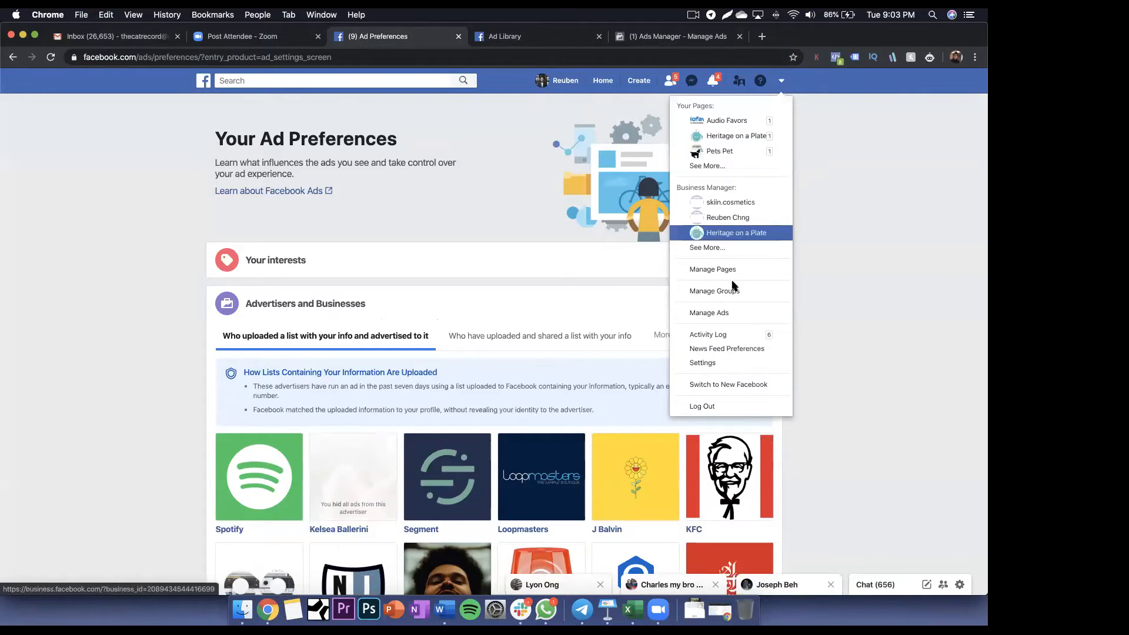
Go to Manage Ads and bring up the DSM Summit Campaigns table in Ads Manager
left_click(738, 317)
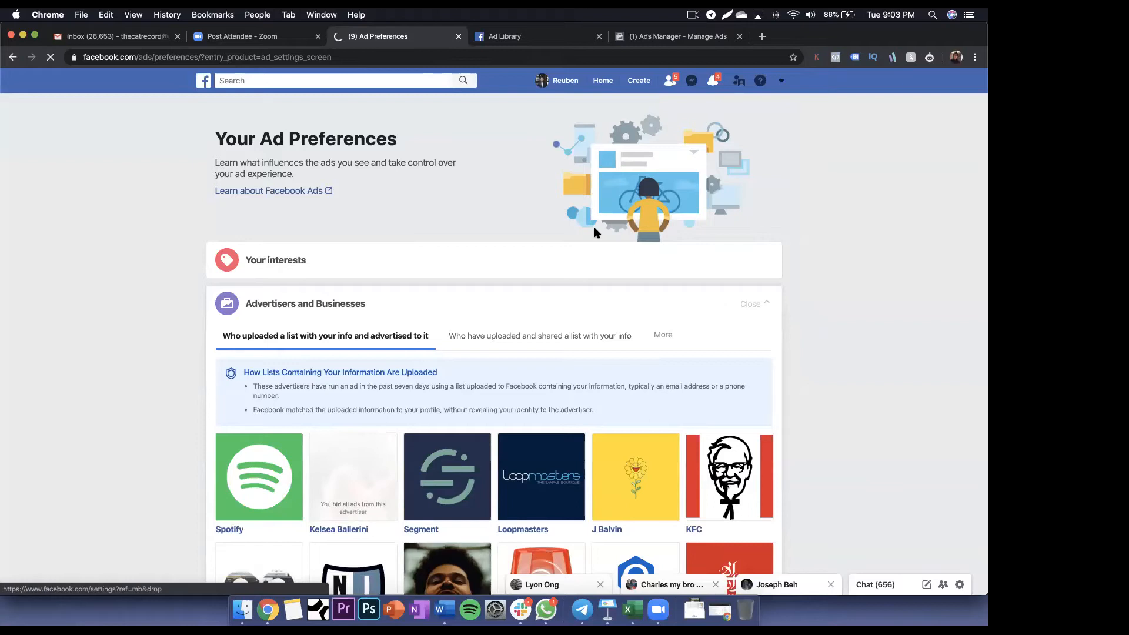
left_click(667, 39)
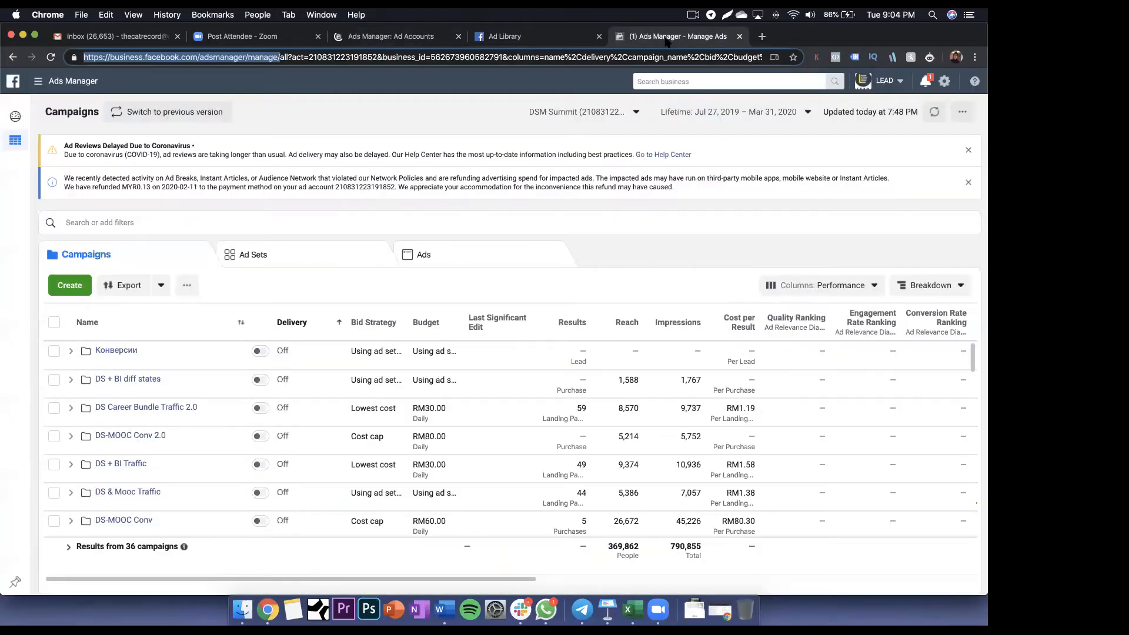
left_click_drag(658, 42, 400, 40)
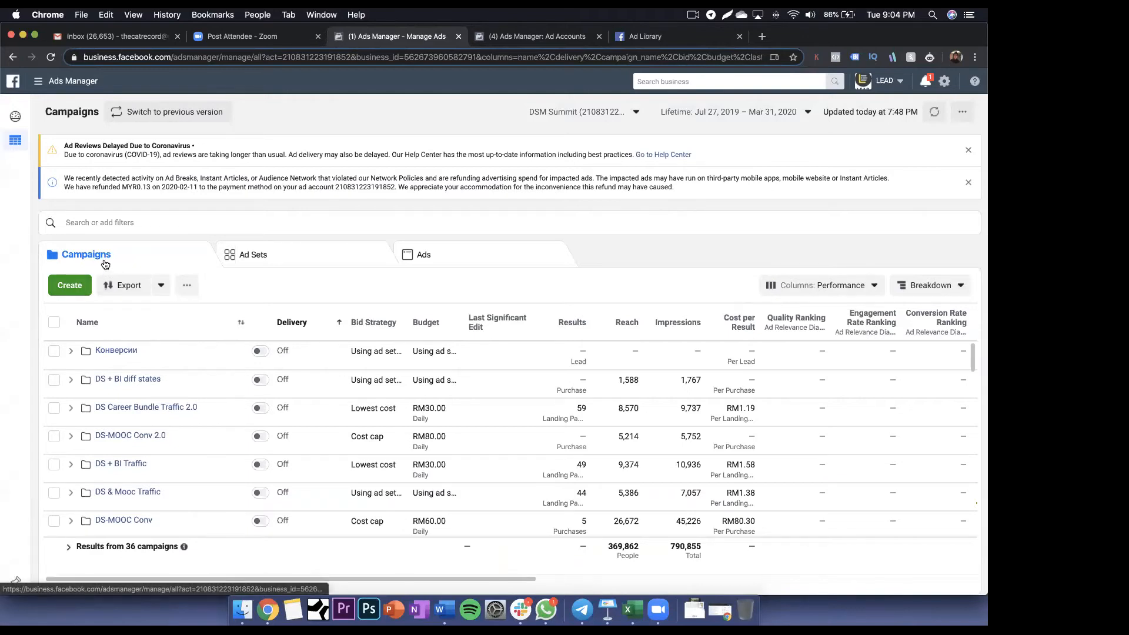
left_click(592, 249)
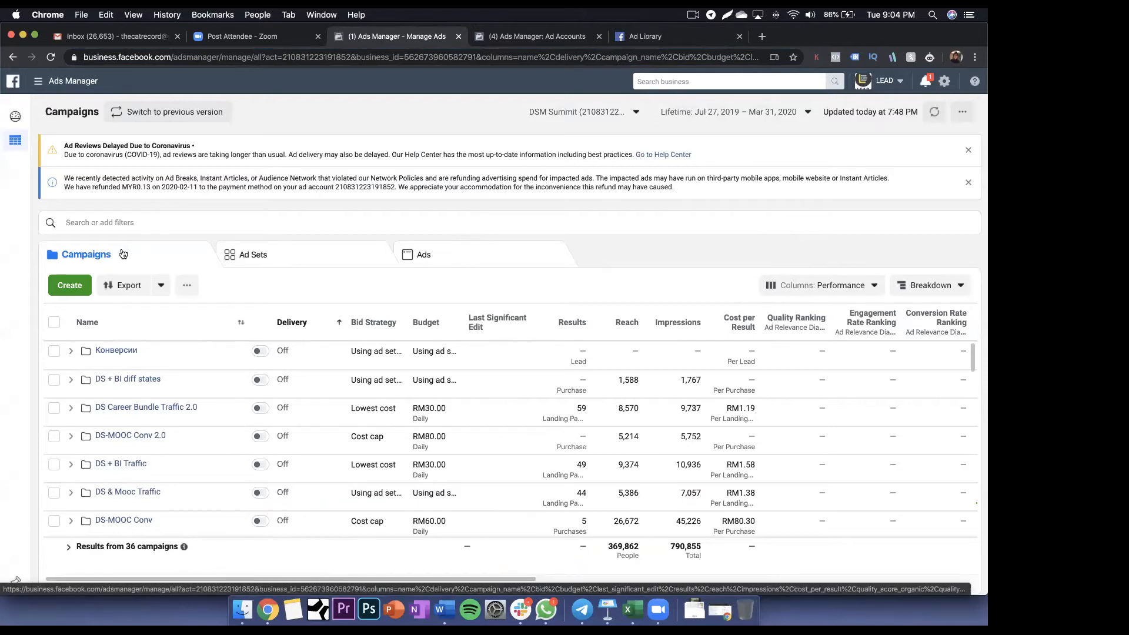
Create a new campaign to reach the marketing objective choices
left_click(71, 286)
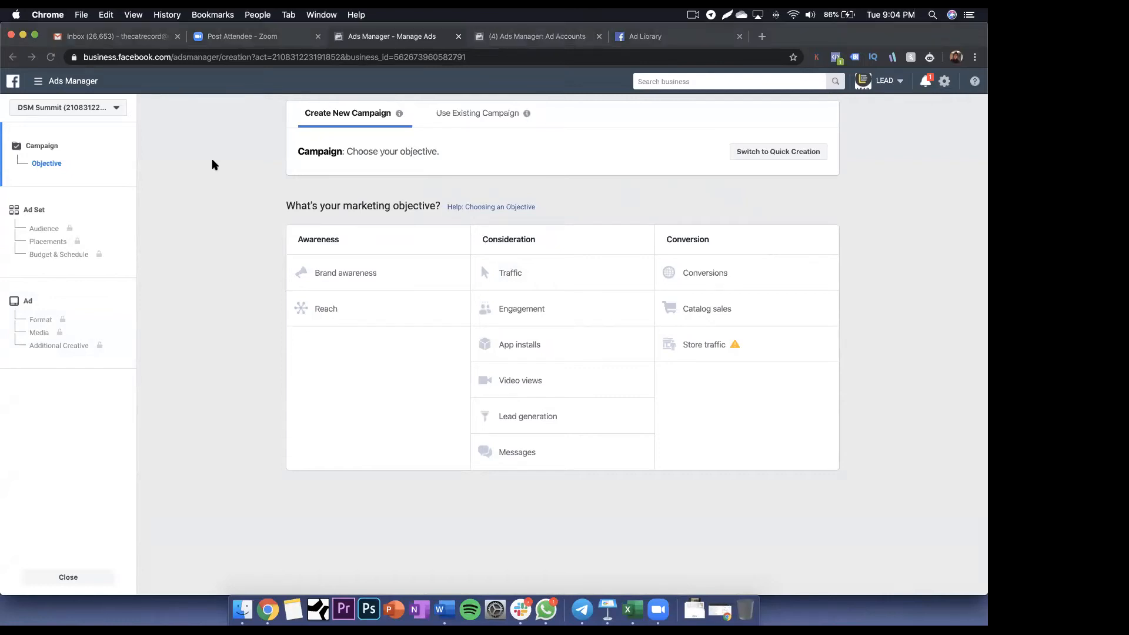
double_click(778, 152)
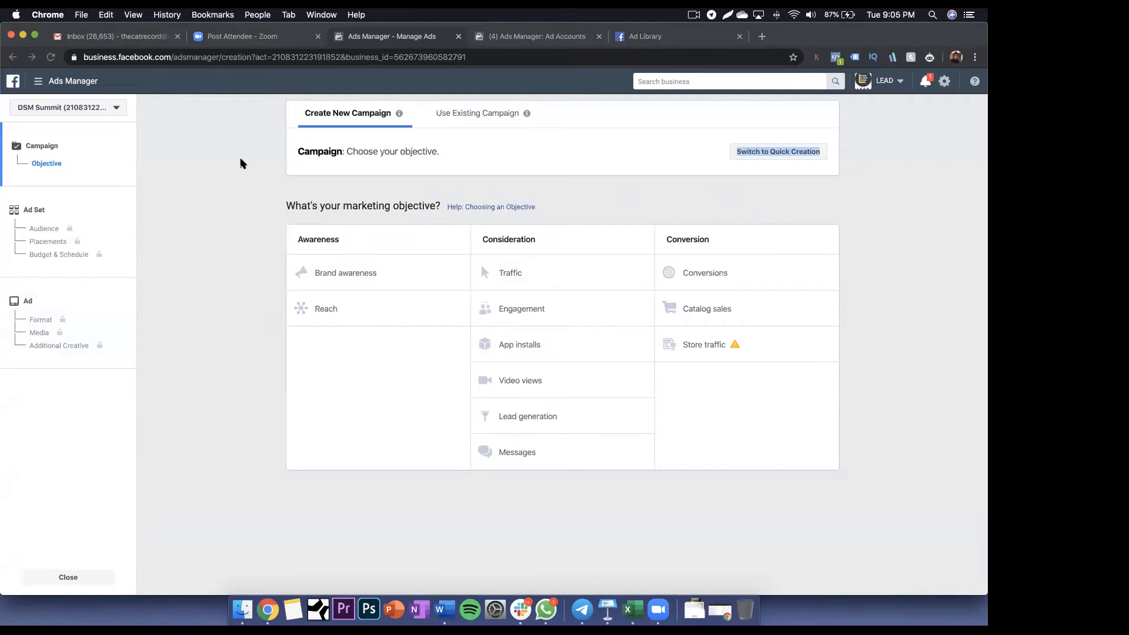
Annotate the objective grid, labelling Awareness COLD, Consideration WARM and circling Conversion
left_click_drag(239, 159, 821, 260)
left_click(218, 489)
mouse_move(279, 474)
left_mouse_down()
mouse_move(499, 425)
mouse_move(788, 325)
left_mouse_up()
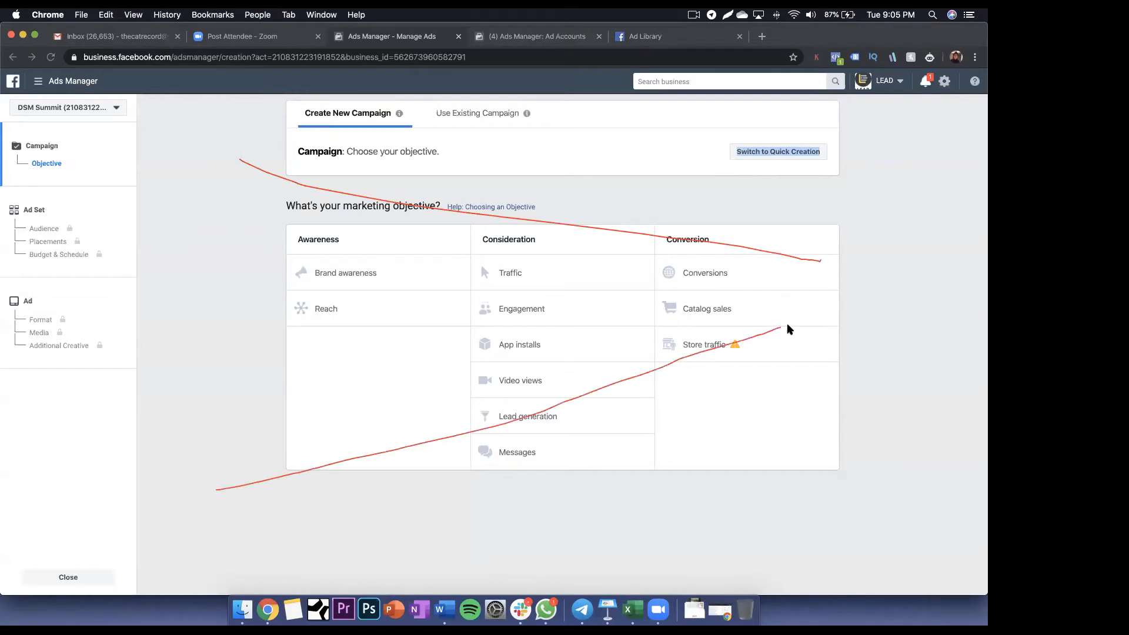
left_click_drag(458, 192, 468, 421)
mouse_move(209, 367)
left_mouse_down()
mouse_move(187, 400)
mouse_move(261, 389)
mouse_move(289, 402)
left_mouse_up()
left_click_drag(289, 368, 288, 401)
mouse_move(310, 225)
left_mouse_down()
mouse_move(320, 225)
mouse_move(317, 259)
mouse_move(323, 224)
left_mouse_up()
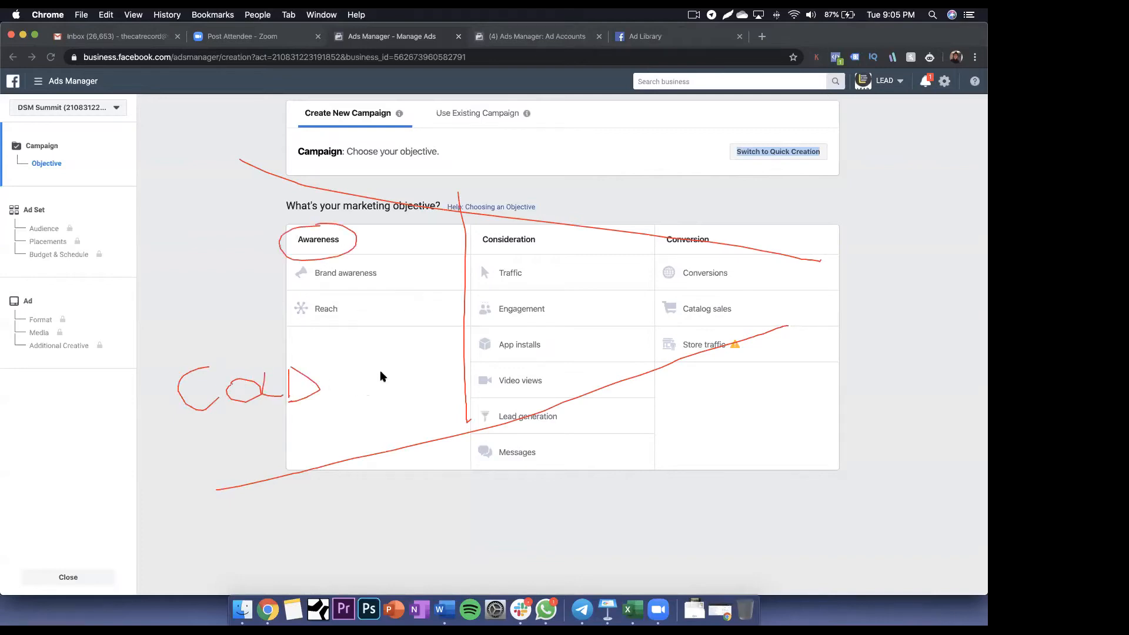
left_click_drag(650, 227, 655, 368)
mouse_move(520, 228)
left_mouse_down()
mouse_move(493, 231)
mouse_move(573, 248)
mouse_move(514, 235)
left_mouse_up()
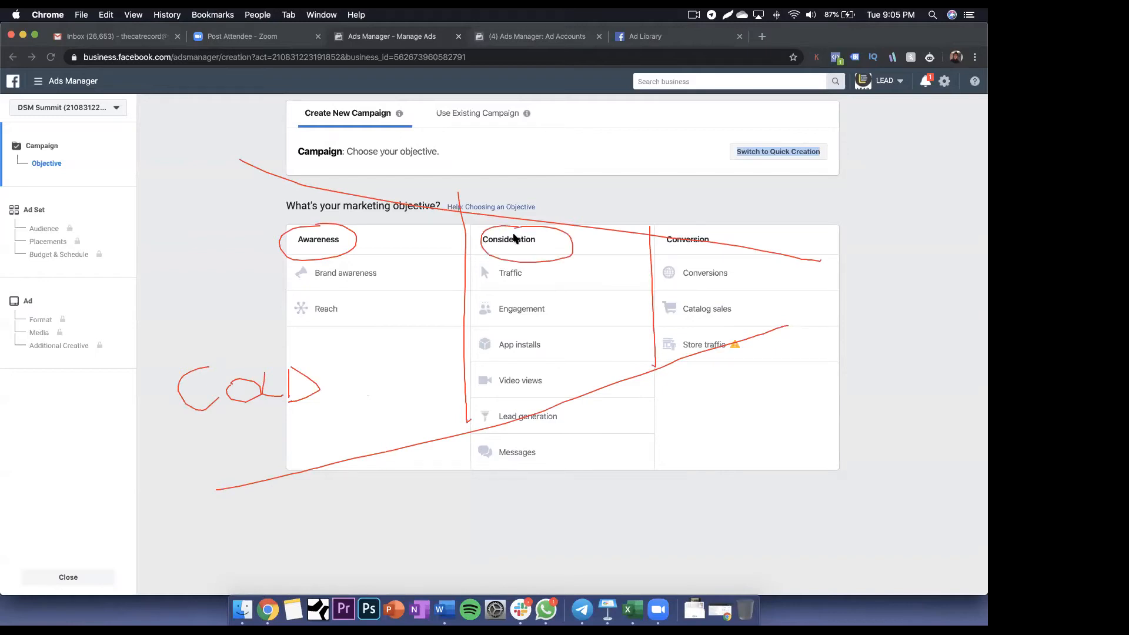
left_click_drag(434, 484, 501, 501)
left_click_drag(577, 493, 582, 490)
mouse_move(720, 242)
left_mouse_down()
mouse_move(701, 226)
mouse_move(682, 250)
mouse_move(723, 234)
left_mouse_up()
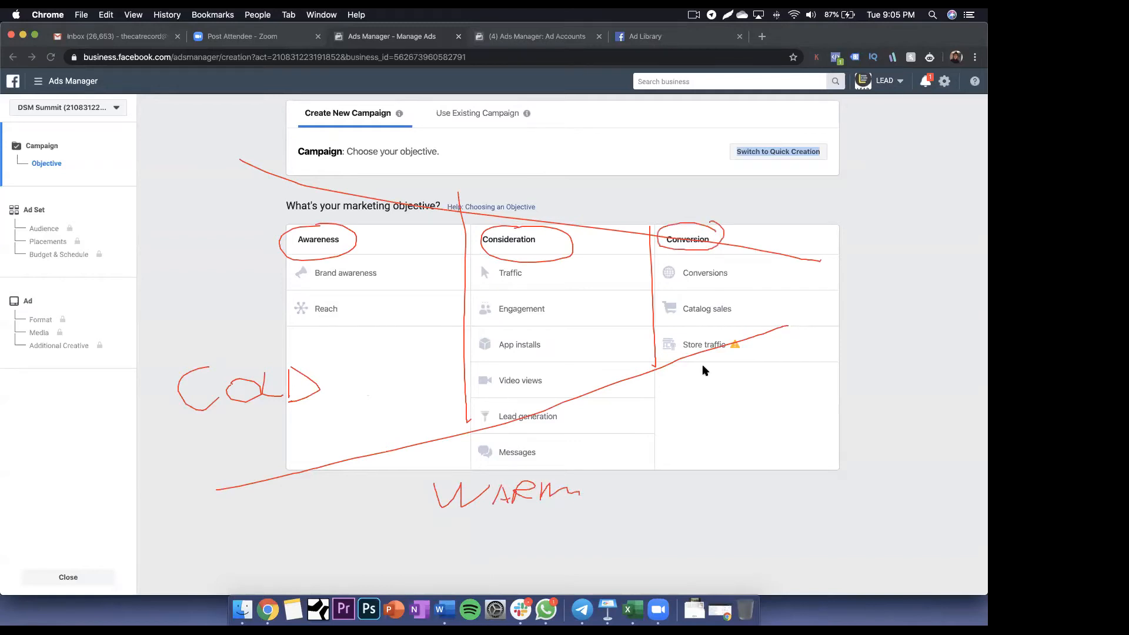
mouse_move(686, 394)
left_mouse_down()
mouse_move(685, 423)
mouse_move(710, 404)
mouse_move(742, 405)
mouse_move(730, 432)
left_mouse_up()
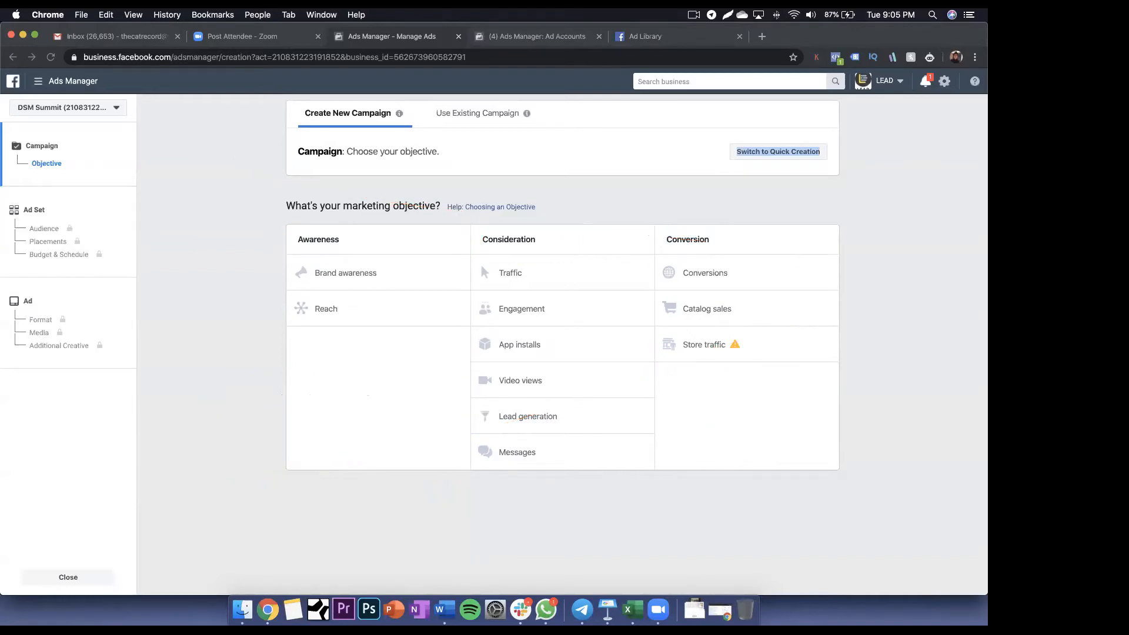
Choose the Traffic objective and name the campaign 'Online Workout Plans - Gym Buff Boys'
left_click(455, 270)
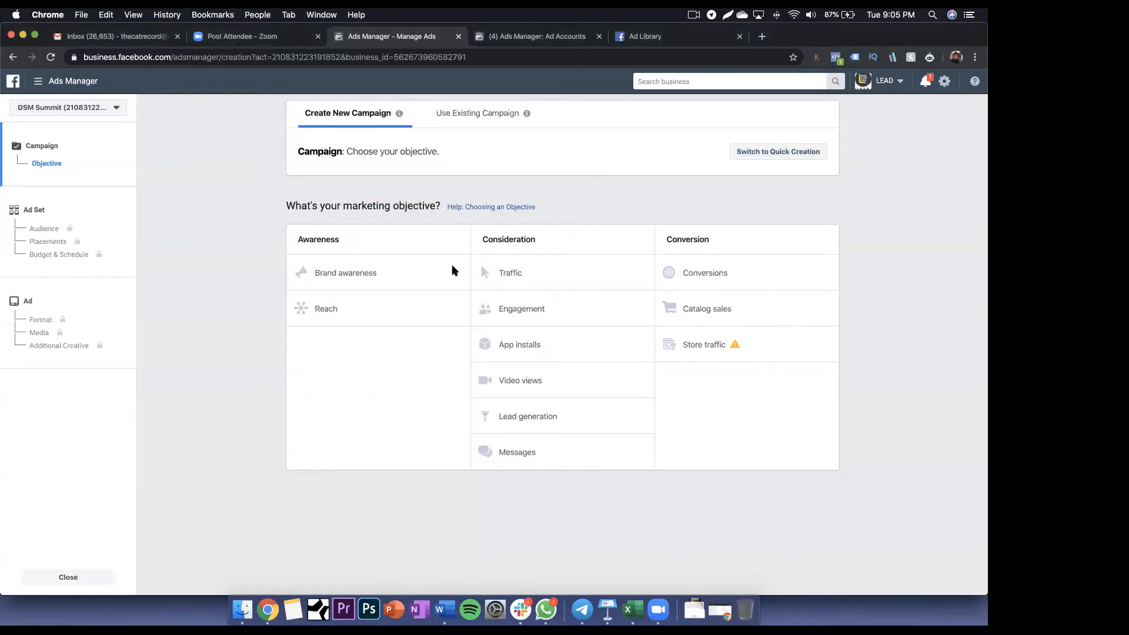
left_click(529, 274)
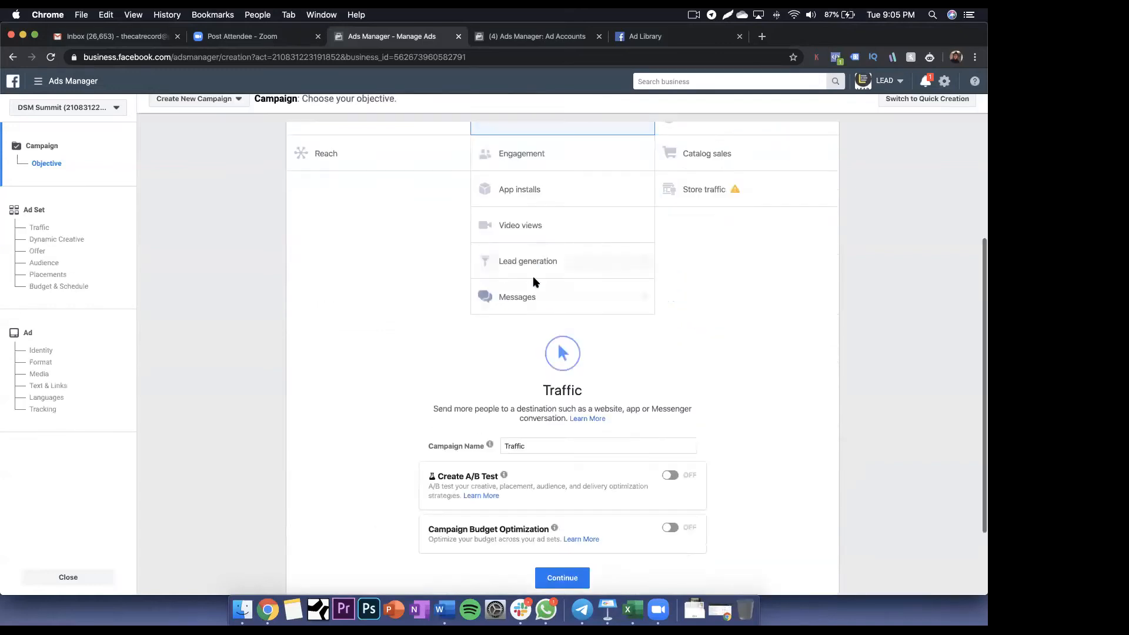
double_click(567, 354)
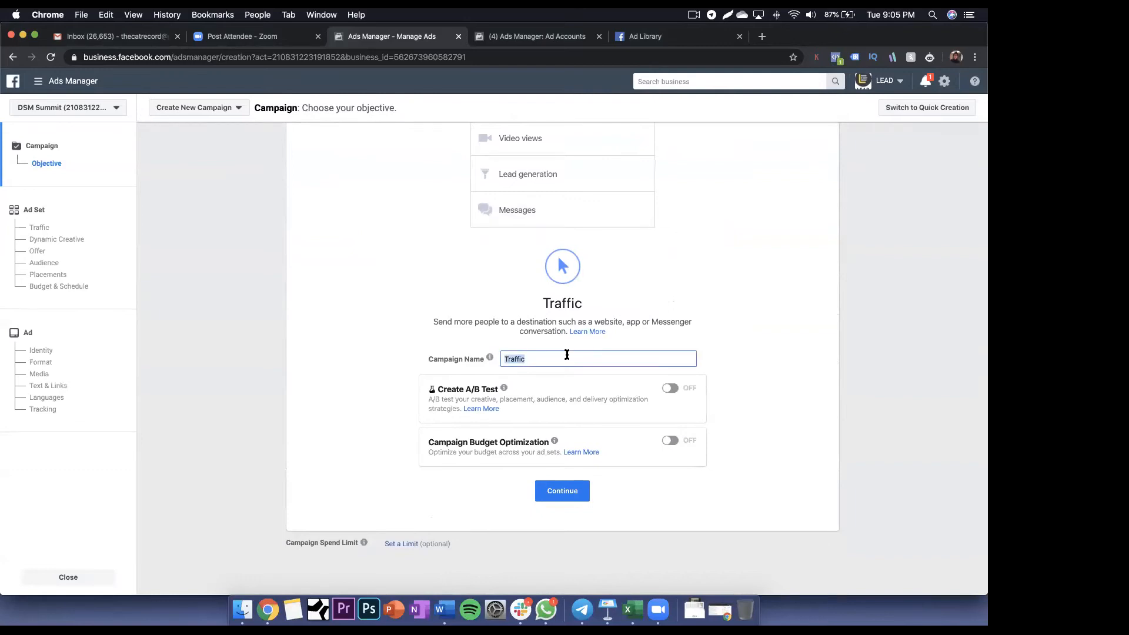
type("Online WOrk")
key("BackSpace")
key("BackSpace")
key("BackSpace")
type("orkout Plans - Gym Bu")
key("BackSpace")
type("Buff Boys")
Continue to the ad set and replace the default 'MY - 18+' name with '25, female - Johor'
left_click(560, 490)
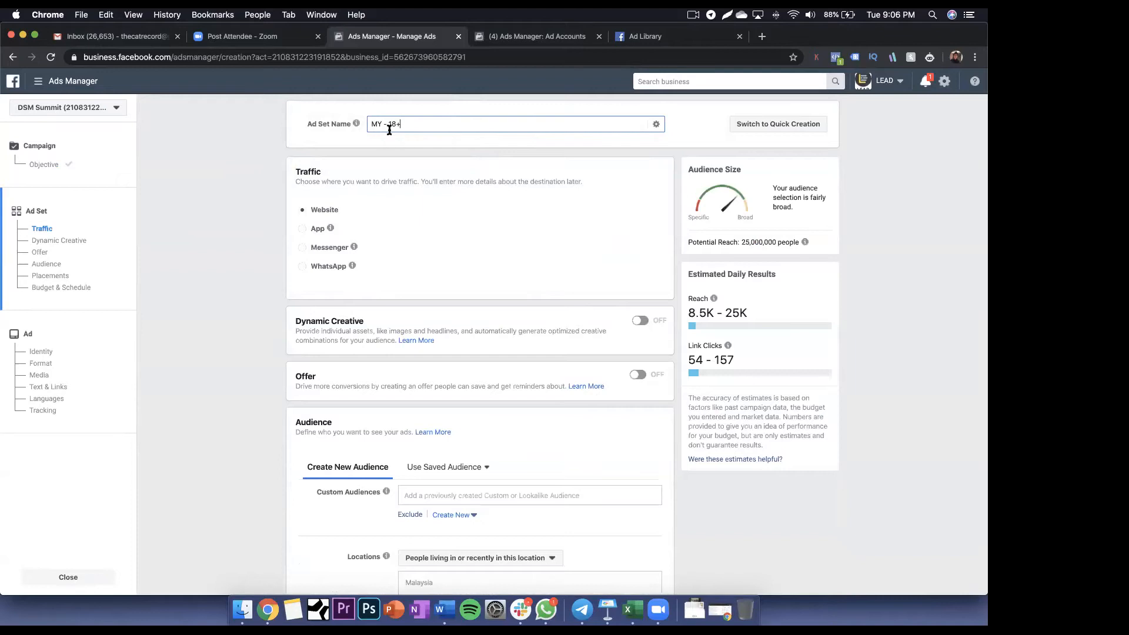
double_click(411, 125)
left_click(290, 130)
left_click_drag(372, 123, 429, 121)
type("25")
key("super+a")
key("Right")
type(", female")
key("BackSpace")
key("BackSpace")
key("BackSpace")
type("ale - Johor")
key("Tab")
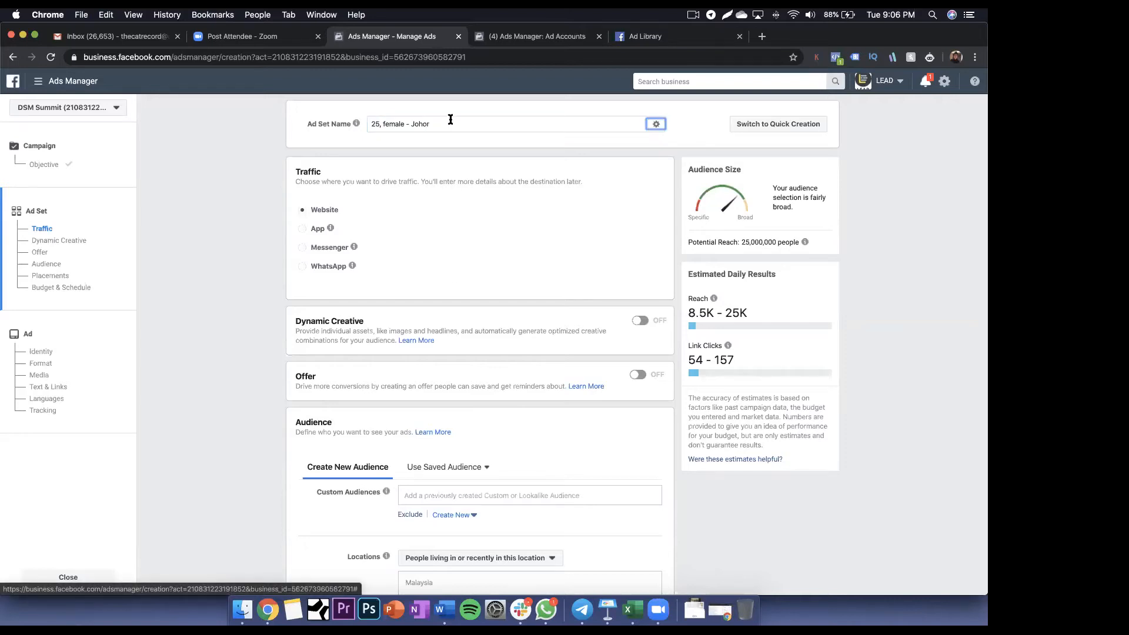
scroll(288, 189, "down", 1)
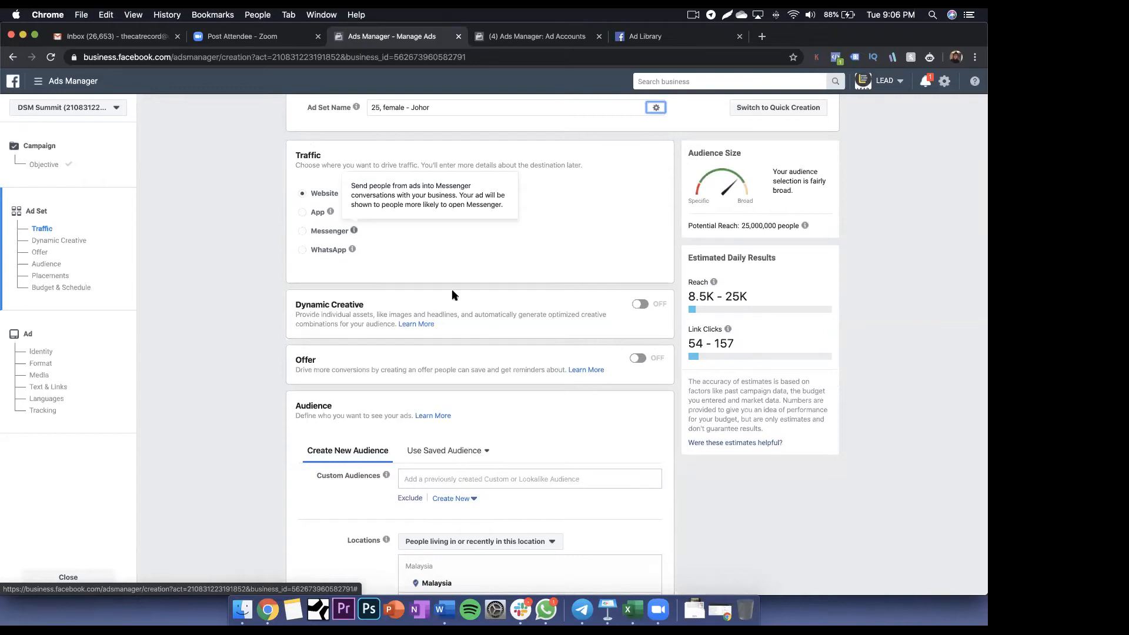
scroll(452, 294, "down", 3)
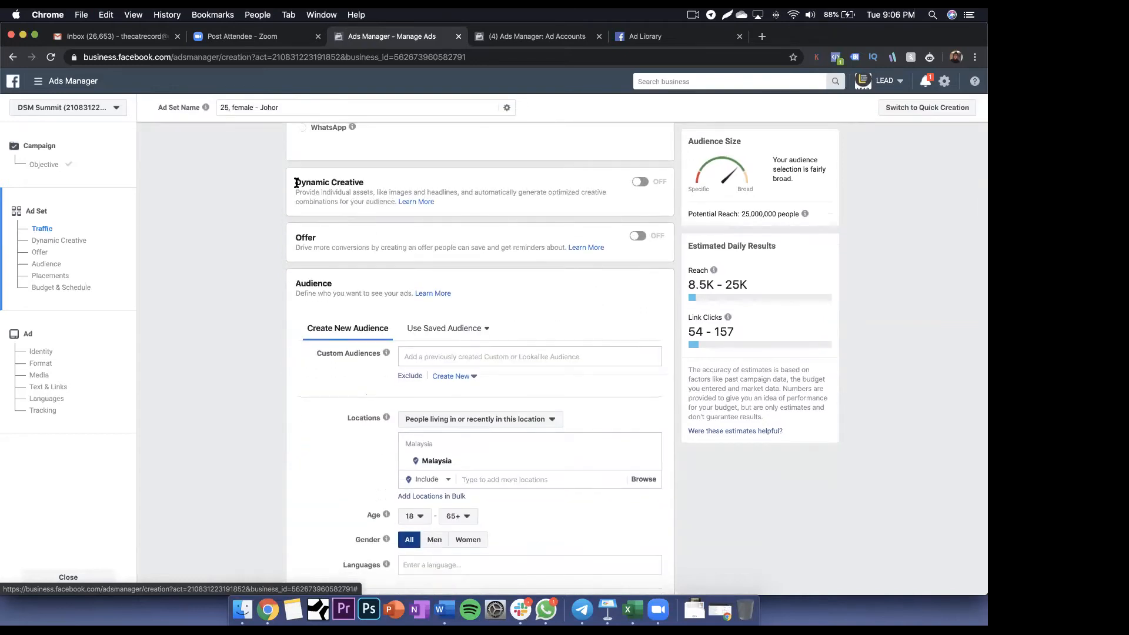
scroll(323, 235, "down", 1)
scroll(321, 244, "down", 2)
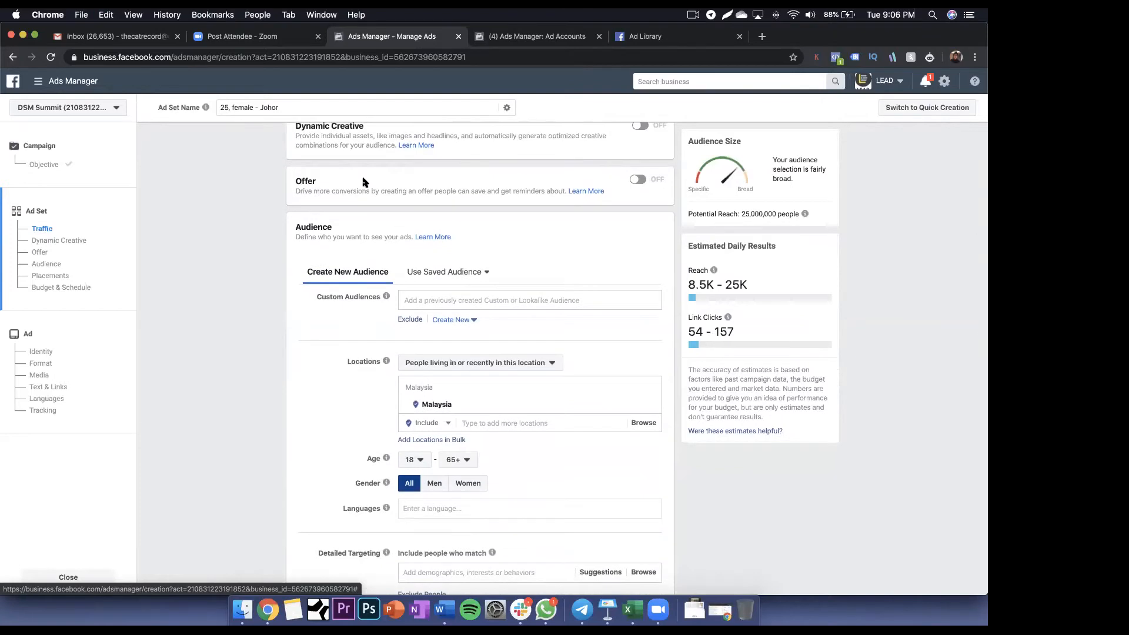
scroll(354, 213, "down", 2)
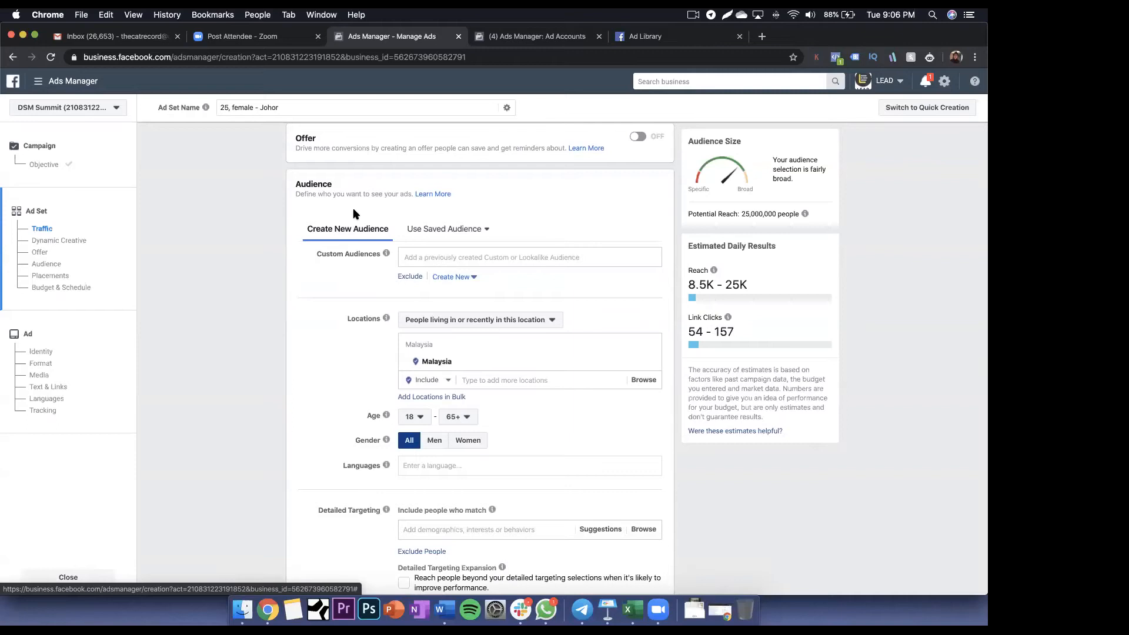
scroll(354, 213, "down", 2)
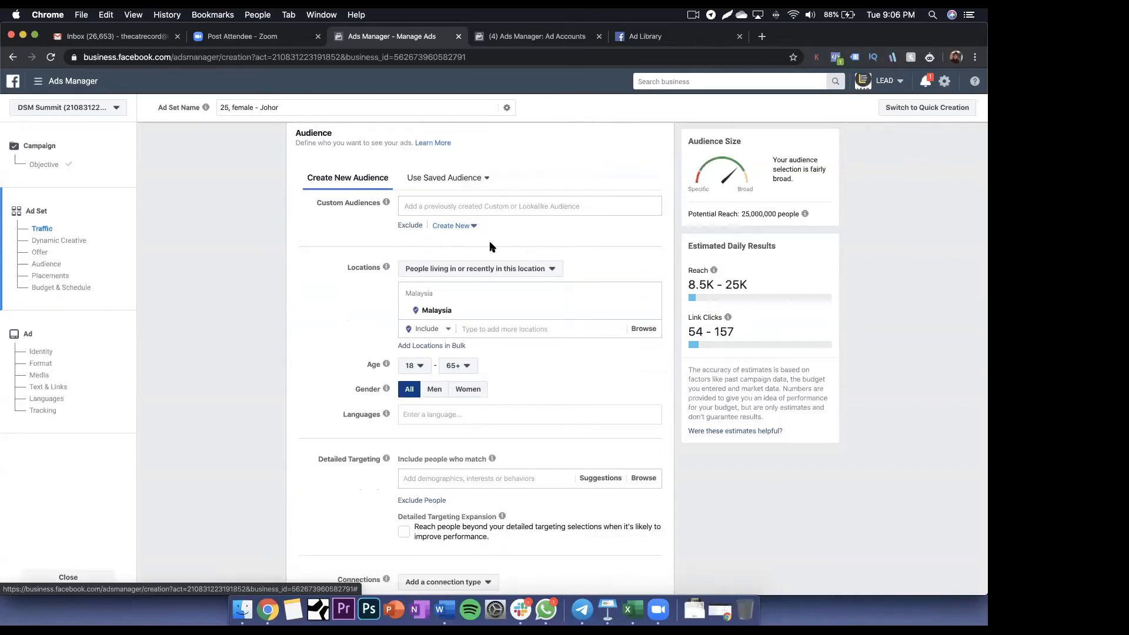
scroll(493, 242, "up", 5)
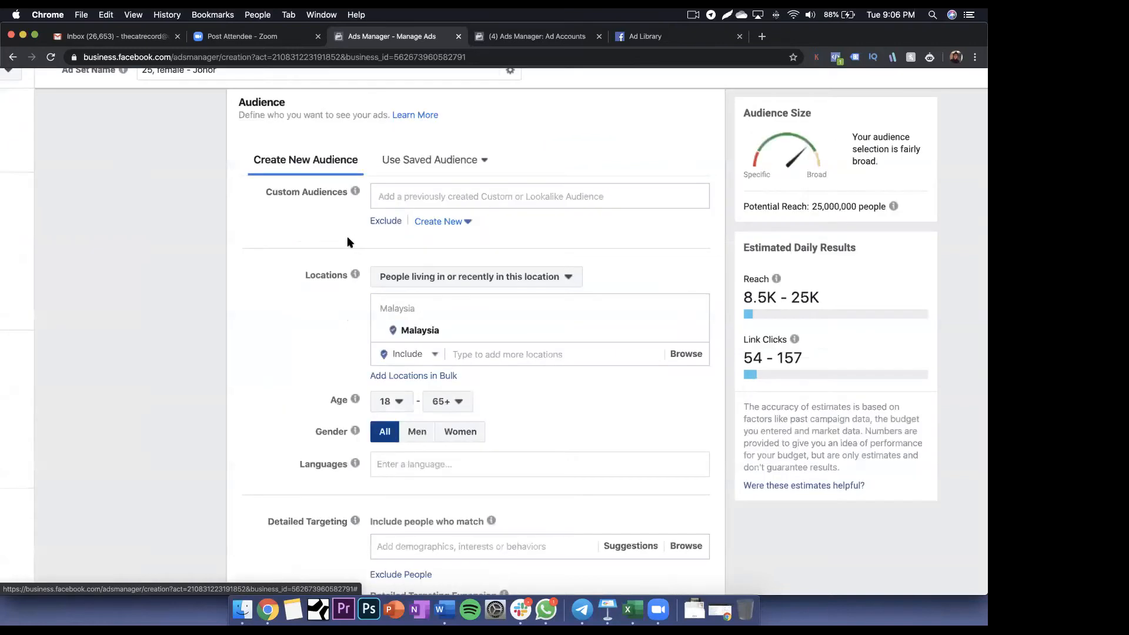
scroll(387, 237, "right", 4)
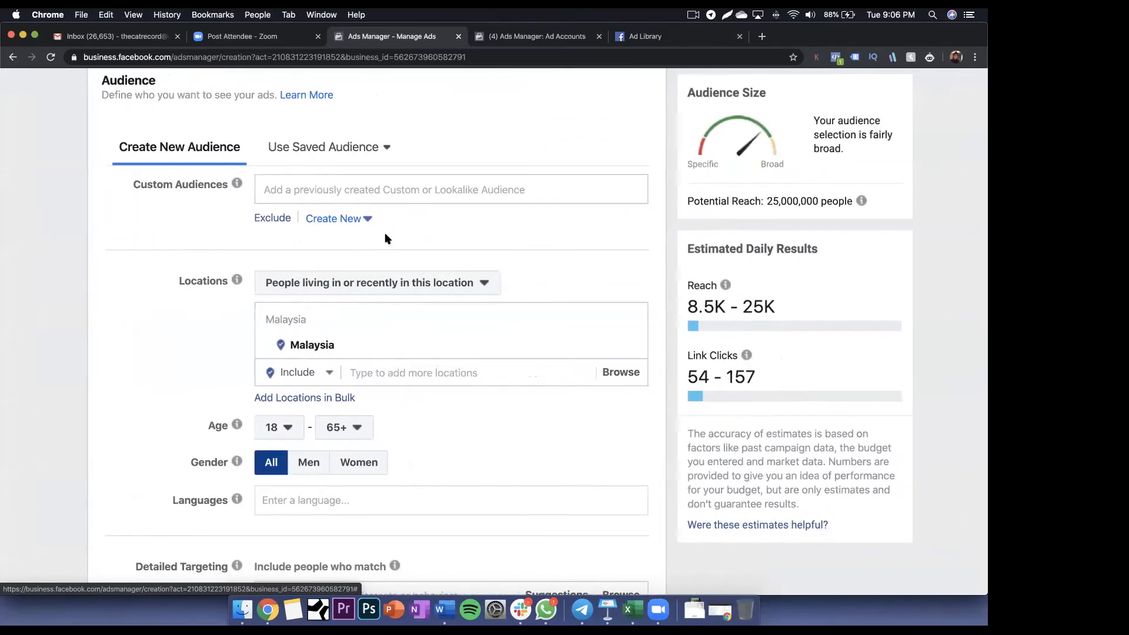
scroll(386, 238, "right", 2)
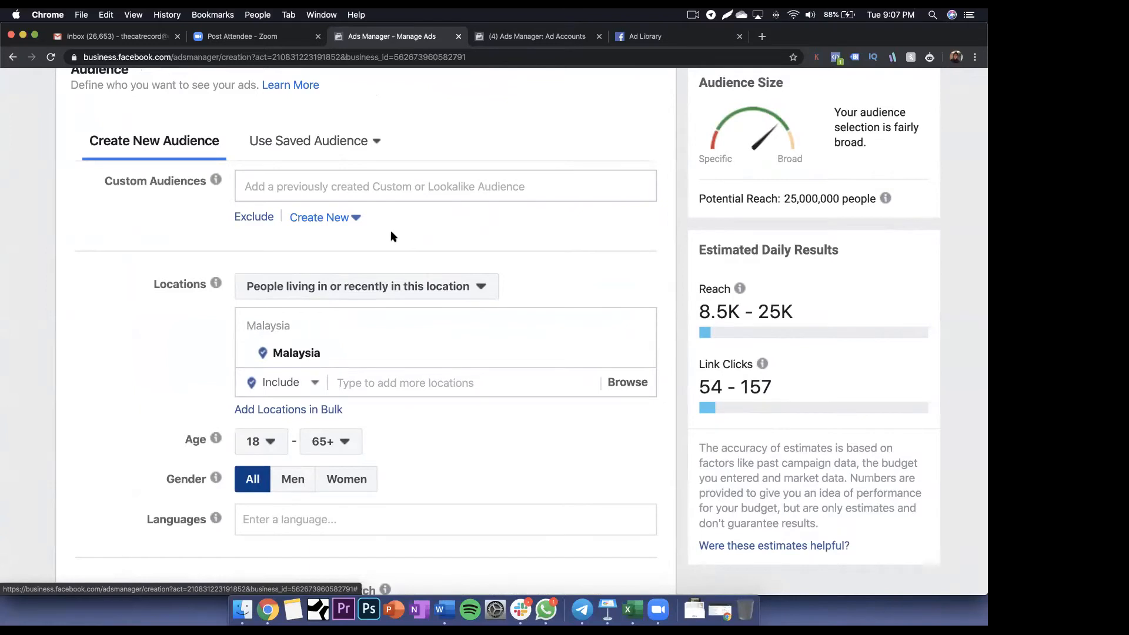
scroll(391, 232, "up", 5)
scroll(390, 235, "up", 4)
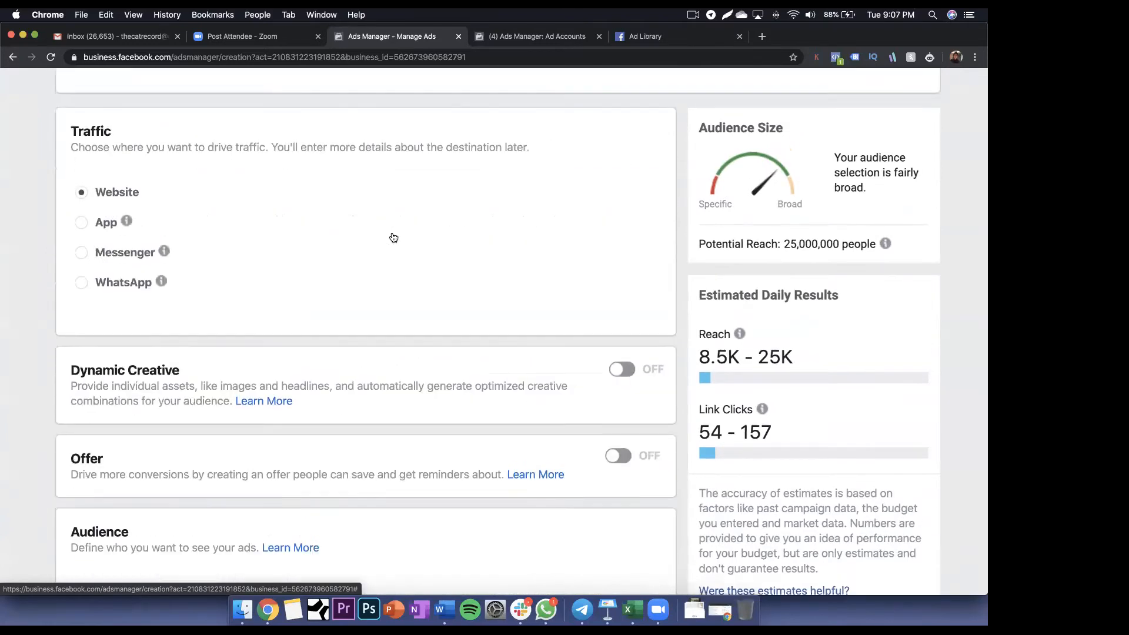
left_click_drag(193, 156, 254, 157)
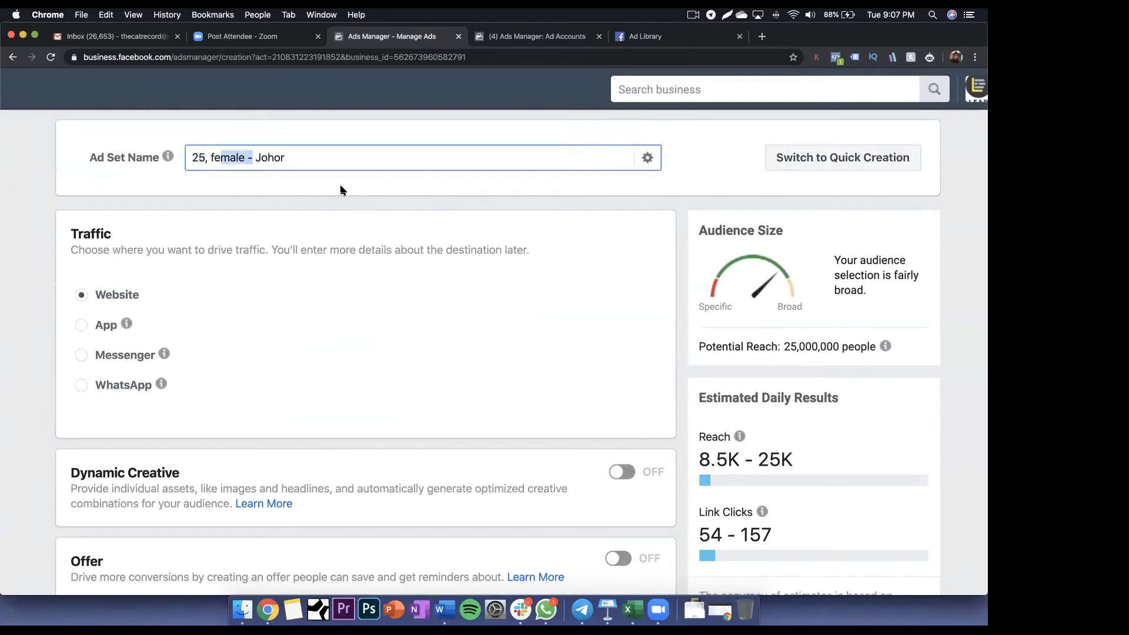
scroll(353, 220, "down", 8)
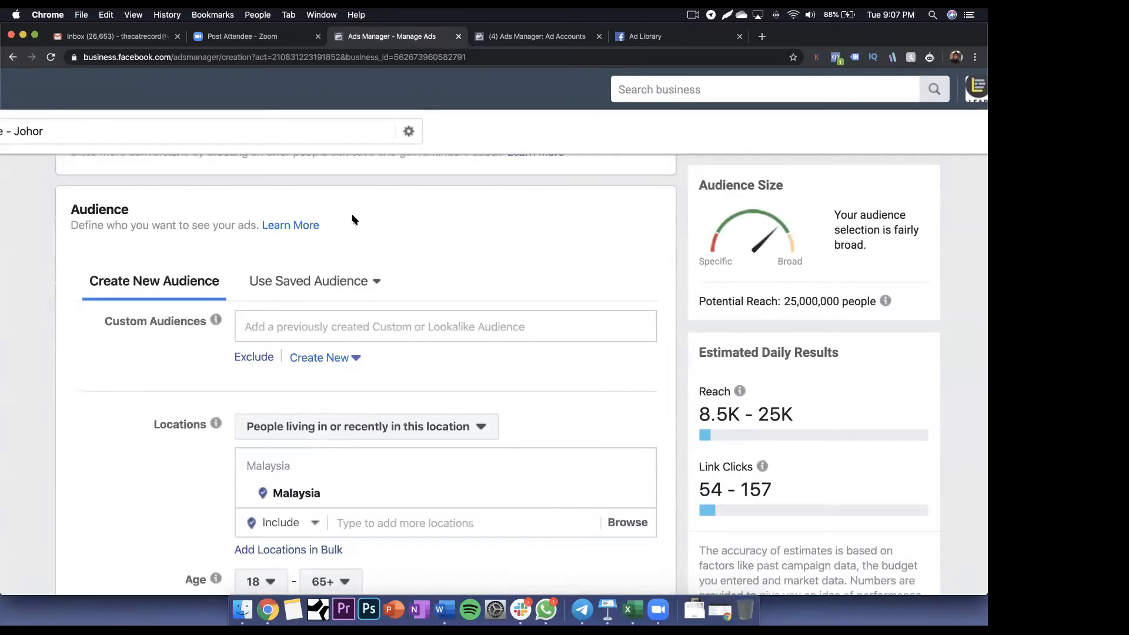
scroll(353, 221, "down", 3)
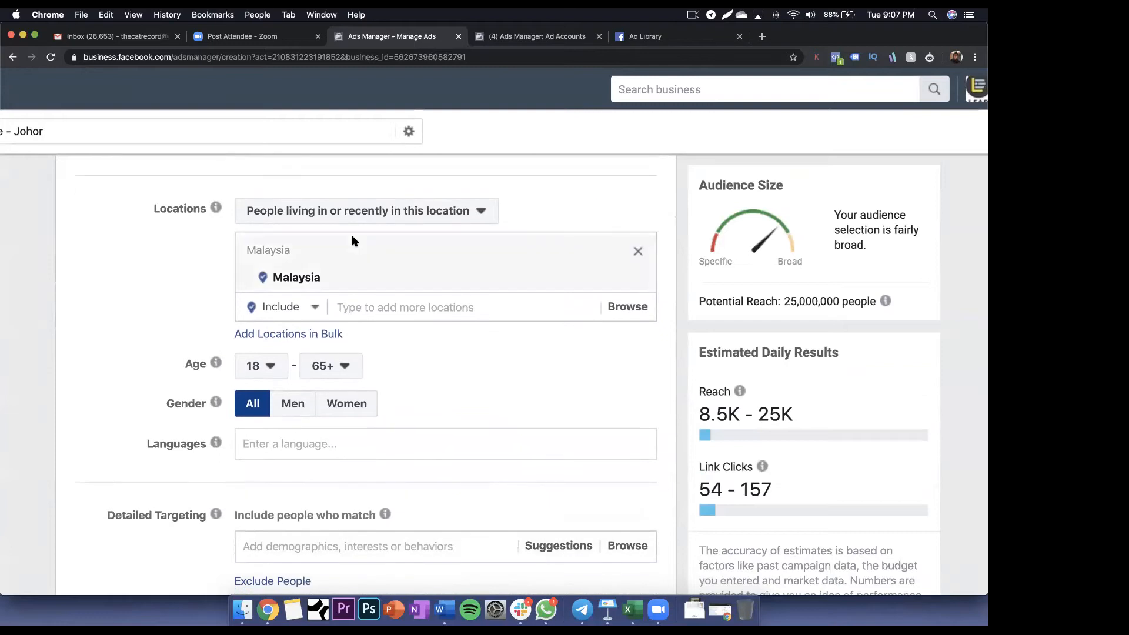
Target people living in Johor, Malaysia instead of Malaysia, cutting reach to 2,800,000
left_click(445, 288)
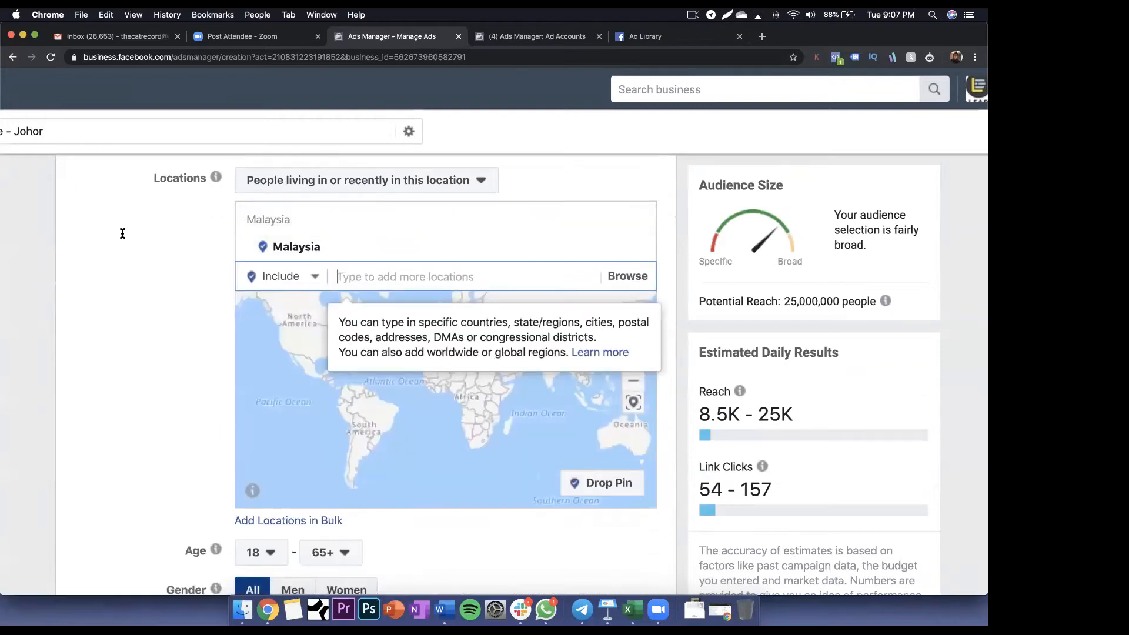
scroll(102, 246, "up", 1)
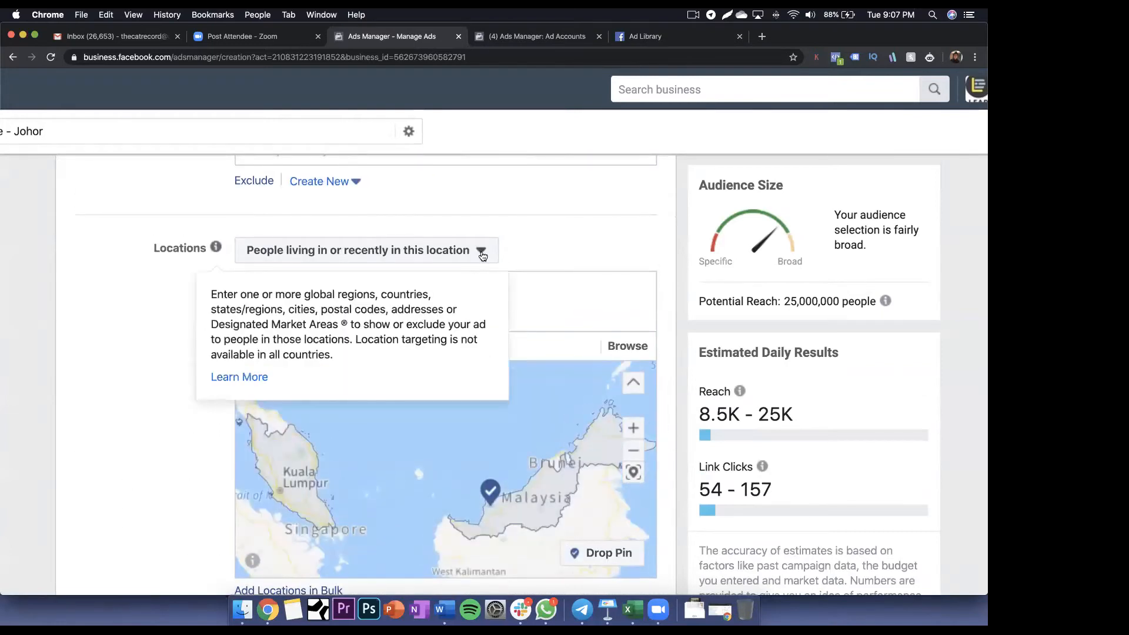
left_click(480, 251)
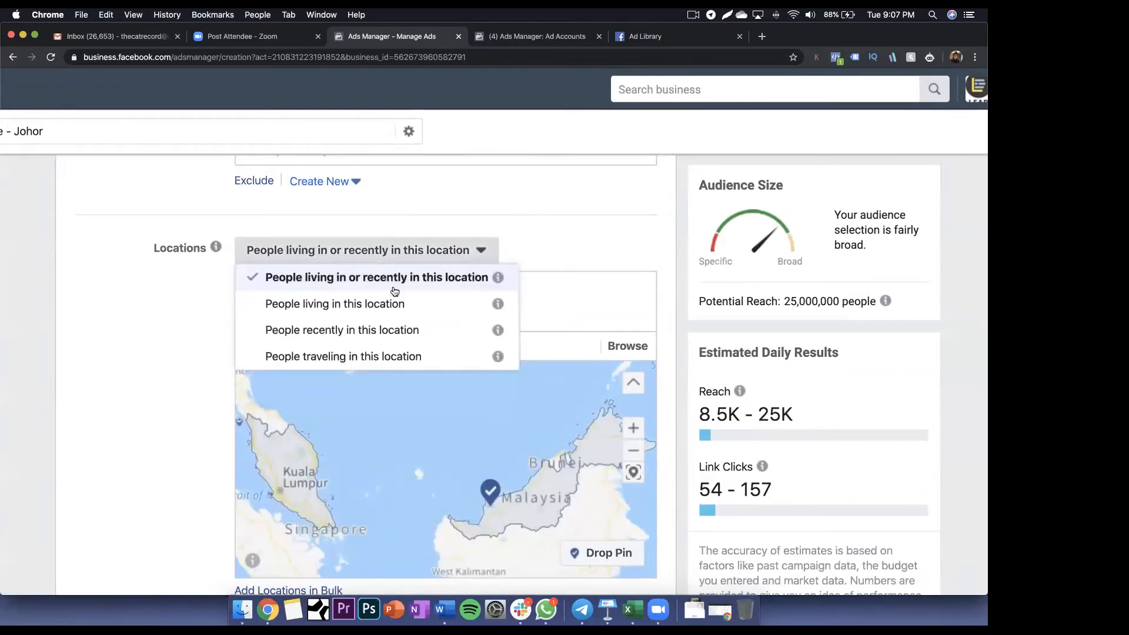
left_click(363, 306)
left_click(411, 344)
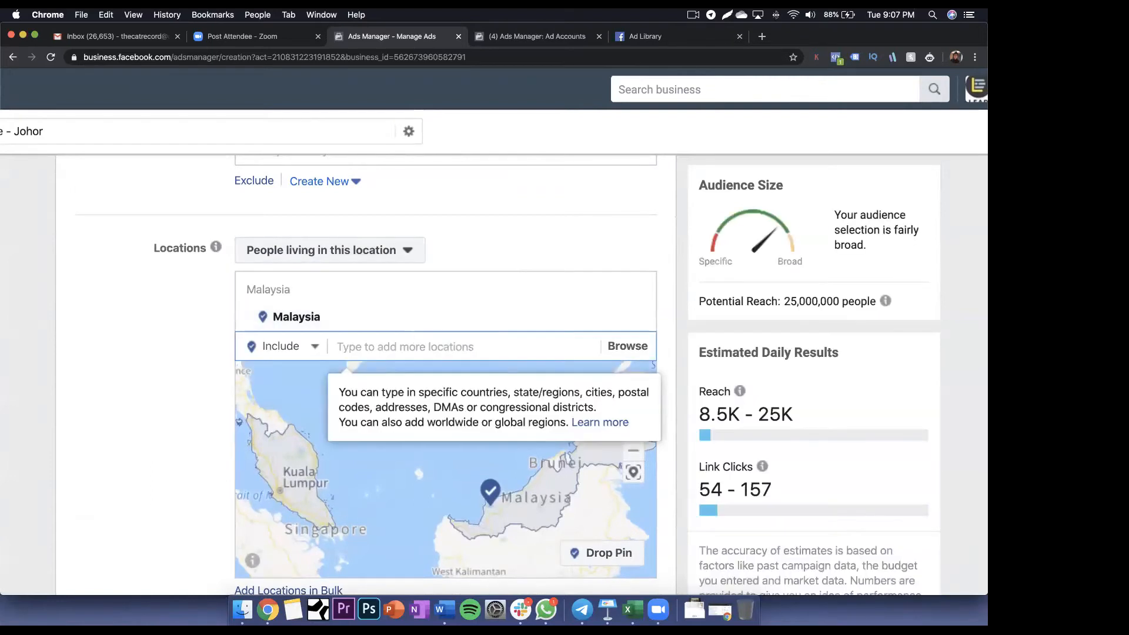
type("johor")
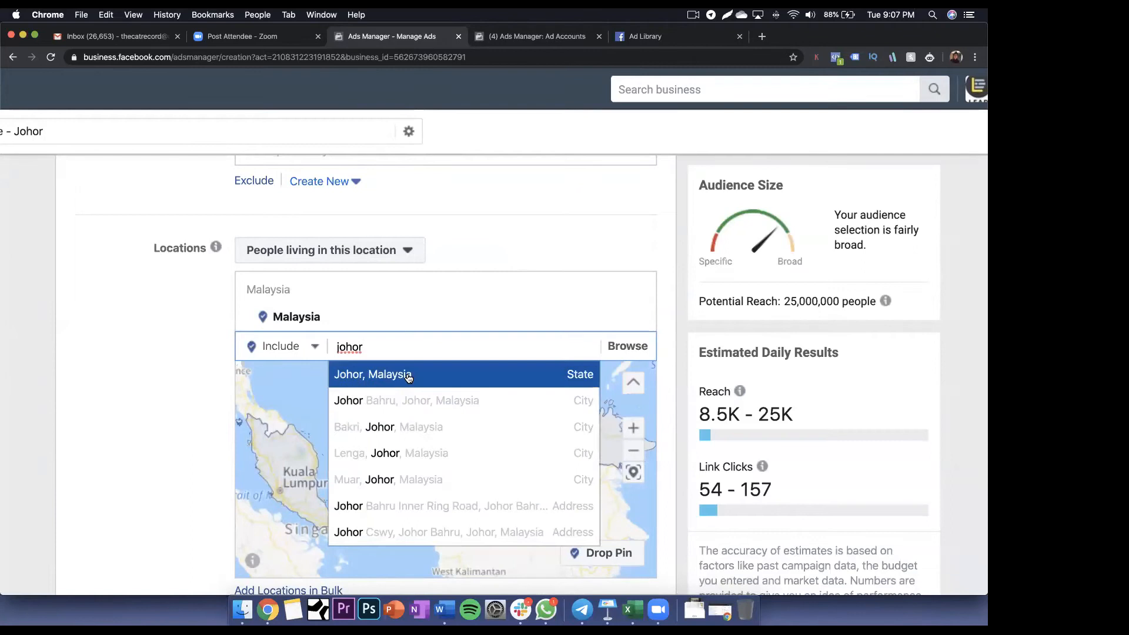
left_click(444, 371)
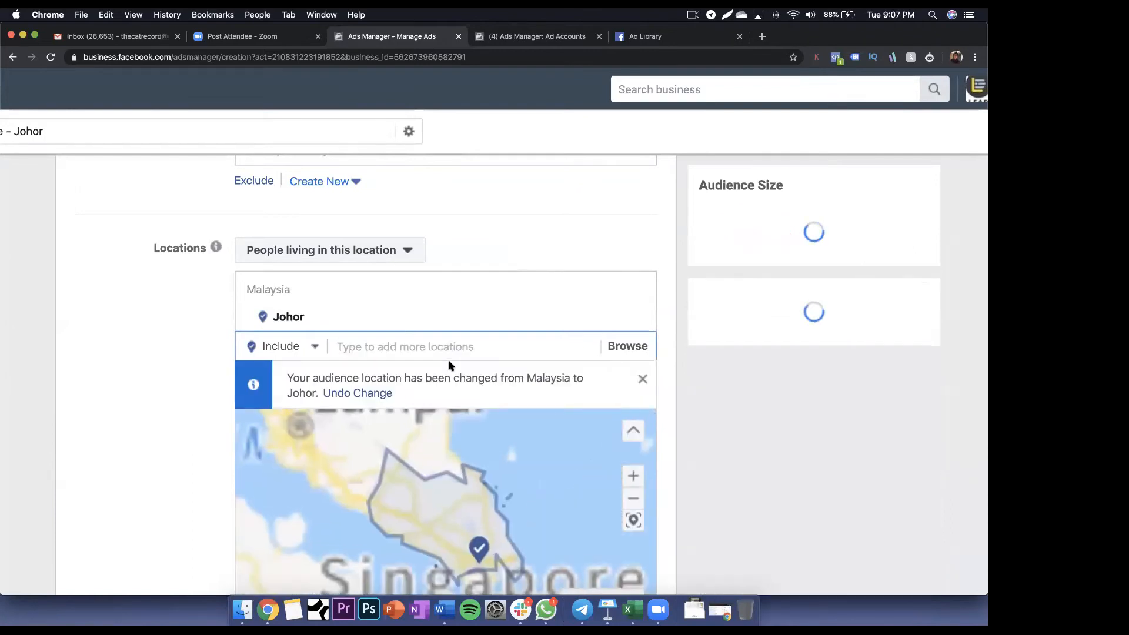
scroll(349, 364, "down", 3)
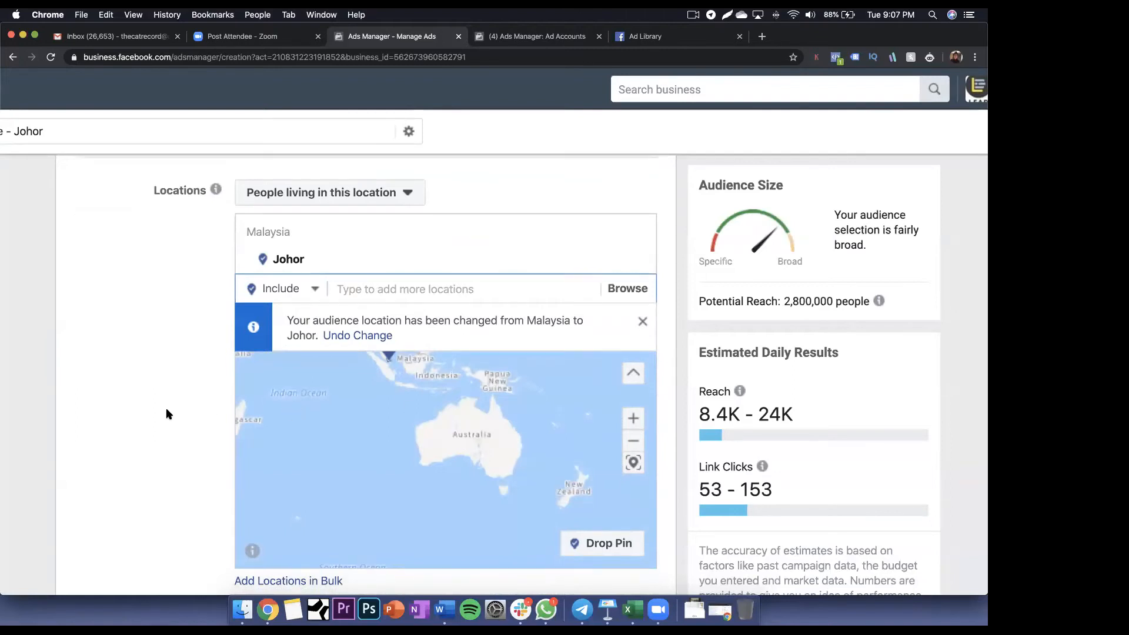
scroll(167, 411, "down", 5)
left_click_drag(785, 301, 870, 302)
Set the maximum age to 45 and target only women
left_click(909, 303)
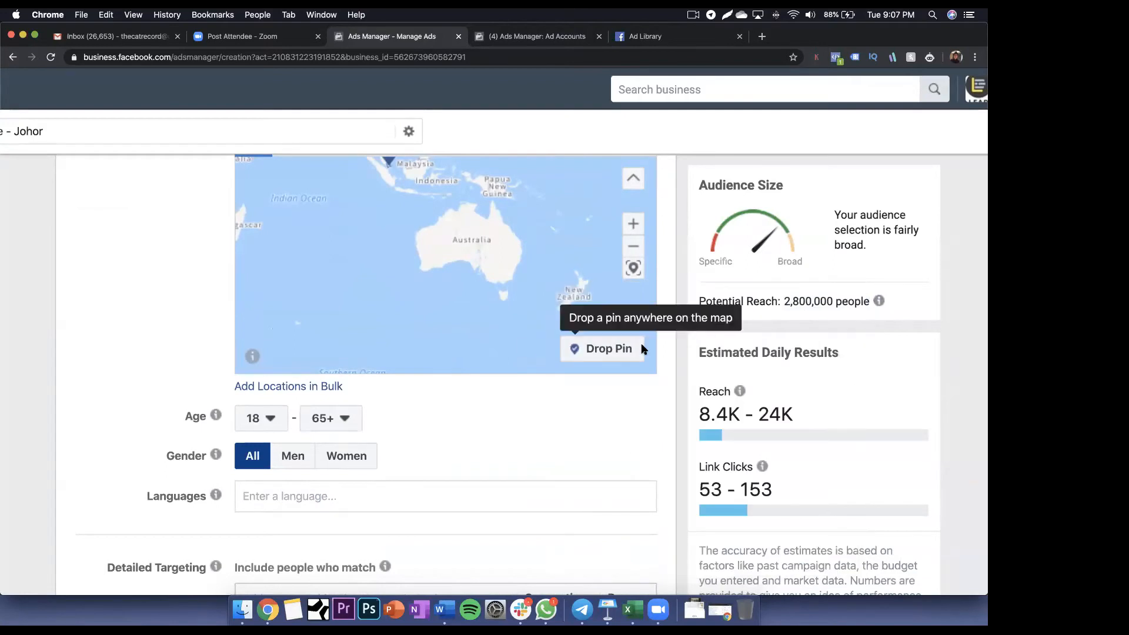
scroll(107, 382, "down", 3)
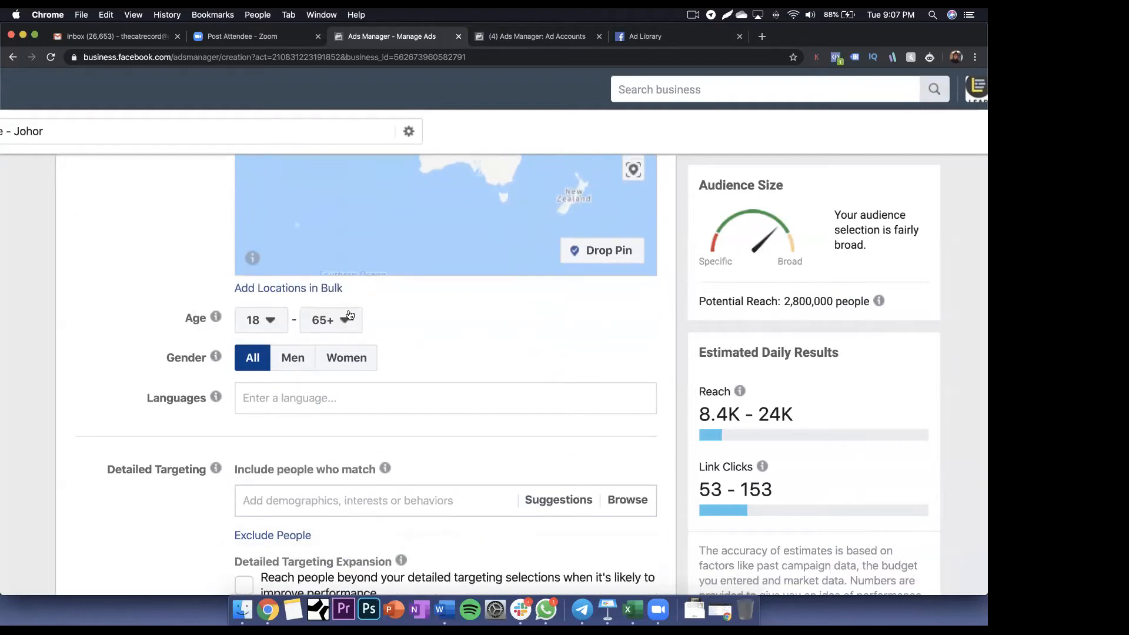
left_click(349, 315)
scroll(345, 371, "up", 5)
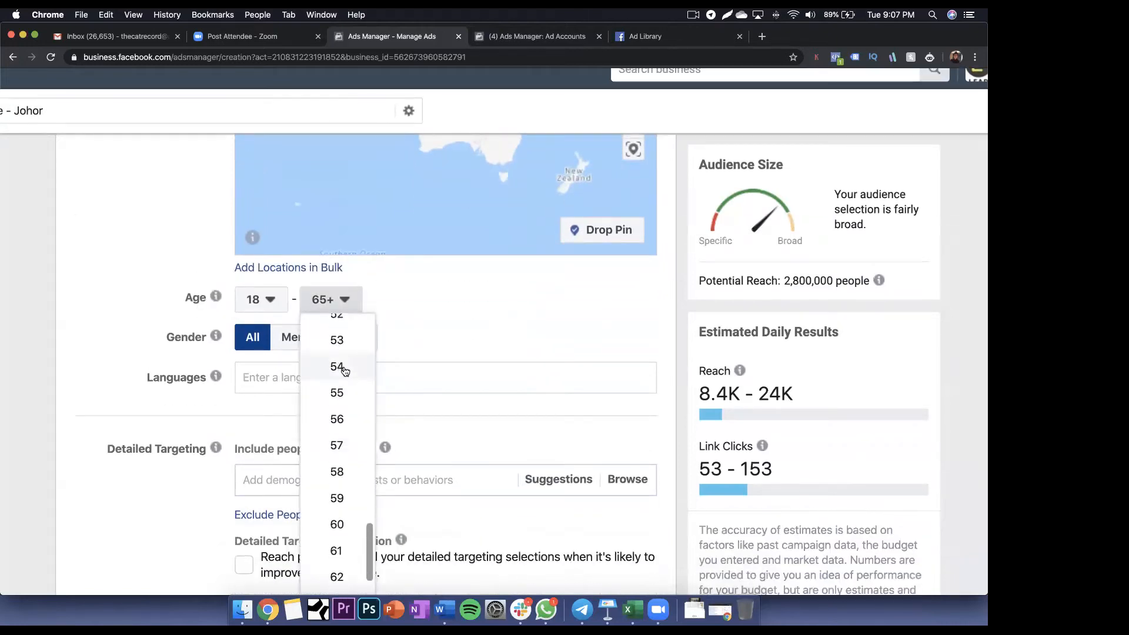
scroll(345, 371, "up", 2)
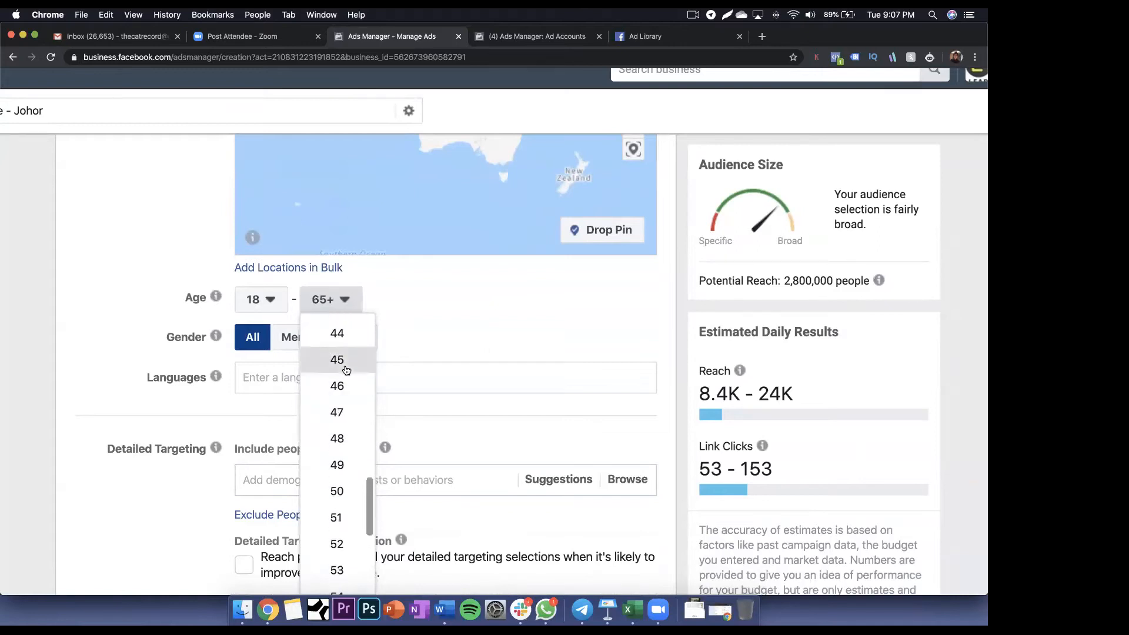
left_click(336, 360)
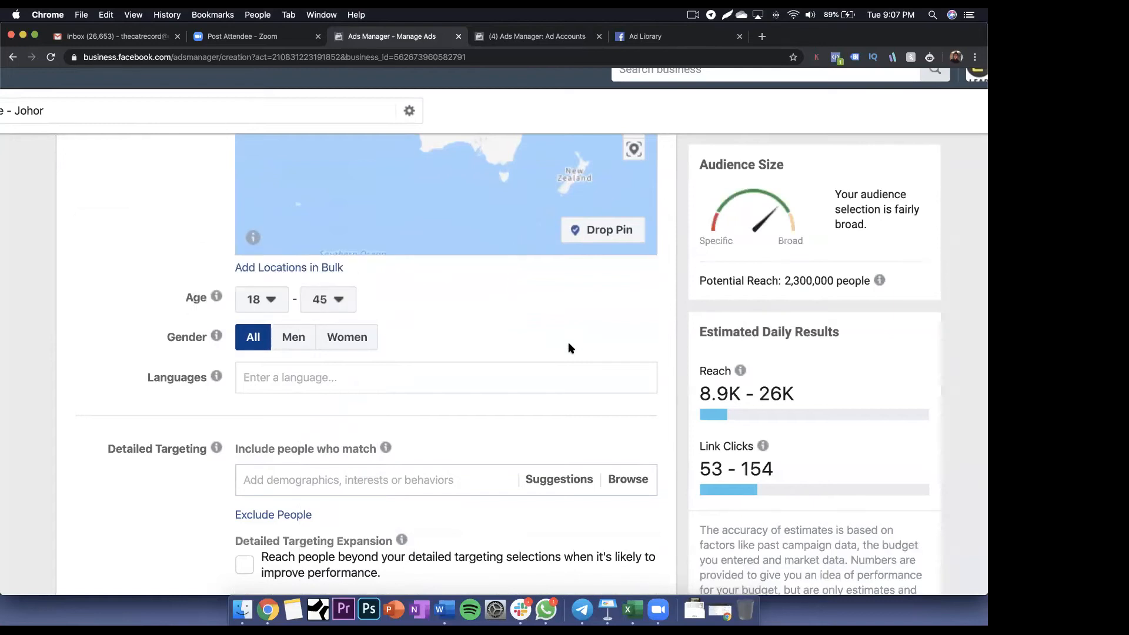
scroll(510, 350, "up", 2)
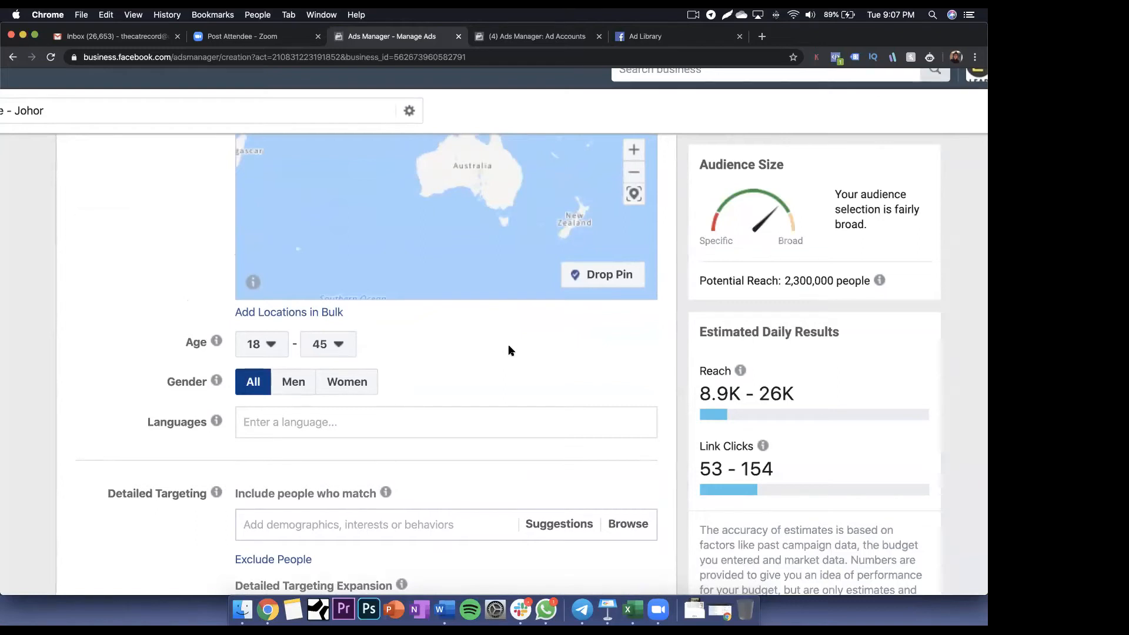
left_click(333, 392)
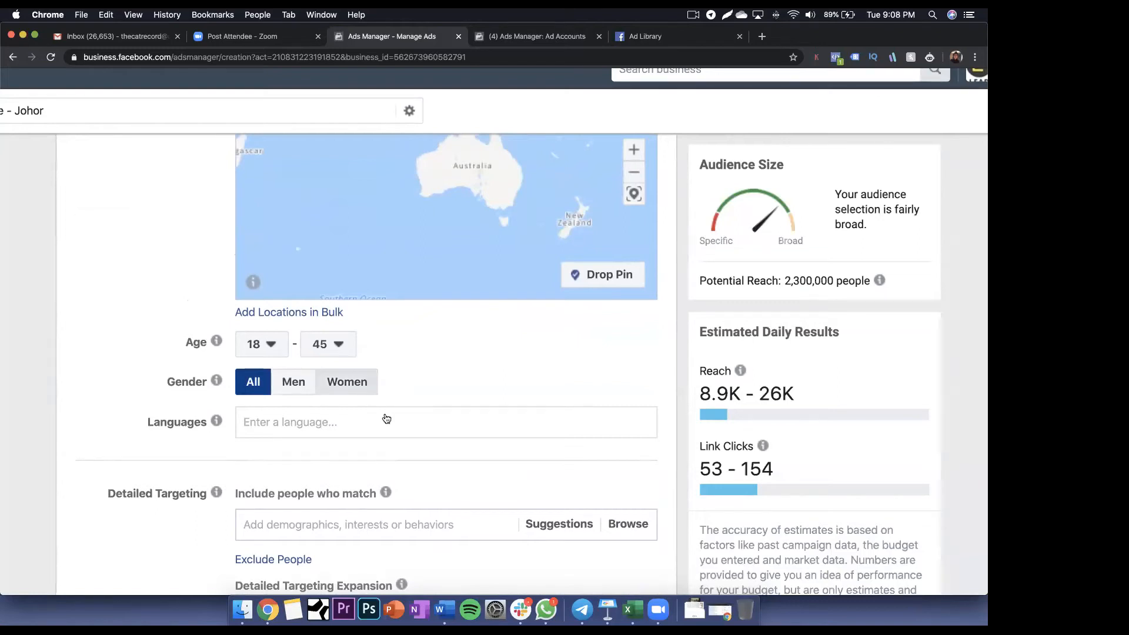
Add English (All) as the audience language, bringing potential reach to 860,000 people
scroll(397, 417, "down", 1)
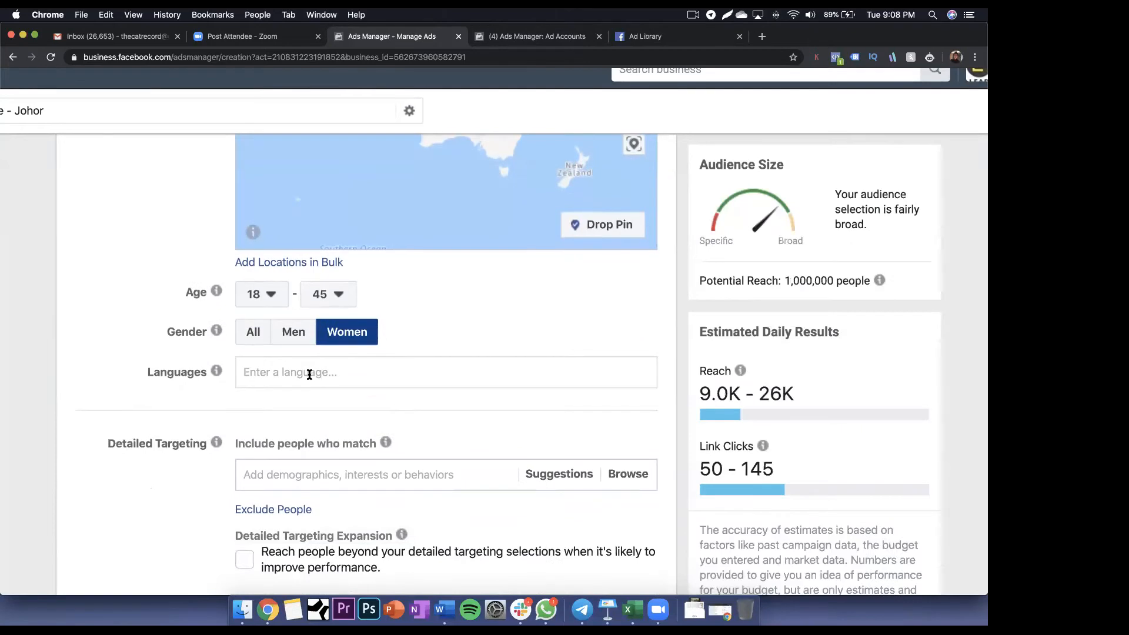
left_click(533, 373)
type("english")
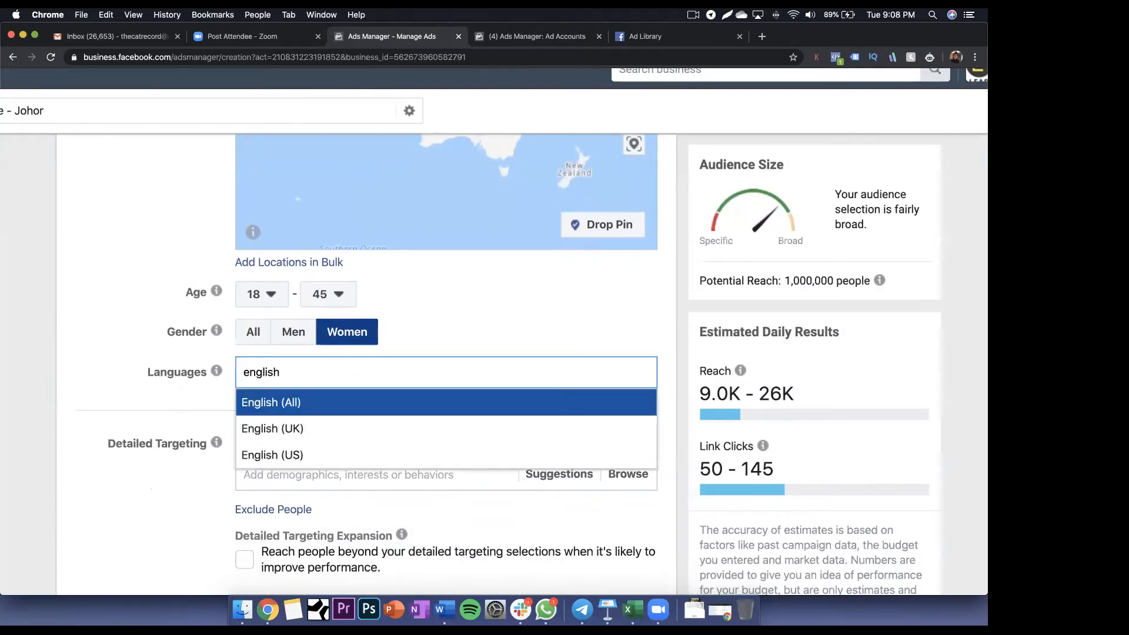
left_click(426, 406)
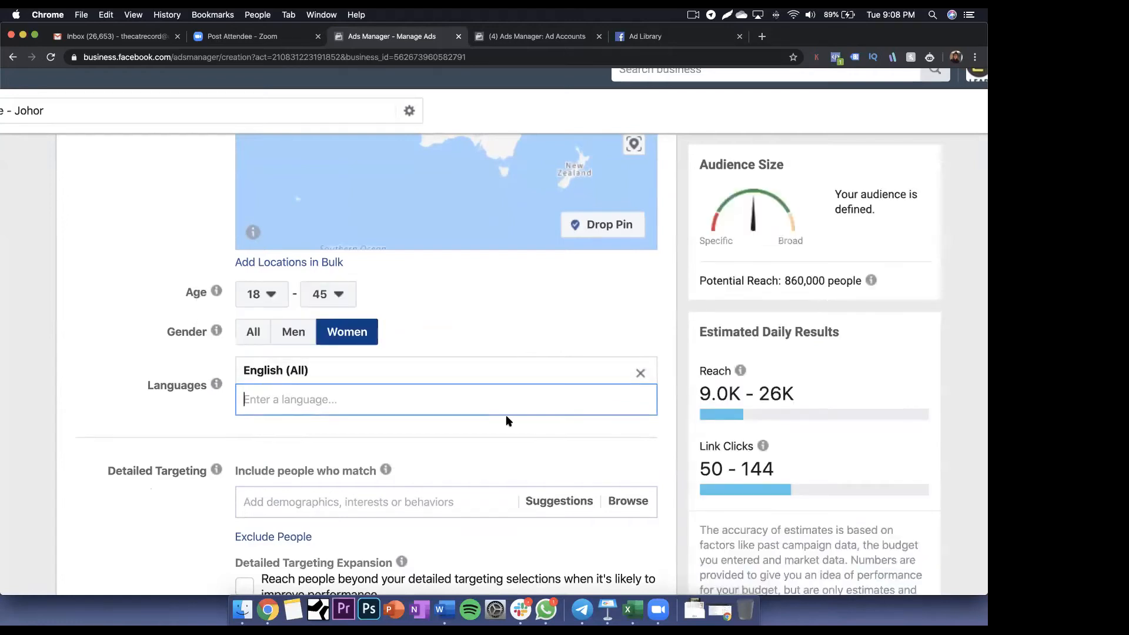
left_click(815, 279)
left_click_drag(785, 280, 863, 281)
left_click(924, 303)
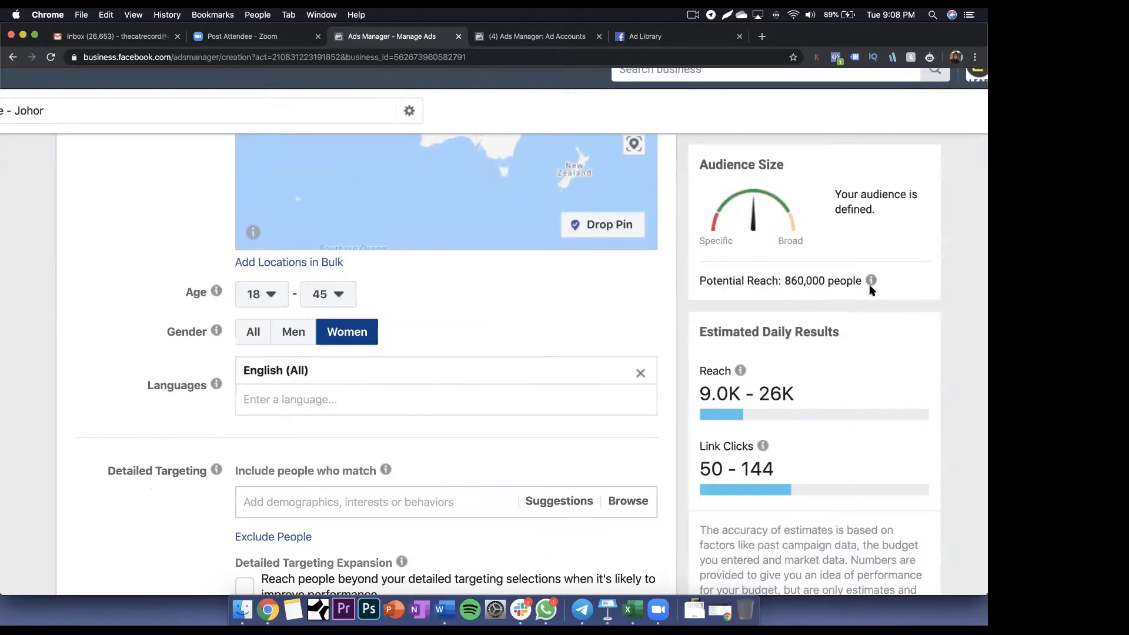
mouse_move(871, 281)
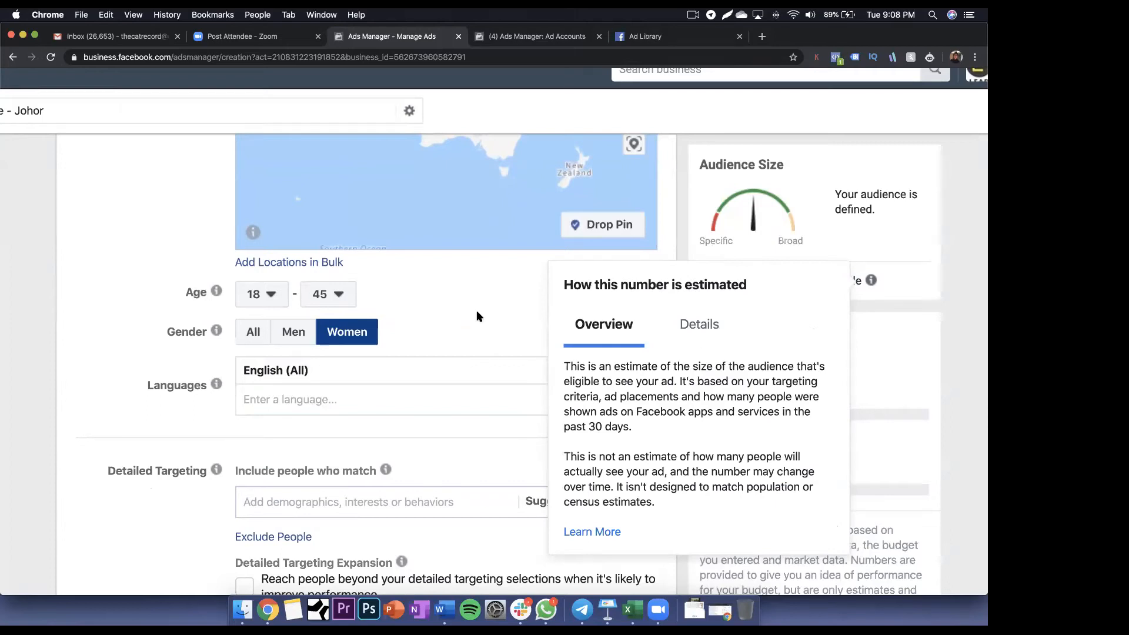
scroll(260, 307, "up", 5)
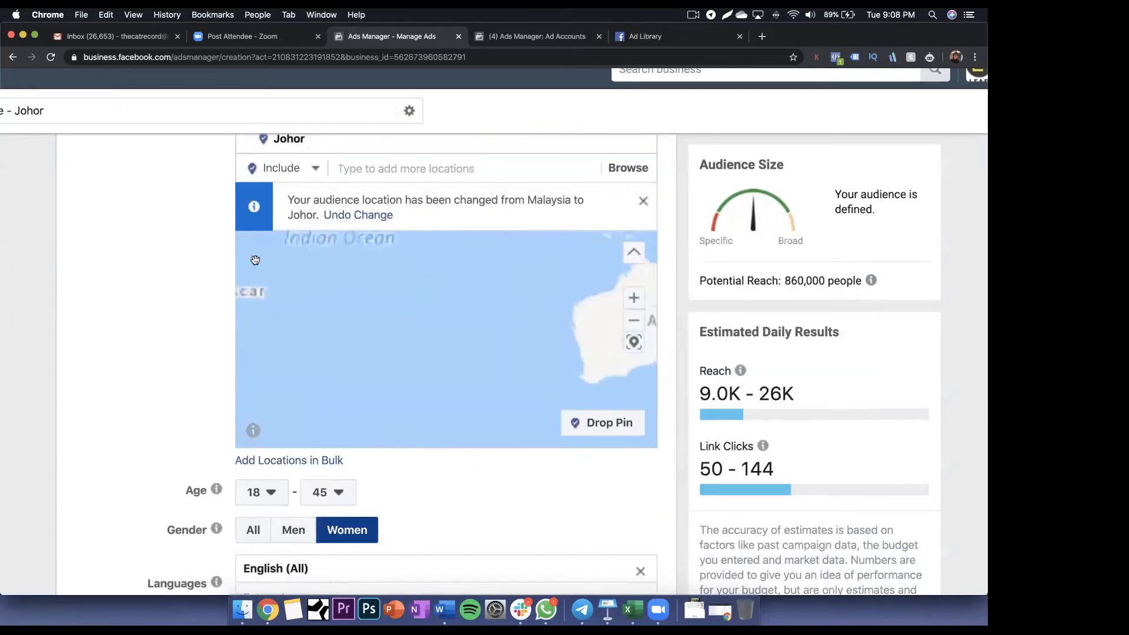
Remove Johor and target people living in Malaysia, raising potential reach to 7,700,000
scroll(246, 253, "up", 2)
mouse_move(638, 228)
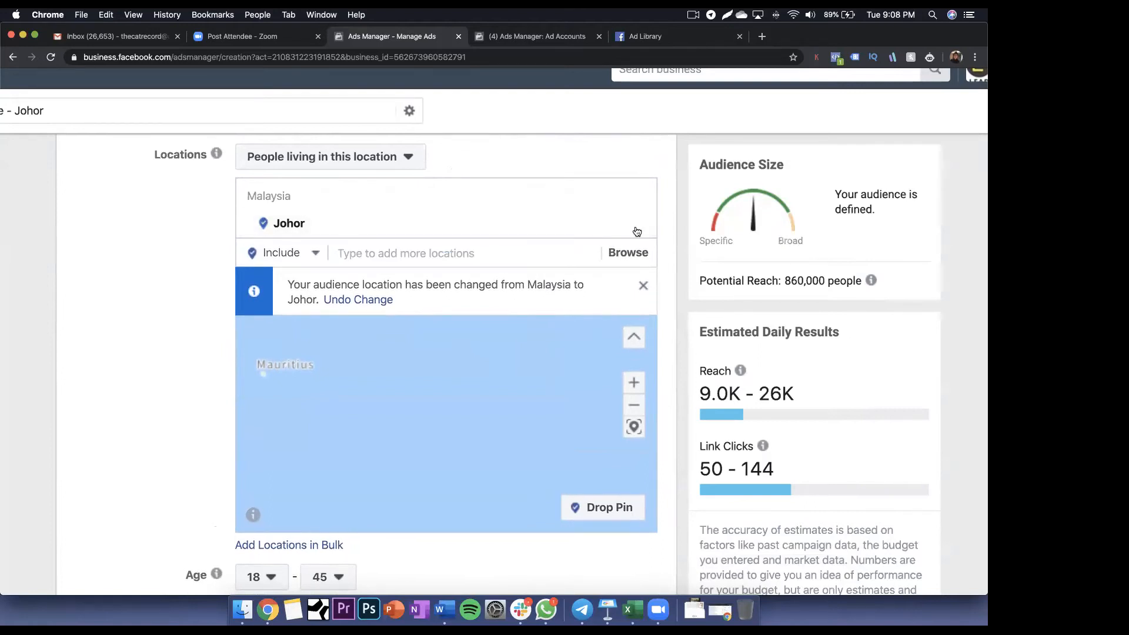
left_click(638, 228)
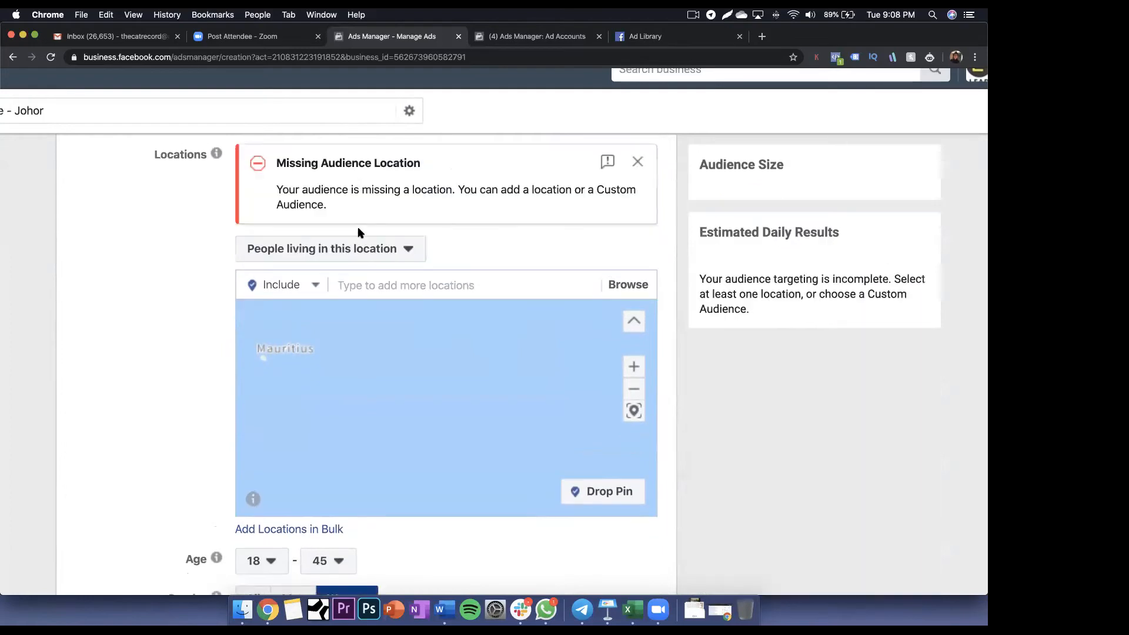
left_click(379, 303)
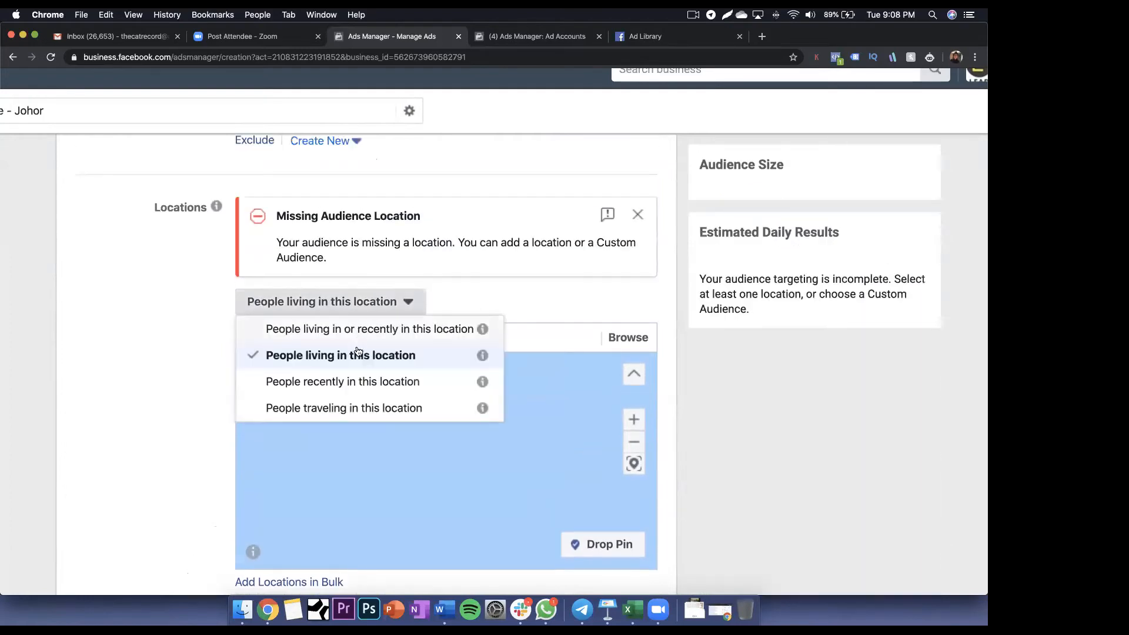
left_click(375, 357)
left_click(429, 337)
type("malaysia")
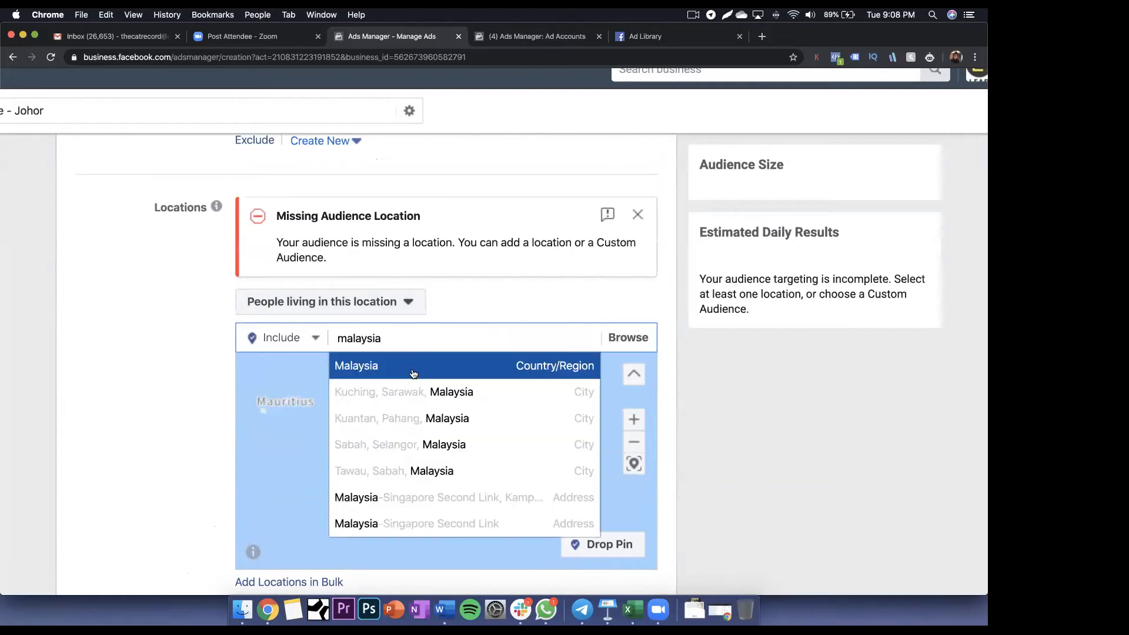
left_click(414, 371)
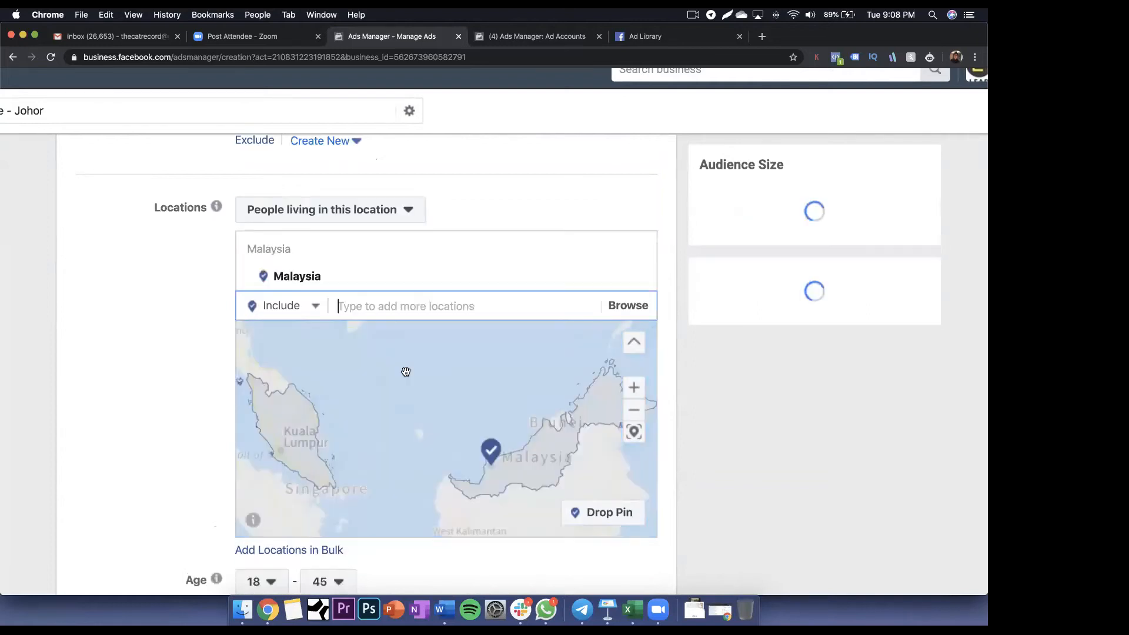
mouse_move(747, 372)
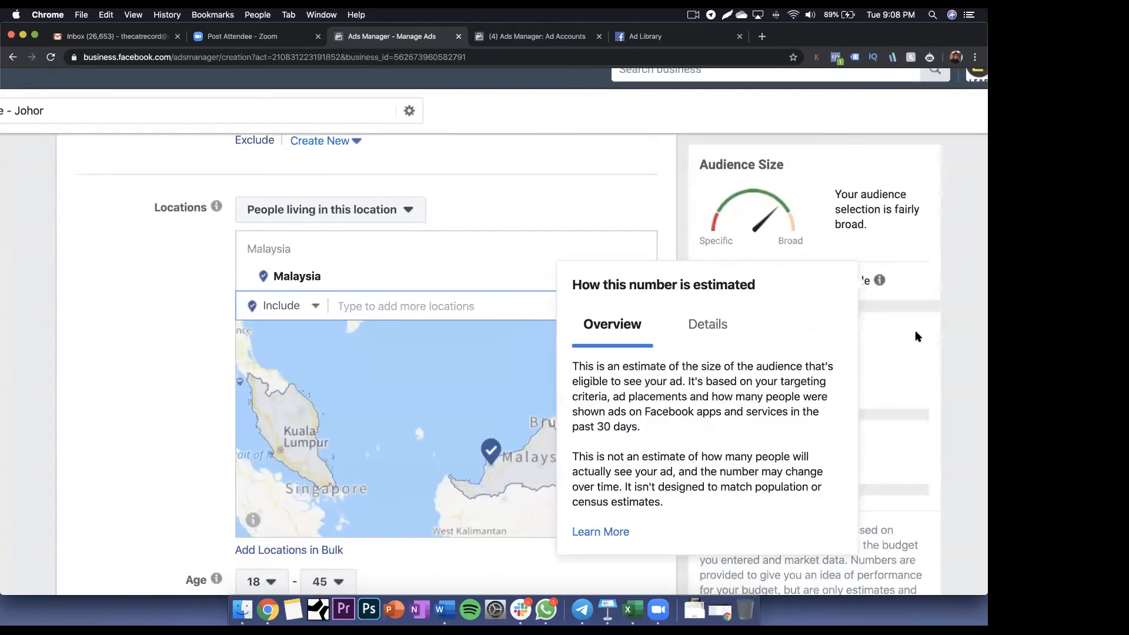
scroll(512, 353, "down", 2)
scroll(147, 399, "down", 8)
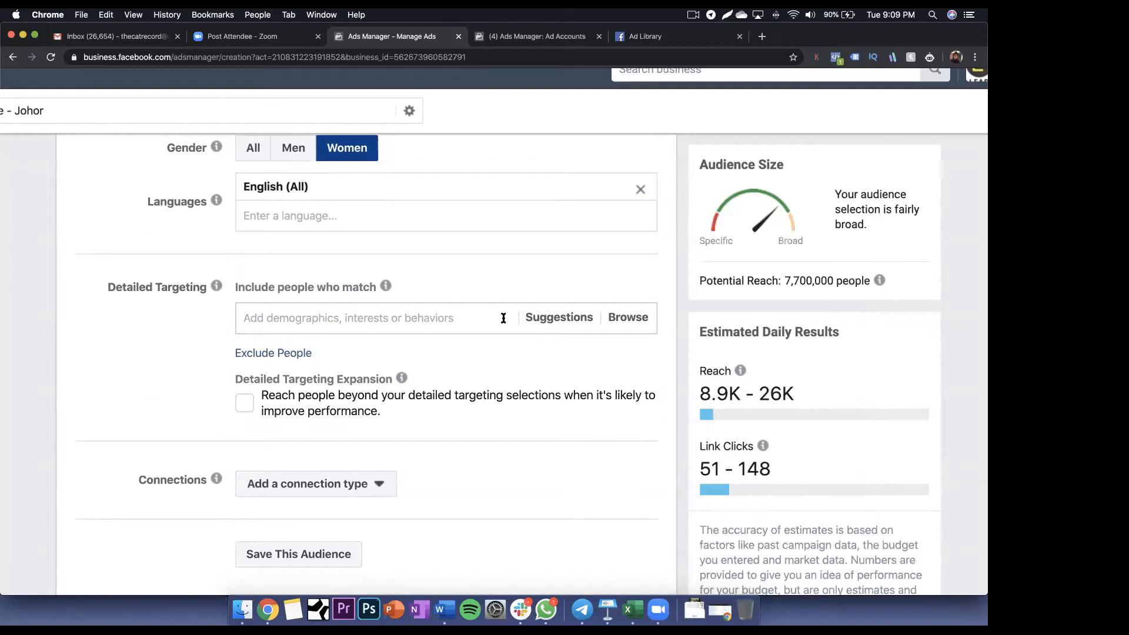
Add Yoga as a detailed targeting interest
left_click(450, 321)
type("yoga")
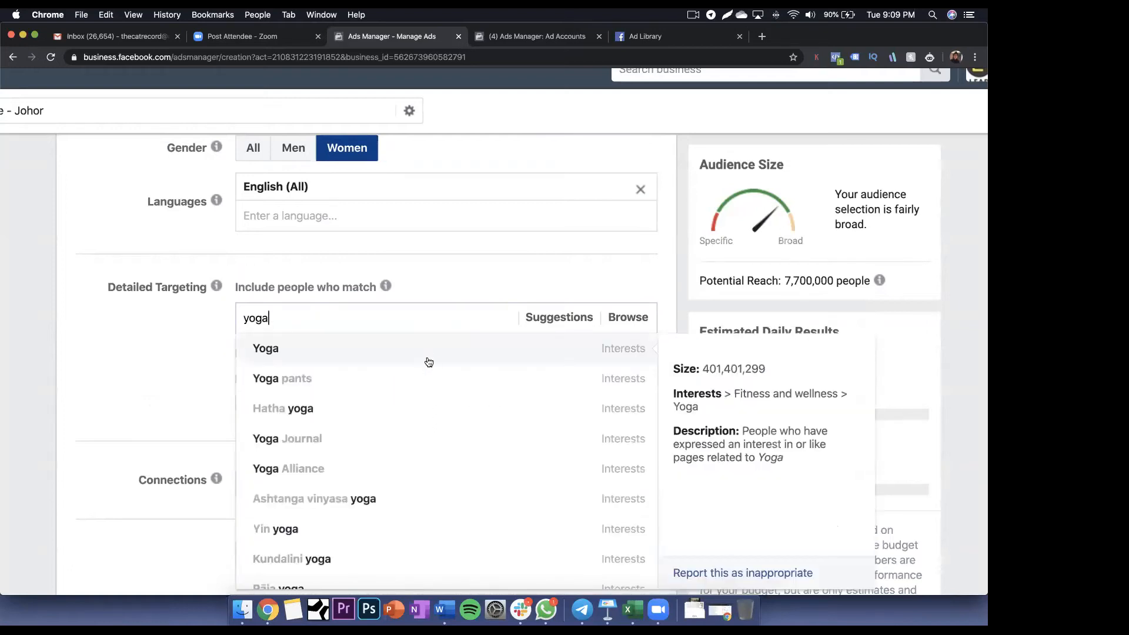
key("Return")
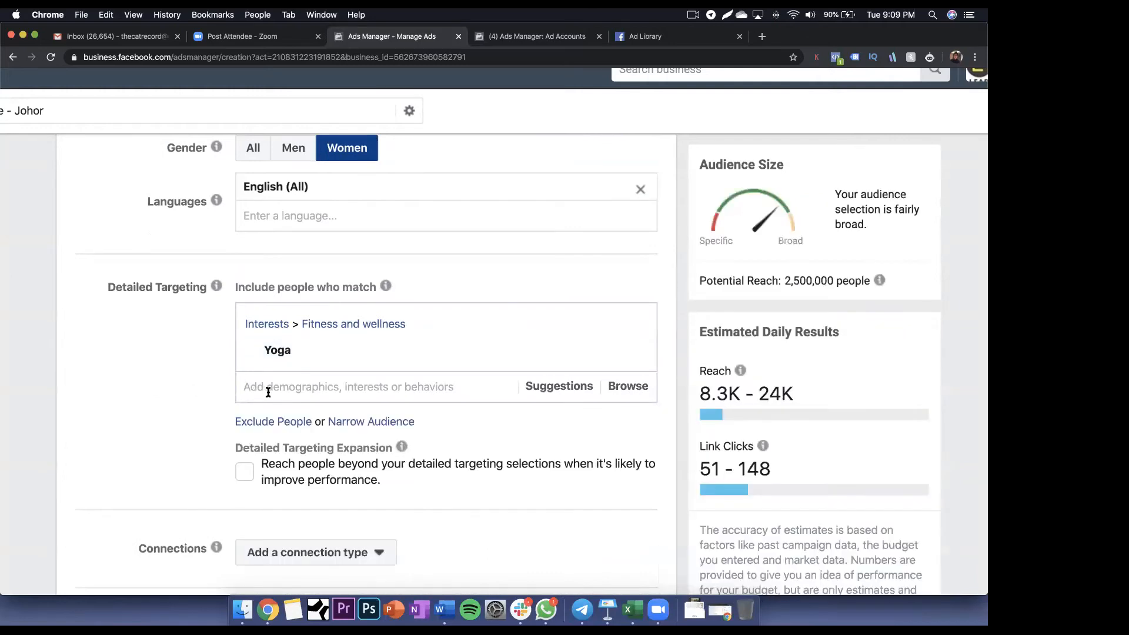
scroll(270, 391, "down", 2)
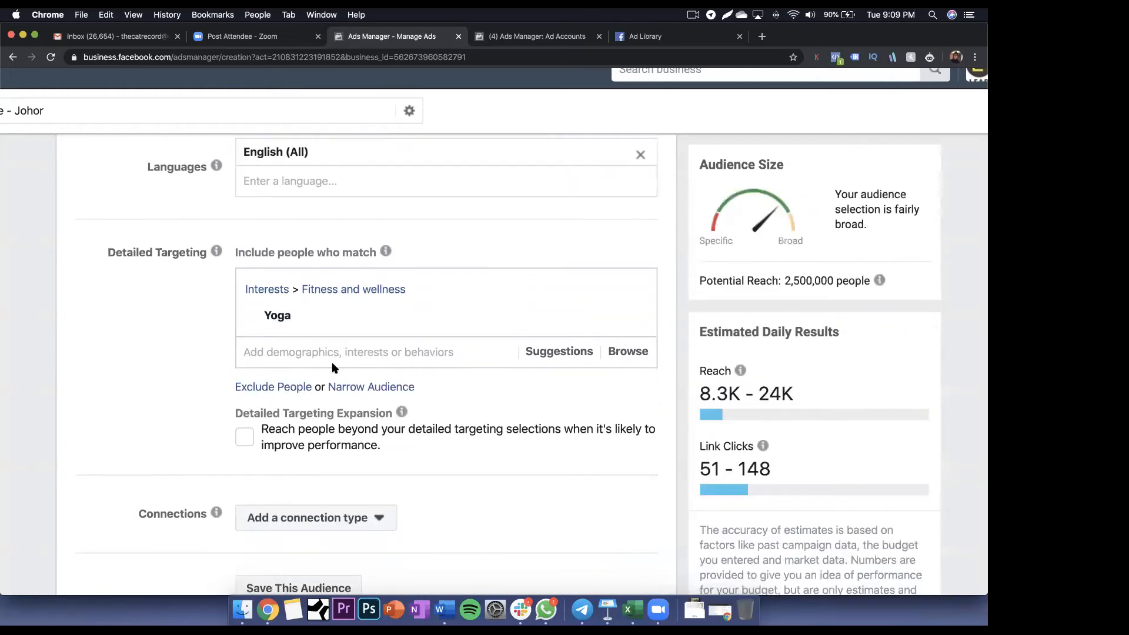
scroll(294, 280, "down", 1)
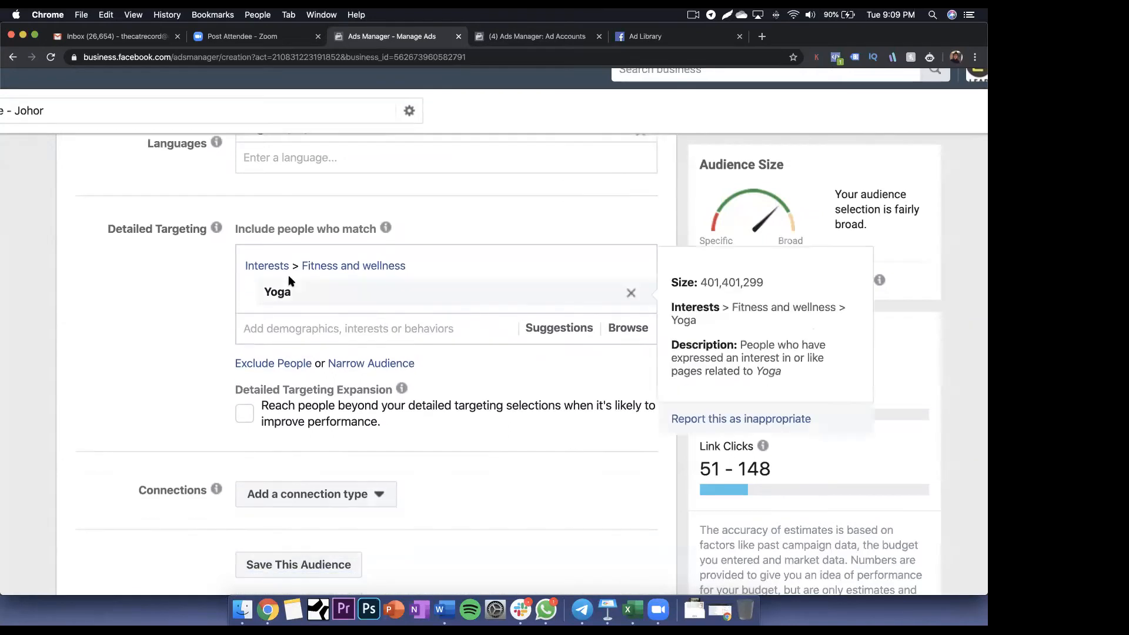
scroll(283, 329, "up", 2)
scroll(288, 335, "down", 2)
scroll(289, 335, "up", 1)
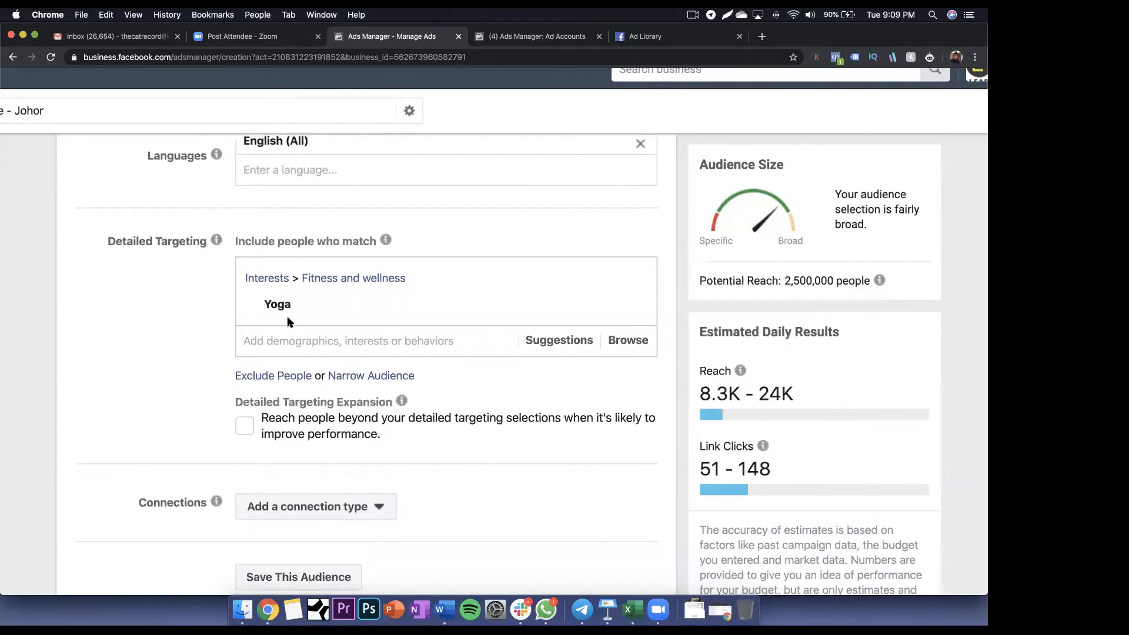
left_click_drag(784, 280, 870, 280)
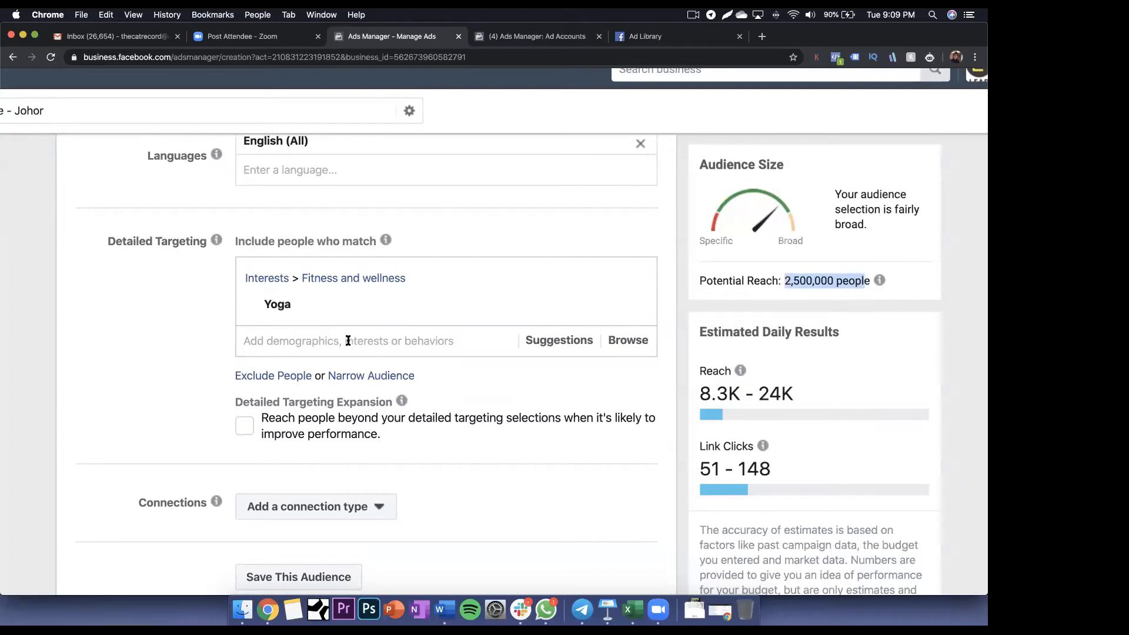
Add Pilates, Zumba dancing and Salsa (dance) interests, bringing reach to 2,700,000 people
left_click(371, 350)
type("pia")
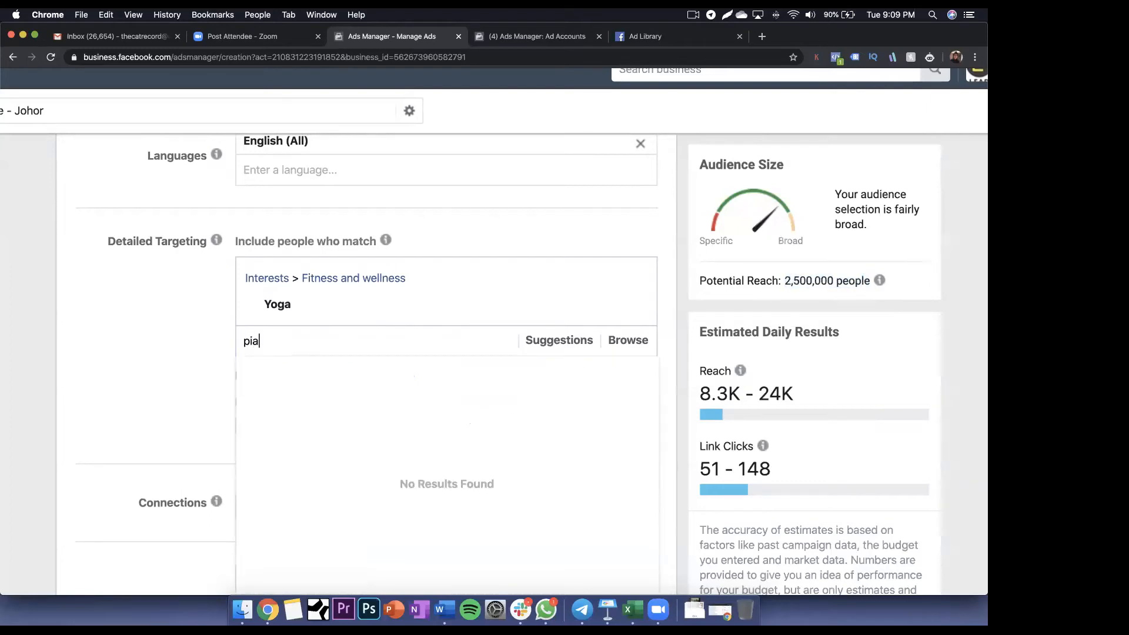
type("lates")
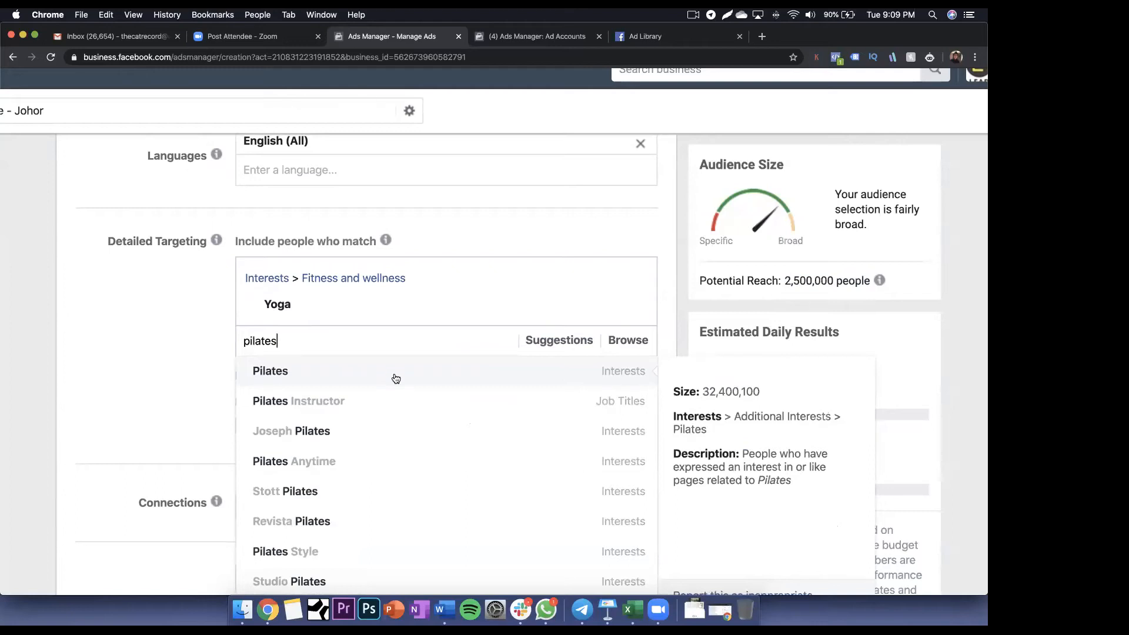
left_click(396, 378)
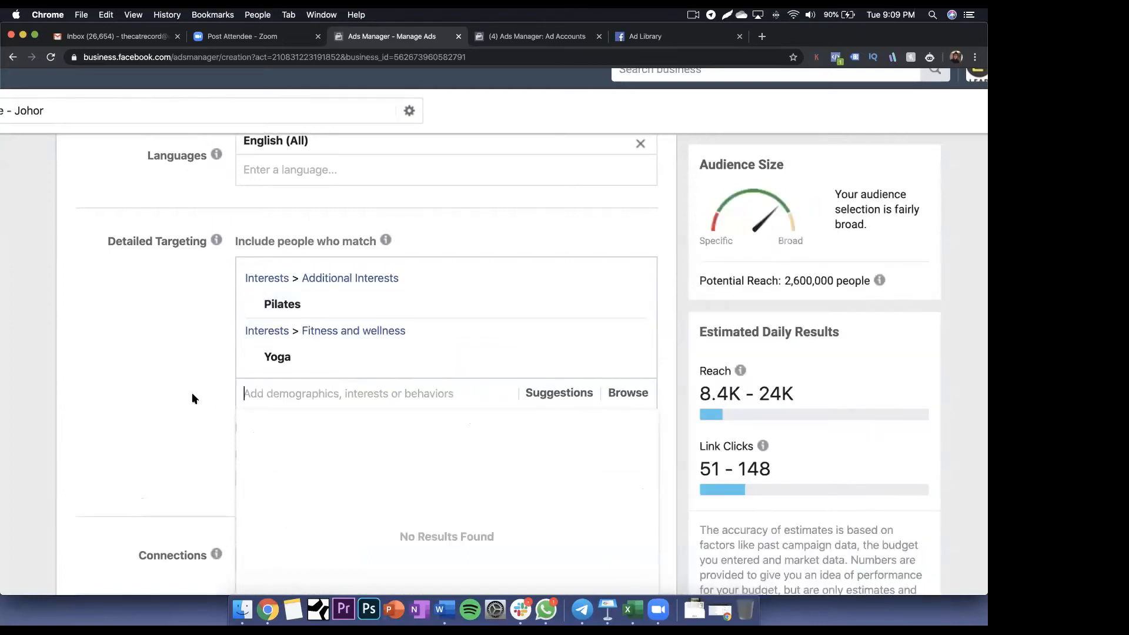
scroll(352, 358, "down", 1)
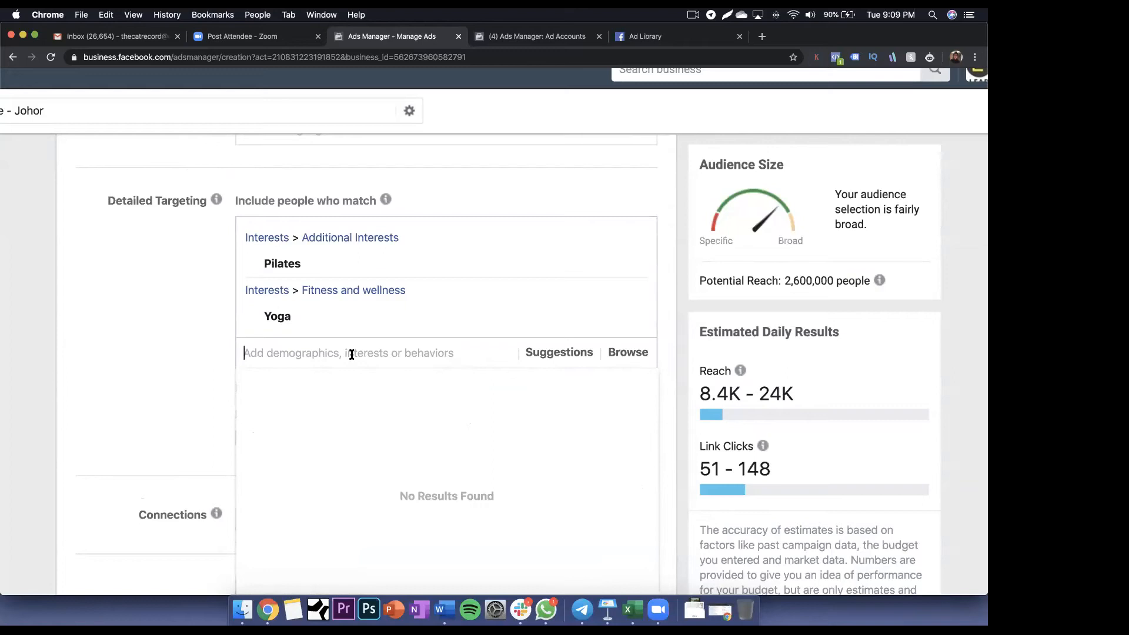
type("zumba")
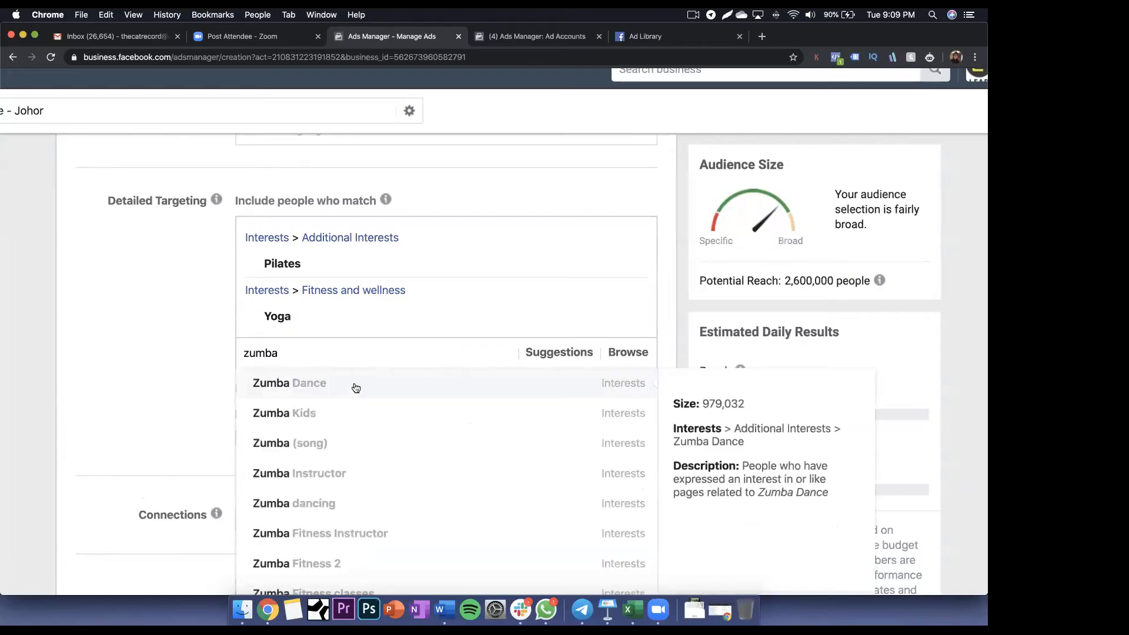
scroll(360, 400, "down", 2)
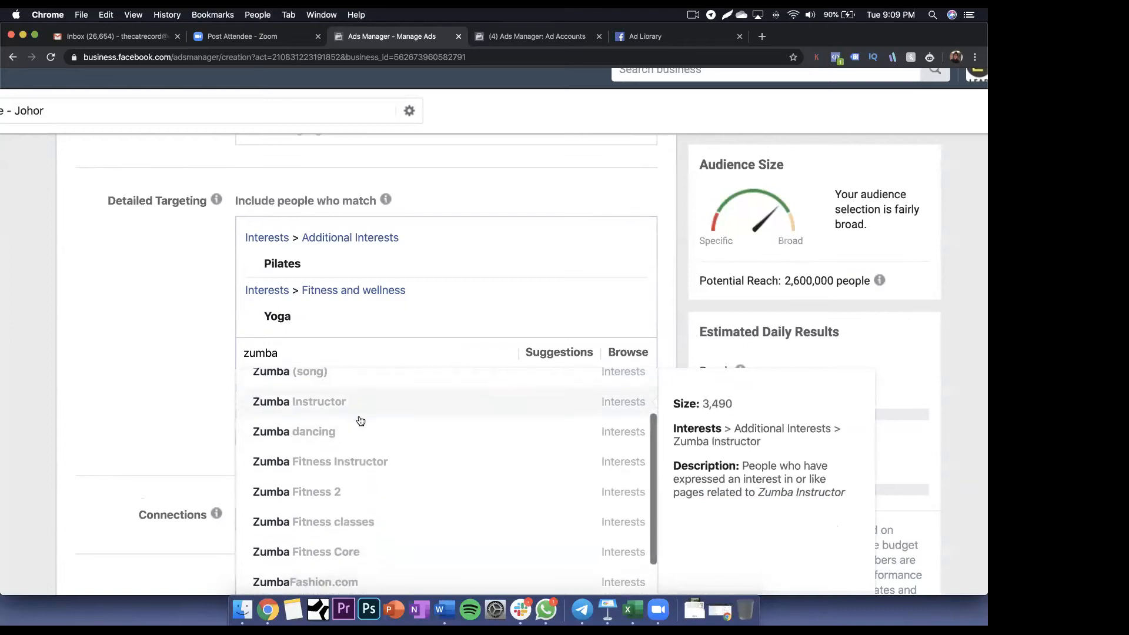
left_click(360, 459)
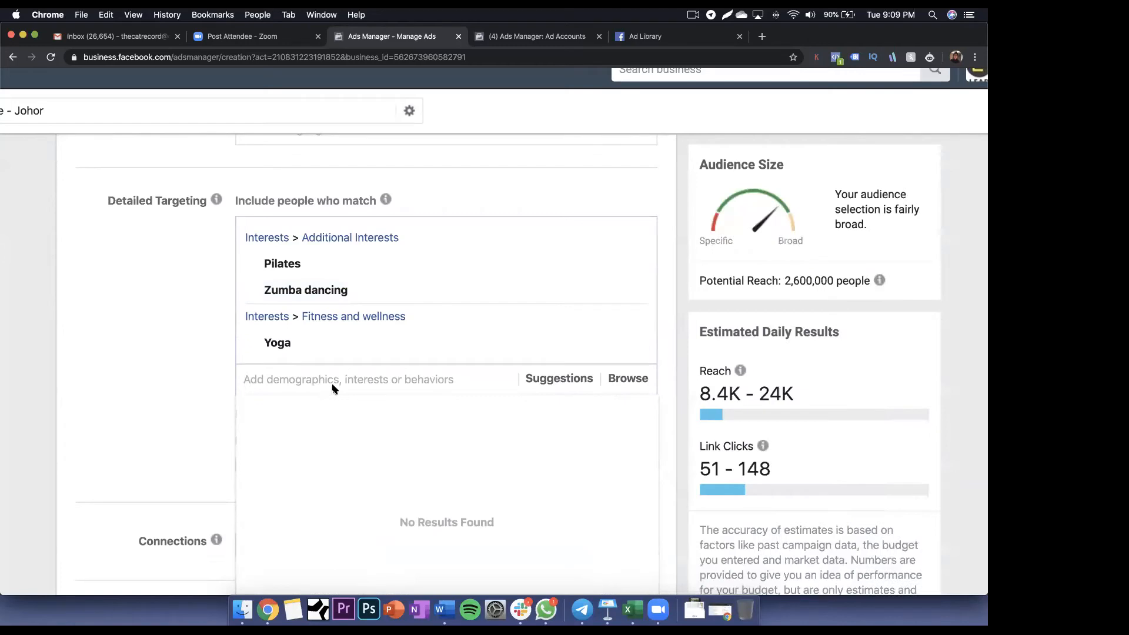
type("salsa")
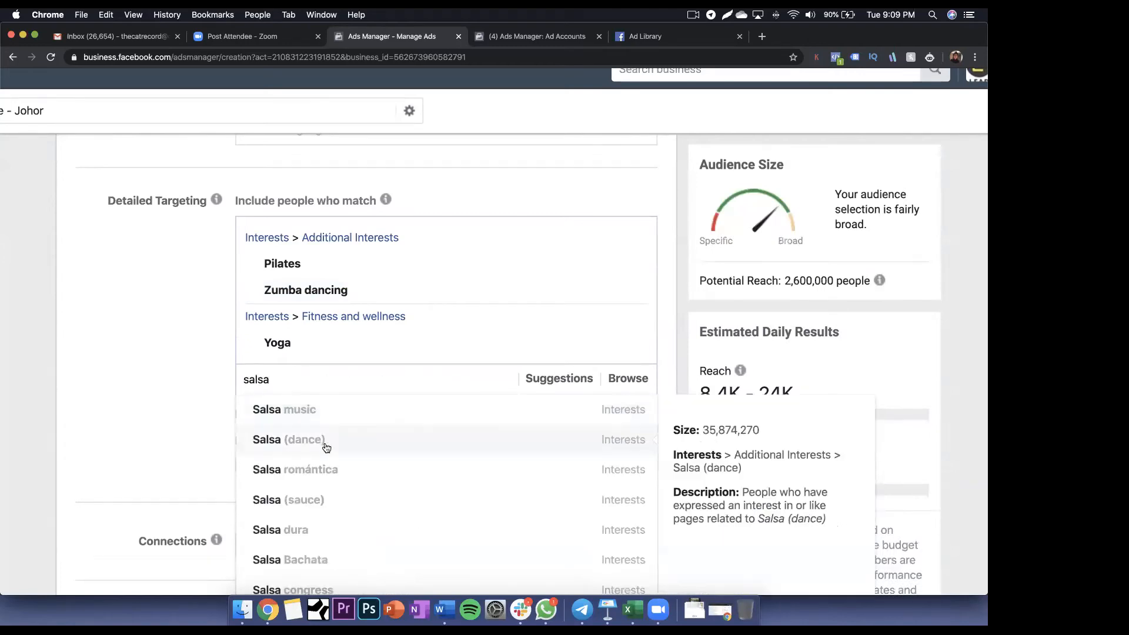
left_click(500, 429)
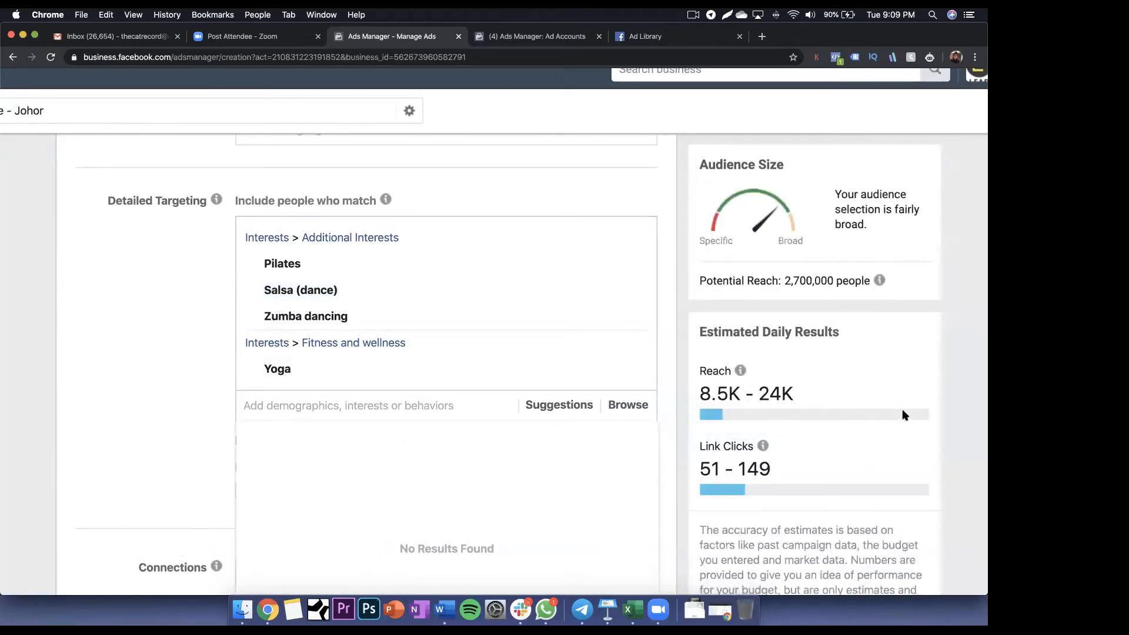
left_click_drag(785, 280, 866, 280)
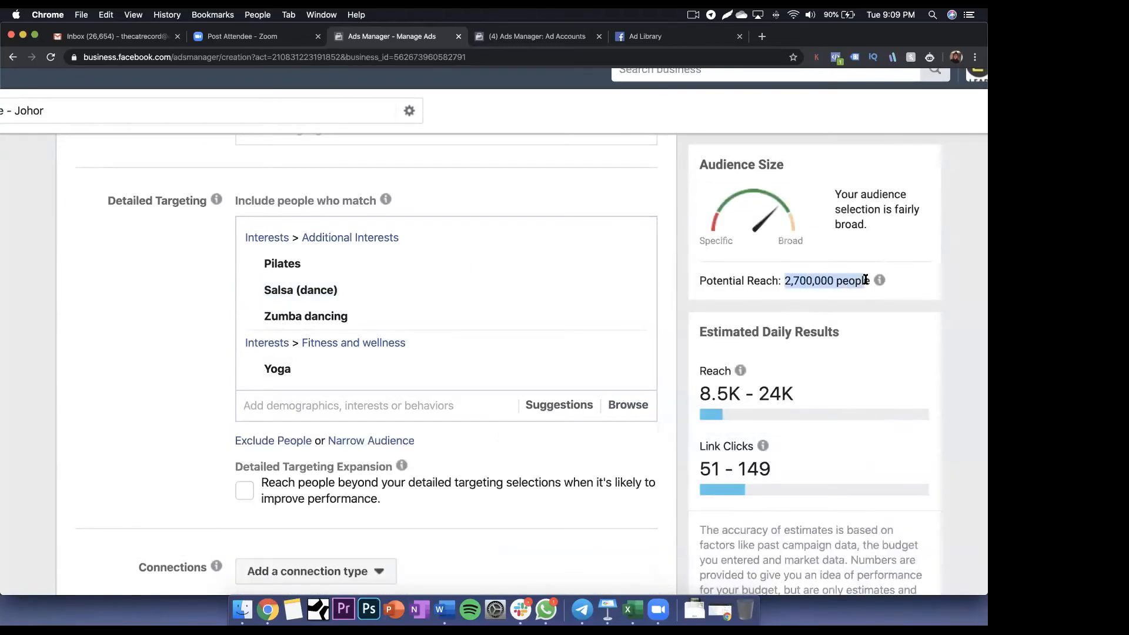
left_click(625, 294)
scroll(573, 309, "down", 1)
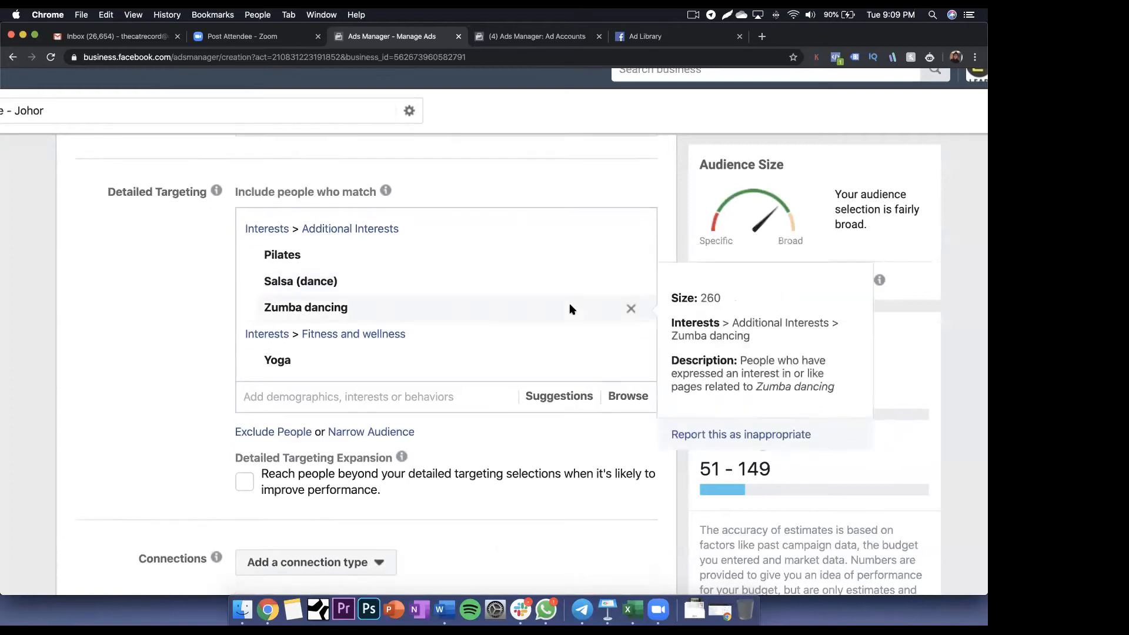
scroll(570, 308, "down", 1)
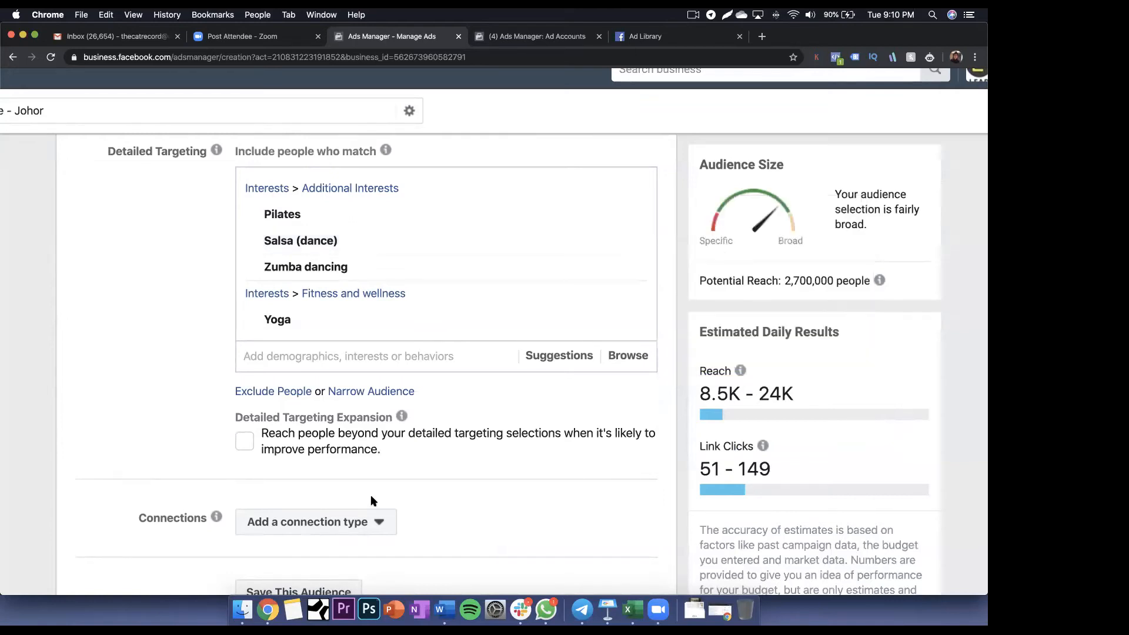
scroll(523, 426, "down", 5)
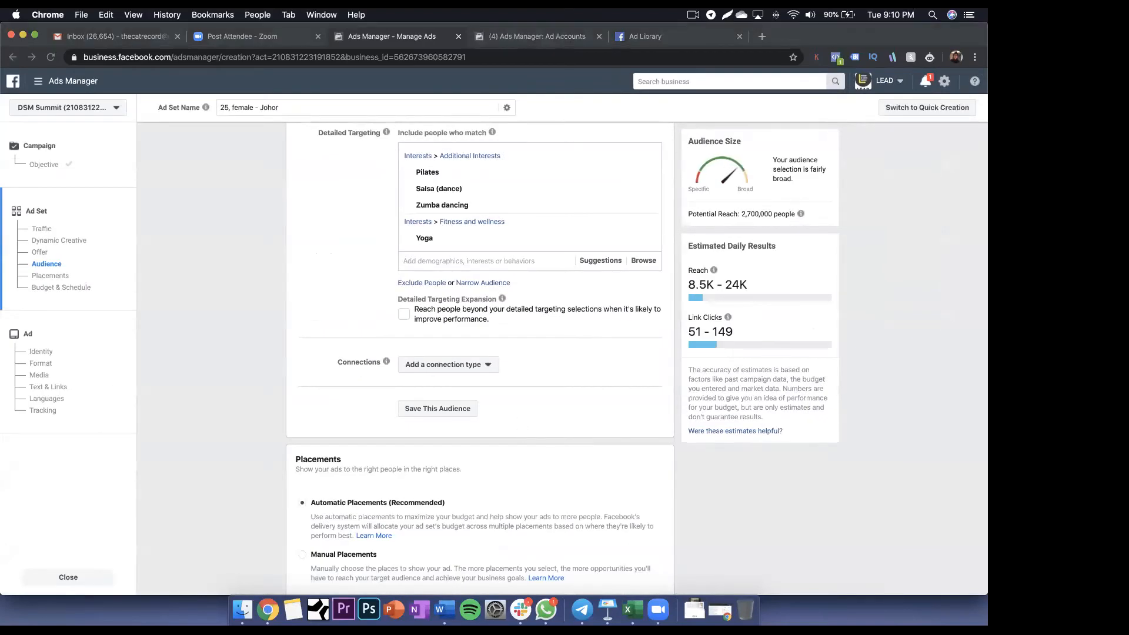
mouse_move(225, 332)
left_mouse_down()
mouse_move(141, 459)
mouse_move(352, 372)
mouse_move(224, 328)
left_mouse_up()
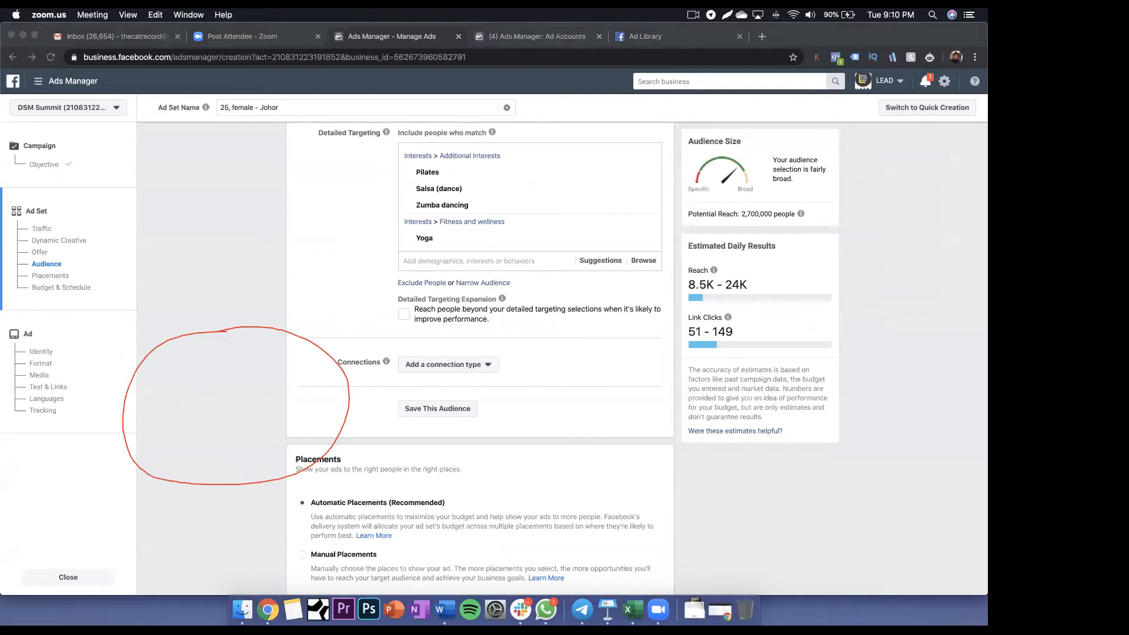
mouse_move(192, 434)
left_mouse_down()
mouse_move(184, 449)
mouse_move(200, 451)
mouse_move(233, 419)
mouse_move(215, 447)
mouse_move(229, 448)
left_mouse_up()
left_click_drag(200, 458, 219, 462)
left_click_drag(224, 458, 242, 461)
left_click(237, 461)
left_click(206, 360)
type("yoga")
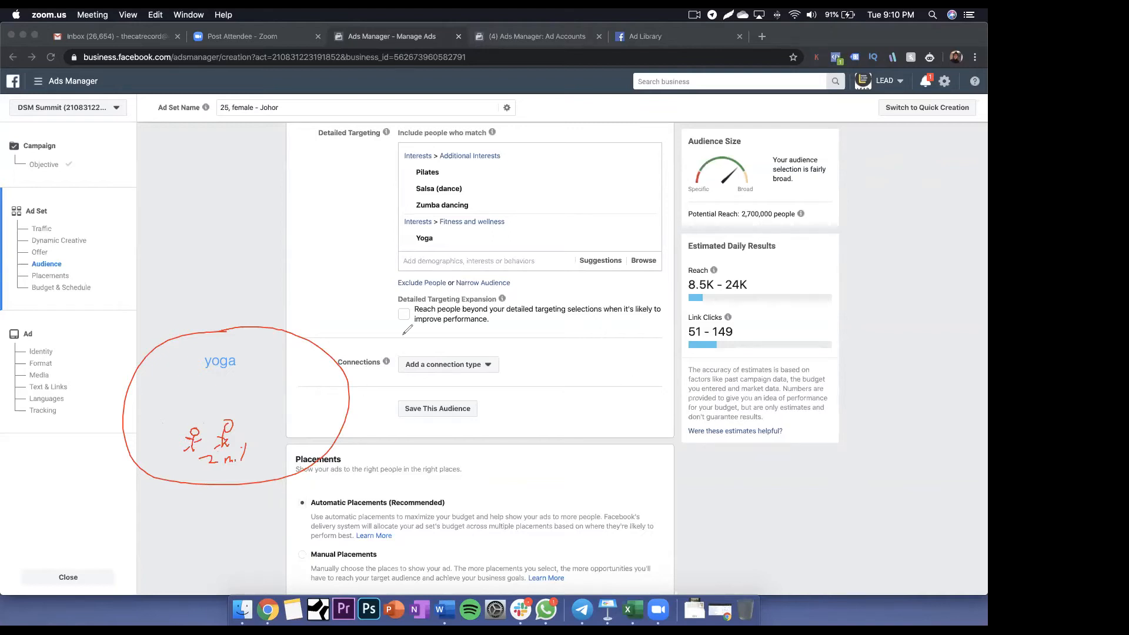
mouse_move(441, 327)
left_mouse_down()
mouse_move(362, 318)
mouse_move(285, 388)
mouse_move(303, 457)
mouse_move(459, 468)
mouse_move(494, 354)
mouse_move(436, 318)
left_mouse_up()
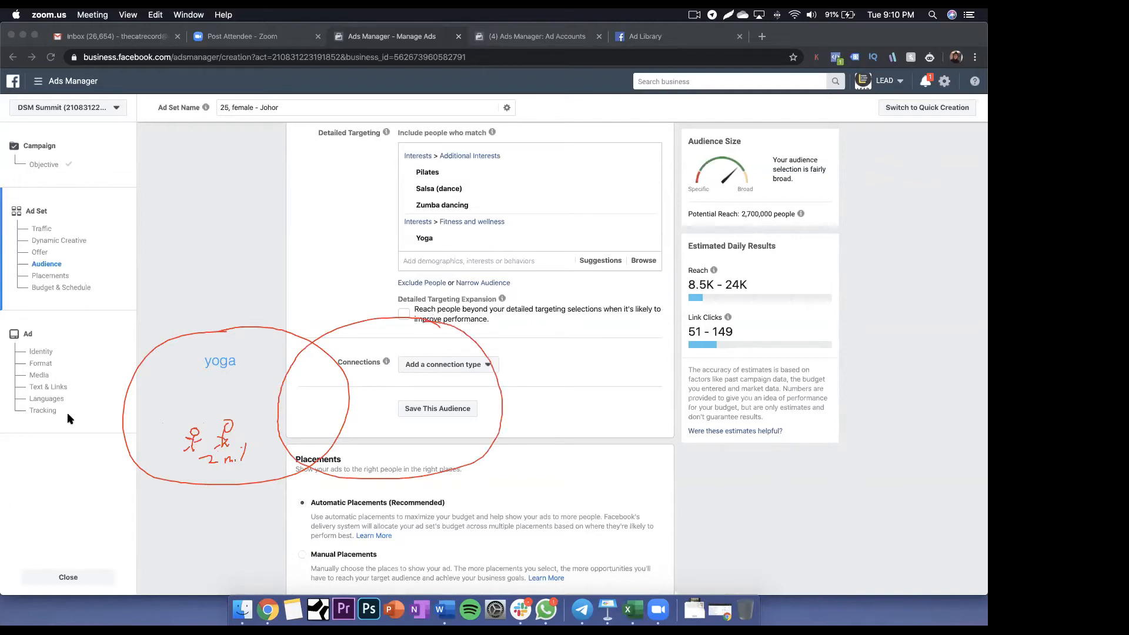
left_click(371, 383)
left_click(361, 380)
type("women health")
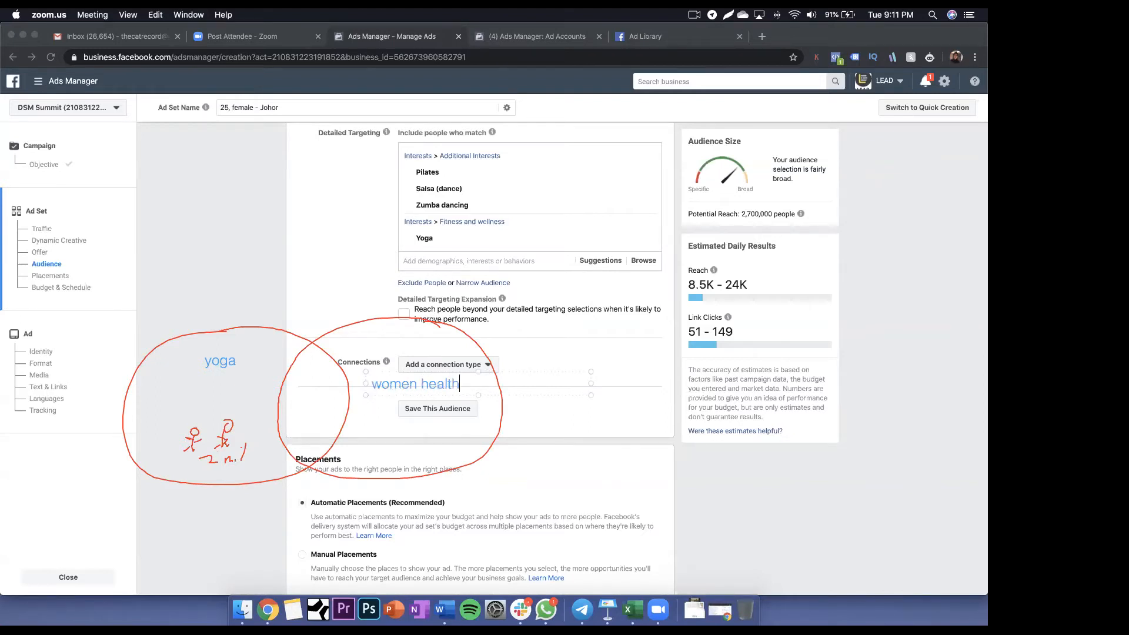
key("Return")
type("cosmo")
key("BackSpace")
key("BackSpace")
key("BackSpace")
key("BackSpace")
key("BackSpace")
type("wanit")
key("BackSpace")
key("BackSpace")
key("BackSpace")
key("BackSpace")
key("BackSpace")
type("cleo")
left_click_drag(407, 413, 404, 433)
mouse_move(398, 439)
left_mouse_down()
mouse_move(389, 444)
mouse_move(429, 440)
mouse_move(413, 454)
left_mouse_up()
left_click_drag(421, 448, 428, 453)
mouse_move(300, 394)
left_mouse_down()
mouse_move(299, 429)
mouse_move(307, 416)
mouse_move(295, 432)
mouse_move(304, 433)
left_mouse_up()
mouse_move(416, 391)
left_mouse_down()
mouse_move(371, 400)
mouse_move(413, 405)
left_mouse_up()
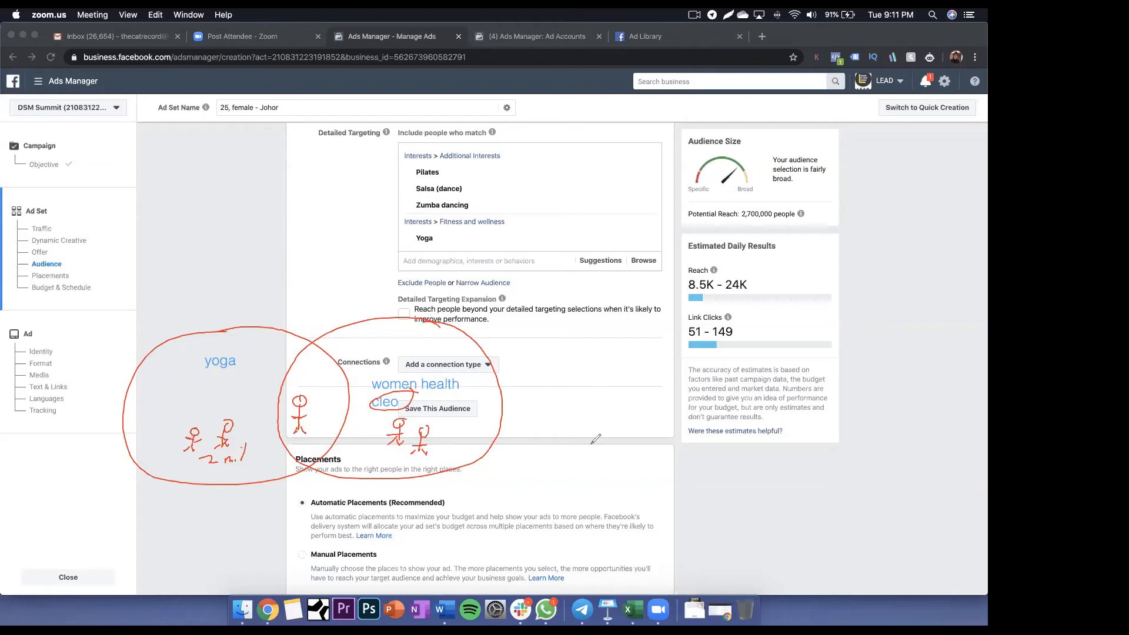
mouse_move(355, 414)
left_mouse_down()
mouse_move(308, 382)
mouse_move(235, 470)
mouse_move(347, 519)
mouse_move(406, 446)
mouse_move(338, 402)
left_mouse_up()
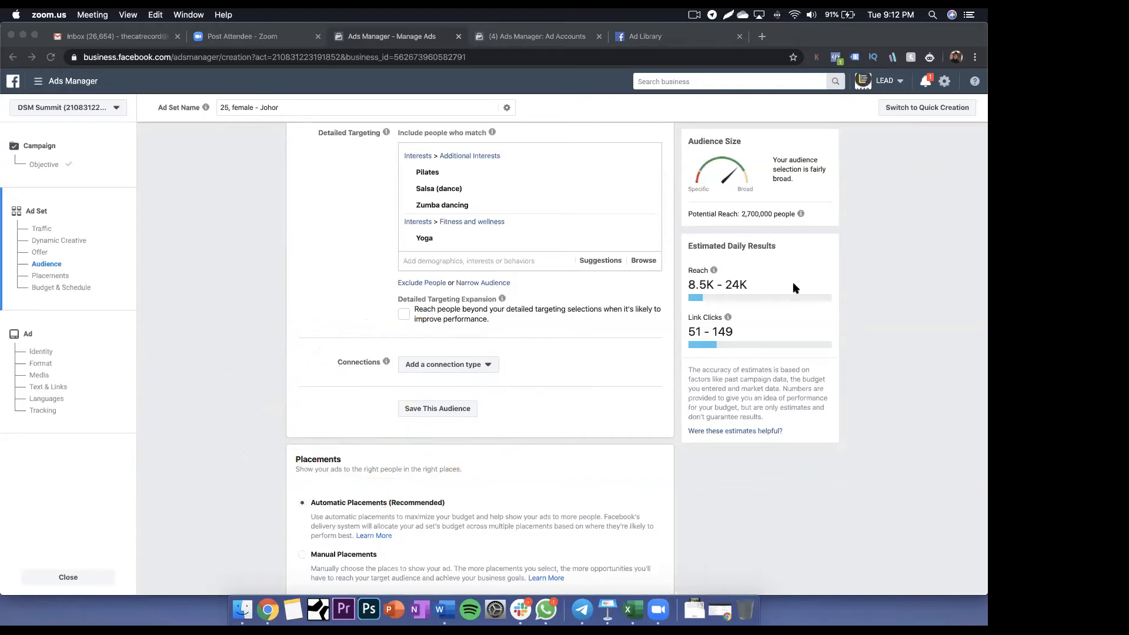
scroll(562, 276, "up", 1)
Narrow the audience to require the Cleo (magazine) interest, dropping reach to 22,000
left_click(466, 260)
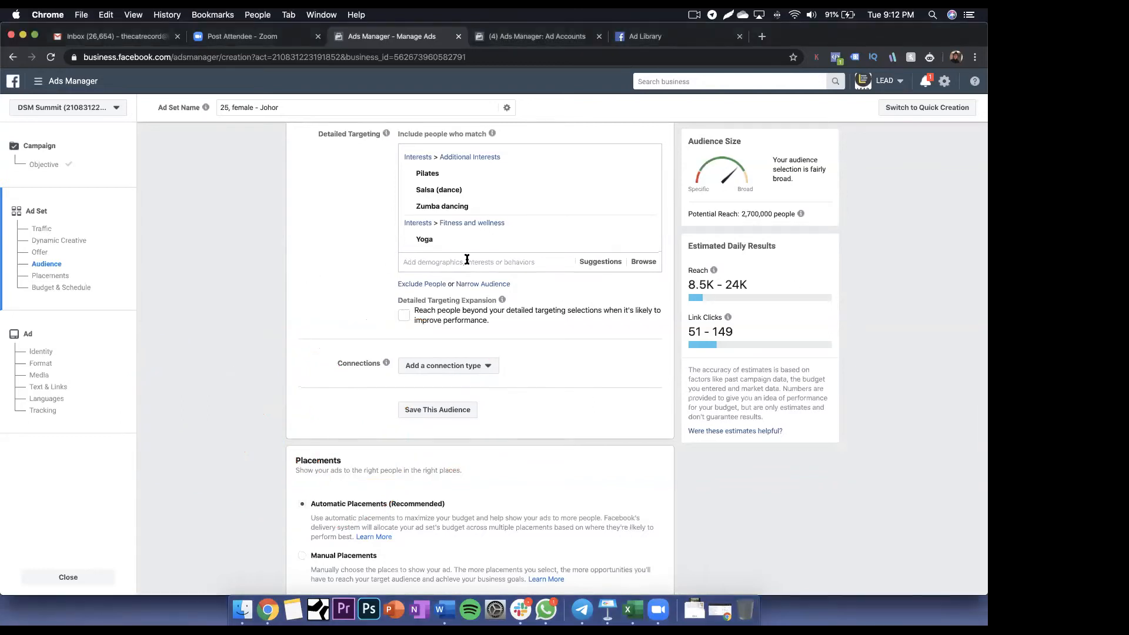
scroll(467, 259, "up", 5)
scroll(466, 259, "down", 3)
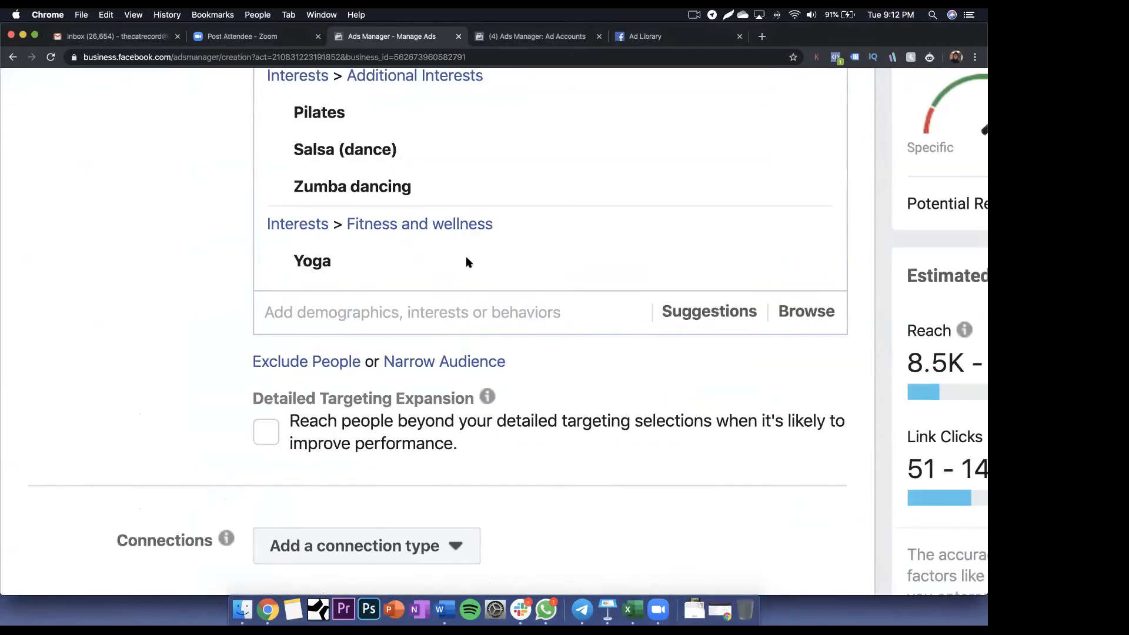
scroll(452, 260, "down", 3)
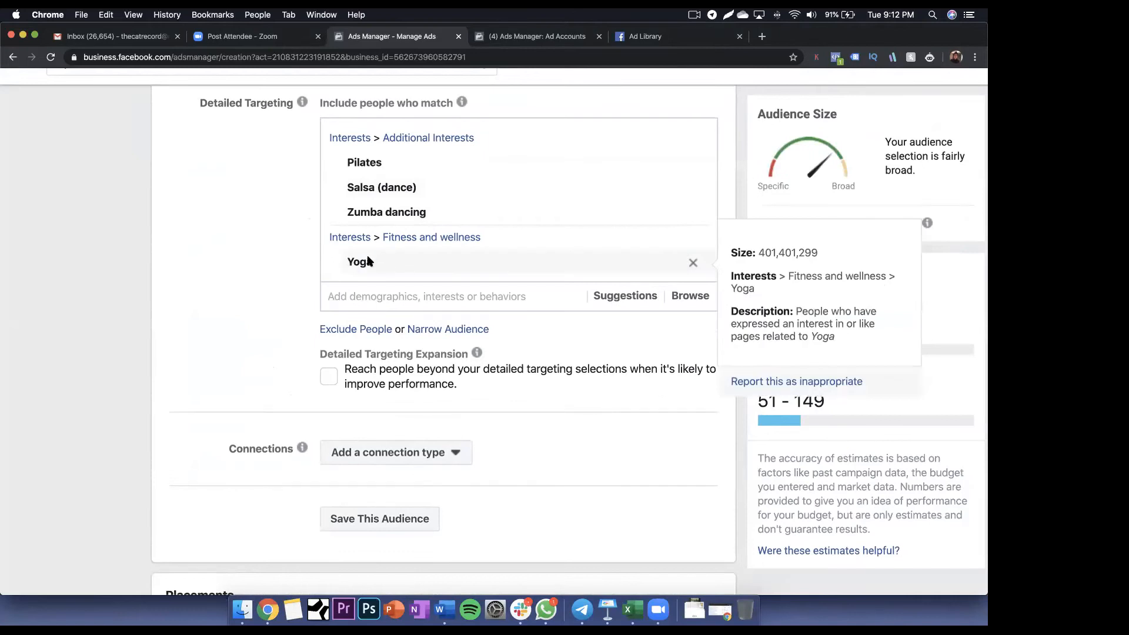
left_click(447, 329)
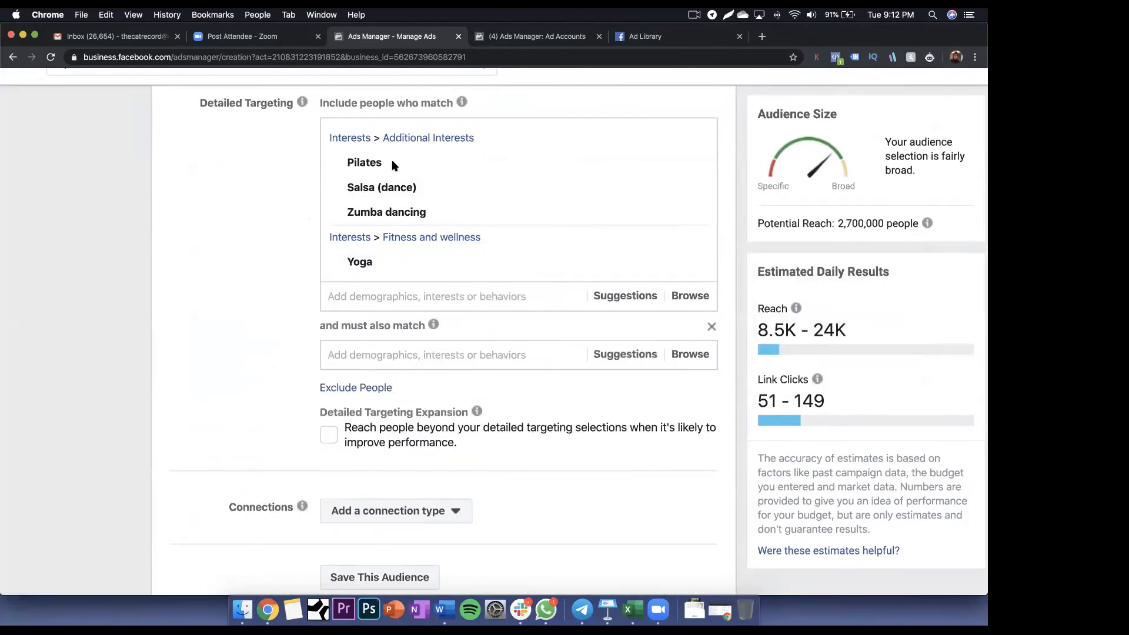
left_click(399, 354)
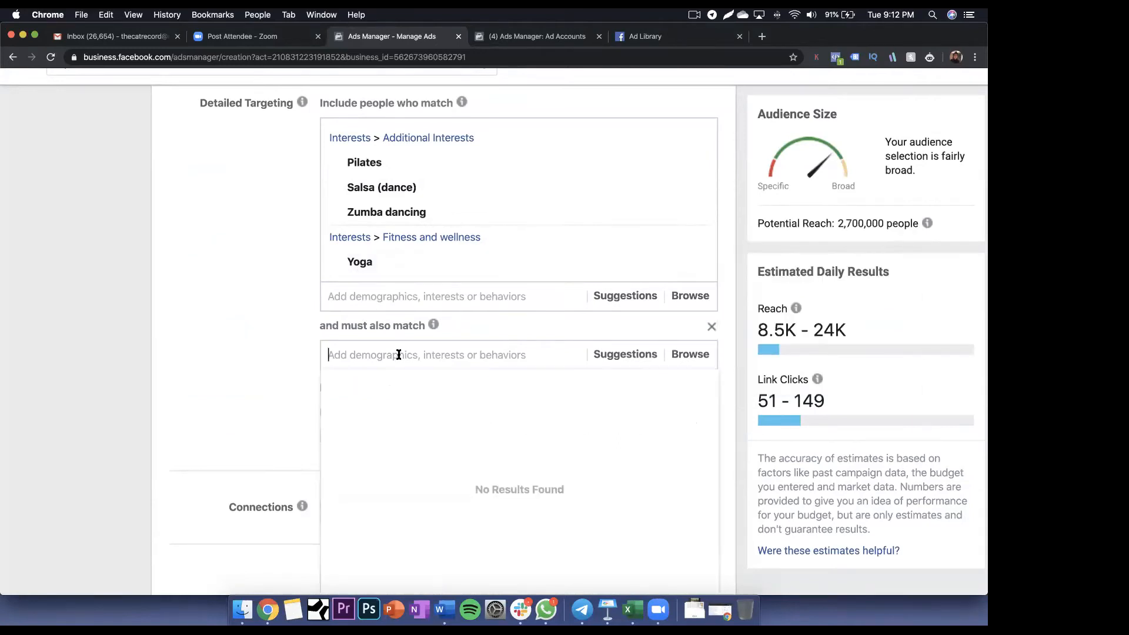
type("cleo")
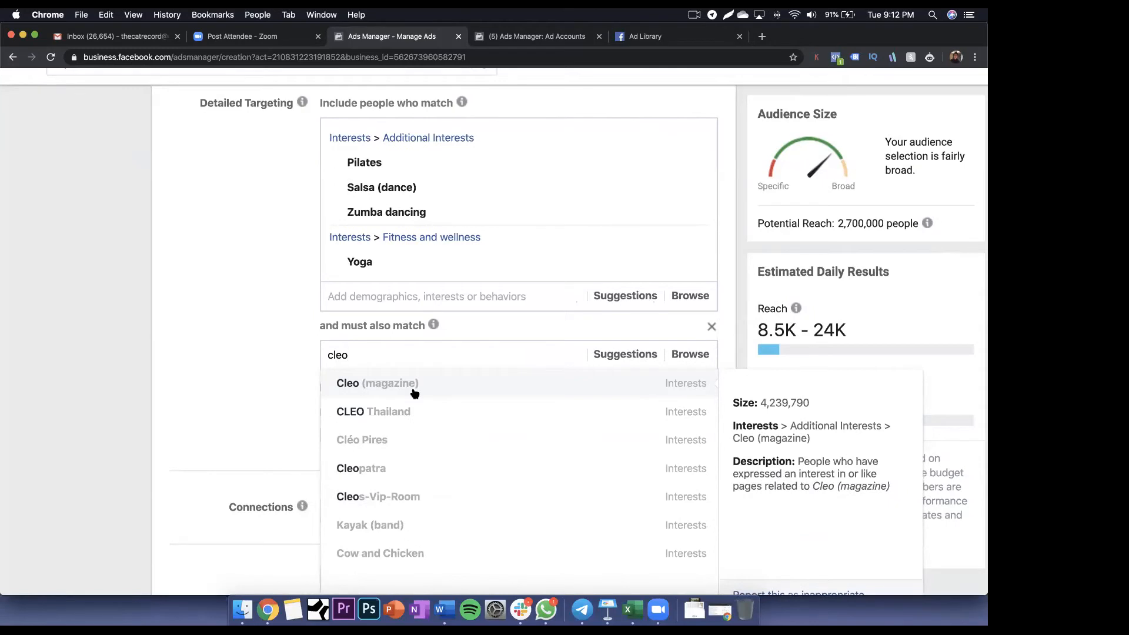
left_click(427, 390)
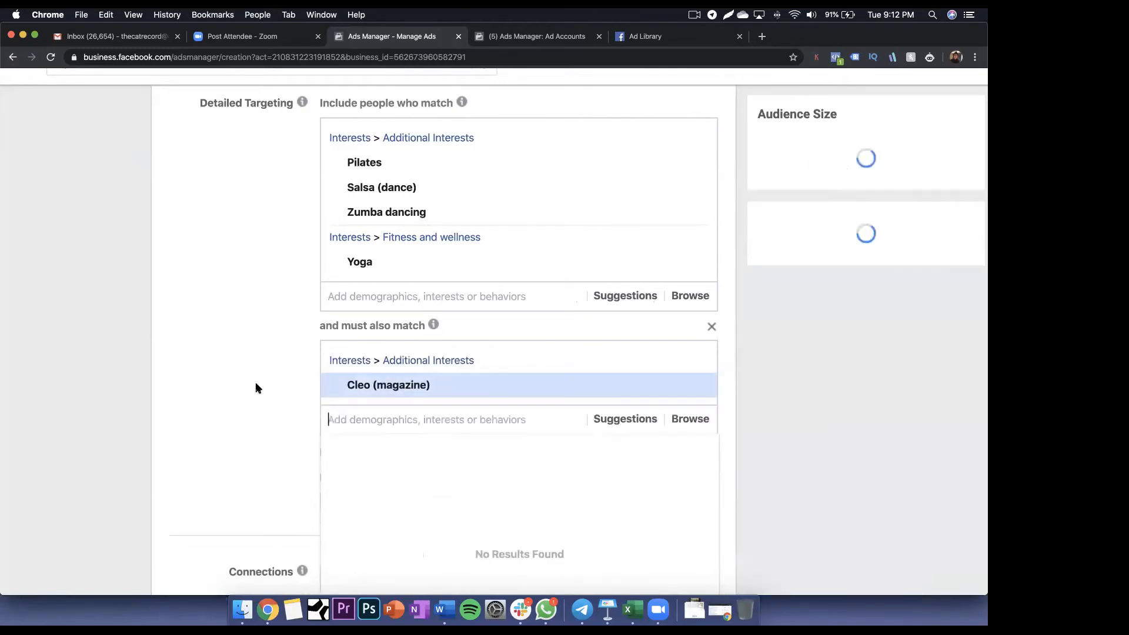
left_click_drag(838, 224, 899, 225)
left_click(911, 249)
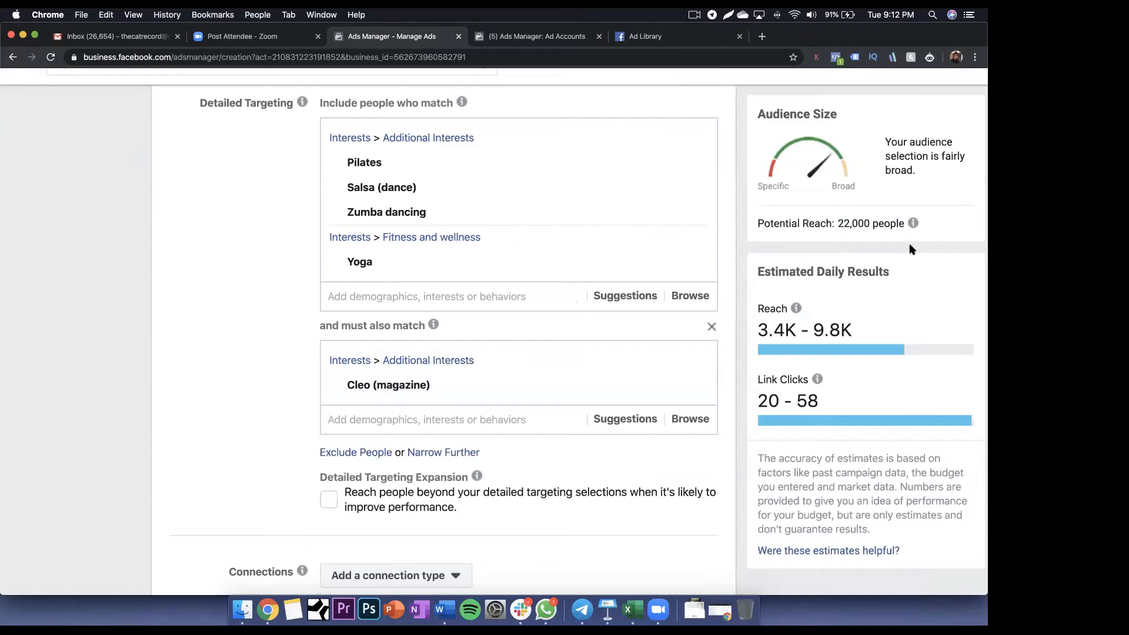
Add Vogue, Cosmopolitan and InStyle to the must-also-match magazine interests
left_click(426, 418)
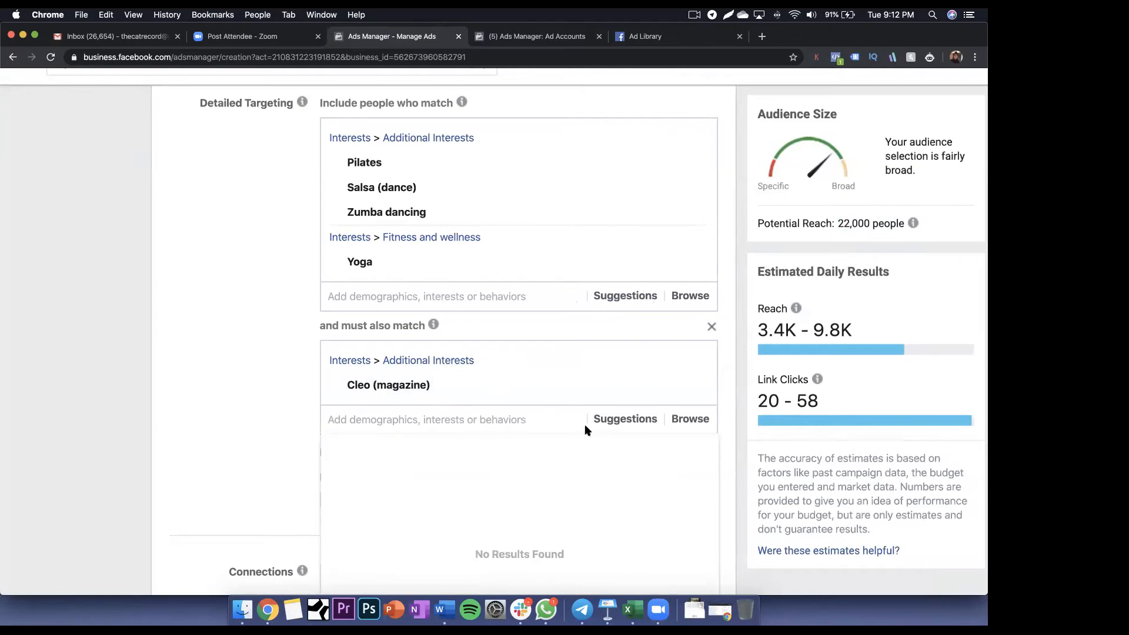
left_click(602, 421)
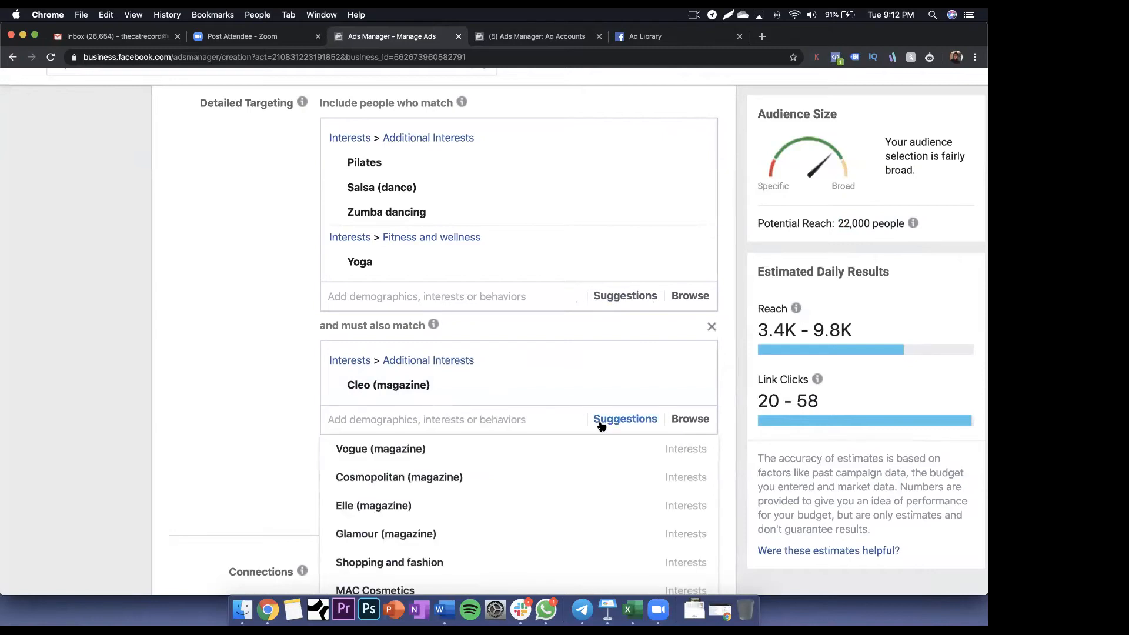
left_click(387, 449)
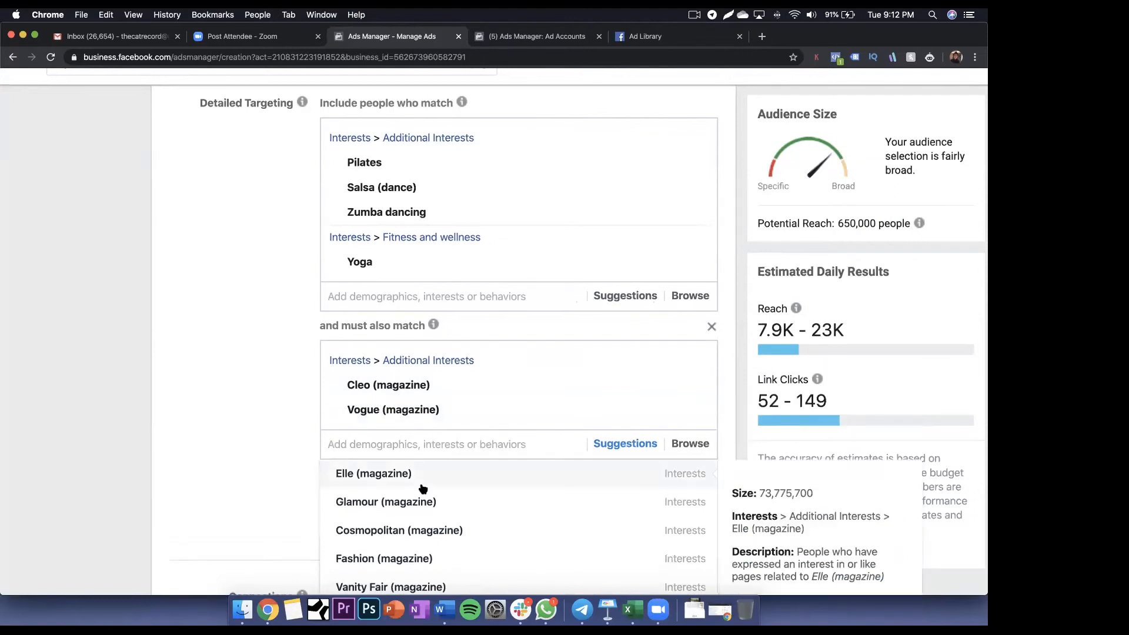
scroll(391, 490, "down", 2)
left_click(394, 490)
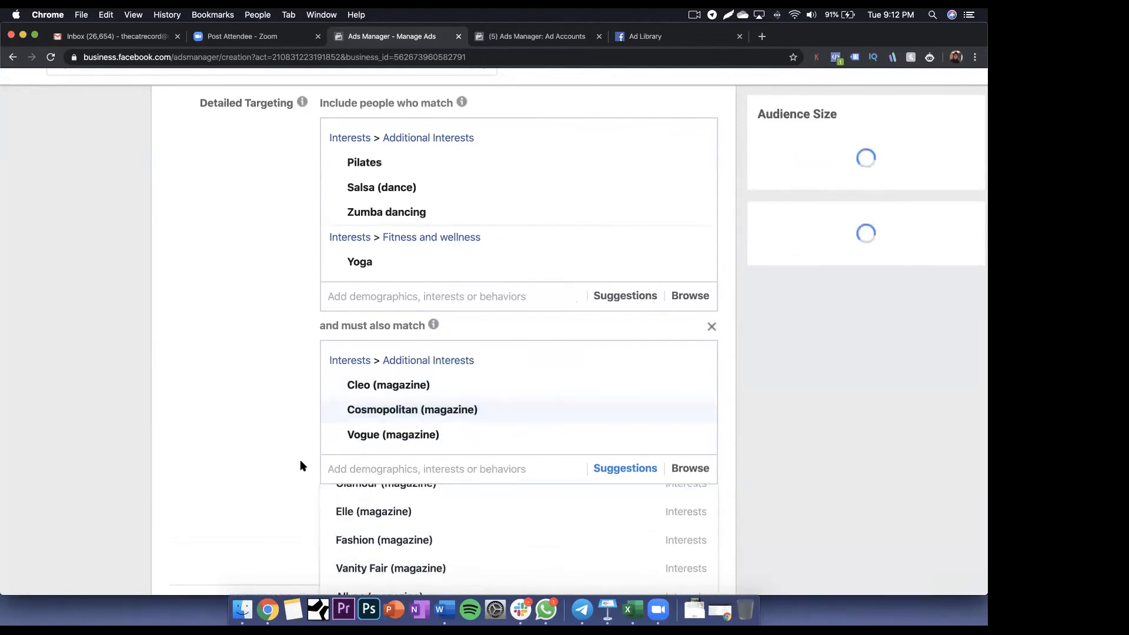
scroll(455, 518, "down", 2)
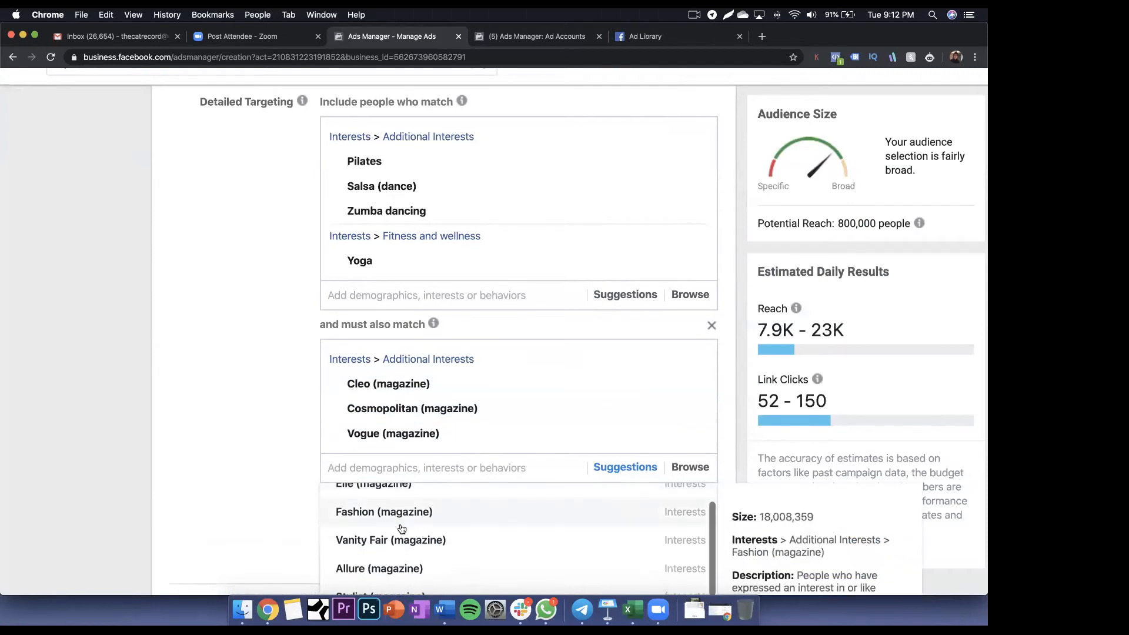
scroll(239, 524, "down", 5)
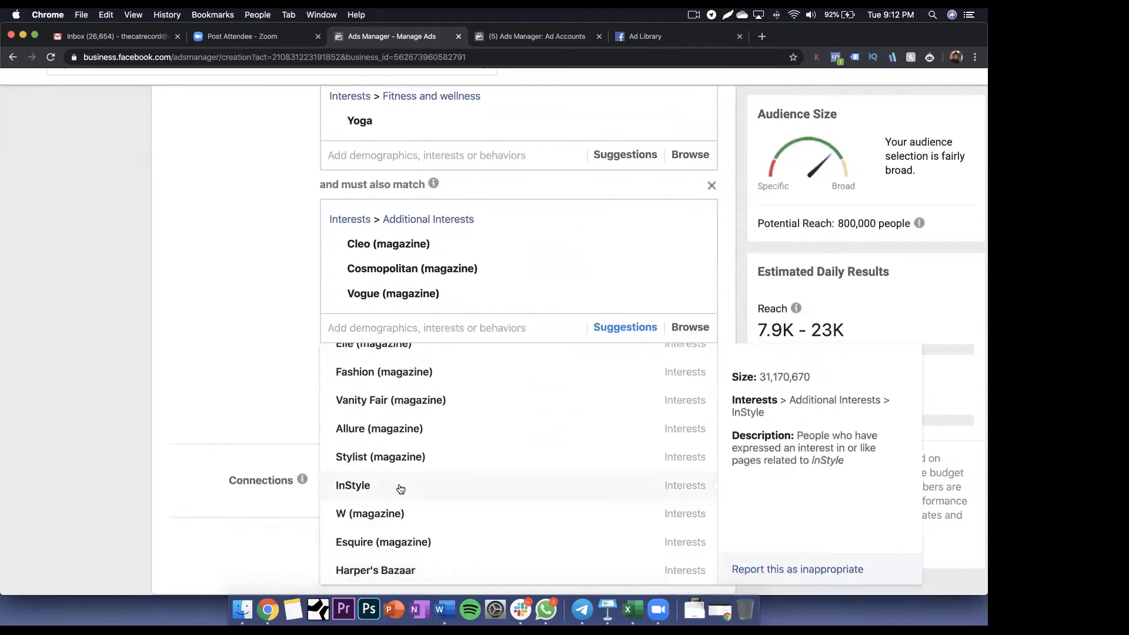
left_click(400, 489)
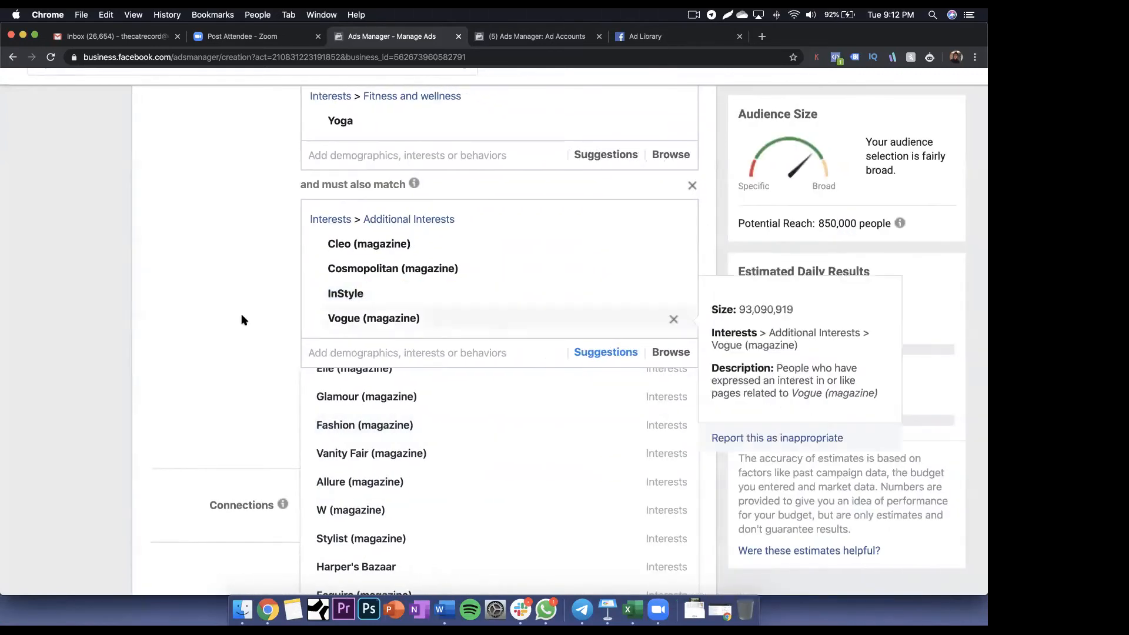
left_click(211, 323)
scroll(498, 318, "up", 5)
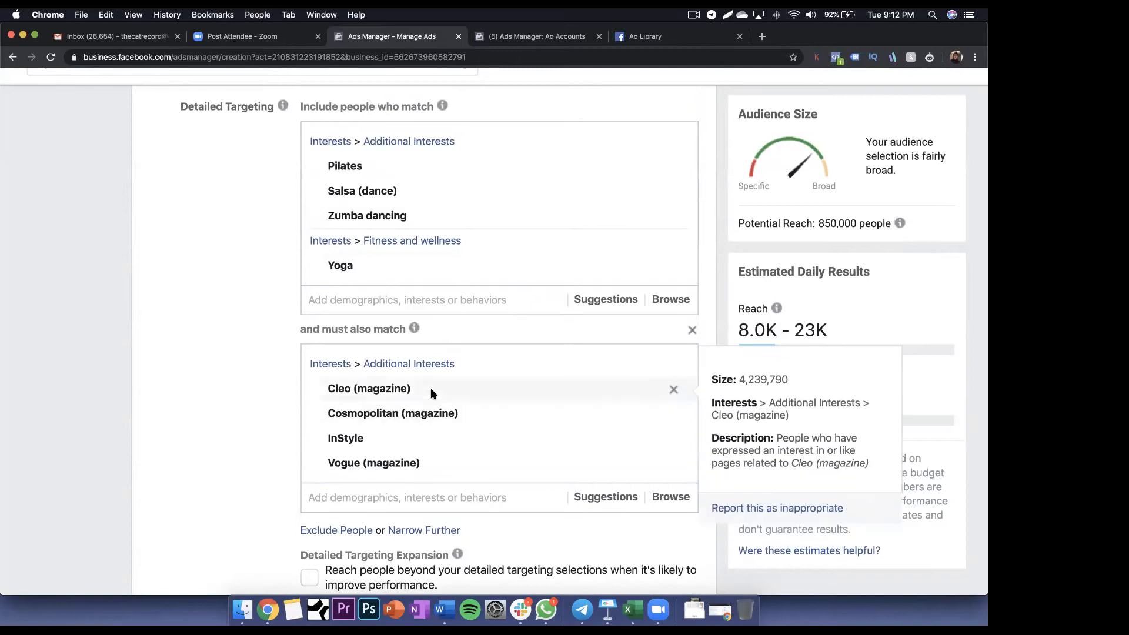
Use Narrow Further to add a new empty group below the magazines, ready for searching
mouse_move(422, 415)
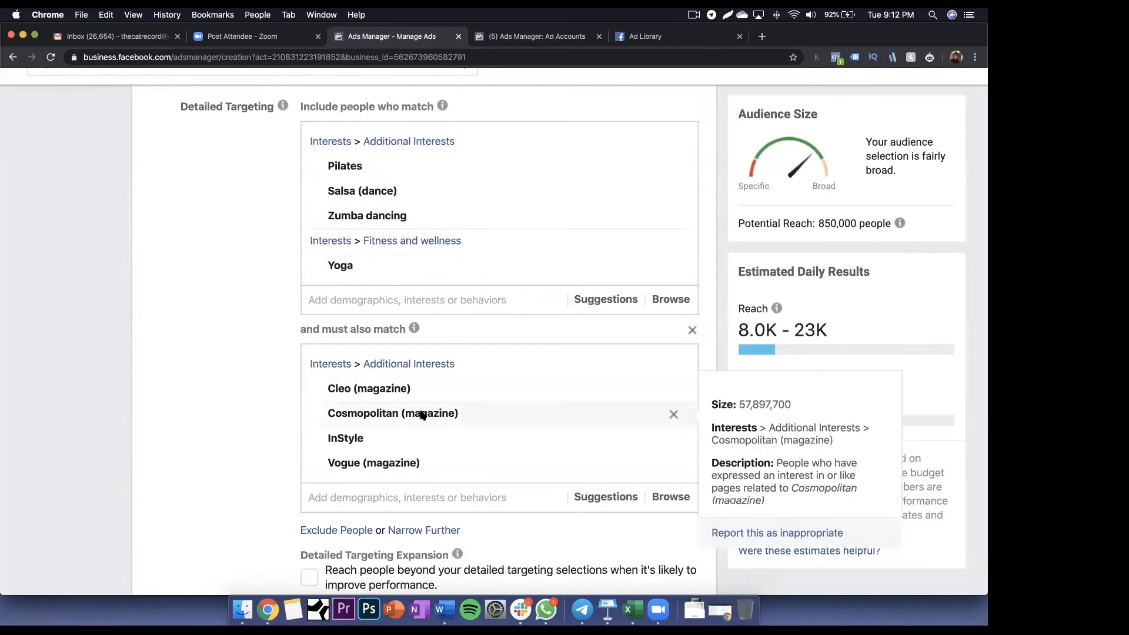
scroll(480, 450, "down", 2)
left_click(434, 462)
scroll(532, 395, "down", 2)
left_click(420, 408)
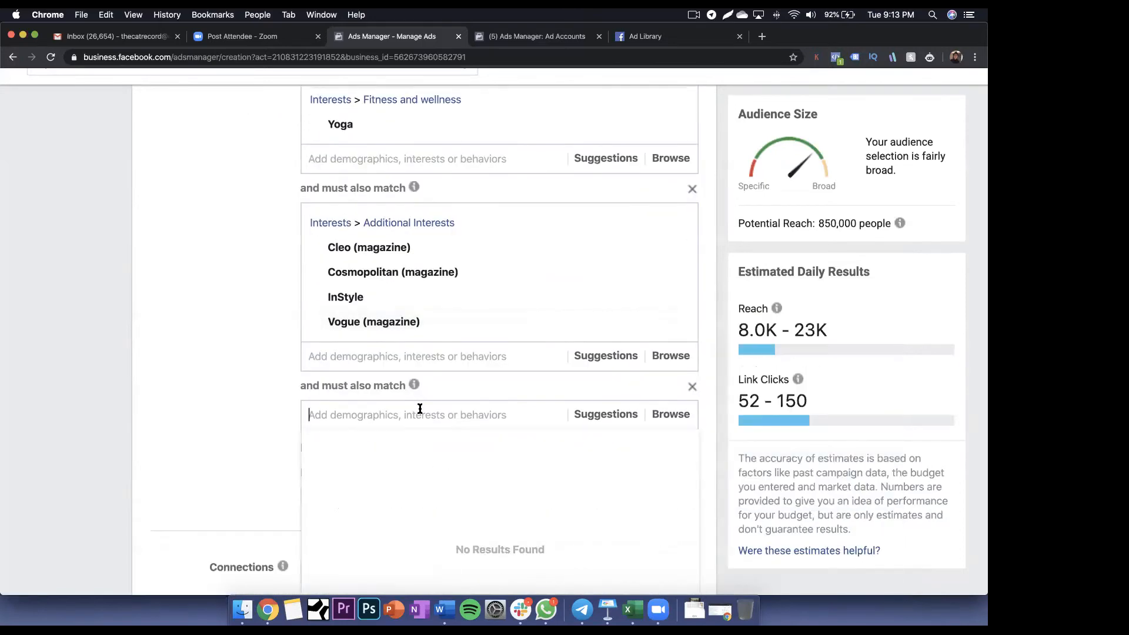
Add a personality's interest to the third targeting group, narrowing potential reach to 33,000 people
left_click(212, 390)
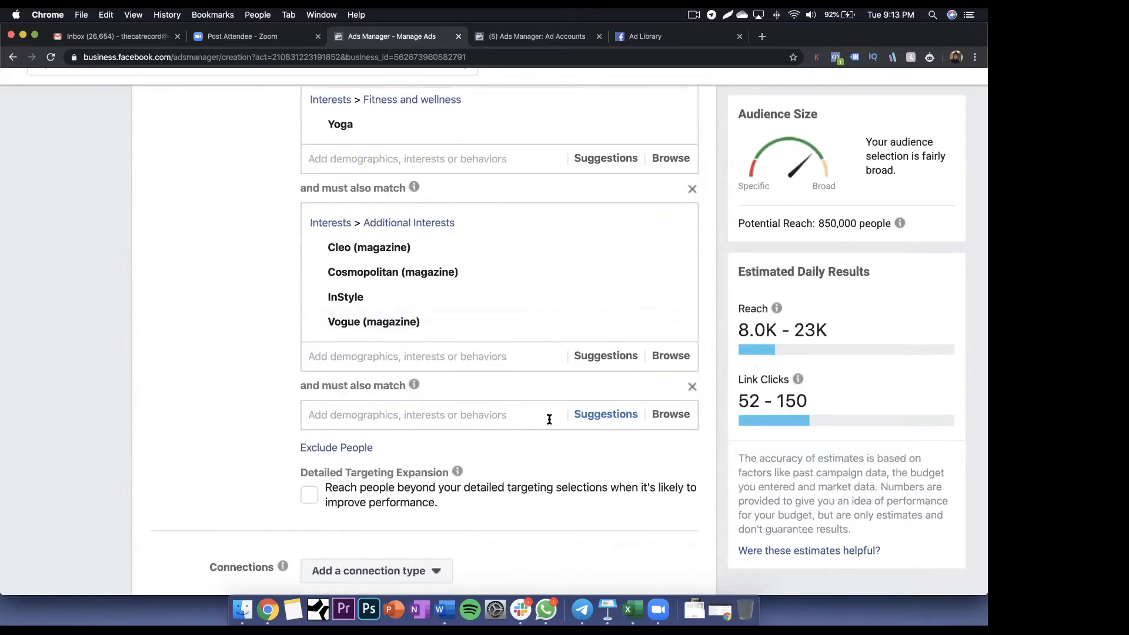
left_click(509, 416)
type("vivy")
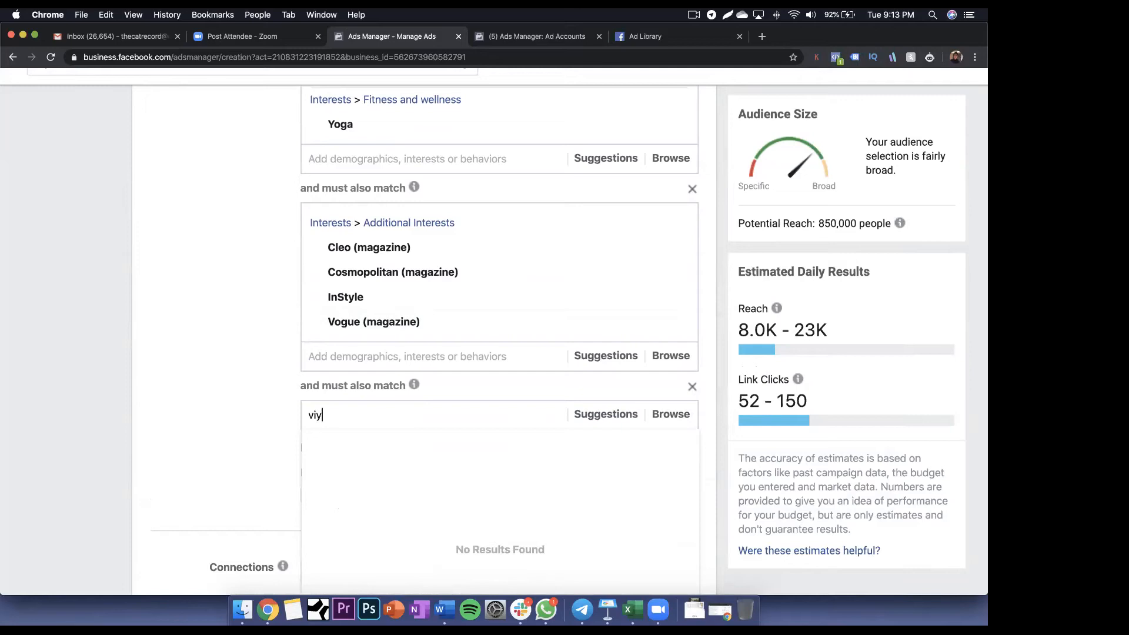
type(" yuso")
key("BackSpace")
key("BackSpace")
key("super+a")
type("jordon")
key("BackSpace")
key("BackSpace")
type("an yeoh")
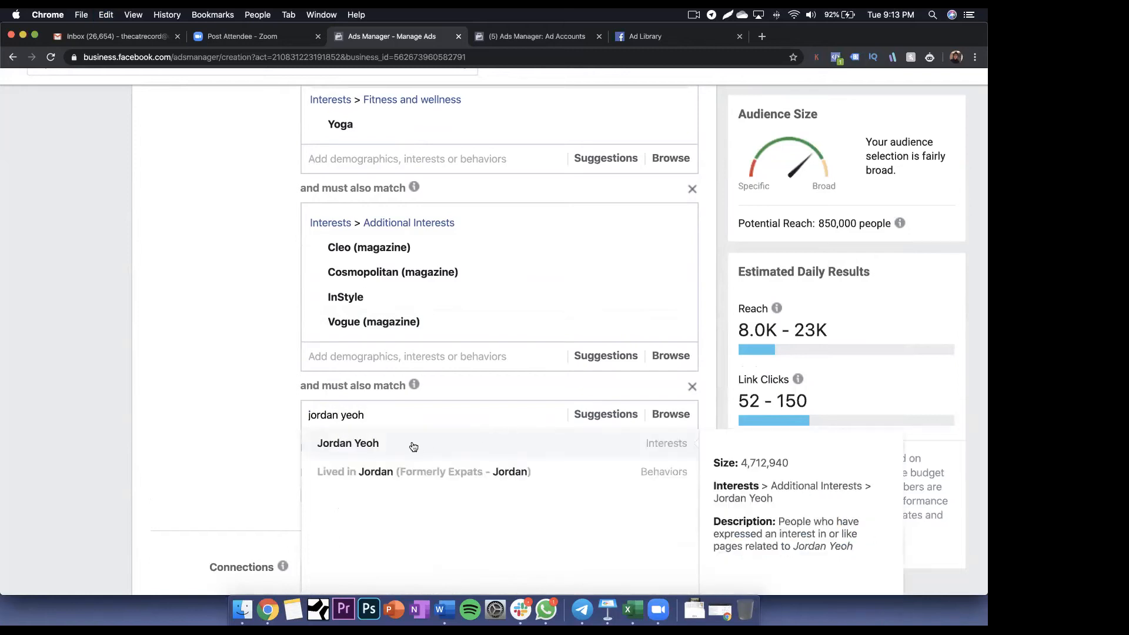
left_click(414, 447)
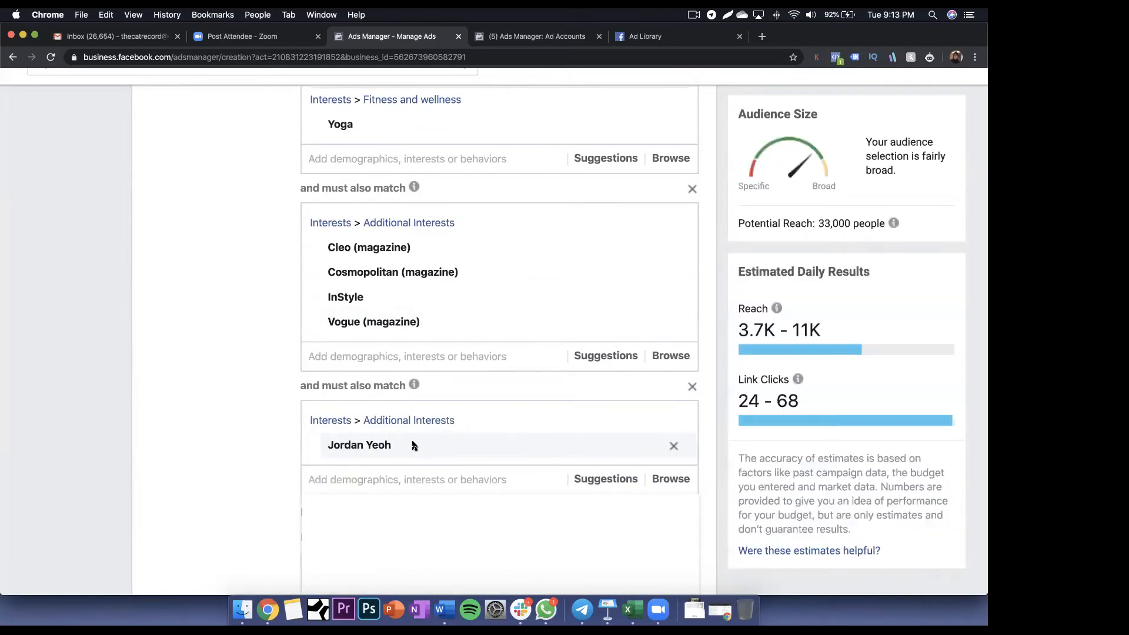
scroll(183, 309, "up", 1)
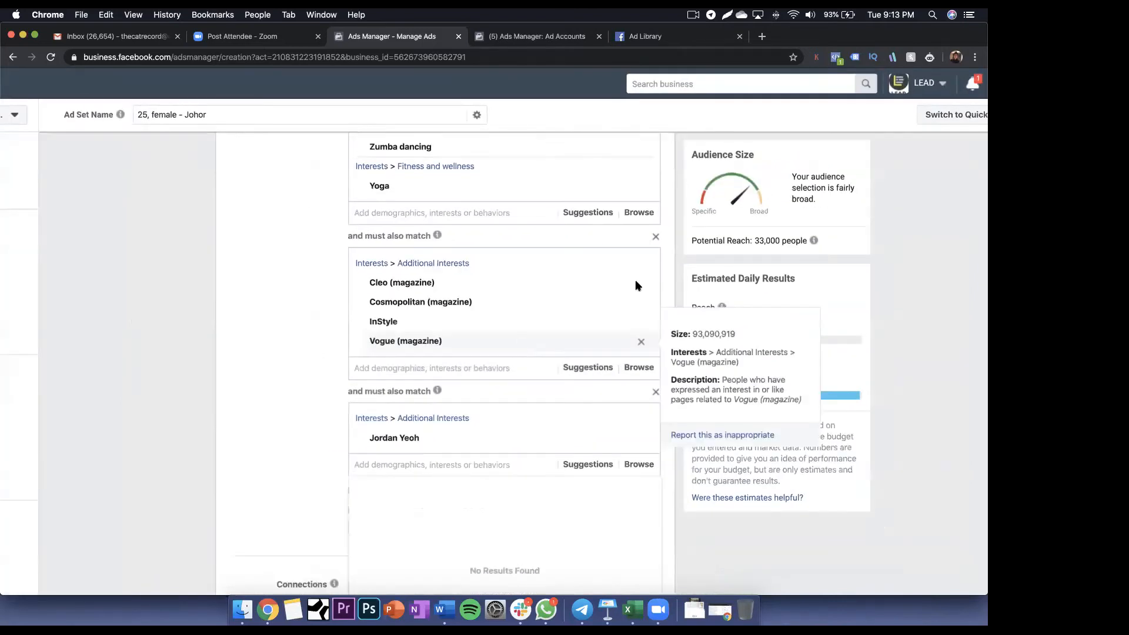
scroll(303, 262, "down", 2)
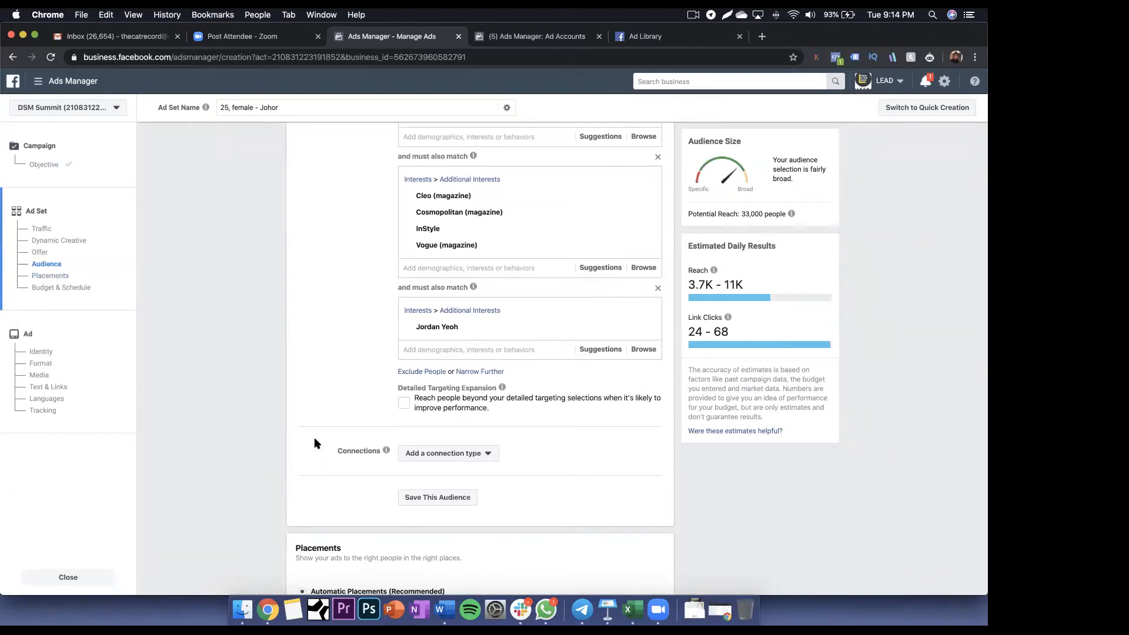
Switch to Manual Placements, keeping all devices and the Facebook, Instagram, Audience Network and Messenger platforms
scroll(321, 441, "down", 3)
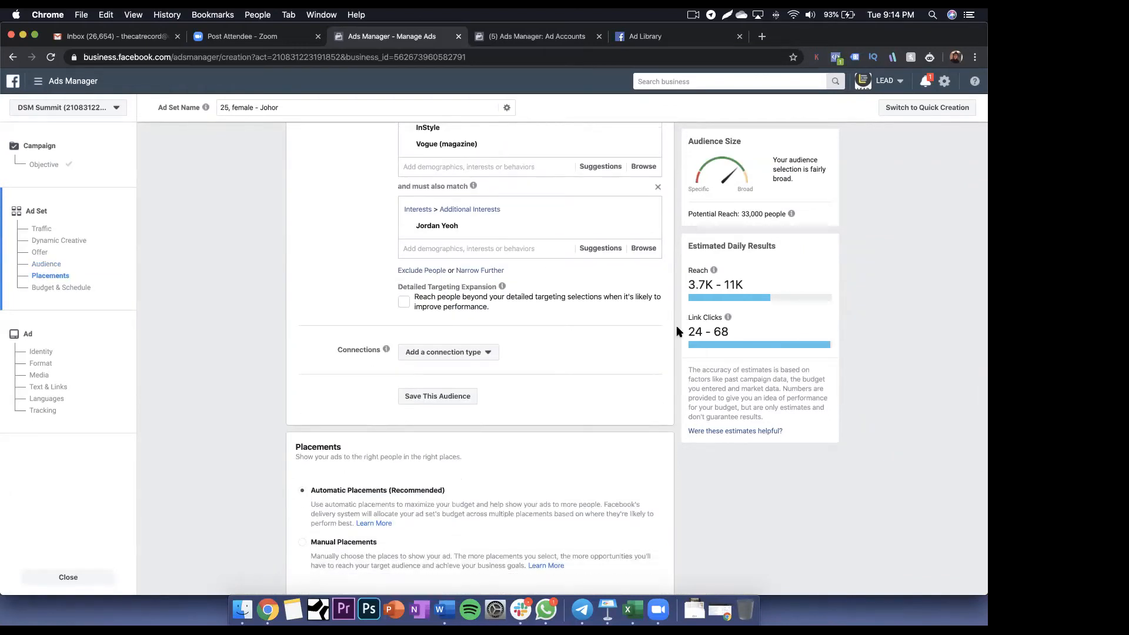
scroll(597, 350, "down", 5)
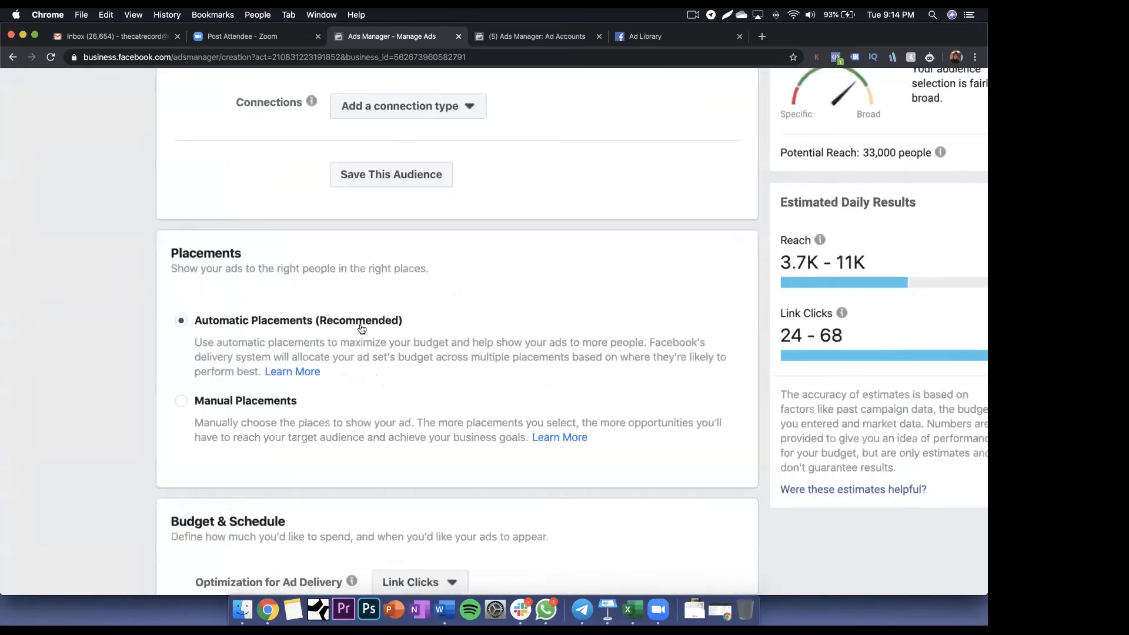
scroll(187, 363, "down", 1)
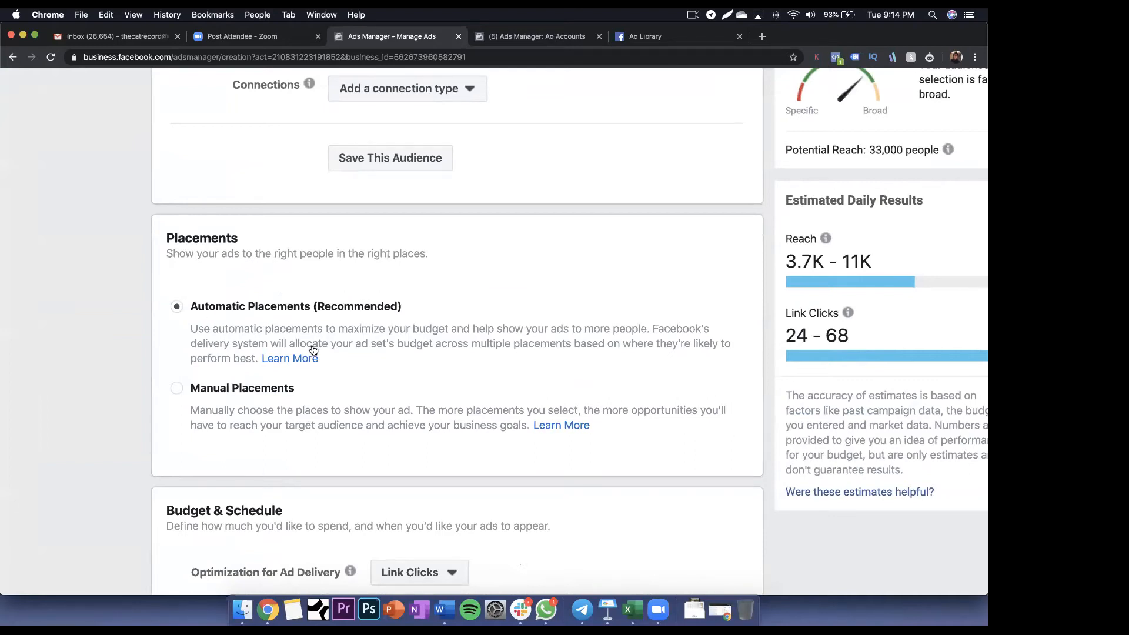
left_click(502, 431)
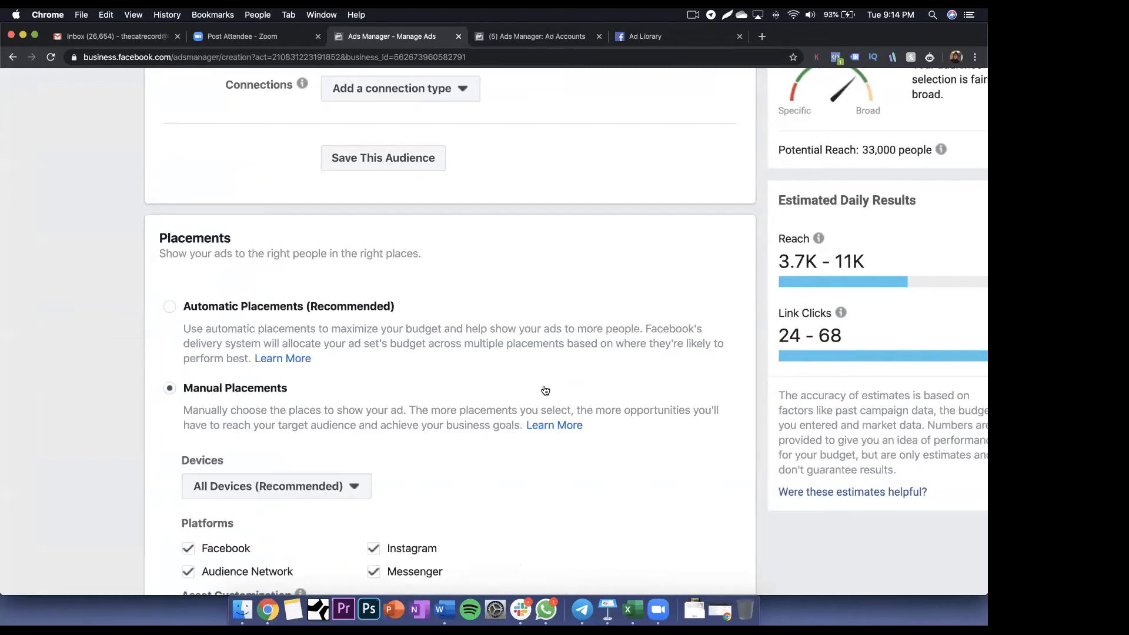
Exclude Facebook Marketplace and Facebook Video Feeds from the placements
scroll(545, 390, "down", 1)
scroll(546, 388, "down", 10)
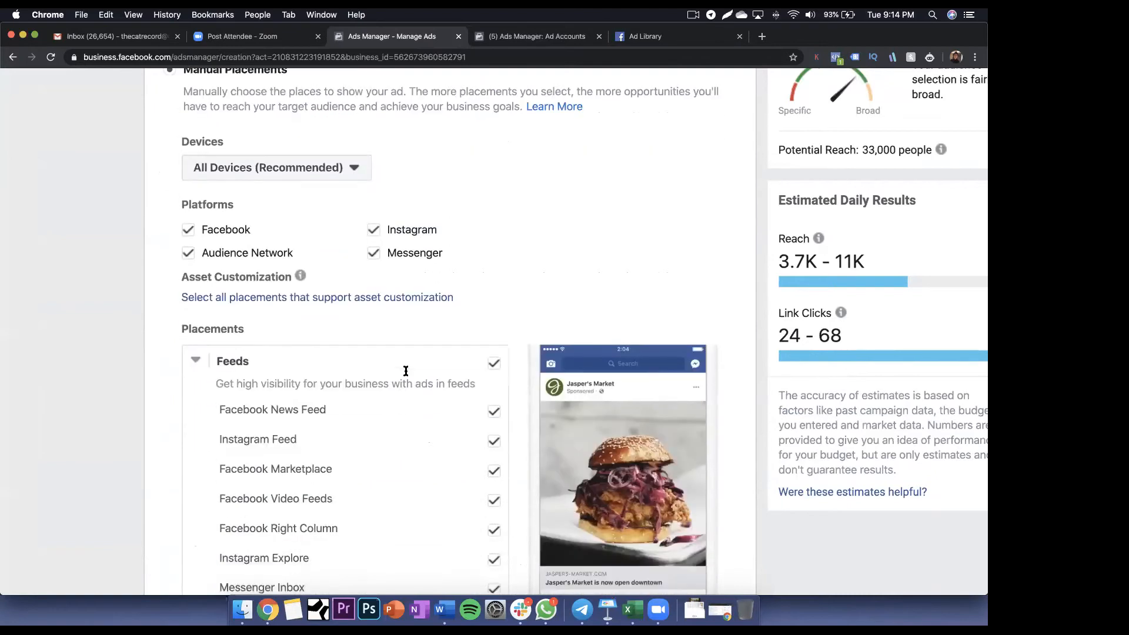
scroll(470, 368, "down", 2)
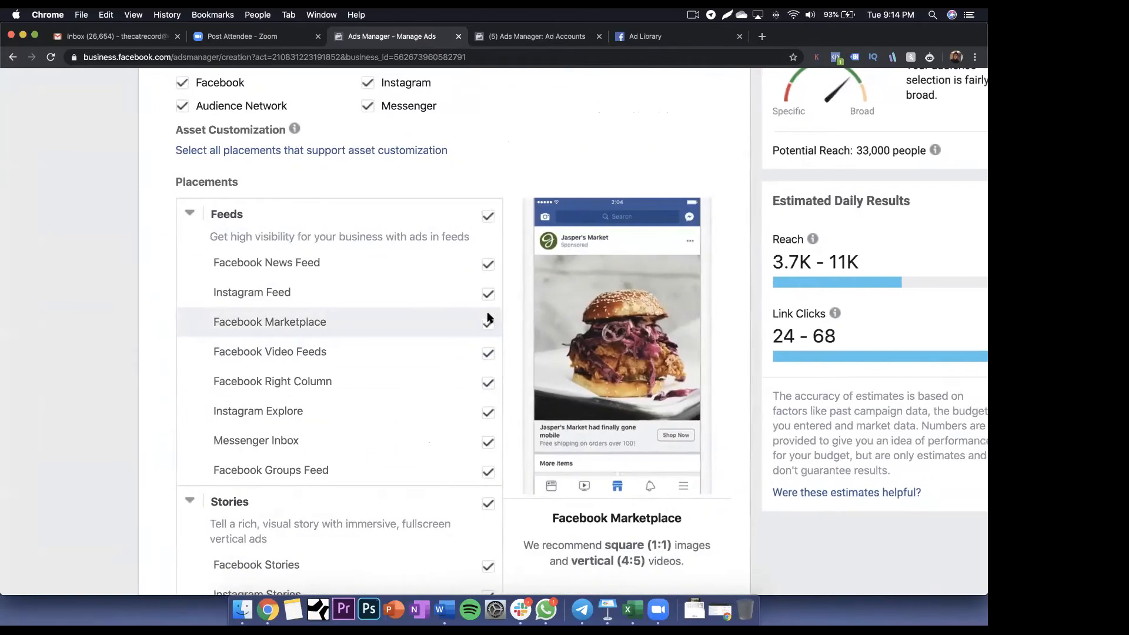
scroll(489, 318, "right", 1)
scroll(487, 320, "down", 1)
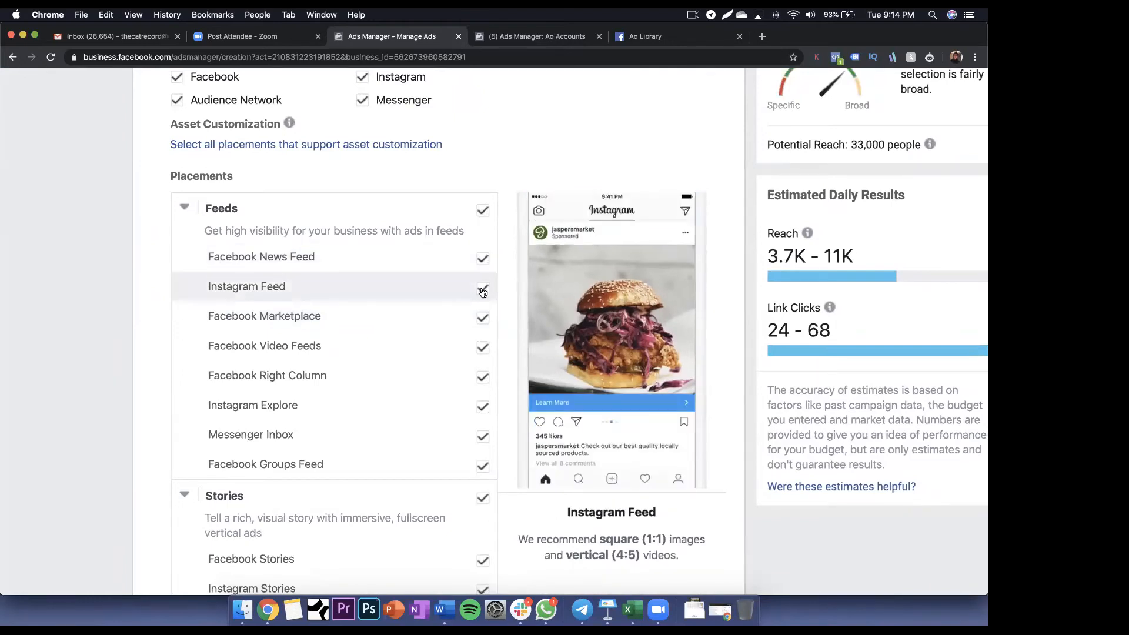
left_click(483, 319)
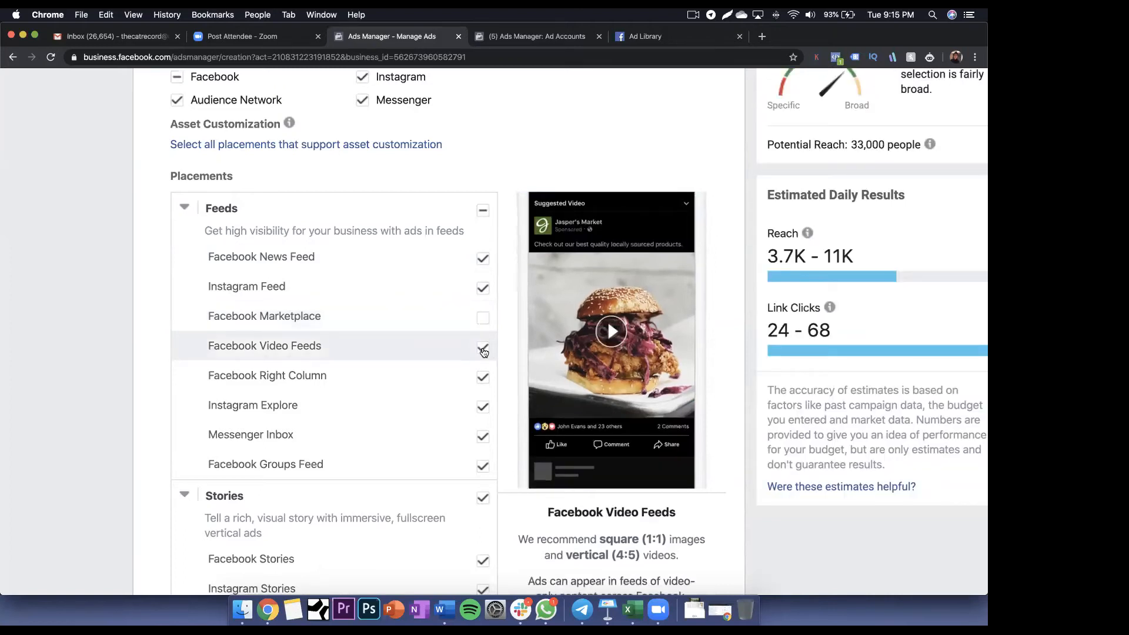
left_click(482, 350)
Exclude Audience Network Rewarded Videos, then scroll to Budget & Schedule showing RM60.00 daily
scroll(461, 383, "down", 5)
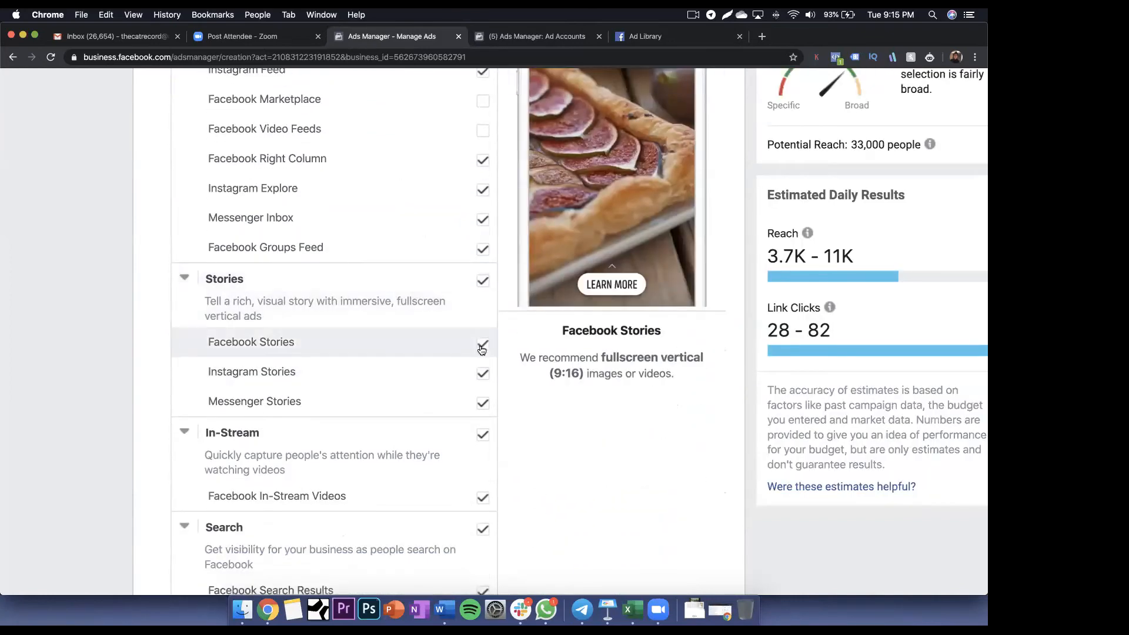
scroll(479, 309, "up", 1)
scroll(480, 309, "up", 3)
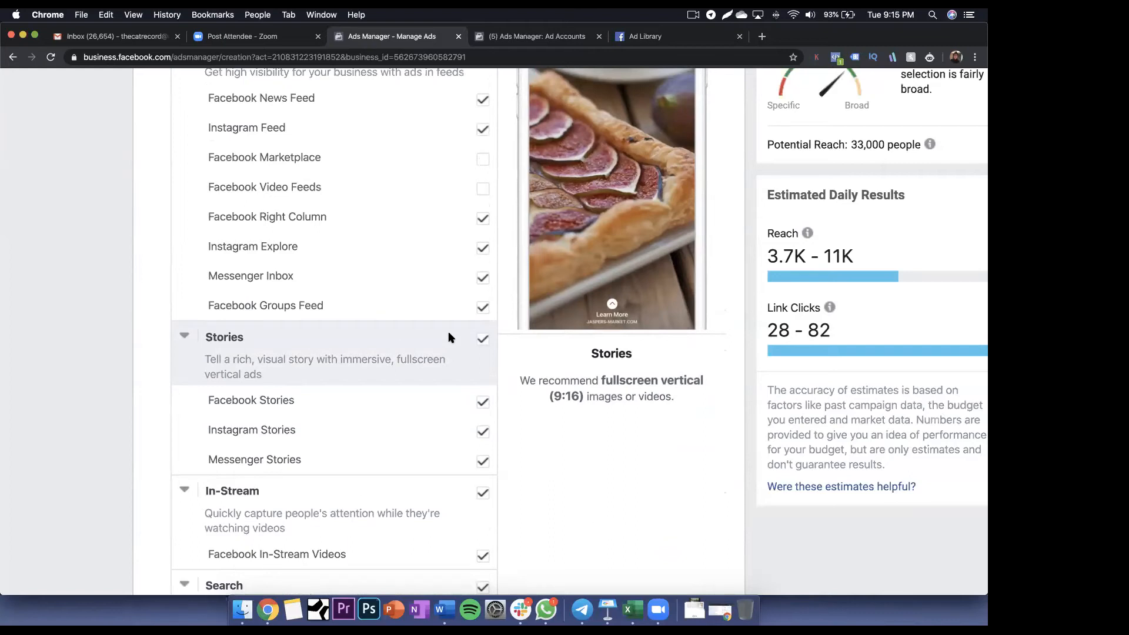
scroll(448, 337, "down", 6)
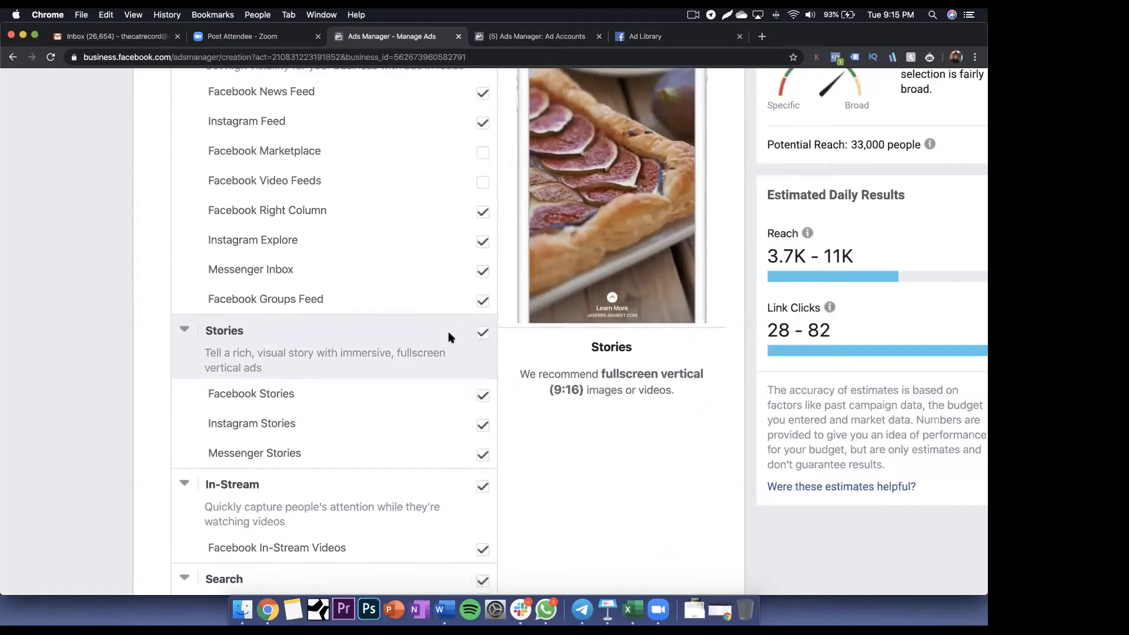
scroll(475, 206, "down", 3)
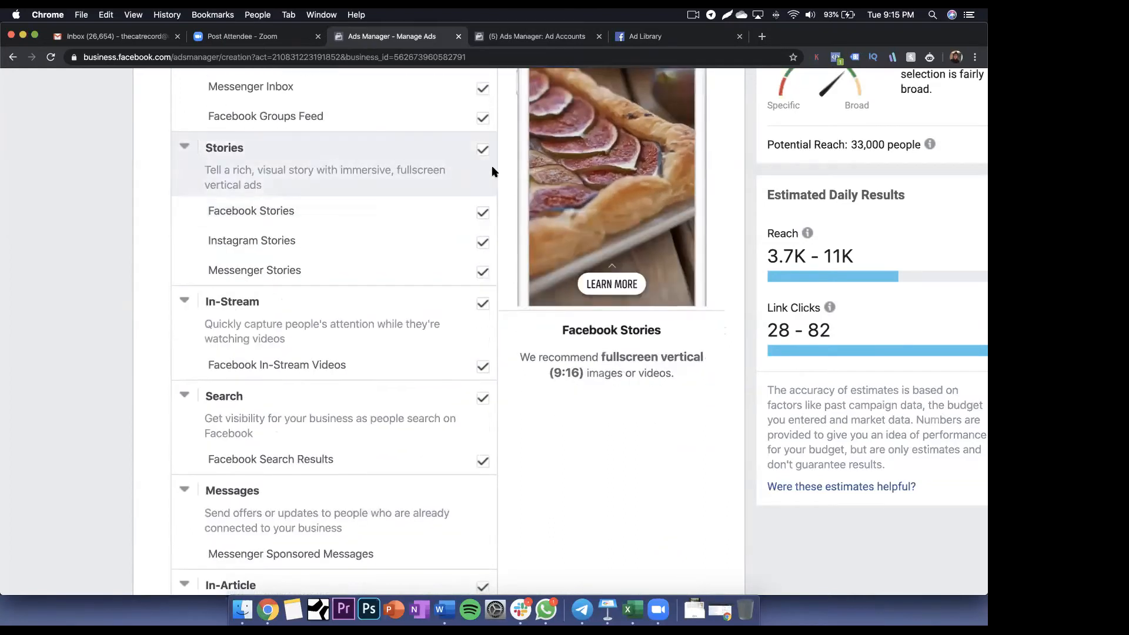
scroll(492, 200, "down", 12)
scroll(490, 205, "down", 9)
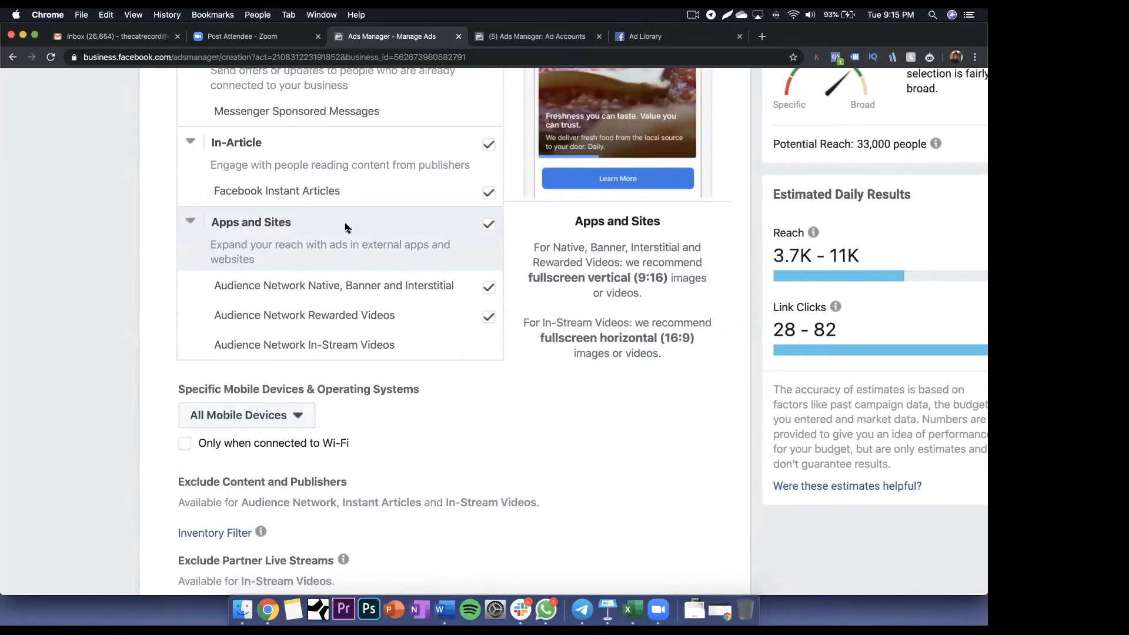
left_click_drag(214, 315, 411, 318)
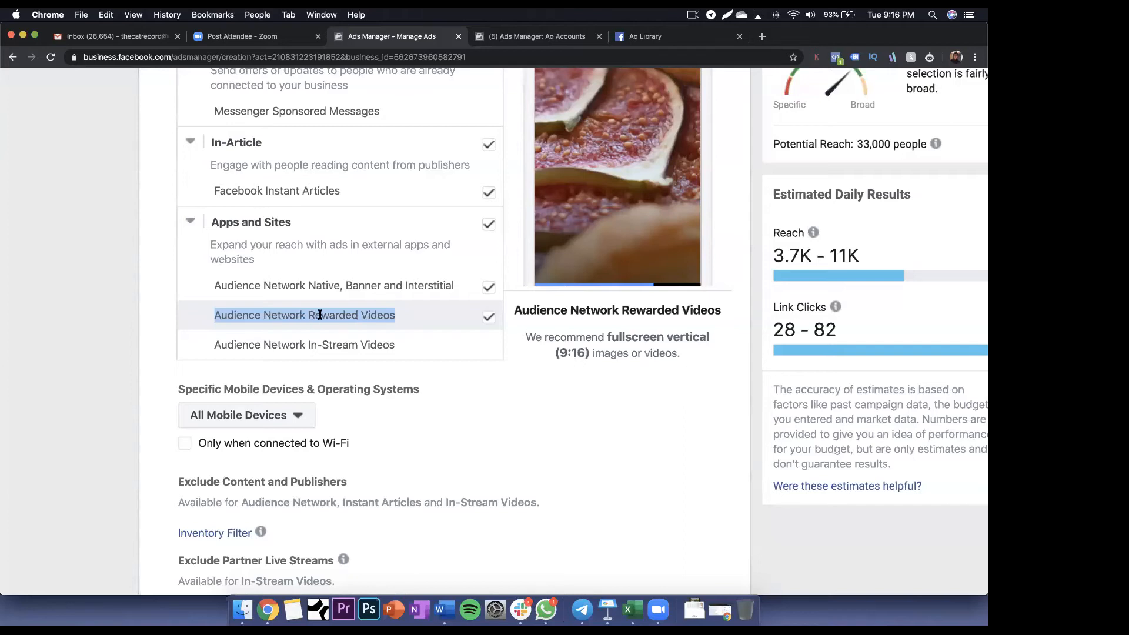
left_click_drag(305, 316, 396, 319)
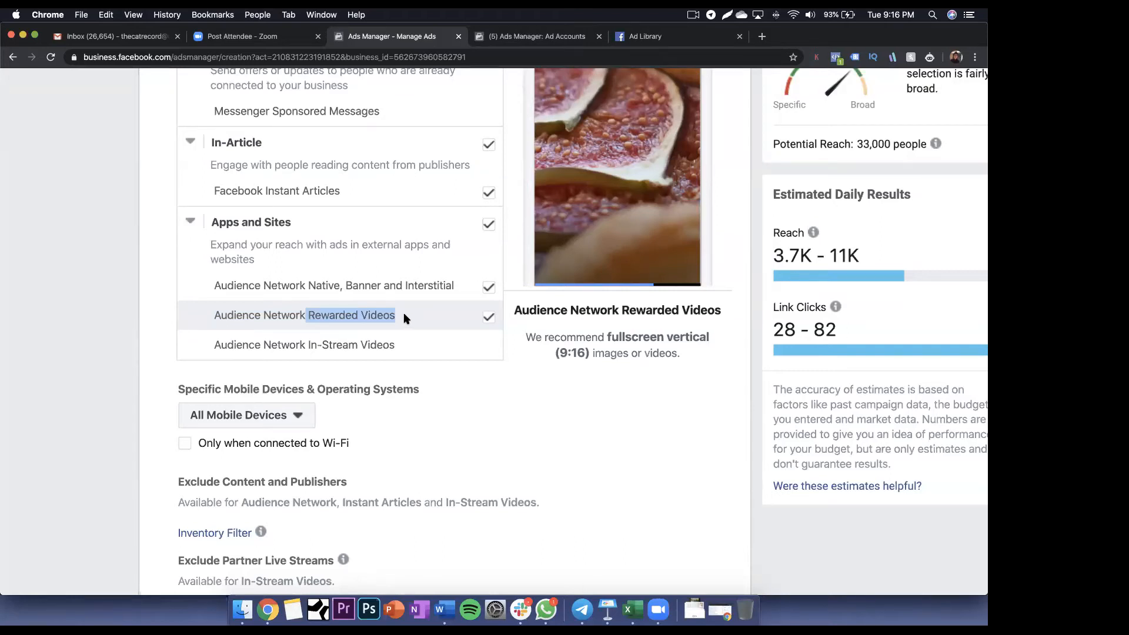
left_click(487, 318)
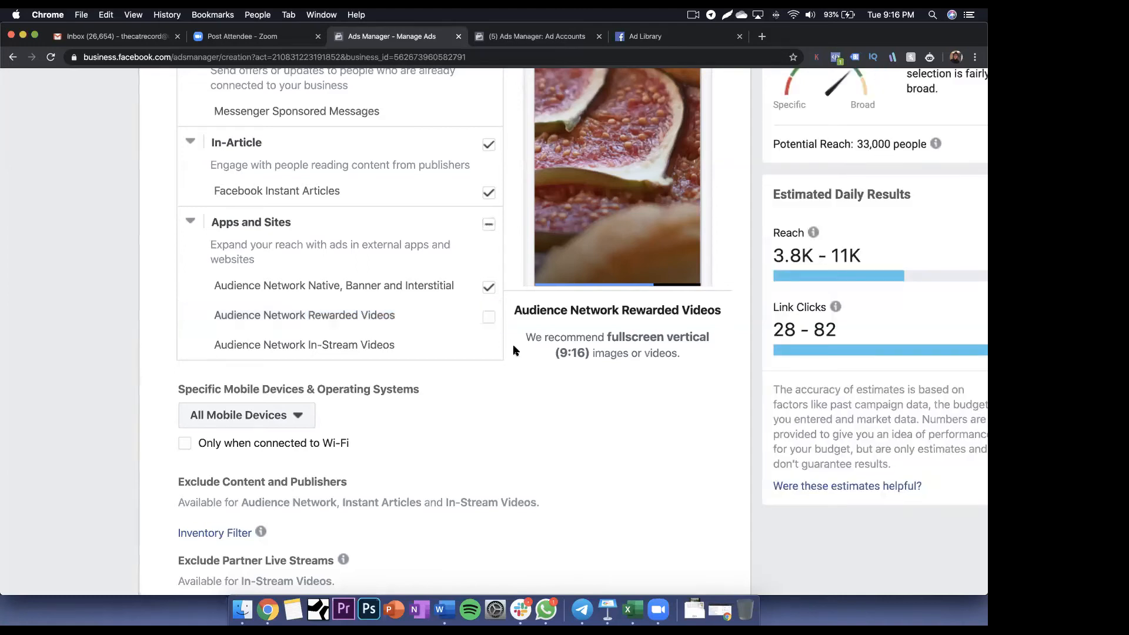
scroll(491, 321, "up", 3)
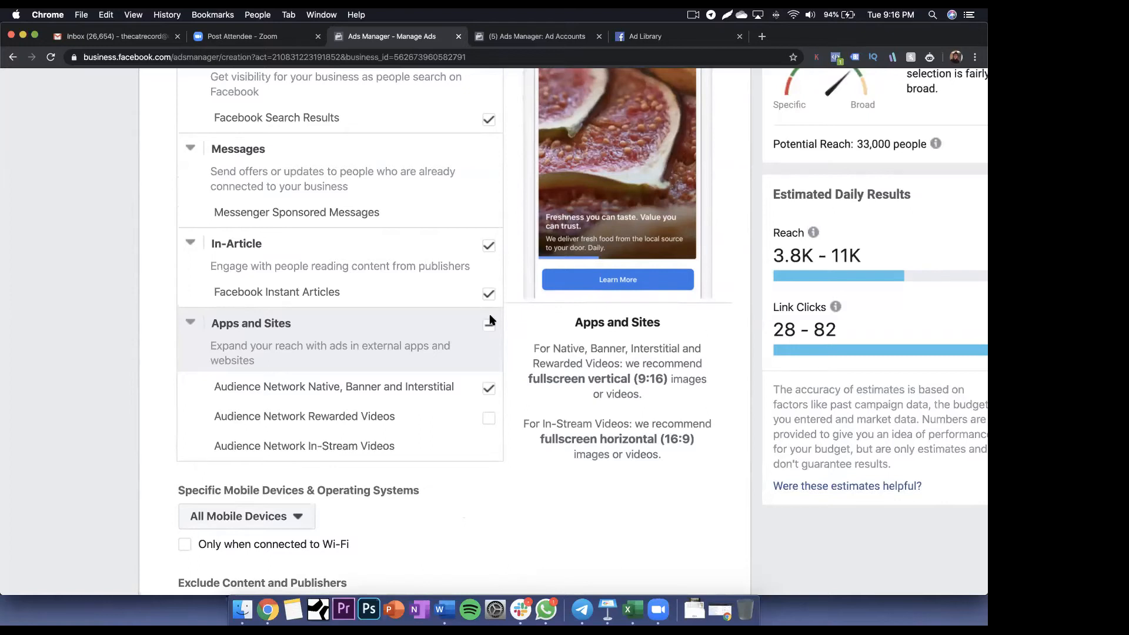
scroll(416, 447, "down", 5)
scroll(420, 452, "down", 5)
scroll(406, 449, "down", 2)
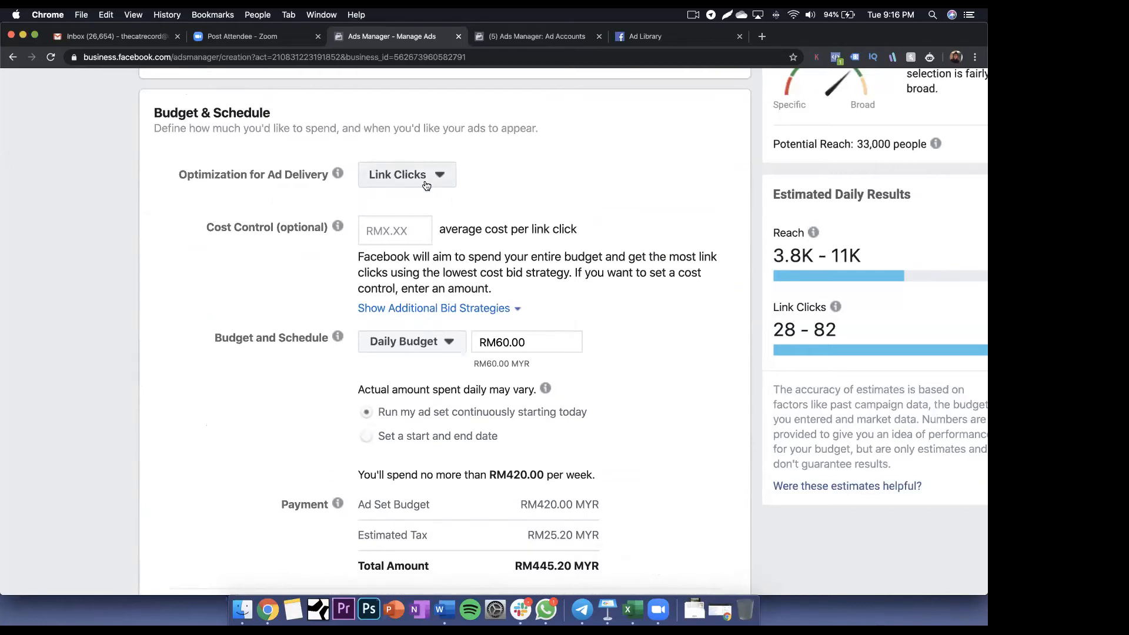
Change delivery optimization to Landing Page Views, estimating 23–67 daily views and 3.2K–9.3K reach
left_click(451, 176)
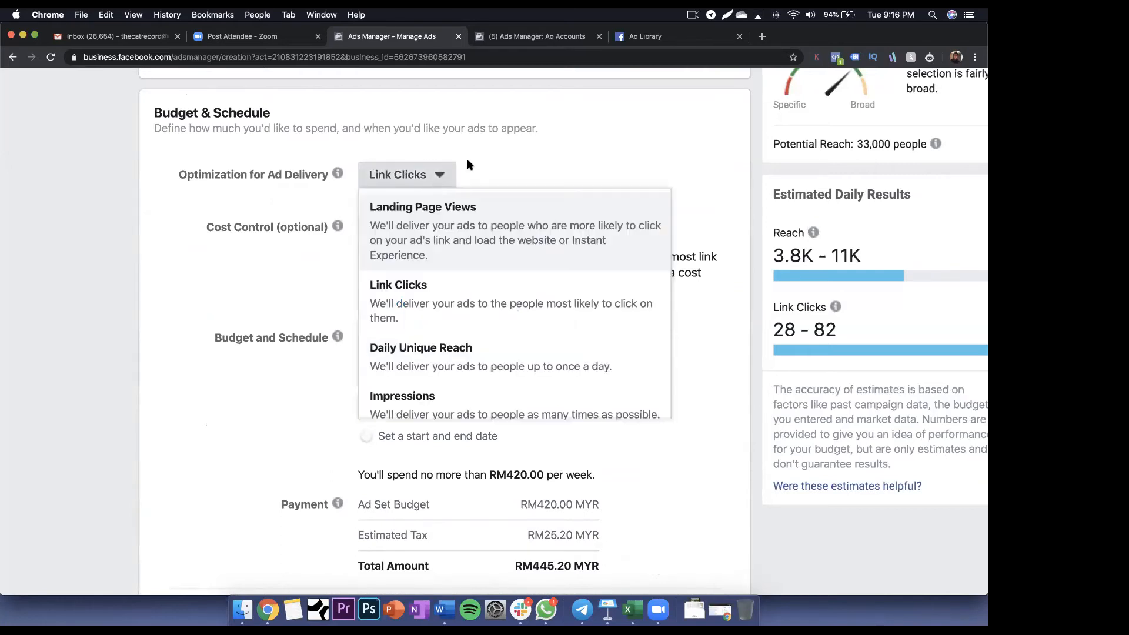
scroll(459, 356, "down", 1)
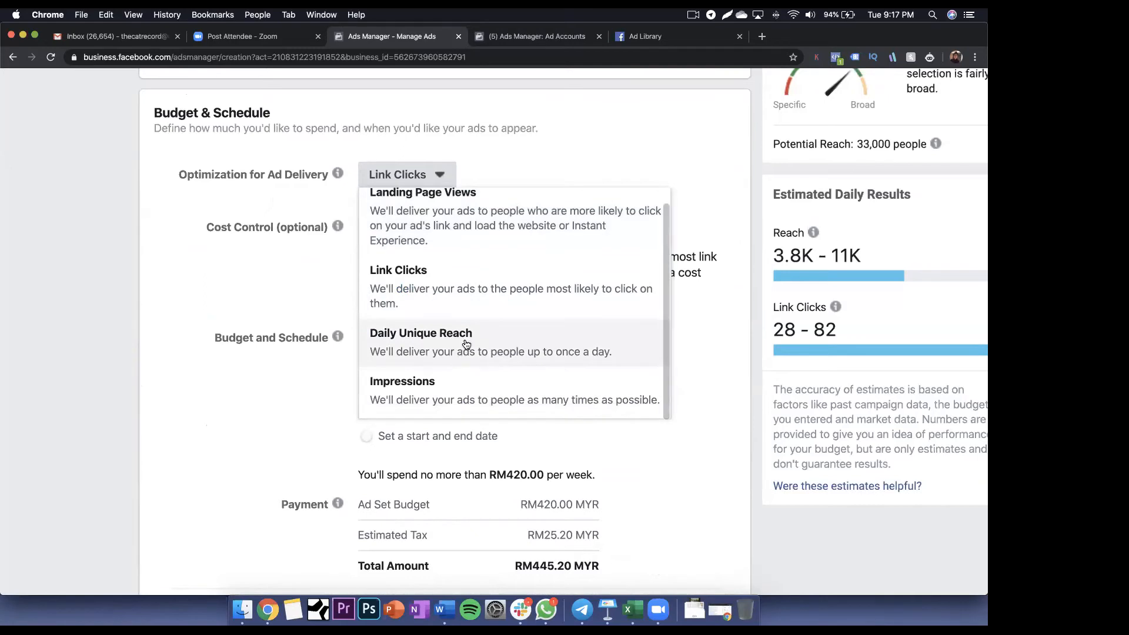
scroll(471, 329, "up", 1)
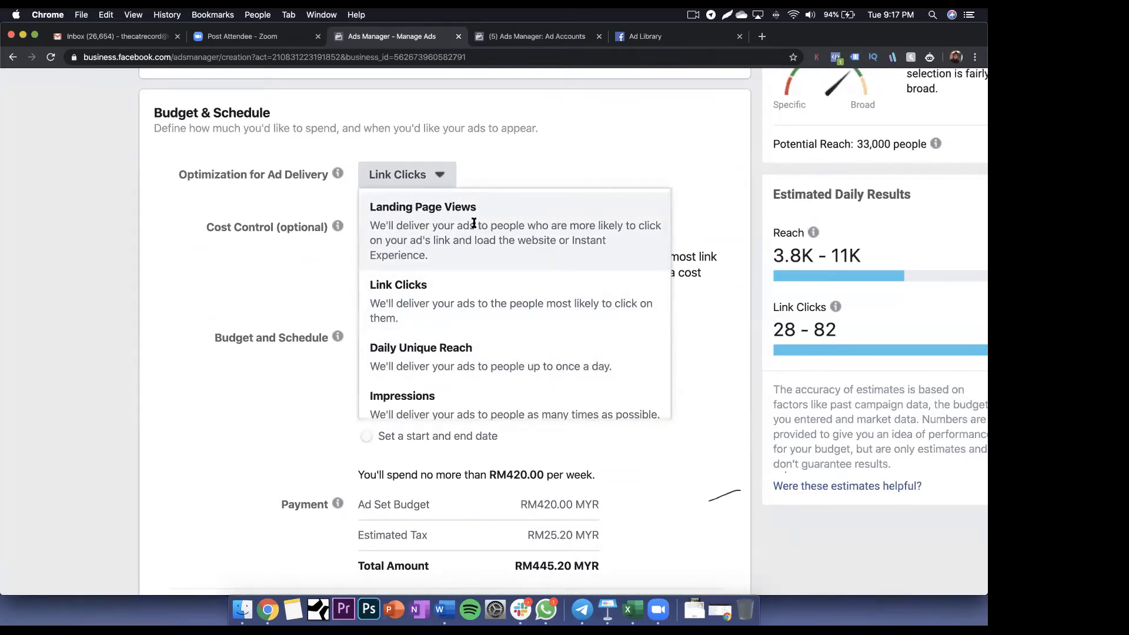
left_click(472, 223)
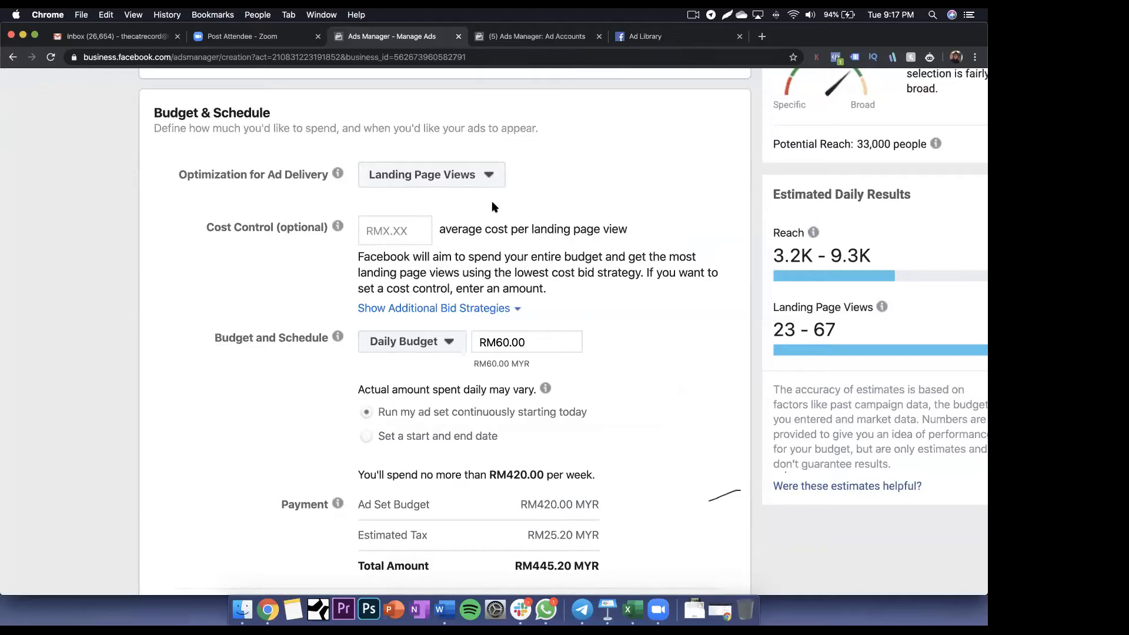
scroll(282, 238, "down", 1)
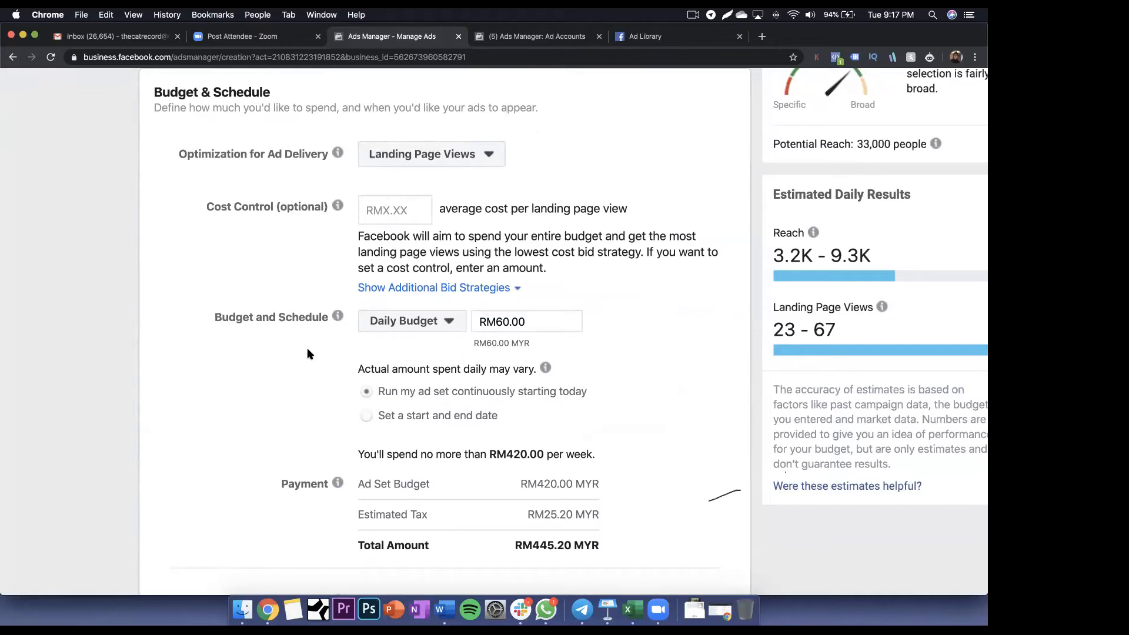
scroll(358, 371, "down", 3)
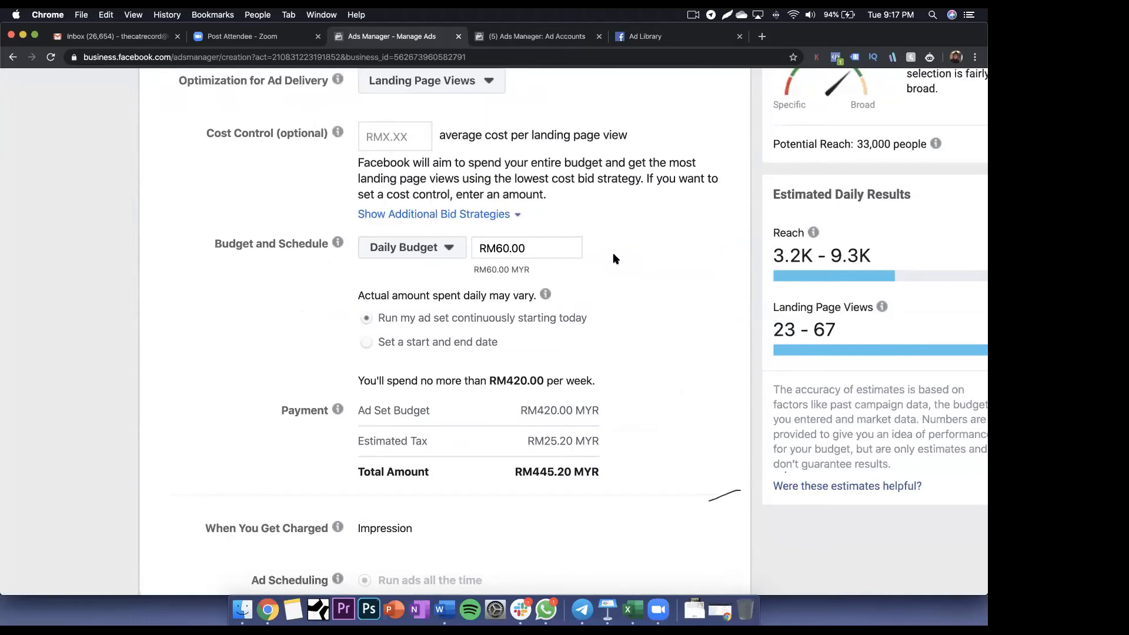
Switch the budget to a RM400 lifetime budget
left_click(427, 254)
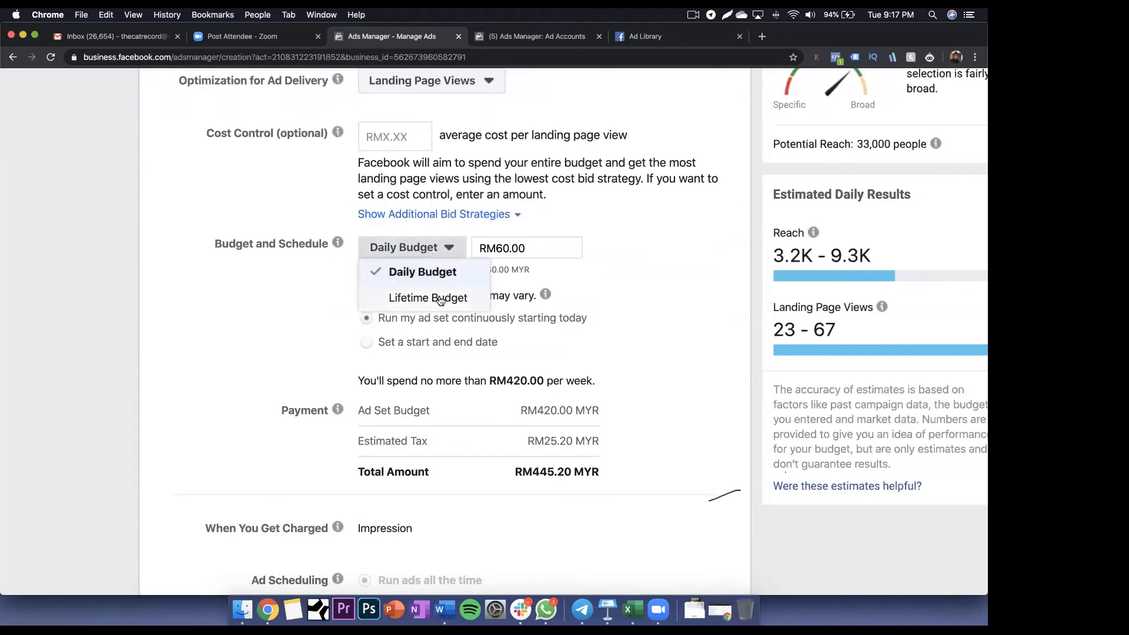
left_click(441, 300)
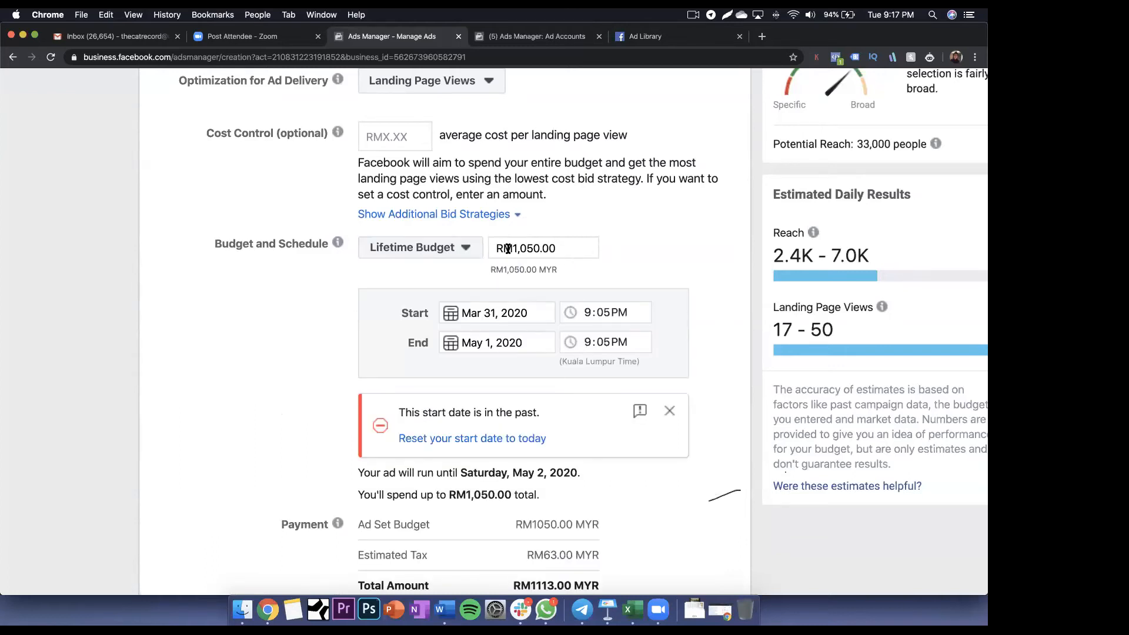
left_click_drag(512, 248, 624, 251)
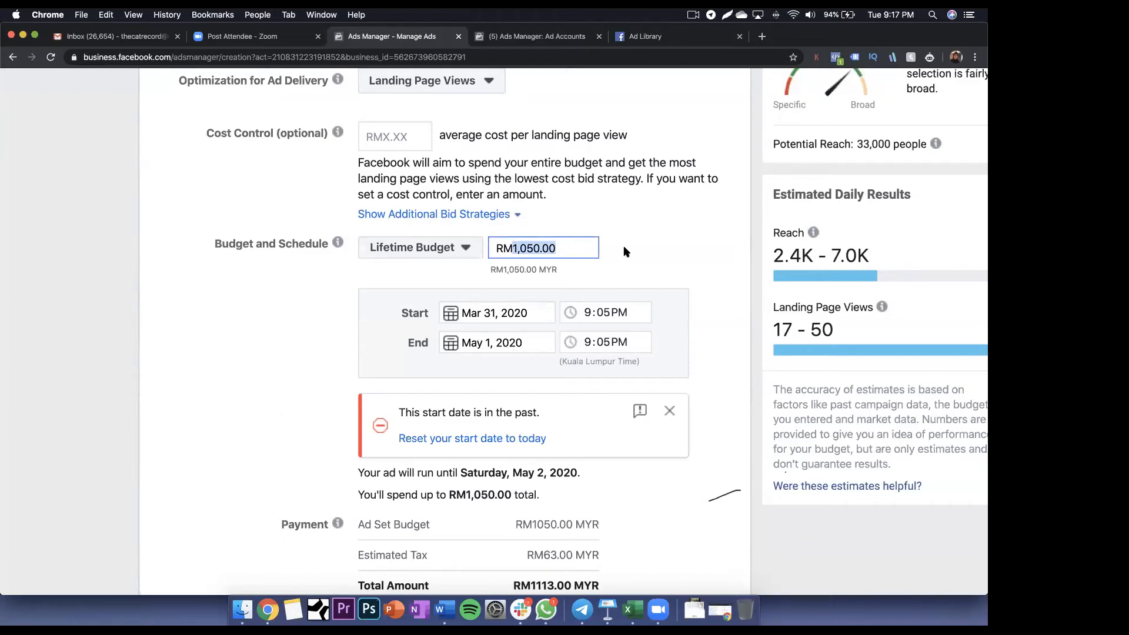
type("400")
Keep the Mar 31 start date and set the end date to April 8, 2020
left_click(509, 314)
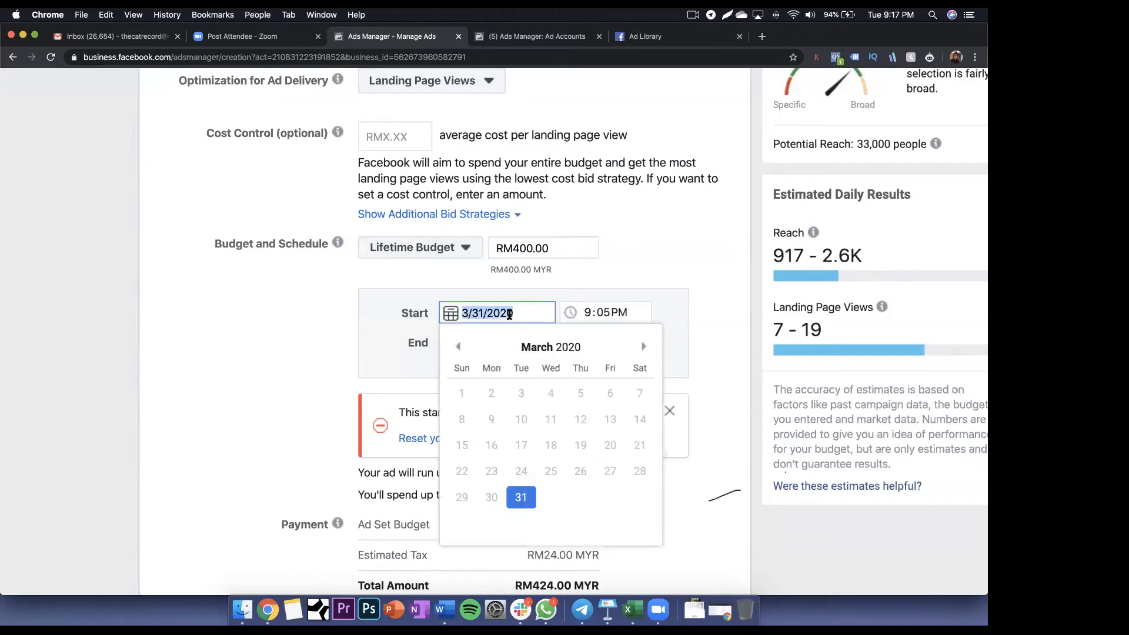
left_click(478, 346)
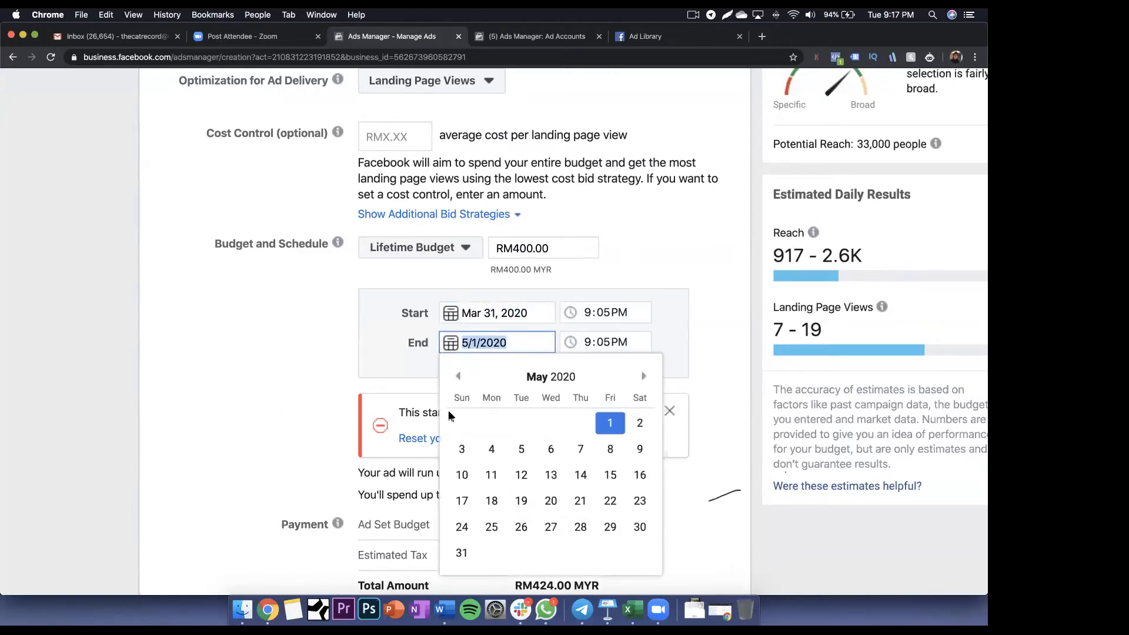
left_click(459, 378)
left_click(551, 449)
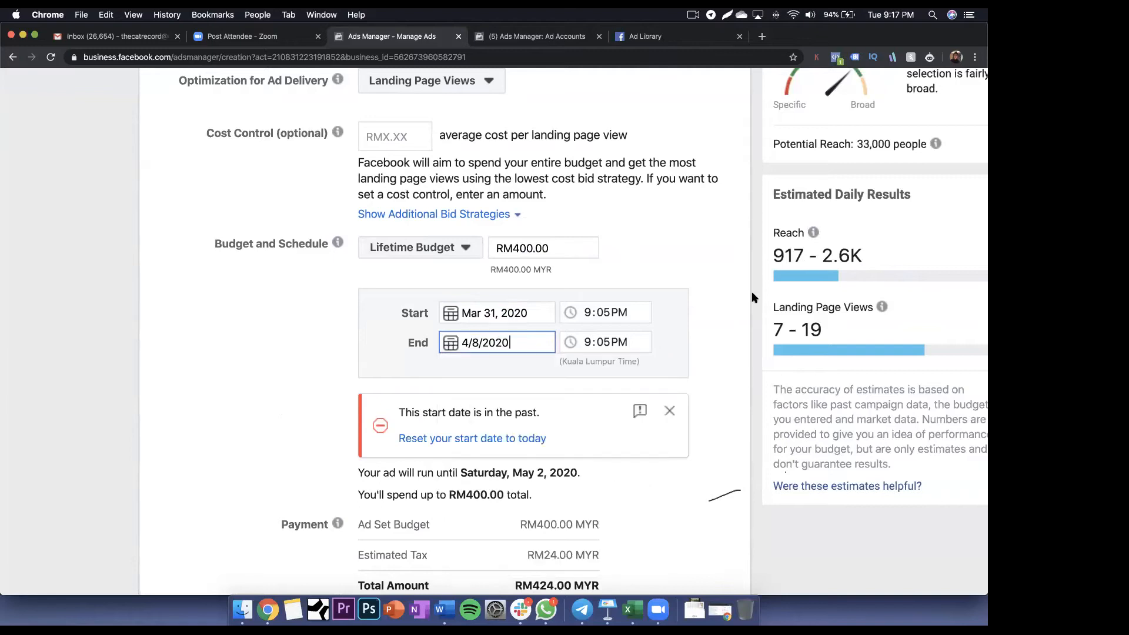
left_click(722, 289)
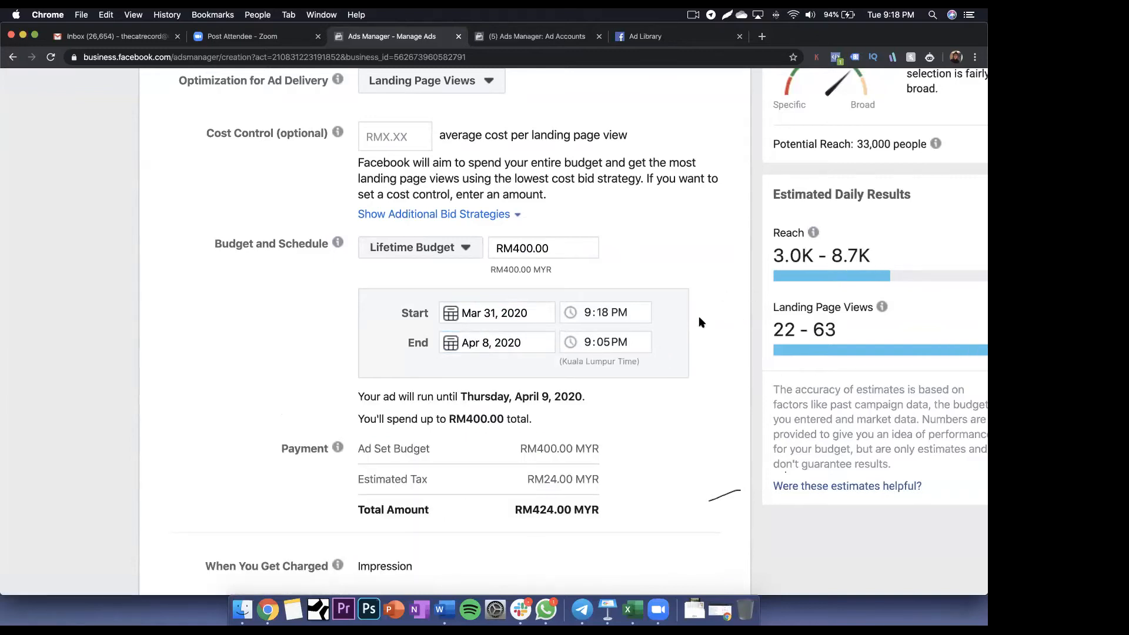
Highlight the RM400.00 budget and estimated tax, totalling RM424.00
scroll(579, 311, "down", 5)
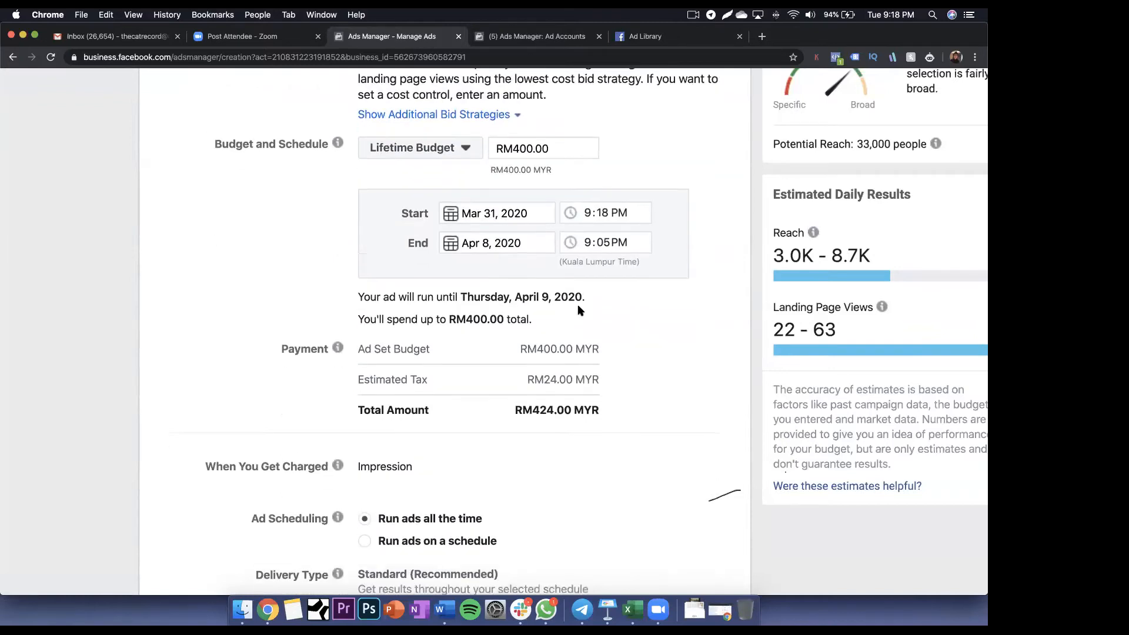
scroll(541, 283, "up", 1)
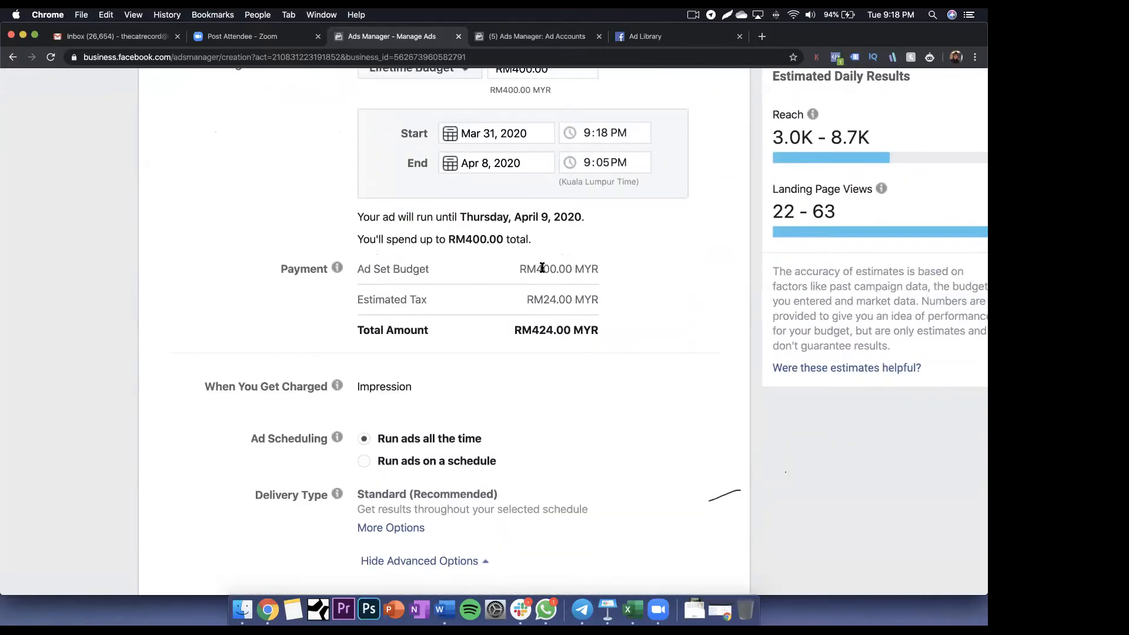
left_click_drag(535, 267, 595, 272)
double_click(531, 299)
left_click_drag(527, 299, 629, 303)
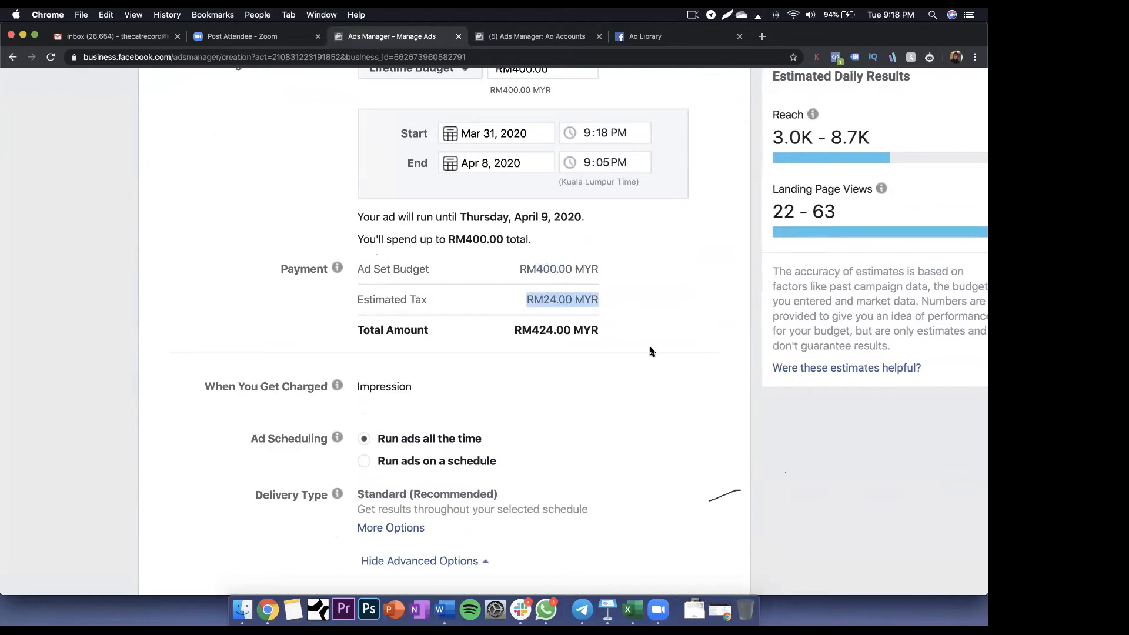
scroll(654, 340, "down", 3)
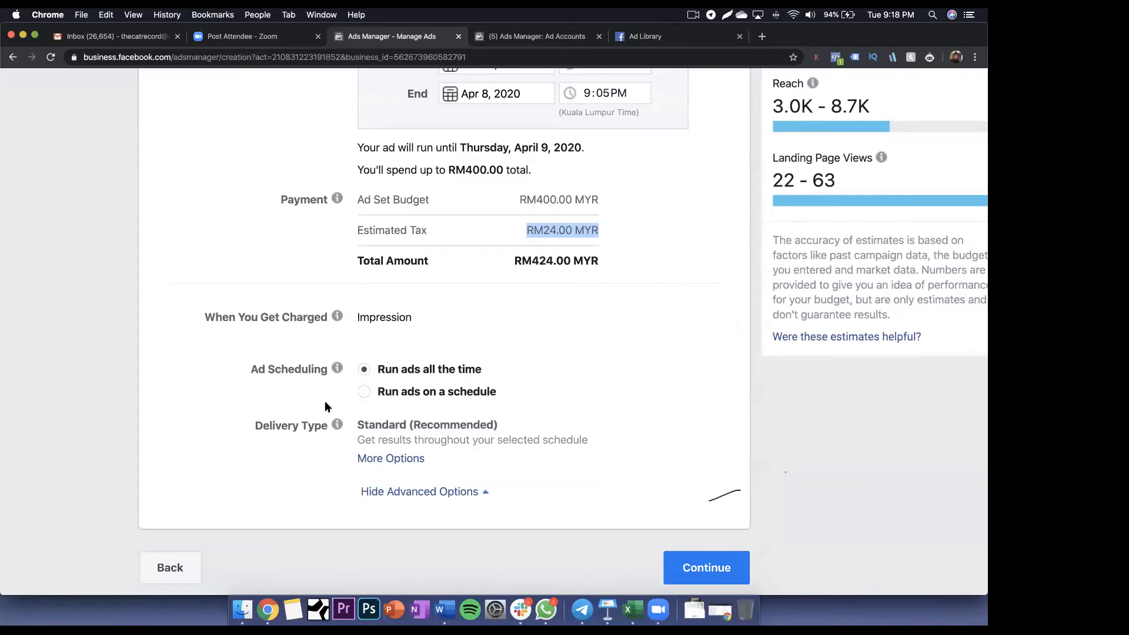
left_click(363, 392)
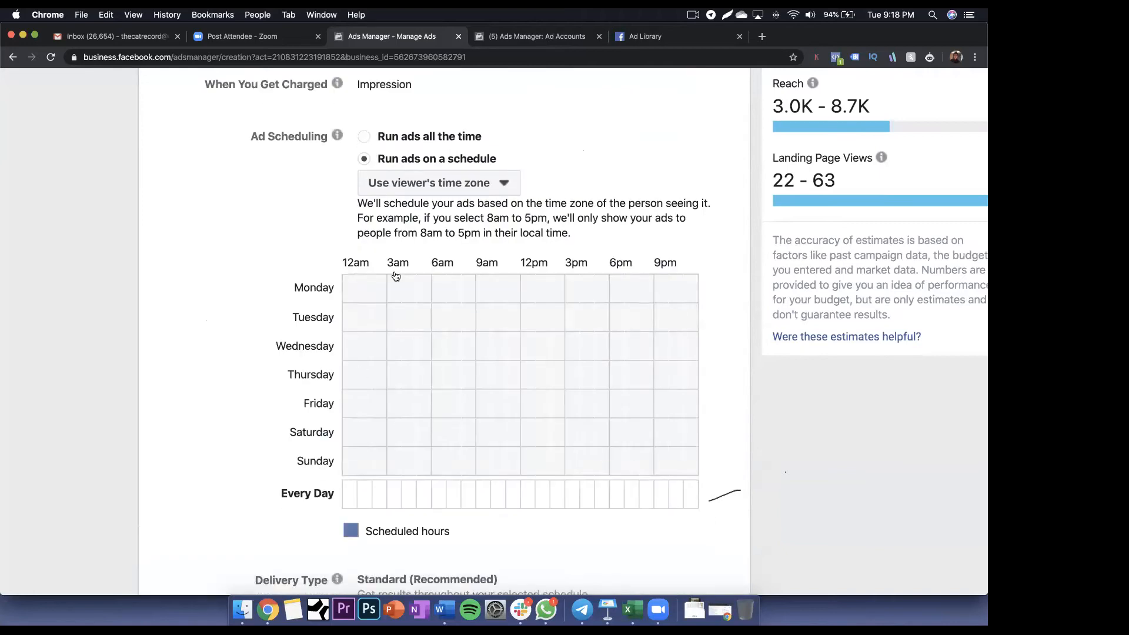
left_click(364, 136)
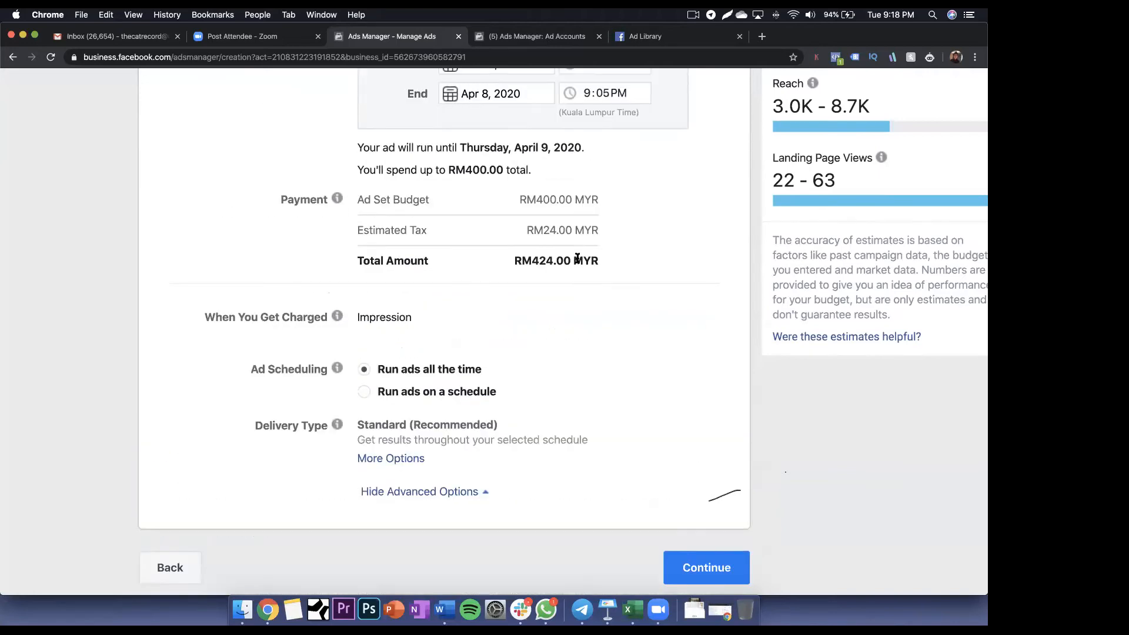
scroll(677, 435, "down", 5)
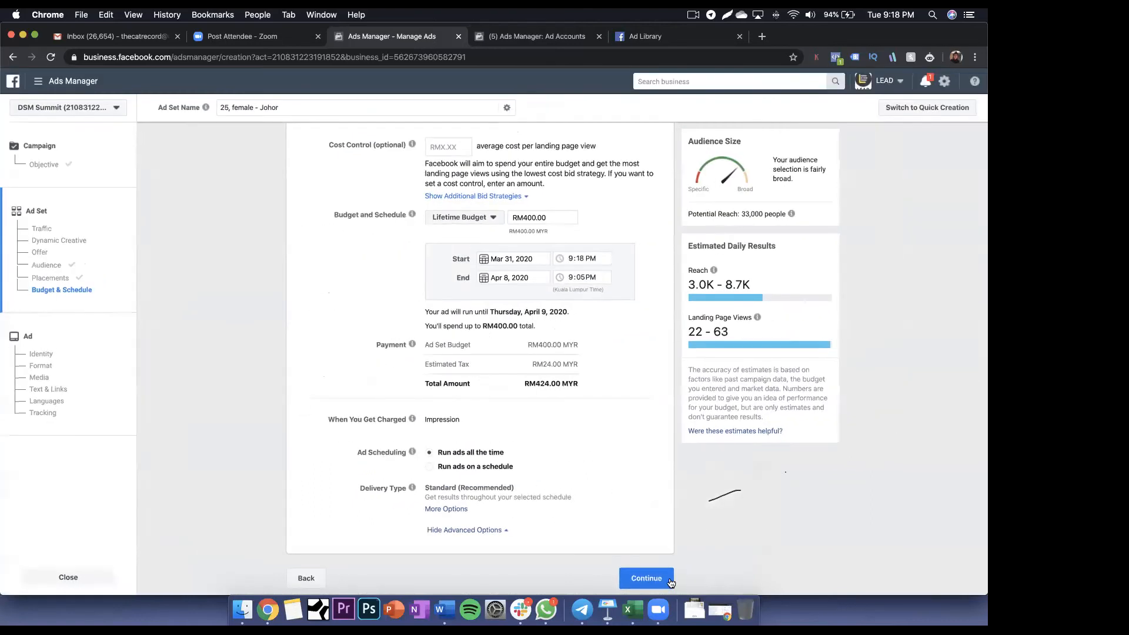
Continue to ad setup and rename the ad 'Yoga Ladies Online Offer', keeping Single Image or Video format
left_click(657, 579)
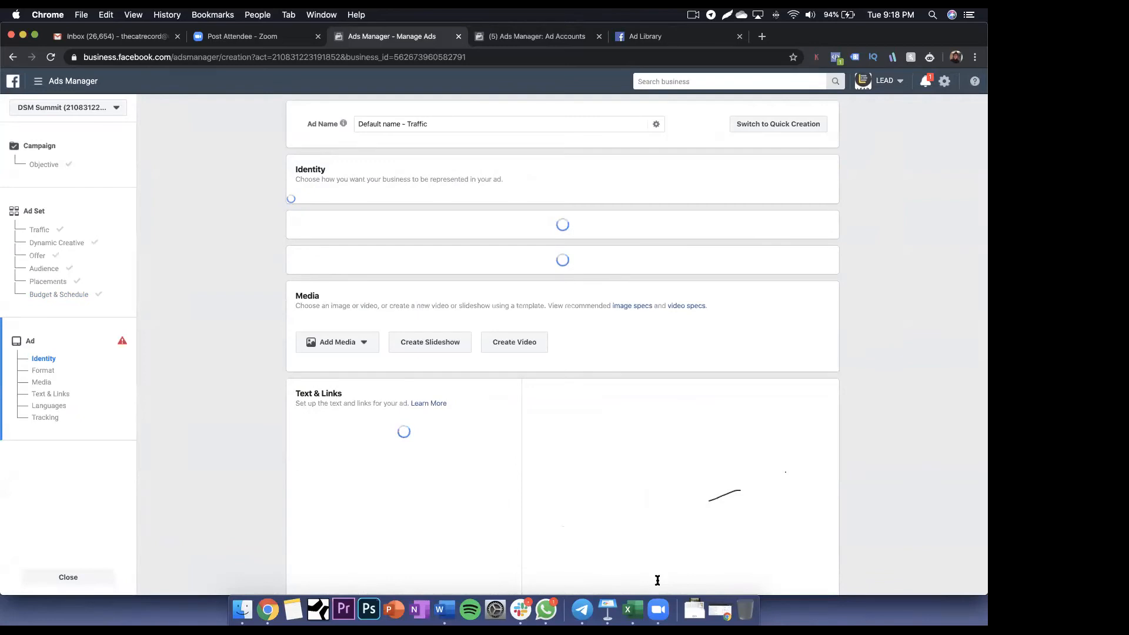
scroll(585, 131, "up", 3)
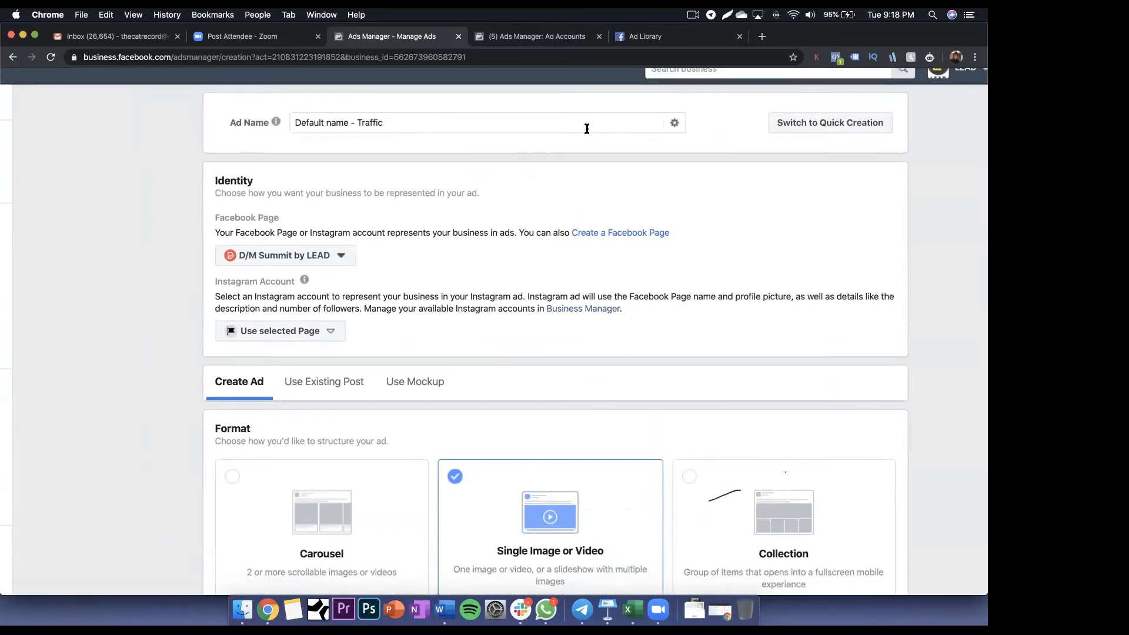
triple_click(524, 131)
scroll(523, 131, "up", 3)
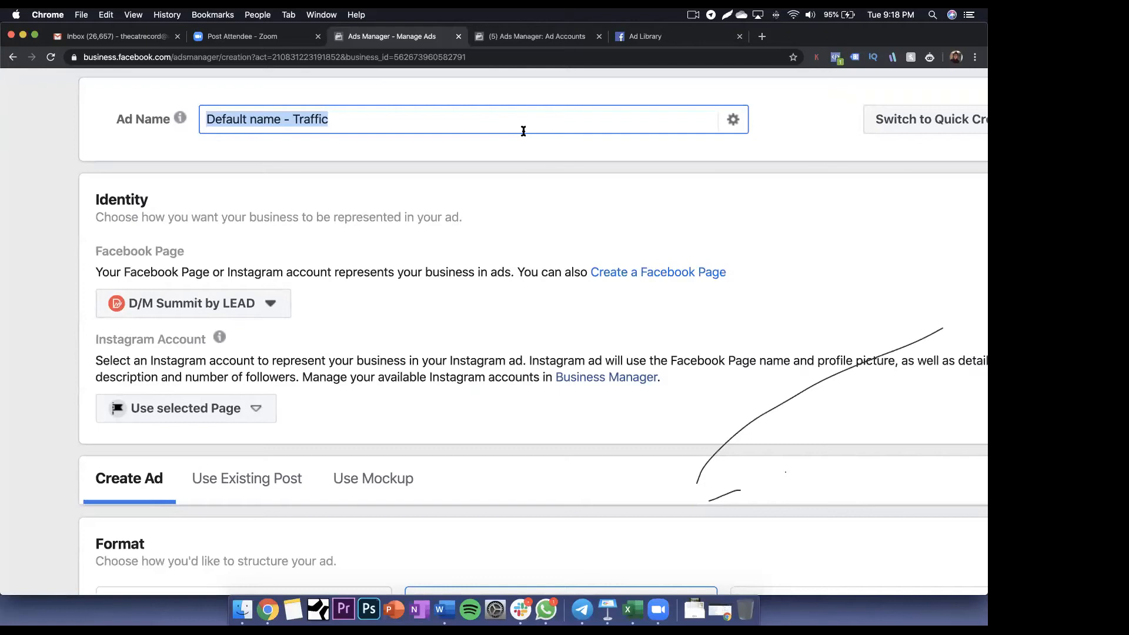
type("Yoga ")
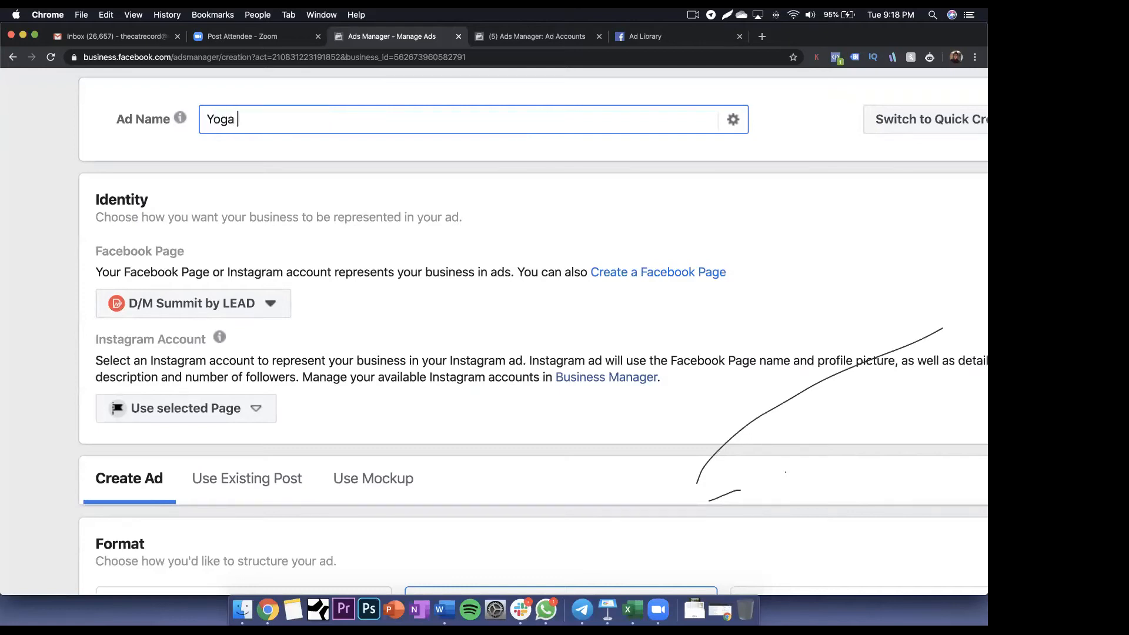
type("Ladies Online Offer")
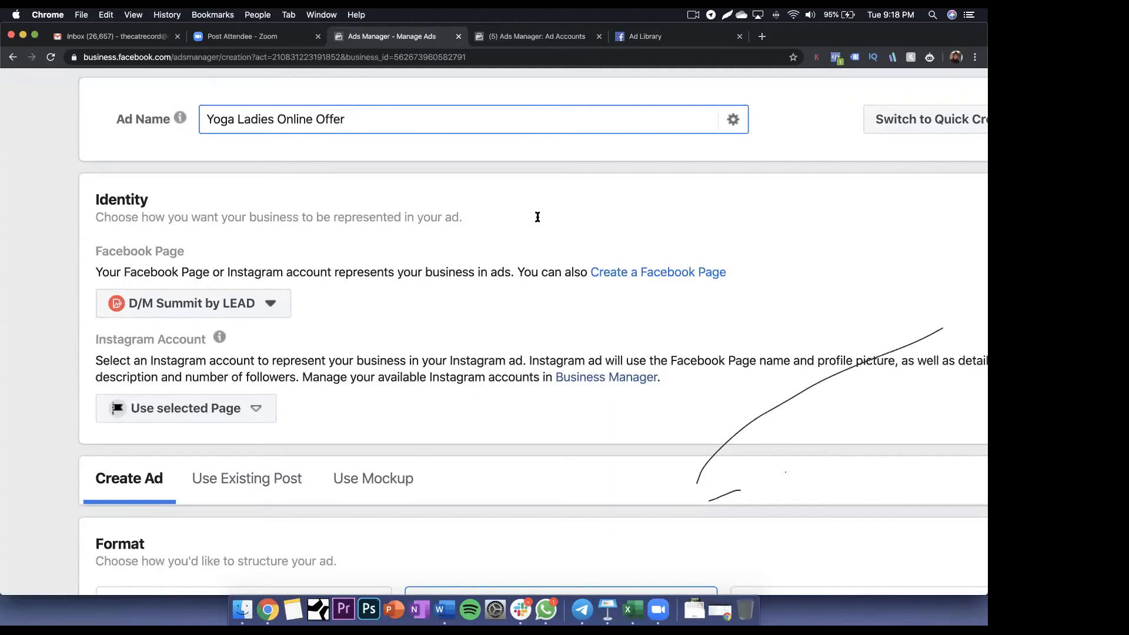
scroll(384, 241, "down", 5)
scroll(383, 235, "down", 2)
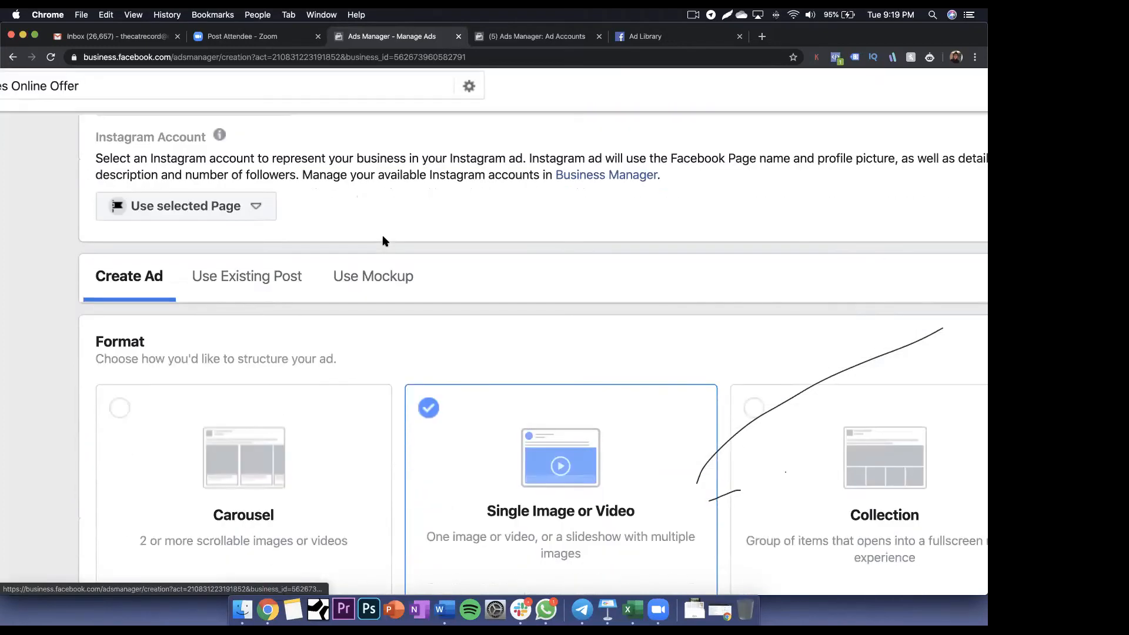
scroll(382, 234, "up", 3)
scroll(382, 235, "down", 4)
scroll(382, 237, "down", 2)
scroll(383, 238, "down", 3)
scroll(383, 257, "down", 2)
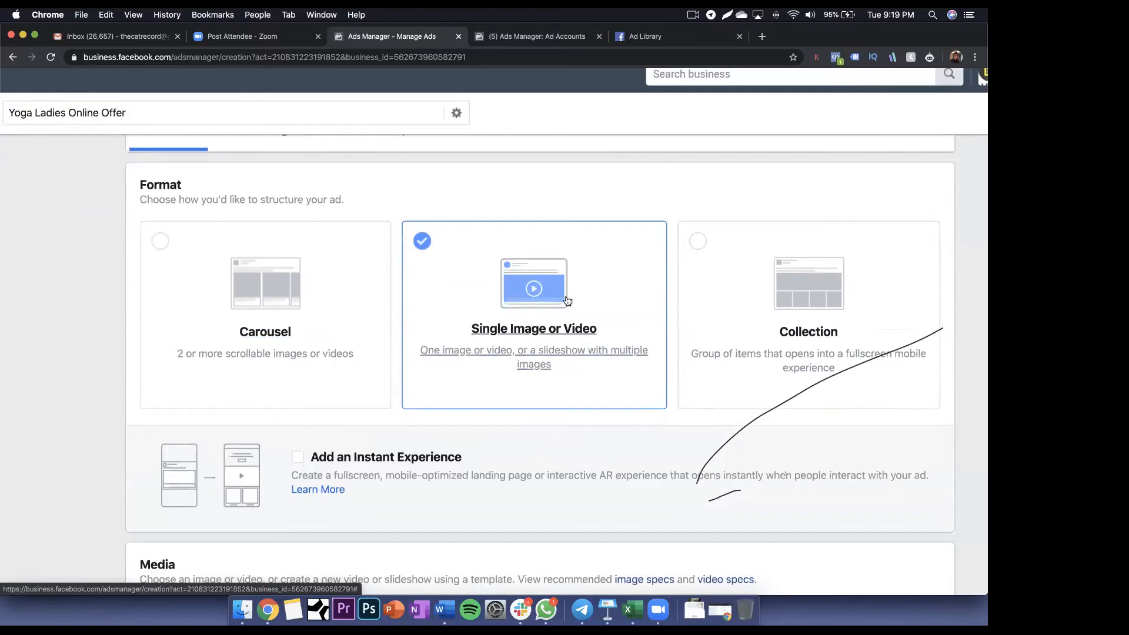
scroll(542, 306, "down", 2)
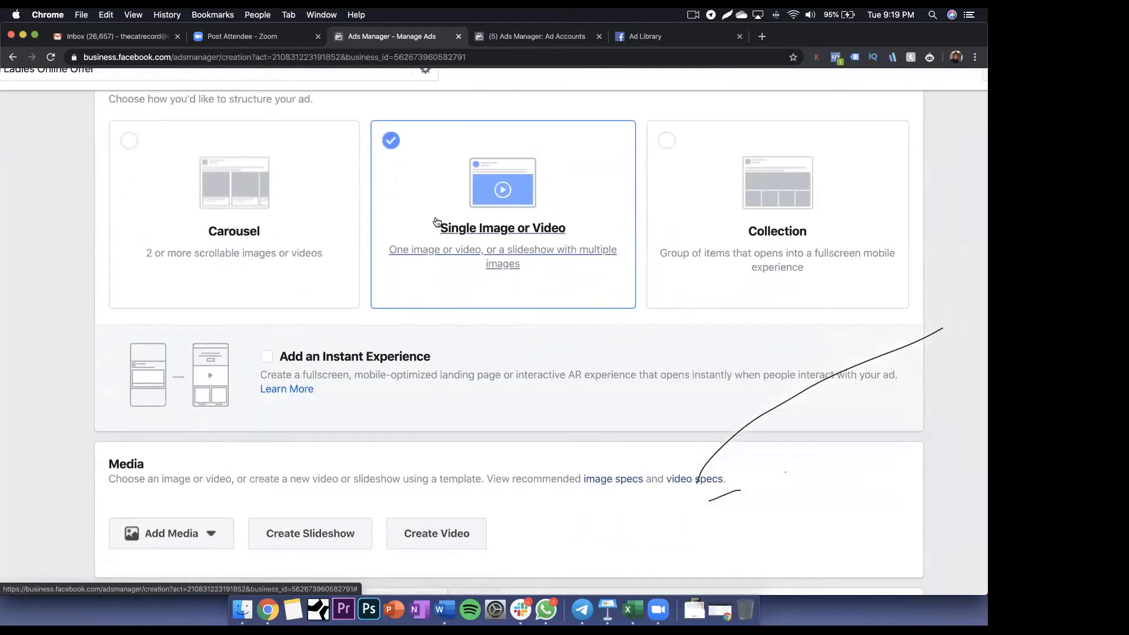
scroll(438, 223, "down", 6)
scroll(411, 253, "down", 1)
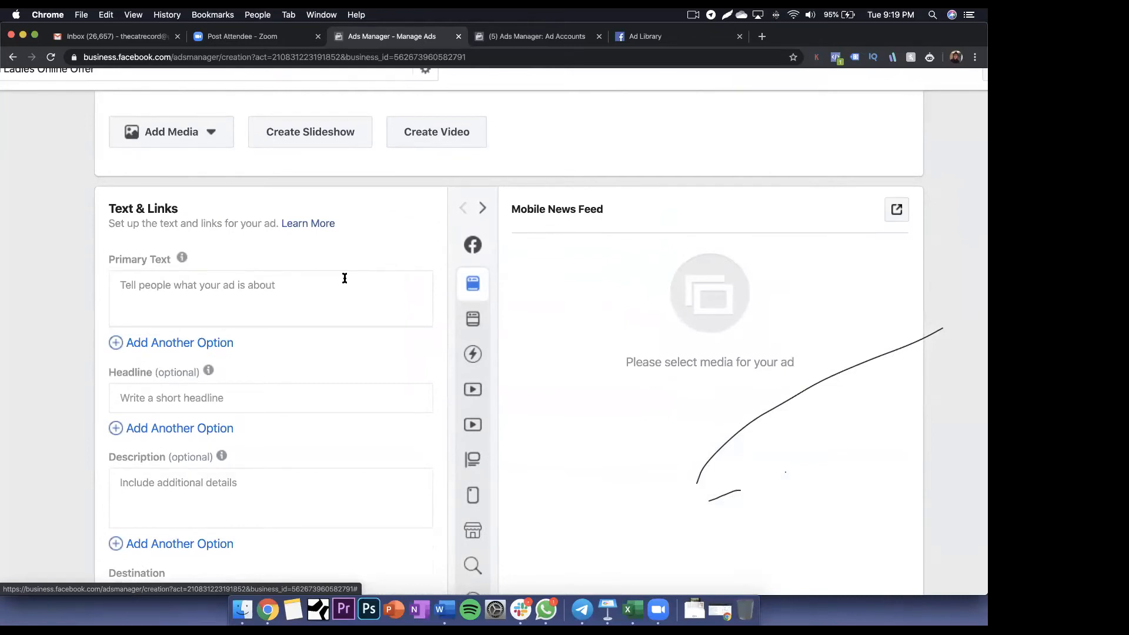
scroll(344, 278, "down", 2)
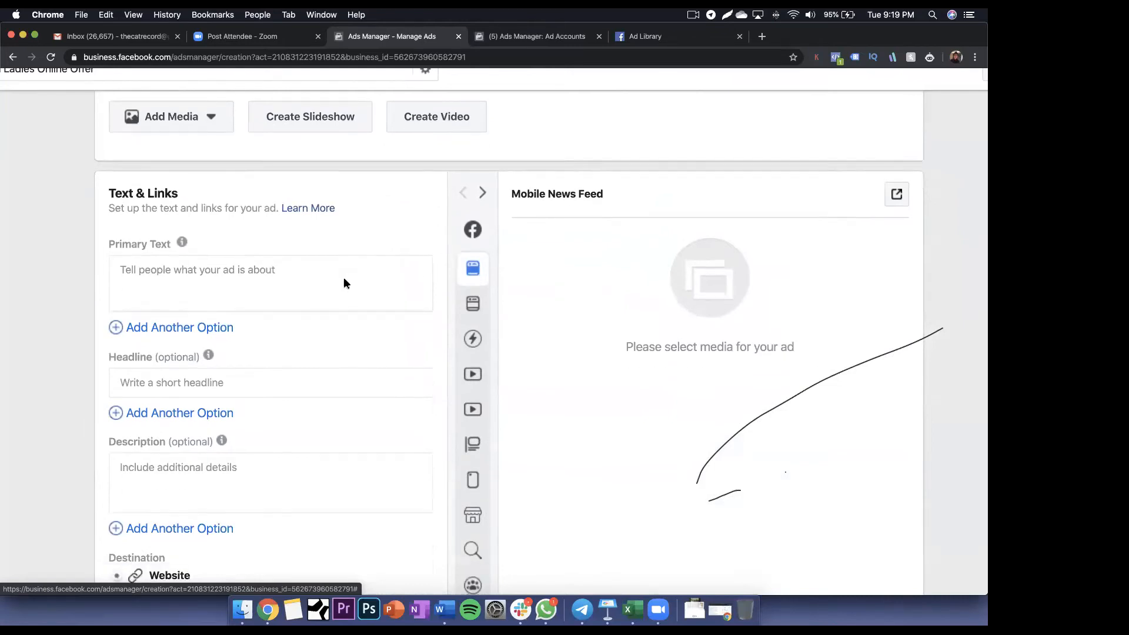
scroll(225, 208, "up", 2)
scroll(210, 194, "up", 2)
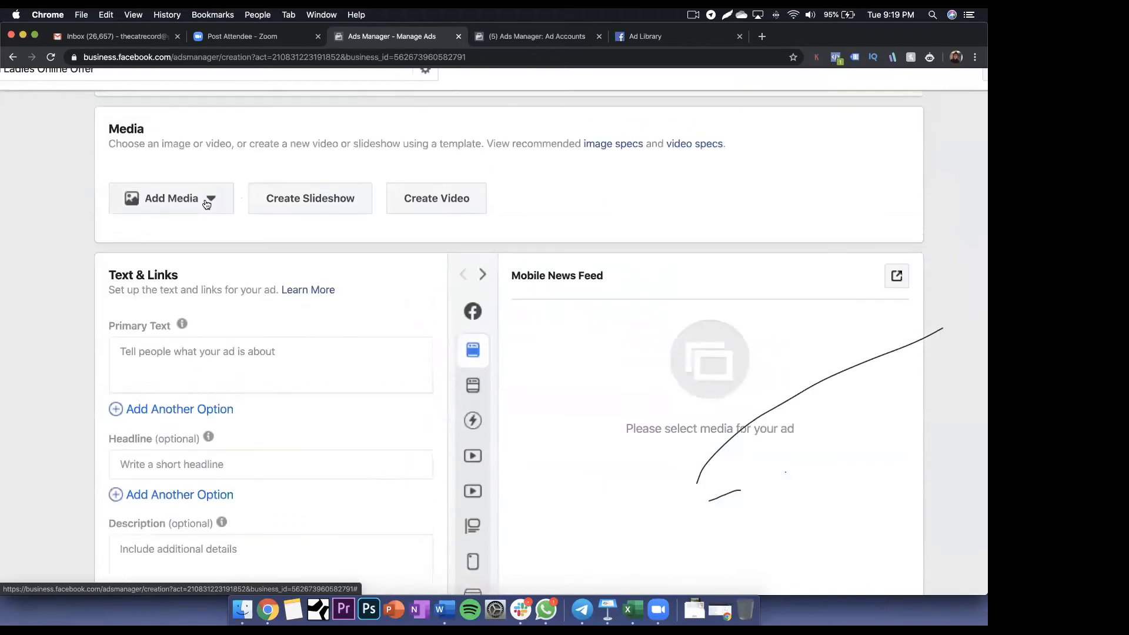
scroll(263, 310, "down", 1)
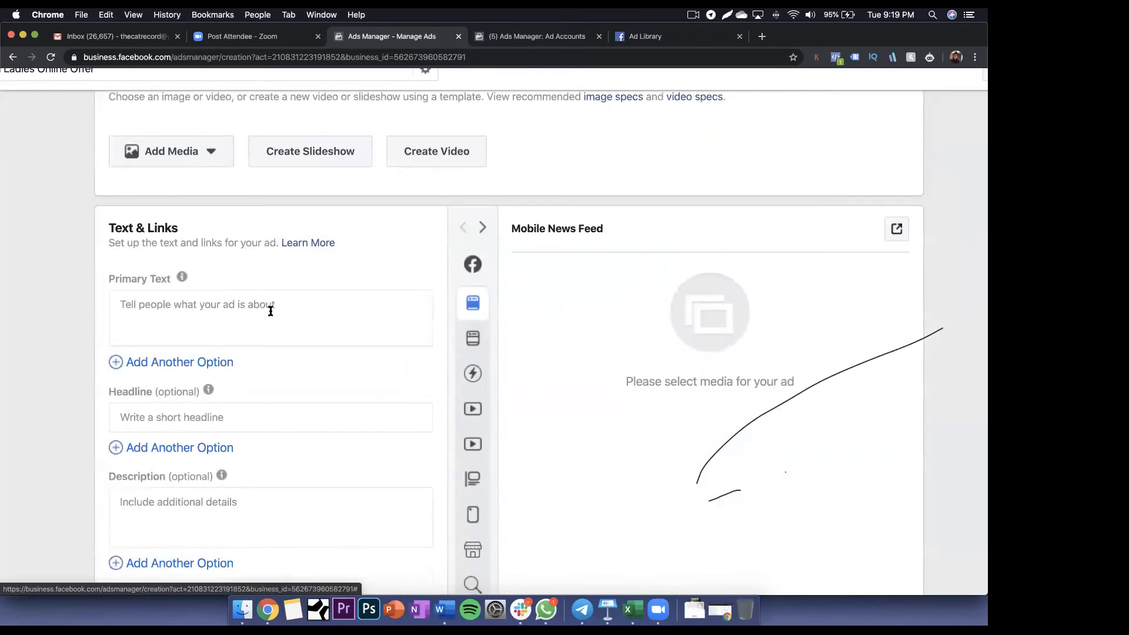
Start an image upload for the ad and browse the Desktop folder
left_click(219, 155)
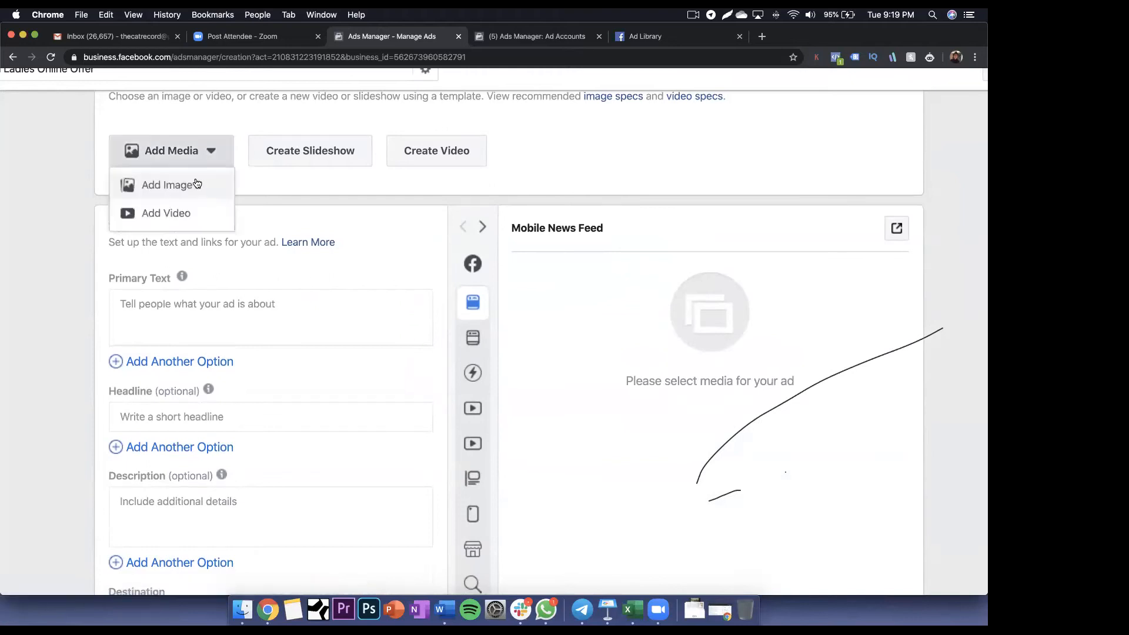
left_click(220, 189)
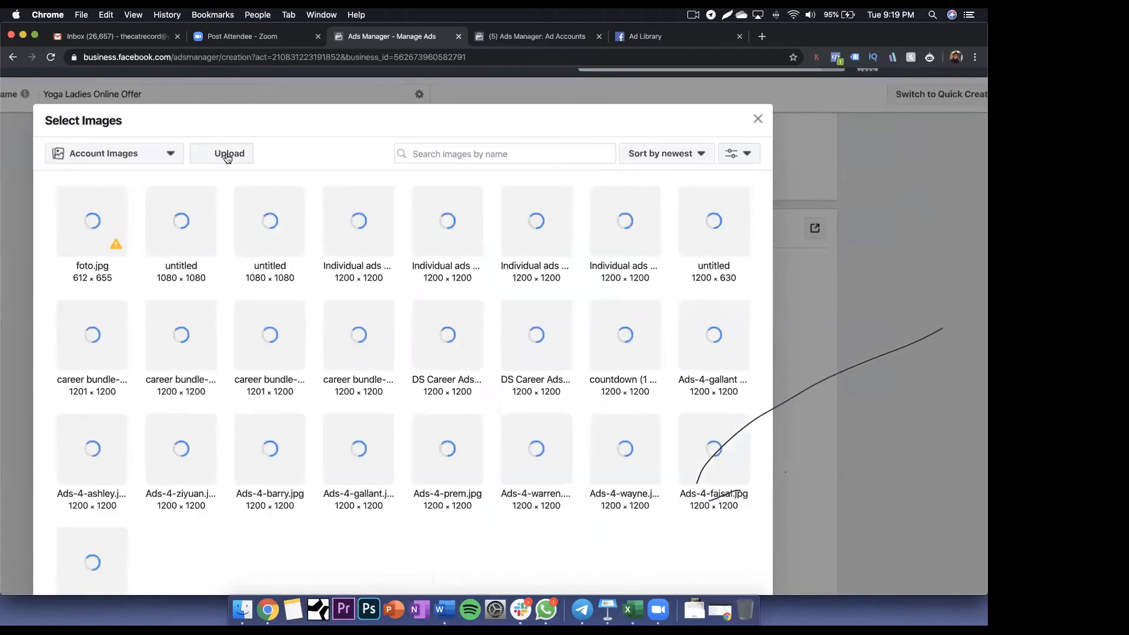
left_click(221, 167)
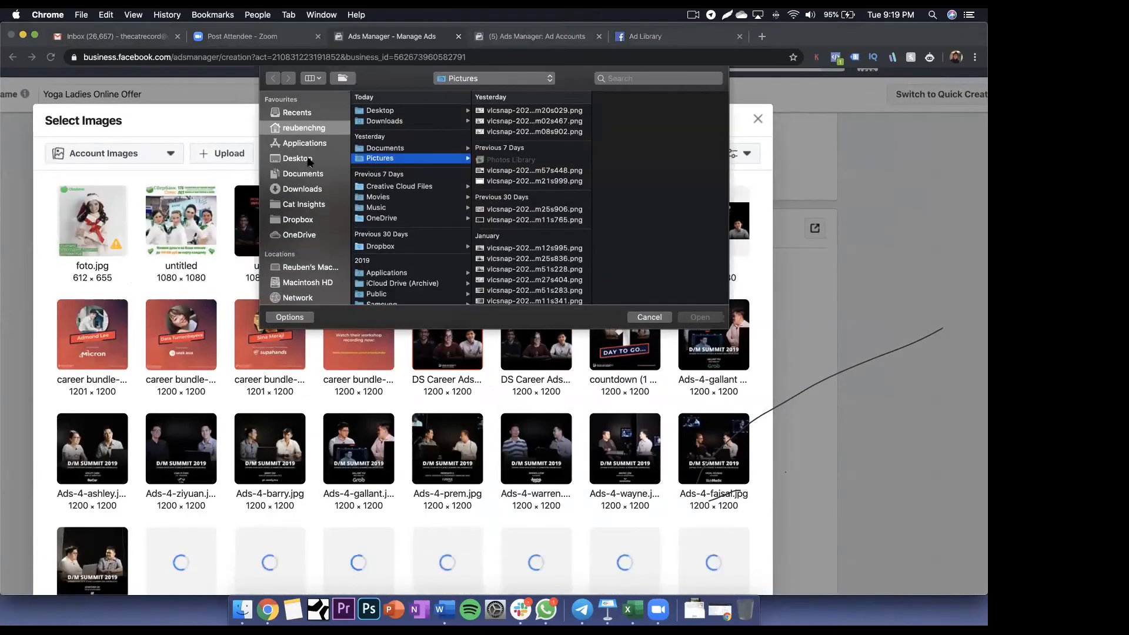
left_click(308, 160)
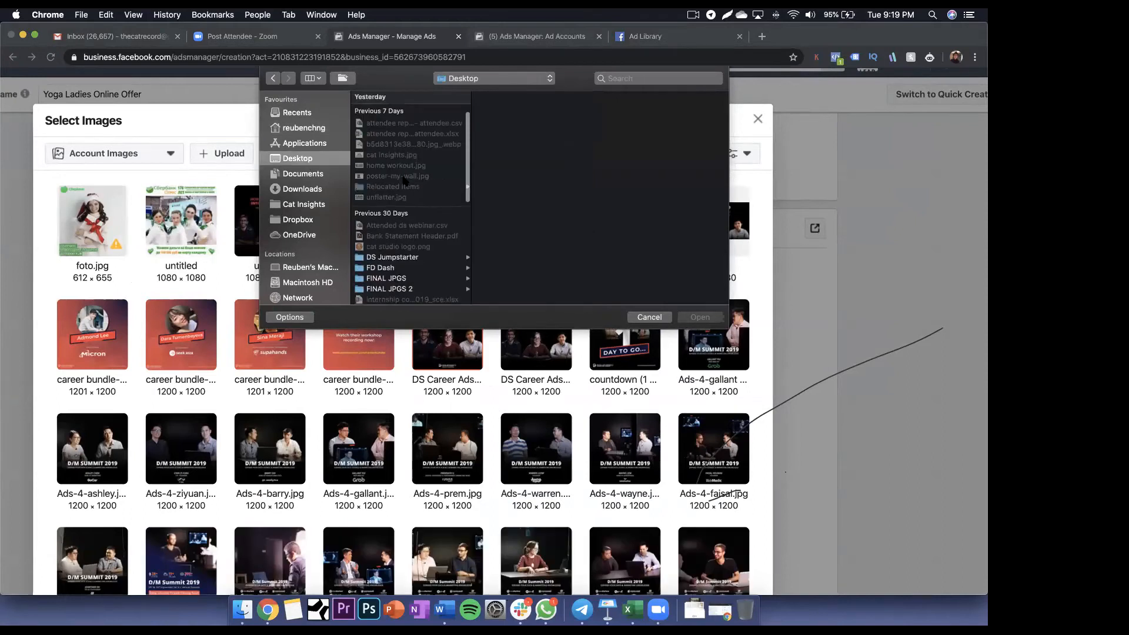
scroll(407, 203, "down", 3)
scroll(402, 185, "down", 3)
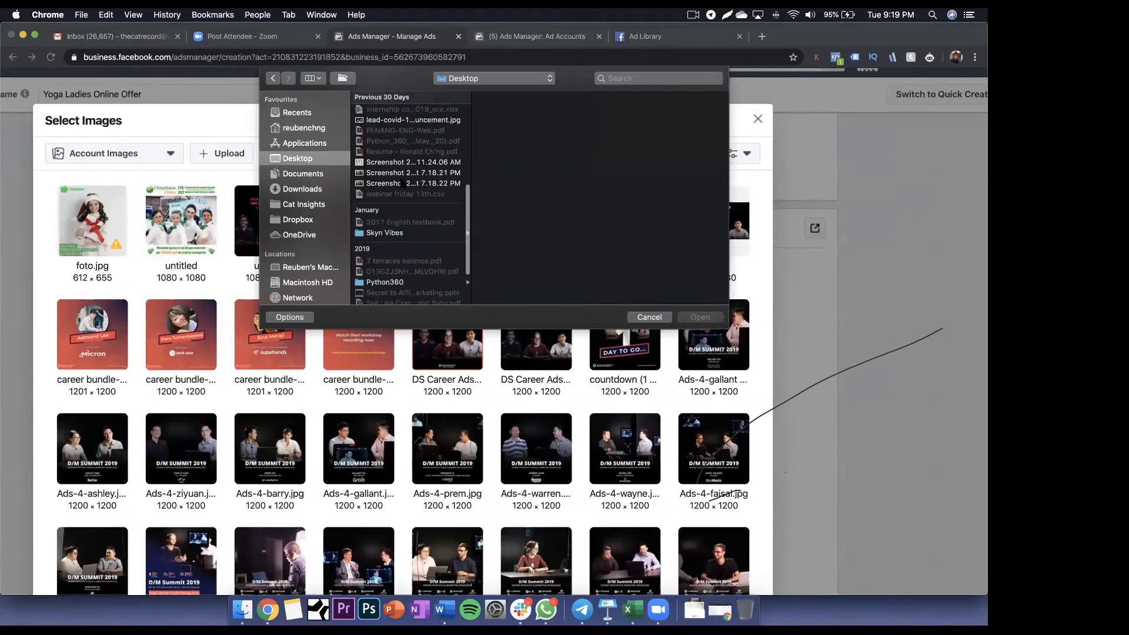
scroll(403, 206, "down", 5)
scroll(402, 206, "up", 10)
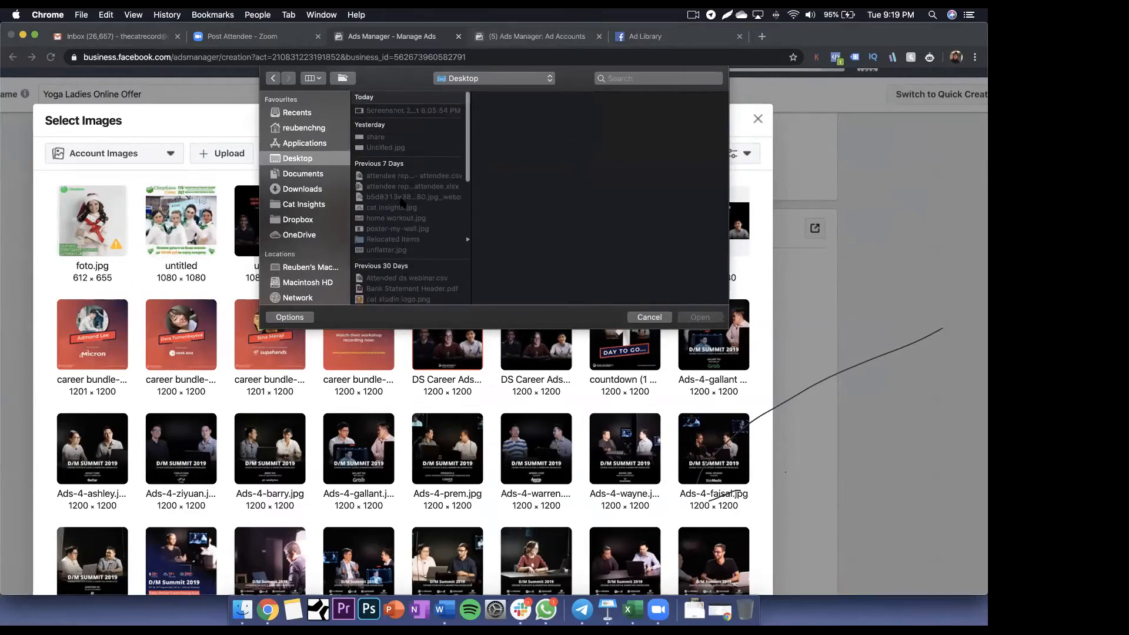
Upload home workout.jpg (1500 × 844), leaving it selected as 1 of 6 images
left_click(389, 147)
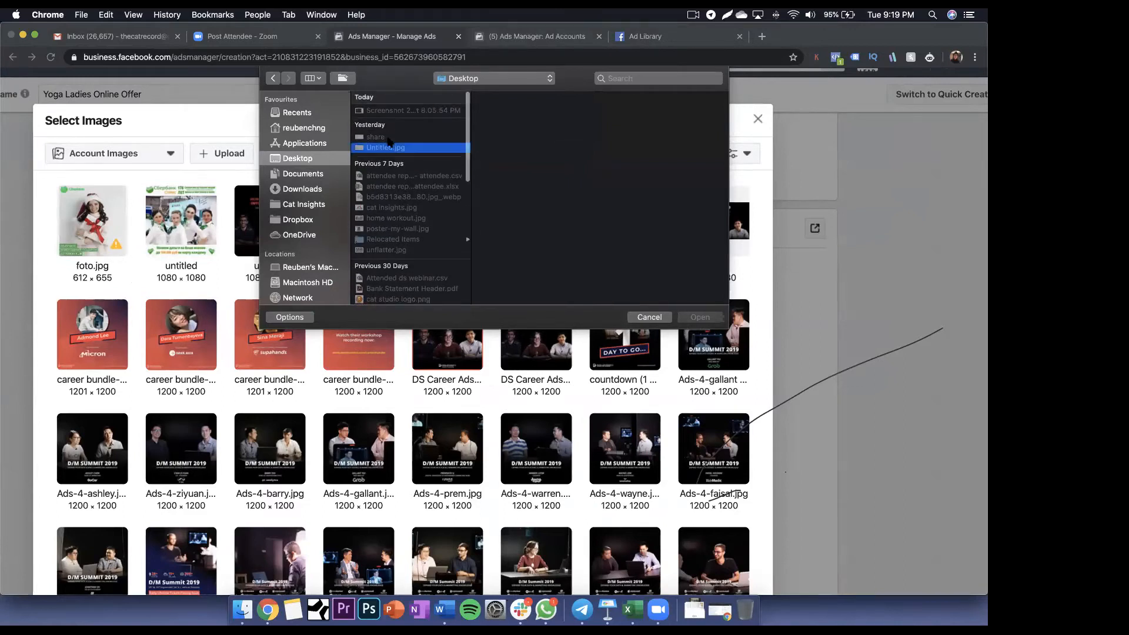
left_click(388, 137)
scroll(392, 160, "down", 3)
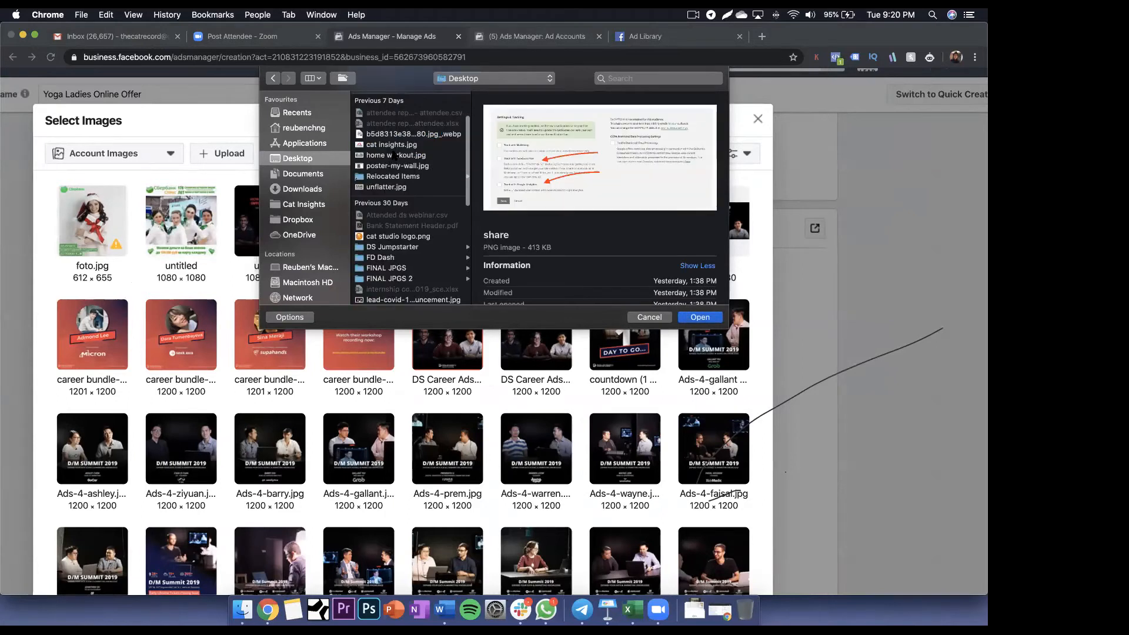
left_click(393, 156)
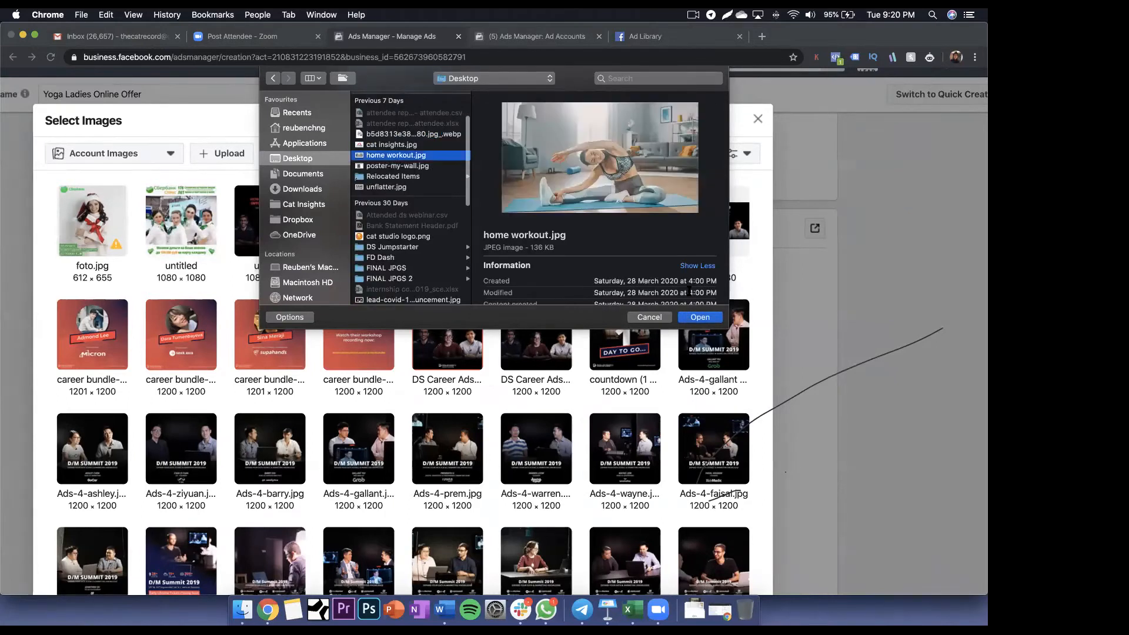
left_click(699, 317)
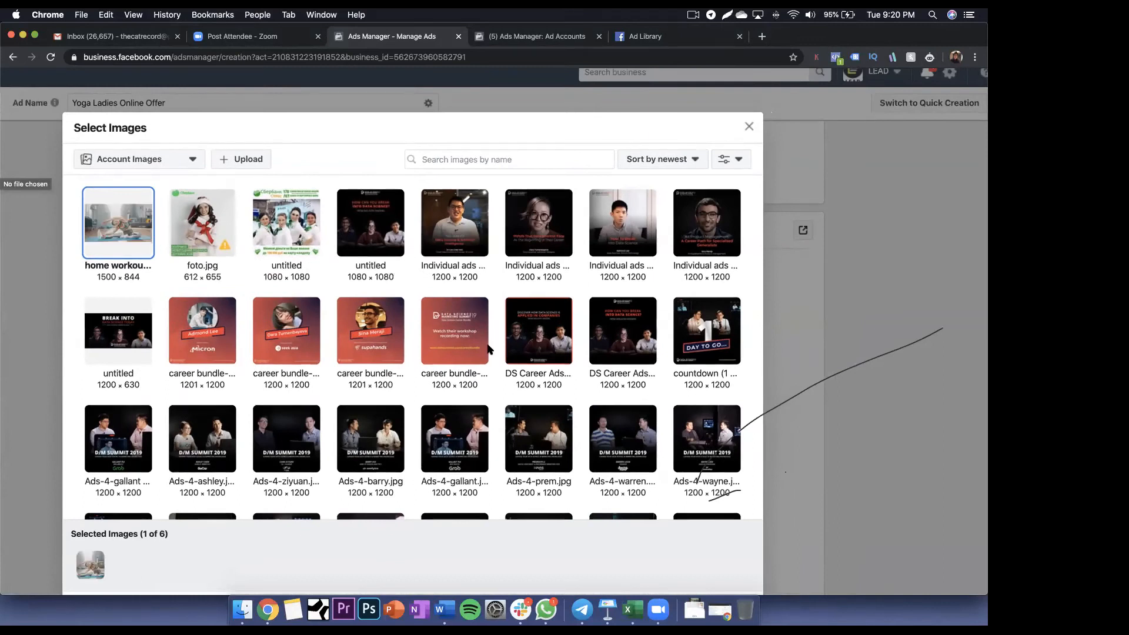
scroll(488, 349, "down", 3)
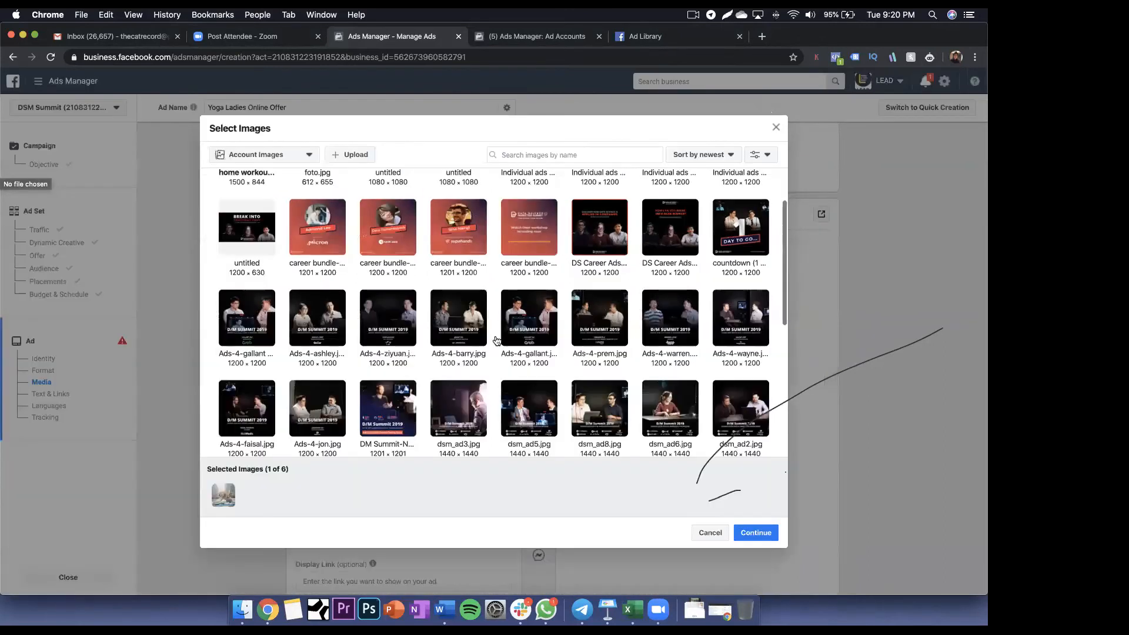
Confirm home workout.jpg for the ad and check its 844 × 844 Mobile News Feed preview
left_click(756, 533)
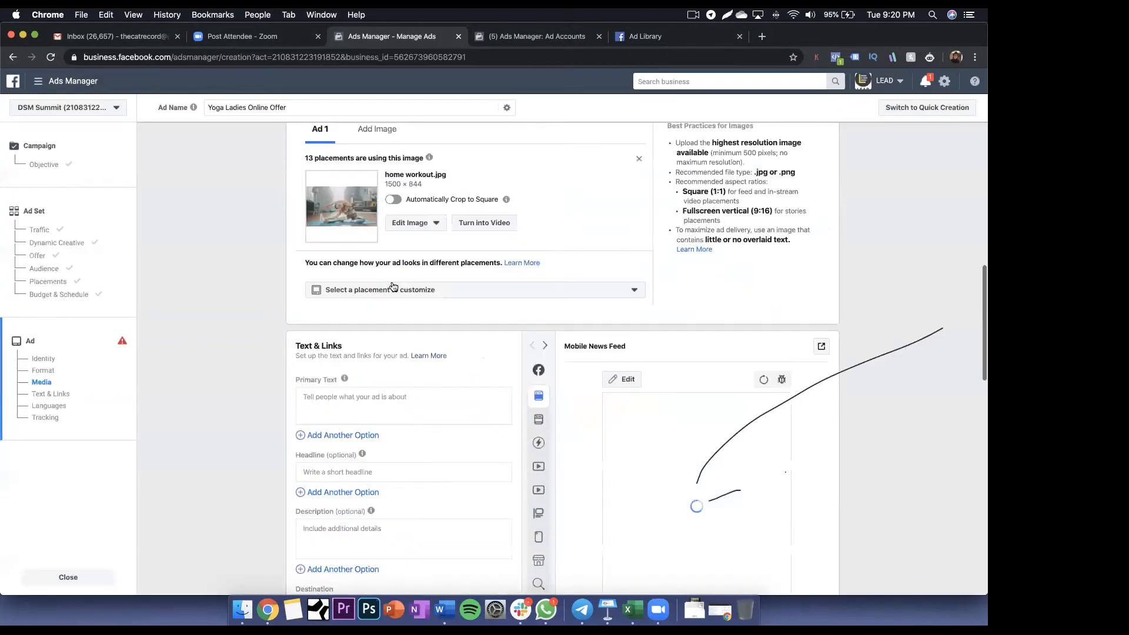
scroll(394, 283, "up", 3)
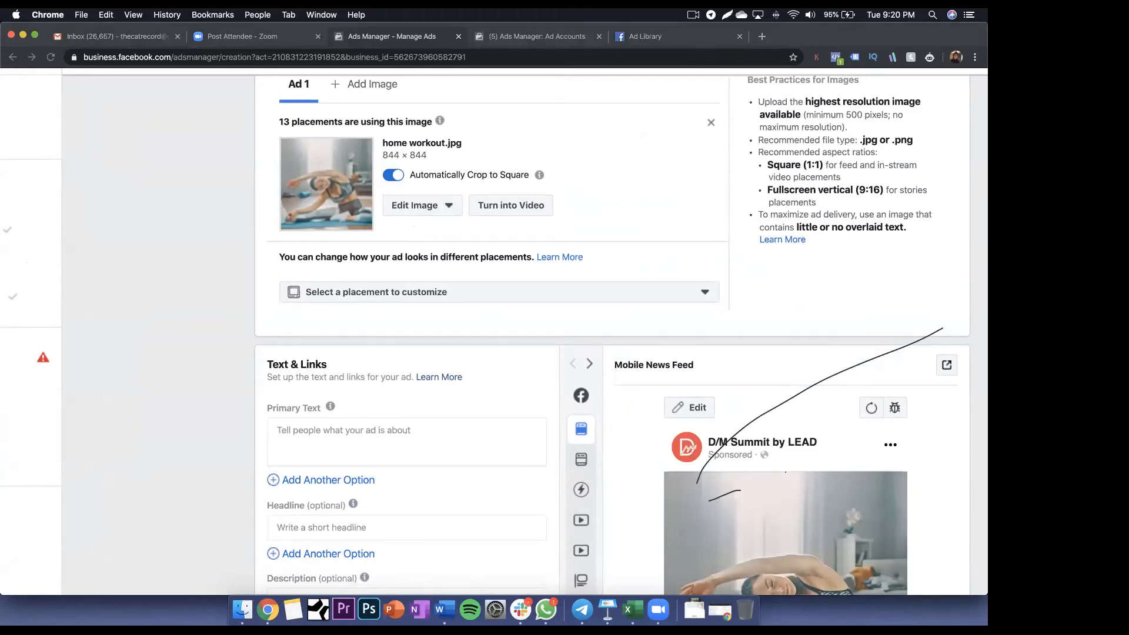
scroll(390, 307, "up", 1)
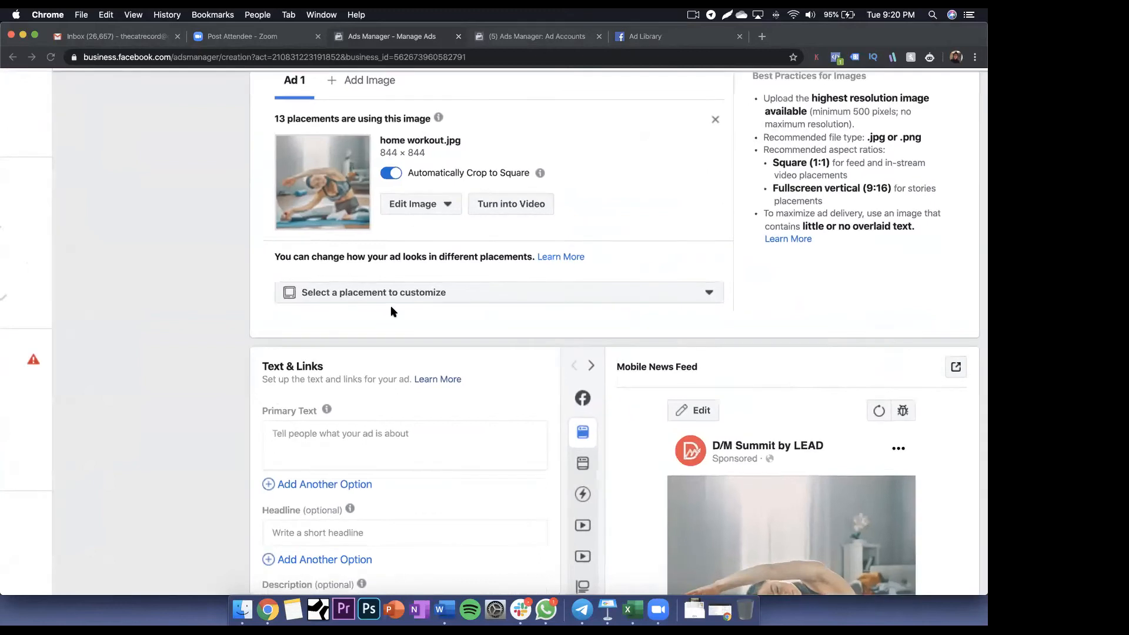
scroll(412, 311, "up", 5)
scroll(417, 316, "down", 5)
scroll(432, 318, "down", 1)
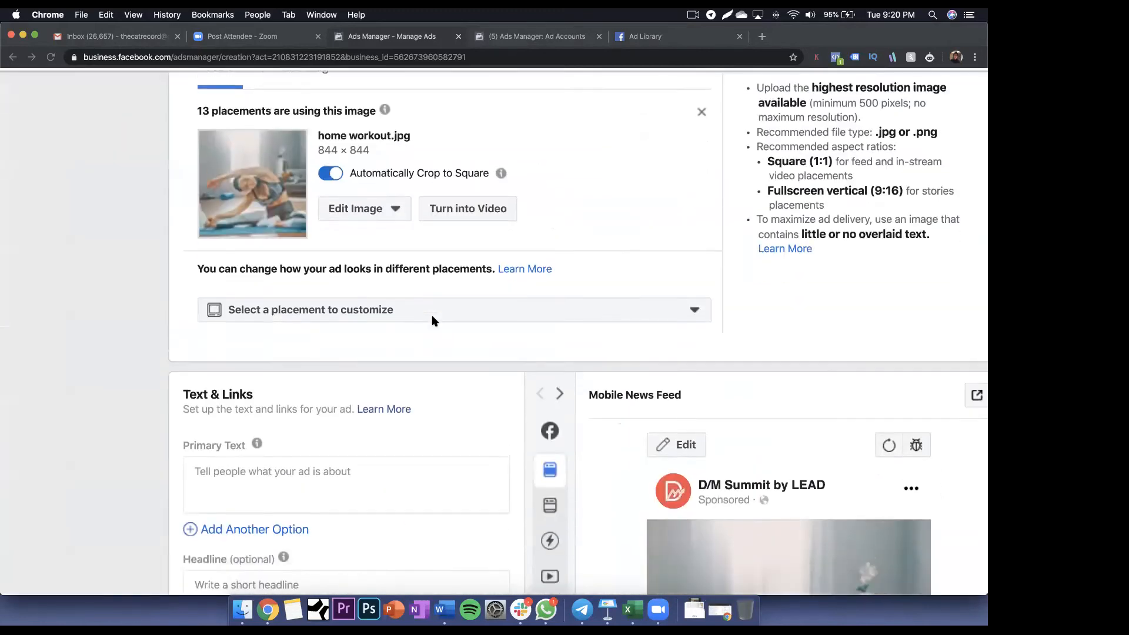
scroll(434, 321, "down", 5)
scroll(778, 368, "down", 1)
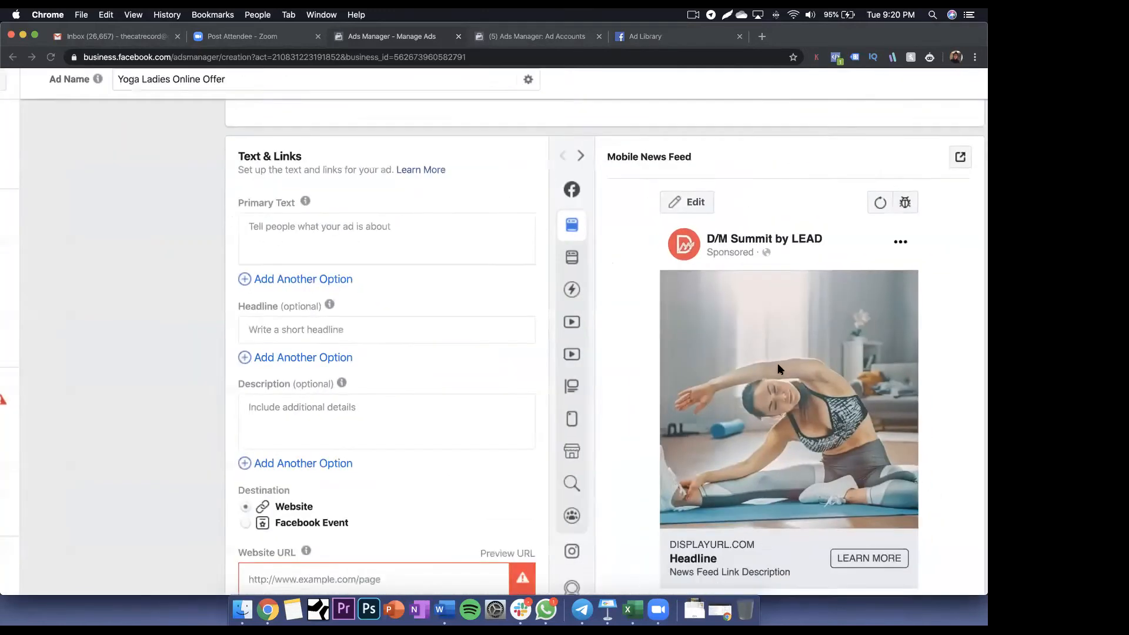
scroll(777, 368, "down", 2)
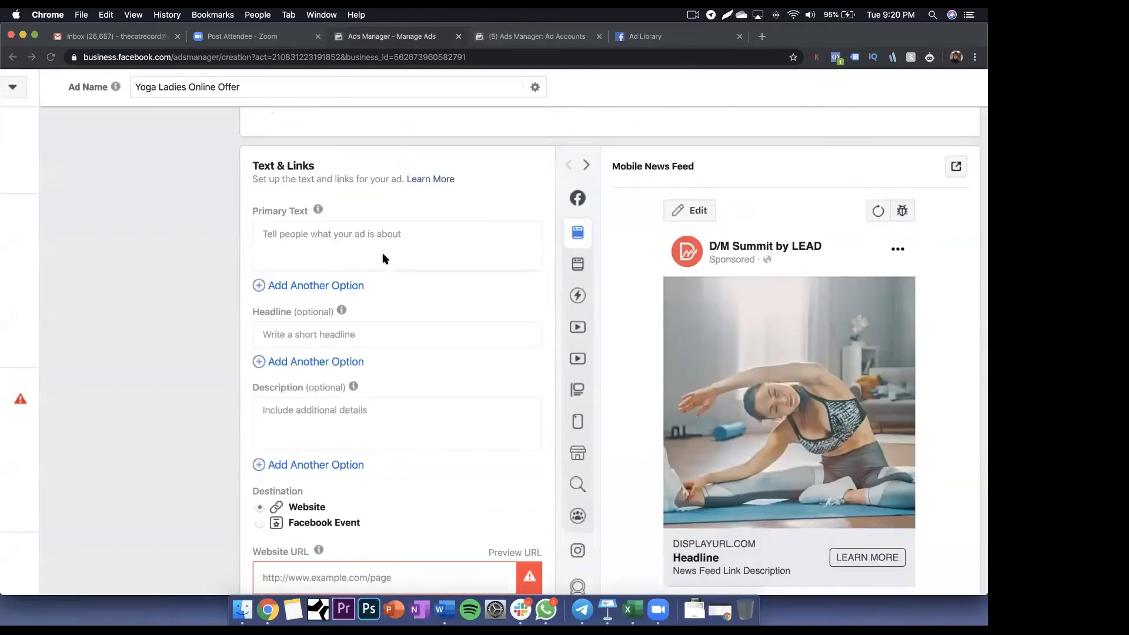
scroll(383, 253, "up", 2)
Write the Primary Text opening 'Feeling a little sluggish during the MCO period? We feel you.'
scroll(371, 270, "right", 2)
left_click(316, 263)
scroll(316, 265, "right", 1)
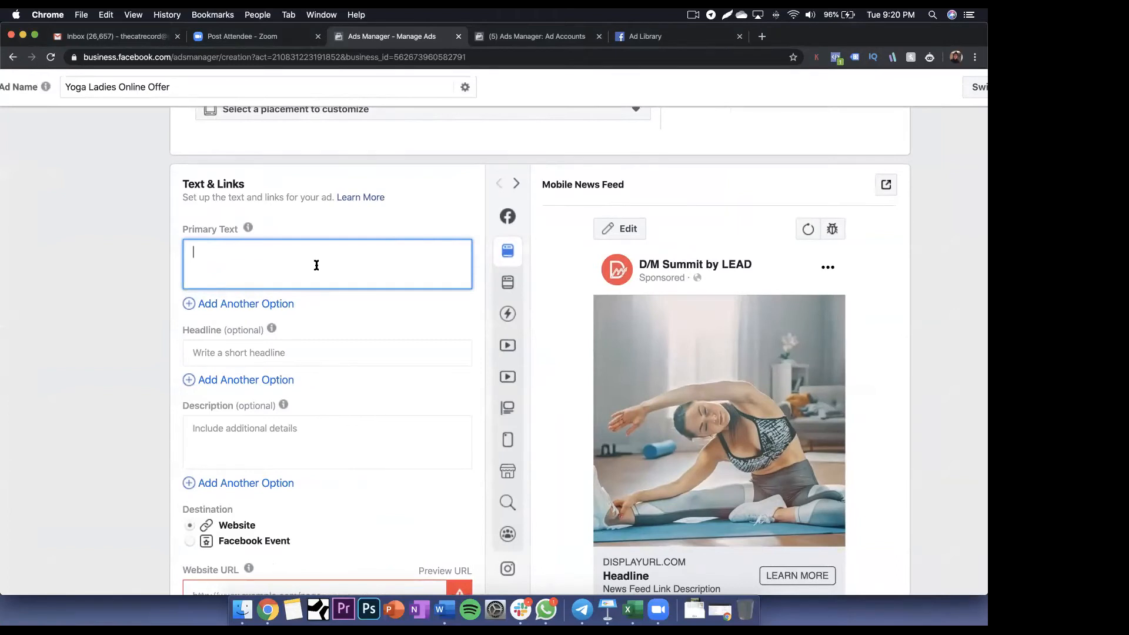
type("Female, 25")
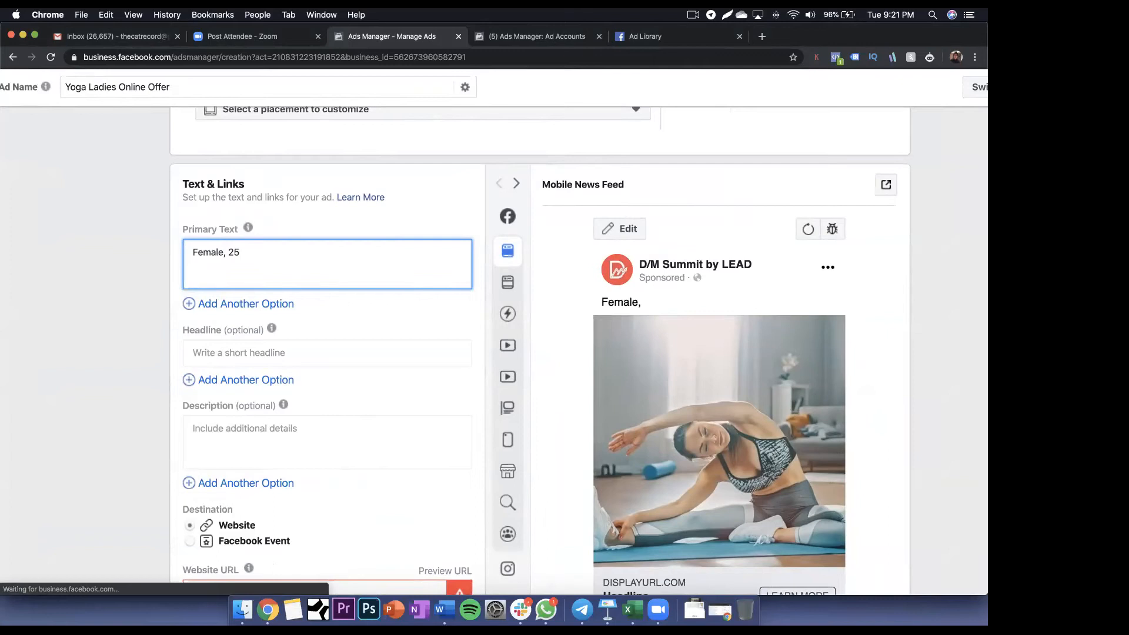
key("super+a")
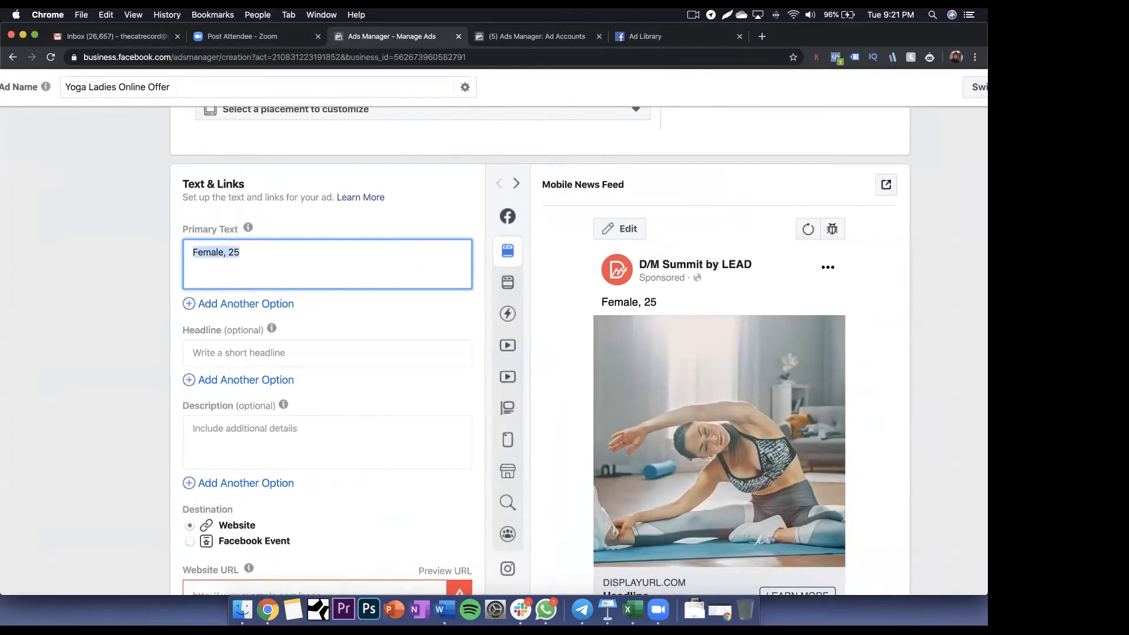
type("Are")
type(" you")
key("super+a")
type("ARe")
key("BackSpace")
key("BackSpace")
key("BackSpace")
type("re yFe")
key("super+a")
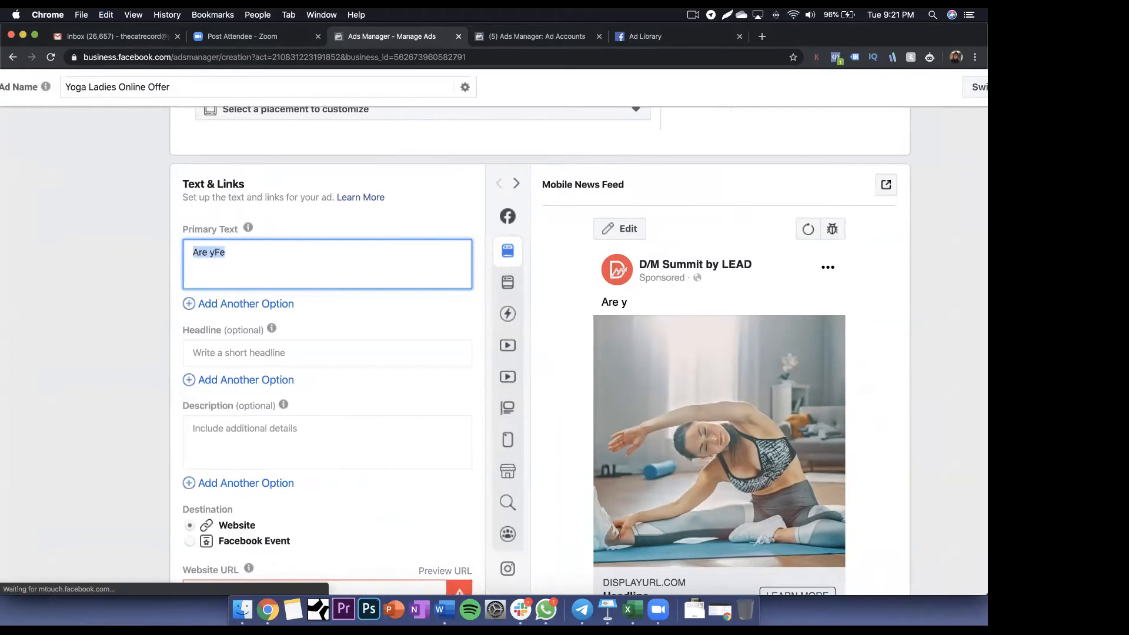
type("Feeling ")
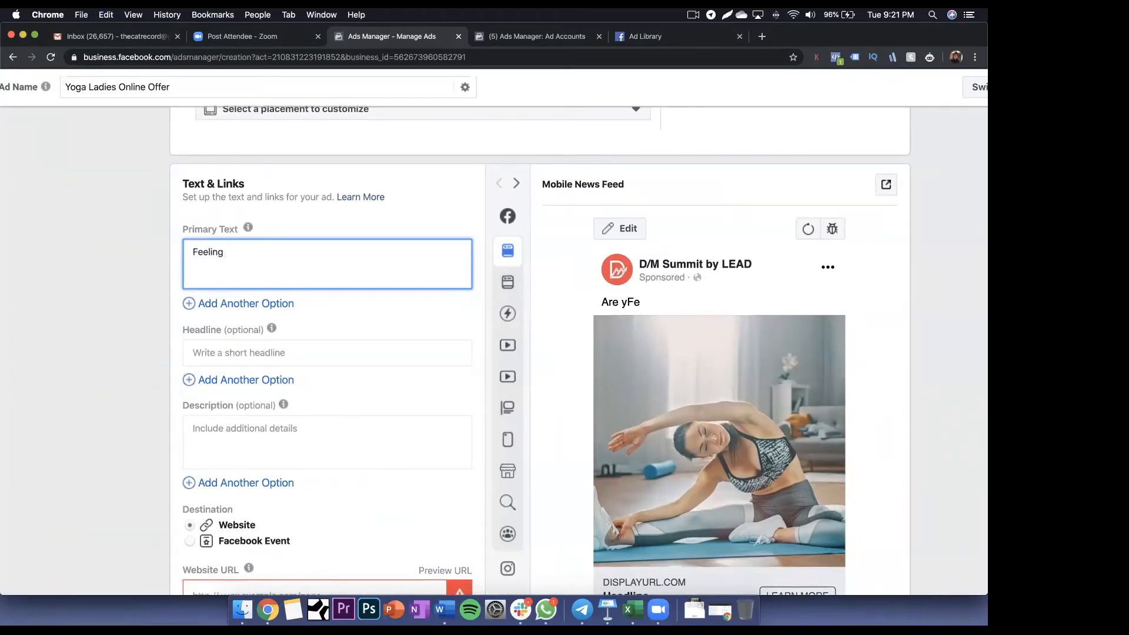
type("a little sluggish this")
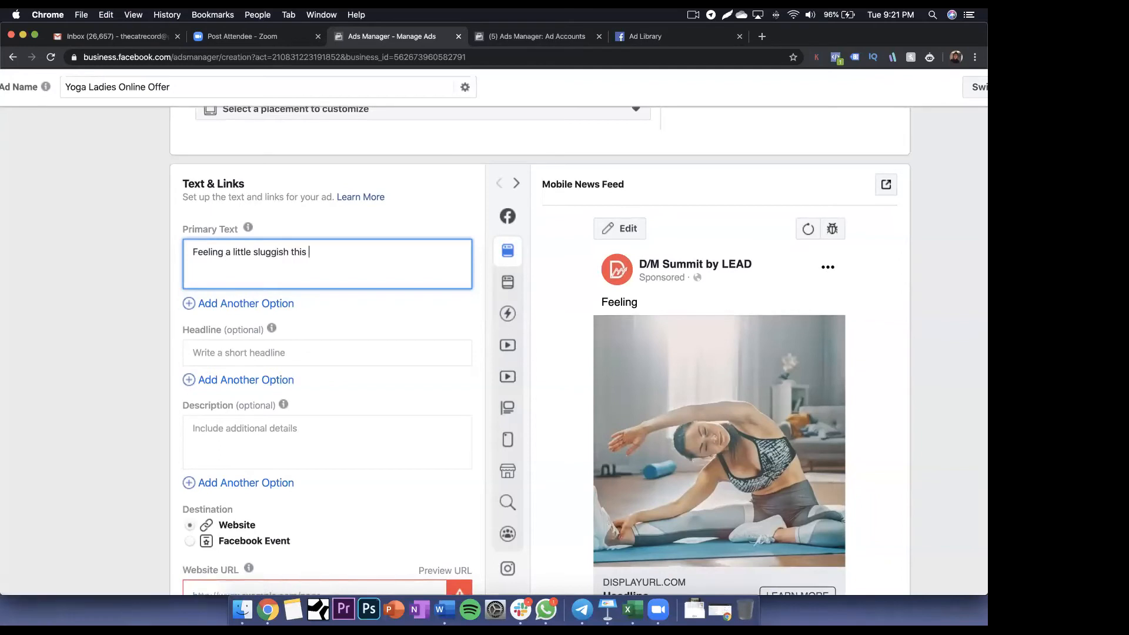
key("BackSpace")
key("BackSpace")
key("BackSpace")
key("BackSpace")
key("BackSpace")
type("during the MCO period? We feel you.")
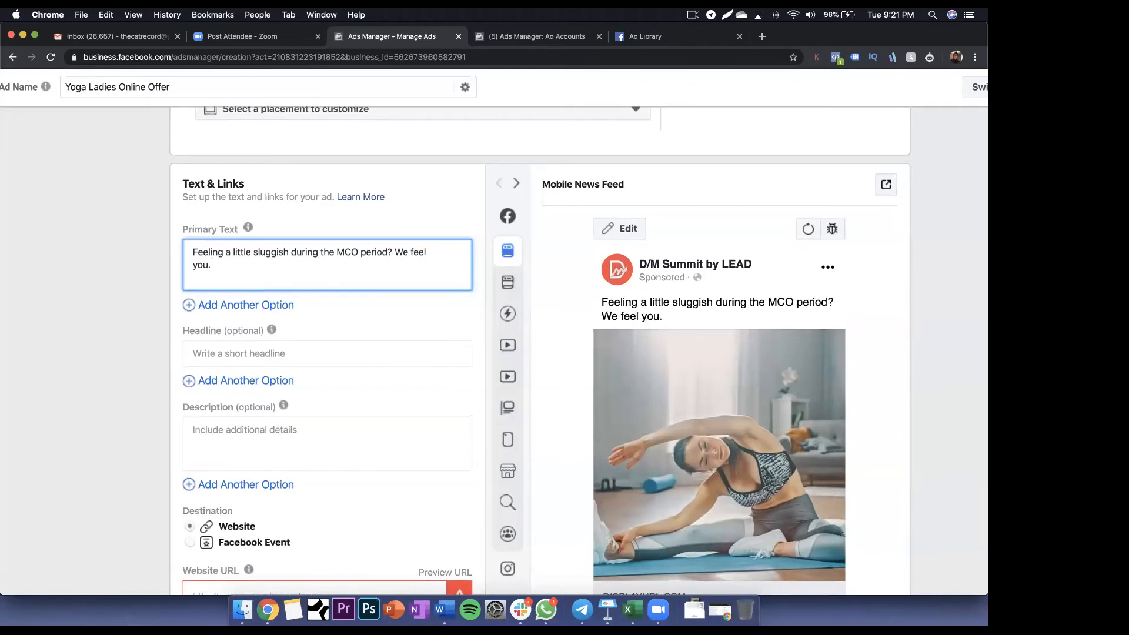
key("Return")
key("Return")
Begin a new paragraph with 'Maybe try this yoga workout plan for'
type("That")
key("BackSpace")
key("BackSpace")
key("BackSpace")
key("BackSpace")
type("myb")
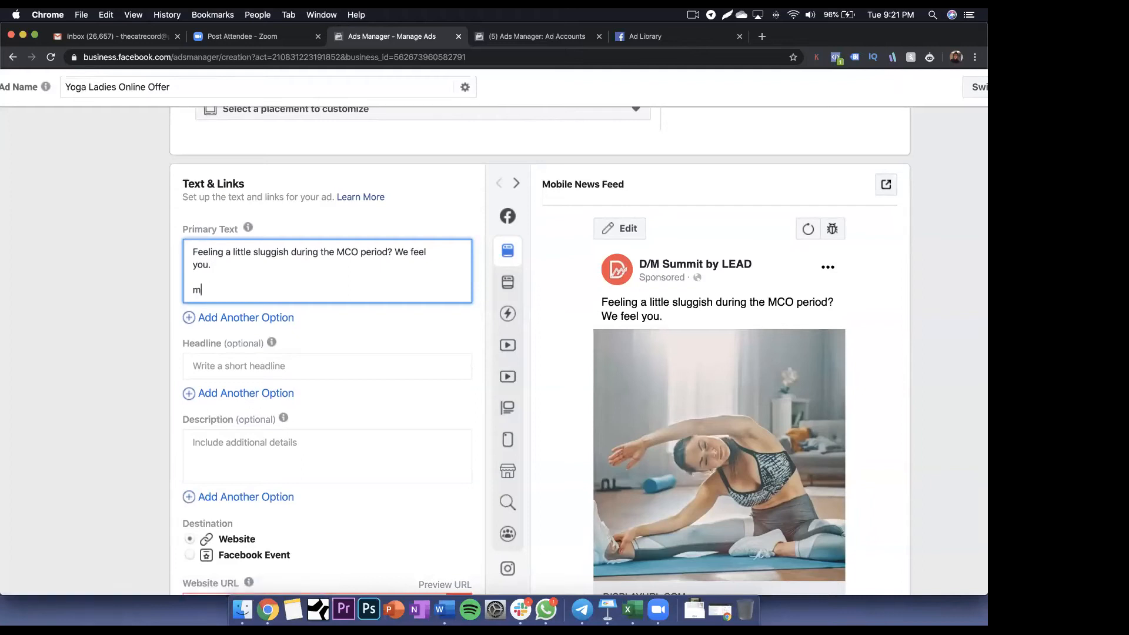
key("BackSpace")
key("BackSpace")
key("BackSpace")
type("Maybe try this yo")
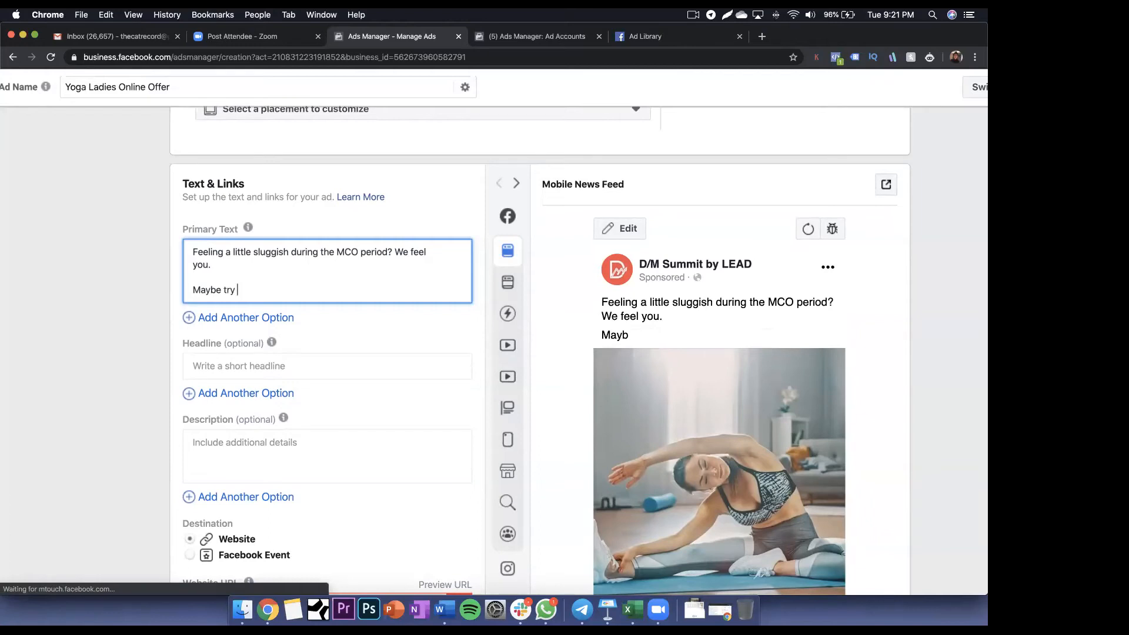
key("BackSpace")
key("BackSpace")
type("yoga wor")
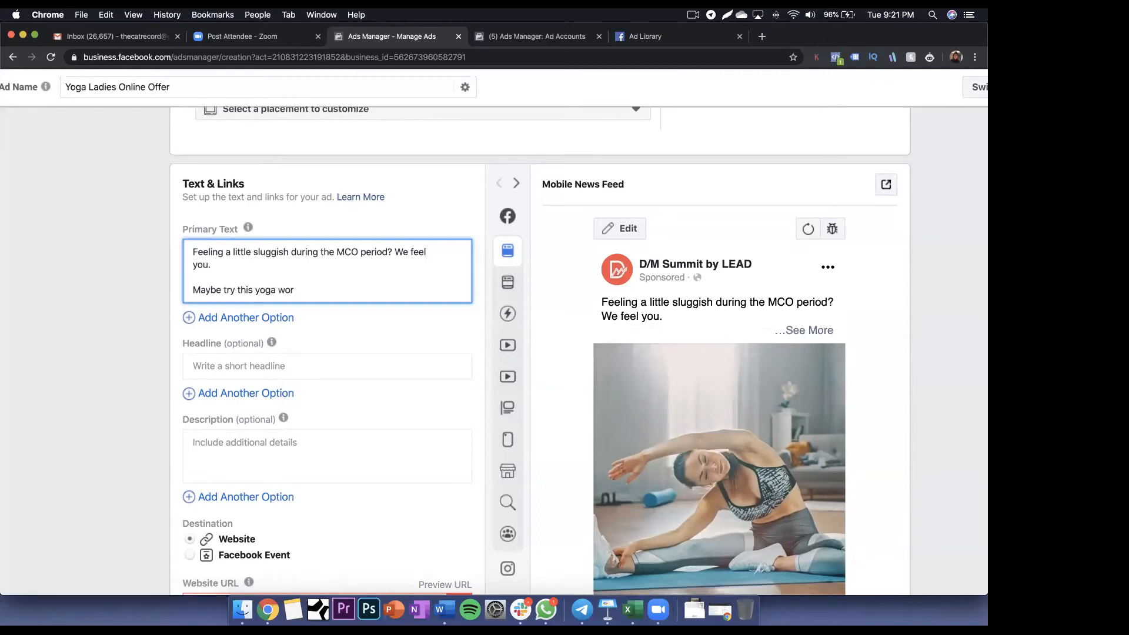
type("kout plan")
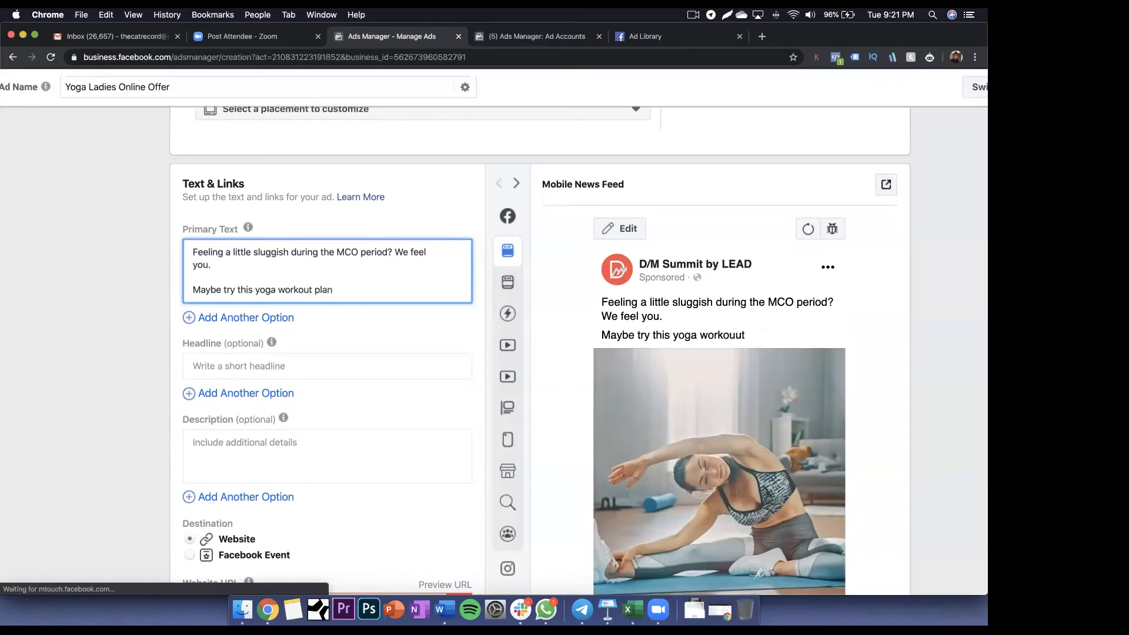
type(" for")
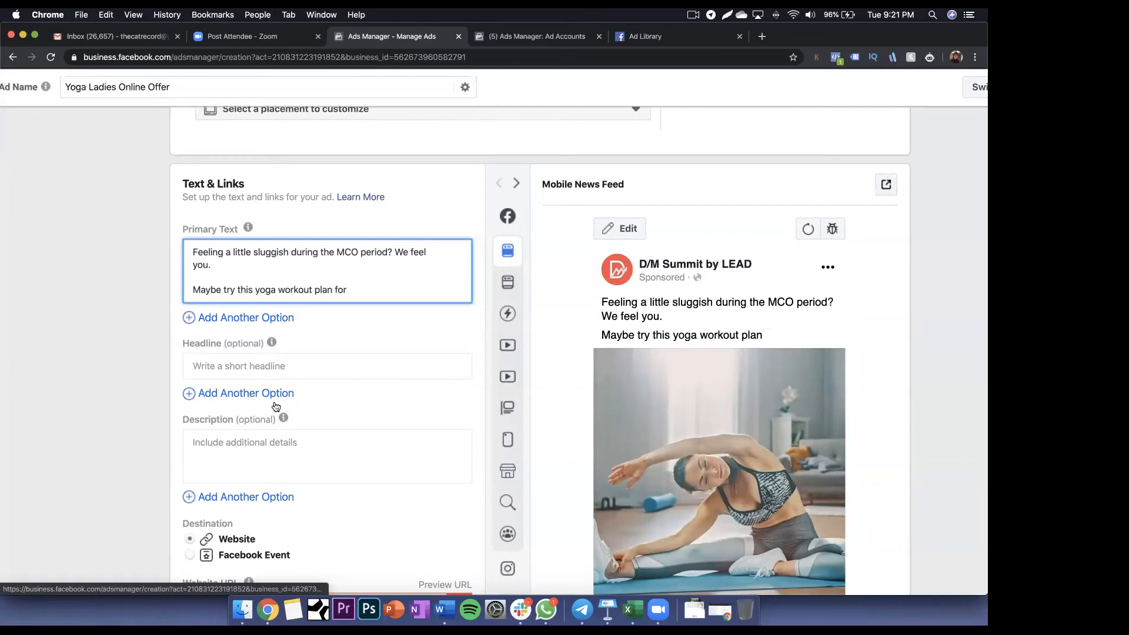
scroll(341, 353, "down", 1)
key("BackSpace")
key("BackSpace")
key("BackSpace")
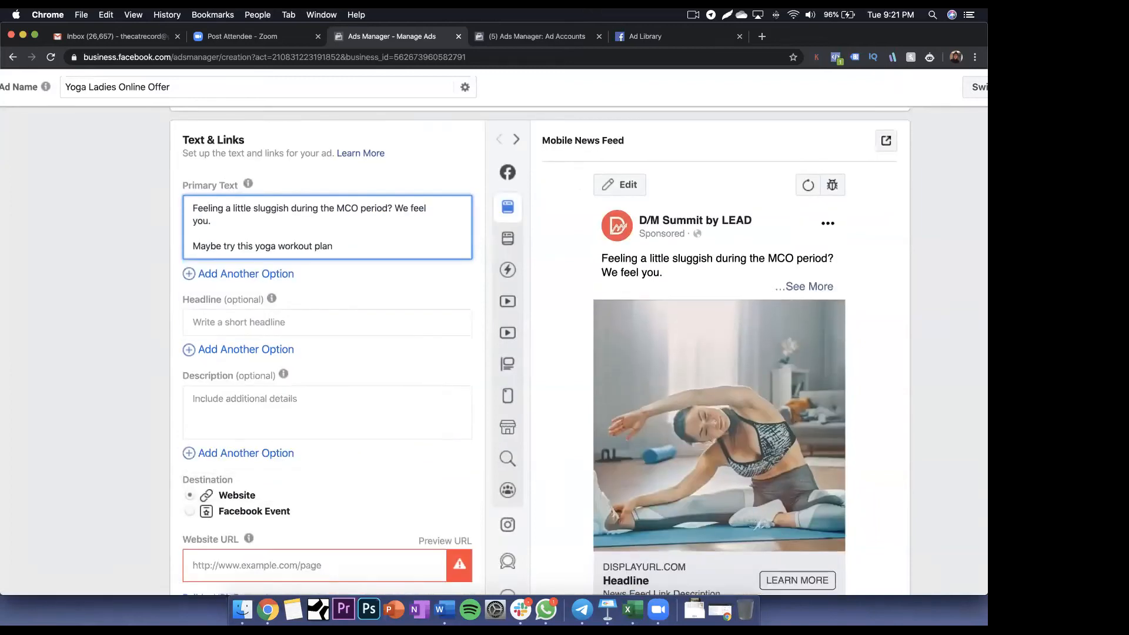
Reword it to pitch a '30-mins yoga workout that you can do from home now.'
left_click(254, 247)
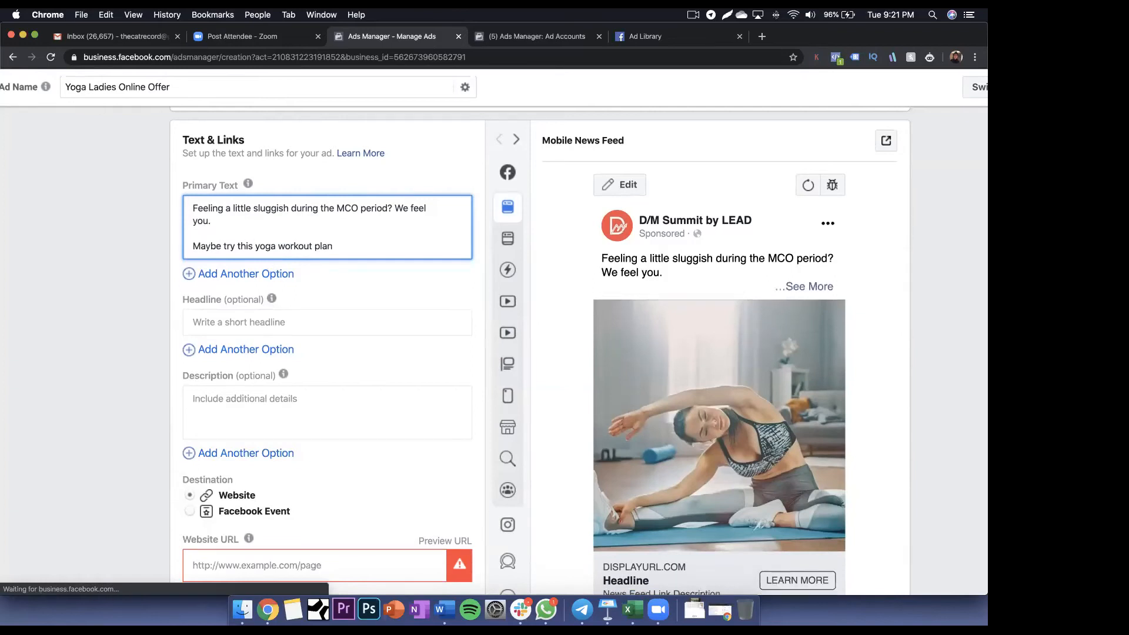
type("30-mins yoga")
left_click(372, 246)
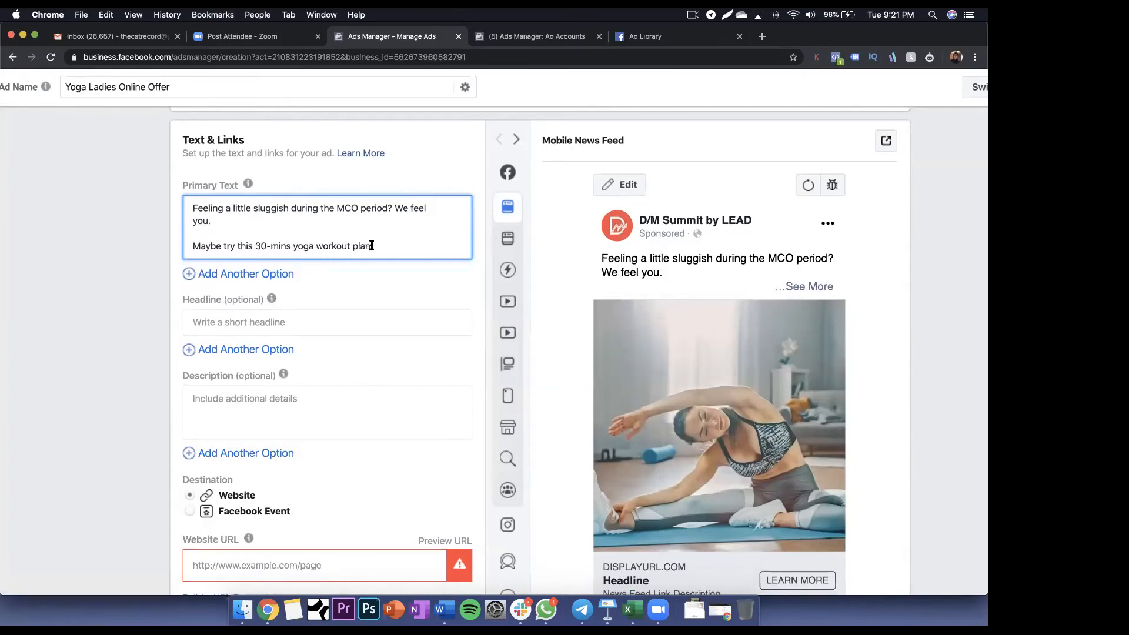
key("BackSpace")
key("BackSpace")
key("BackSpace")
type("that")
key("BackSpace")
key("BackSpace")
key("BackSpace")
key("BackSpace")
key("BackSpace")
key("BackSpace")
type("that ou")
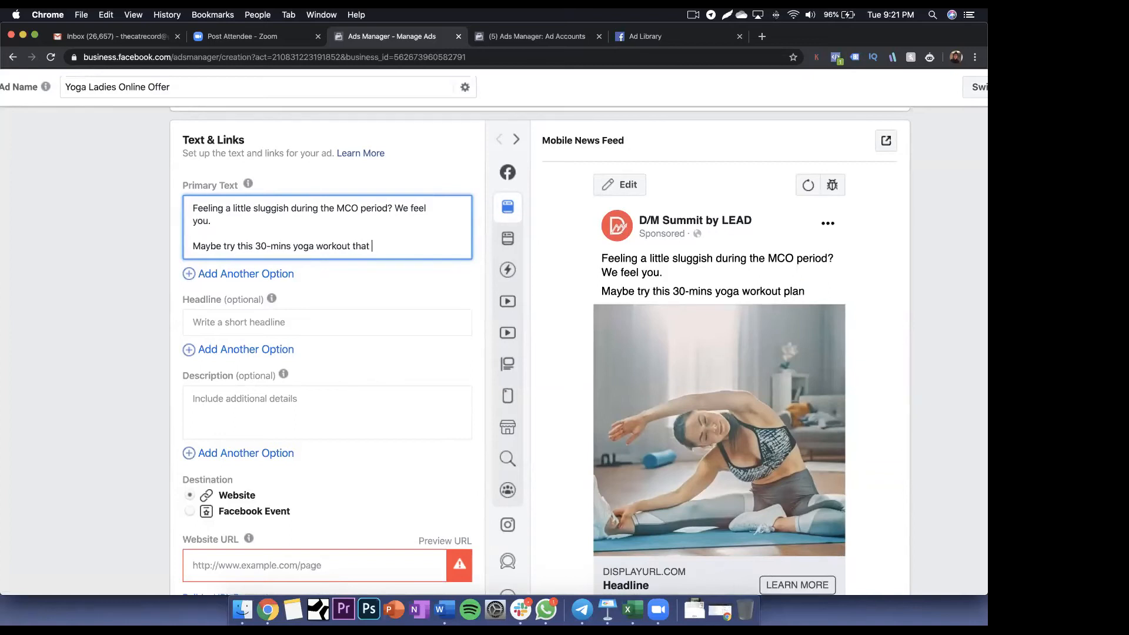
key("BackSpace")
key("BackSpace")
key("BackSpace")
type("you")
key("BackSpace")
key("BackSpace")
key("BackSpace")
key("BackSpace")
type("you can do from home now")
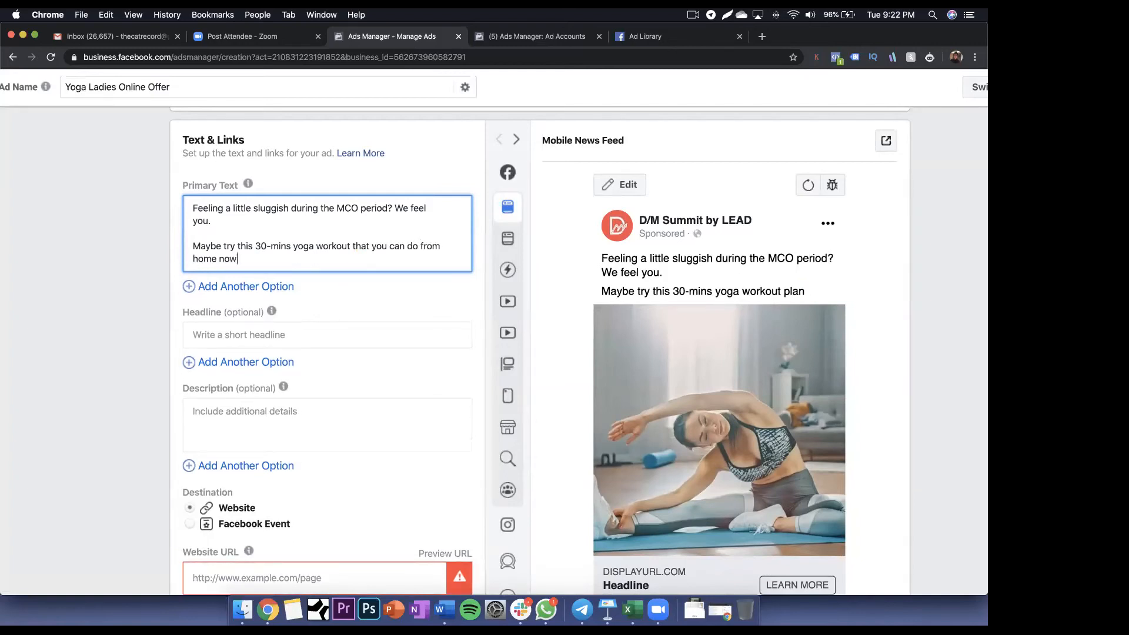
type(". Evn")
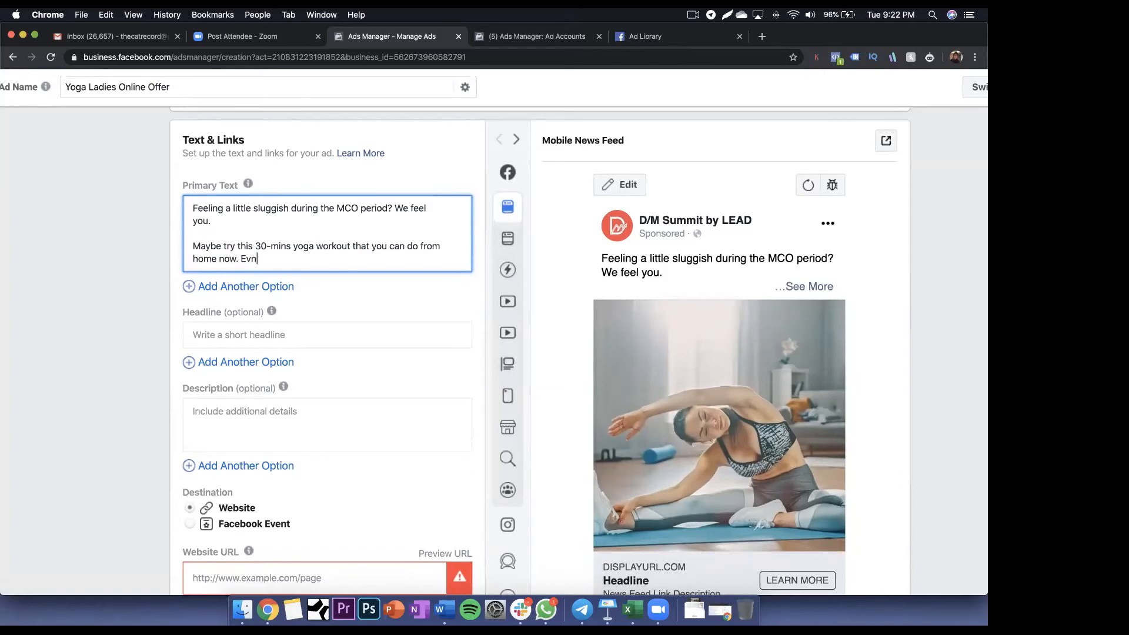
Add a sentence saying a well-known personality 'does exactly the same thing', then select the whole text
key("BackSpace")
type("en Jordo")
key("BackSpace")
type("am")
key("BackSpace")
type("n Yeoh")
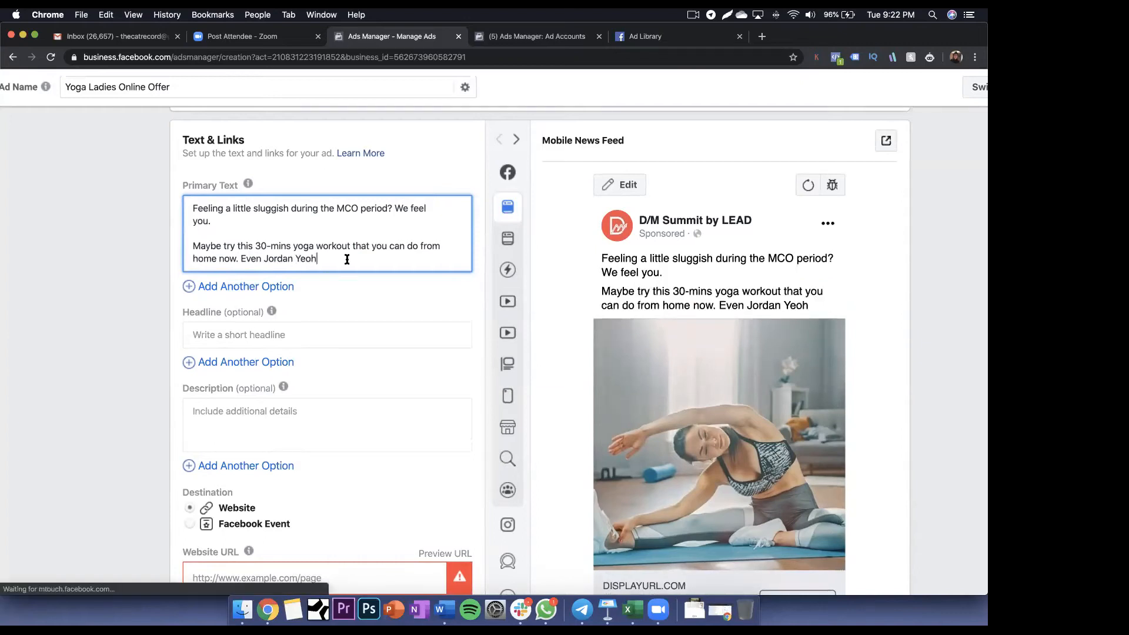
type(" does exactly the same thing.")
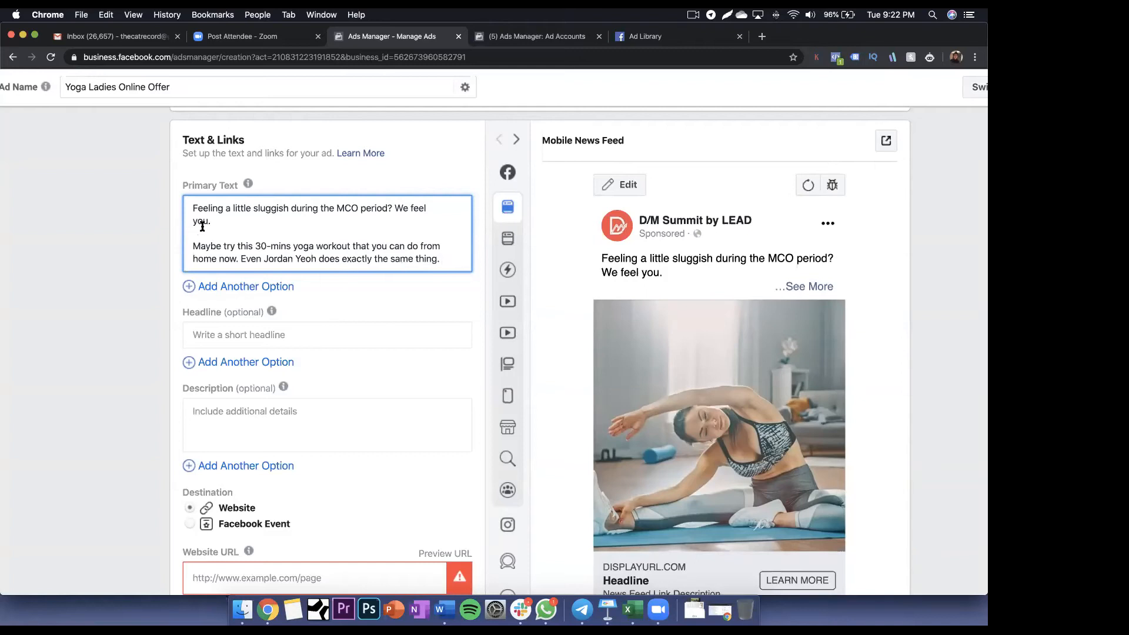
left_click_drag(191, 205, 428, 268)
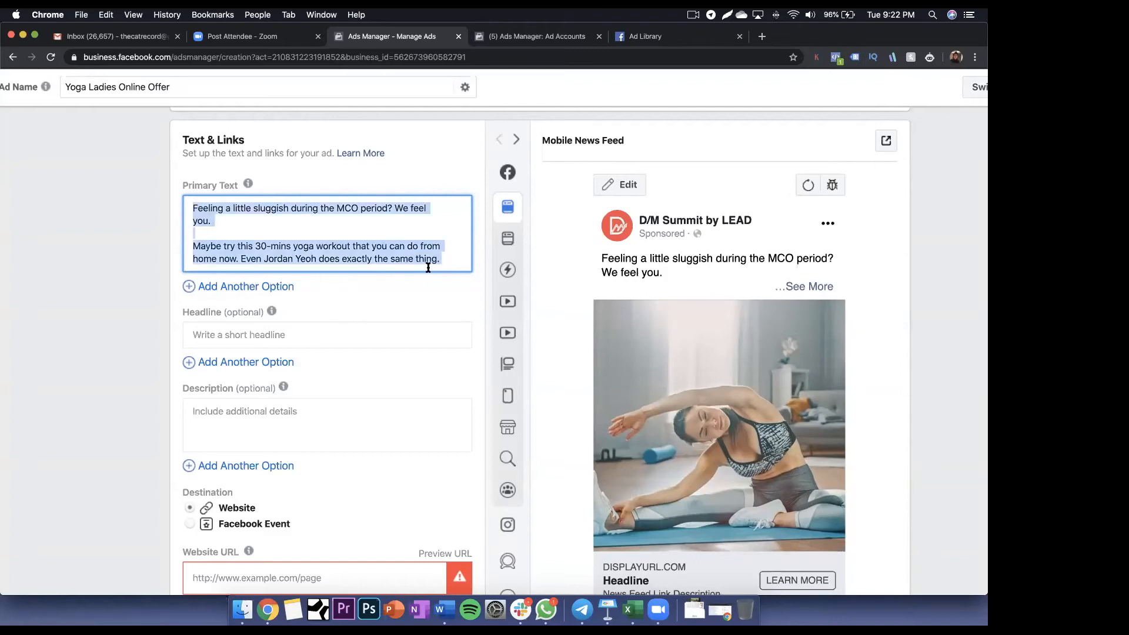
Draft the ad headline, replacing the first attempt with '30-Mins Workout'
scroll(409, 318, "down", 2)
left_click(373, 254)
left_click(364, 273)
scroll(406, 247, "down", 1)
scroll(554, 287, "down", 1)
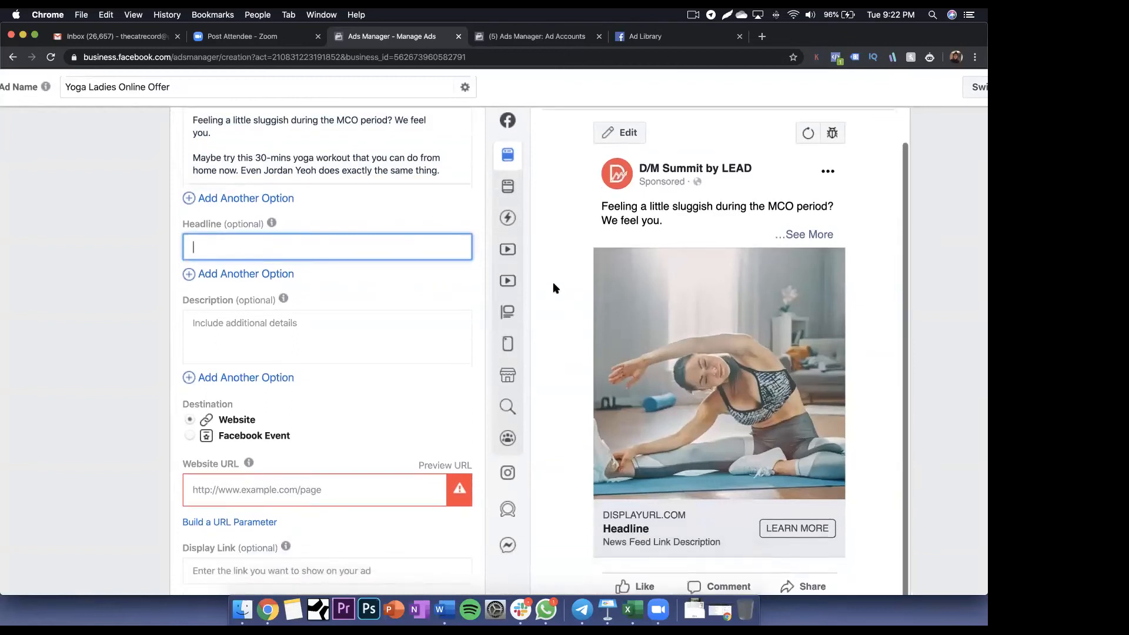
scroll(471, 288, "down", 3)
scroll(576, 302, "up", 1)
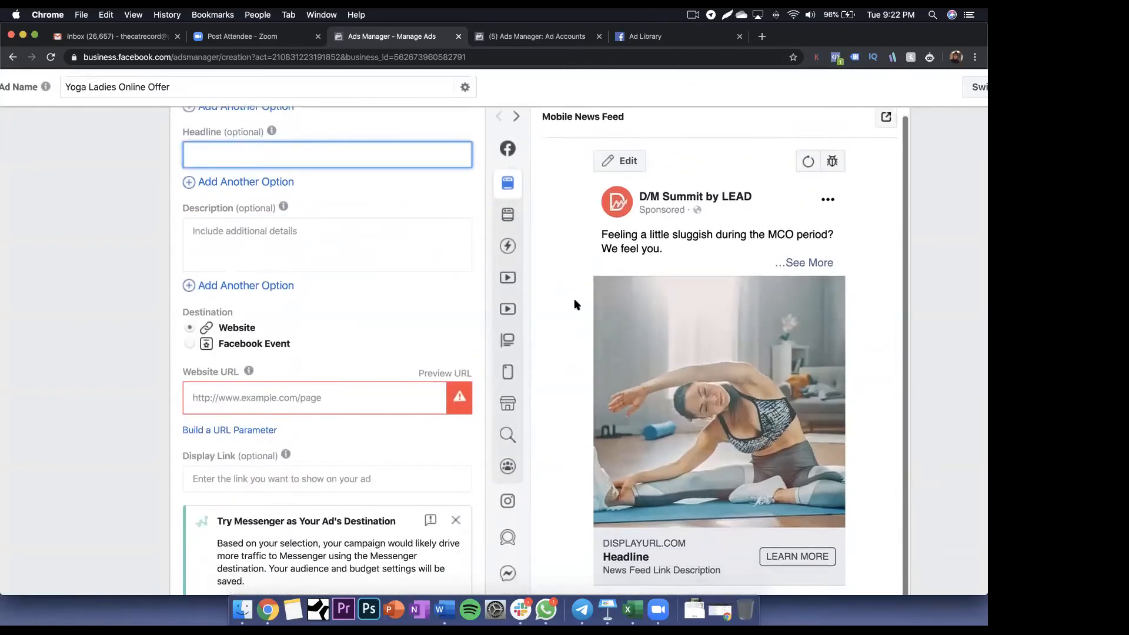
scroll(576, 308, "down", 1)
scroll(326, 204, "up", 1)
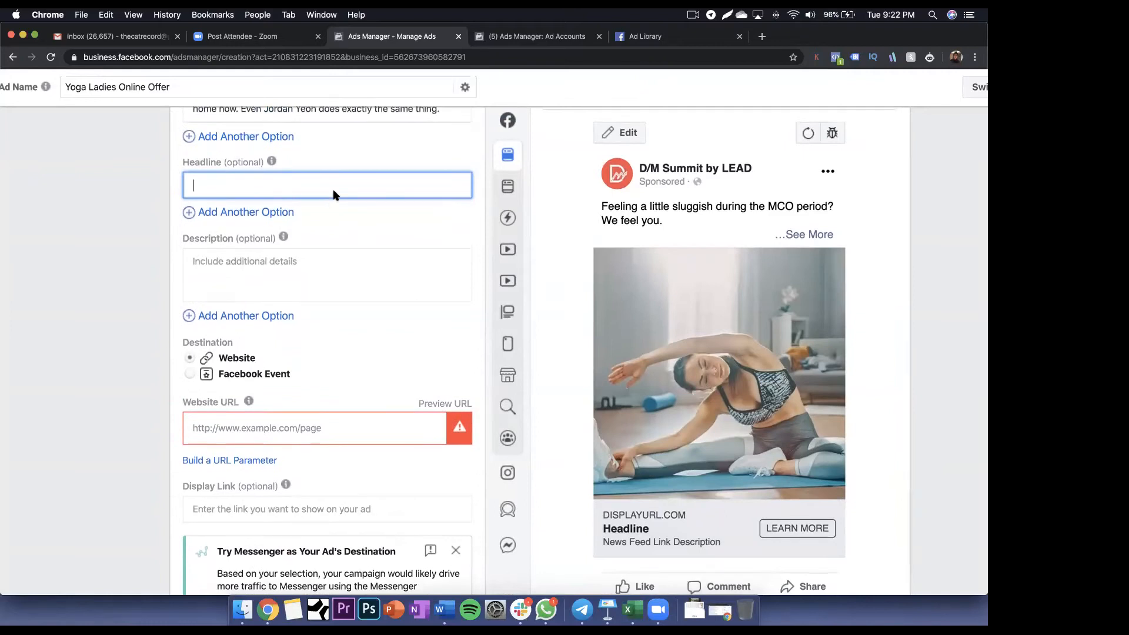
type("Free 30")
triple_click(322, 185)
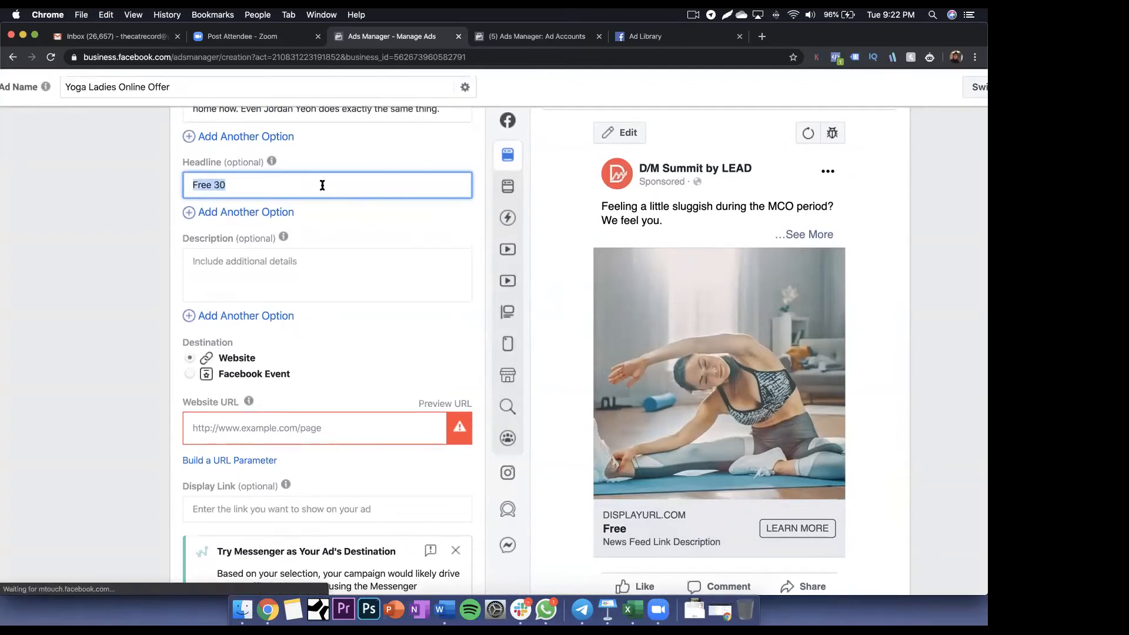
type("30-Mins Work")
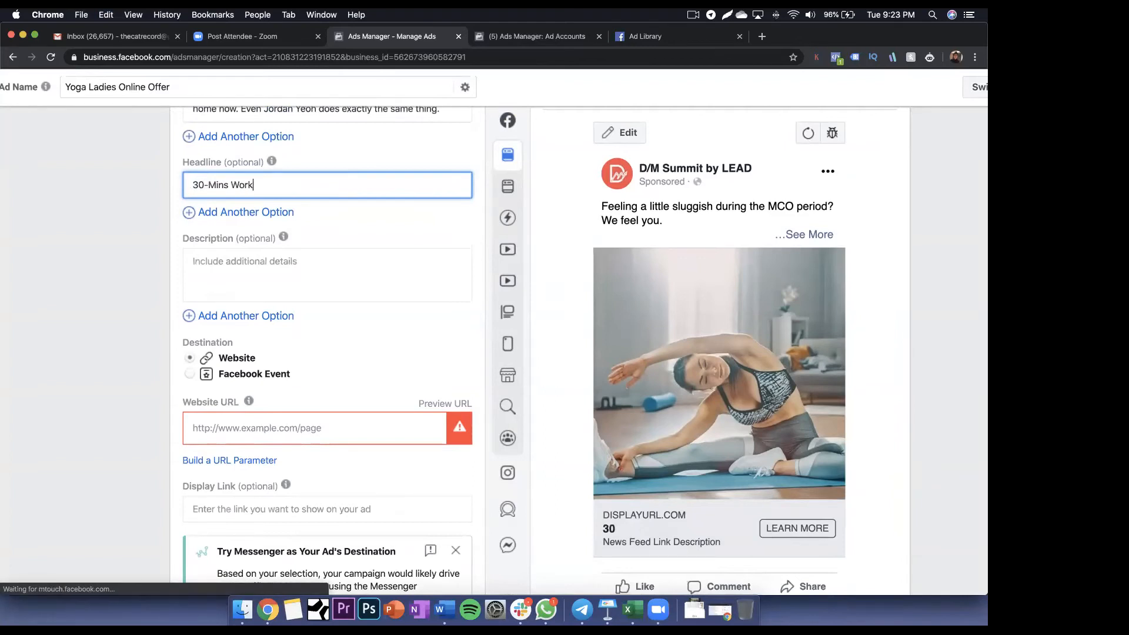
type("out")
Reword the headline to 'Free: 30-Mins Yoga Home Routine'
double_click(234, 185)
key("BackSpace")
type("Yoga Routine")
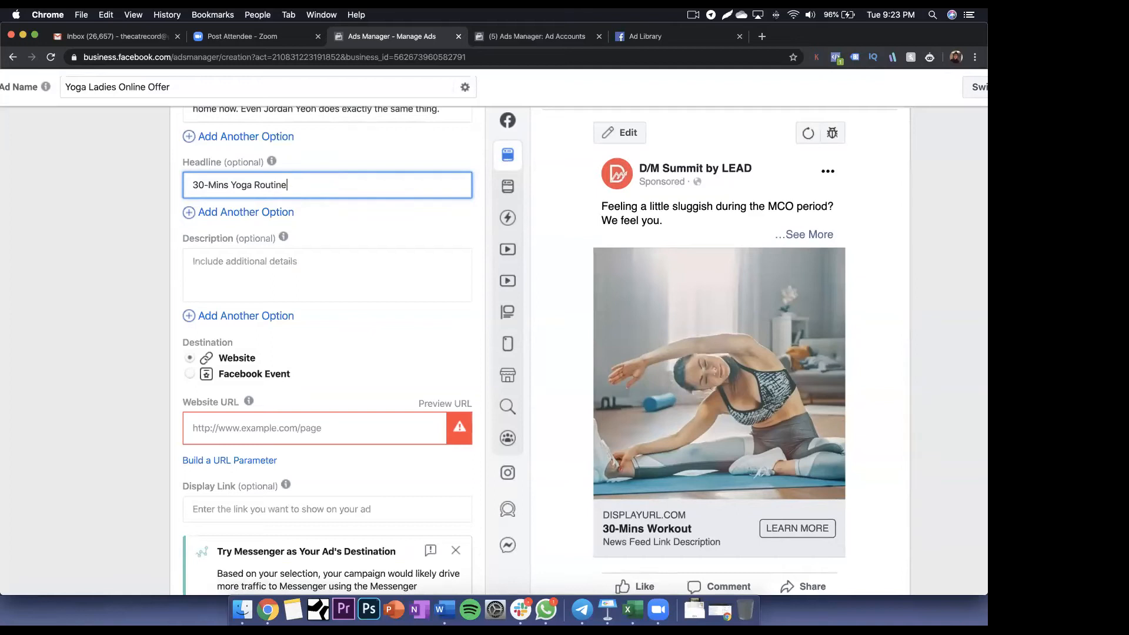
type(" (For Home)")
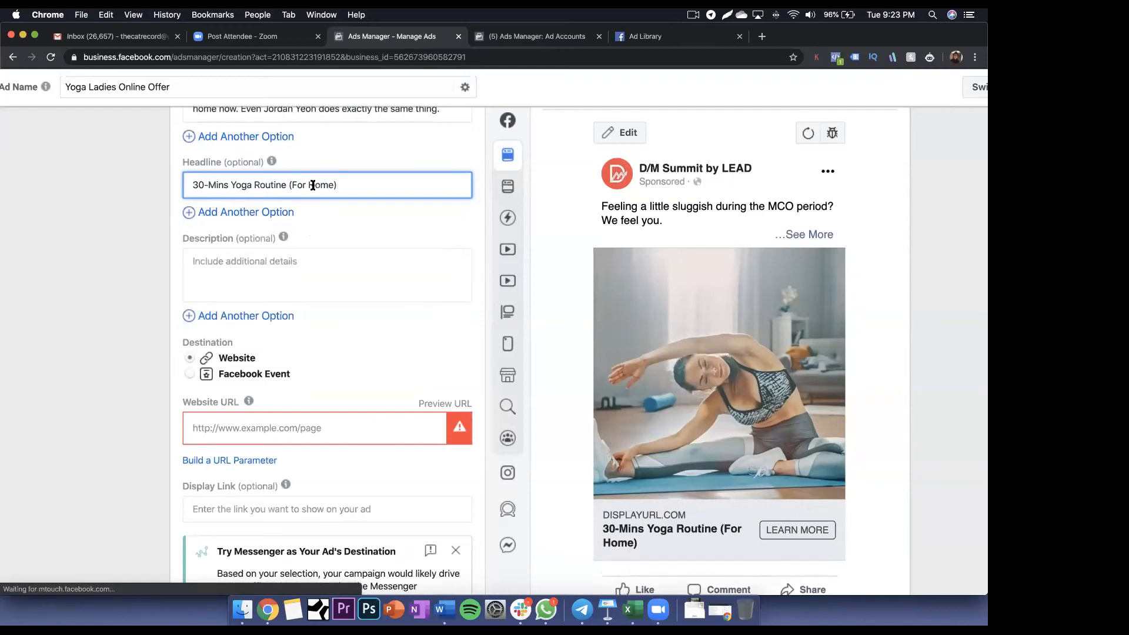
left_click_drag(287, 185, 395, 187)
key("BackSpace")
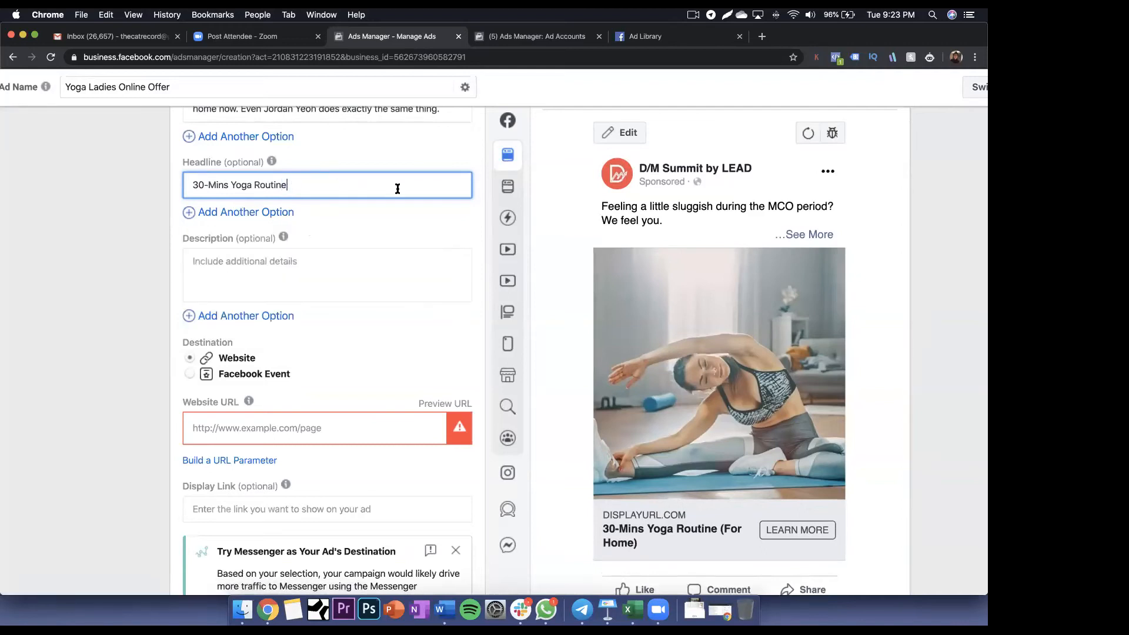
left_click(207, 187)
key("BackSpace")
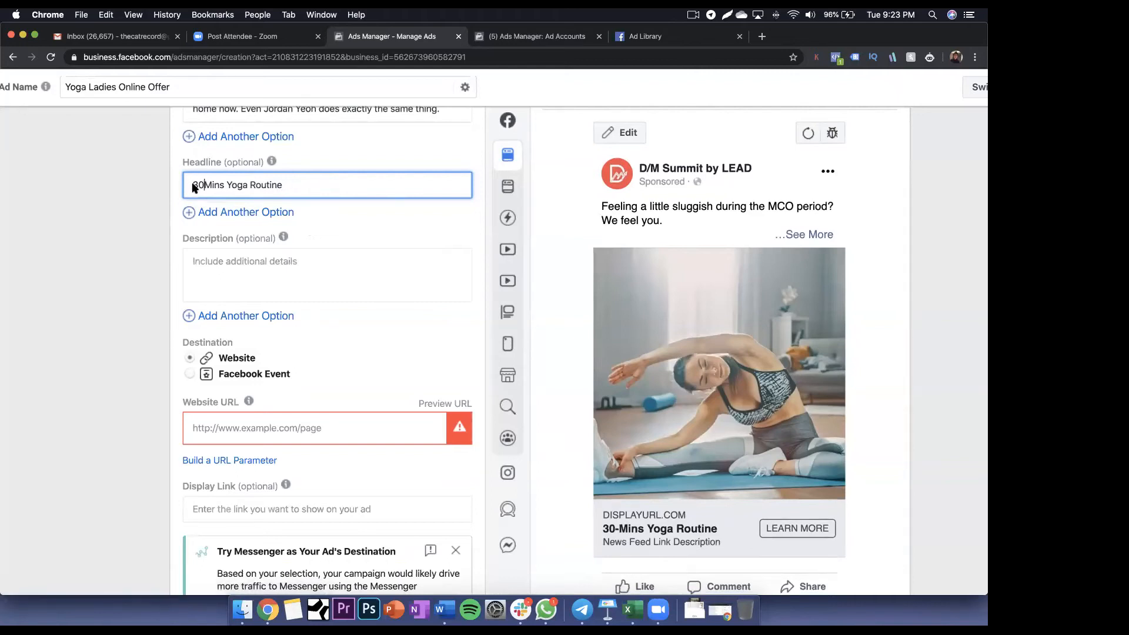
left_click(194, 186)
type("Free:")
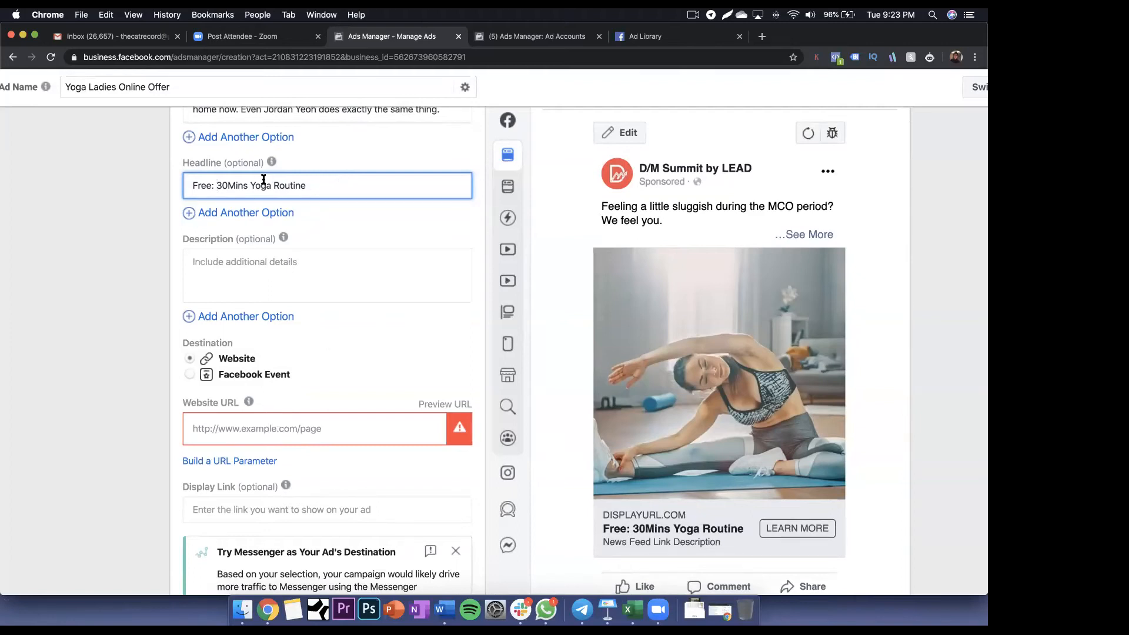
left_click(228, 186)
type("-")
left_click(278, 186)
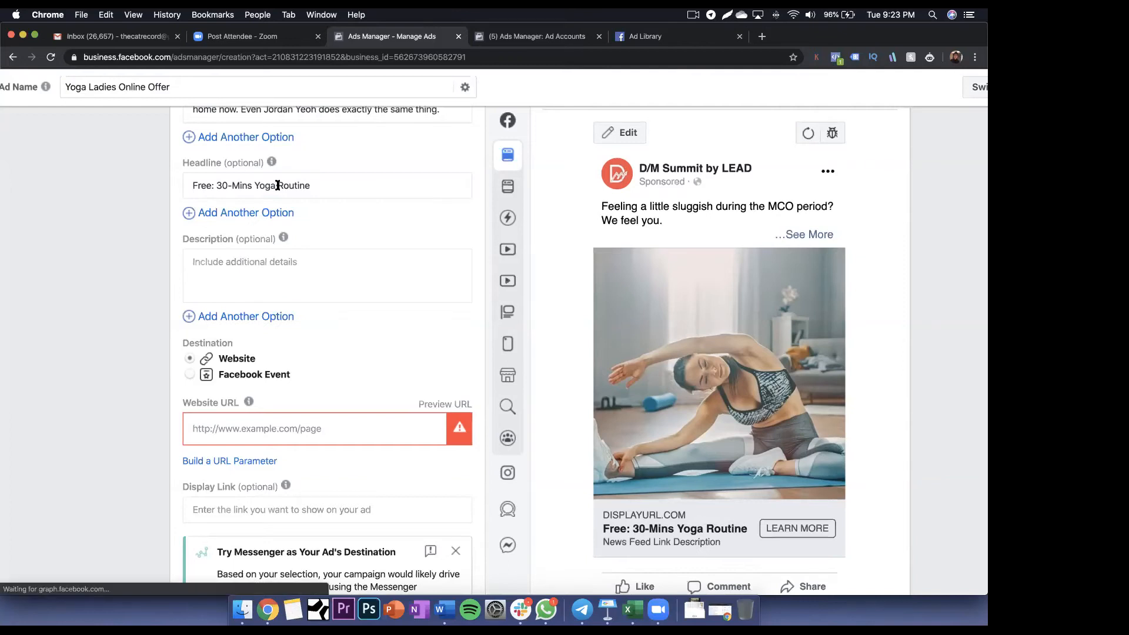
left_click(278, 185)
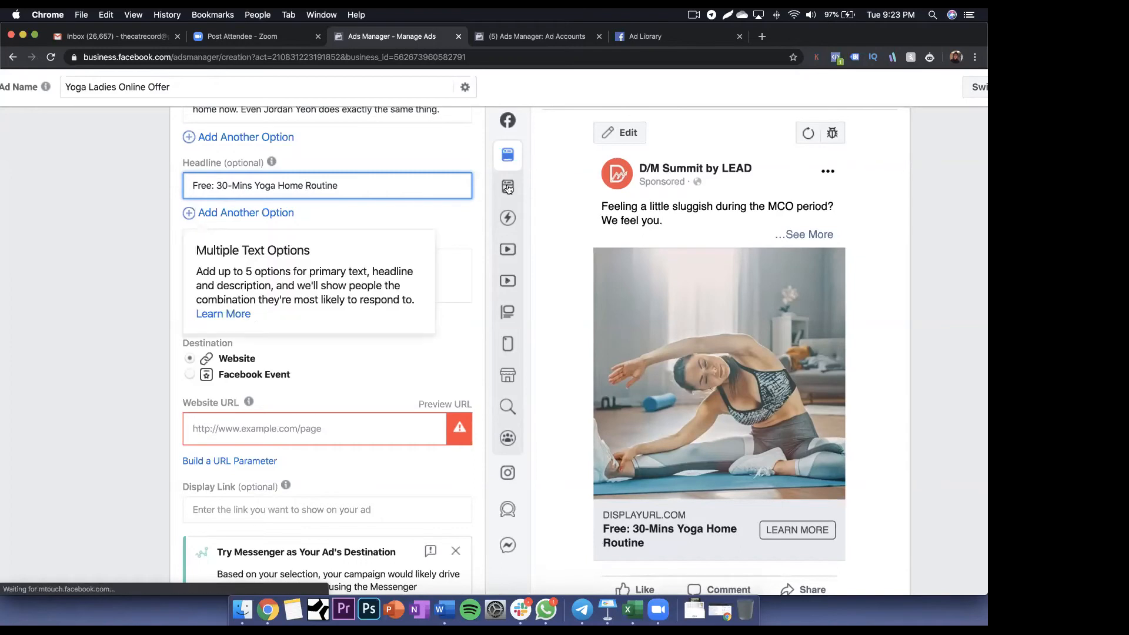
Preview the ad in the Desktop News Feed placement
mouse_move(509, 188)
left_click(573, 188)
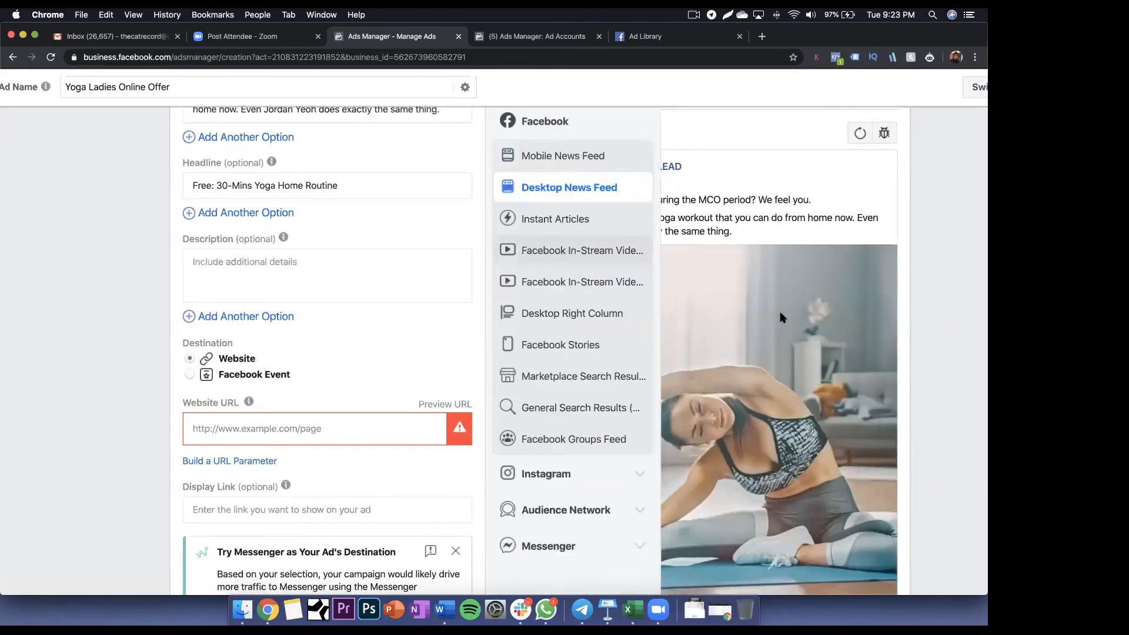
scroll(609, 283, "down", 3)
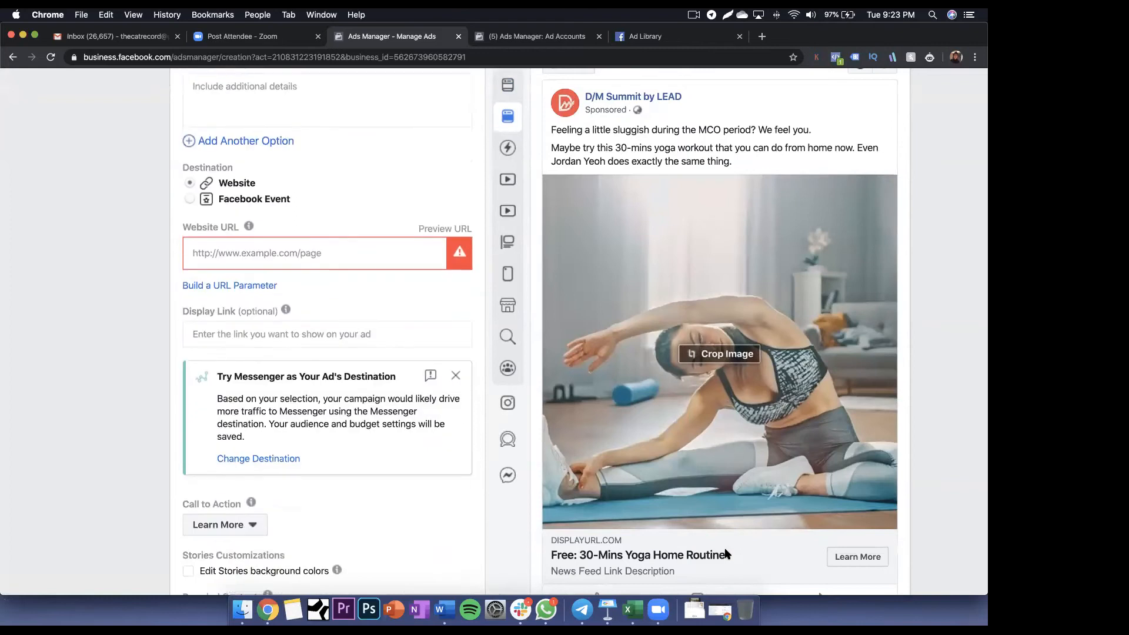
scroll(753, 517, "down", 1)
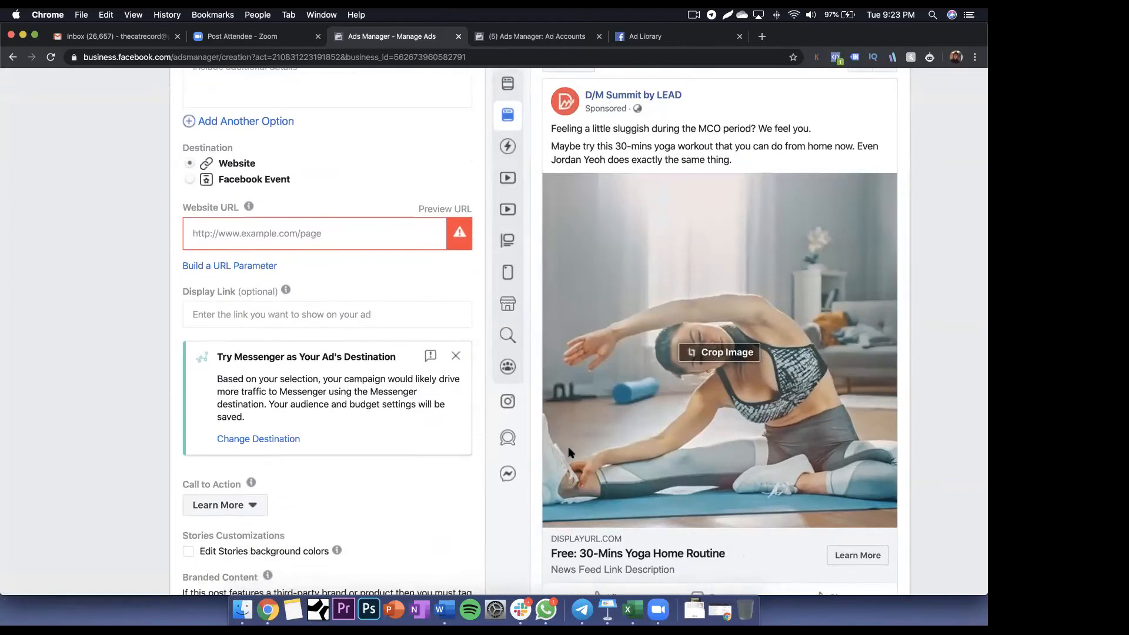
scroll(294, 212, "up", 2)
scroll(248, 188, "up", 1)
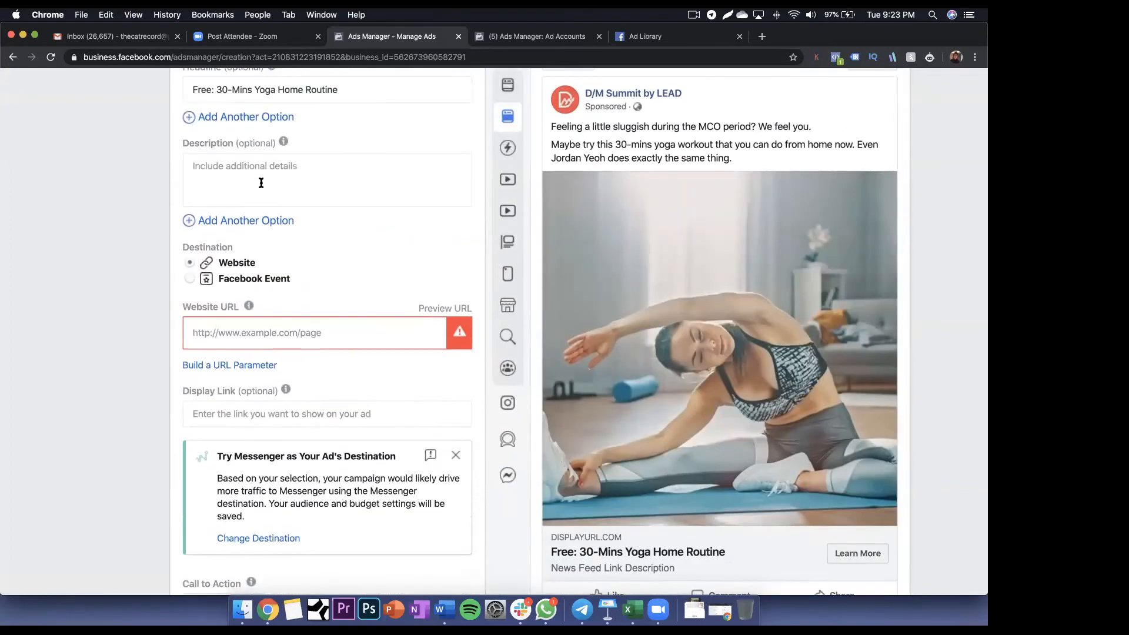
Type the description 'This exact workout is done by people such as', the person's name, then 'and'
left_click(279, 193)
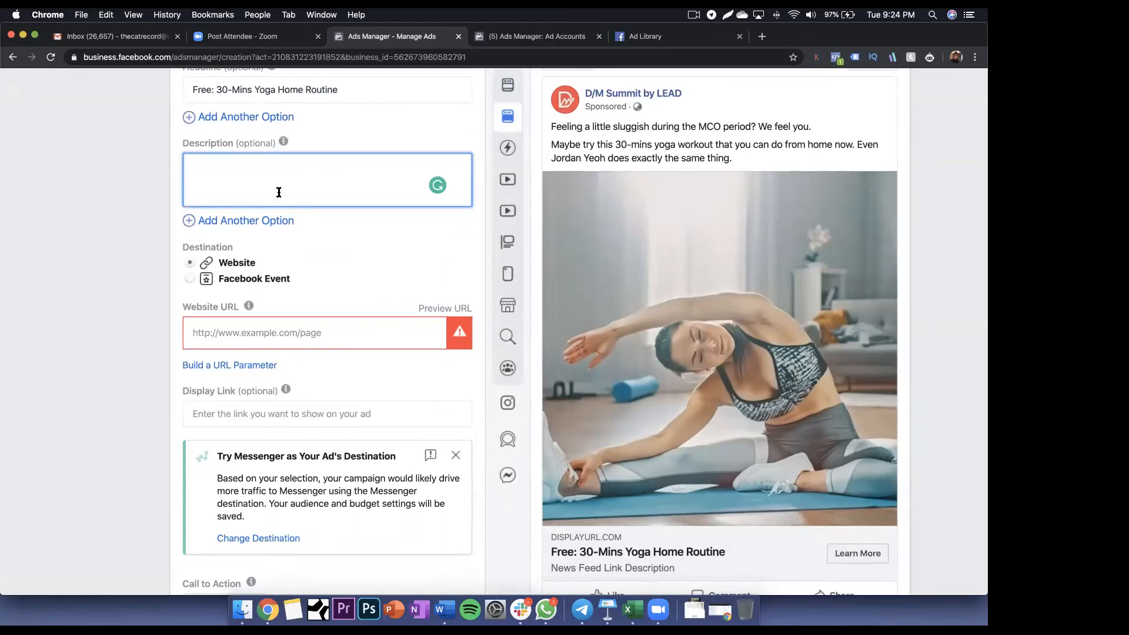
type("Done my ce")
key("BackSpace")
key("BackSpace")
key("BackSpace")
key("BackSpace")
key("super+a")
type("This exact w")
key("BackSpace")
type("workout is done by")
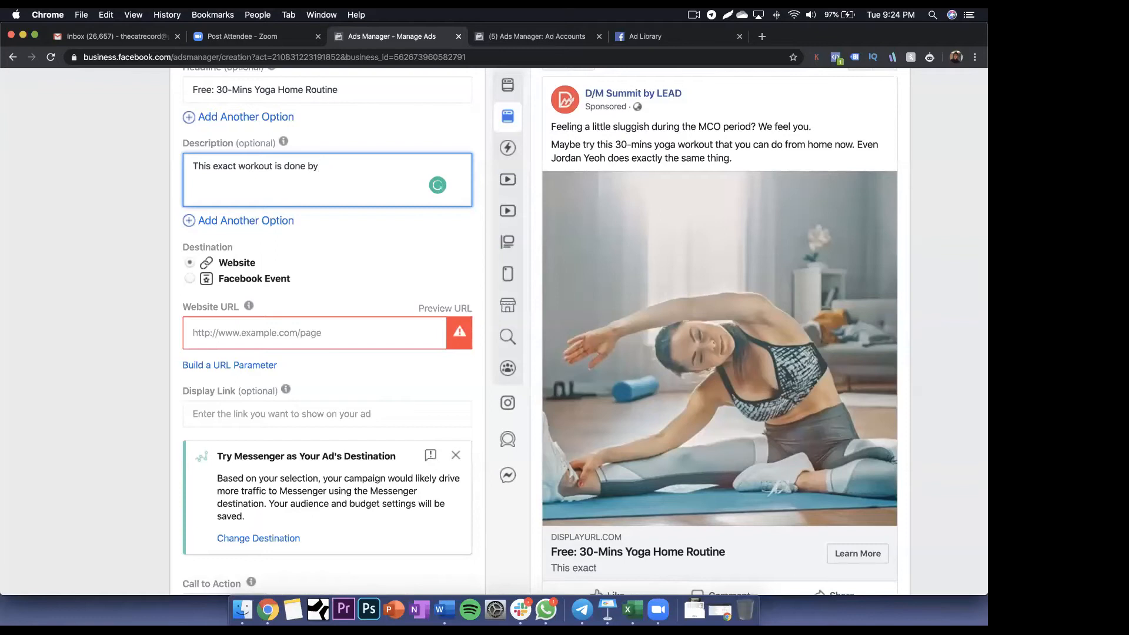
key("BackSpace")
key("BackSpace")
key("BackSpace")
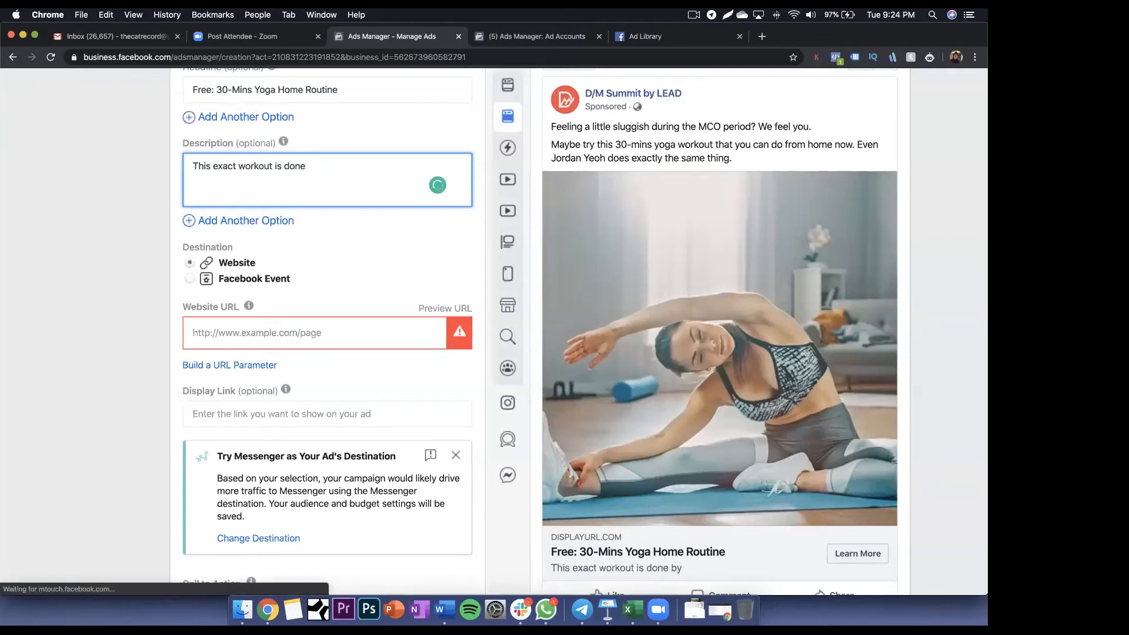
type("by people such as Jor")
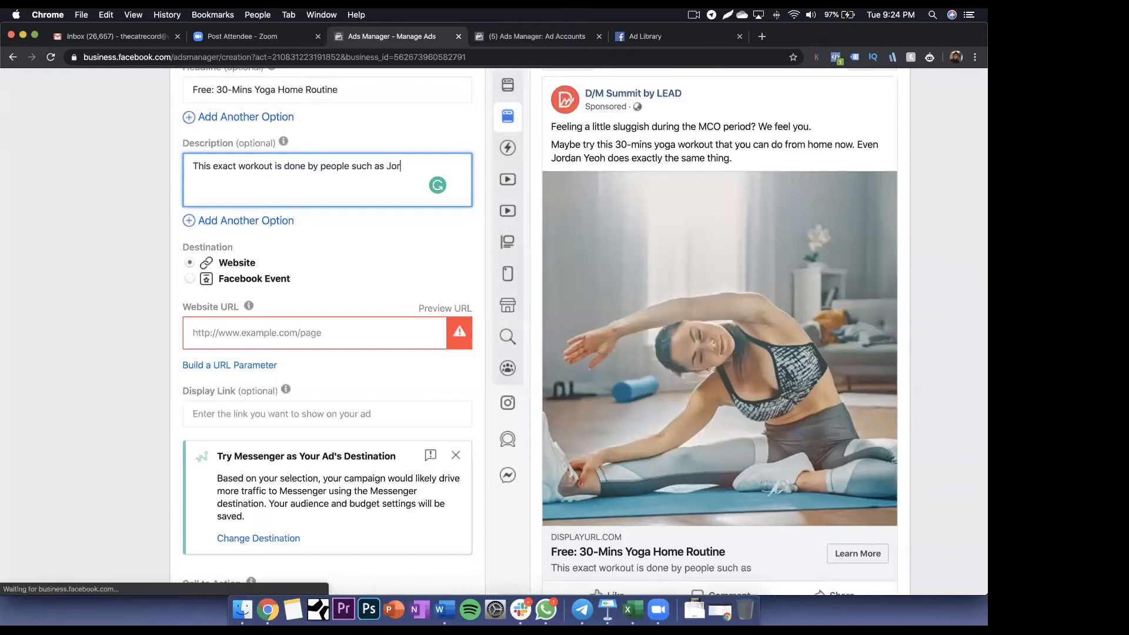
type("dan Yeoh ")
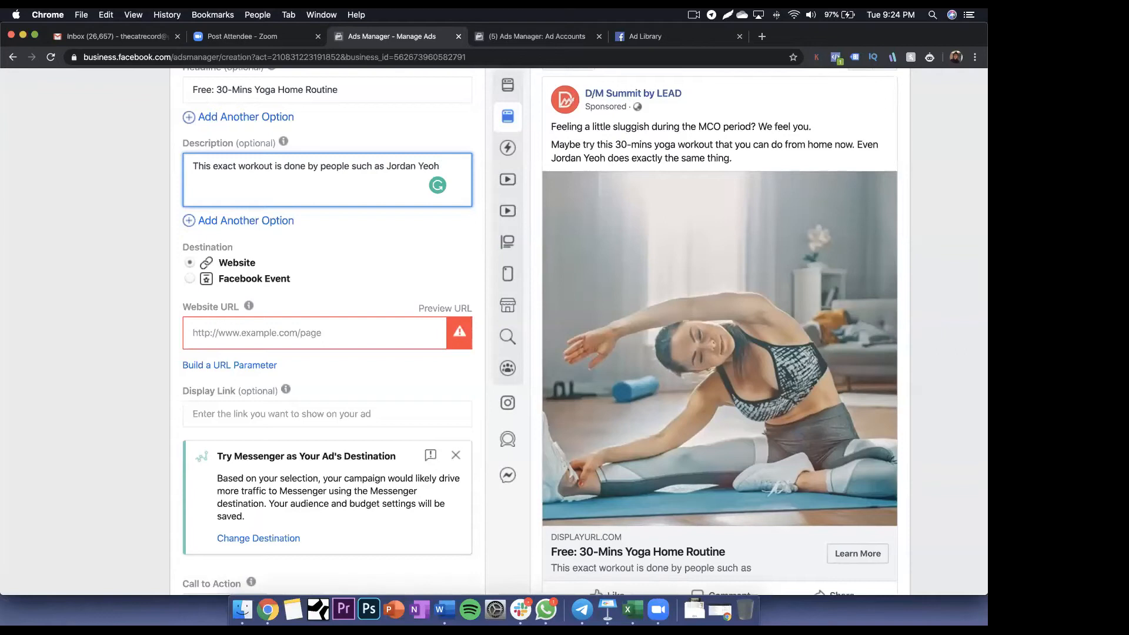
type("a")
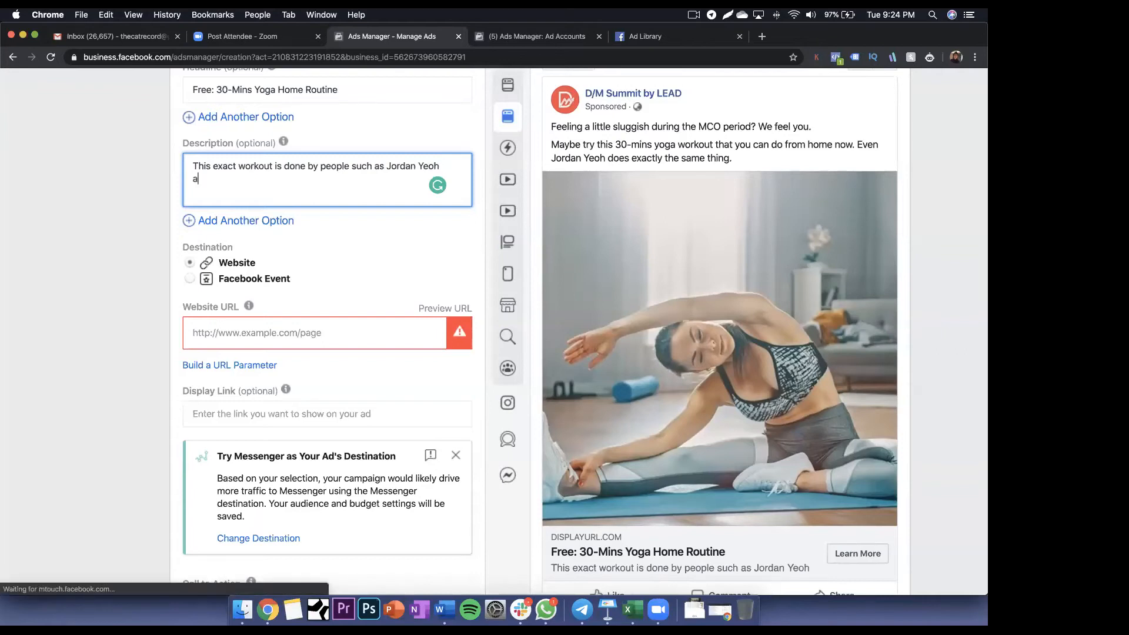
type("nd")
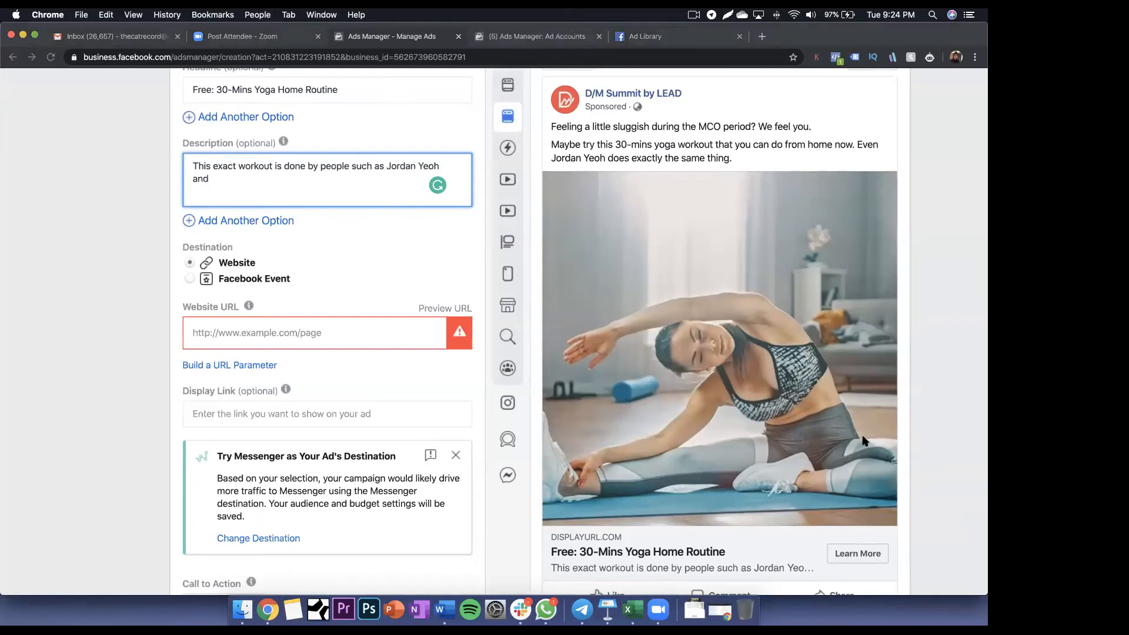
left_click(780, 466)
mouse_move(800, 529)
left_mouse_down()
mouse_move(814, 559)
mouse_move(819, 538)
mouse_move(814, 560)
mouse_move(790, 549)
left_mouse_up()
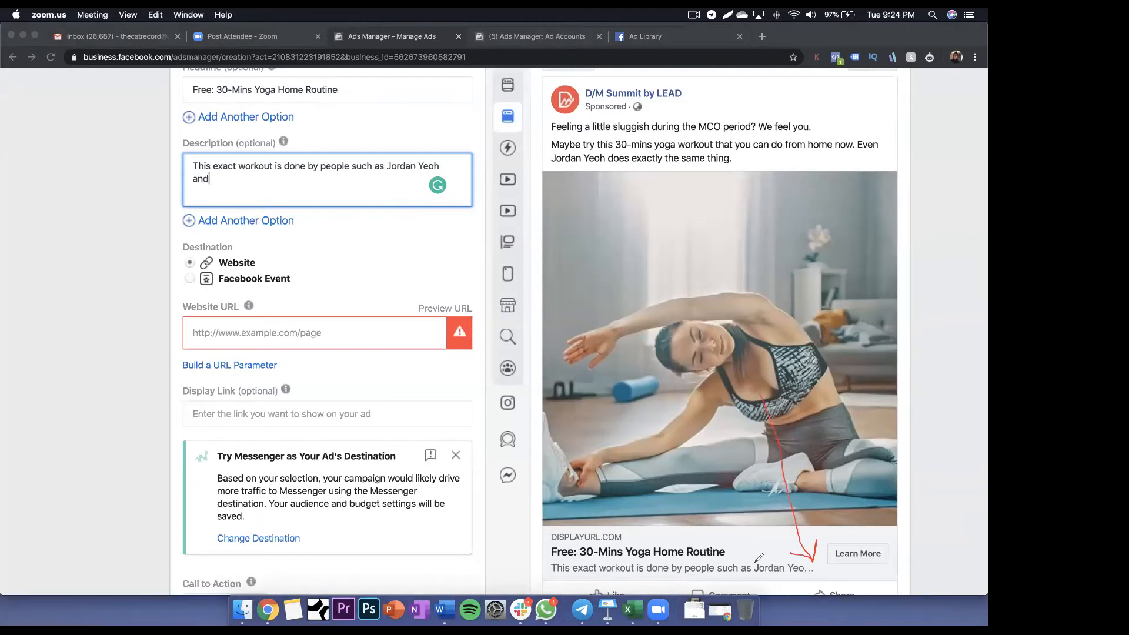
mouse_move(805, 576)
left_mouse_down()
mouse_move(795, 575)
mouse_move(815, 576)
left_mouse_up()
left_click_drag(809, 575, 818, 574)
left_click(397, 263)
Load gymbuffboys.digitalkit.org/onlineprogram in a new tab and copy its address
scroll(341, 264, "down", 3)
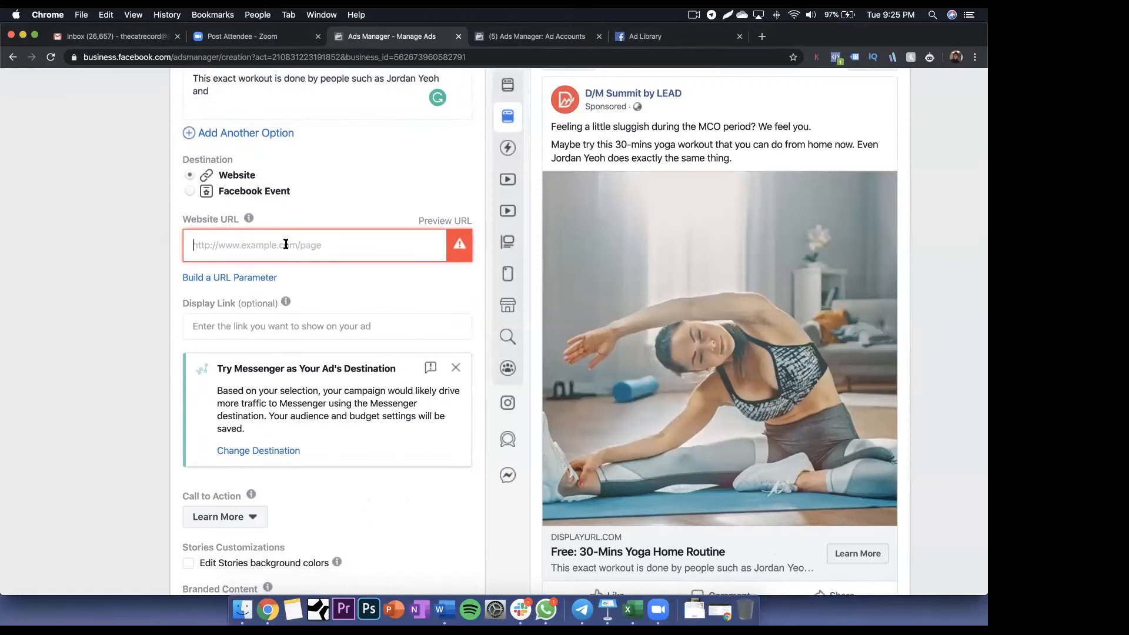
left_click(762, 36)
type("gym")
key("Return")
left_click(421, 57)
key("super+c")
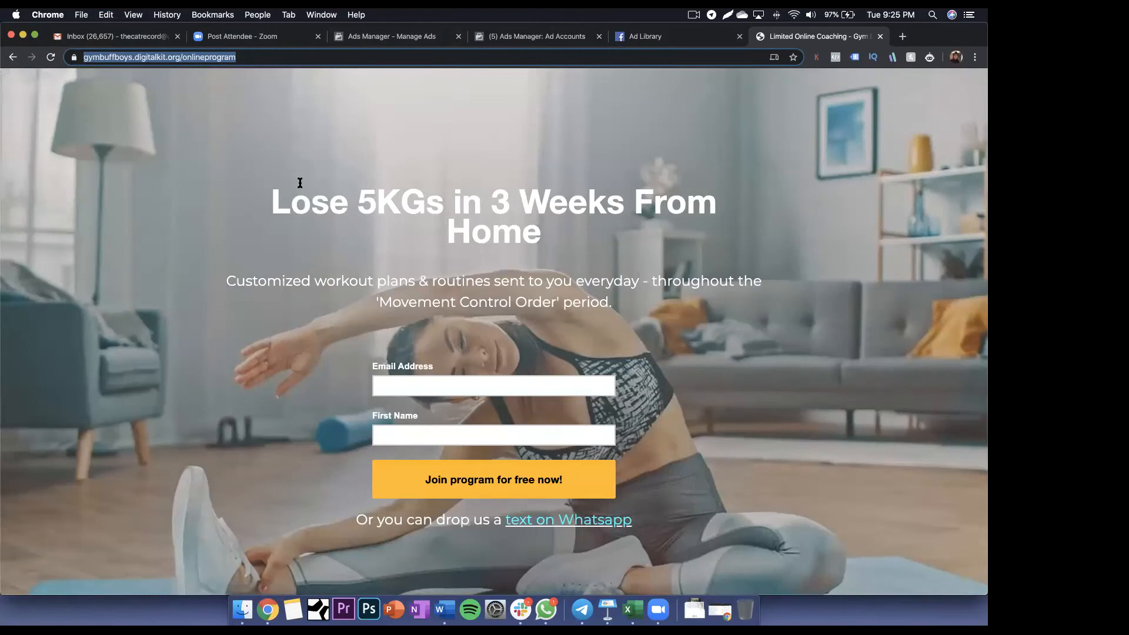
left_click_drag(300, 182, 630, 236)
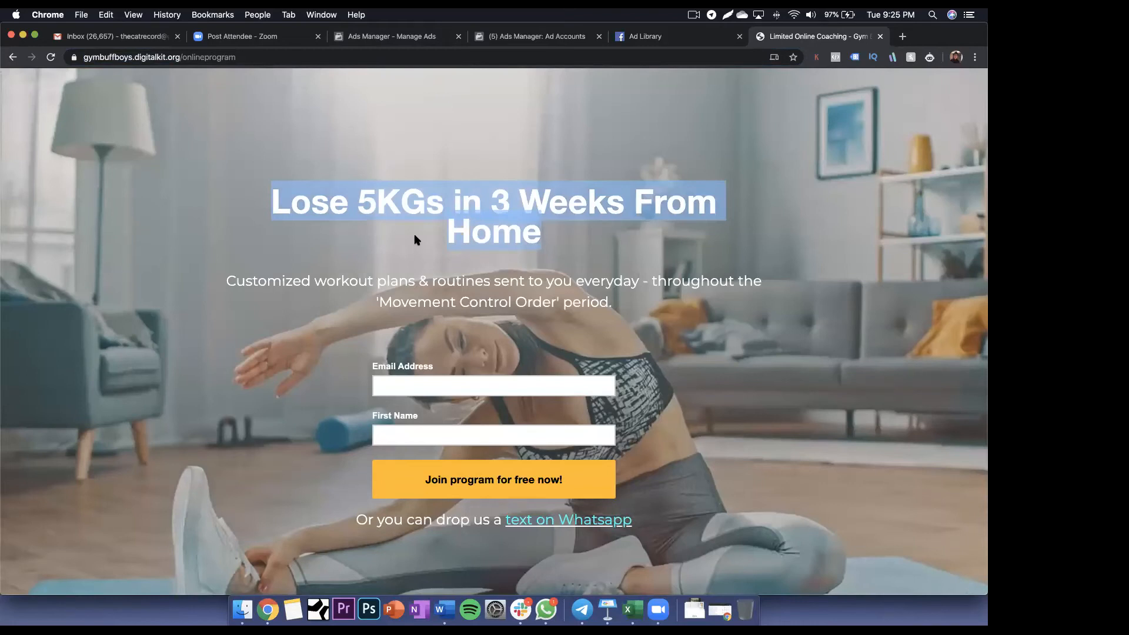
left_click(268, 248)
left_click_drag(270, 194, 666, 193)
left_click_drag(207, 281, 625, 309)
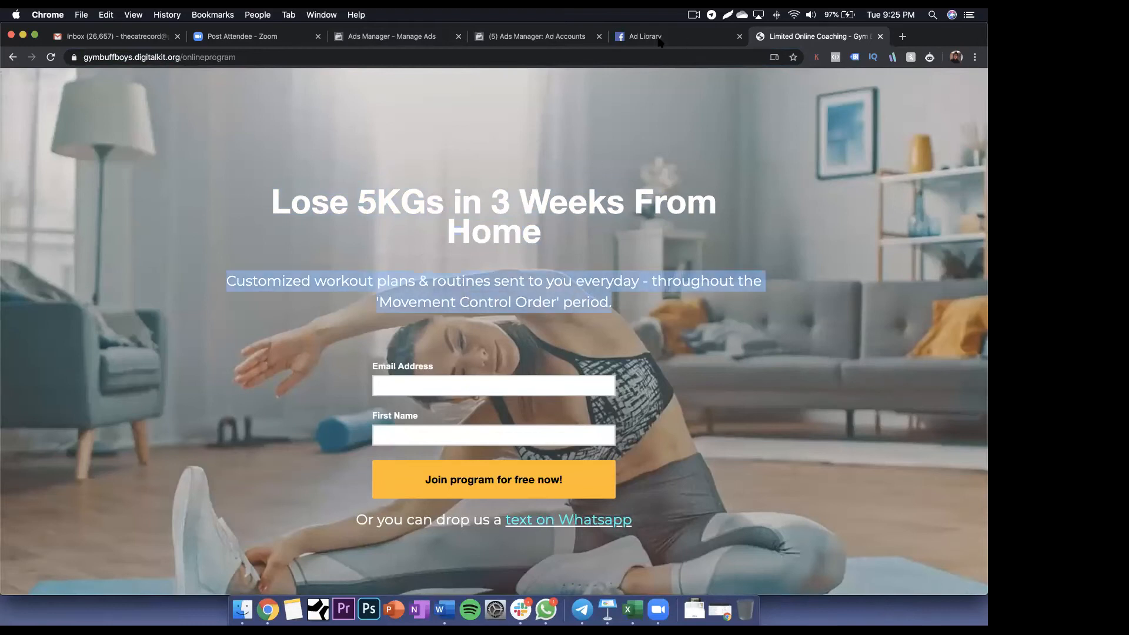
Paste the landing page address into the ad's Website URL field
left_click(385, 36)
left_click(266, 248)
key("super+v")
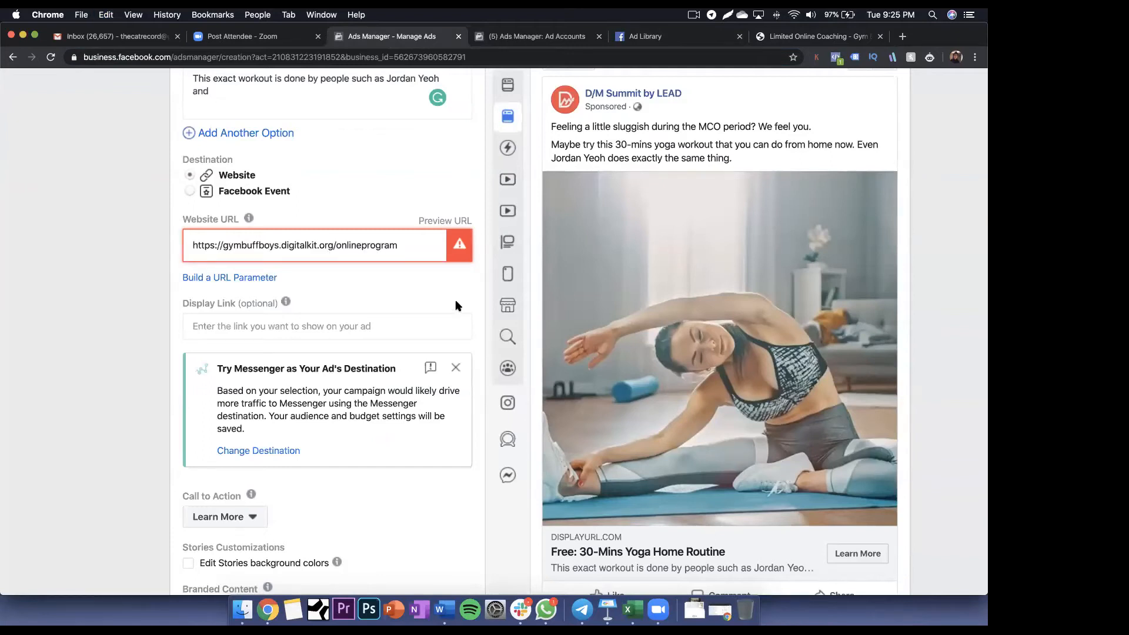
Validate the Website URL and confirm the Yoga Ladies Online Offer ad for publishing
left_click(384, 371)
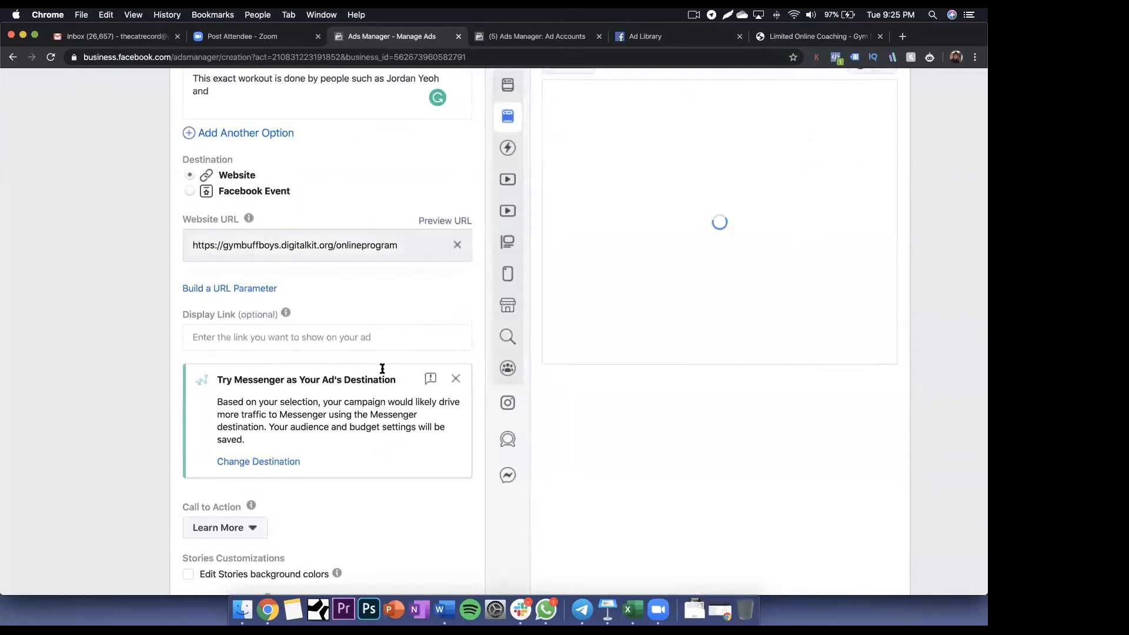
scroll(384, 371, "down", 2)
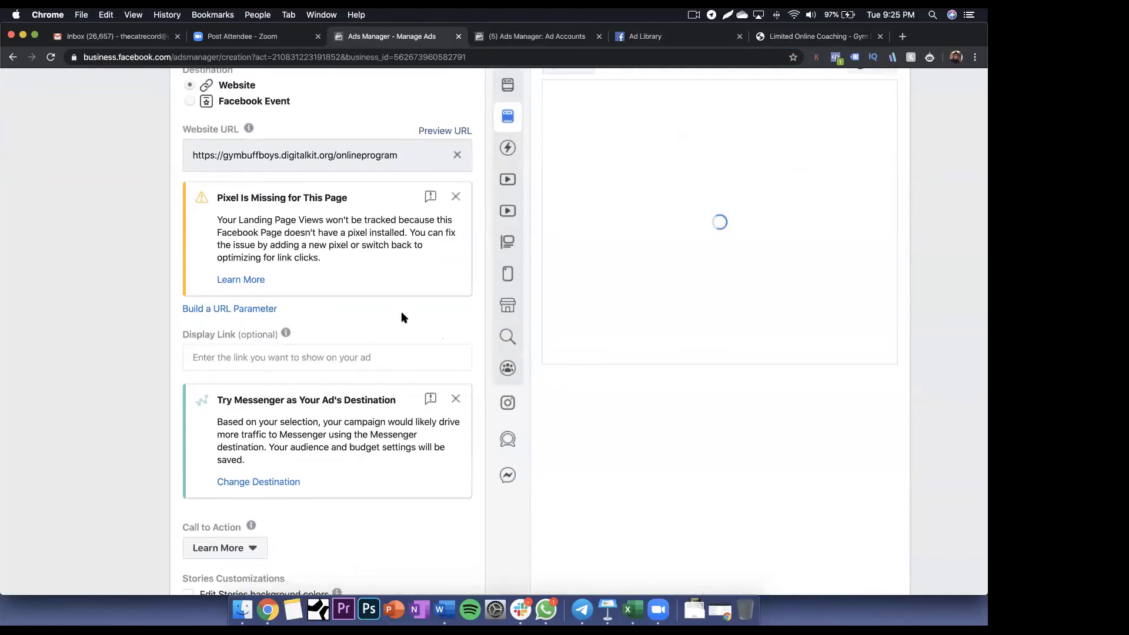
scroll(401, 318, "down", 3)
scroll(401, 318, "down", 5)
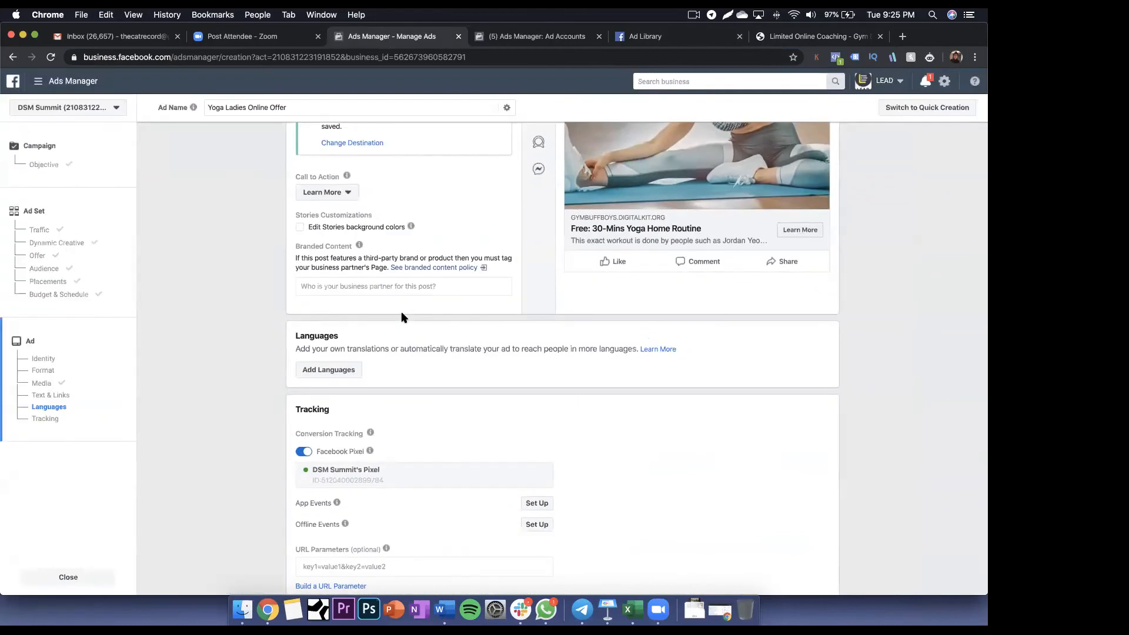
scroll(735, 206, "up", 4)
scroll(663, 217, "up", 2)
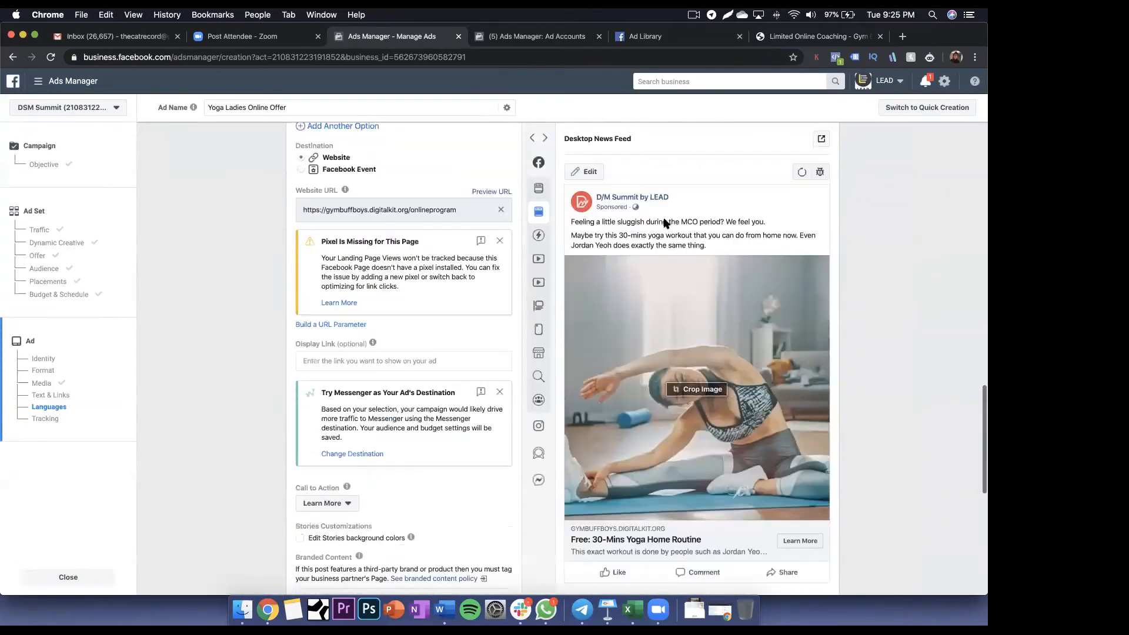
scroll(429, 402, "down", 3)
scroll(429, 402, "down", 6)
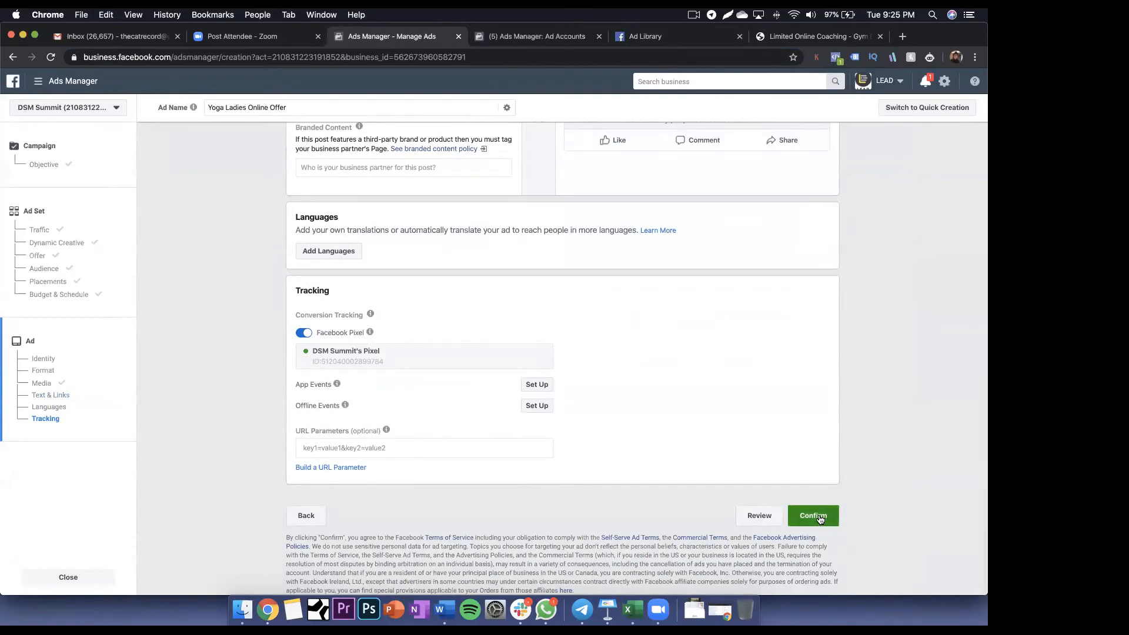
left_click(820, 517)
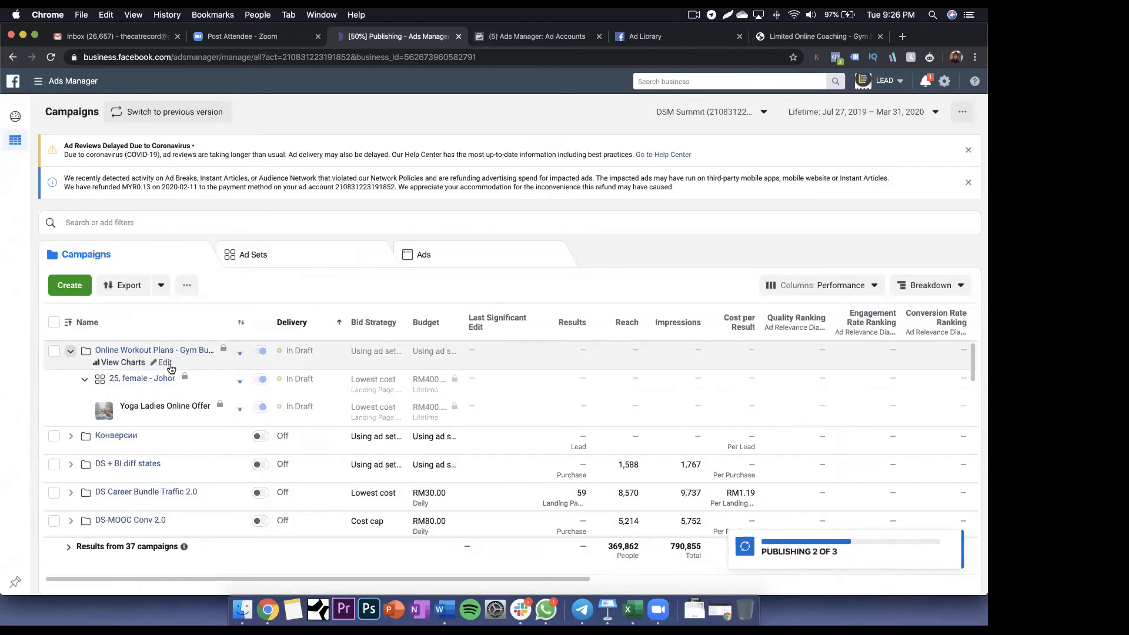
Select the Yoga Ladies Online Offer ad in the Ads tab and preview it
left_click(456, 256)
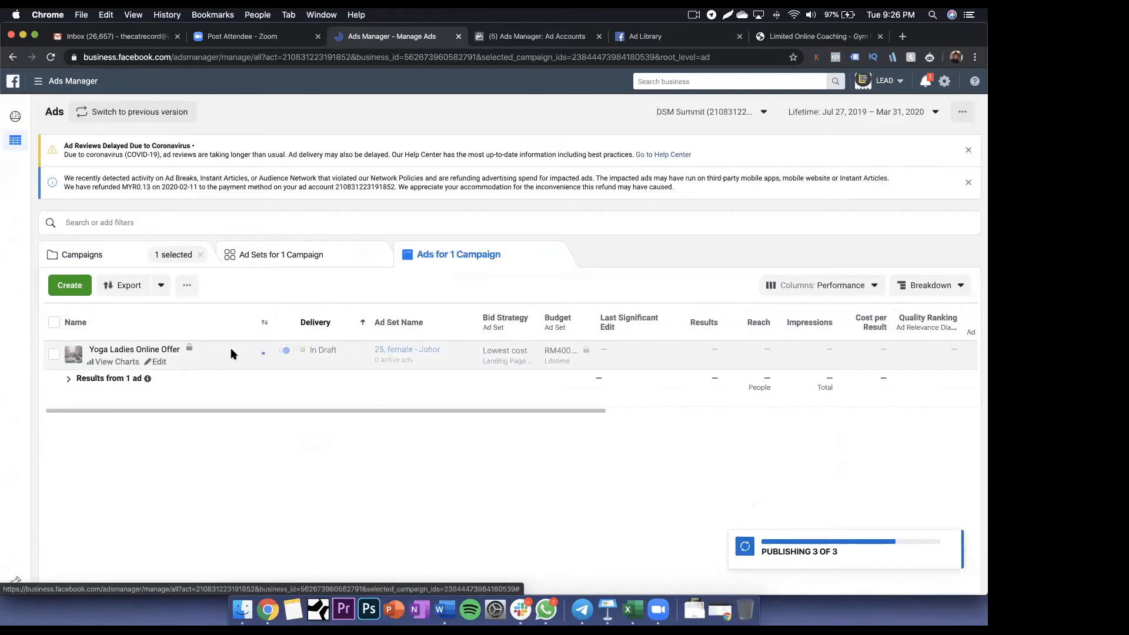
left_click(231, 347)
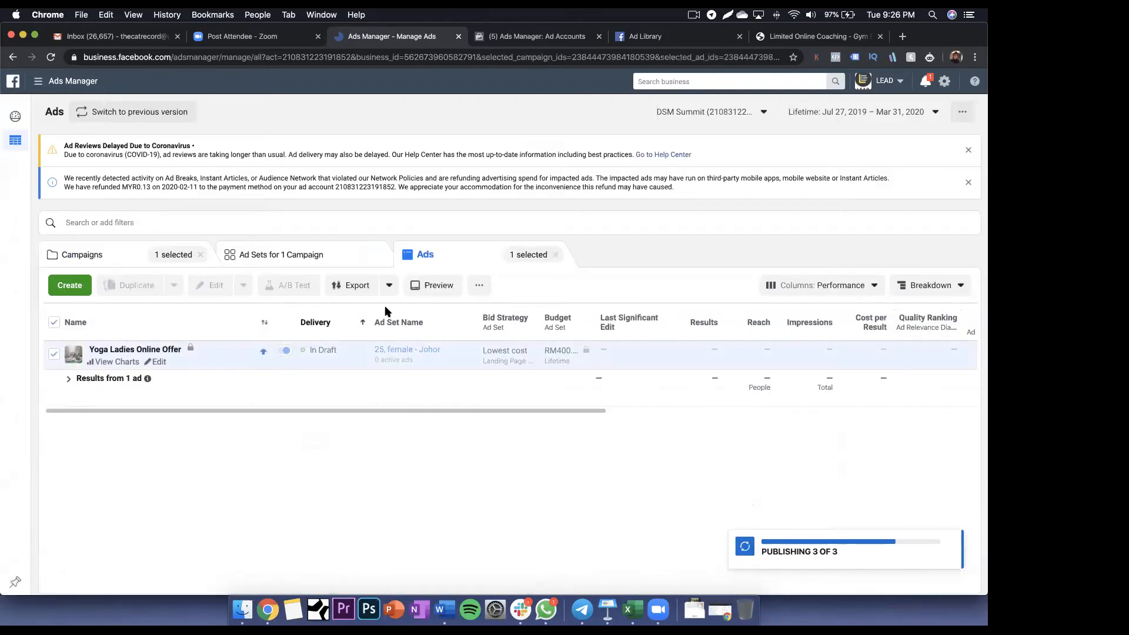
left_click(423, 291)
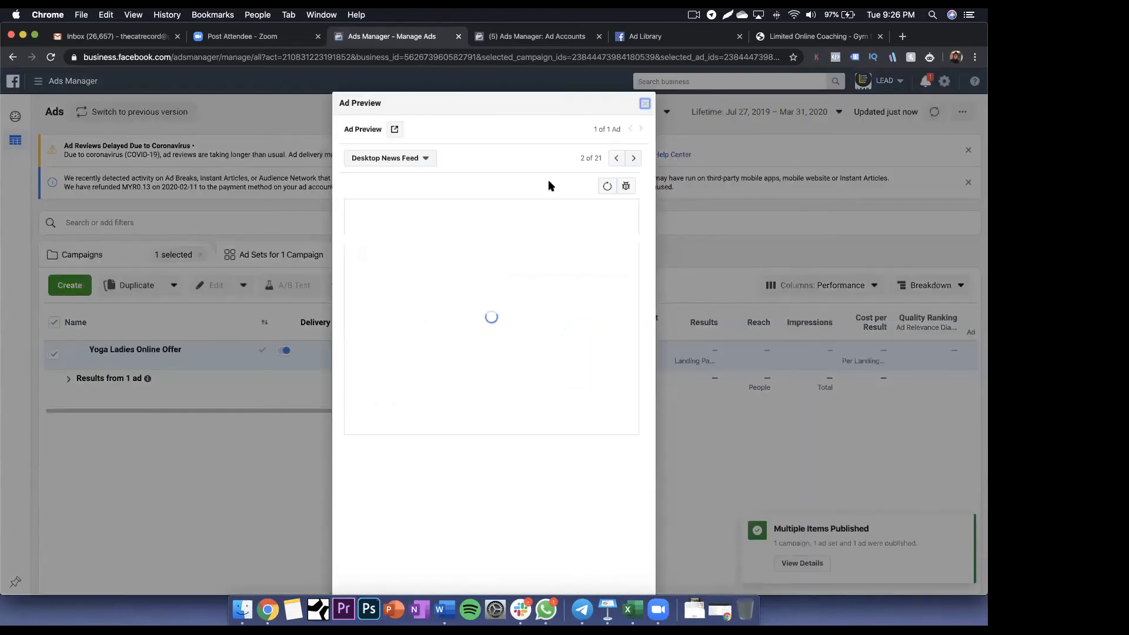
scroll(504, 326, "down", 2)
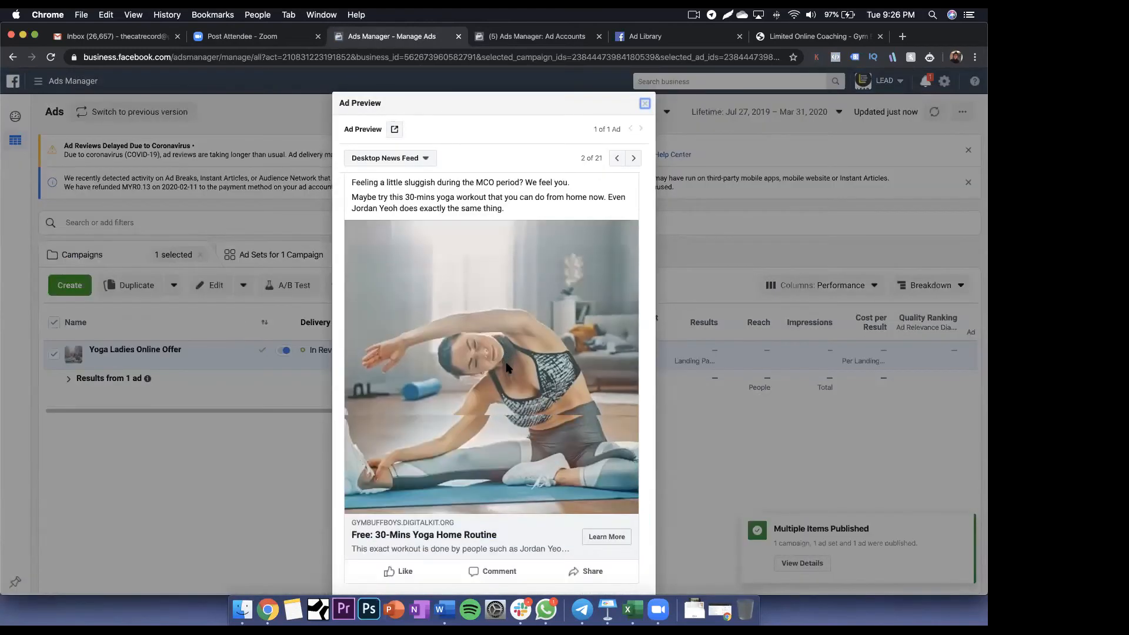
scroll(504, 376, "down", 2)
scroll(505, 376, "up", 5)
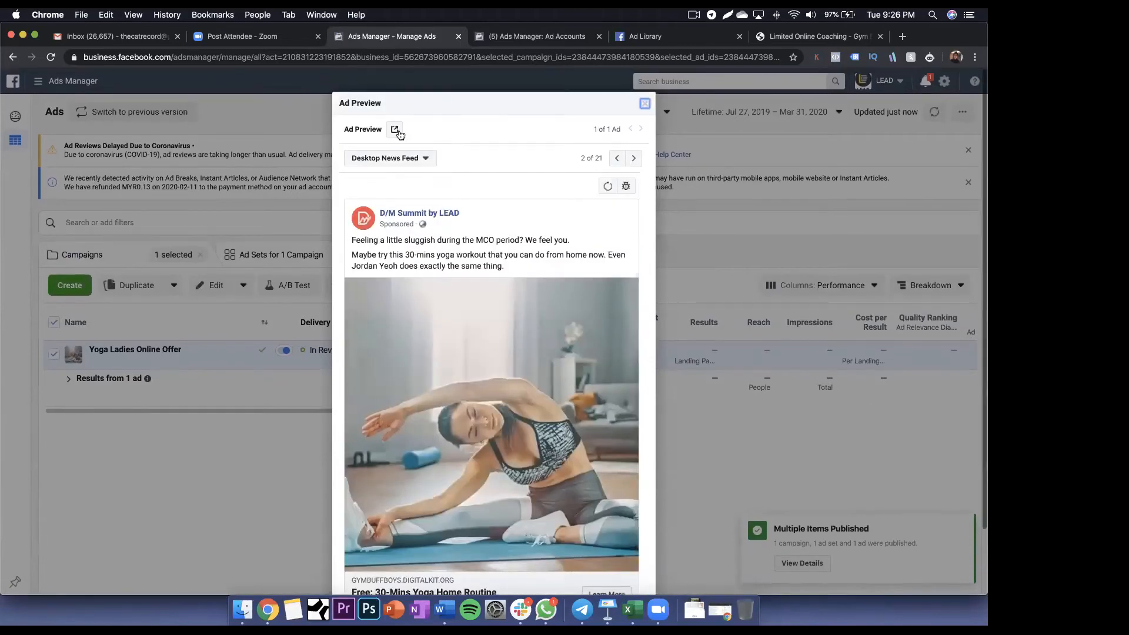
Open the ad as a Facebook Post with Comments and browse the live post
left_click(394, 129)
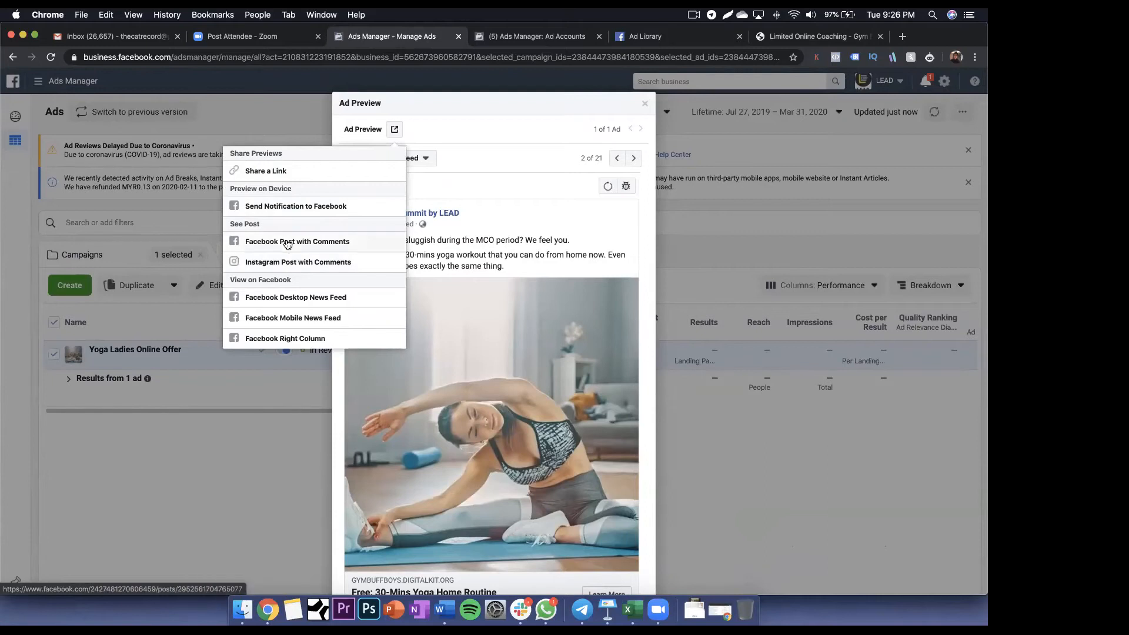
left_click(287, 242)
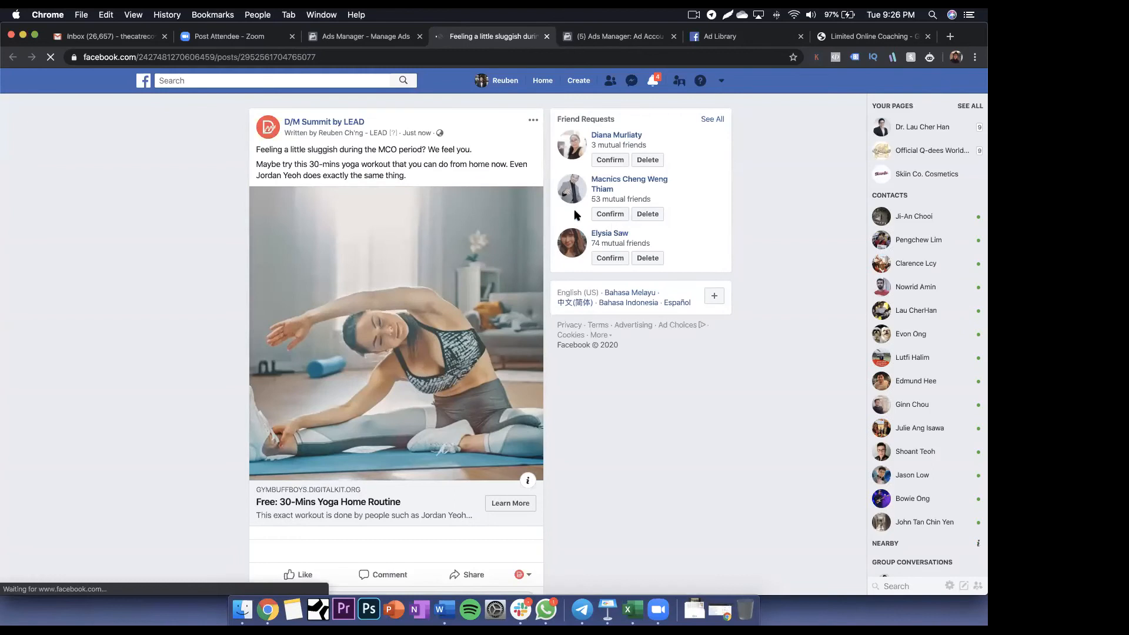
scroll(449, 218, "down", 2)
scroll(406, 444, "up", 2)
scroll(407, 442, "down", 2)
scroll(597, 386, "up", 2)
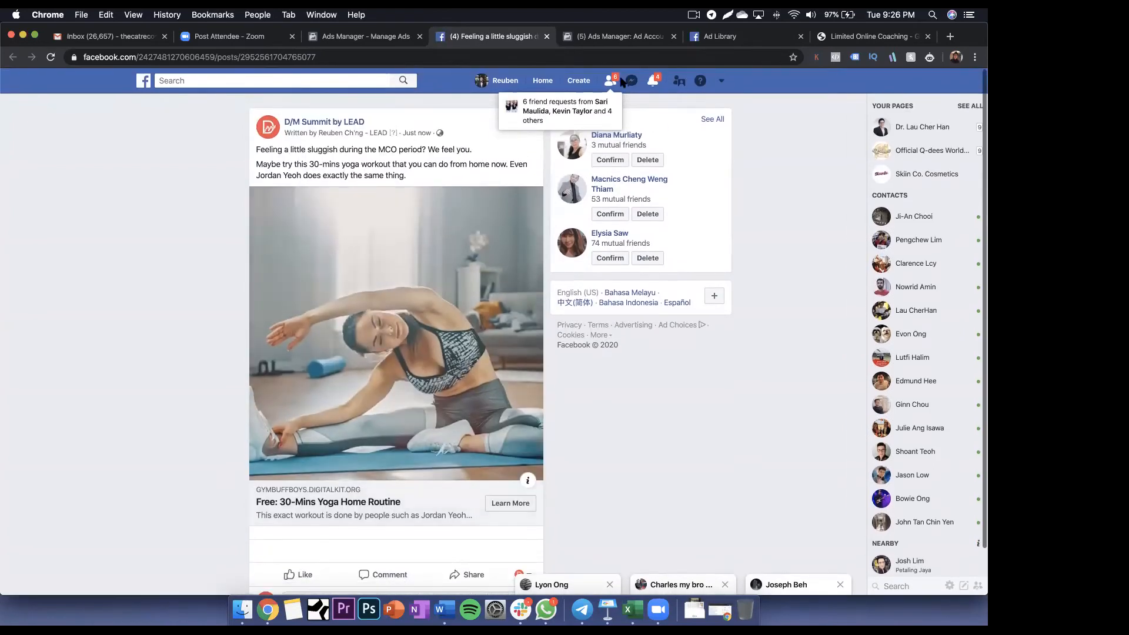
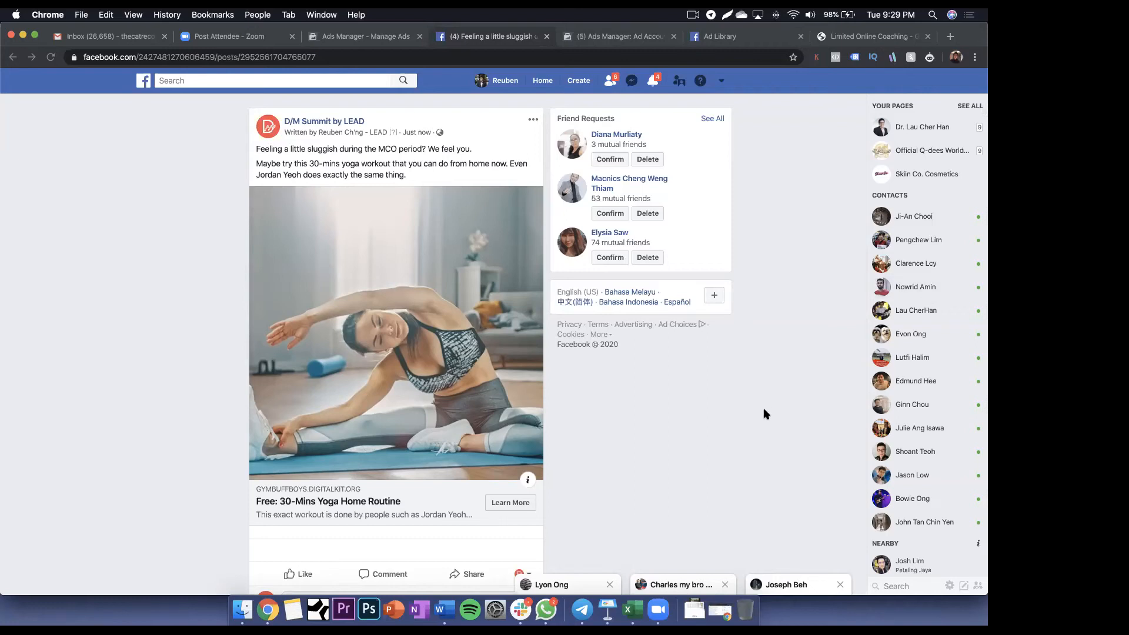
Leave the yoga ad post and open a new browser tab with 'drive' entered as the address
scroll(574, 407, "down", 2)
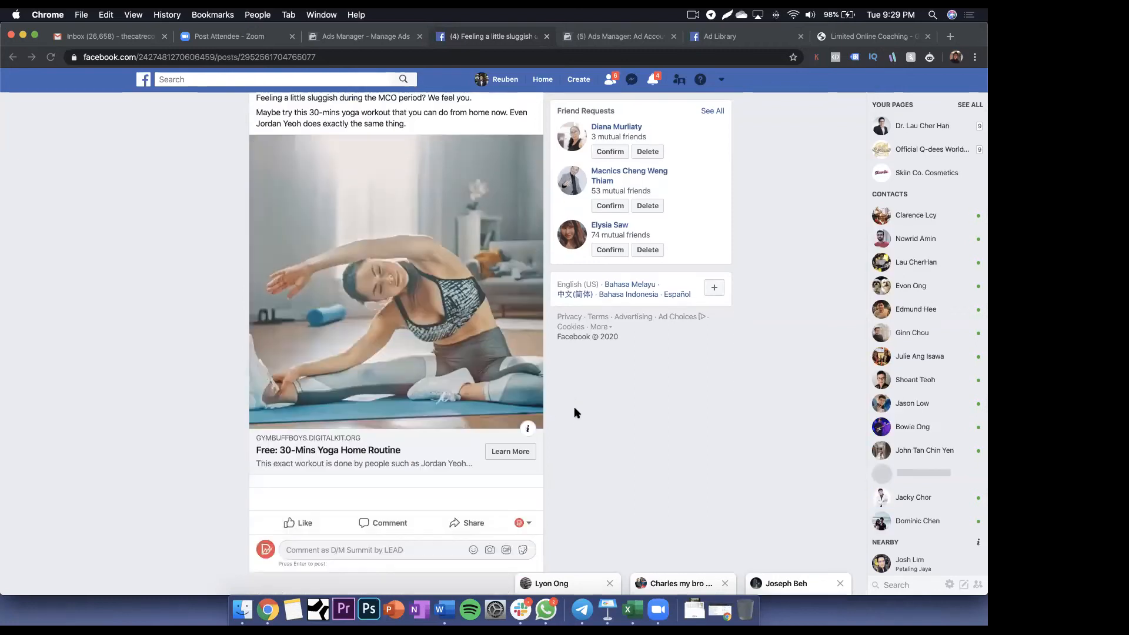
scroll(575, 406, "up", 2)
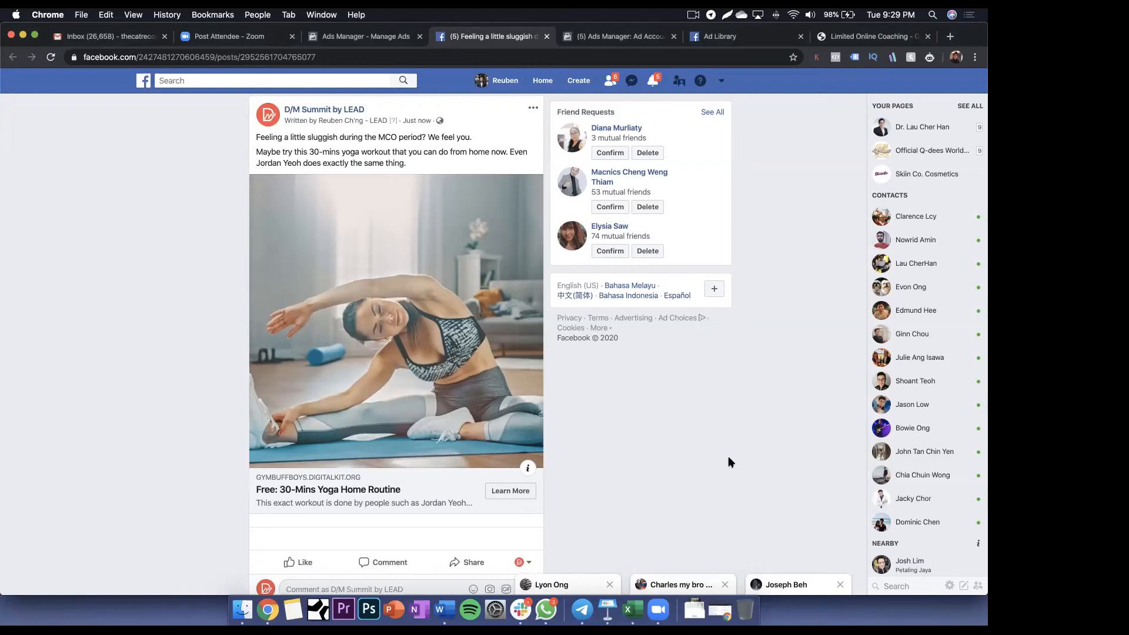
key("super+t")
type("drive.google.com")
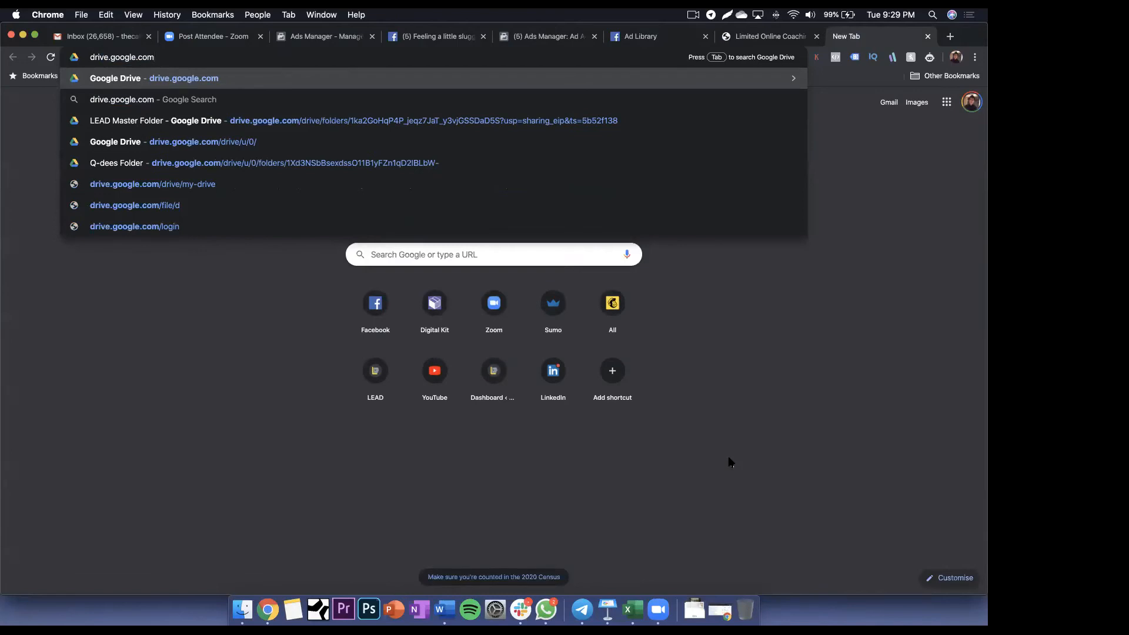
Go to docs.google.com and start a blank document
key("super+a")
type("docs.google.com")
key("Delete")
key("Return")
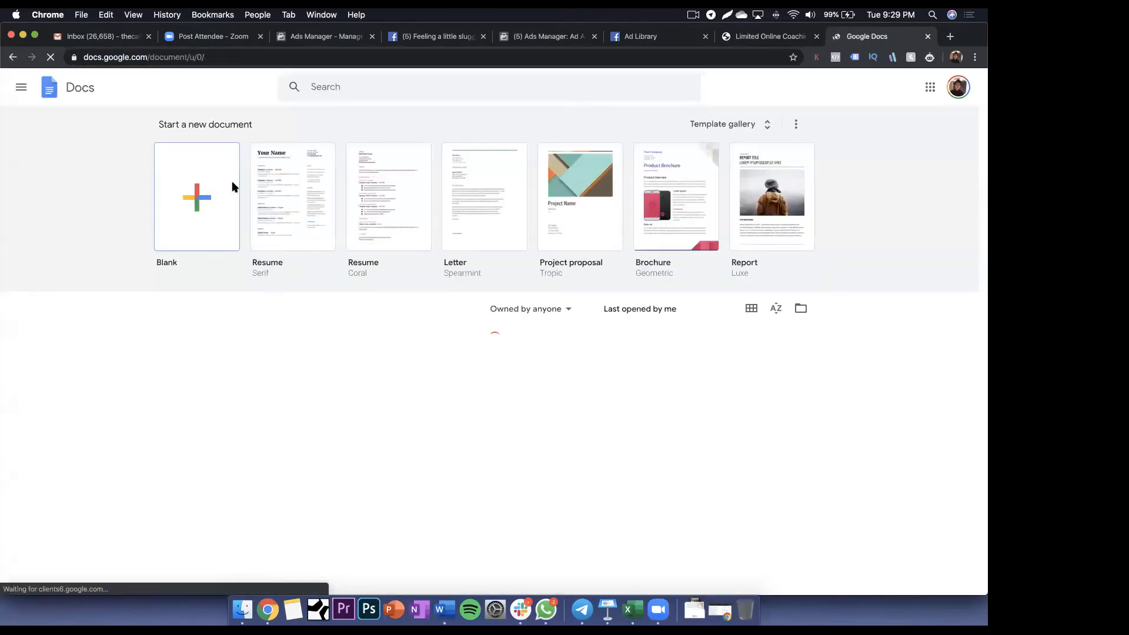
left_click(237, 218)
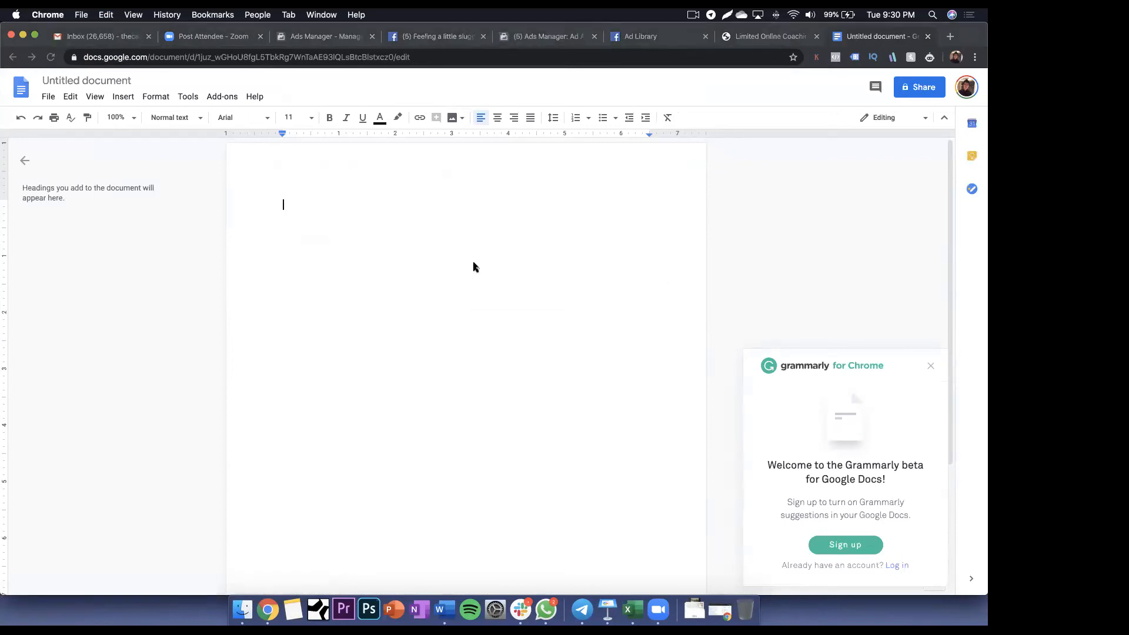
Sketch a 'Campaign: Hari Raya Campaign' box branching into two boxes labelled 'Ad Set'
mouse_move(371, 225)
left_mouse_down()
mouse_move(370, 190)
mouse_move(537, 192)
mouse_move(371, 226)
left_mouse_up()
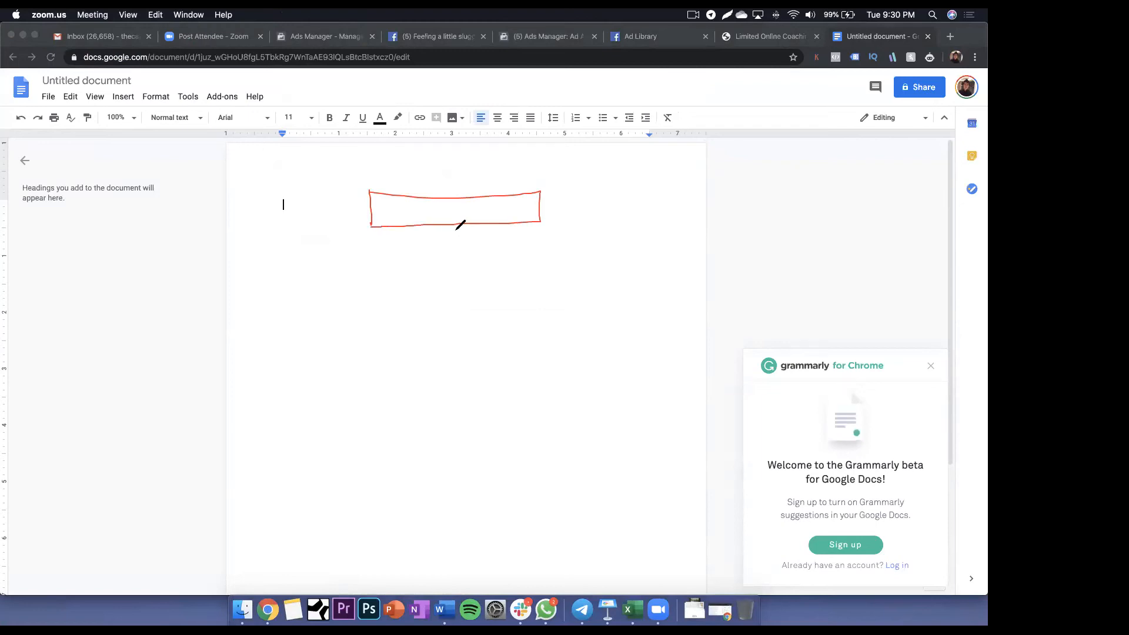
left_click(387, 209)
type("Campaign: ")
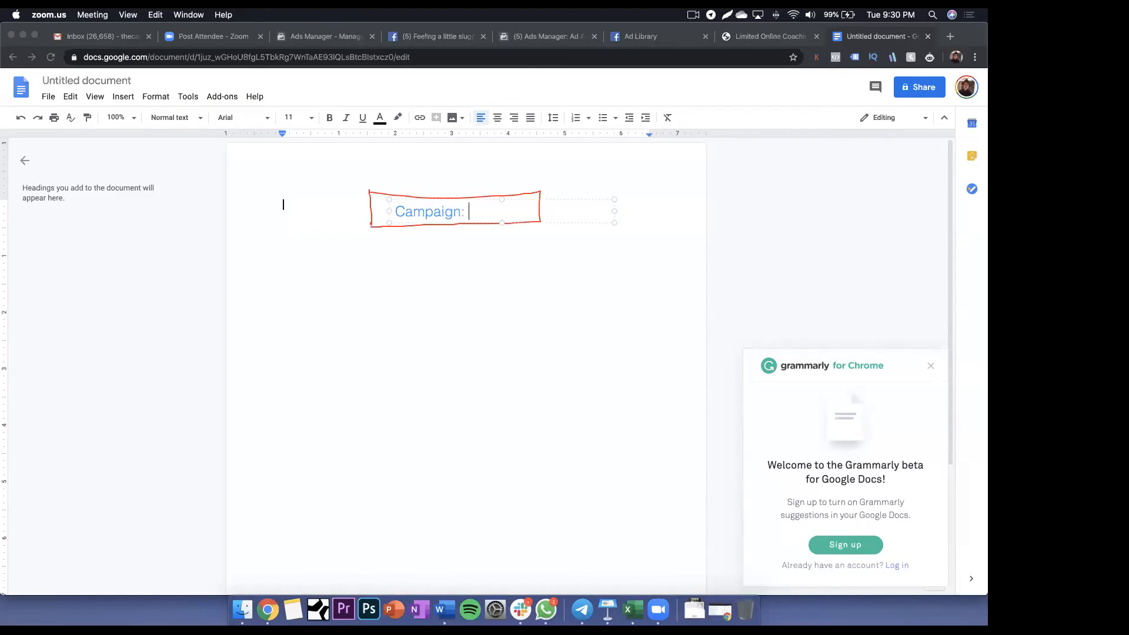
type("Hari Raya Campaign")
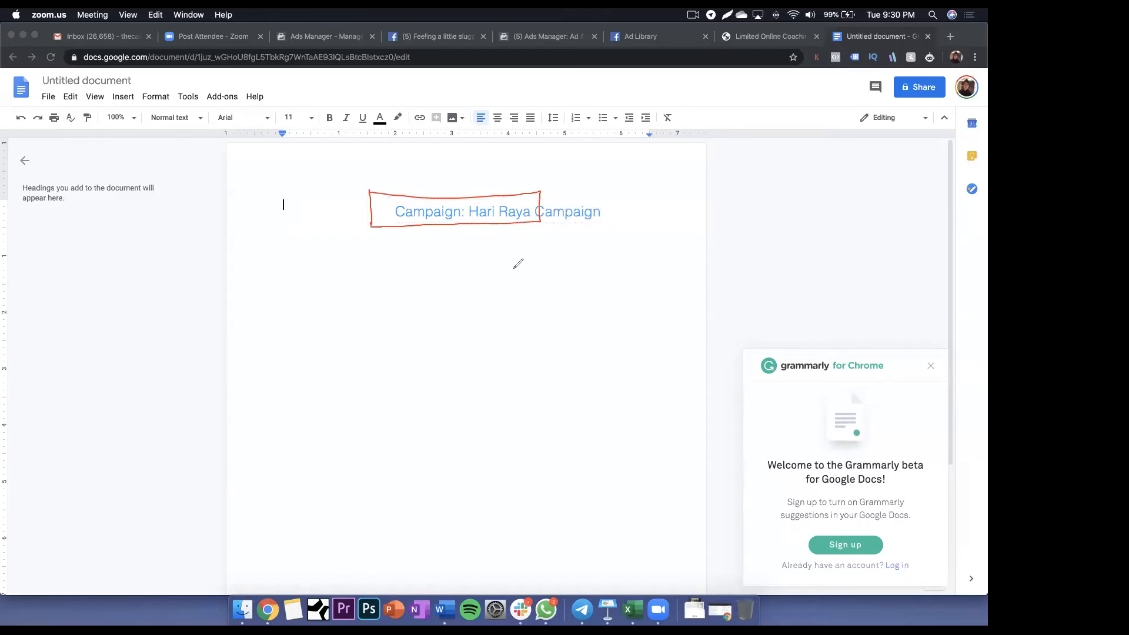
mouse_move(434, 226)
left_mouse_down()
mouse_move(348, 261)
mouse_move(315, 292)
left_mouse_up()
mouse_move(434, 252)
left_mouse_down()
mouse_move(562, 251)
mouse_move(563, 291)
left_mouse_up()
mouse_move(262, 340)
left_mouse_down()
mouse_move(260, 293)
mouse_move(374, 296)
mouse_move(303, 341)
mouse_move(264, 341)
left_mouse_up()
mouse_move(528, 335)
left_mouse_down()
mouse_move(530, 292)
mouse_move(638, 301)
mouse_move(531, 335)
left_mouse_up()
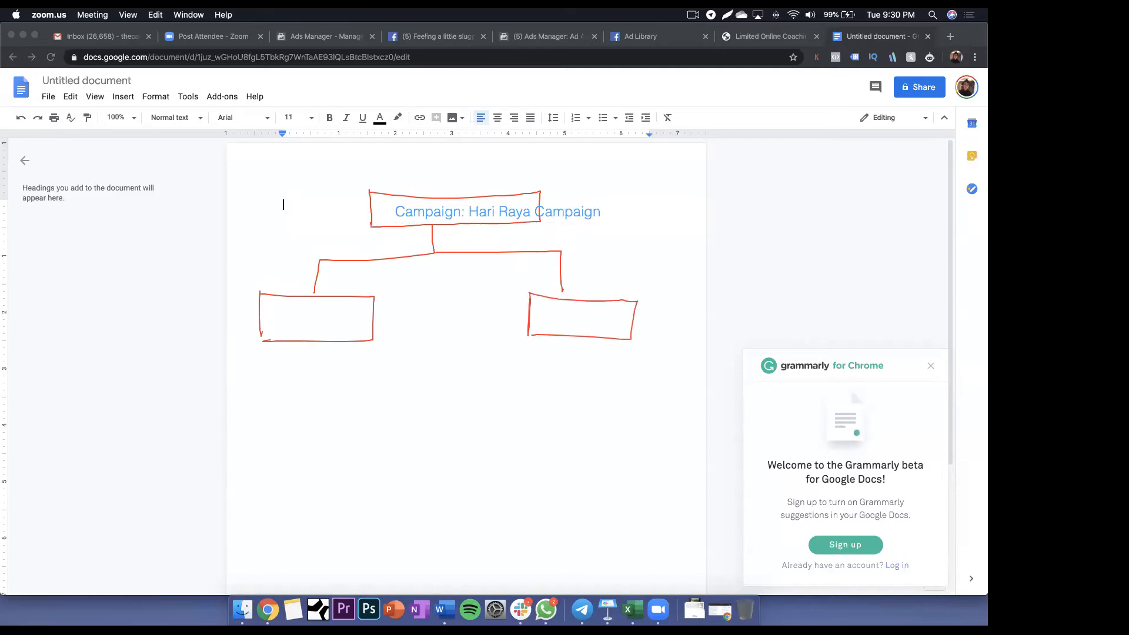
left_click(273, 320)
type("Ad Set")
left_click(544, 315)
type("Ad Set")
Note 'male, 25' under the left Ad Set and 'female, 25' under the right one
left_click(273, 350)
type("Au")
key("BackSpace")
key("BackSpace")
type("male, 25")
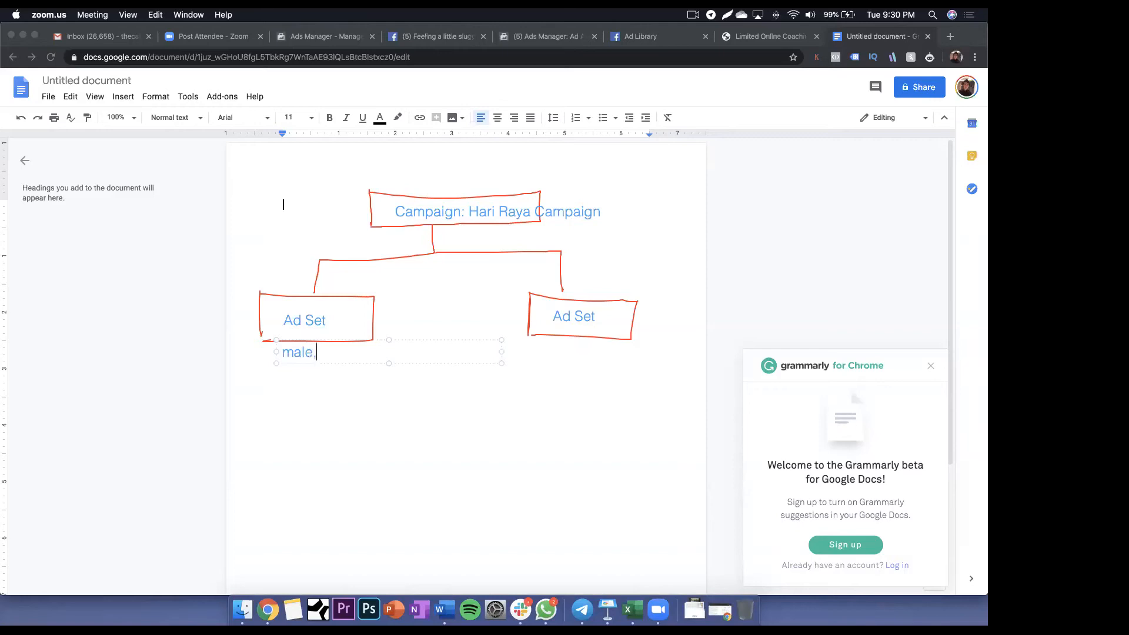
left_click(552, 345)
type("female, 25")
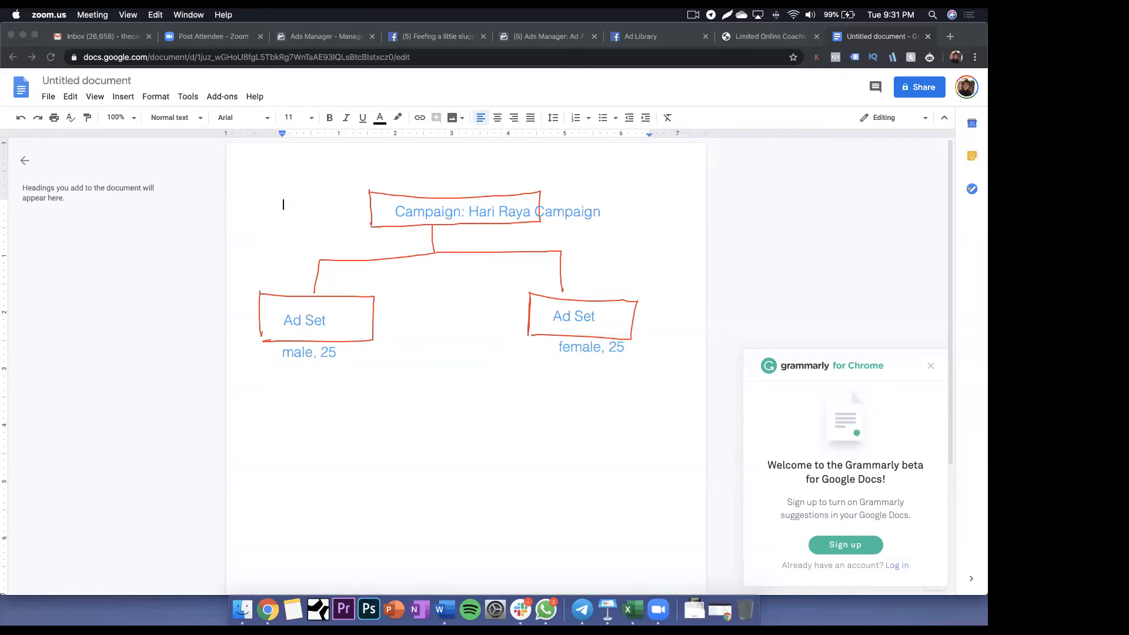
Draw two branches with small boxes under each Ad Set
mouse_move(320, 340)
left_mouse_down()
mouse_move(320, 362)
mouse_move(234, 381)
mouse_move(235, 417)
mouse_move(182, 414)
mouse_move(249, 441)
mouse_move(161, 448)
mouse_move(171, 425)
left_mouse_up()
mouse_move(322, 377)
left_mouse_down()
mouse_move(373, 381)
mouse_move(371, 414)
mouse_move(348, 440)
mouse_move(410, 452)
mouse_move(350, 442)
left_mouse_up()
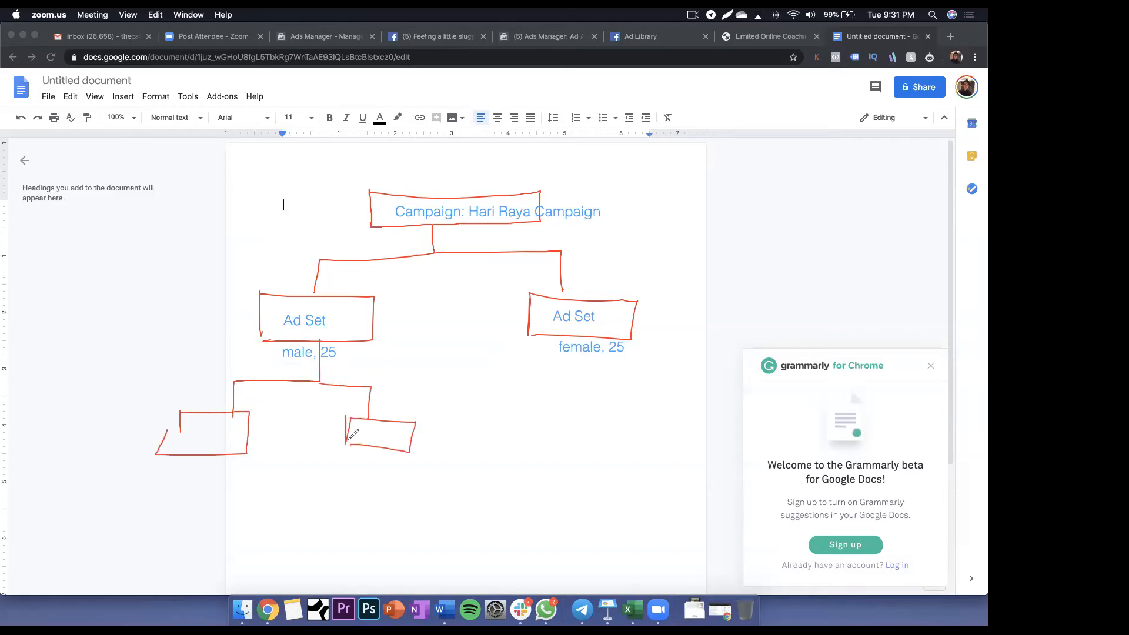
mouse_move(572, 338)
left_mouse_down()
mouse_move(478, 376)
mouse_move(474, 448)
mouse_move(525, 458)
mouse_move(461, 454)
left_mouse_up()
mouse_move(584, 386)
left_mouse_down()
mouse_move(659, 450)
mouse_move(587, 454)
left_mouse_up()
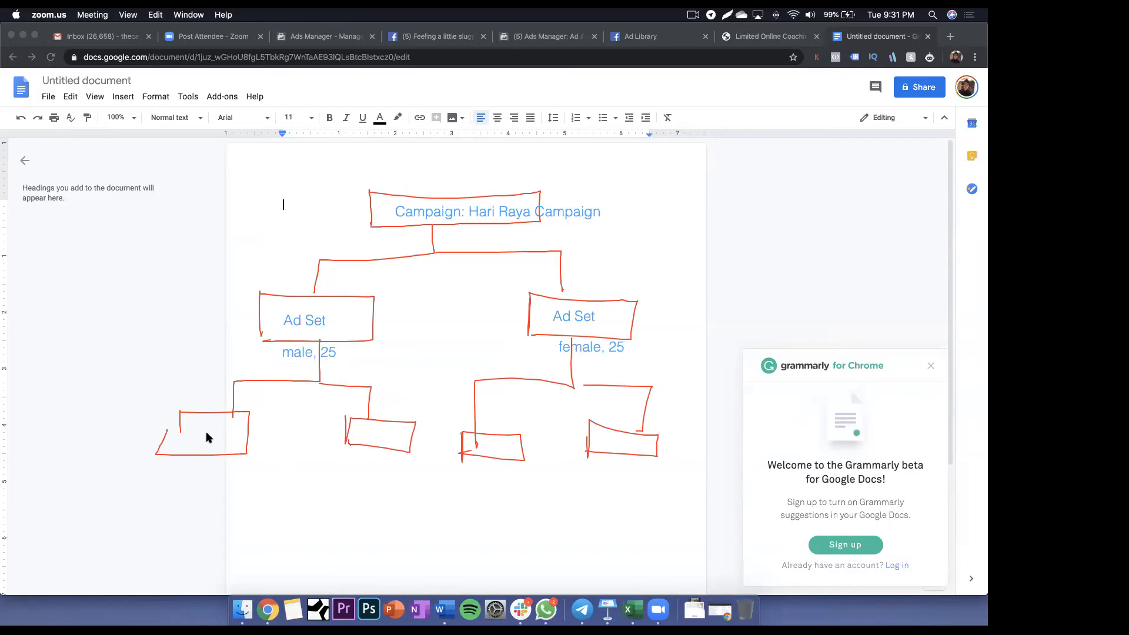
Label the left boxes 'Ads' and note 'Red image copy A' under the first one
type("Ads")
left_click(366, 430)
type("ads")
left_click(175, 485)
type("Red clothe")
key("BackSpace")
key("BackSpace")
key("BackSpace")
key("BackSpace")
key("BackSpace")
key("BackSpace")
type("image ")
type("1")
key("Return")
key("BackSpace")
key("BackSpace")
key("Return")
type("copy A")
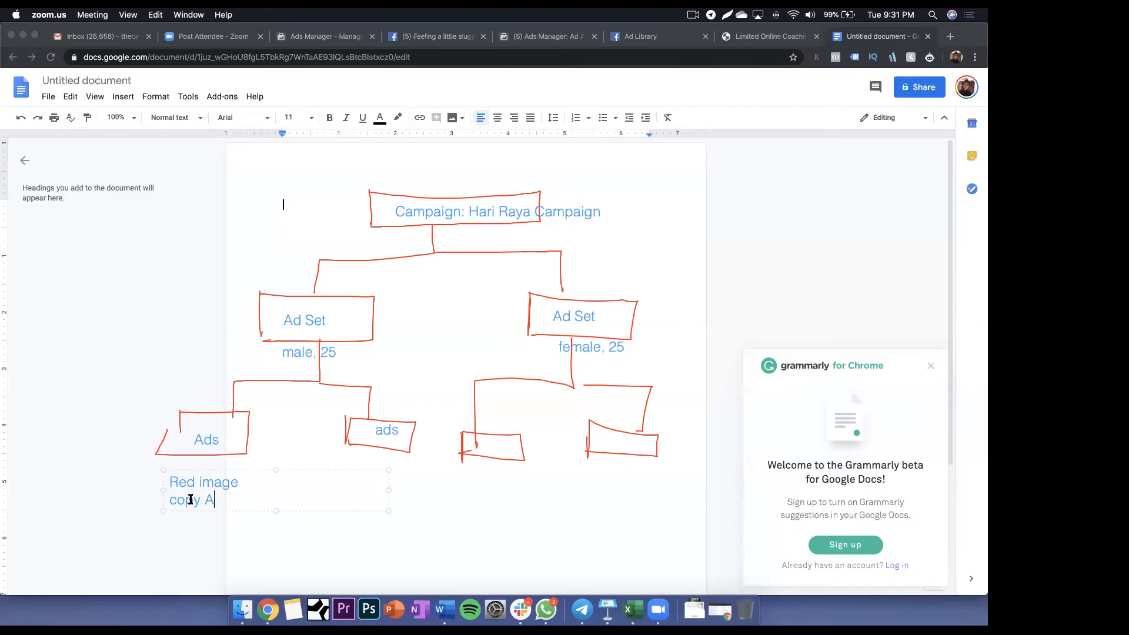
left_click(363, 465)
Note 'Blue image copy A' under the second Ads box
left_click(362, 466)
left_click(355, 471)
type("Blue image")
key("Return")
type("copy A")
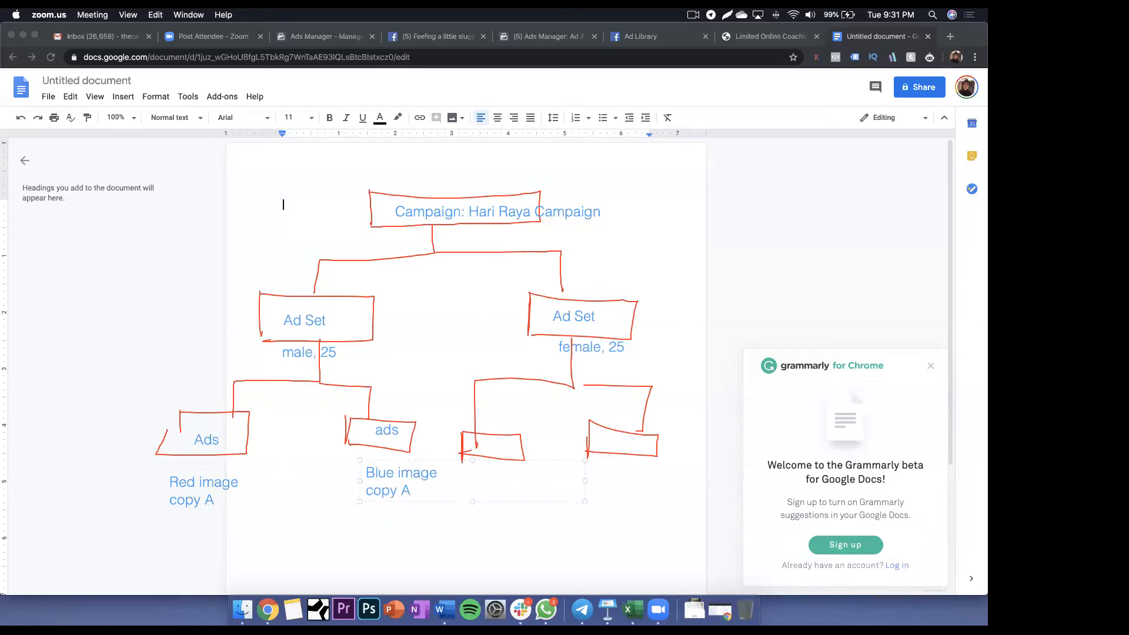
Draw another branch and small ad box under 'male, 25'
mouse_move(278, 380)
left_mouse_down()
mouse_move(277, 408)
mouse_move(291, 409)
mouse_move(262, 448)
left_mouse_up()
left_click_drag(269, 403, 271, 481)
left_click_drag(270, 468, 273, 500)
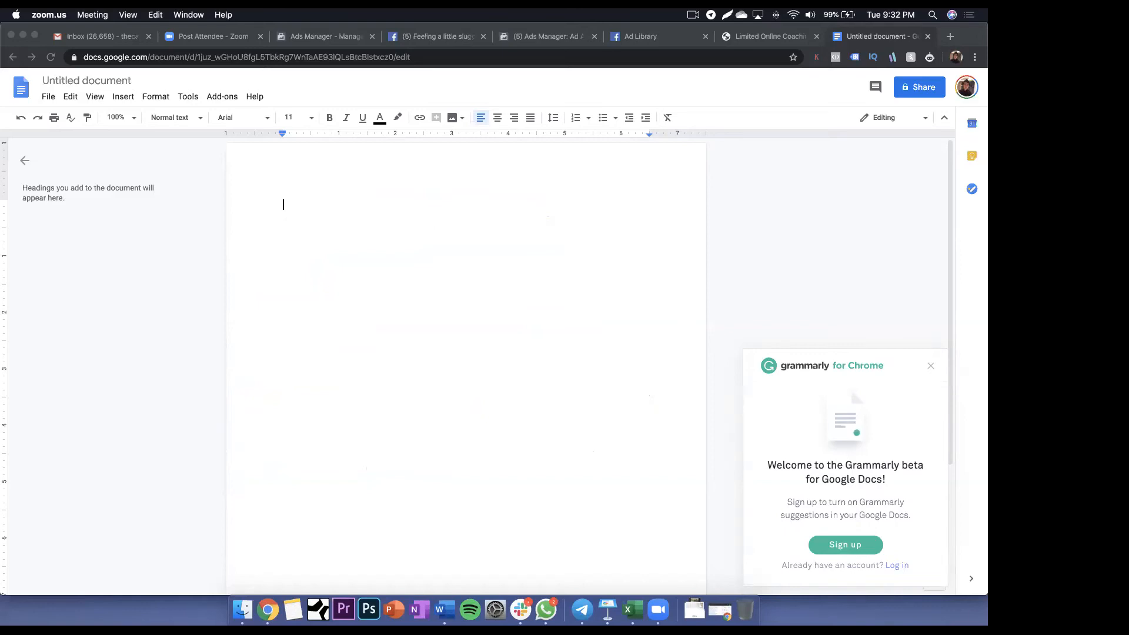
mouse_move(421, 176)
left_mouse_down()
mouse_move(420, 253)
mouse_move(521, 249)
mouse_move(385, 266)
left_mouse_up()
mouse_move(429, 216)
left_mouse_down()
mouse_move(442, 236)
mouse_move(465, 228)
left_mouse_up()
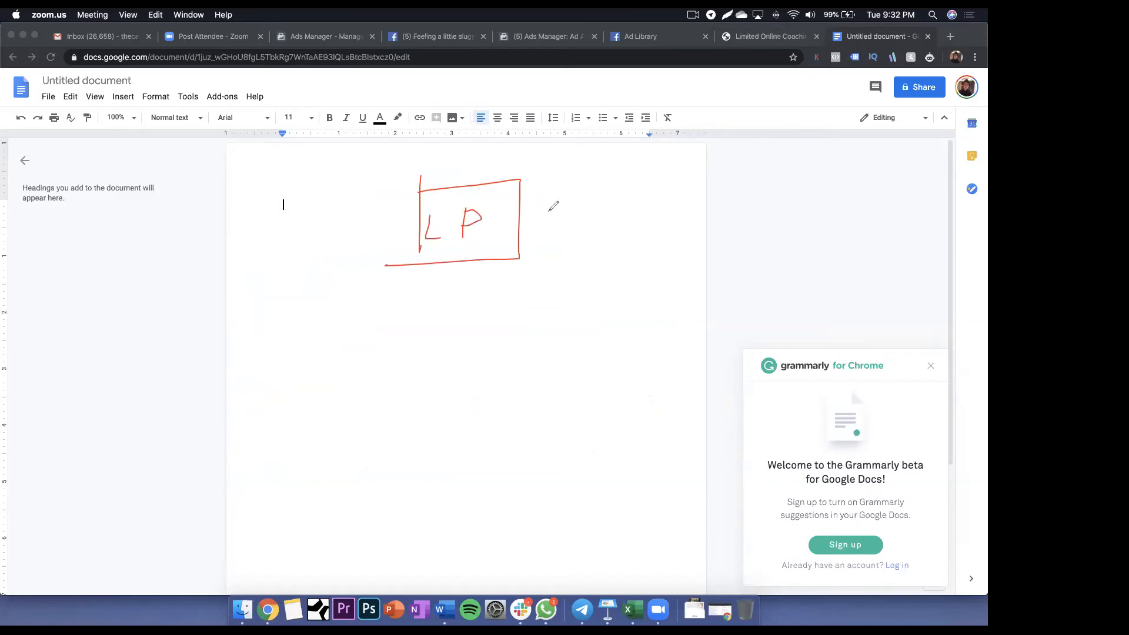
mouse_move(465, 243)
left_mouse_down()
mouse_move(461, 309)
mouse_move(477, 318)
mouse_move(432, 380)
mouse_move(475, 338)
mouse_move(430, 338)
mouse_move(463, 361)
mouse_move(448, 362)
mouse_move(509, 340)
mouse_move(504, 369)
mouse_move(521, 359)
mouse_move(484, 383)
left_mouse_up()
left_click_drag(506, 374, 456, 457)
mouse_move(433, 436)
left_mouse_down()
mouse_move(450, 455)
mouse_move(469, 448)
left_mouse_up()
mouse_move(397, 468)
left_mouse_down()
mouse_move(522, 507)
mouse_move(392, 538)
left_mouse_up()
mouse_move(427, 493)
left_mouse_down()
mouse_move(420, 513)
mouse_move(445, 503)
left_mouse_up()
left_click_drag(448, 498, 456, 510)
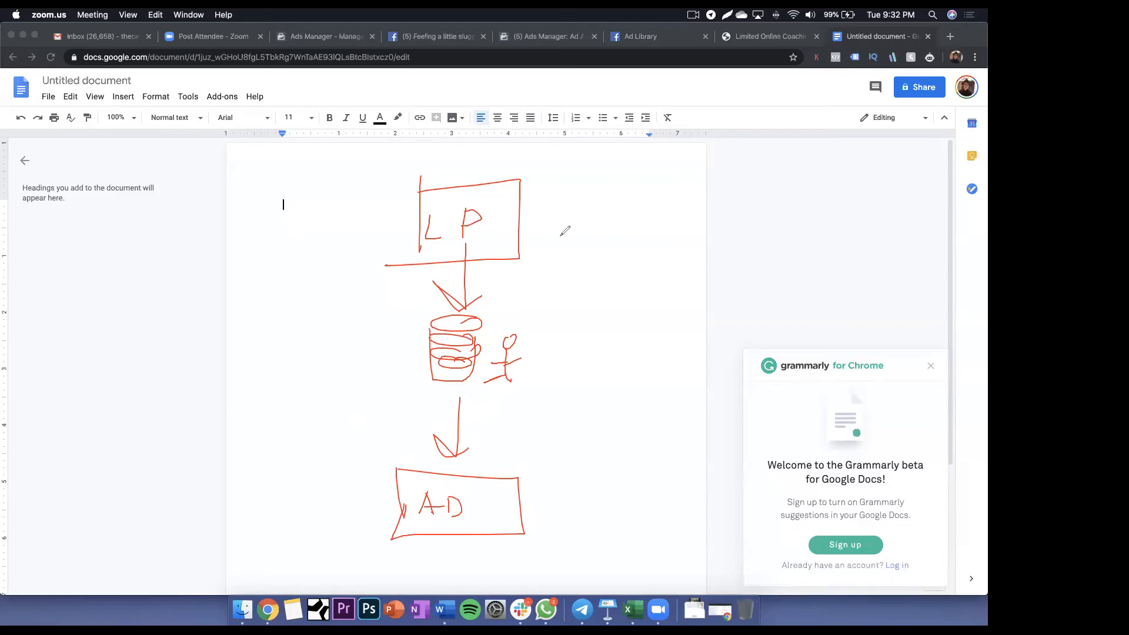
mouse_move(523, 441)
left_mouse_down()
mouse_move(323, 506)
mouse_move(564, 457)
mouse_move(513, 443)
left_mouse_up()
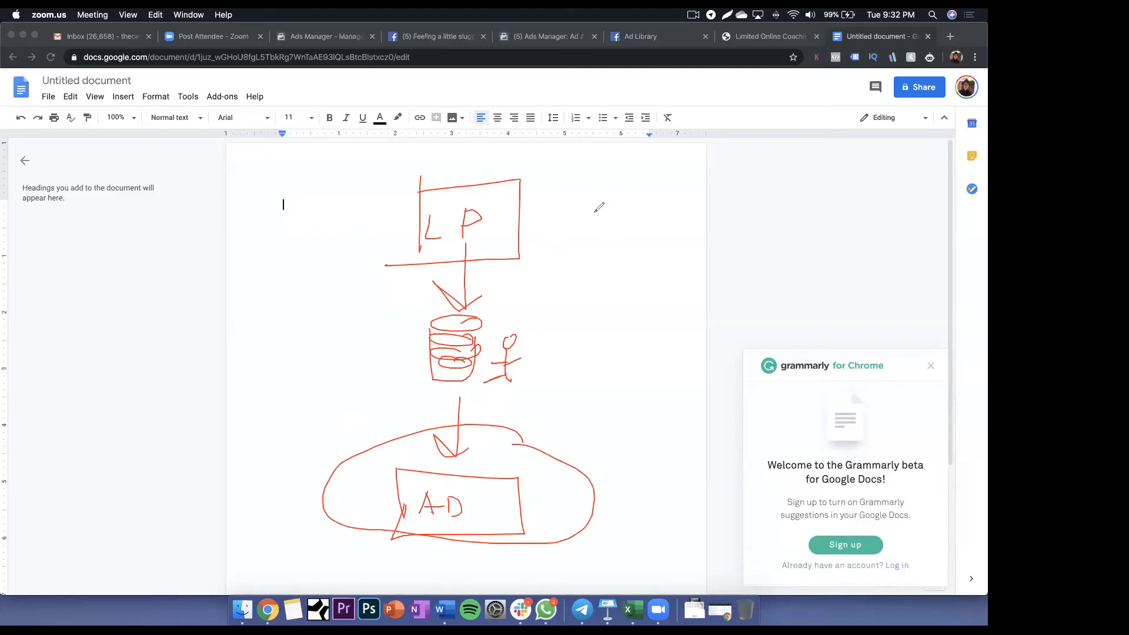
left_click_drag(529, 331, 558, 307)
left_click(588, 283)
type("hey, reuben is nice guy.!")
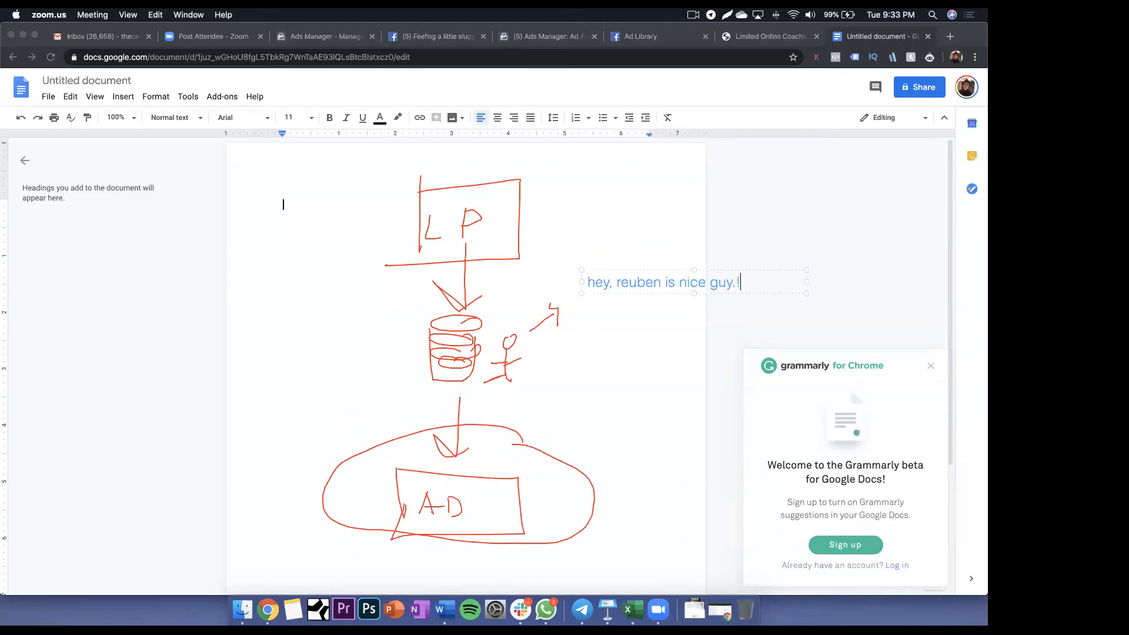
left_click(620, 212)
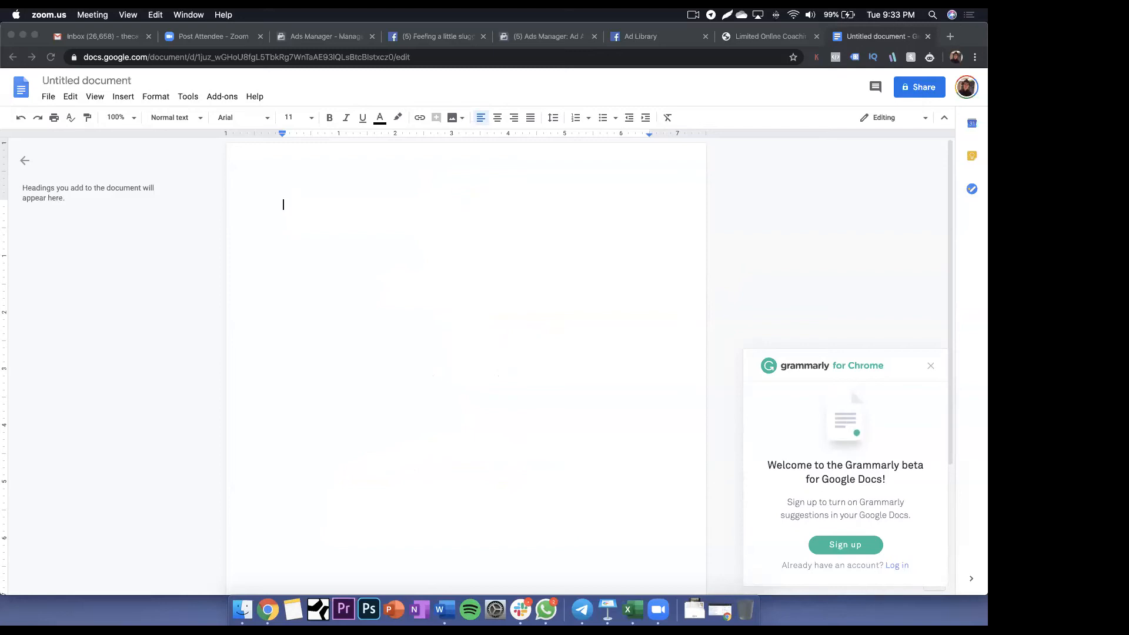
Open fiverr.com in a new browser tab
left_click(689, 285)
key("super+t")
type("fiverr.com")
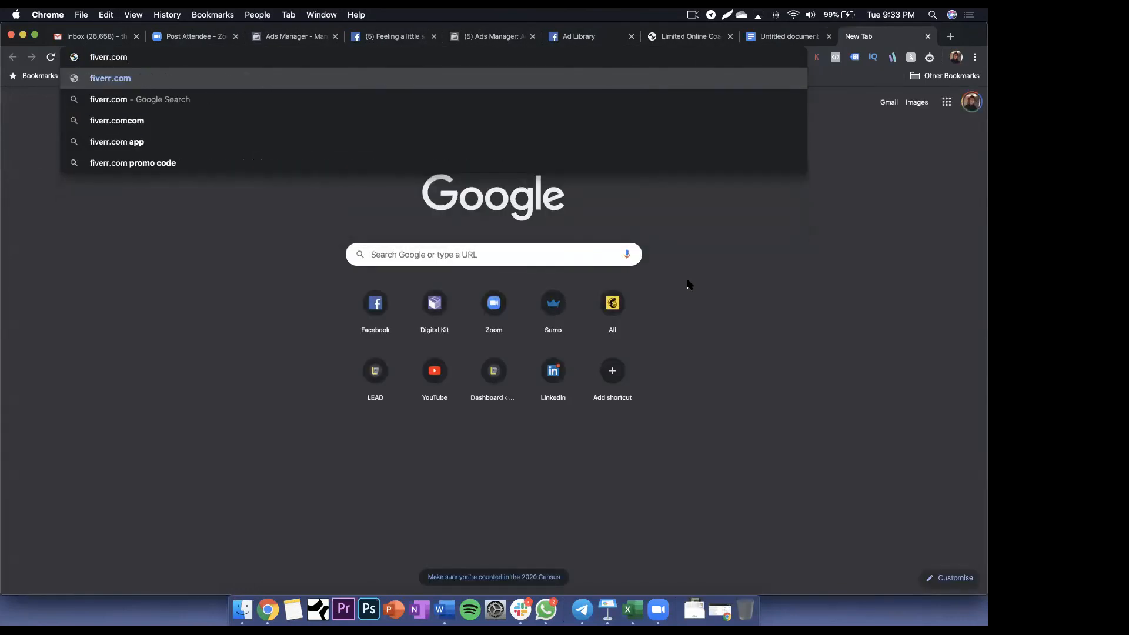
key("Return")
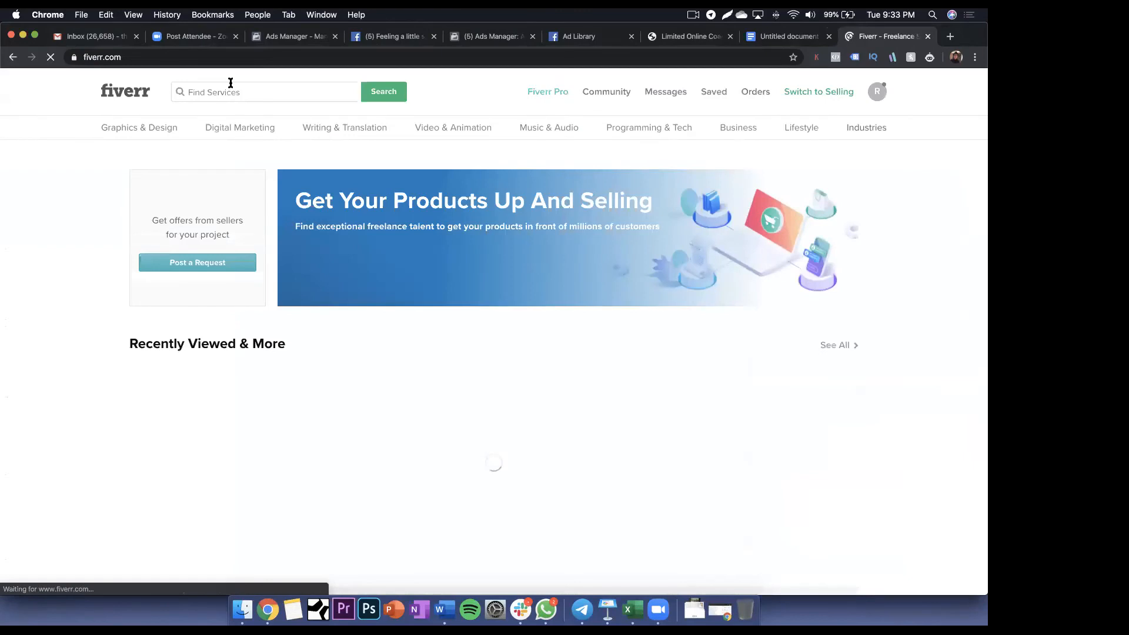
Search Fiverr for 'share fb articles' and scroll the results
left_click(230, 85)
type("share")
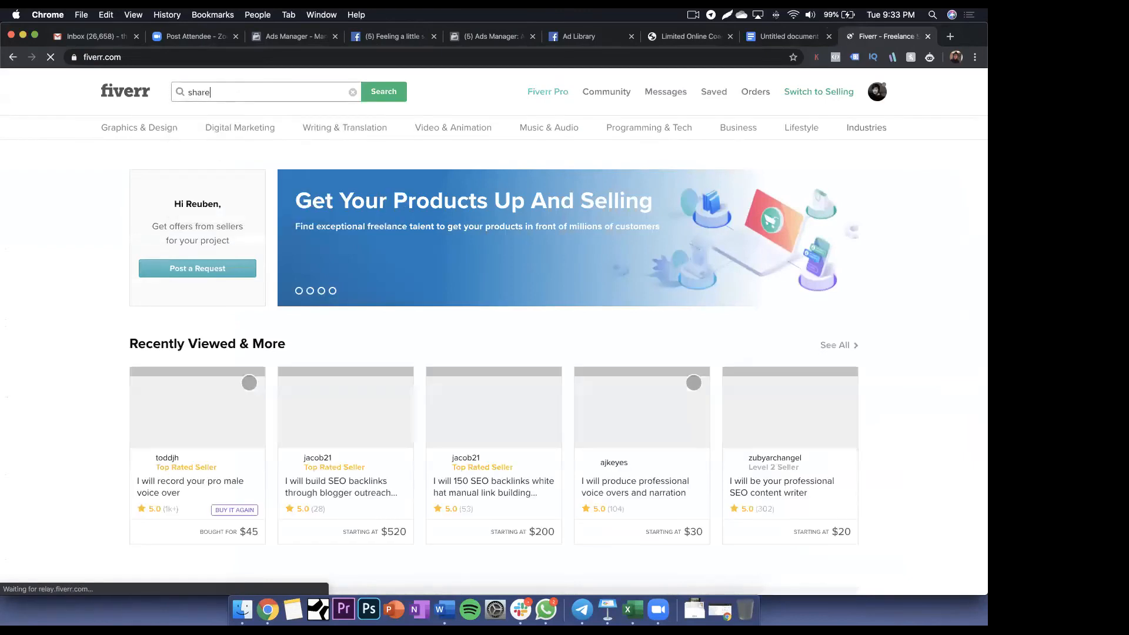
type(" arti")
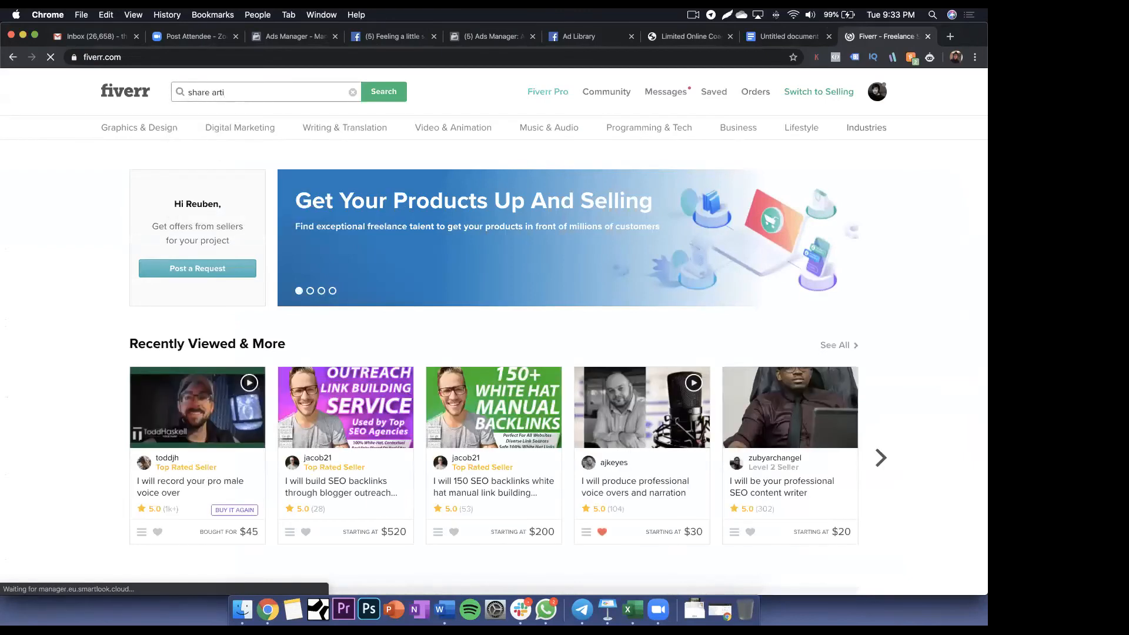
type("cles")
left_click(214, 94)
type("fb")
key("Return")
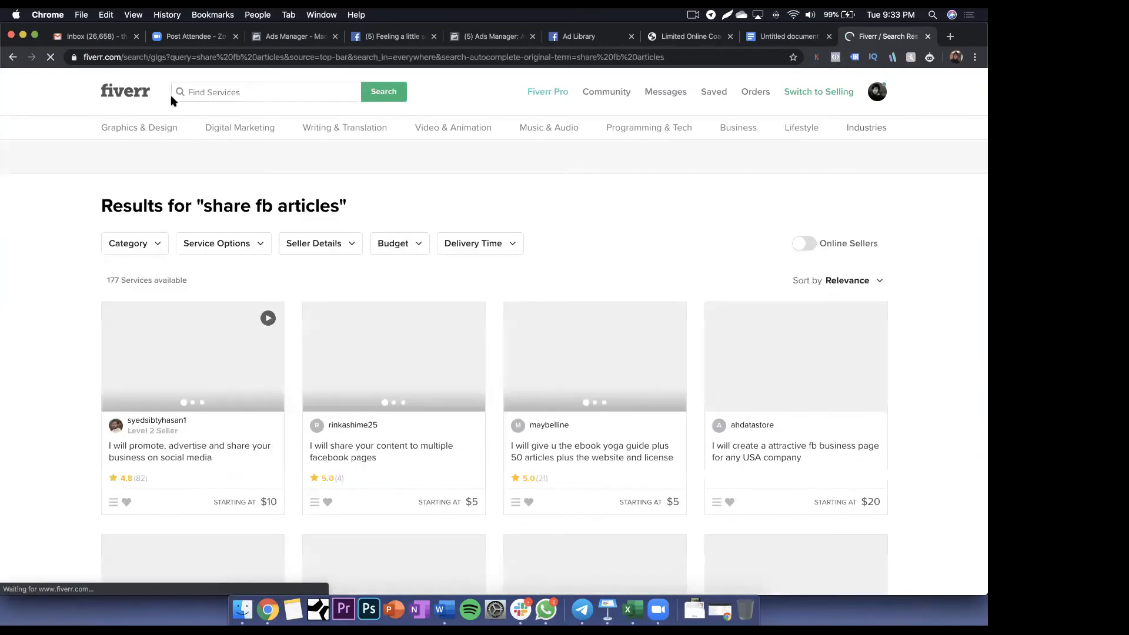
left_click_drag(120, 57, 59, 56)
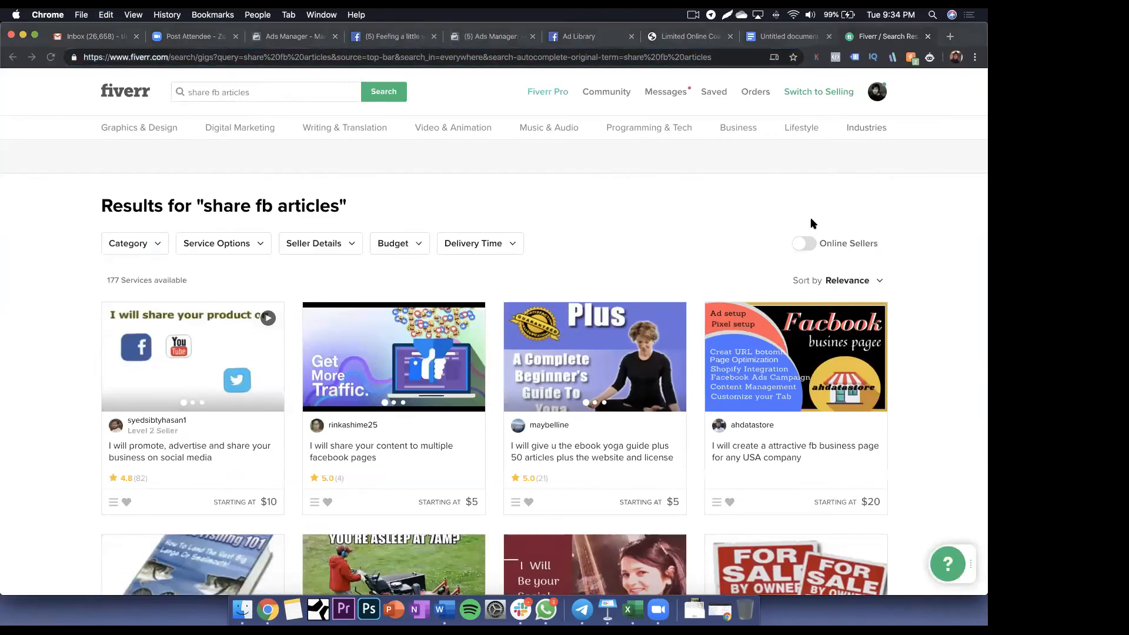
scroll(814, 222, "down", 1)
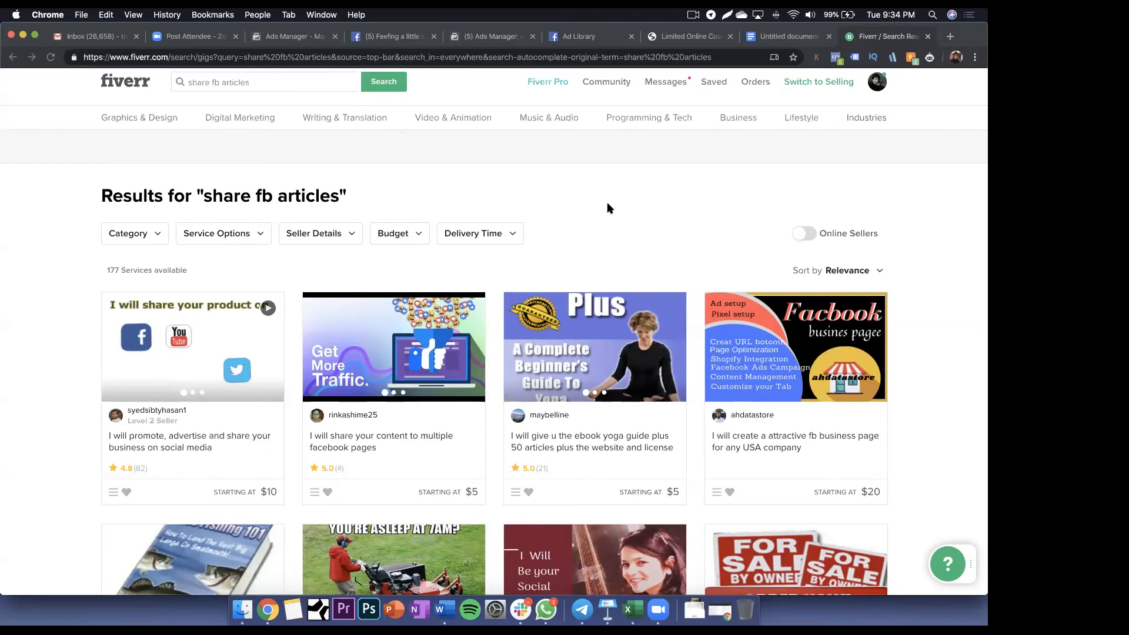
Return to Ads Manager's campaigns table, switch one campaign off and turn Конверсии on
left_click(473, 36)
left_click(291, 36)
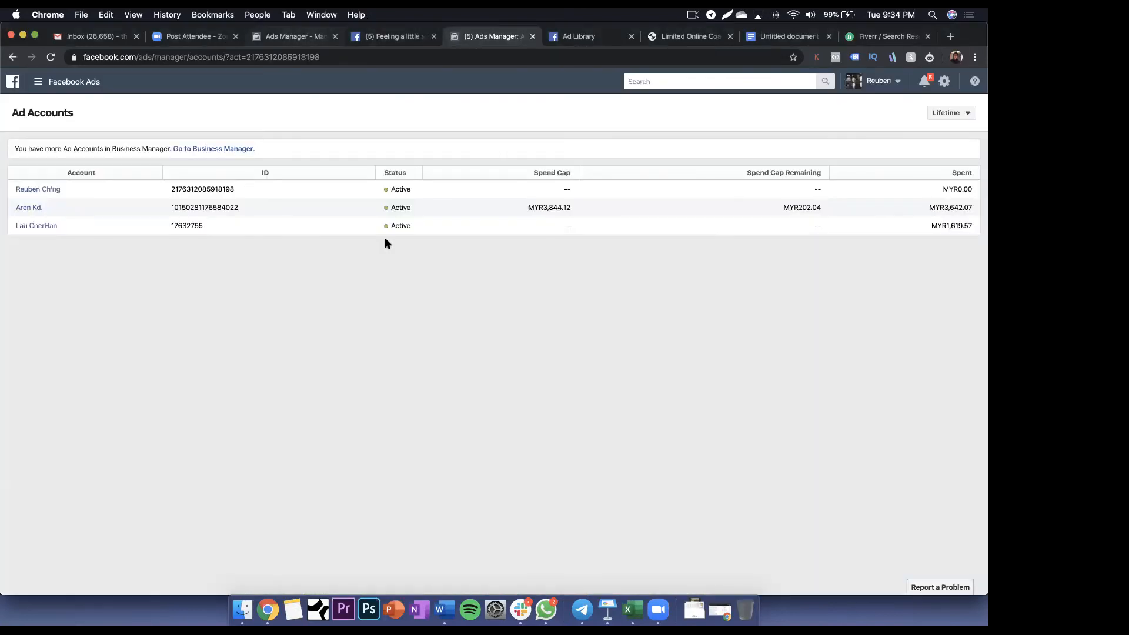
left_click(645, 105)
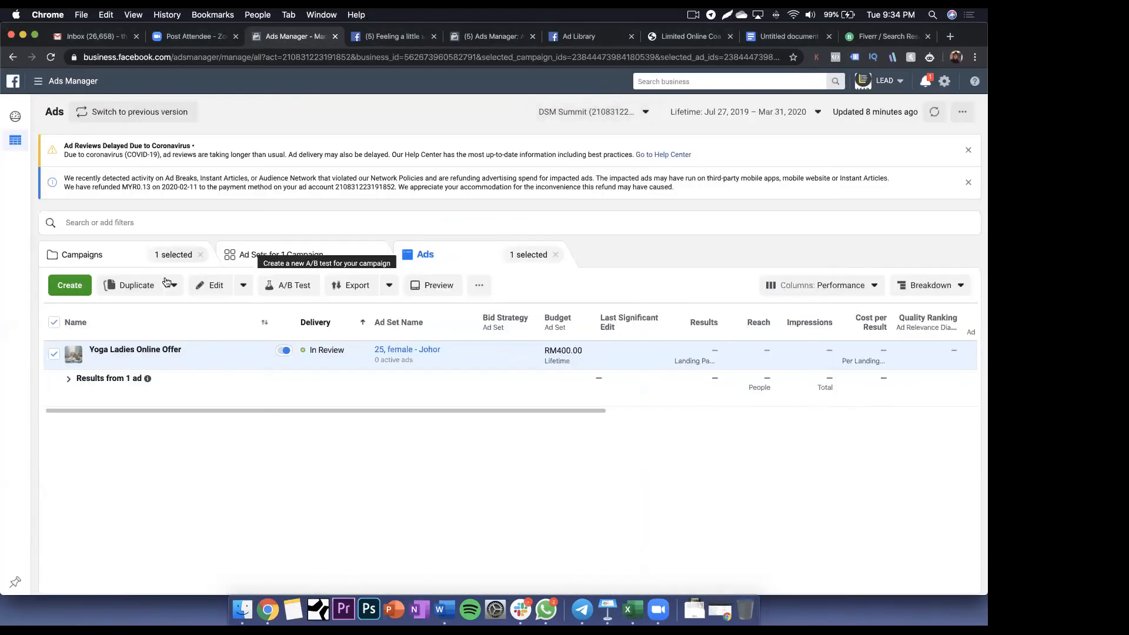
left_click(127, 260)
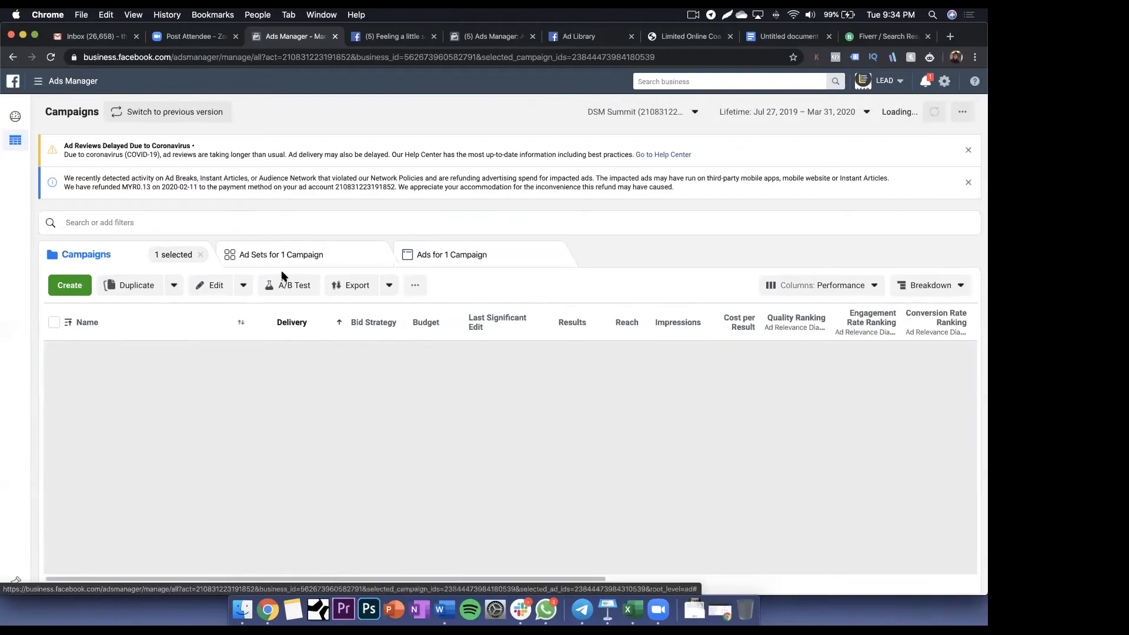
left_click(265, 352)
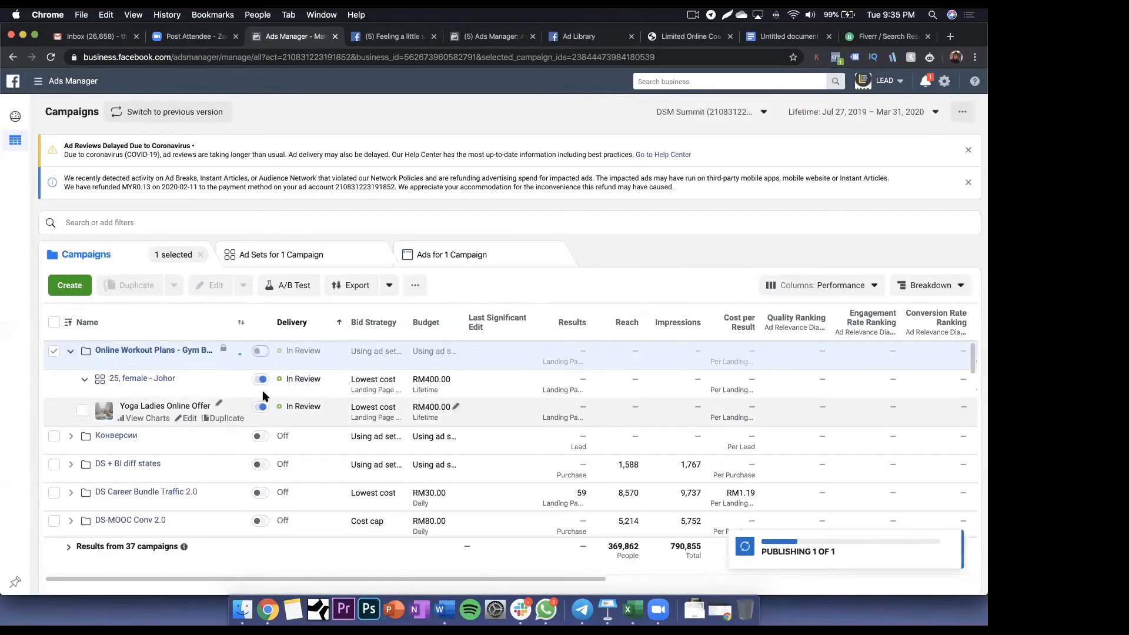
left_click(261, 406)
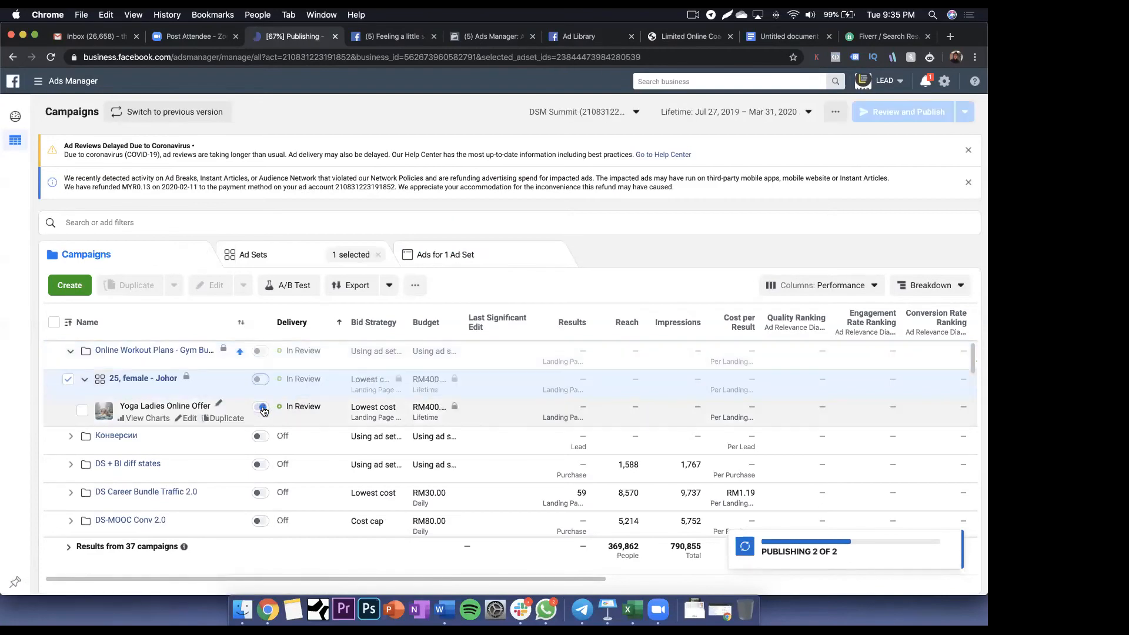
scroll(729, 450, "down", 5)
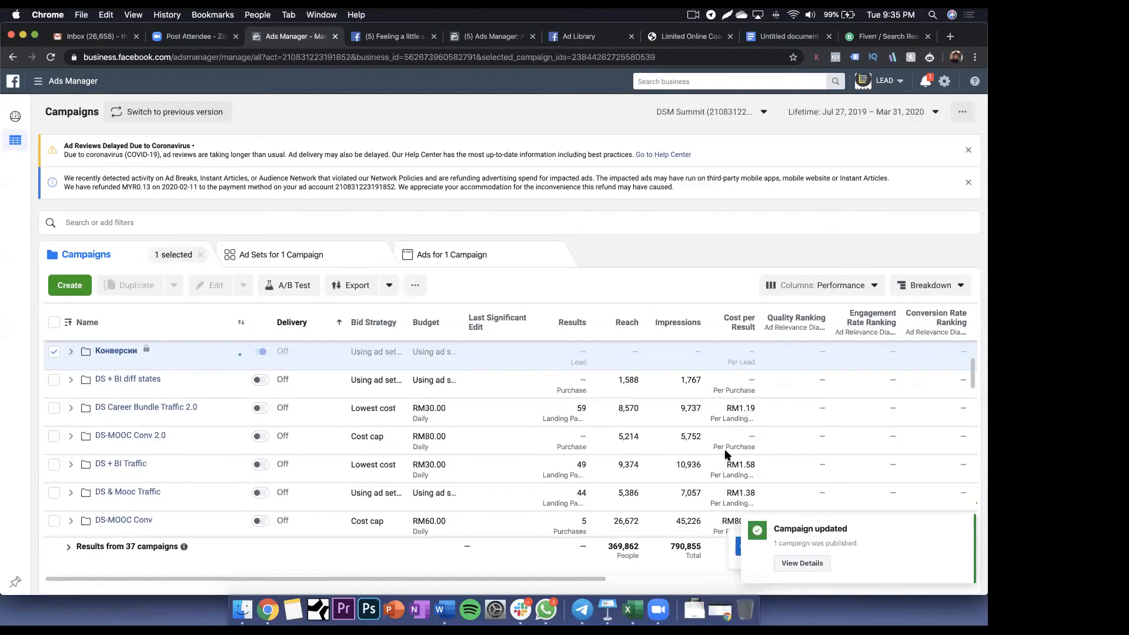
scroll(760, 399, "up", 2)
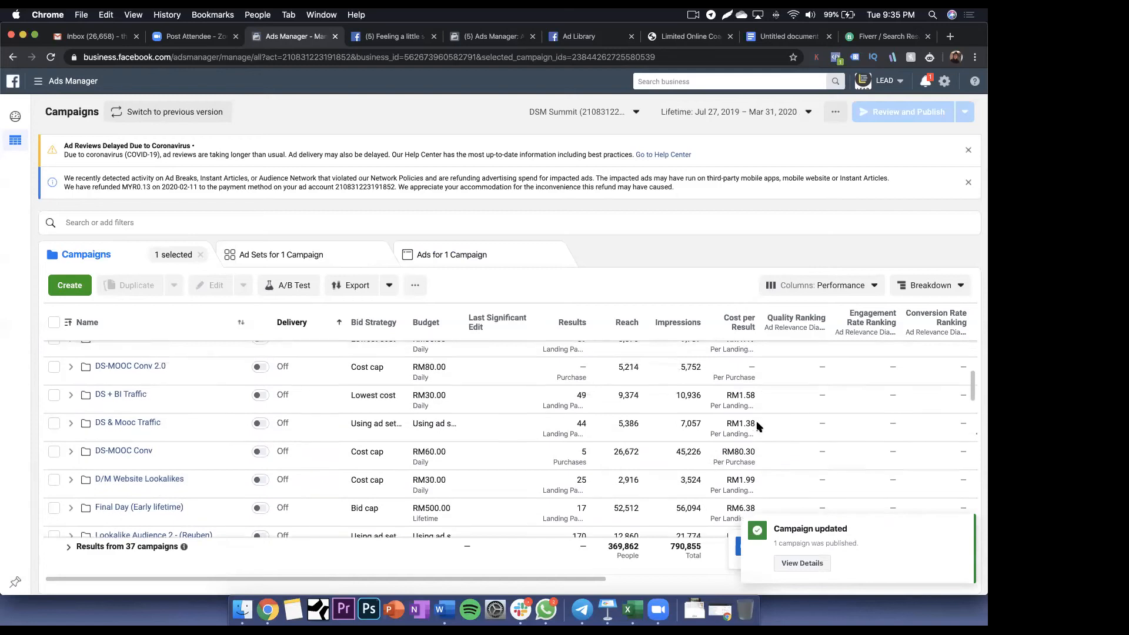
Select the D/M Website Lookalikes campaign and scroll around the campaigns table
double_click(747, 453)
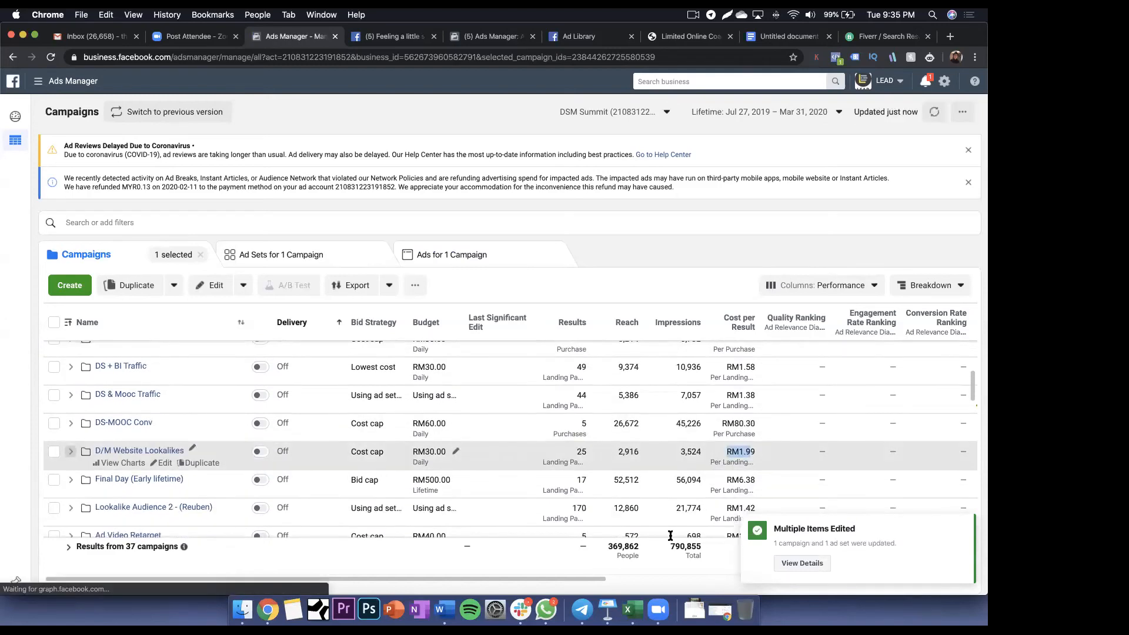
left_click(676, 579)
scroll(613, 550, "up", 1)
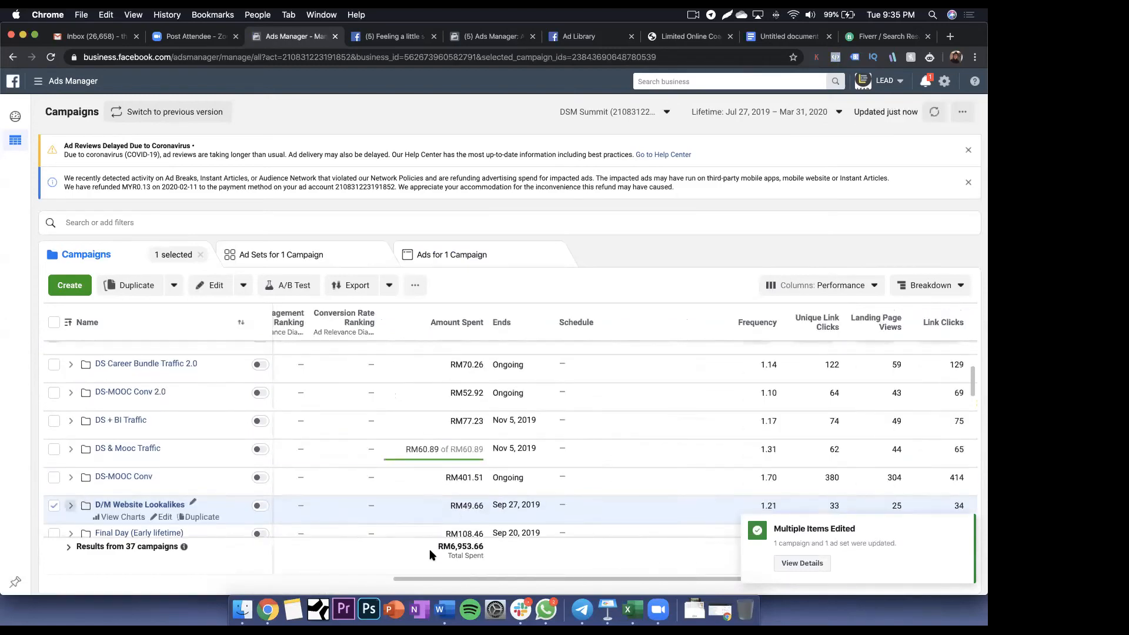
scroll(456, 436, "up", 3)
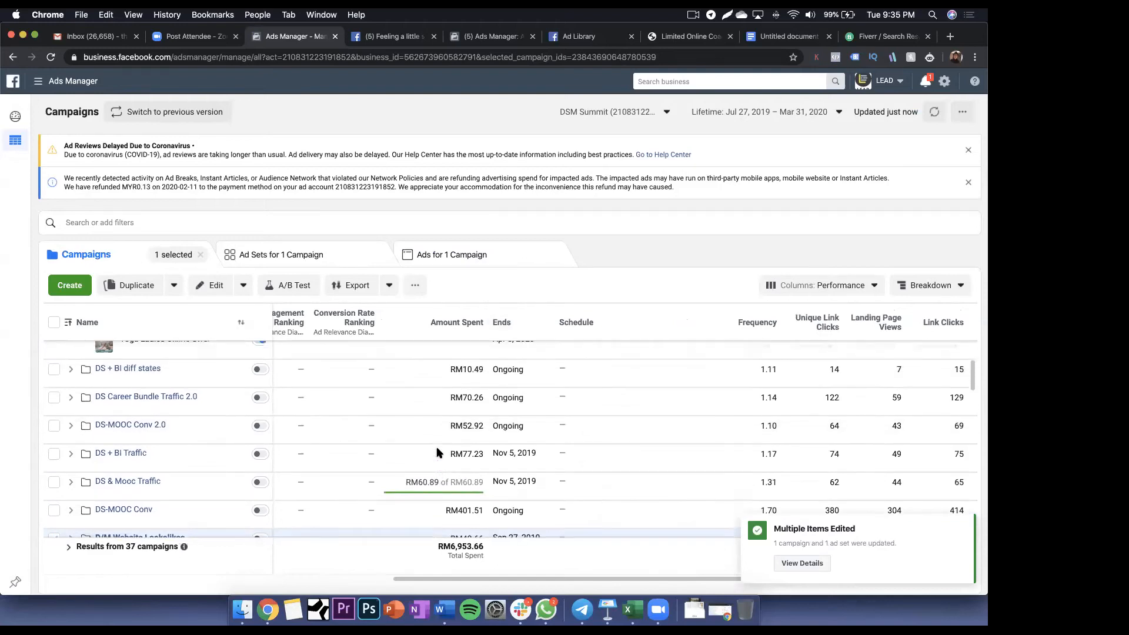
left_click_drag(454, 407, 488, 407)
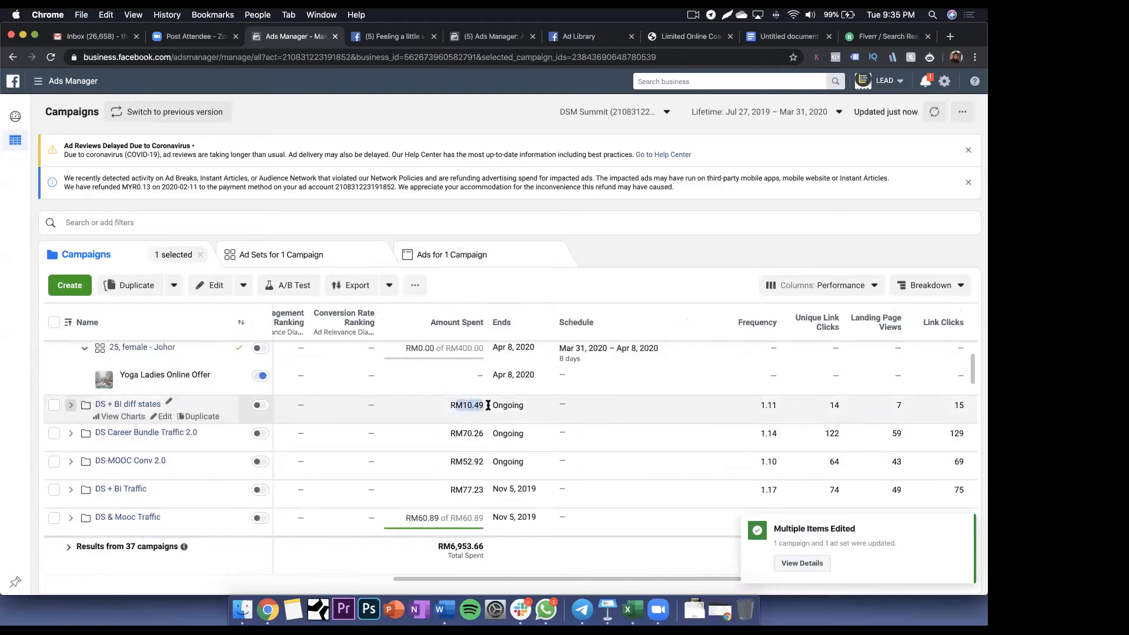
scroll(489, 412, "up", 2)
scroll(403, 411, "left", 10)
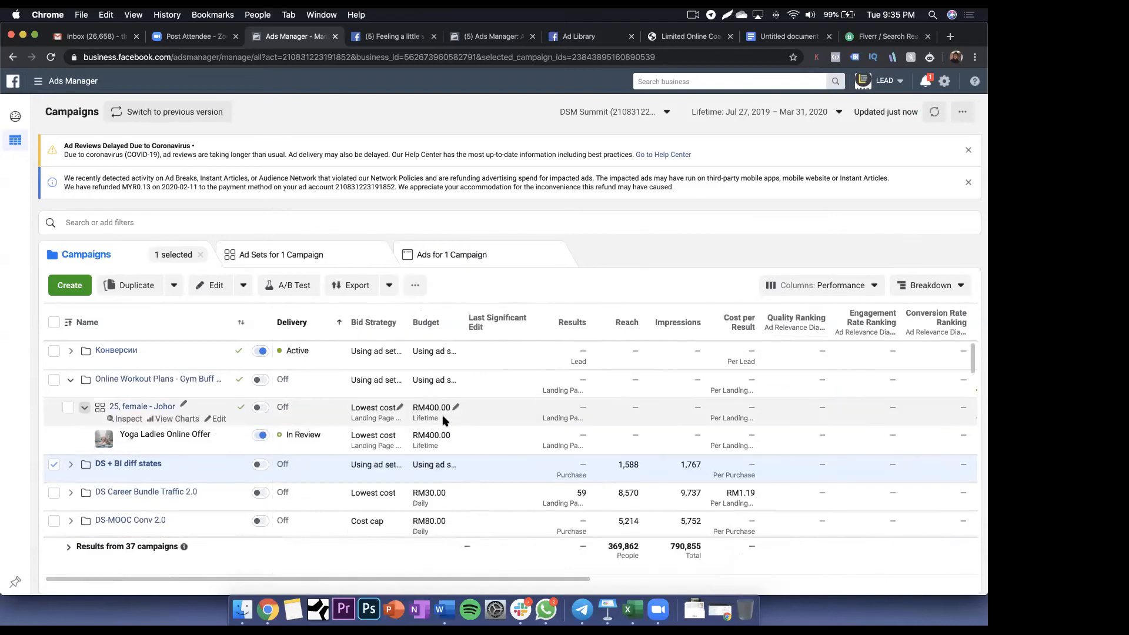
scroll(437, 424, "down", 2)
scroll(438, 425, "down", 3)
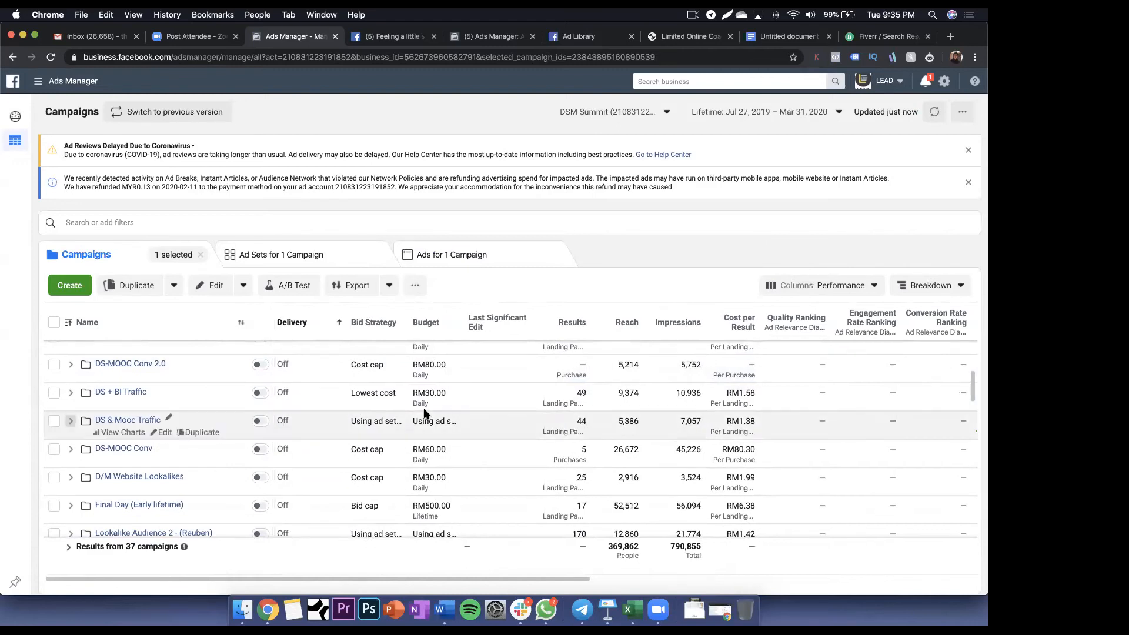
scroll(475, 415, "right", 2)
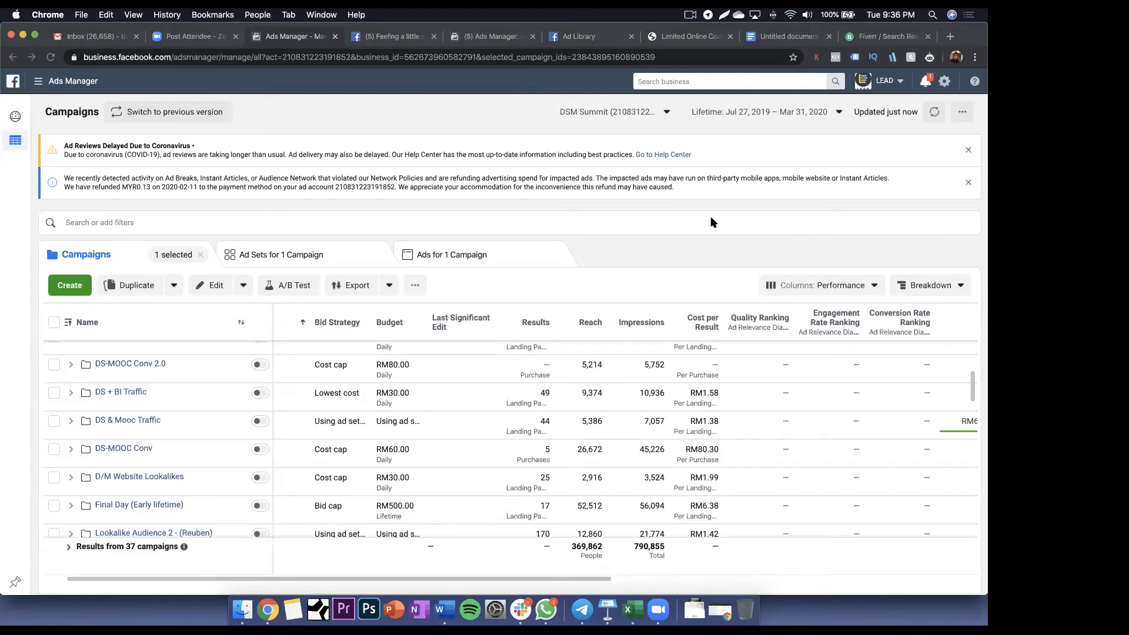
Browse DS-MOOC Conv 2.0's ad sets and Single Visual Creative ad, then return to Campaigns
left_click(53, 365)
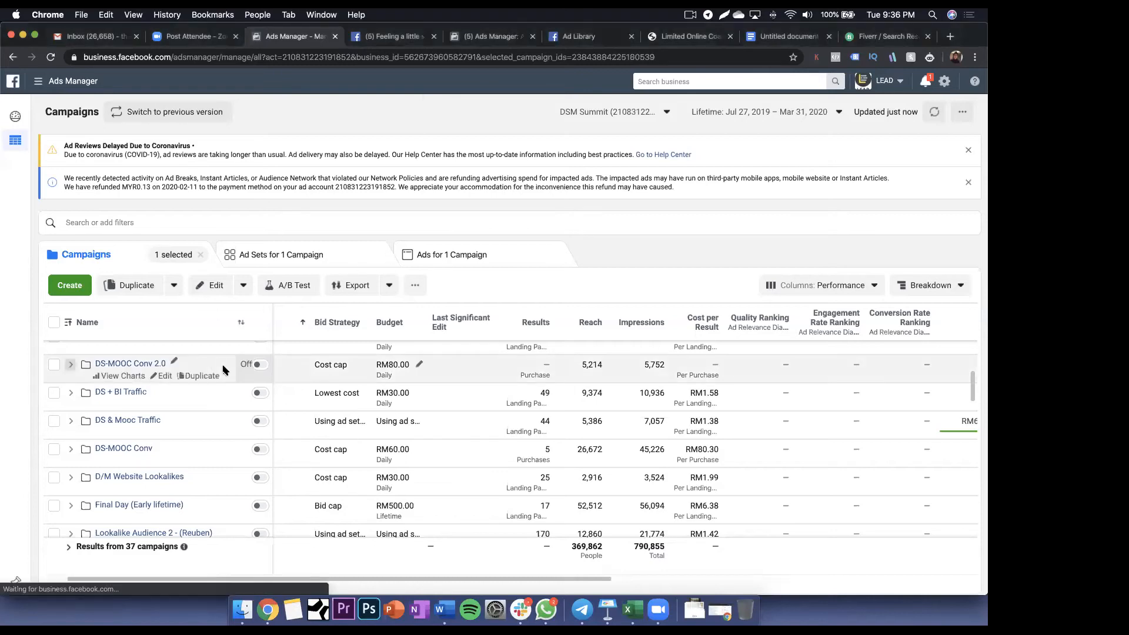
left_click(304, 259)
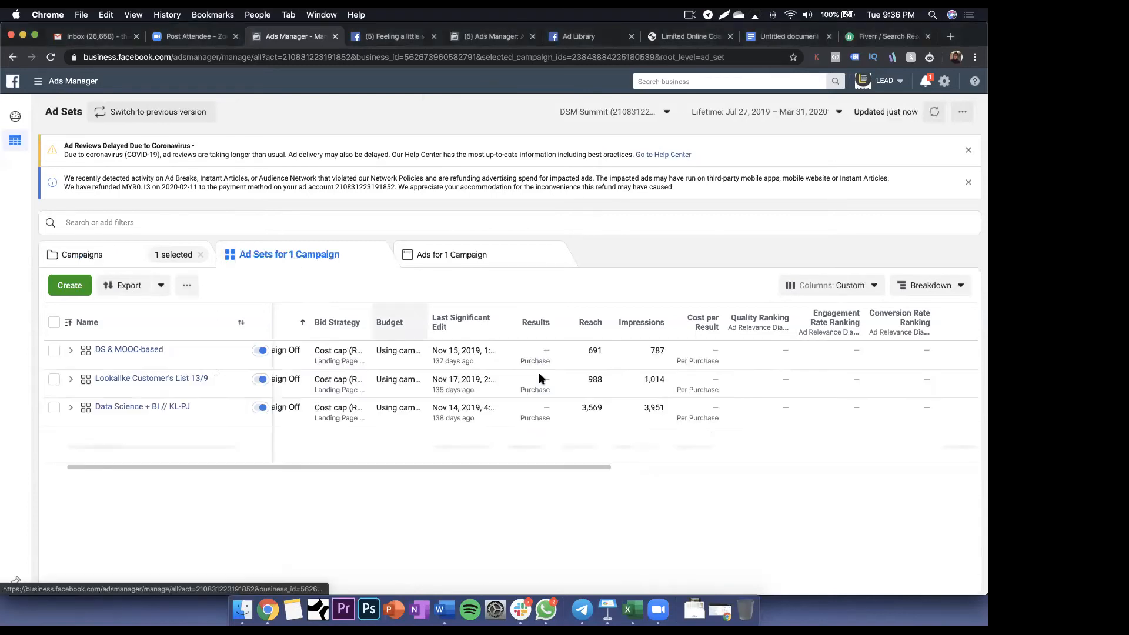
left_click(448, 256)
left_click(243, 350)
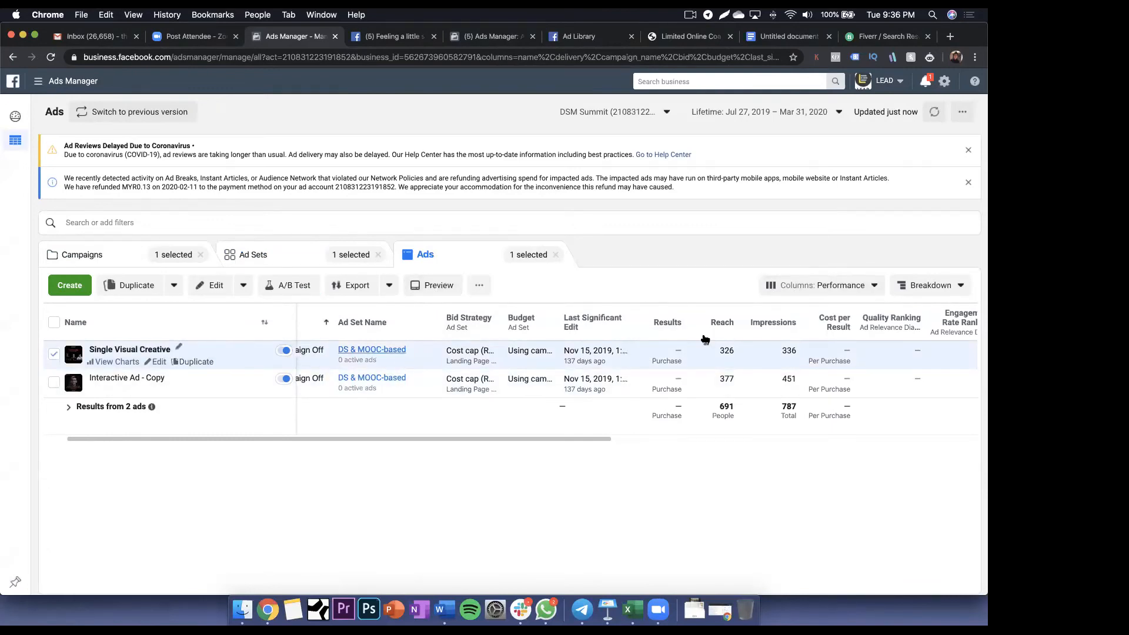
scroll(677, 347, "right", 5)
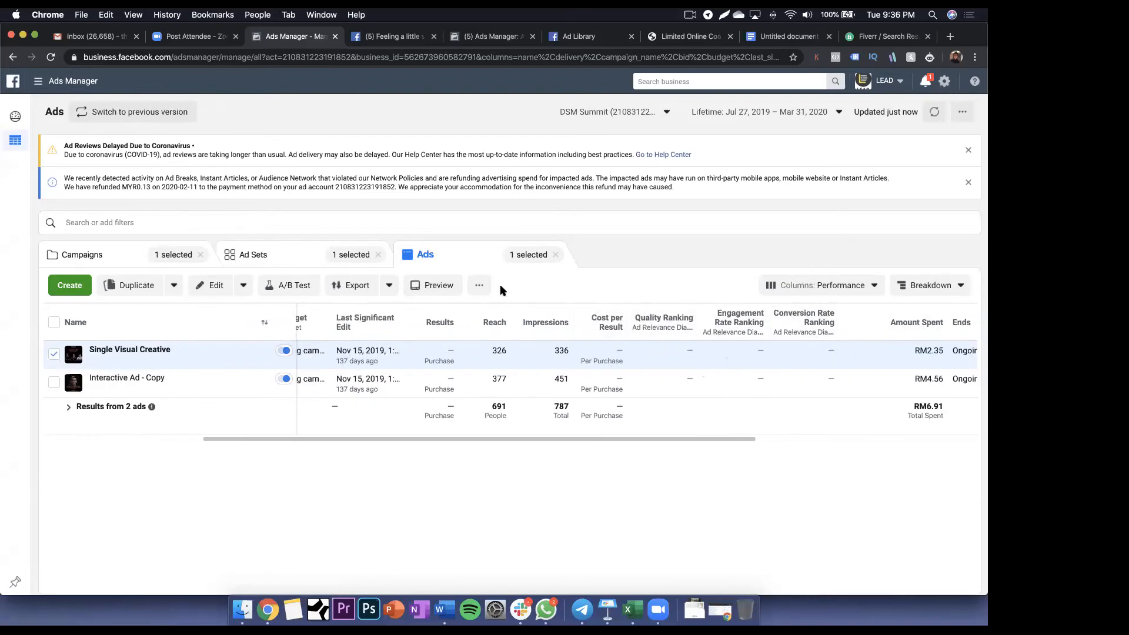
left_click(479, 286)
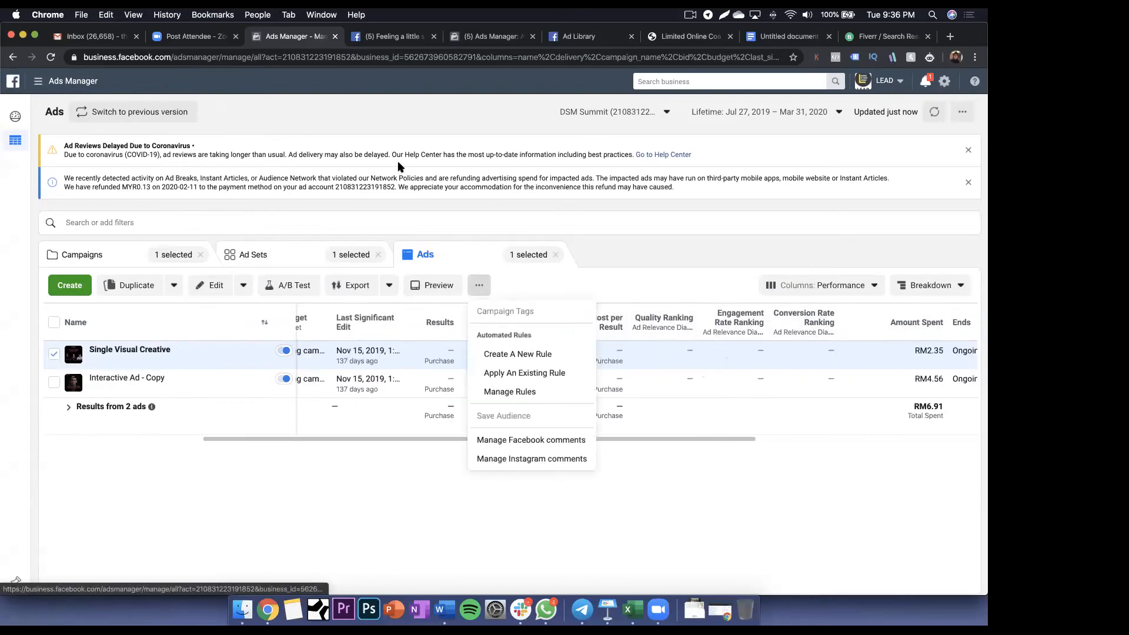
left_click(348, 204)
left_click(96, 257)
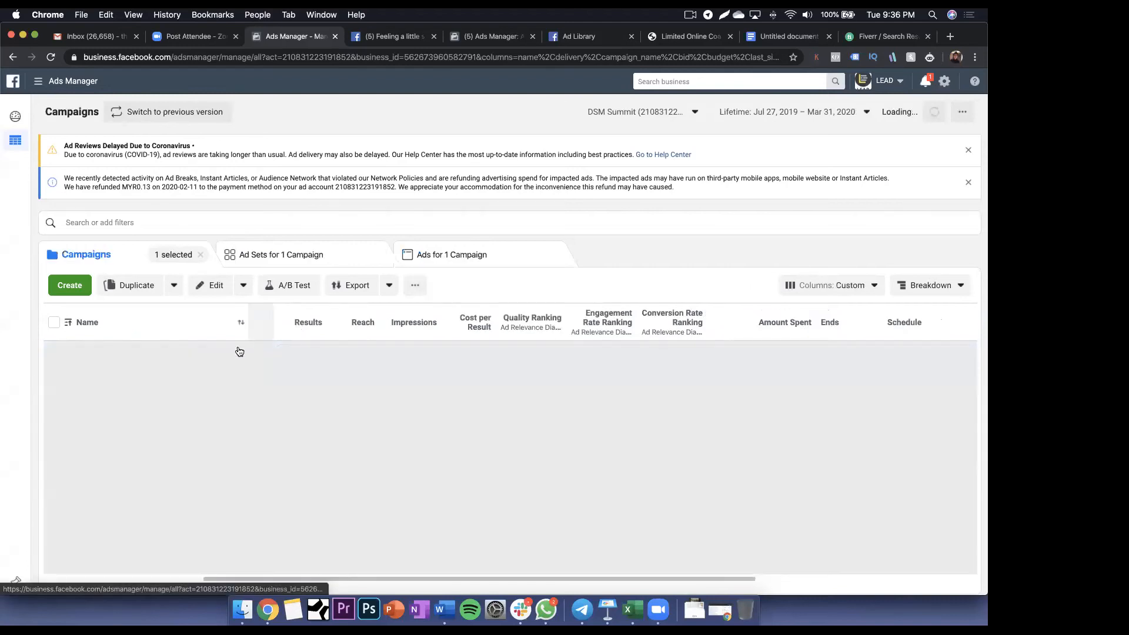
Open DS + BI diff states charts and review Demographics, Placement and Delivery, ending on Demographics
left_click(123, 362)
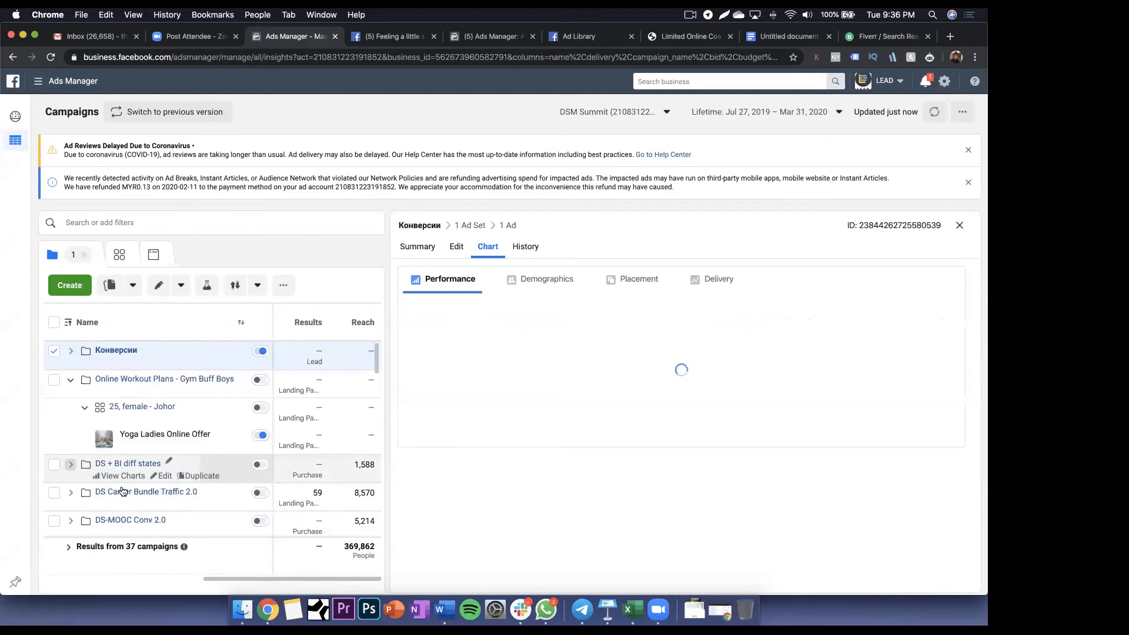
left_click(122, 476)
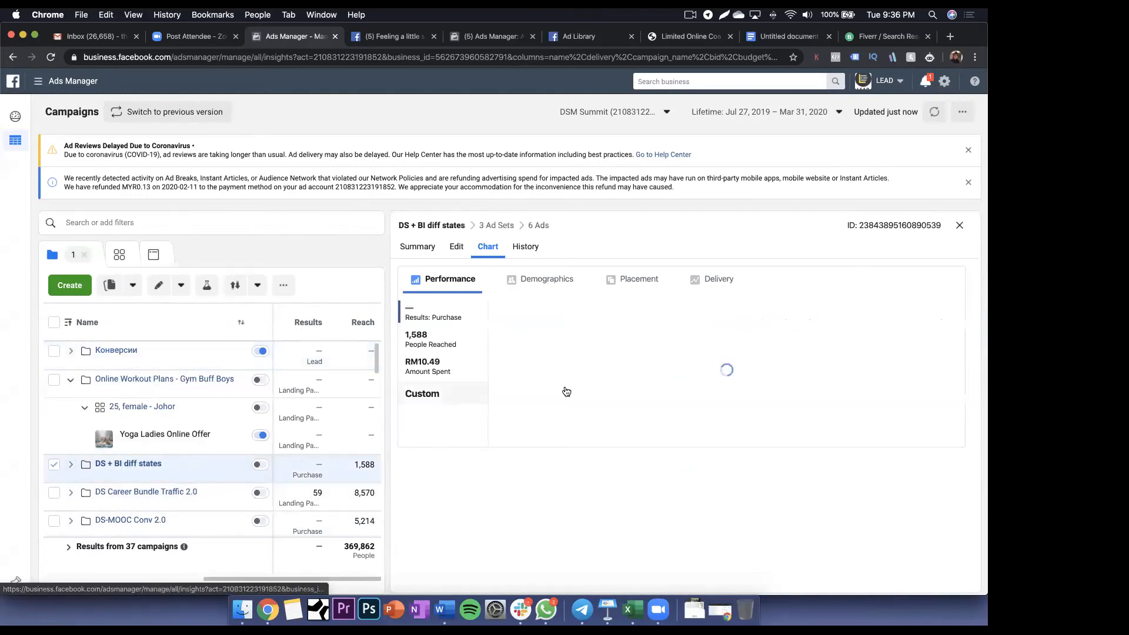
left_click(543, 283)
left_click(639, 280)
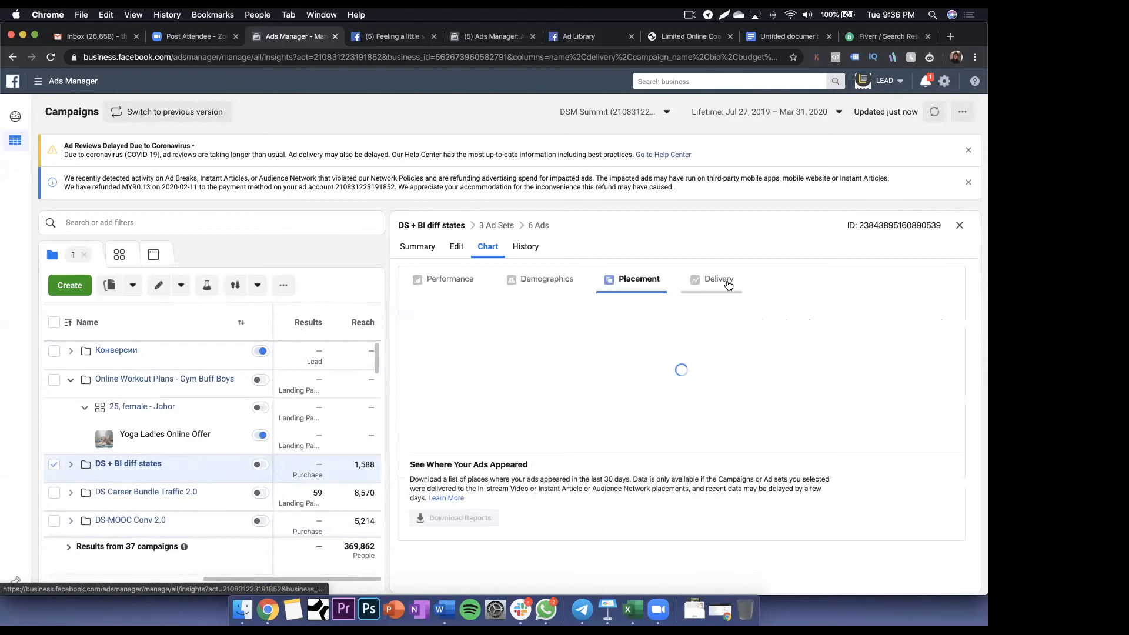
left_click(727, 284)
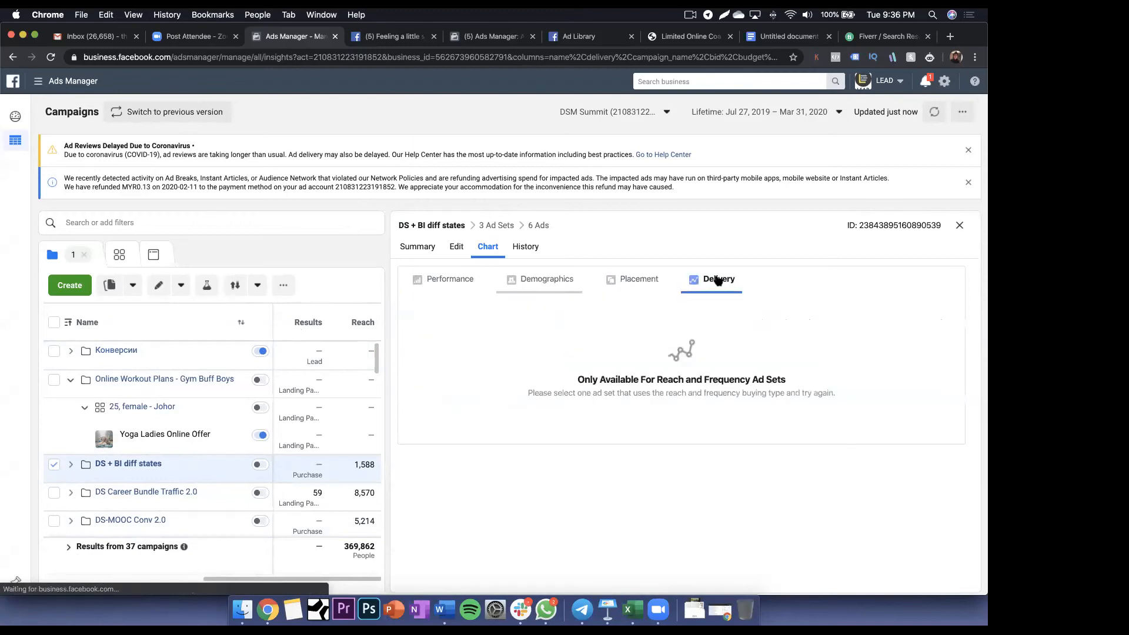
left_click(546, 279)
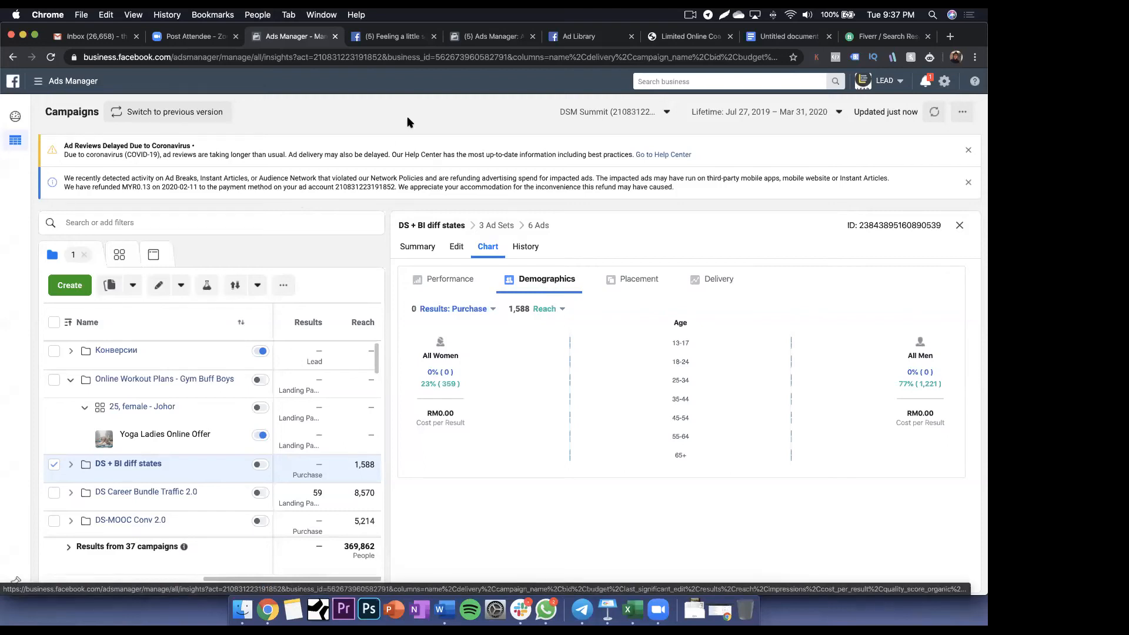
left_click(608, 610)
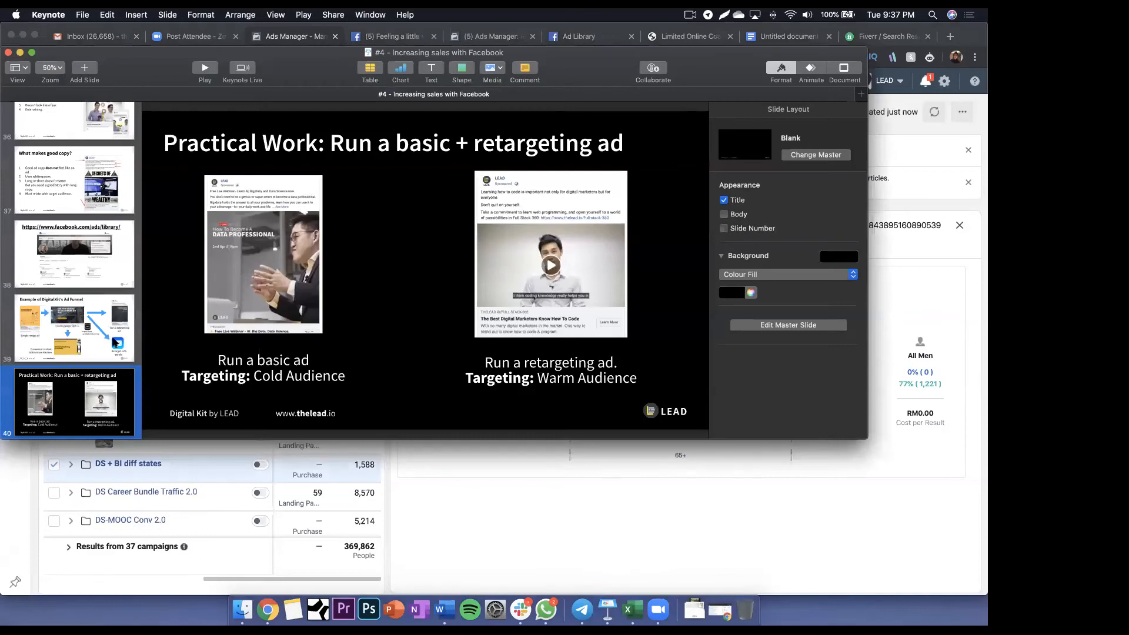
key("Up")
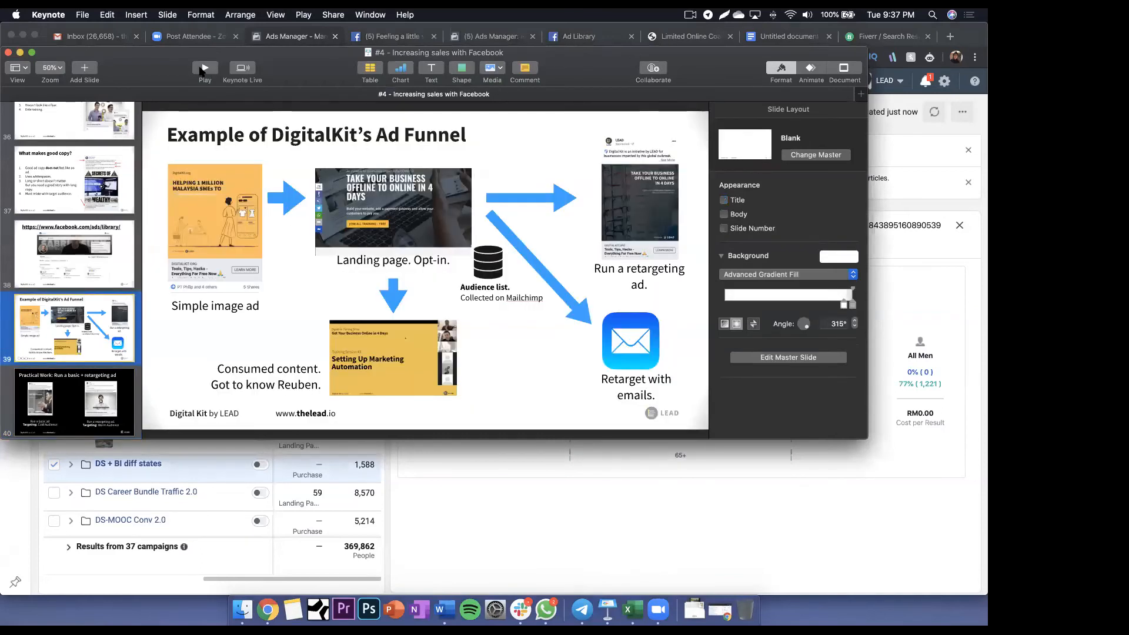
key("alt+super+p")
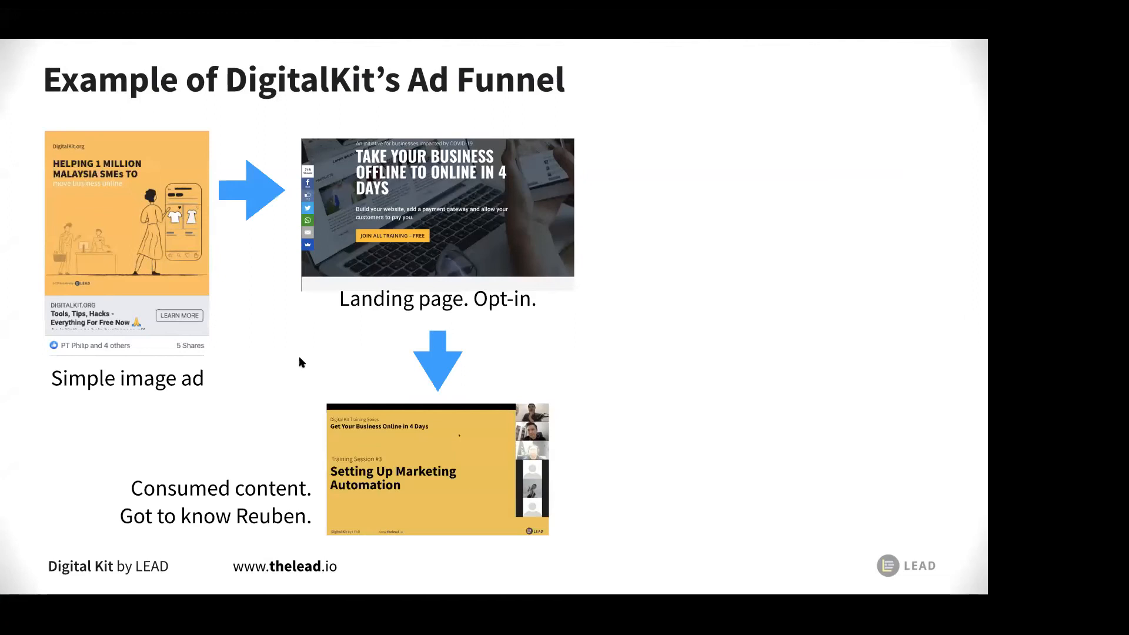
key("Right")
key("Right")
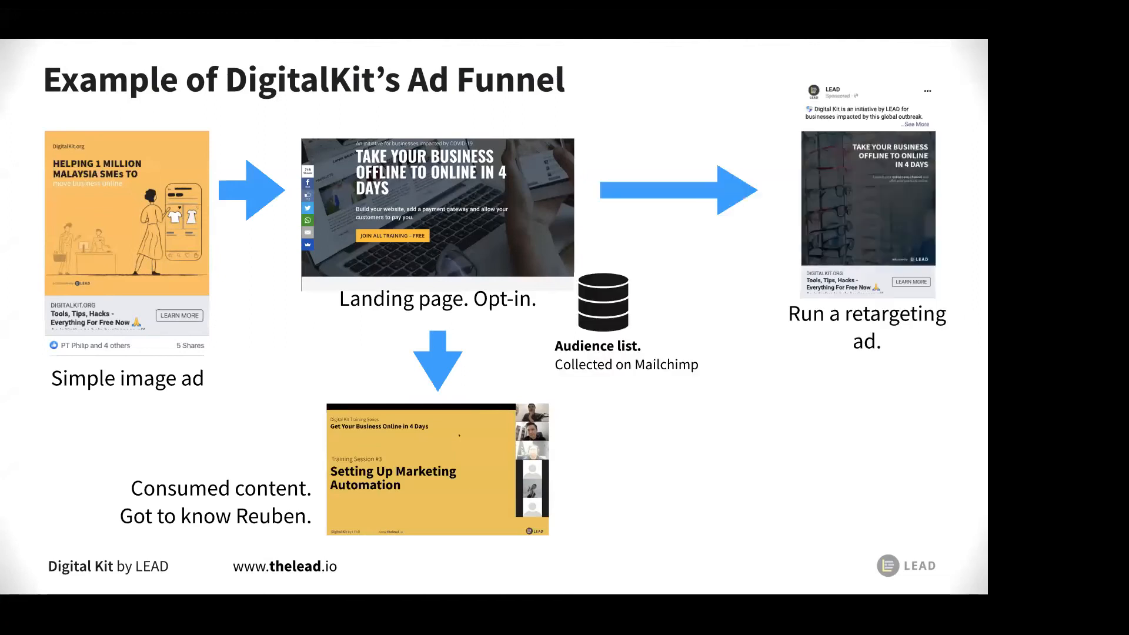
key("Right")
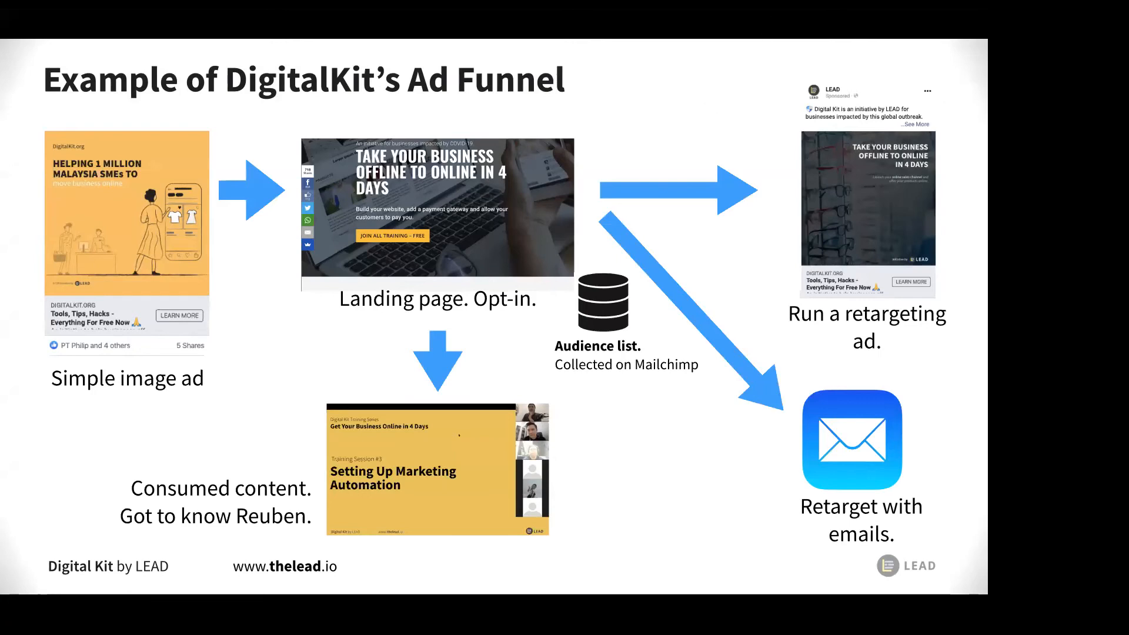
mouse_move(623, 259)
left_mouse_down()
mouse_move(592, 254)
mouse_move(562, 401)
mouse_move(708, 297)
mouse_move(538, 341)
mouse_move(740, 323)
mouse_move(517, 376)
mouse_move(718, 277)
mouse_move(541, 376)
mouse_move(650, 261)
mouse_move(549, 294)
mouse_move(623, 409)
mouse_move(644, 407)
left_mouse_up()
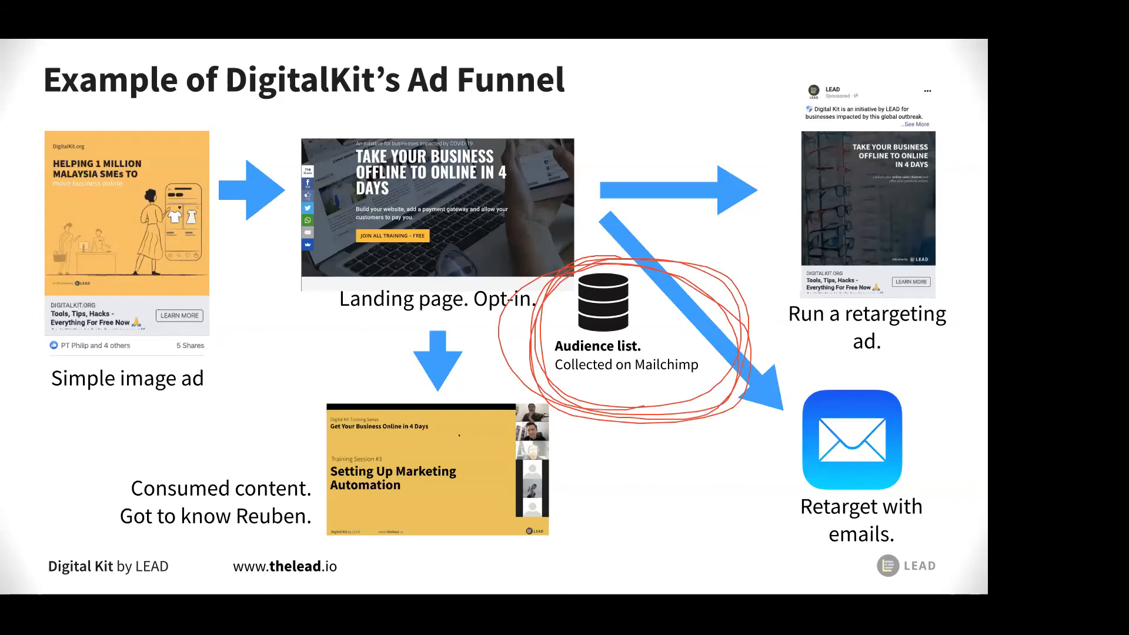
key("Escape")
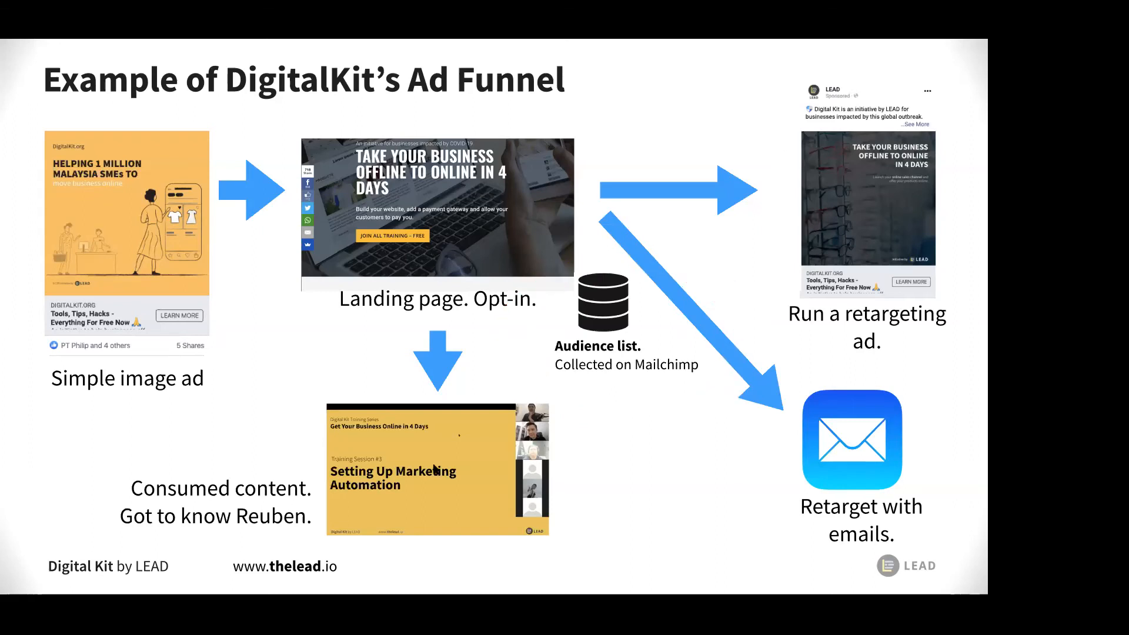
key("Right")
key("Escape")
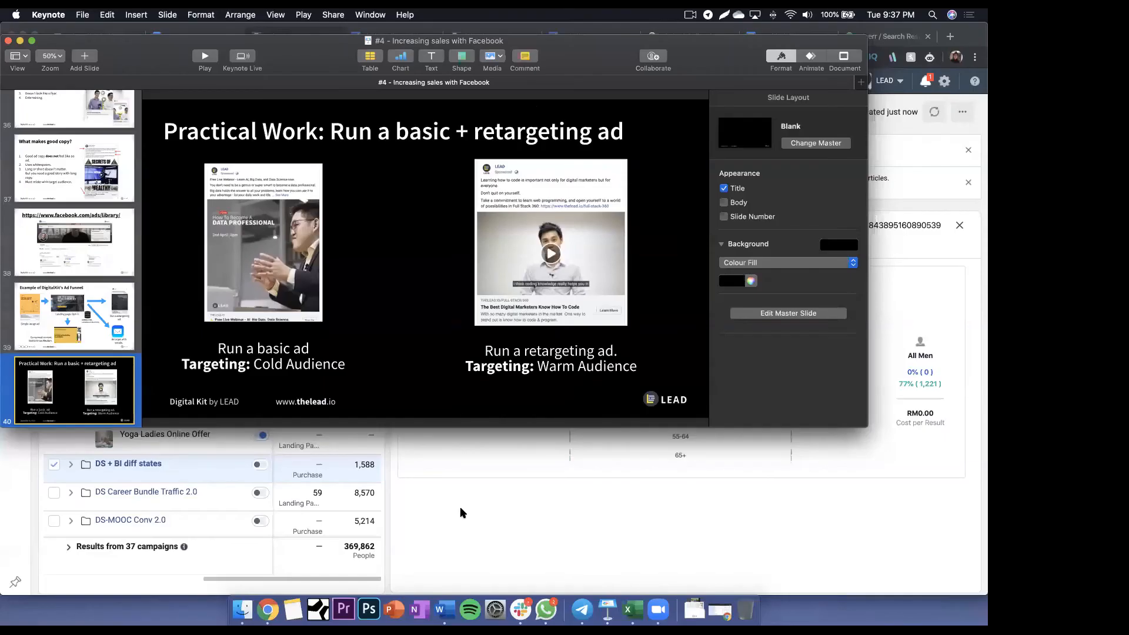
left_click(498, 527)
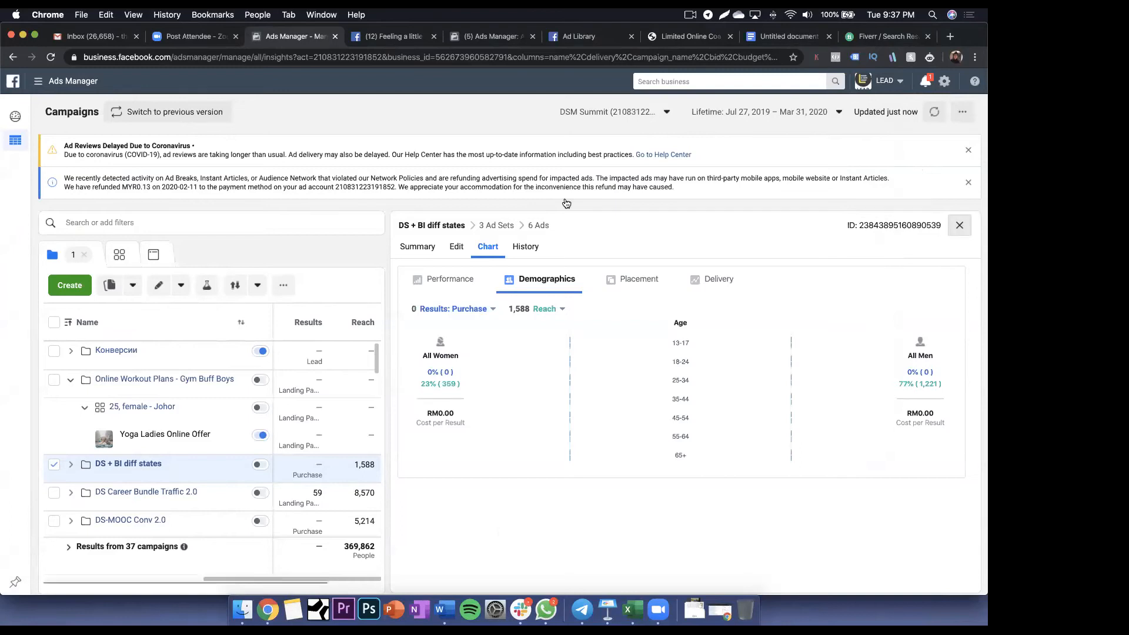
Close the chart panel and start a new campaign with the Traffic objective
left_click(960, 227)
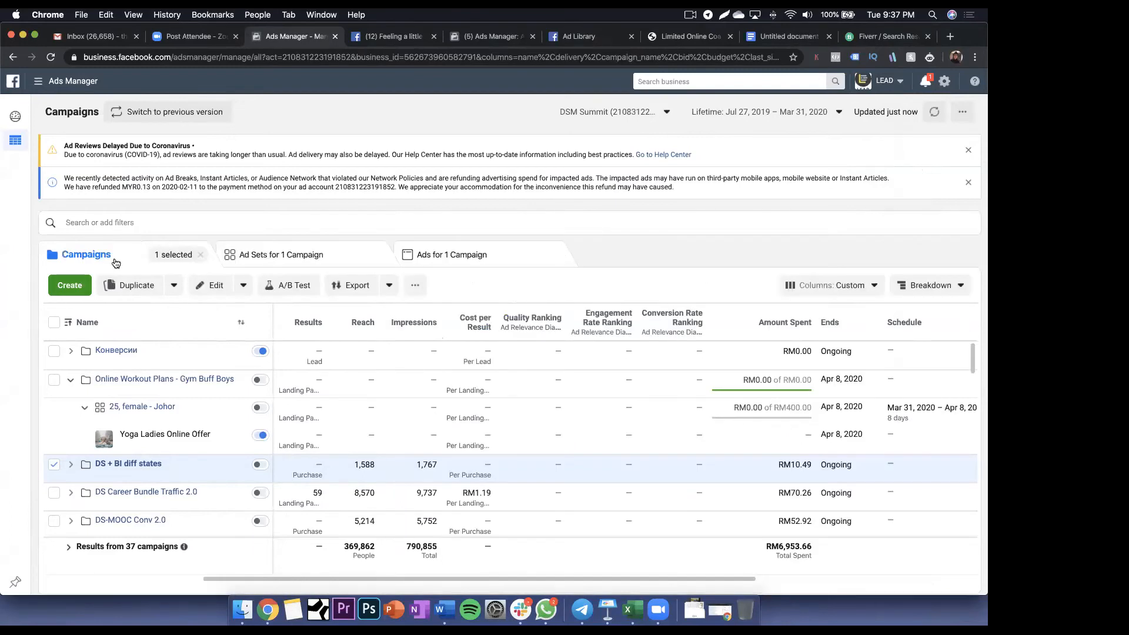
left_click(70, 286)
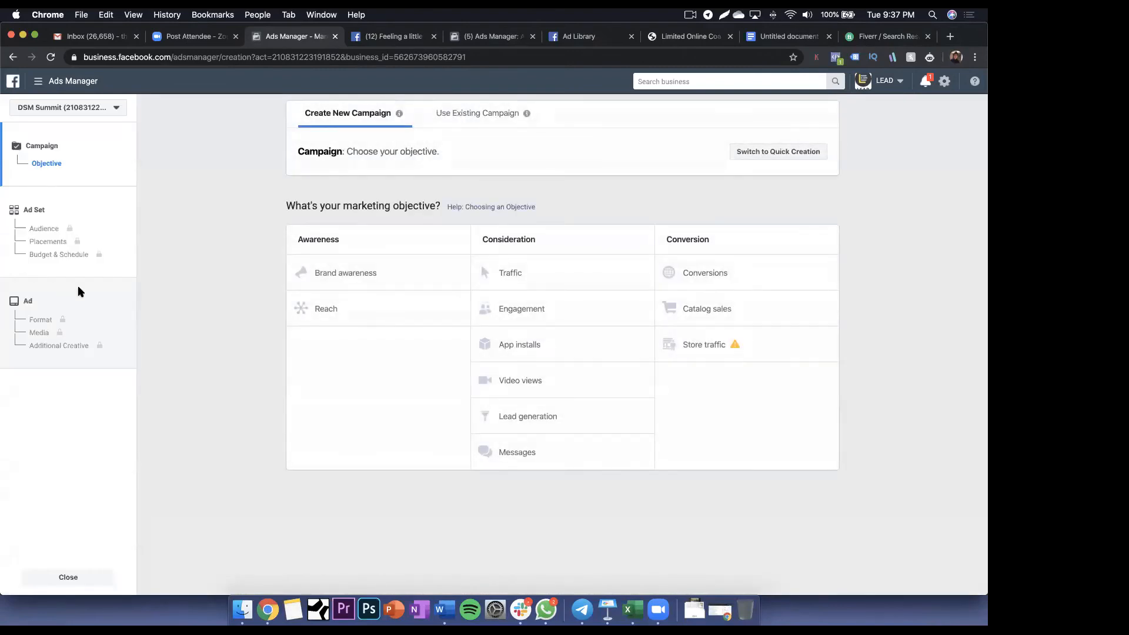
left_click(536, 276)
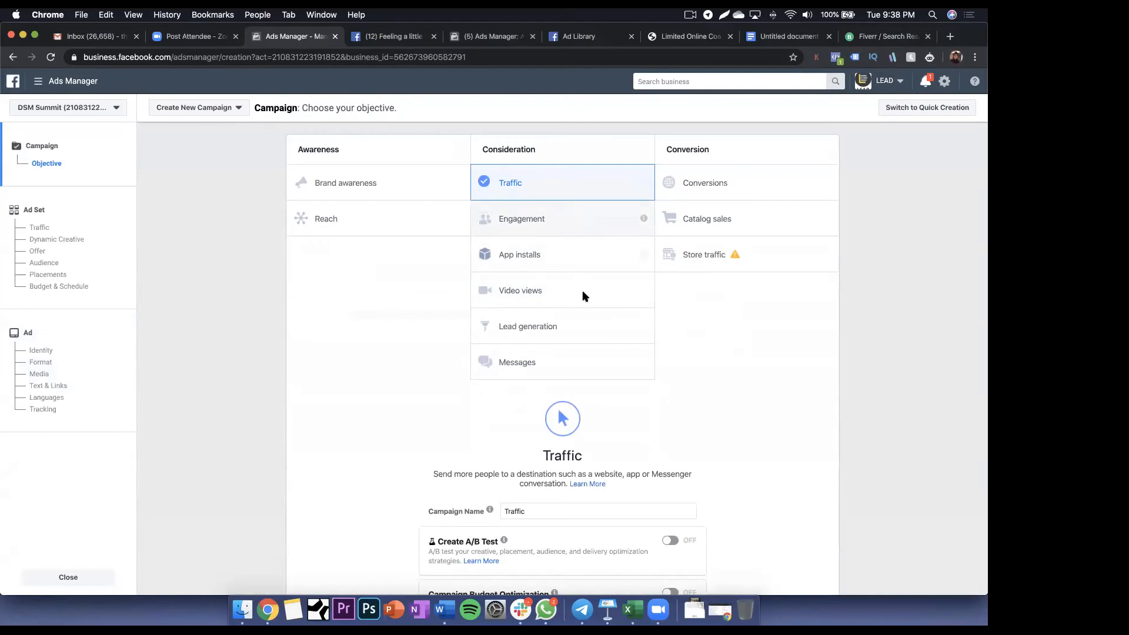
Replace the campaign name with 'Retarget to ppl who joined DigitalKit'
scroll(582, 290, "down", 5)
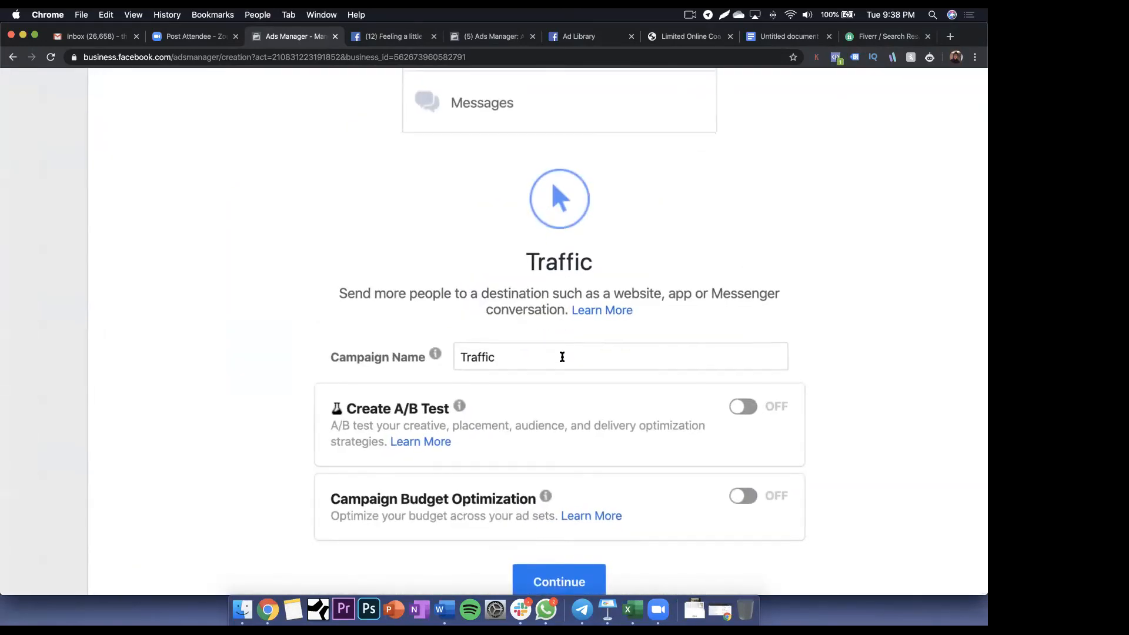
double_click(567, 361)
type("Rt")
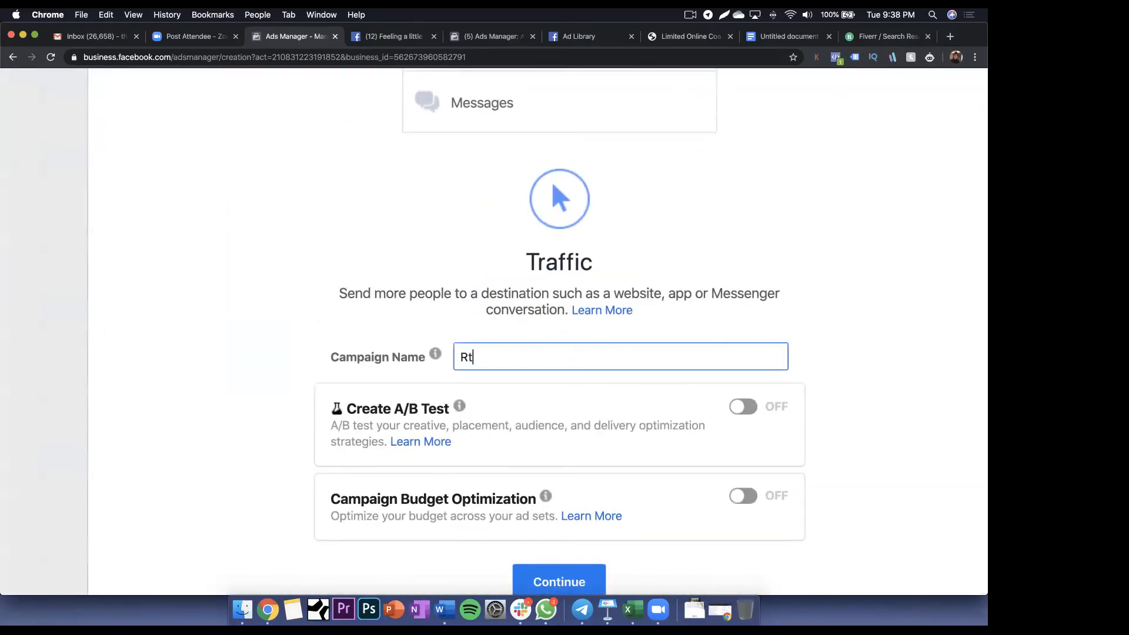
type("atarget to ppl who joined DigitalKit")
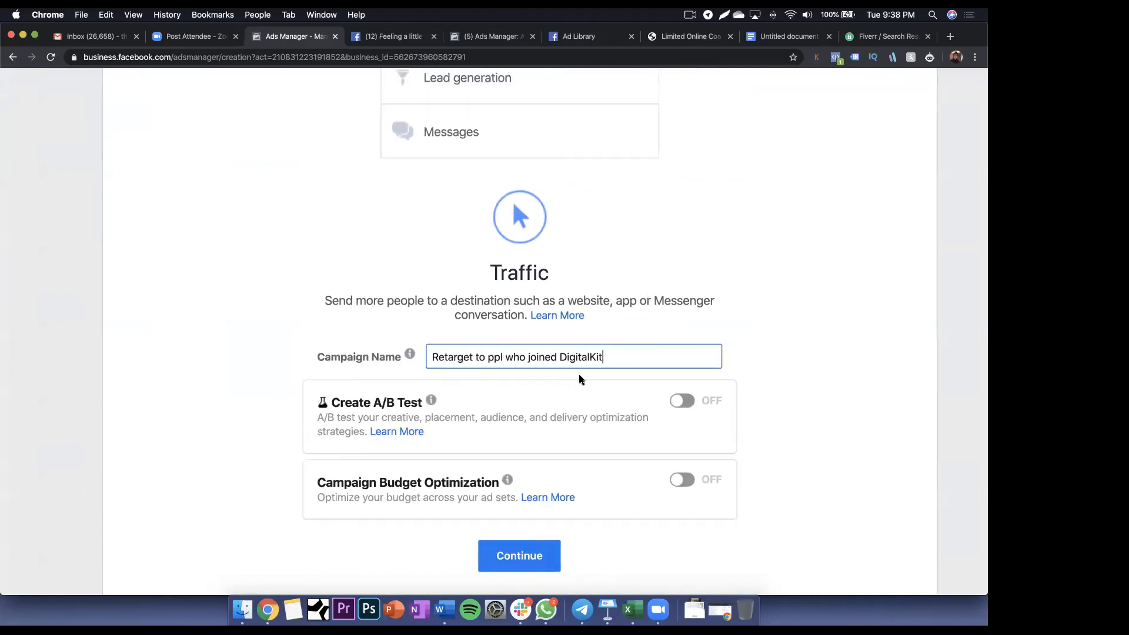
Continue to the ad set and name it 'People who joined DigitalKit.org'
left_click(486, 554)
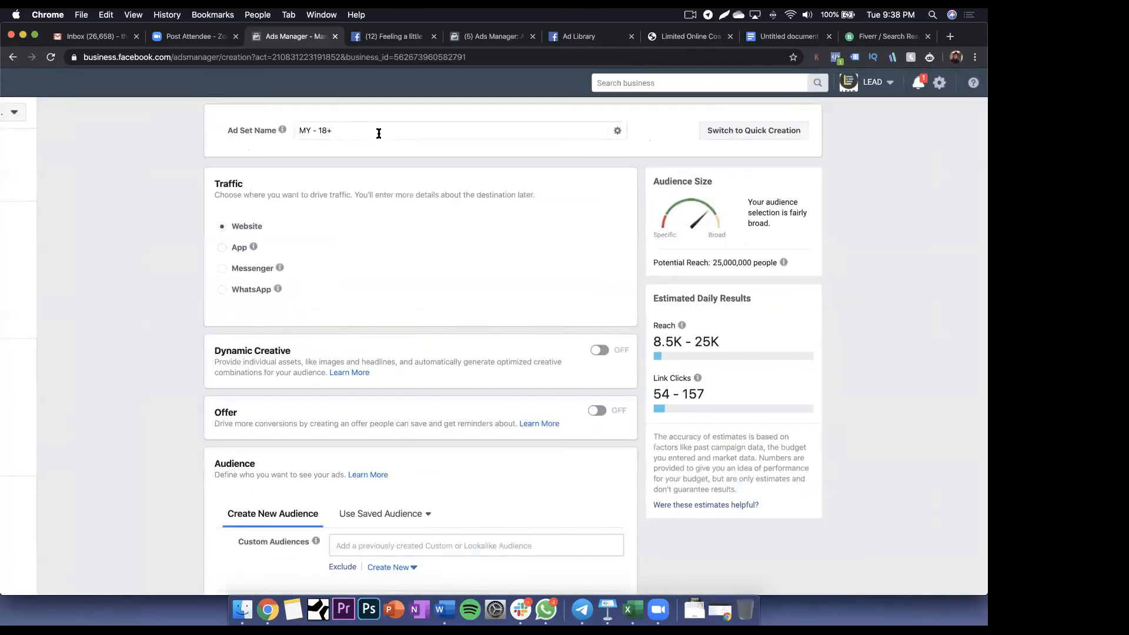
scroll(378, 133, "up", 3)
triple_click(378, 134)
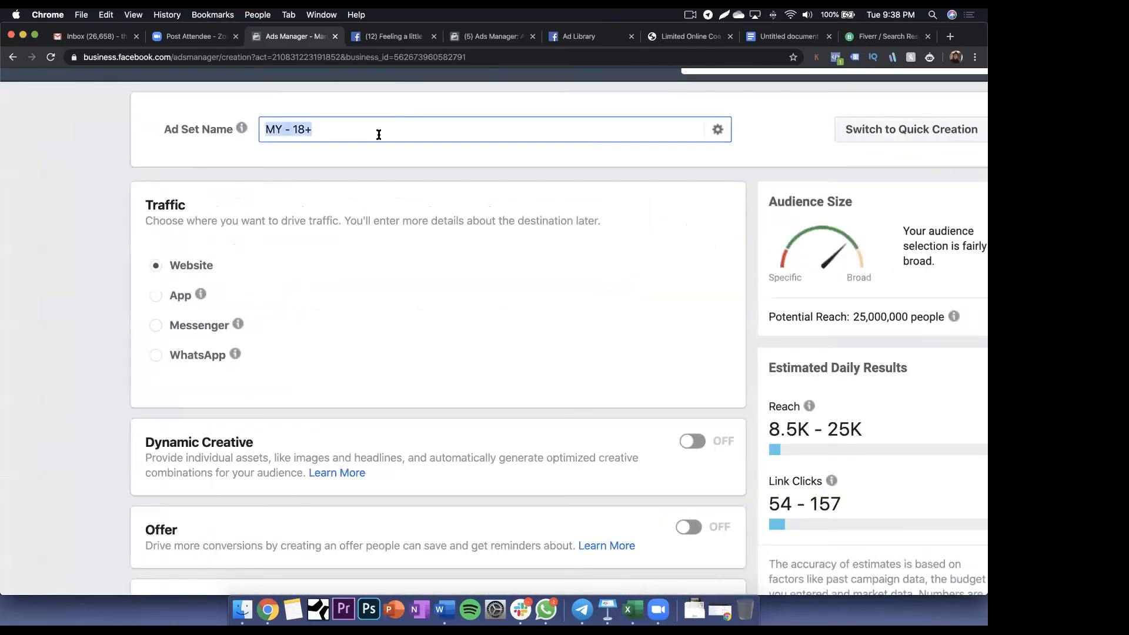
type("Peopl")
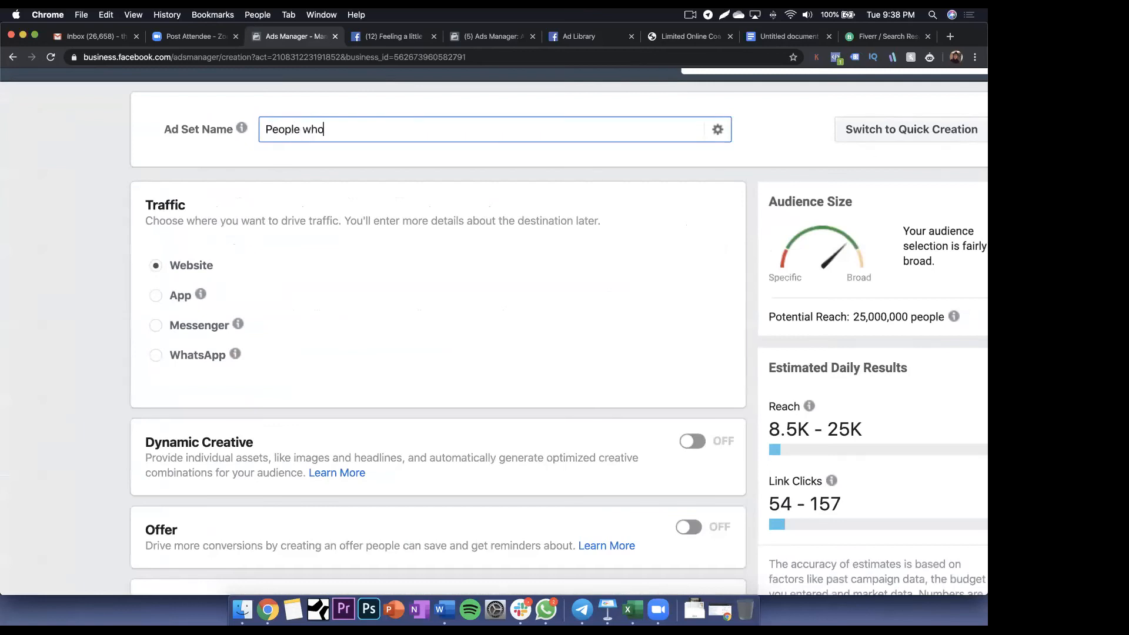
type("e who joined Digital")
scroll(491, 361, "down", 3)
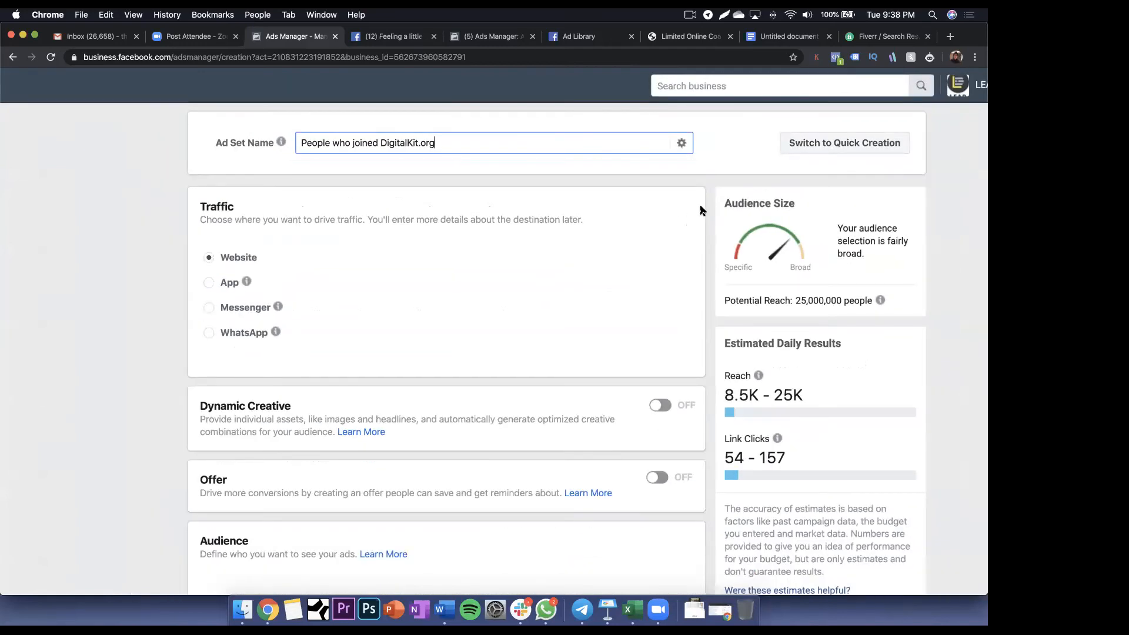
left_click(514, 248)
Under Custom Audiences, choose Create New > Custom Audience
scroll(516, 256, "down", 1)
scroll(516, 255, "down", 1)
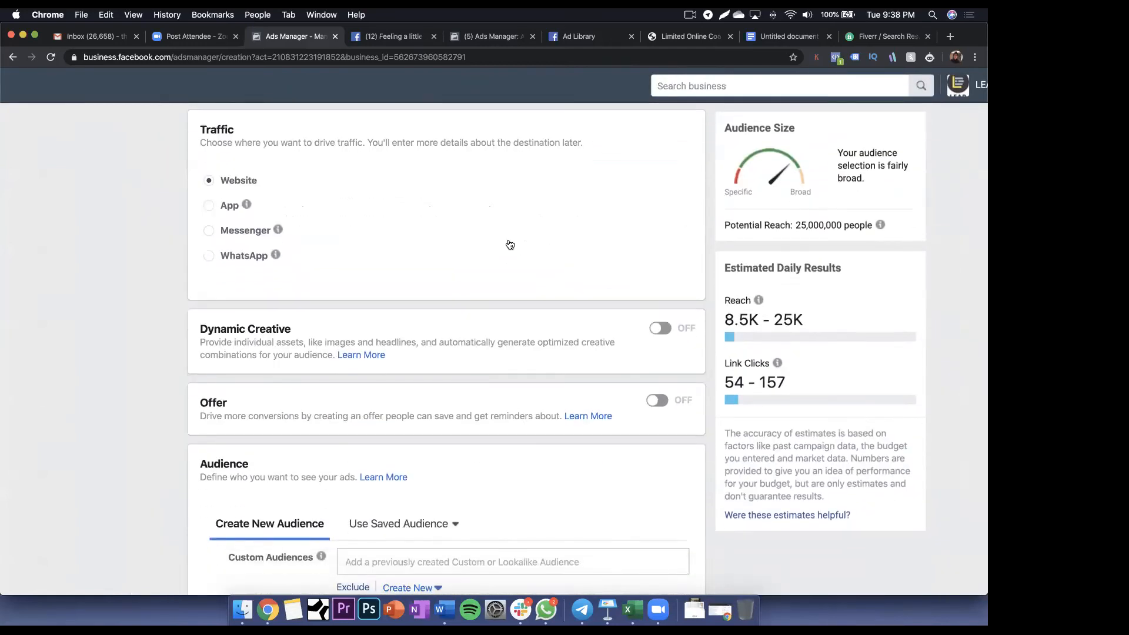
scroll(509, 244, "down", 3)
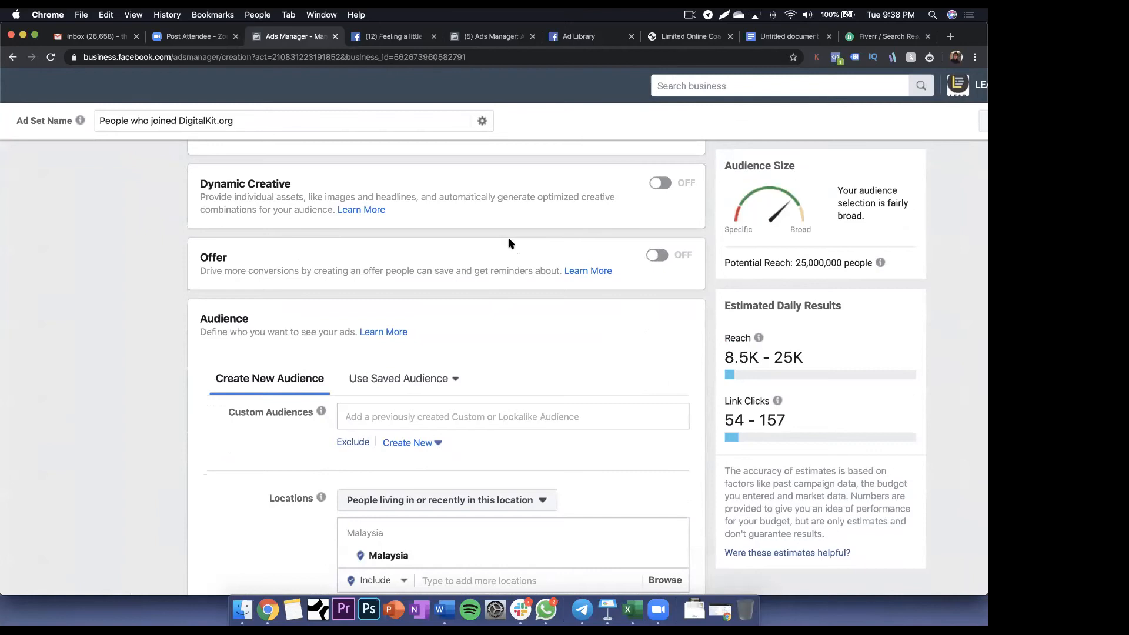
scroll(509, 259, "up", 1)
scroll(511, 262, "down", 4)
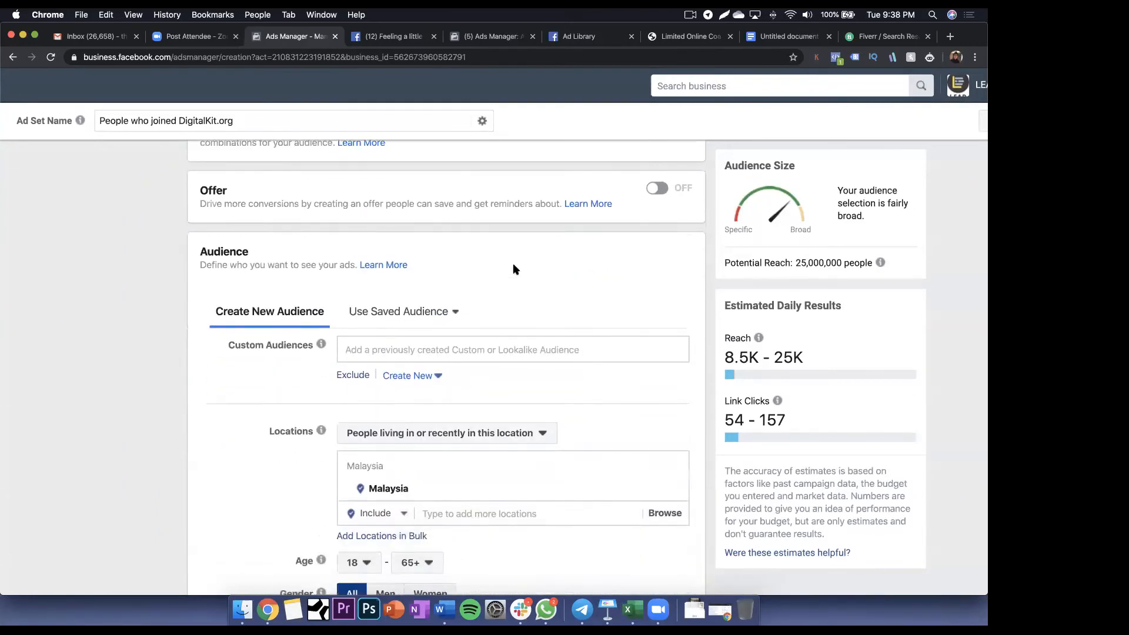
scroll(512, 269, "right", 2)
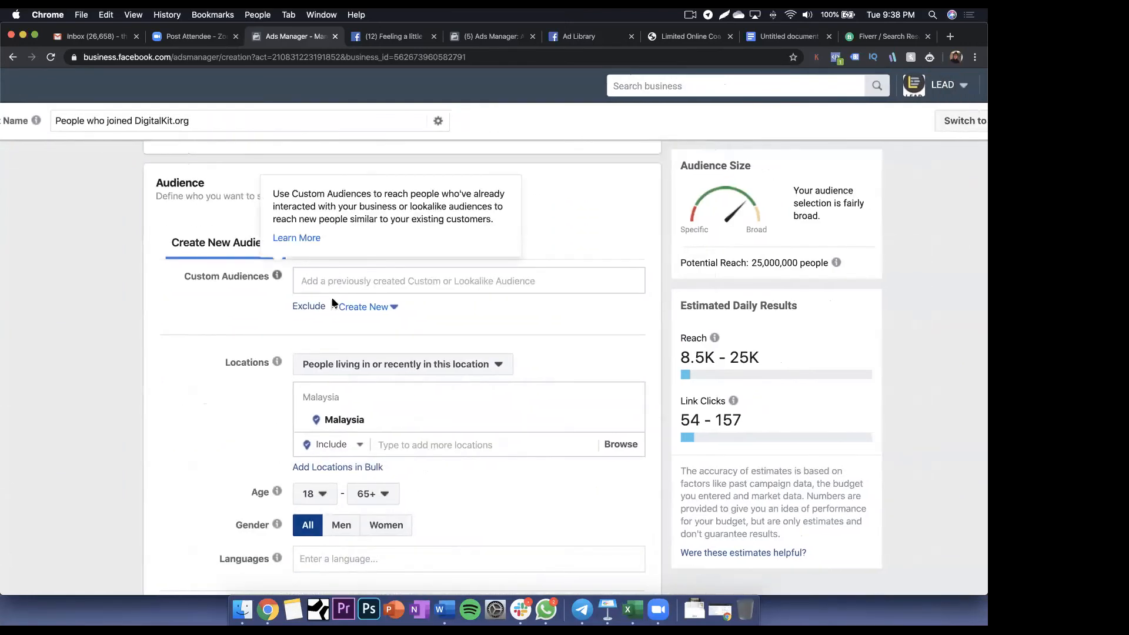
scroll(174, 301, "down", 5)
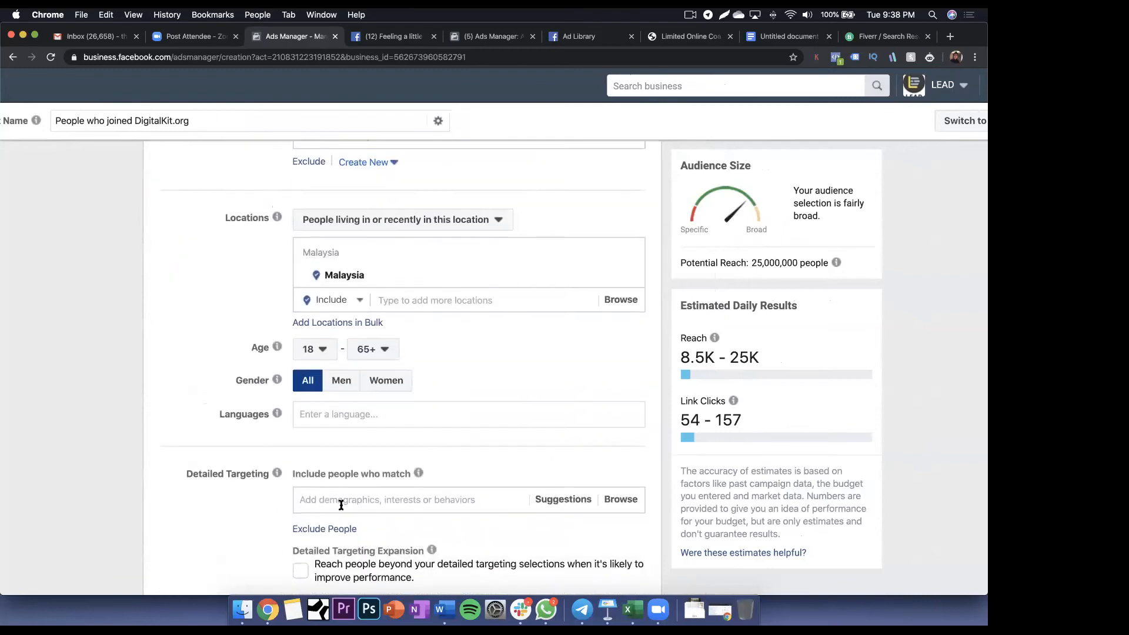
scroll(412, 283, "up", 3)
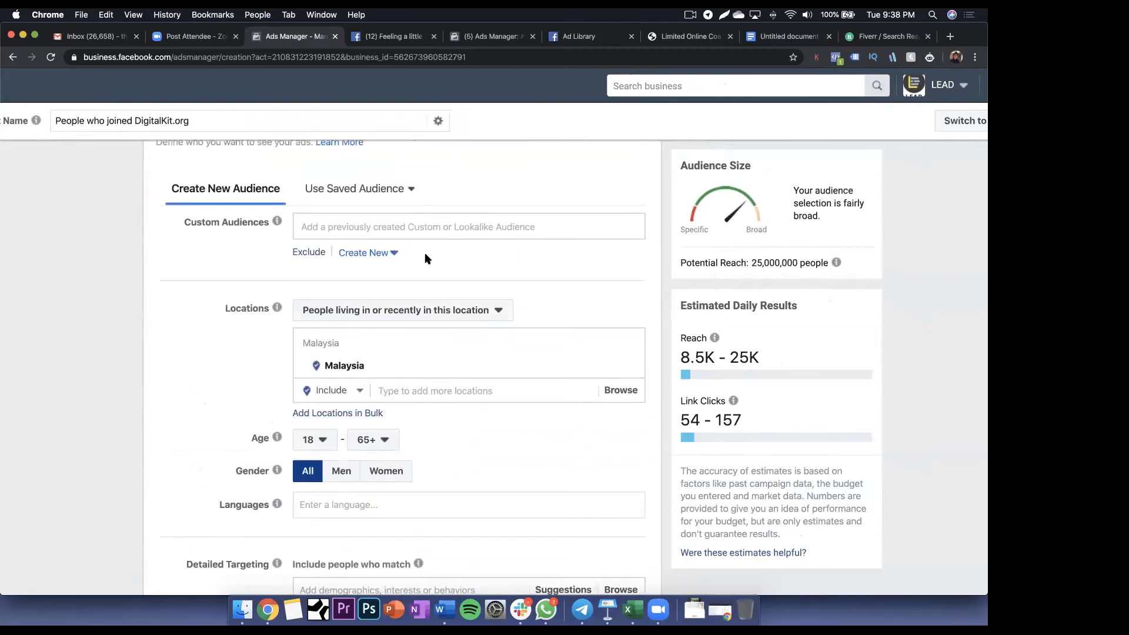
scroll(287, 223, "up", 2)
left_click_drag(167, 223, 266, 229)
left_click(262, 251)
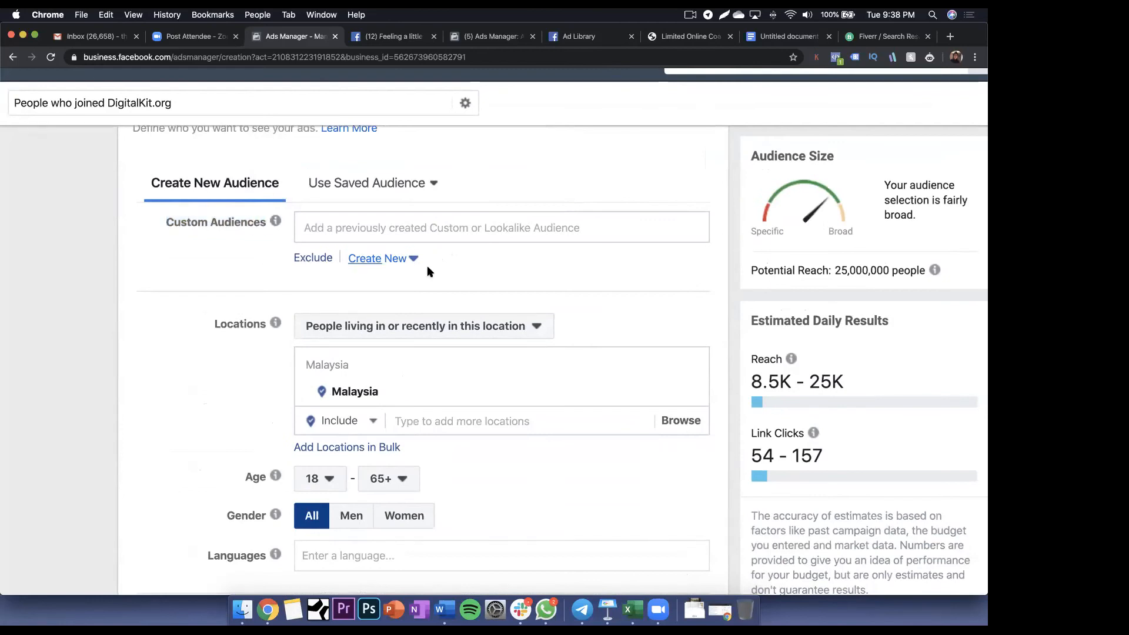
left_click(411, 258)
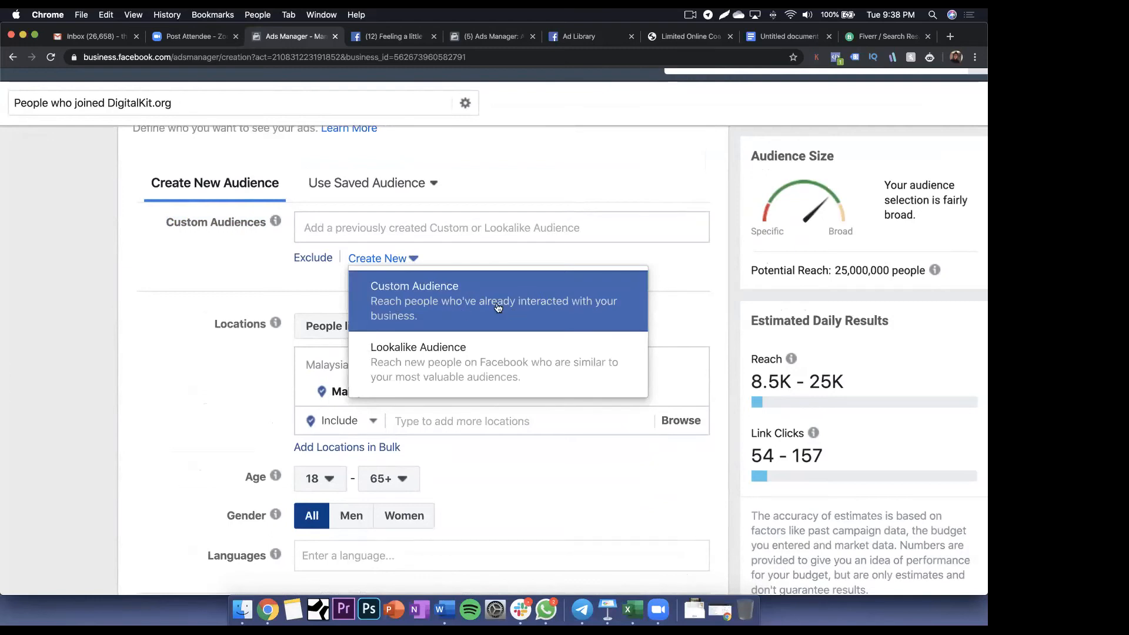
scroll(496, 315, "up", 3)
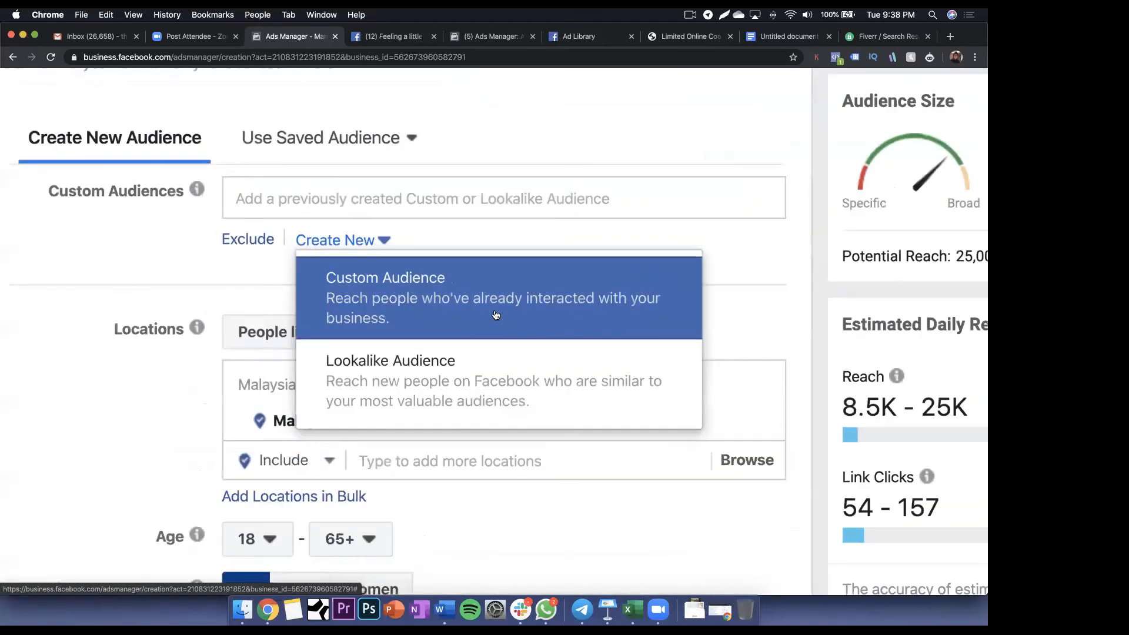
scroll(496, 315, "up", 1)
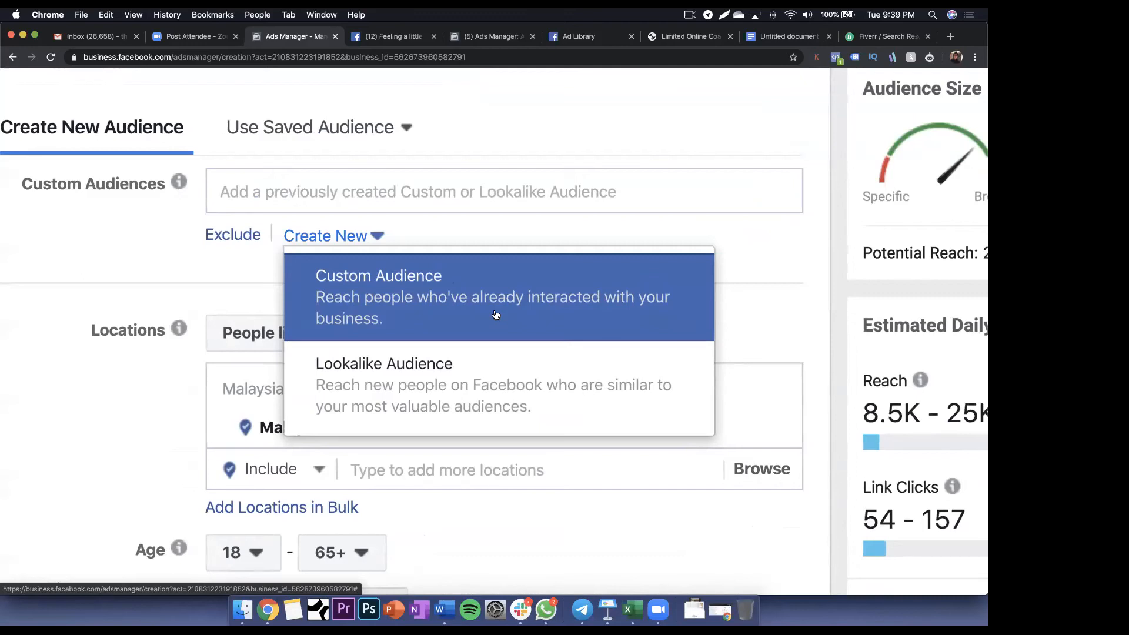
left_click(493, 314)
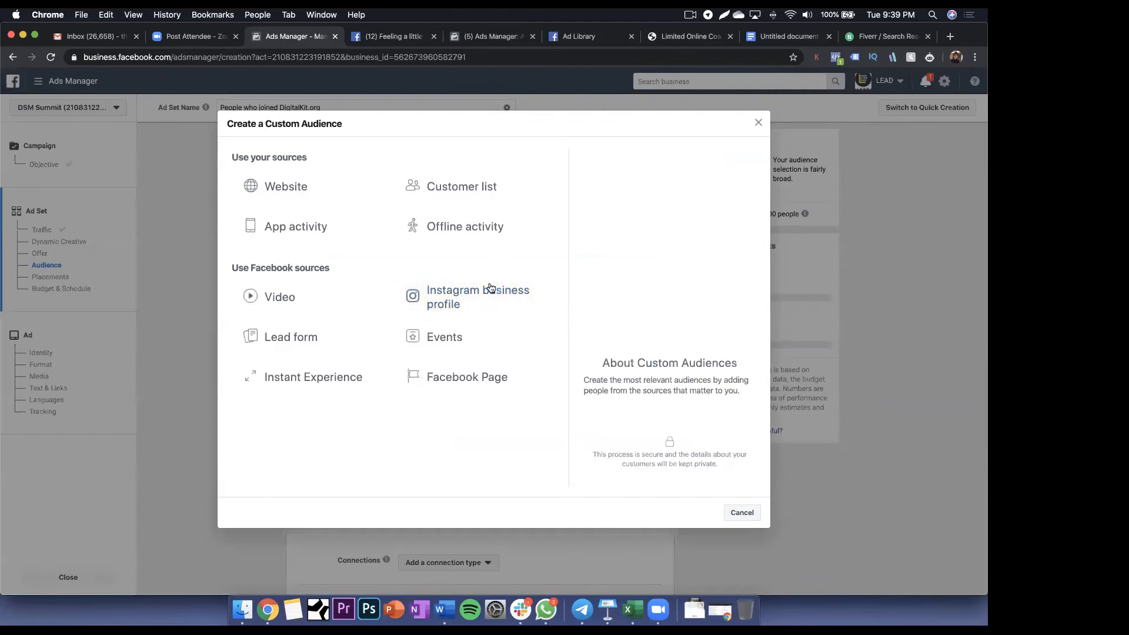
Pick Customer list as the audience source and bring up the sample customer list spreadsheet in Excel
scroll(359, 204, "up", 3)
scroll(360, 206, "down", 3)
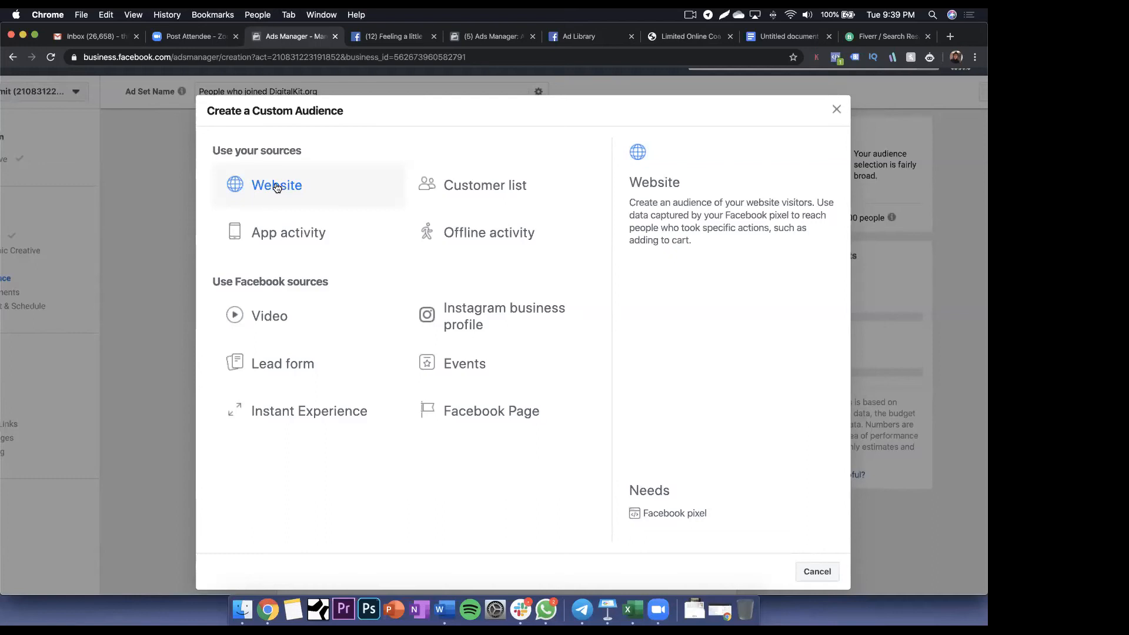
left_click(503, 183)
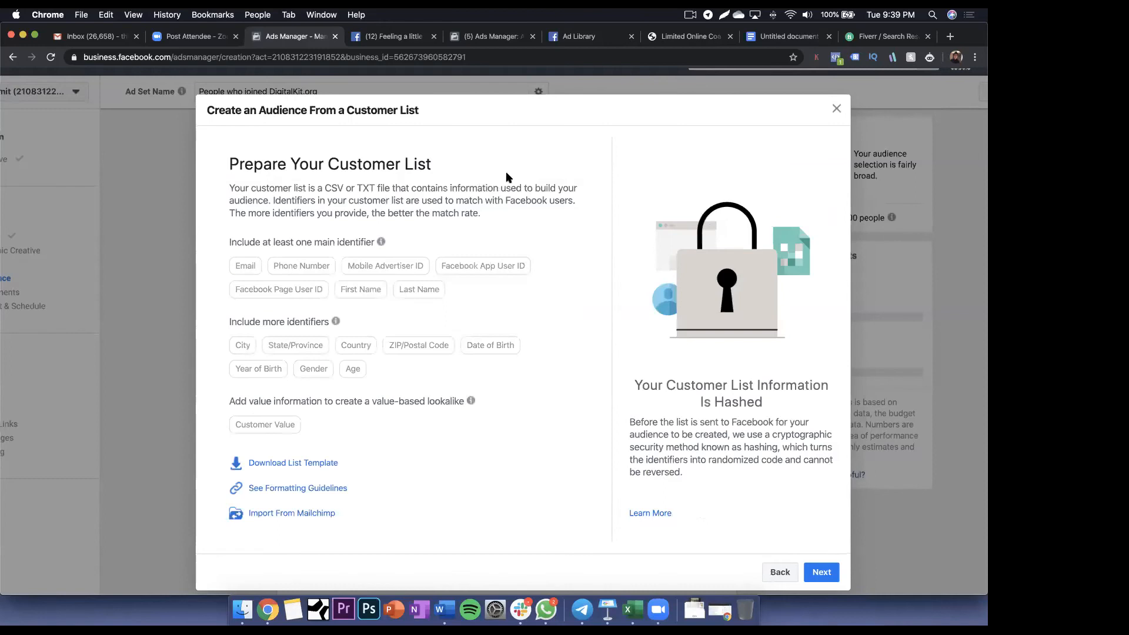
left_click(631, 610)
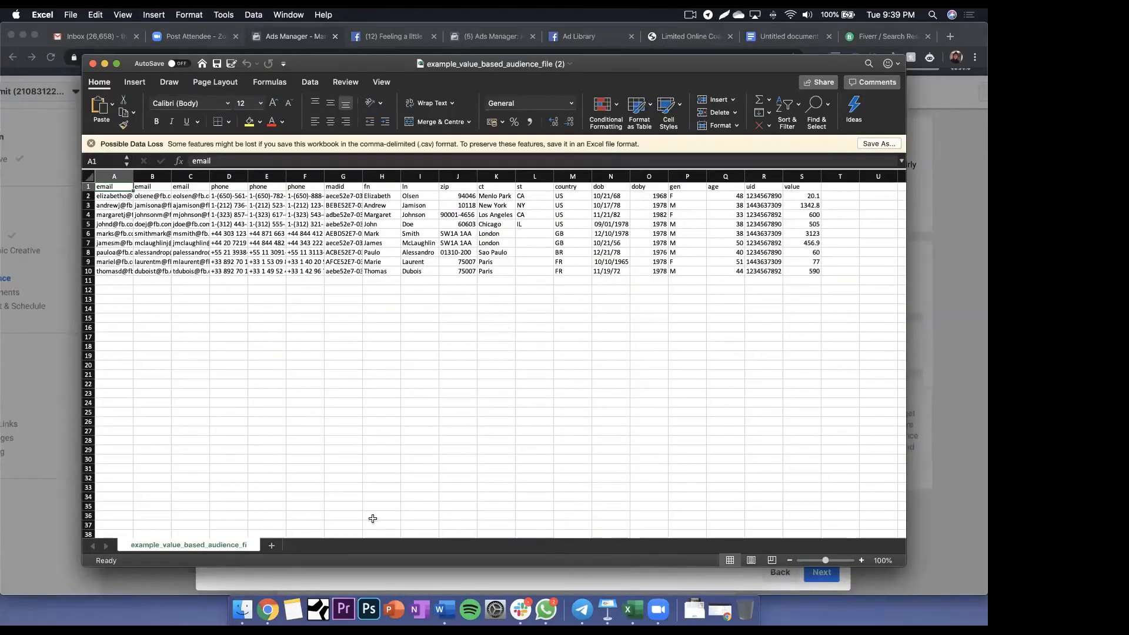
Zoom the sheet, widen column A, and clear the two extra email columns B:C
left_click_drag(826, 562, 828, 561)
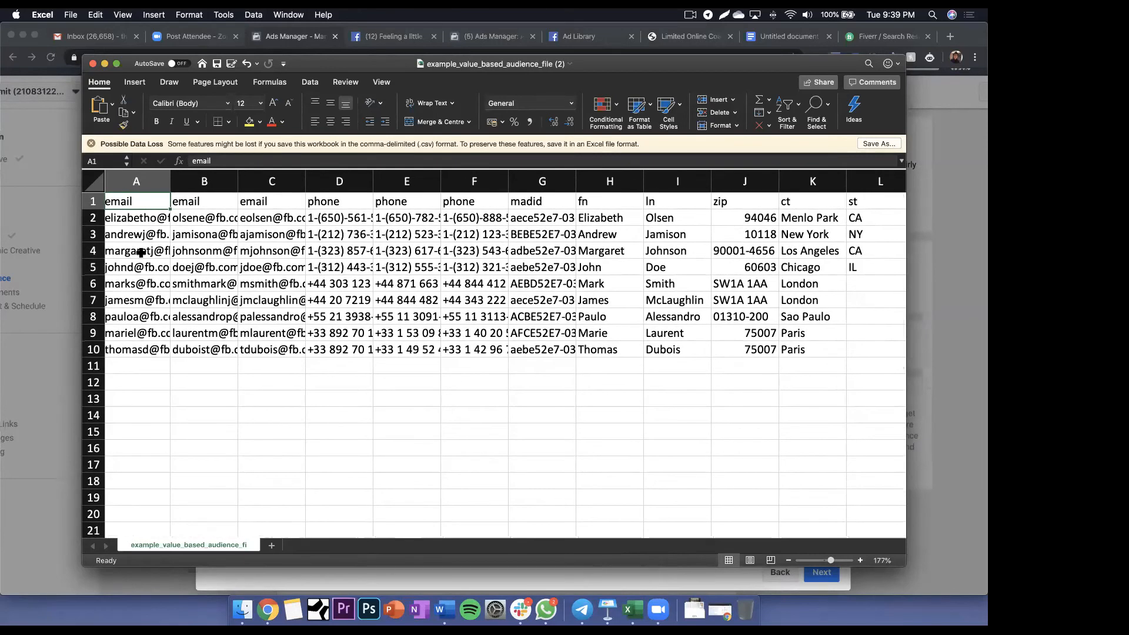
left_click(147, 216)
left_click_drag(143, 241, 145, 345)
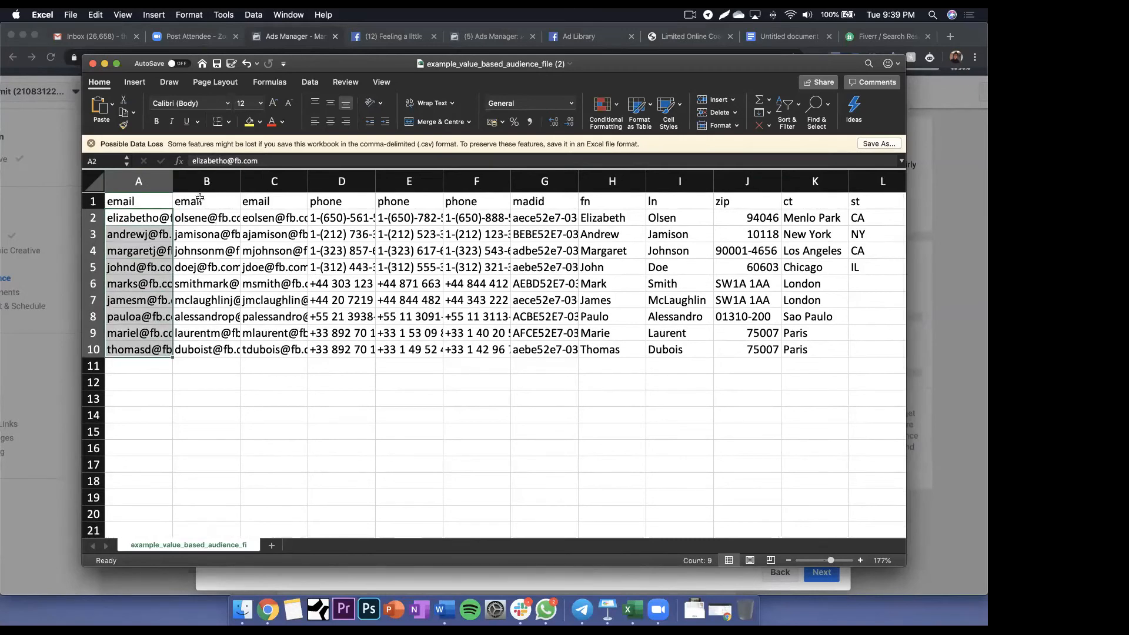
left_click_drag(173, 180, 190, 180)
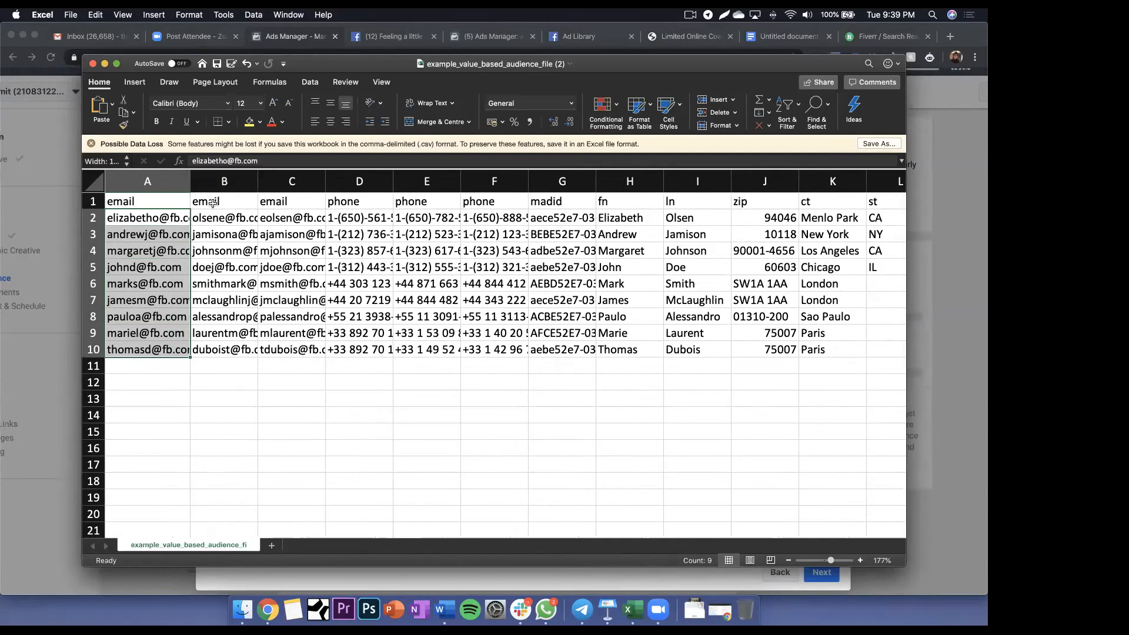
left_click(217, 206)
left_click(286, 206)
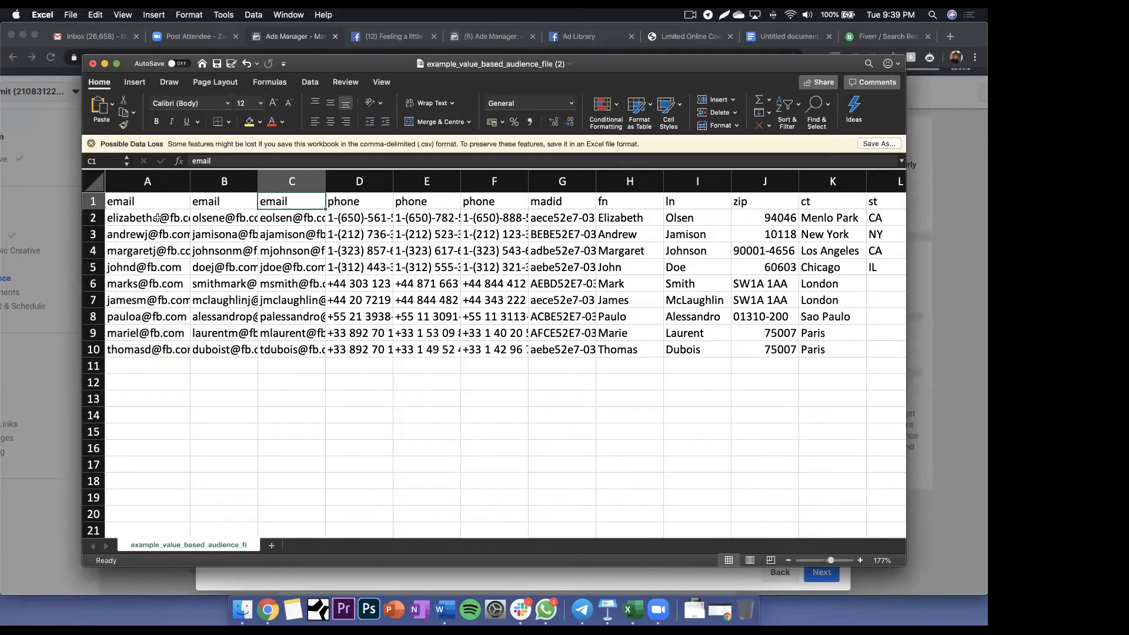
left_click(157, 218)
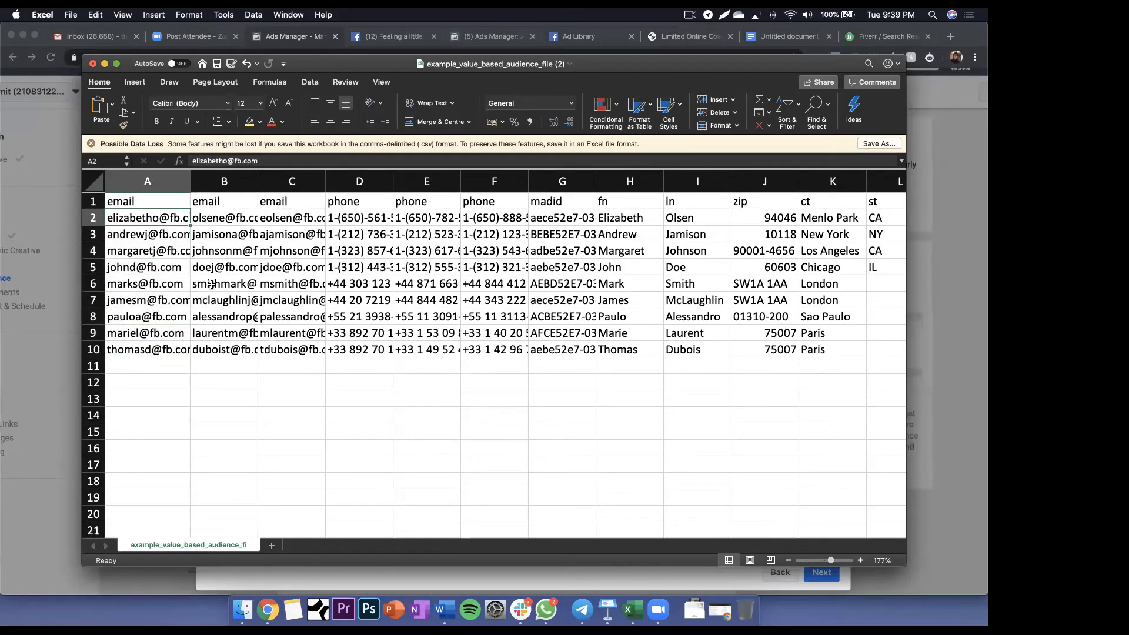
left_click_drag(214, 218, 292, 351)
key("Delete")
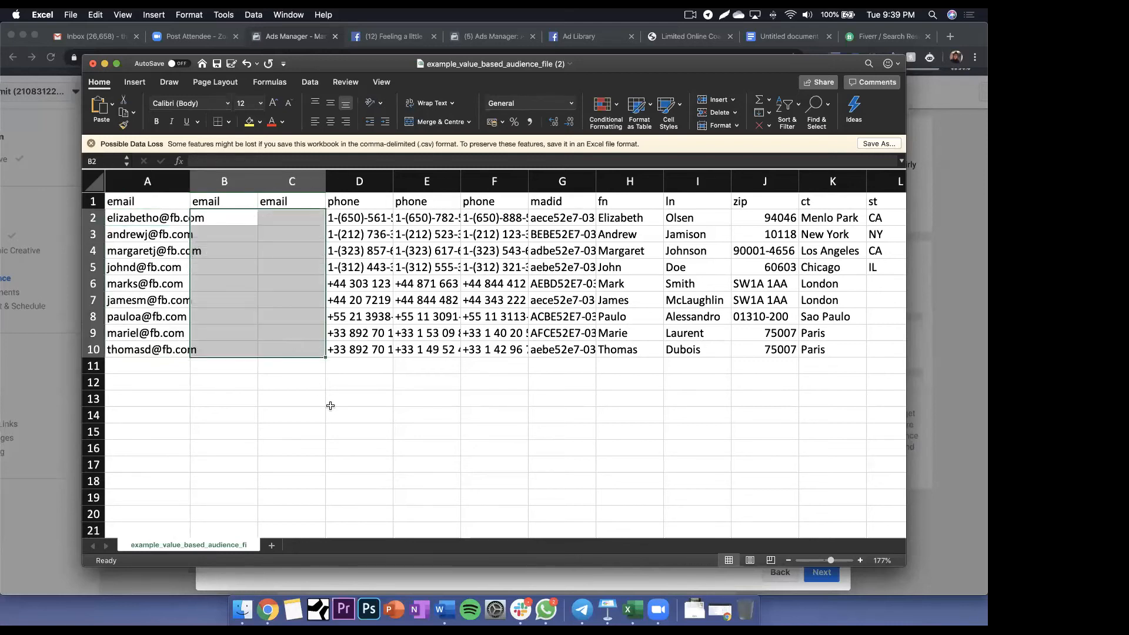
left_click(332, 411)
Clear the extra phone columns E:F and the madid values in column G
left_click_drag(395, 219, 487, 342)
key("Delete")
left_click(540, 316)
scroll(541, 316, "right", 3)
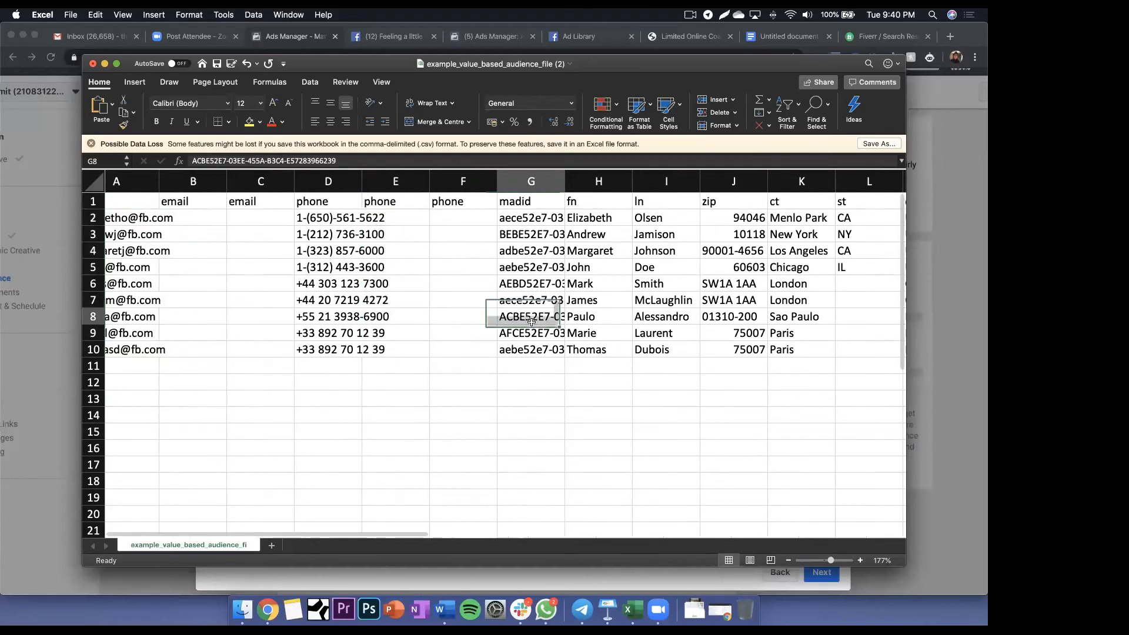
left_click_drag(410, 221, 496, 365)
scroll(436, 408, "right", 2)
left_click(434, 411)
left_click_drag(406, 218, 410, 350)
key("Delete")
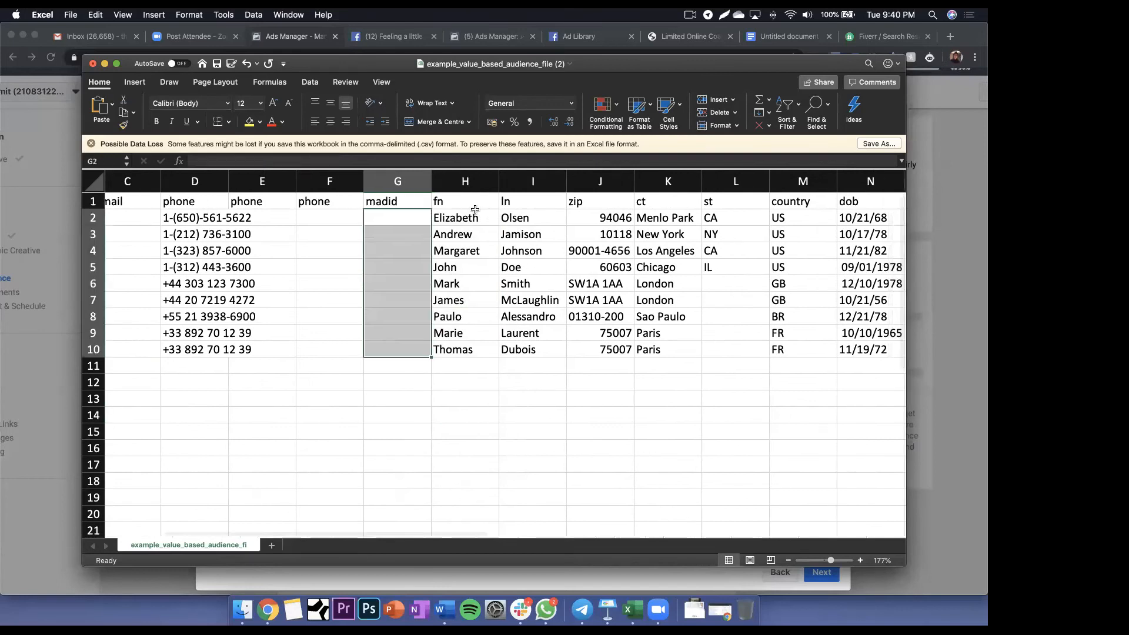
Select the remaining columns further right, from zip onward
scroll(447, 217, "right", 2)
left_click_drag(435, 216, 438, 350)
left_click_drag(512, 218, 513, 350)
scroll(521, 333, "right", 2)
scroll(521, 333, "right", 2)
left_click_drag(414, 219, 727, 359)
scroll(726, 358, "right", 4)
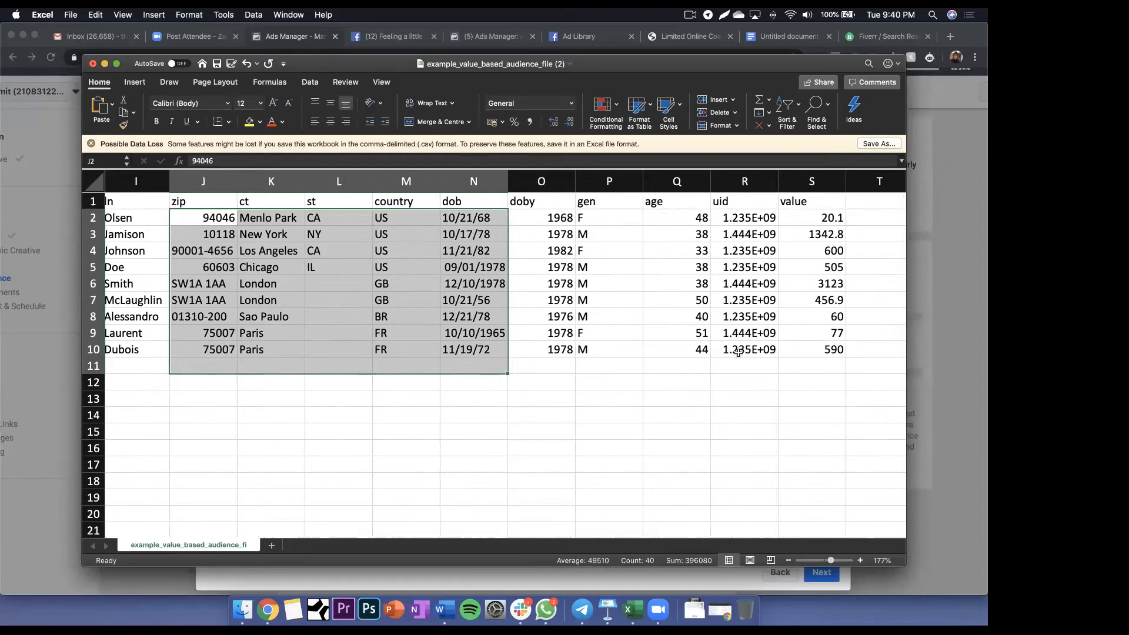
Clear the zip-through-value columns and the phone numbers in D2:D10
left_click(835, 367, "shift")
key("Delete")
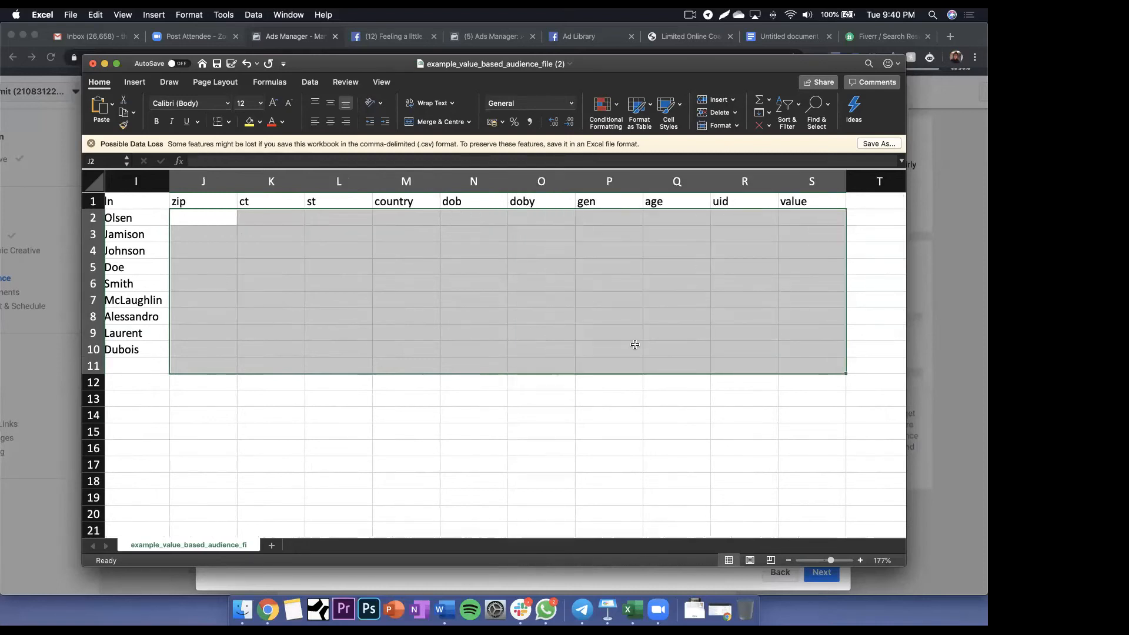
scroll(634, 345, "down", 8)
scroll(120, 222, "up", 4)
scroll(120, 222, "up", 6)
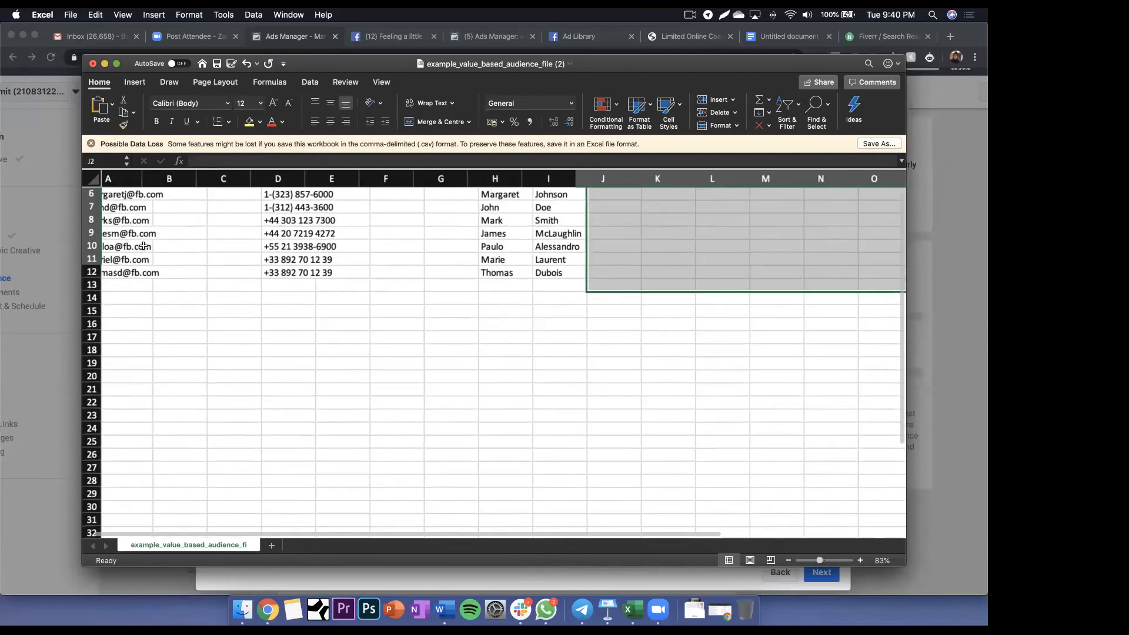
scroll(365, 218, "up", 5)
left_click_drag(311, 209, 311, 317)
key("BackSpace")
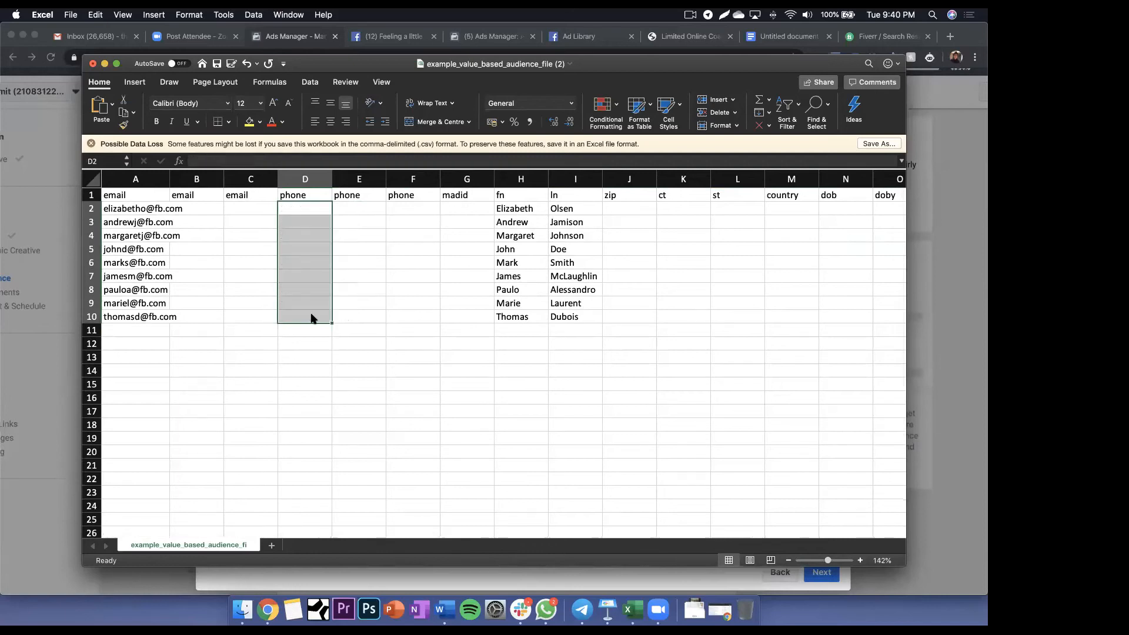
left_click(515, 357)
Check the fn and ln name cells, then save the workbook
left_click(524, 195)
left_click(525, 209)
left_click(578, 240)
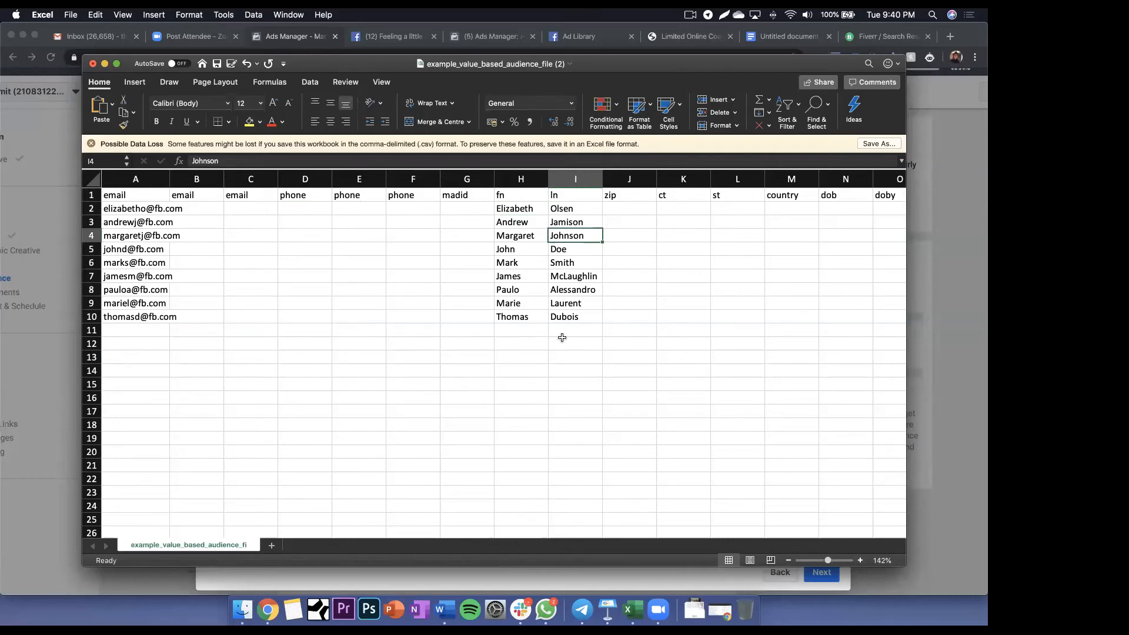
key("super+s")
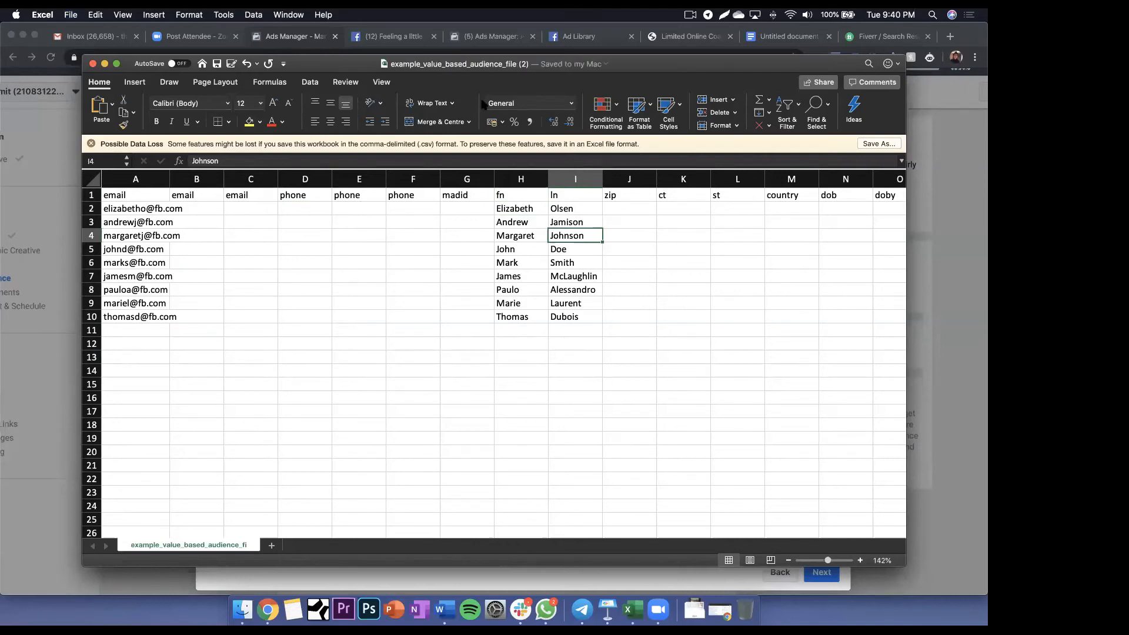
left_click(574, 67)
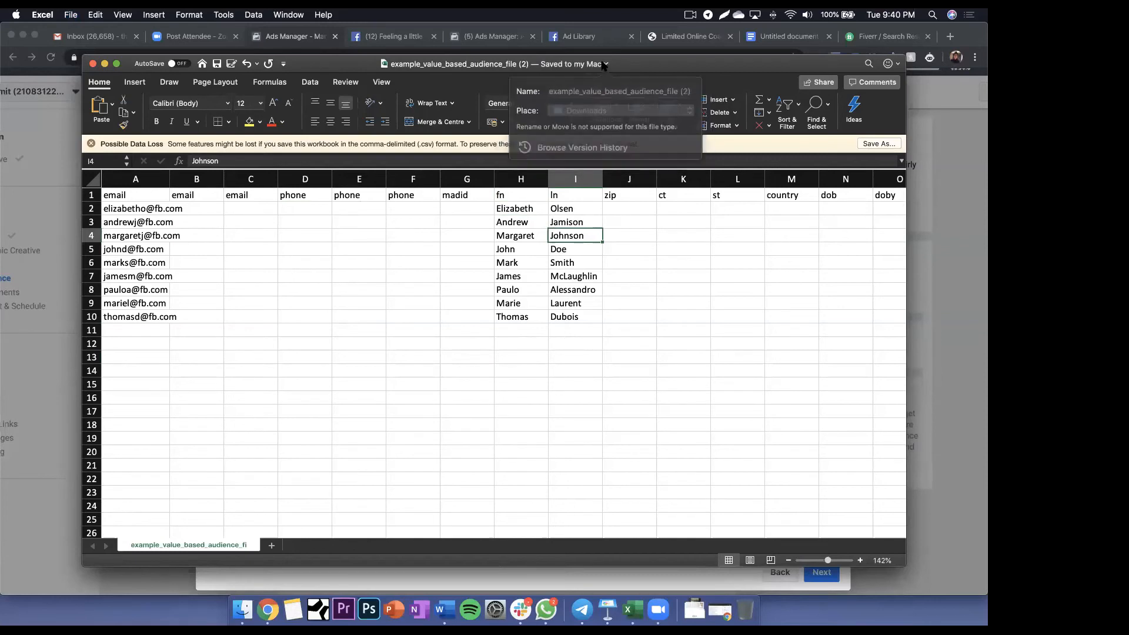
Save a CSV copy of the sheet to the Desktop under a new customer list name
left_click(528, 317)
key("super+shift+s")
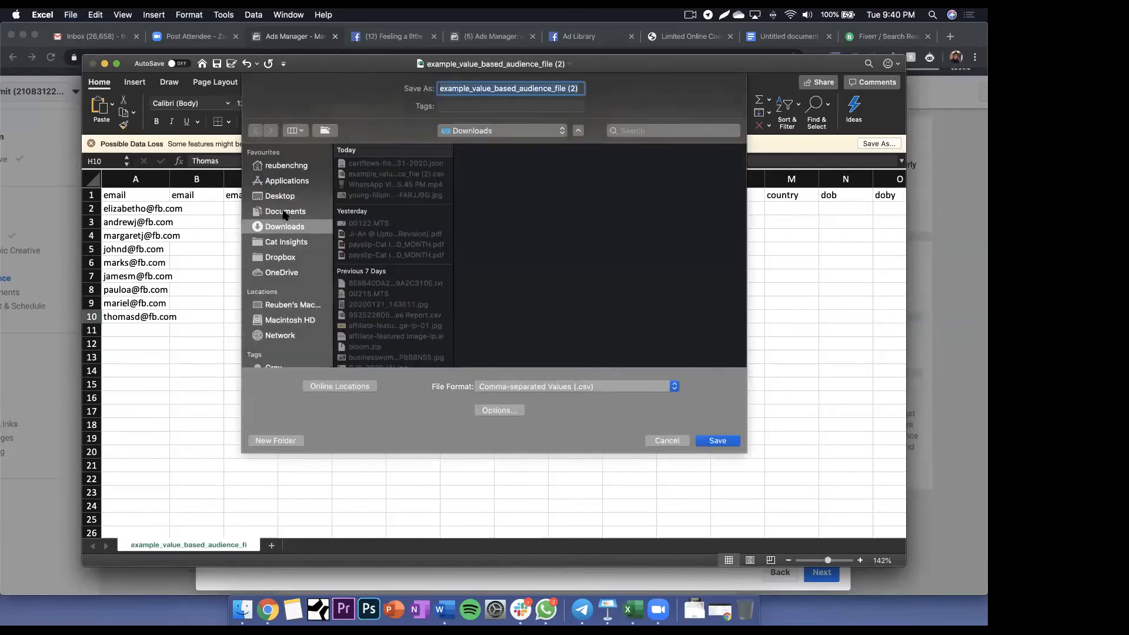
left_click(285, 197)
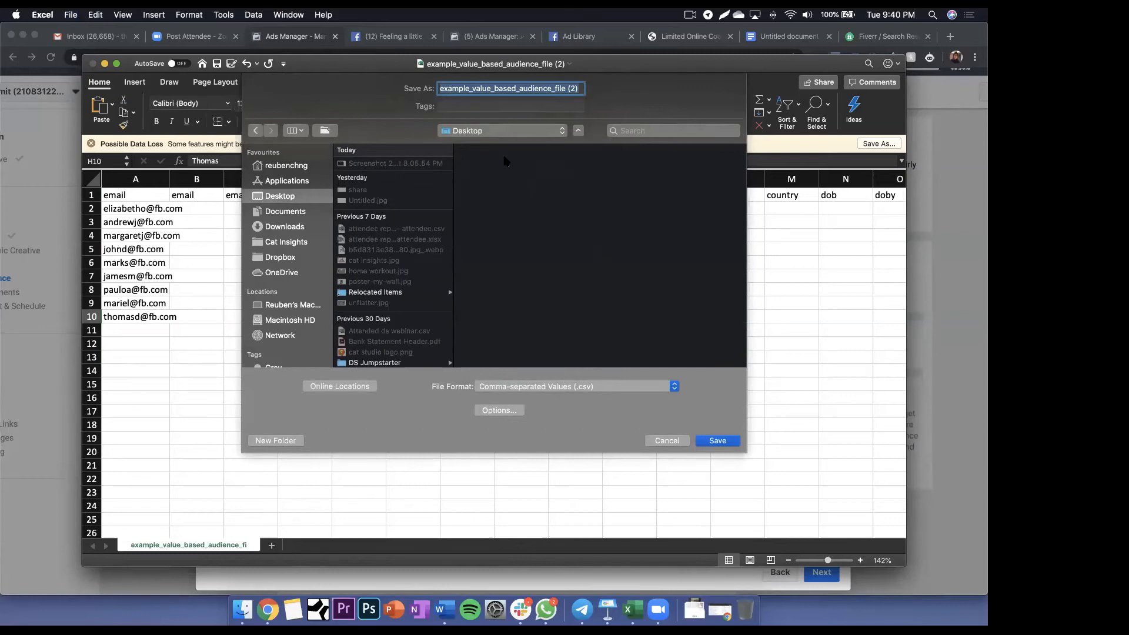
left_click(575, 89)
key("super+a")
type("reub")
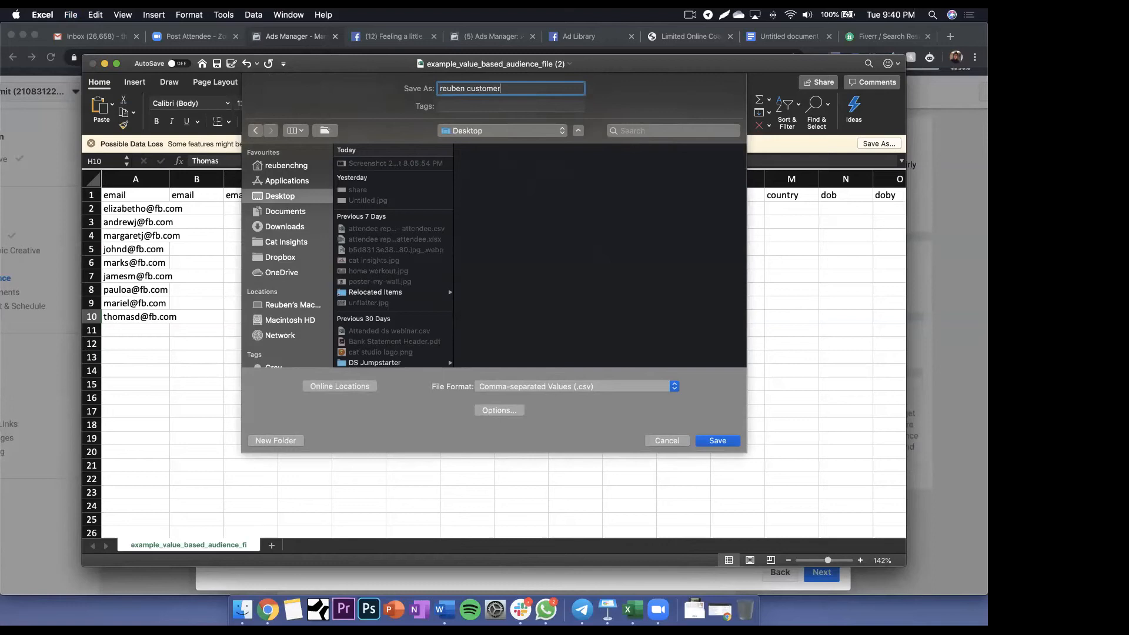
key("Return")
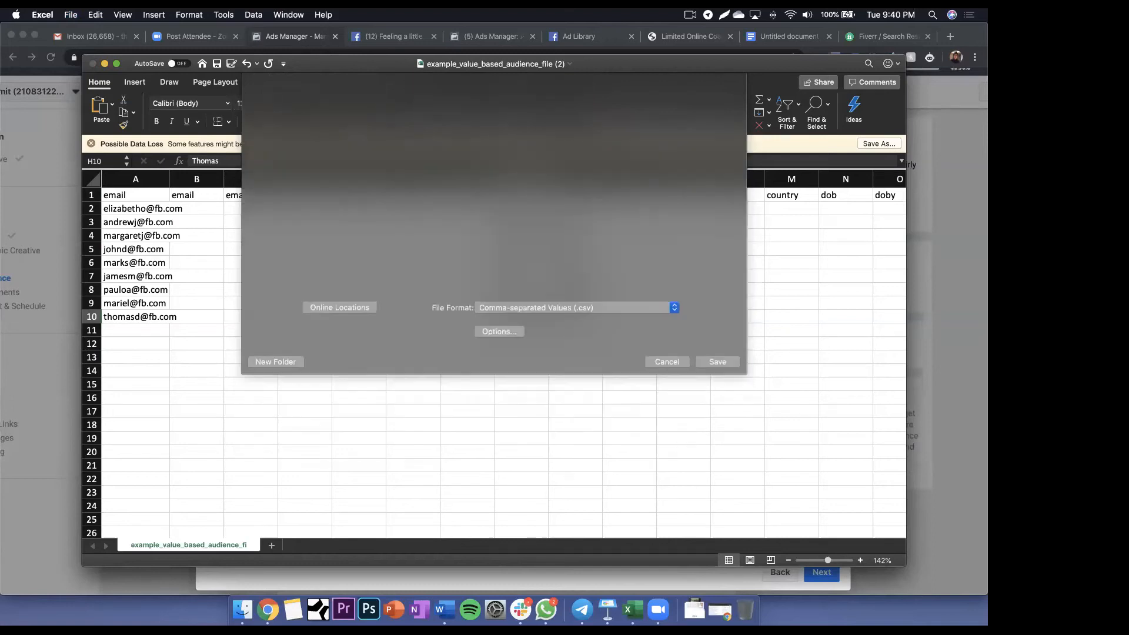
left_click(60, 370)
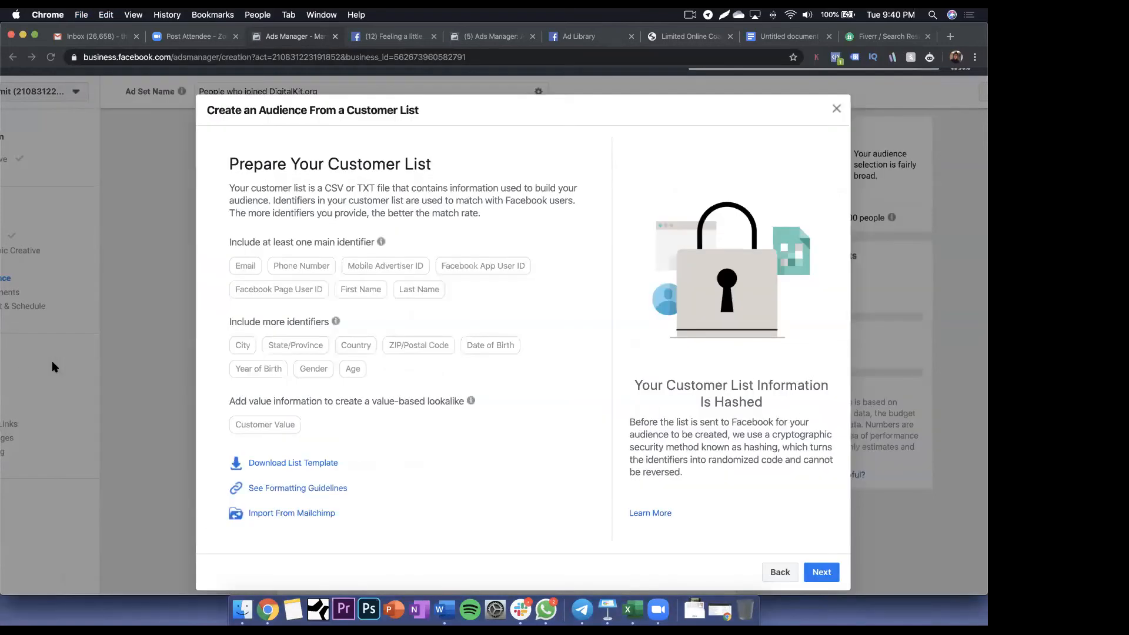
Continue past preparation and answer Yes that the list includes customer value
left_click(823, 573)
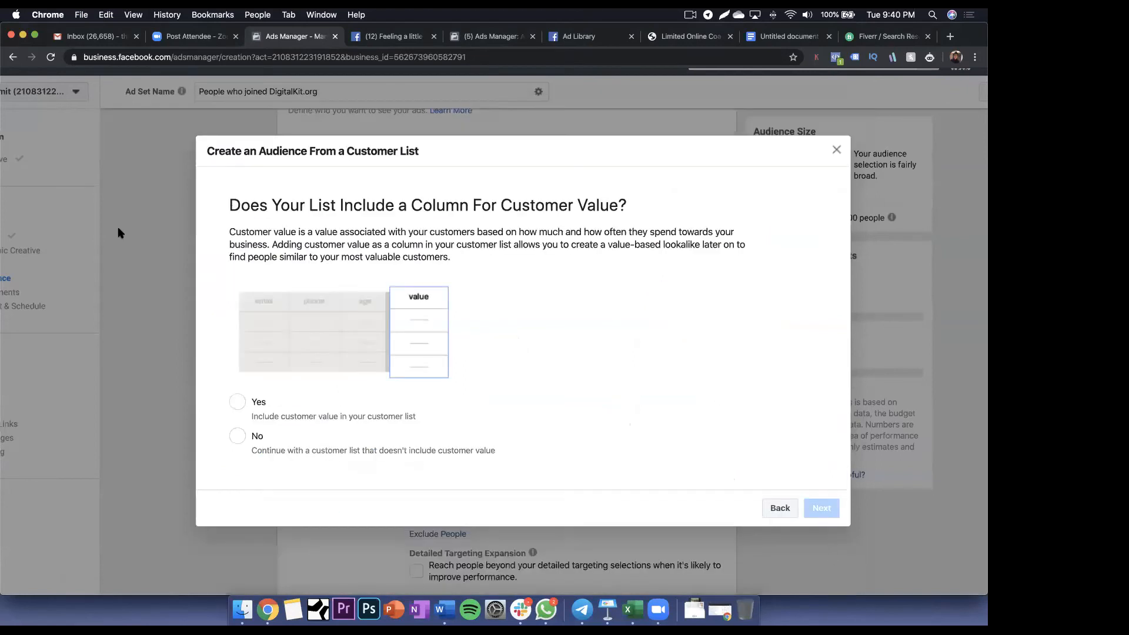
left_click_drag(231, 204, 599, 206)
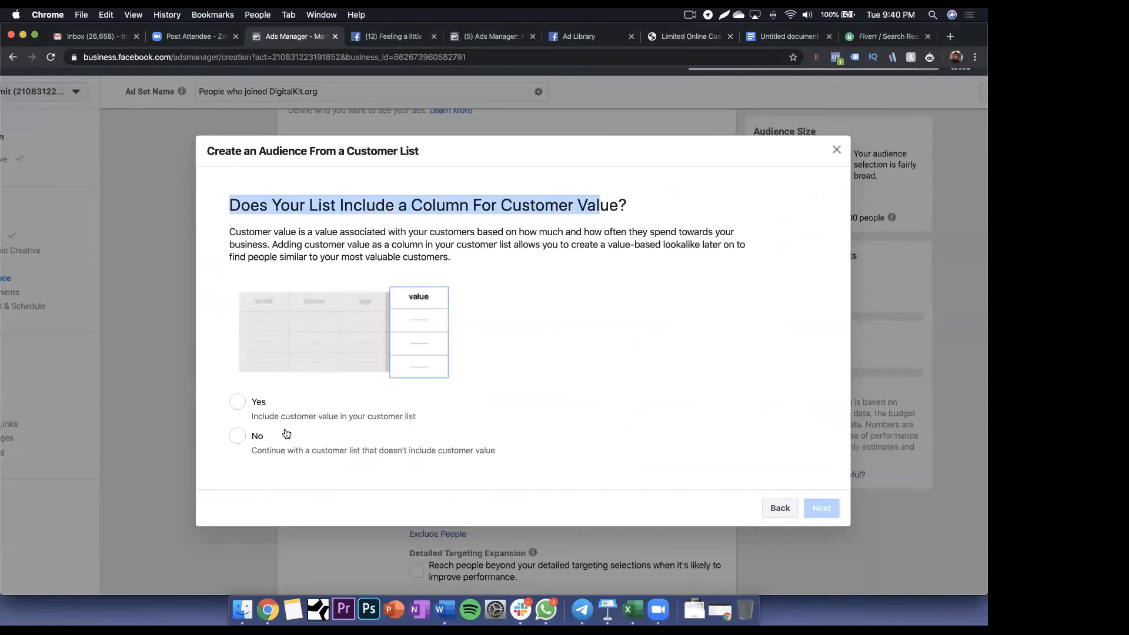
left_click(254, 403)
left_click(821, 508)
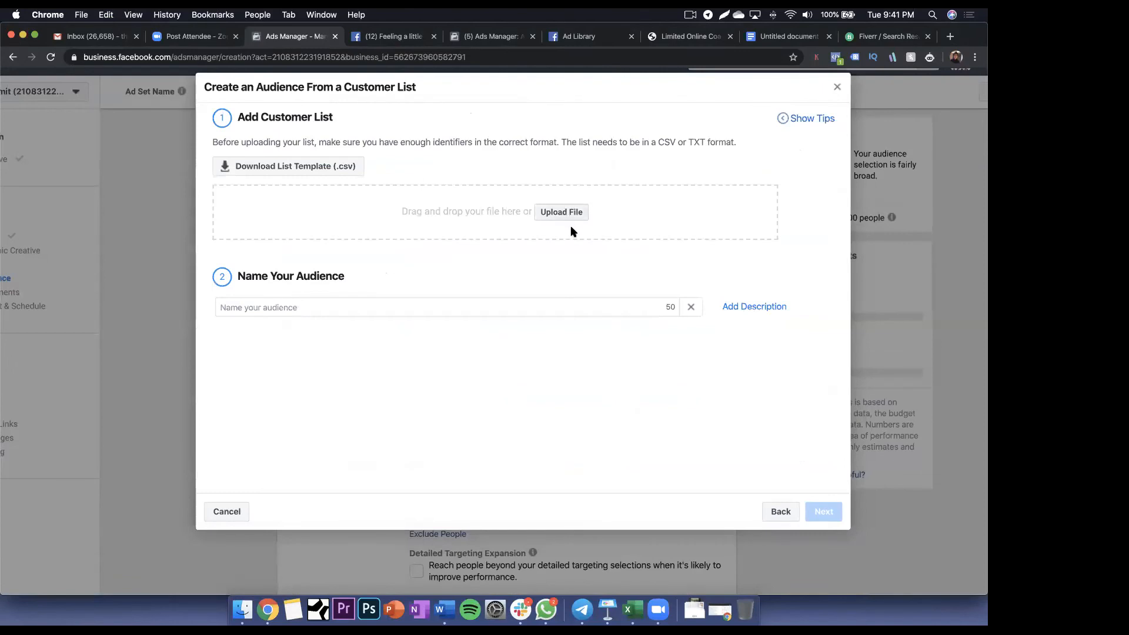
Attach the saved customer list CSV, keeping the audience name from the file
left_click(568, 217)
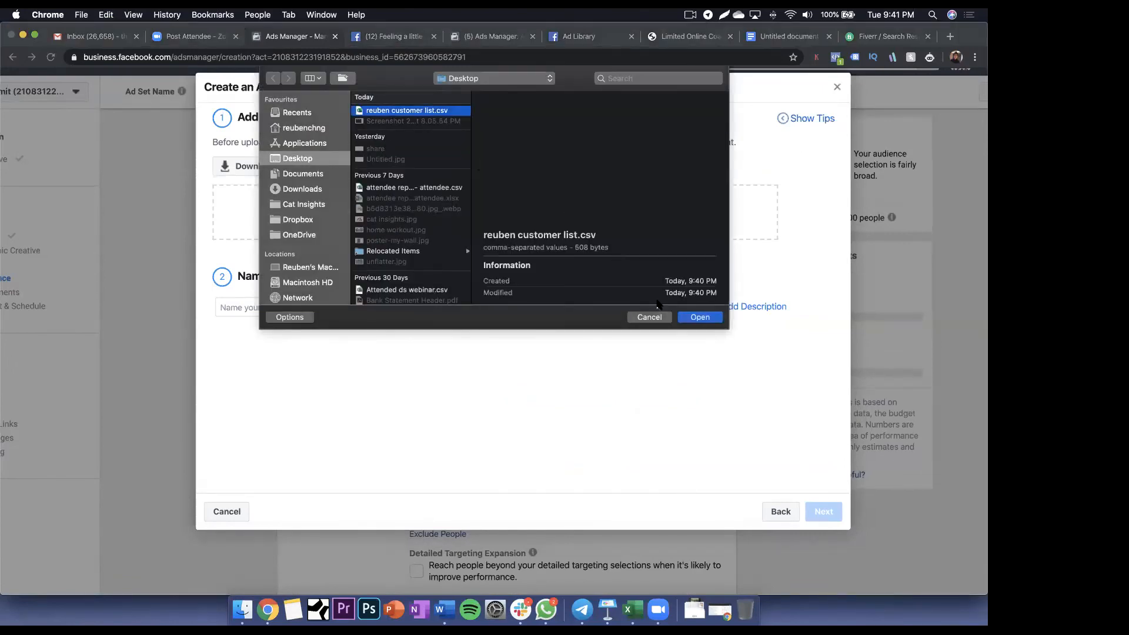
left_click(693, 318)
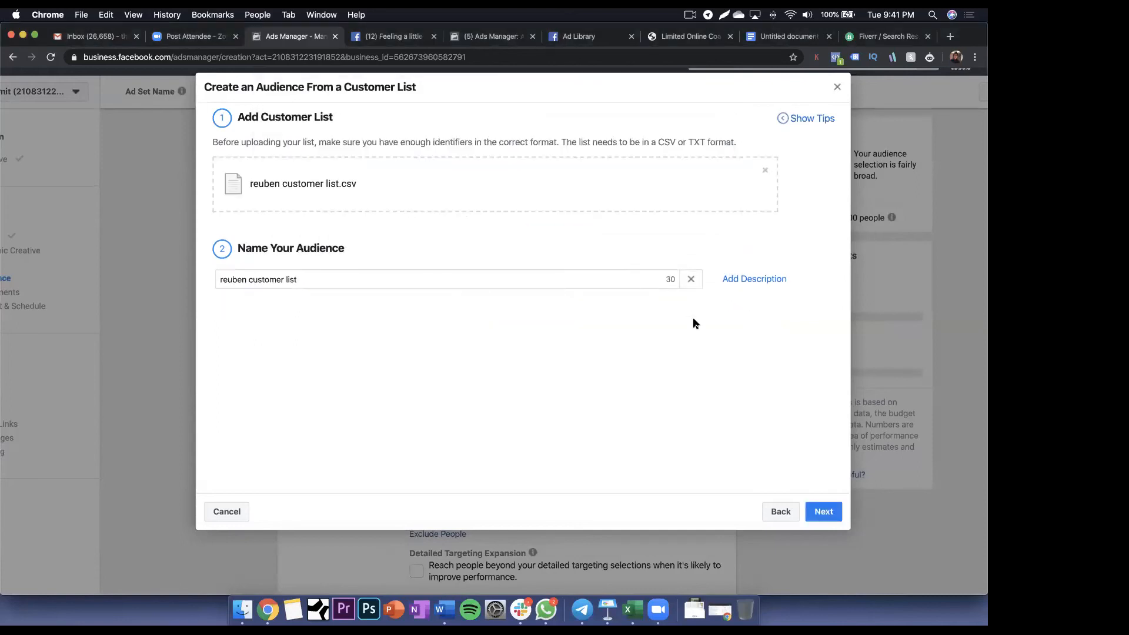
triple_click(321, 278)
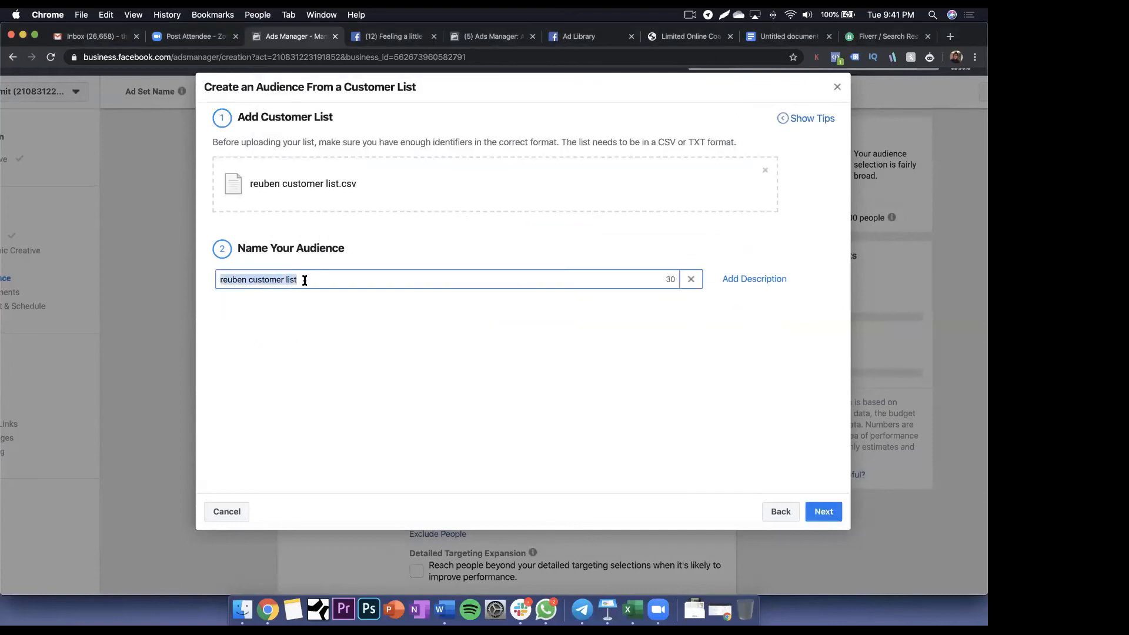
left_click(507, 279)
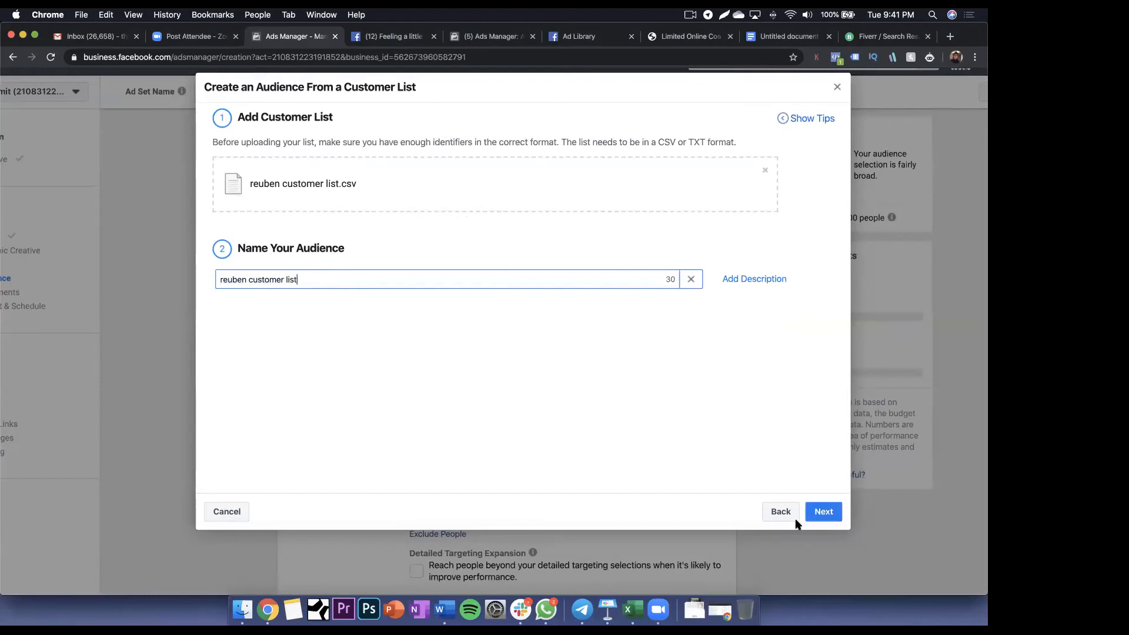
left_click(818, 512)
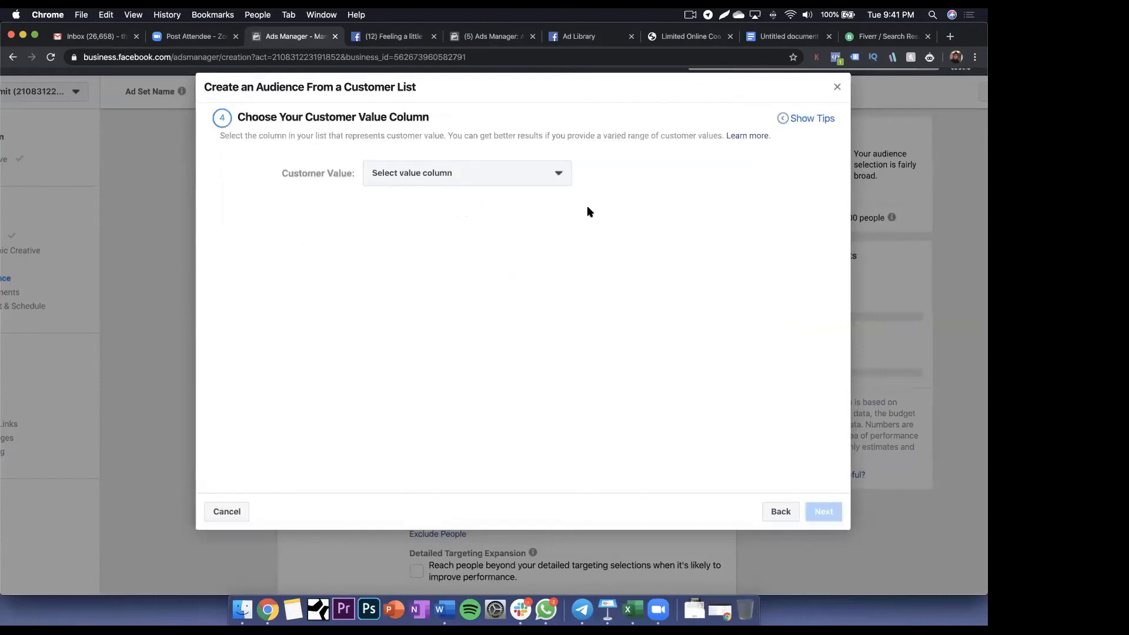
Map the email column as customer value, review the preview, and attempt Upload and Create
left_click(540, 180)
left_click(467, 277)
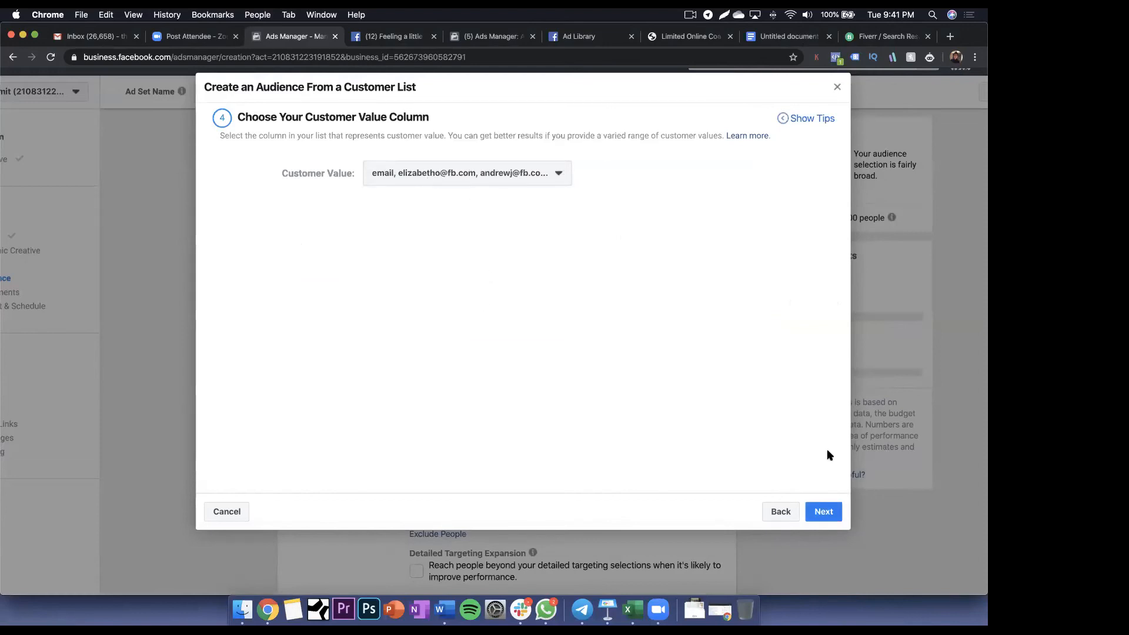
left_click(827, 511)
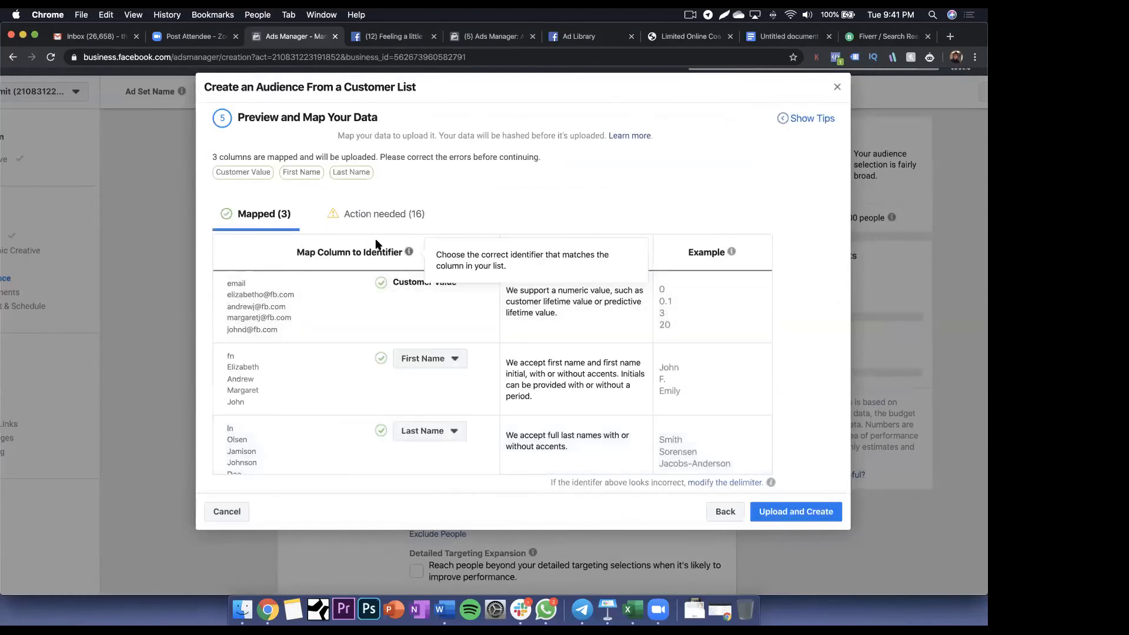
scroll(481, 316, "down", 1)
scroll(472, 397, "up", 3)
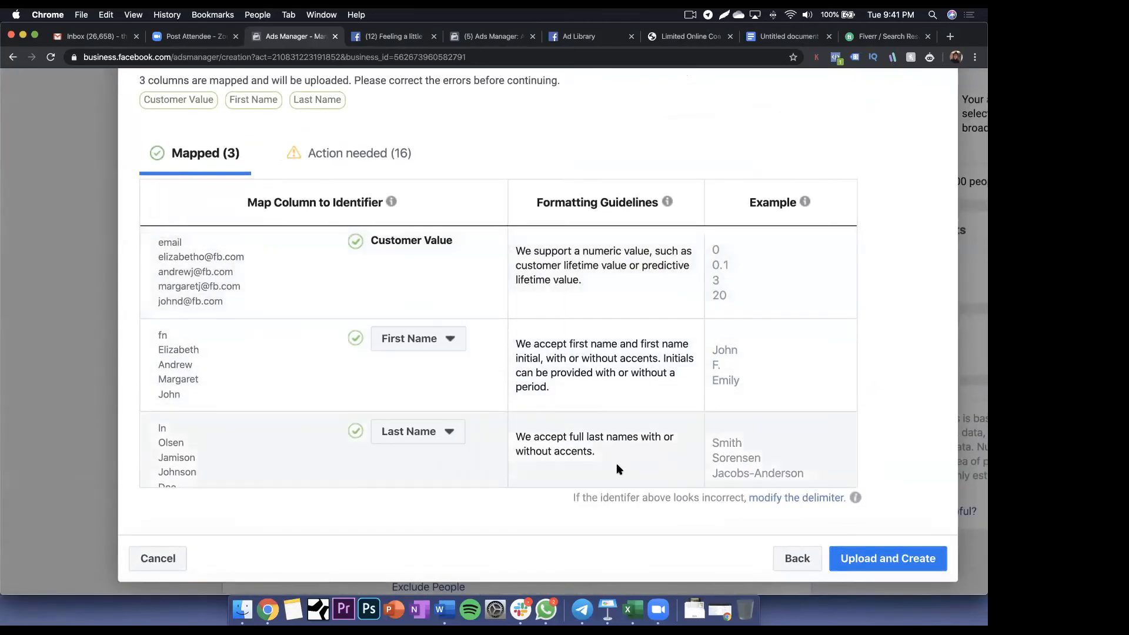
scroll(484, 443, "down", 3)
left_click(725, 462)
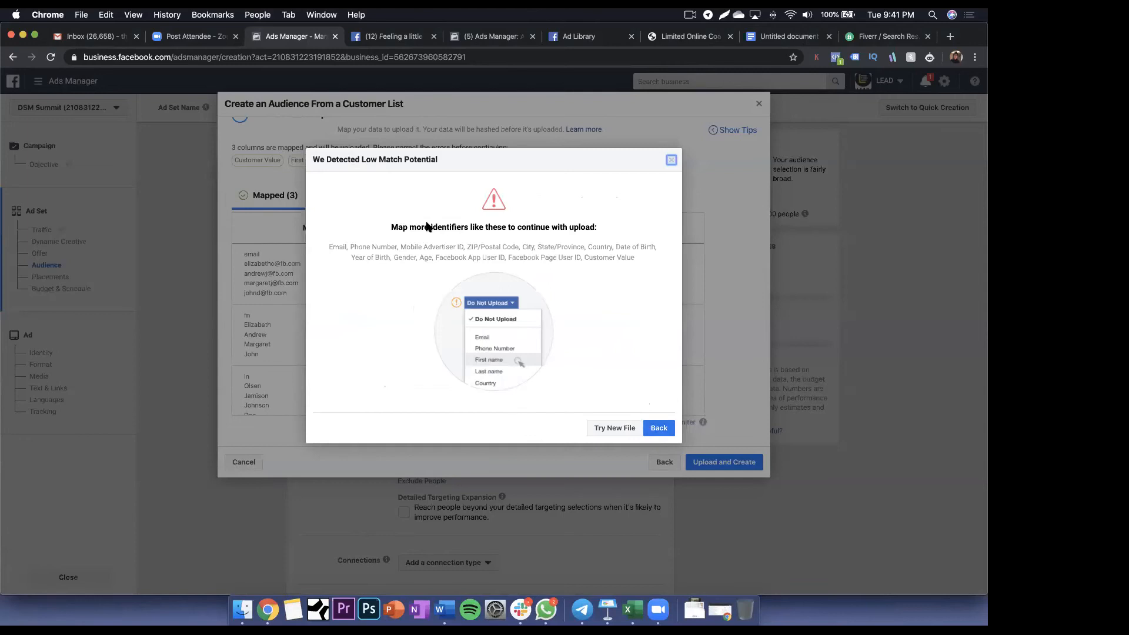
Dismiss the Low Match Potential warning and step back twice to the list upload step
left_click(659, 428)
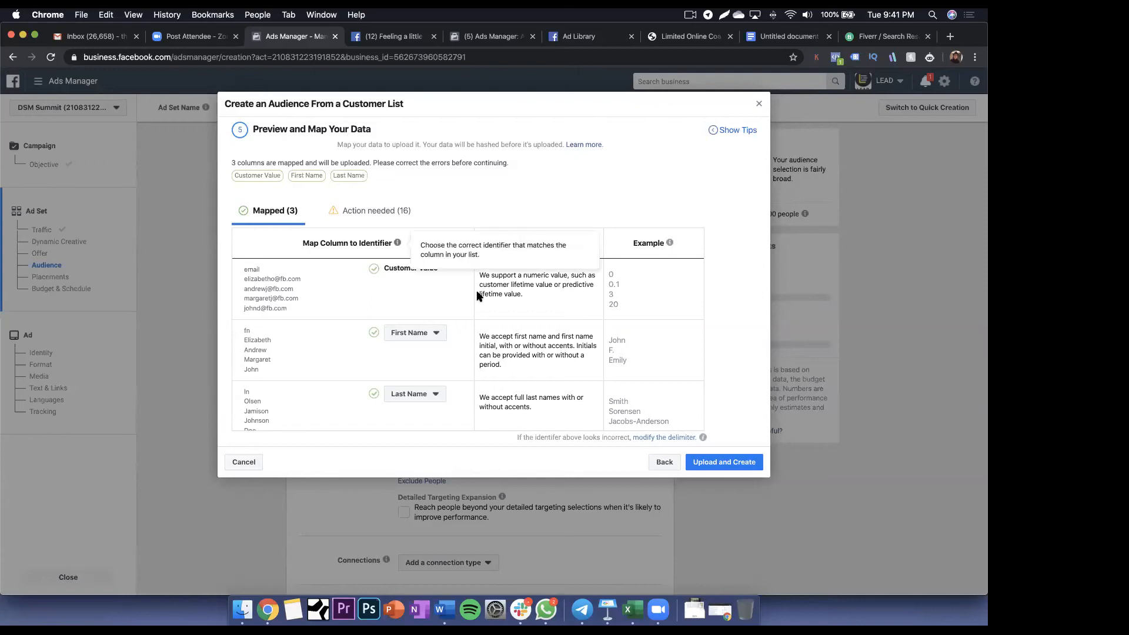
left_click(663, 462)
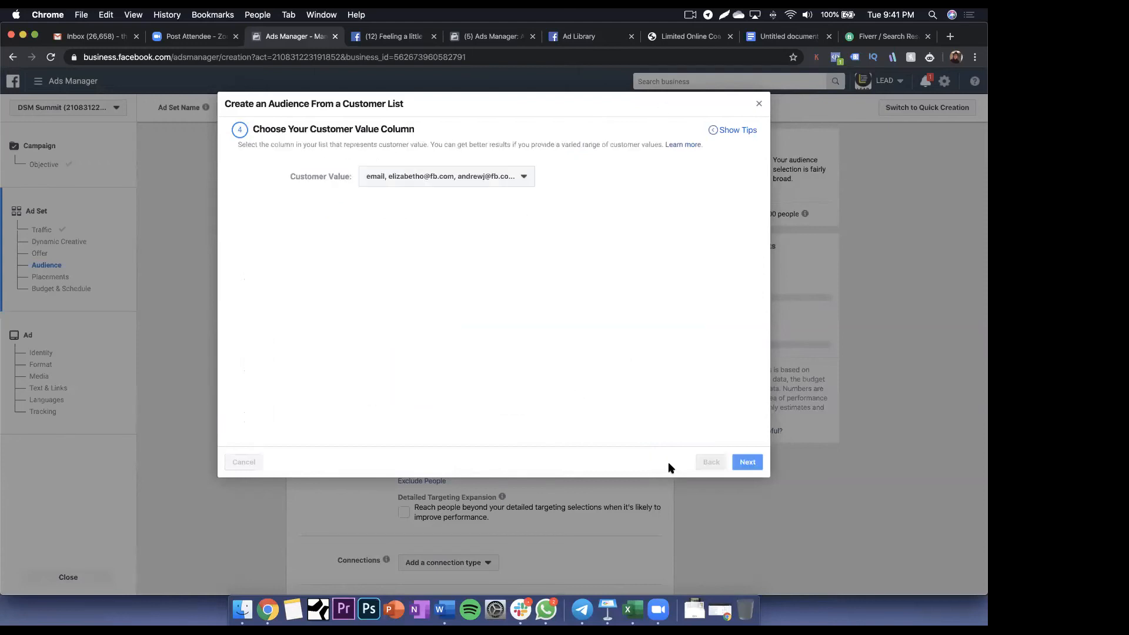
left_click(714, 462)
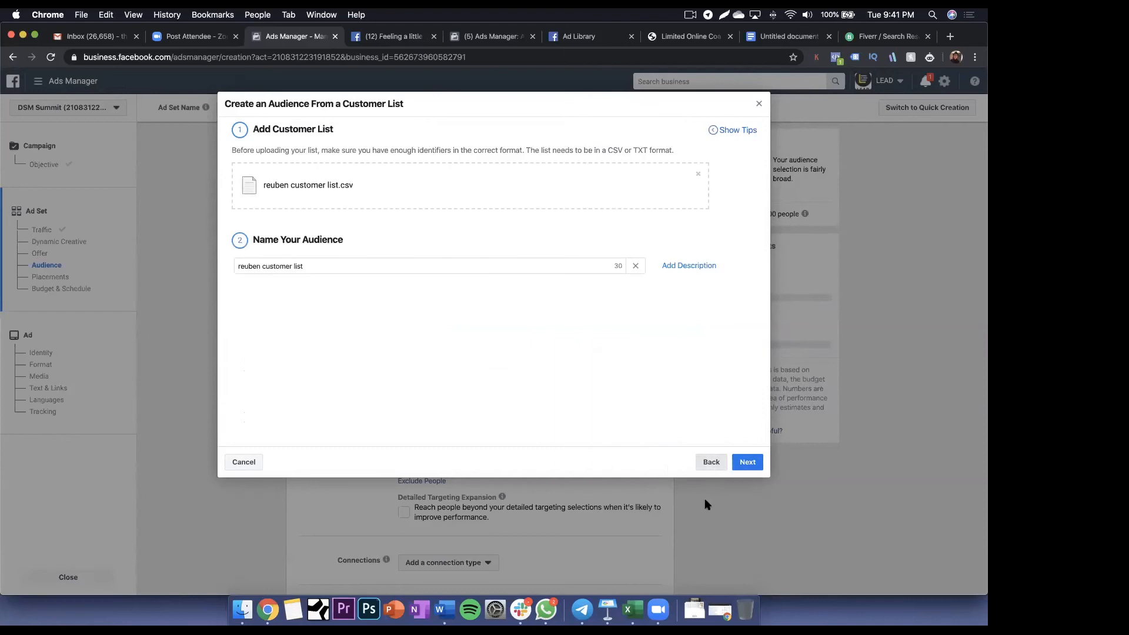
Step back to the preparation page and close the customer list dialog
left_click(710, 462)
left_click(709, 462)
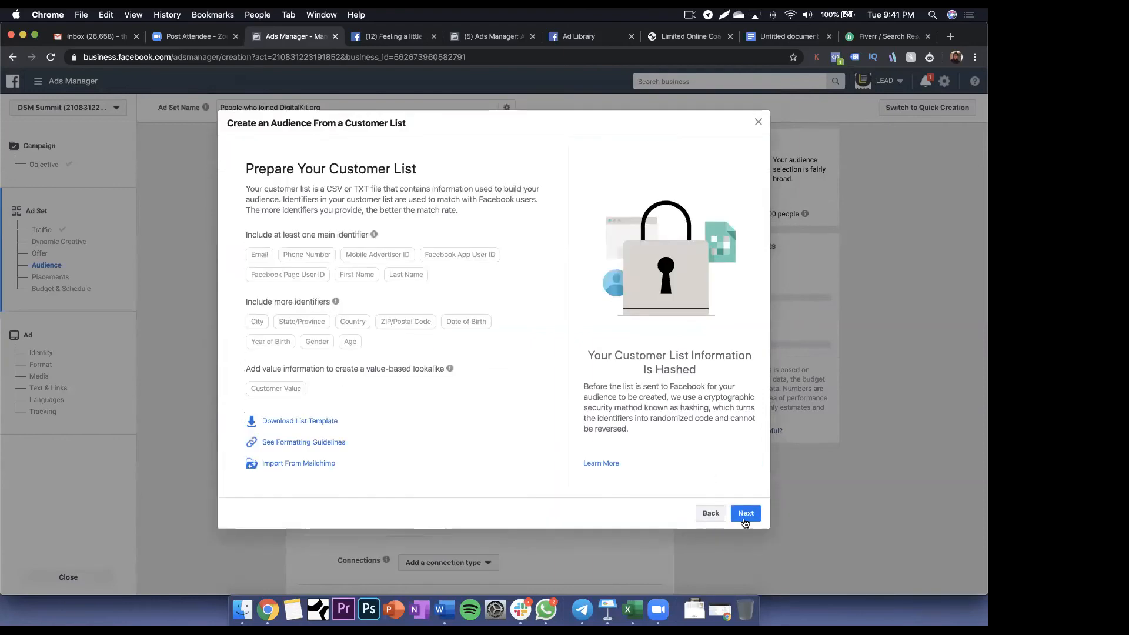
left_click(759, 123)
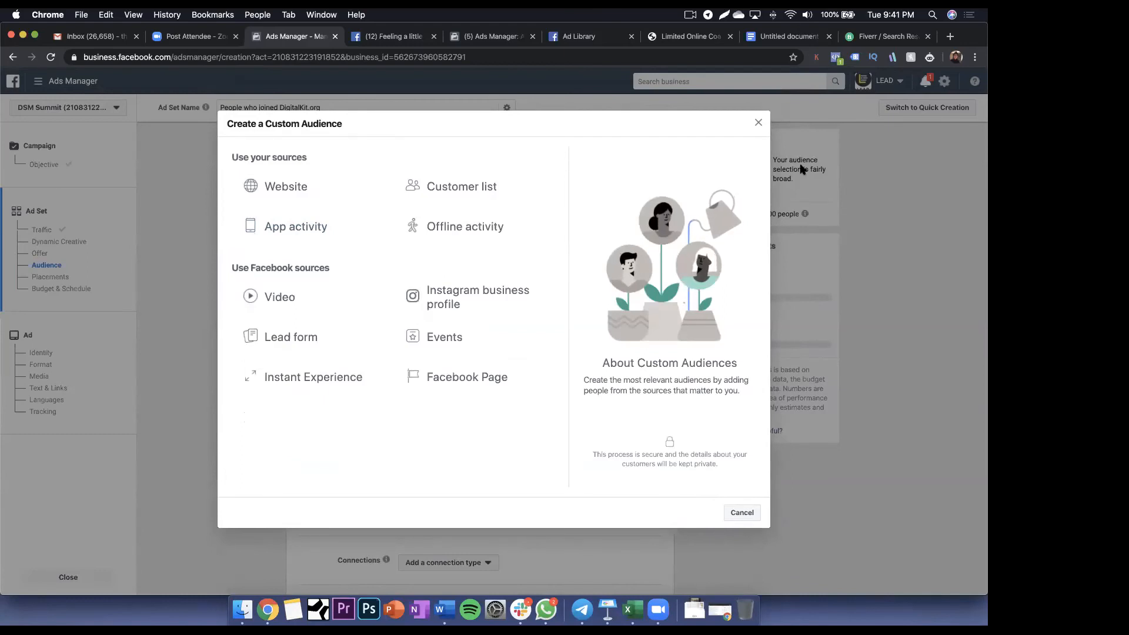
Restart a Customer List audience, glancing at the gym landing page along the way
left_click(488, 188)
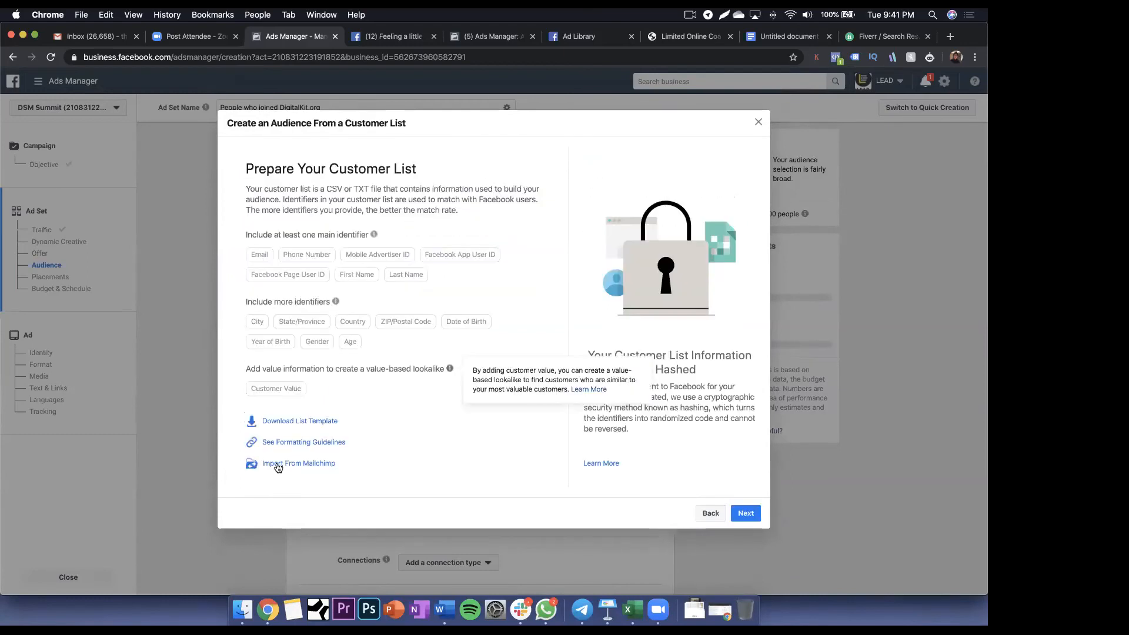
scroll(277, 477, "up", 10)
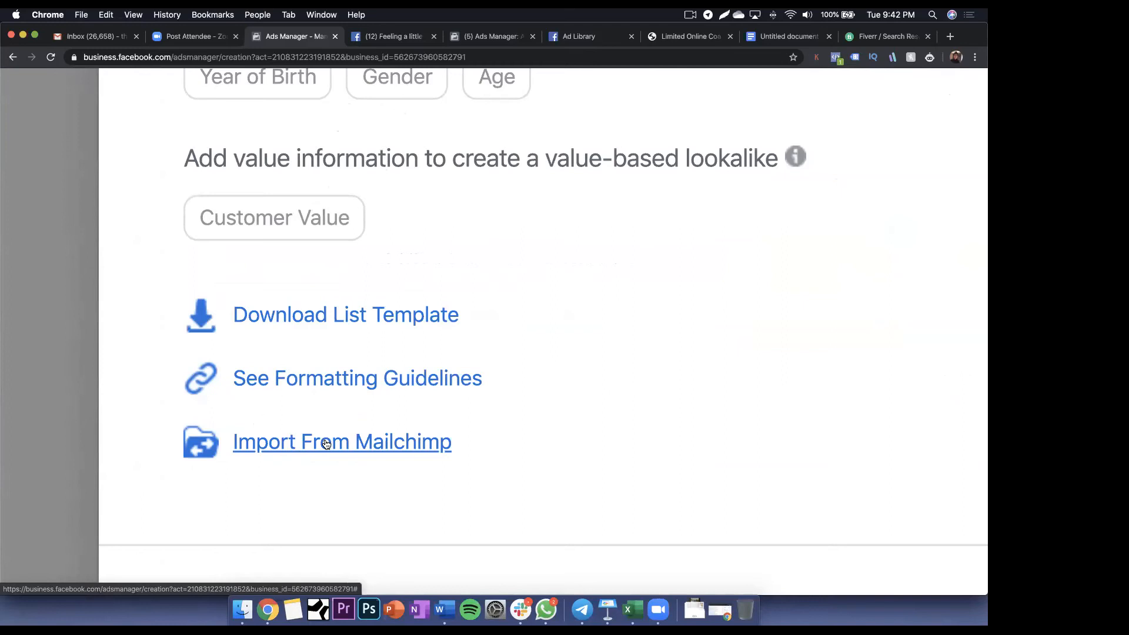
scroll(327, 444, "down", 5)
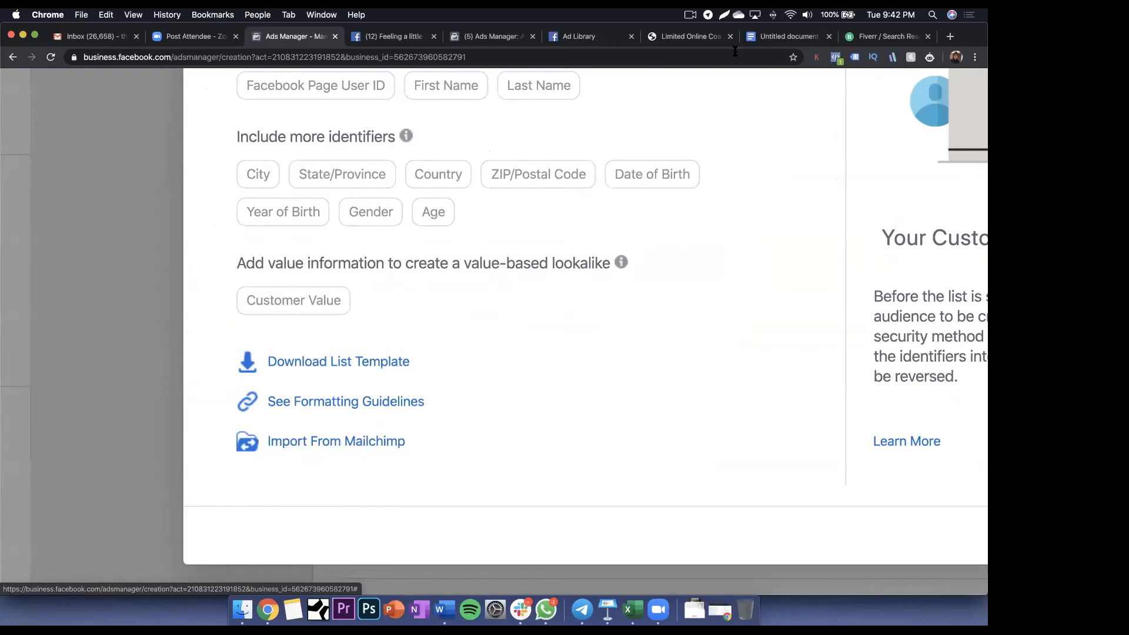
left_click(689, 36)
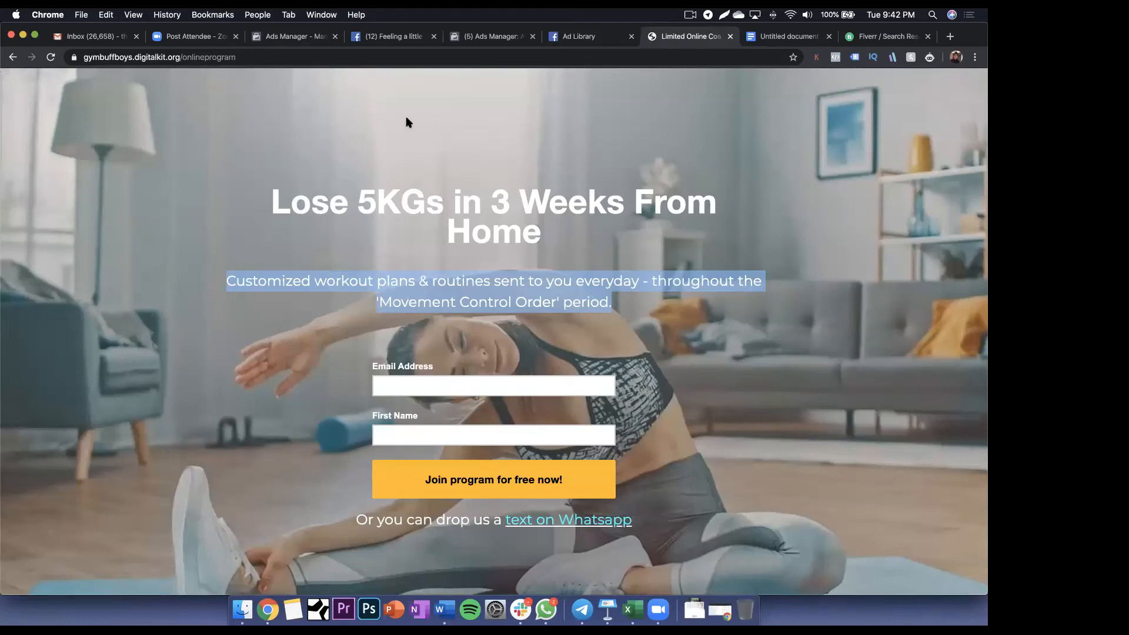
left_click(298, 39)
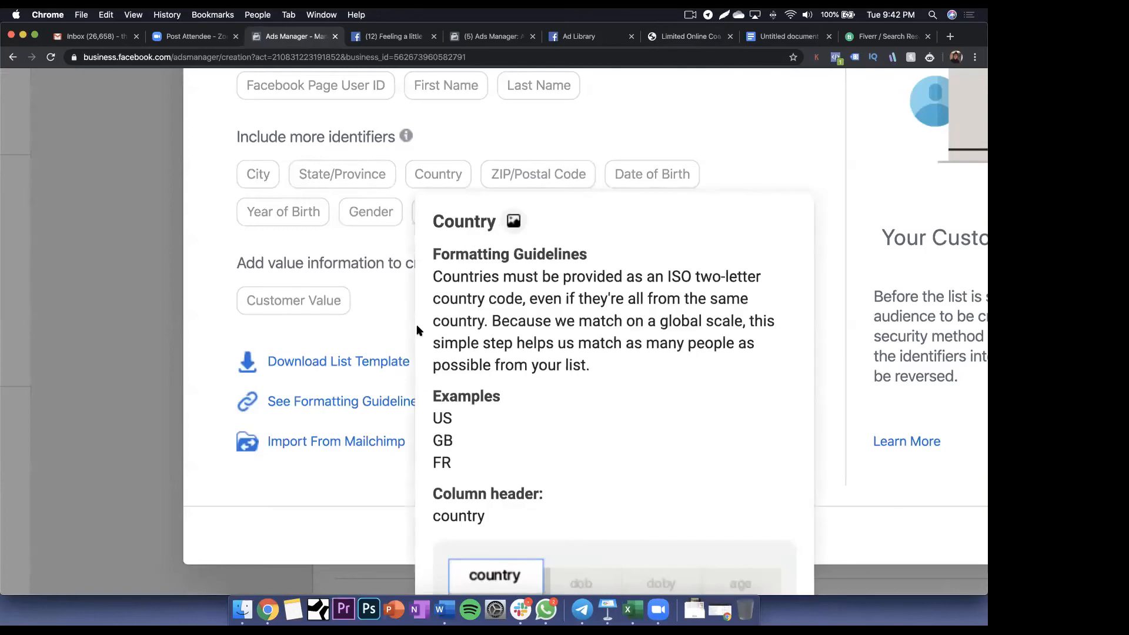
scroll(431, 300, "down", 5)
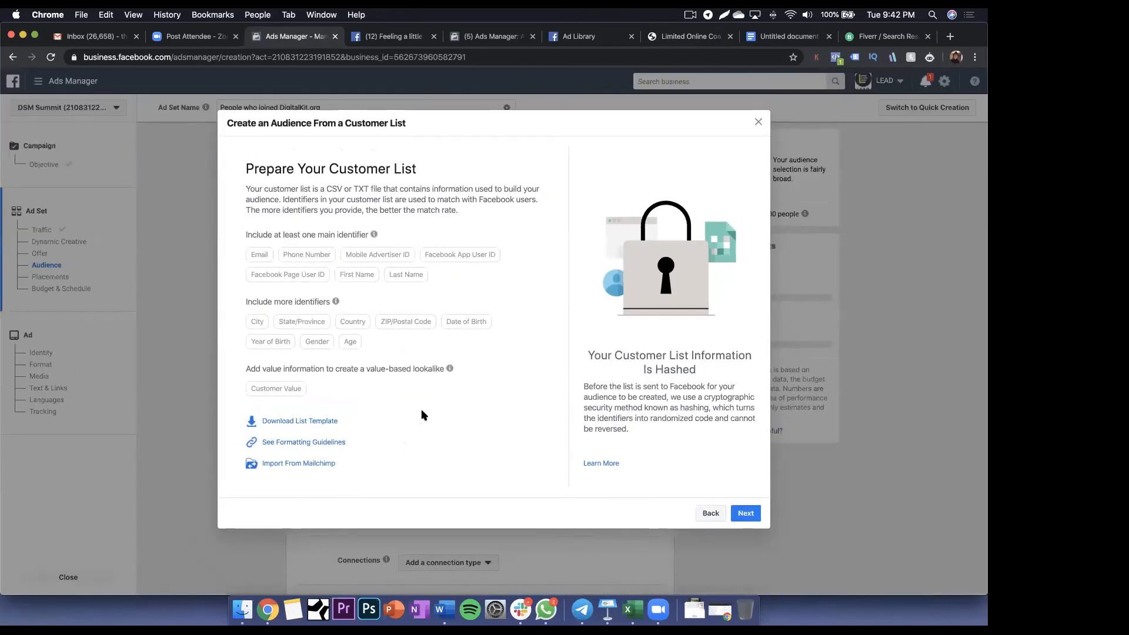
Choose Import From Mailchimp, review its email-matching notes, and start the Mailchimp login
left_click(308, 464)
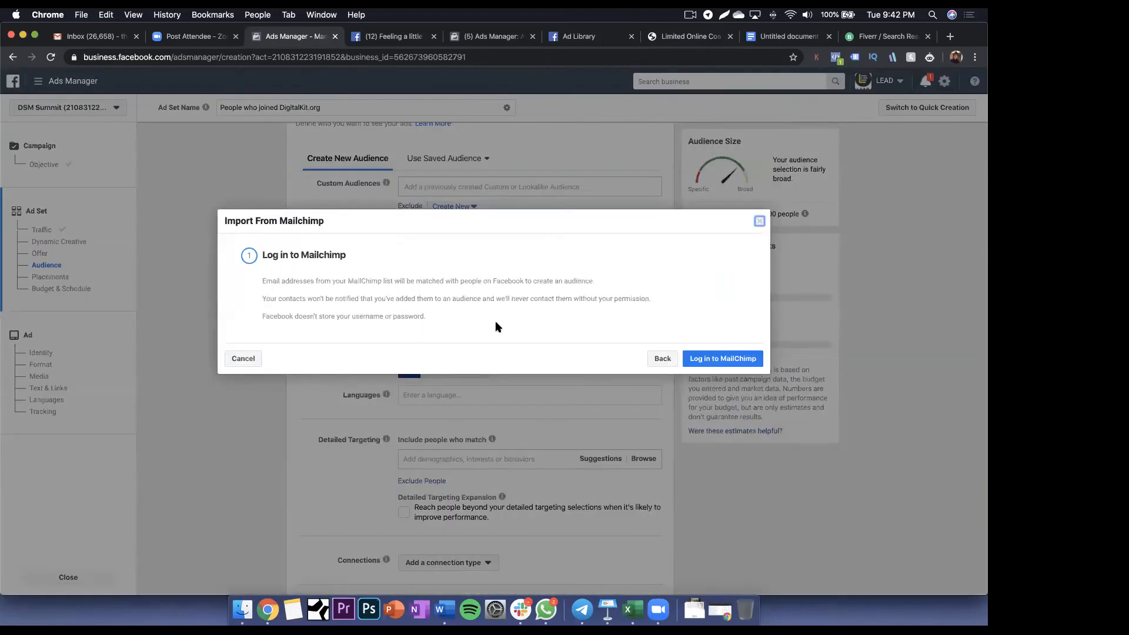
scroll(495, 320, "up", 5)
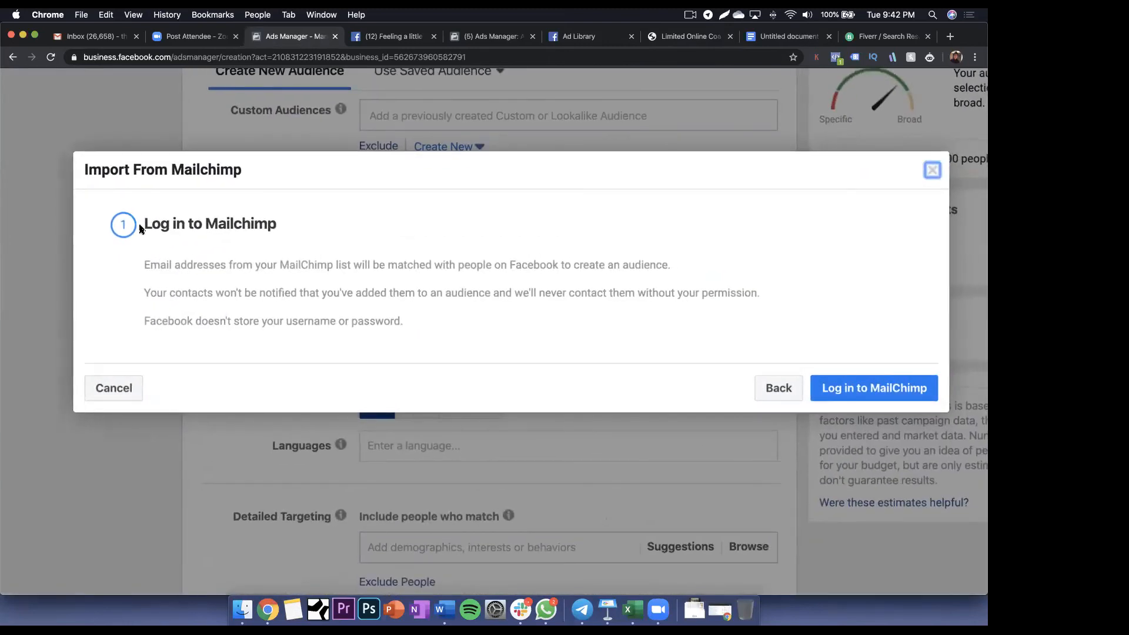
triple_click(212, 224)
left_click_drag(141, 266, 592, 285)
left_click(592, 285)
left_click_drag(671, 265, 621, 267)
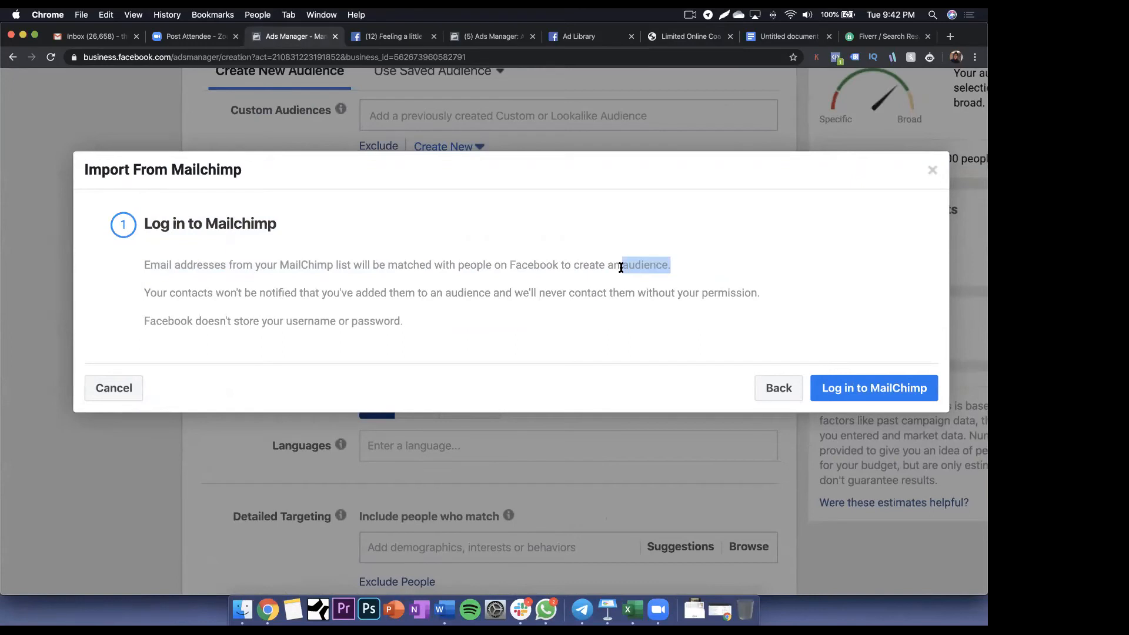
left_click(932, 381)
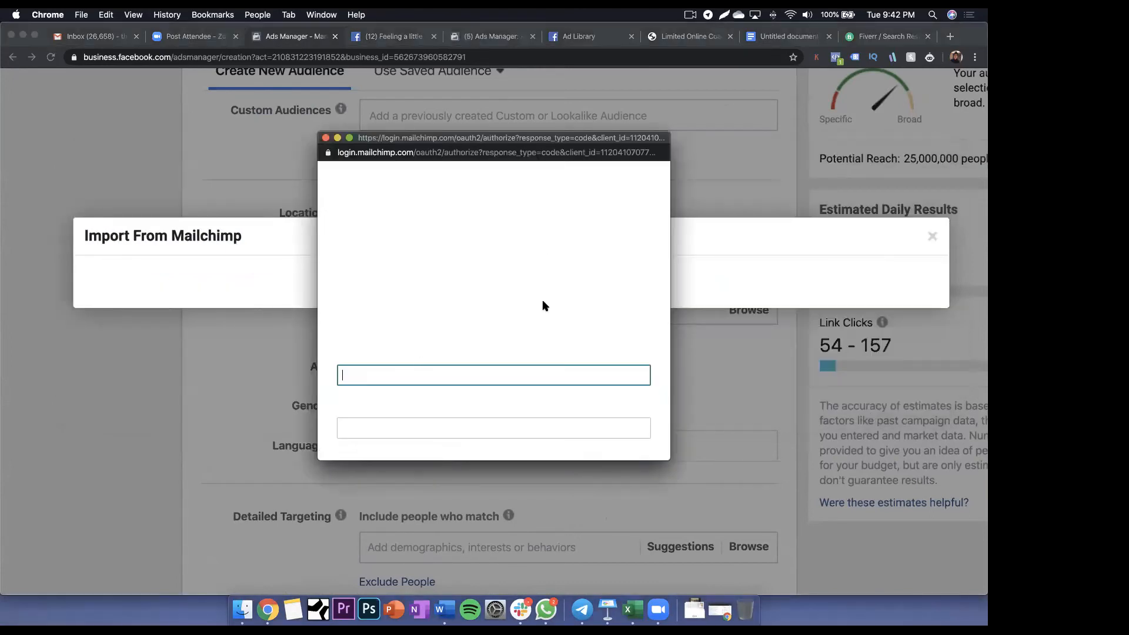
Log in to Mailchimp with the account credentials and allow Facebook Custom Audiences access
double_click(426, 337)
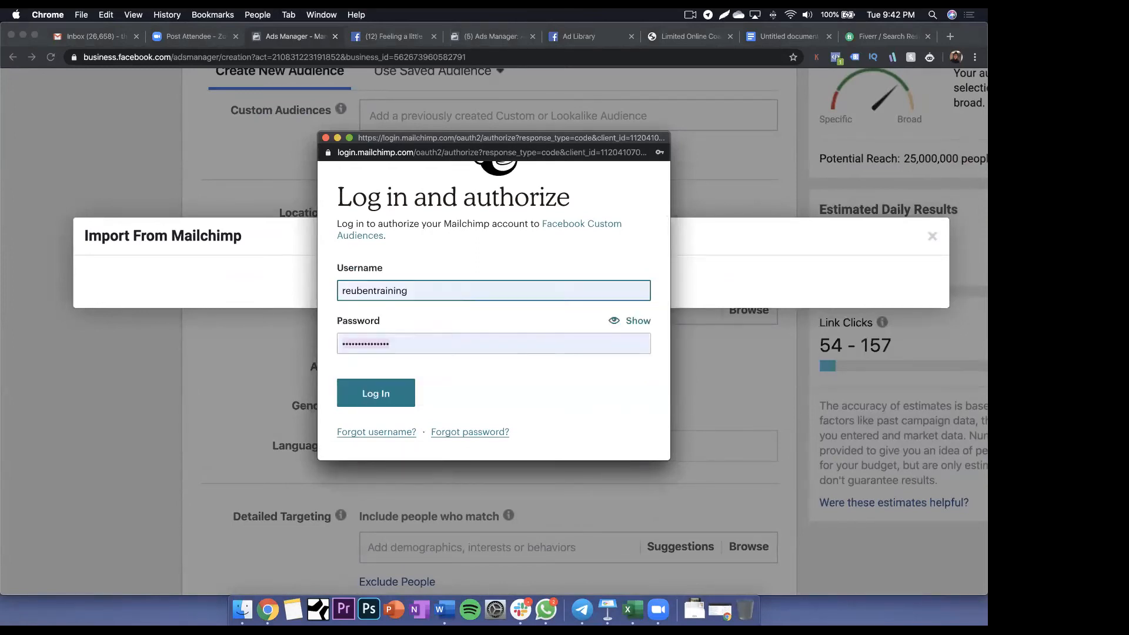
left_click(402, 389)
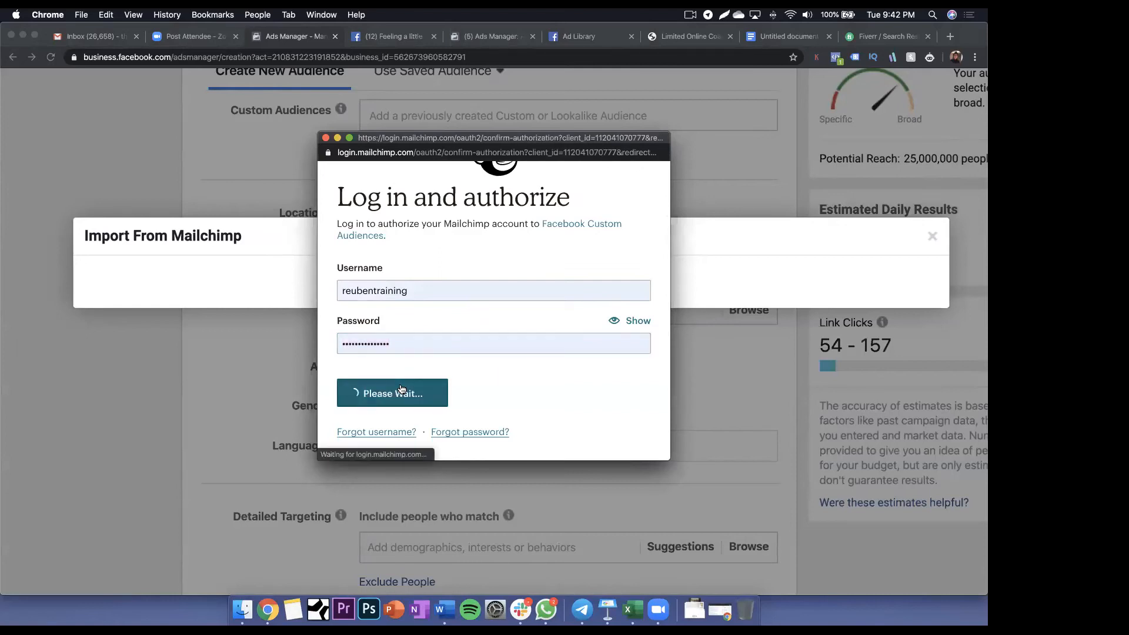
scroll(427, 382, "down", 8)
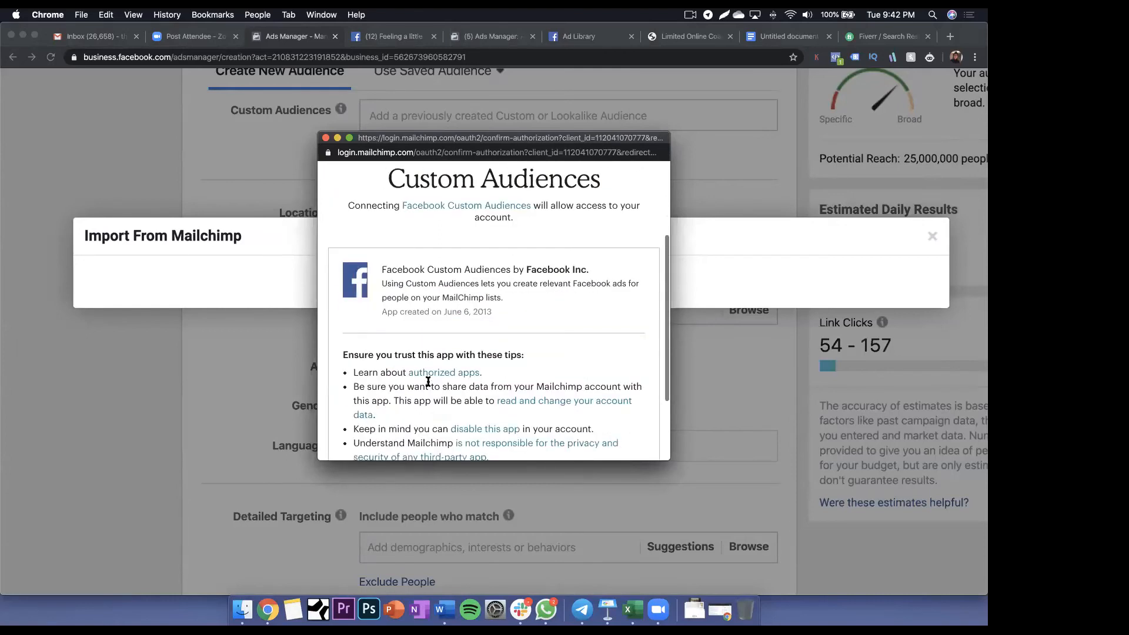
left_click(368, 421)
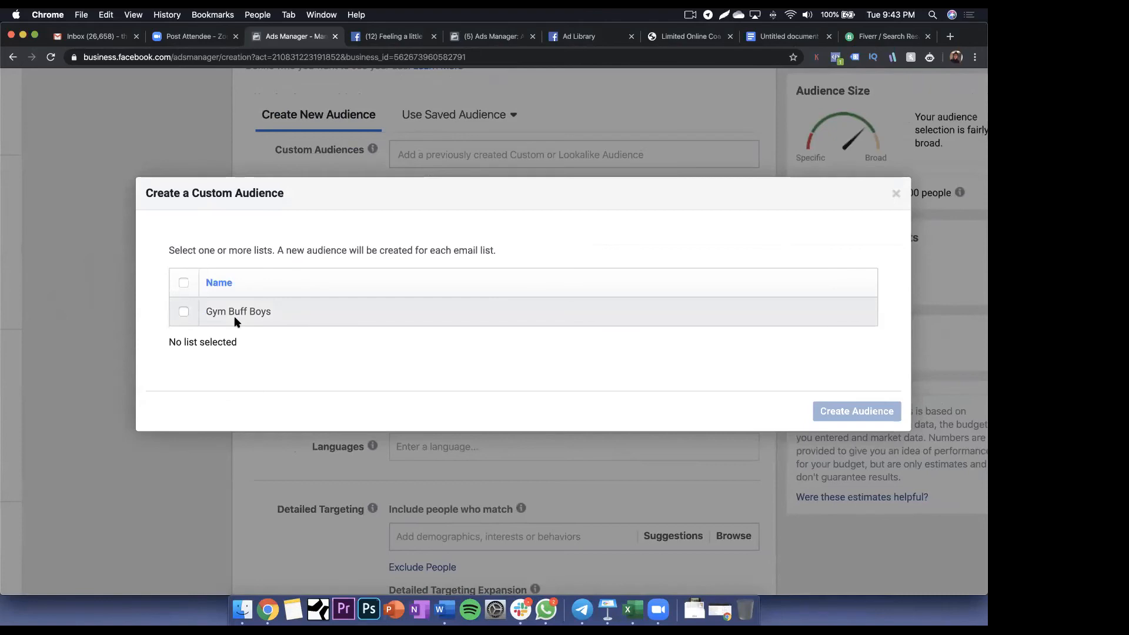
Pick the Gym Buff Boys list and create the audience 'Gym Buff Boys -Opt-in at Landing Page'
left_click(183, 312)
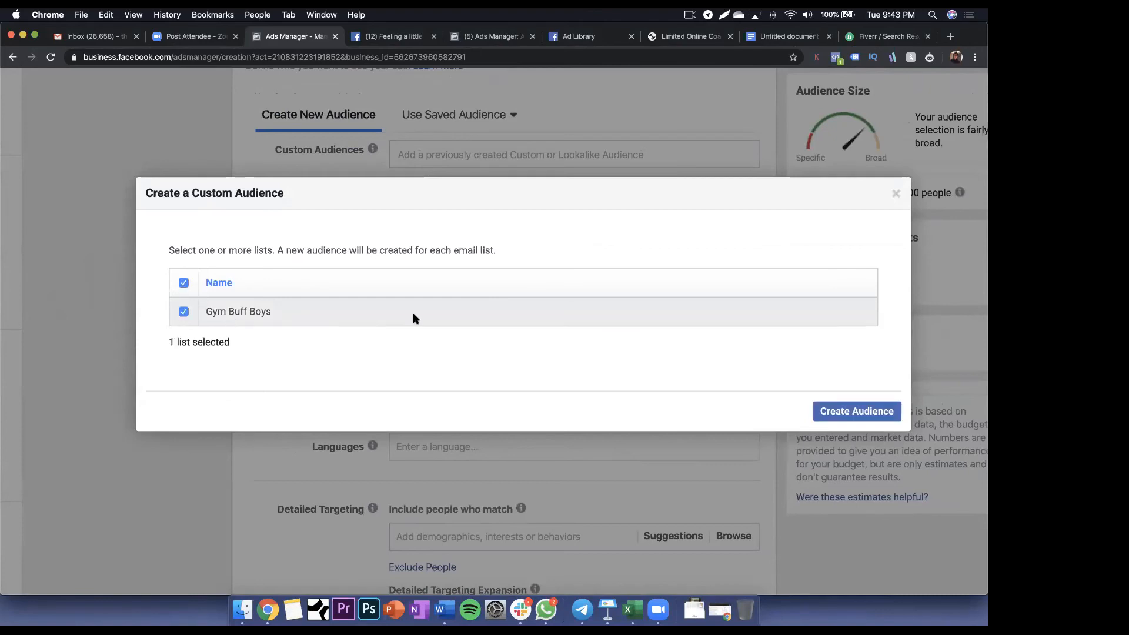
left_click(685, 39)
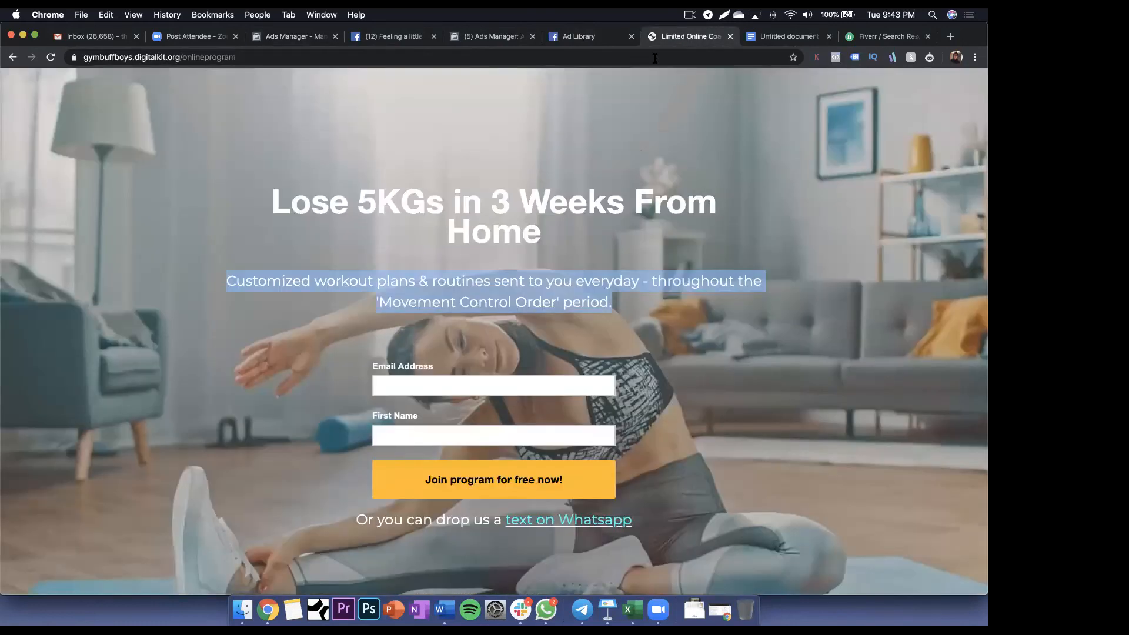
left_click(302, 38)
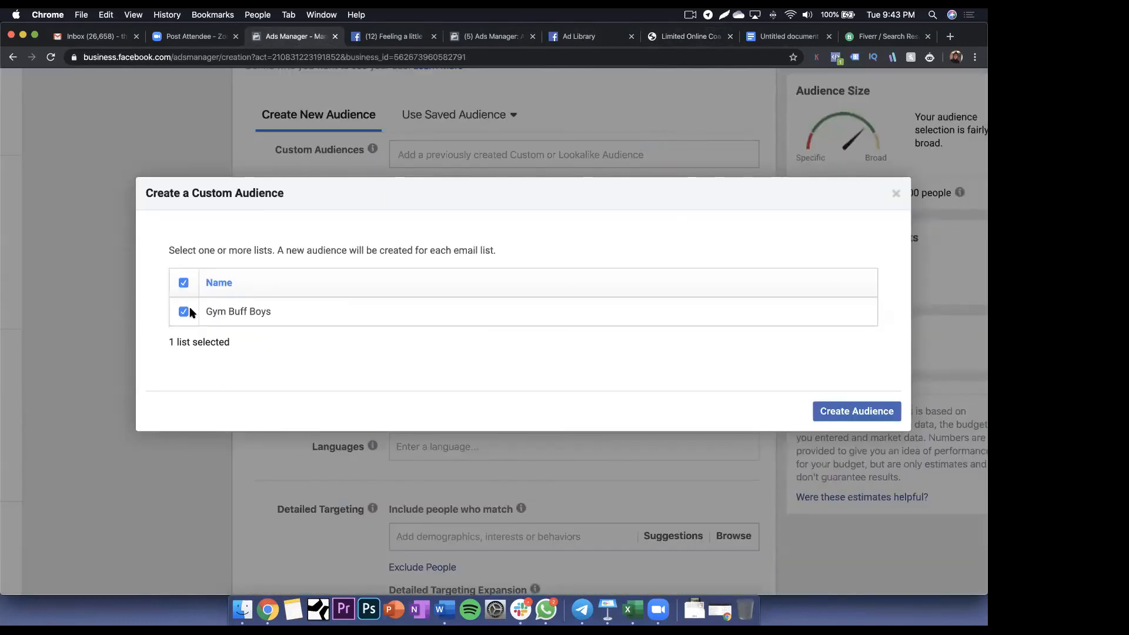
left_click(862, 412)
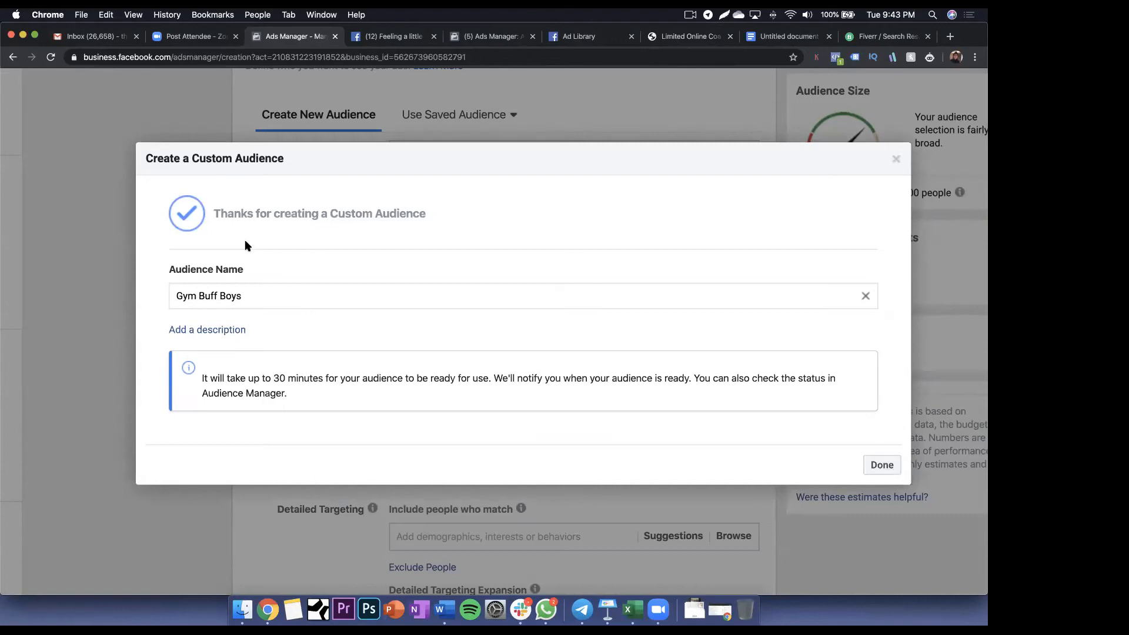
left_click(273, 299)
type("-Opt-in at Landing Page")
left_click(881, 465)
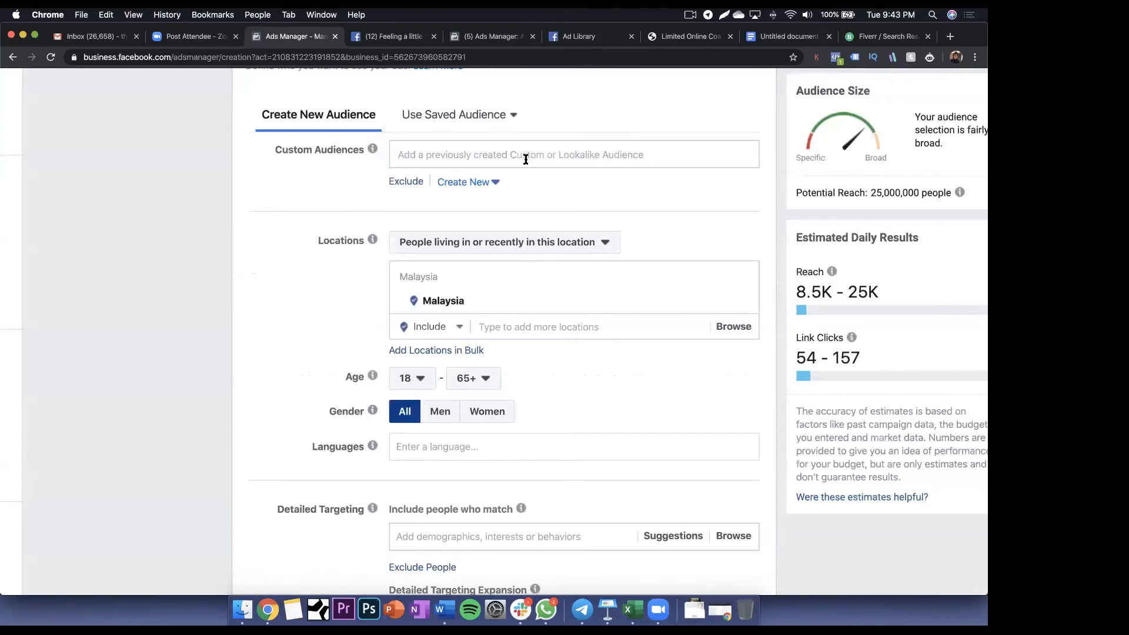
Include the 'Gym Buff Boys -Opt-in at Landing Page' MailChimp audience under Custom Audiences
scroll(584, 177, "up", 3)
left_click(493, 318)
left_click(481, 301)
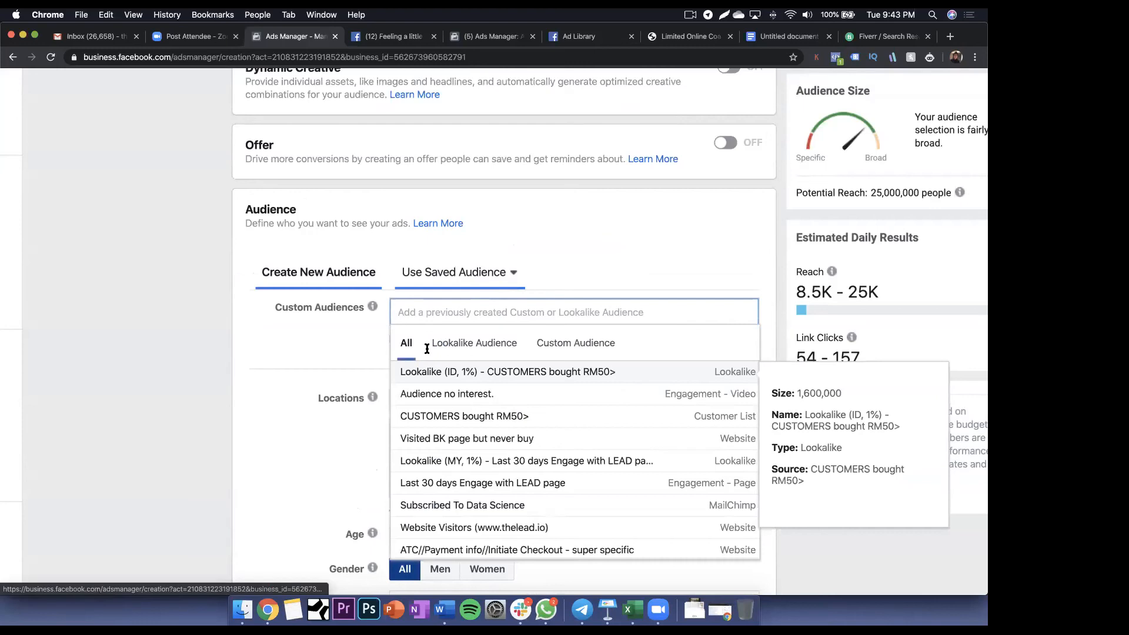
type("mai")
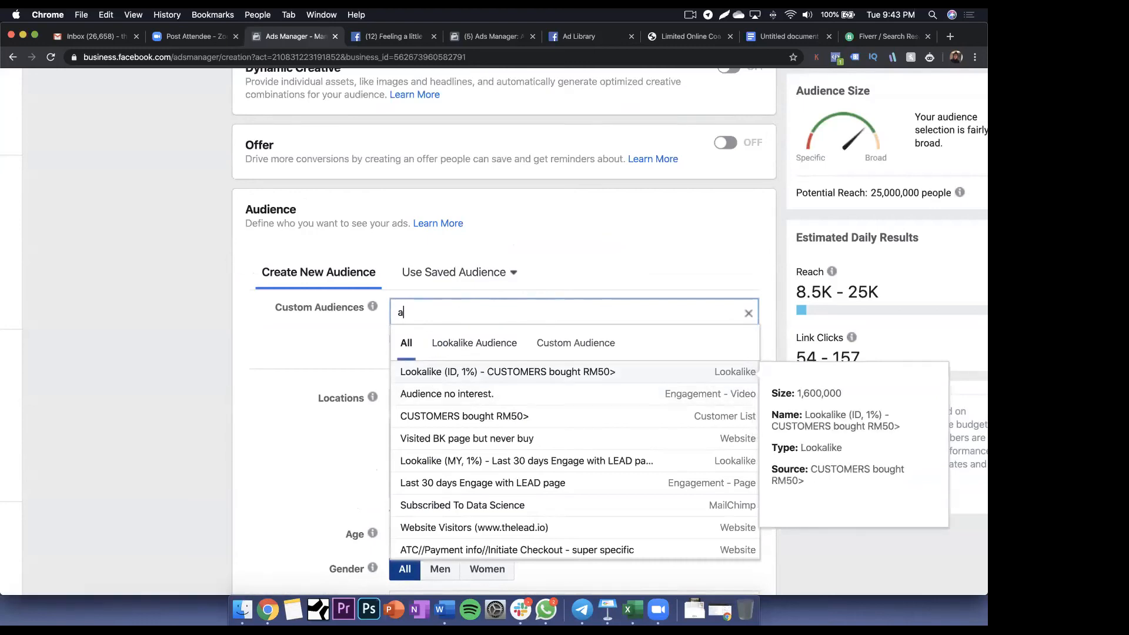
type("lch")
key("super+a")
type("gym")
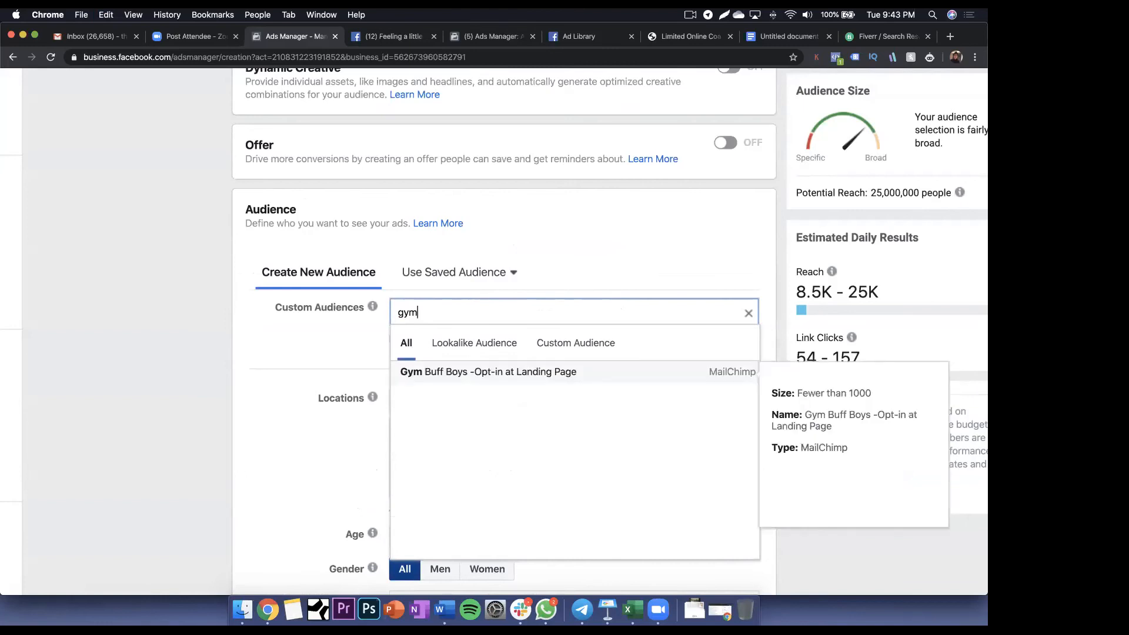
left_click(499, 372)
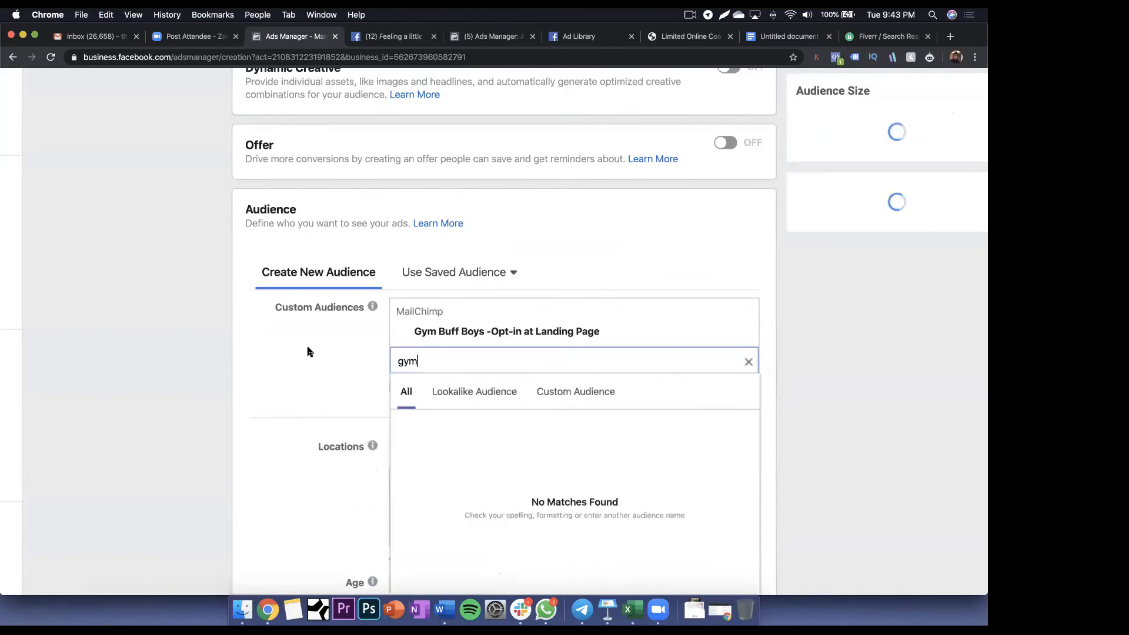
Check that the estimated daily reach has dropped below 10
left_click_drag(274, 306, 357, 306)
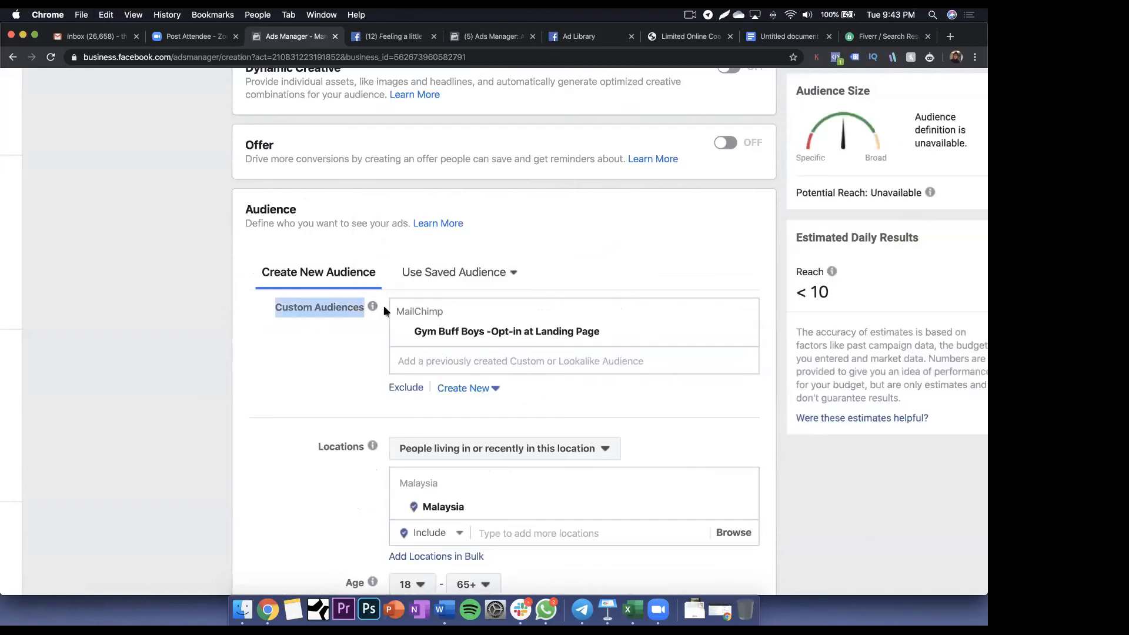
left_click(406, 330)
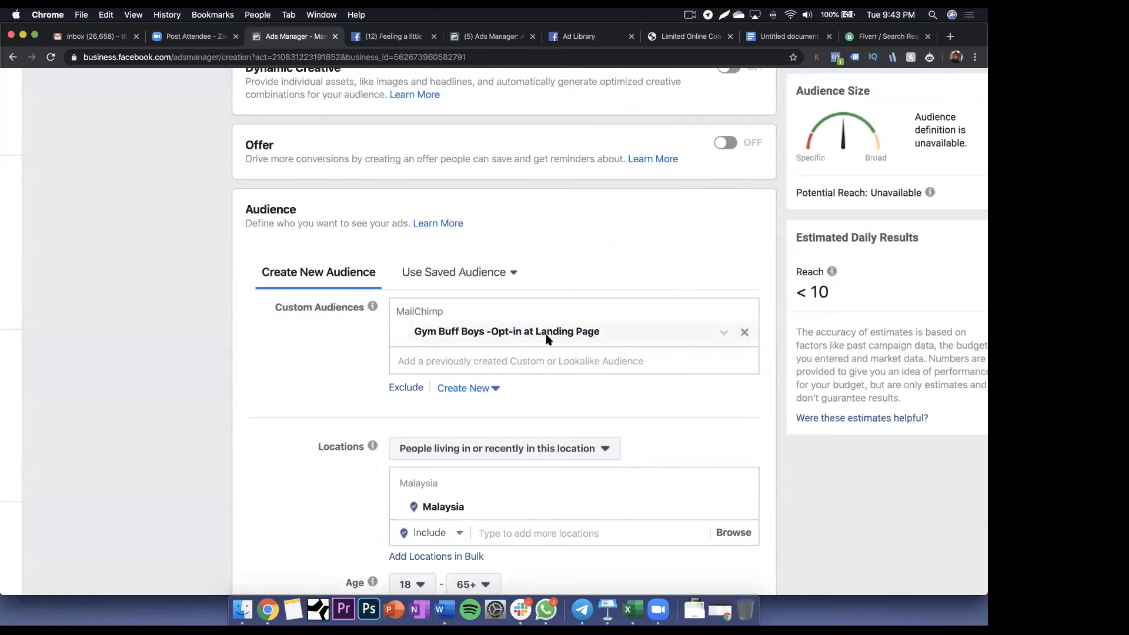
scroll(719, 401, "right", 2)
scroll(722, 401, "right", 3)
left_click_drag(735, 288, 773, 293)
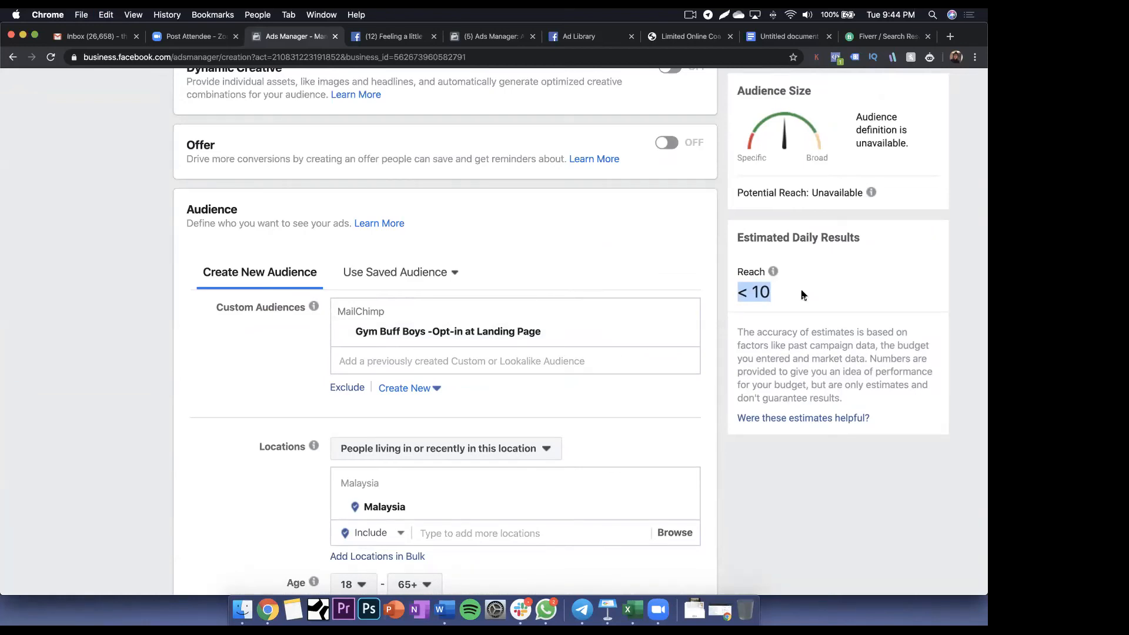
Review placements and budget, keeping Link Clicks as the delivery optimization
scroll(682, 334, "down", 3)
scroll(588, 322, "down", 2)
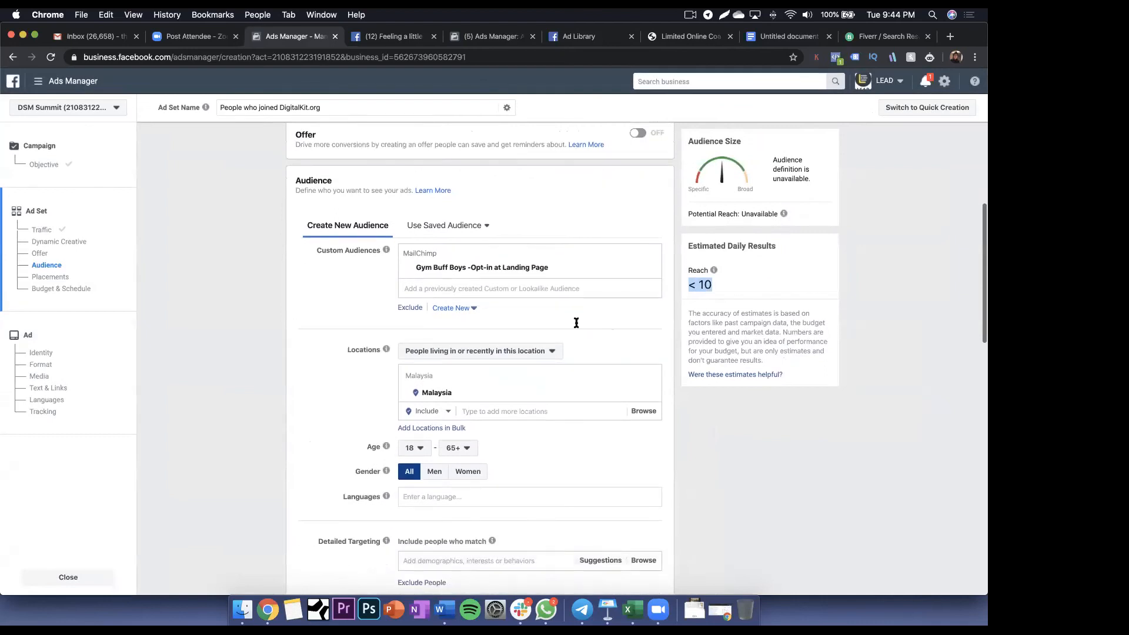
scroll(561, 324, "down", 1)
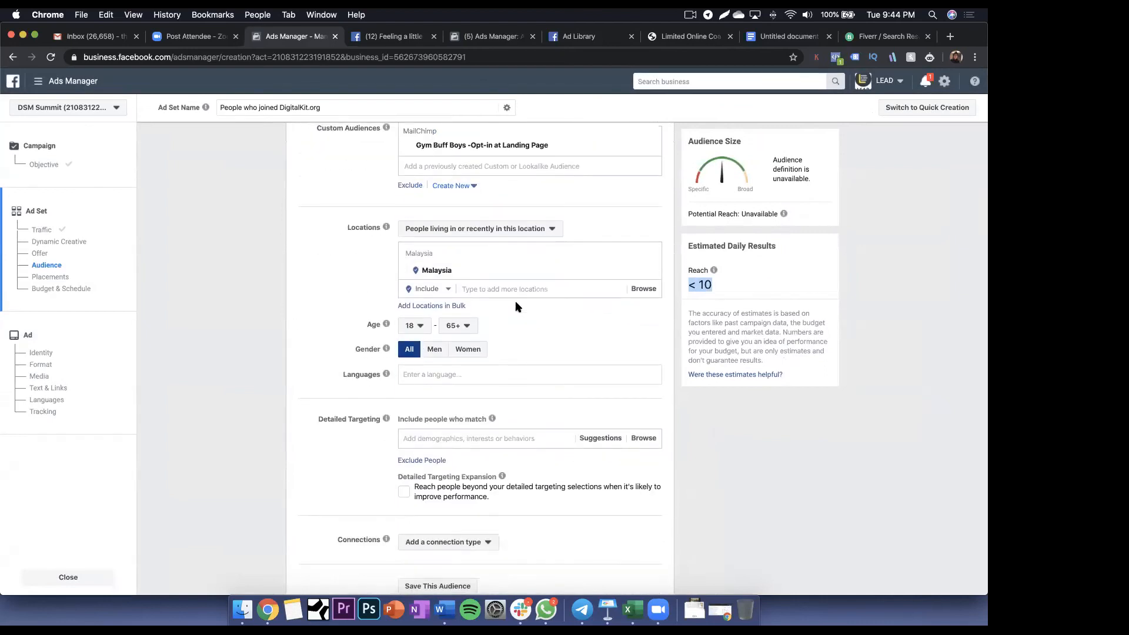
scroll(516, 306, "down", 6)
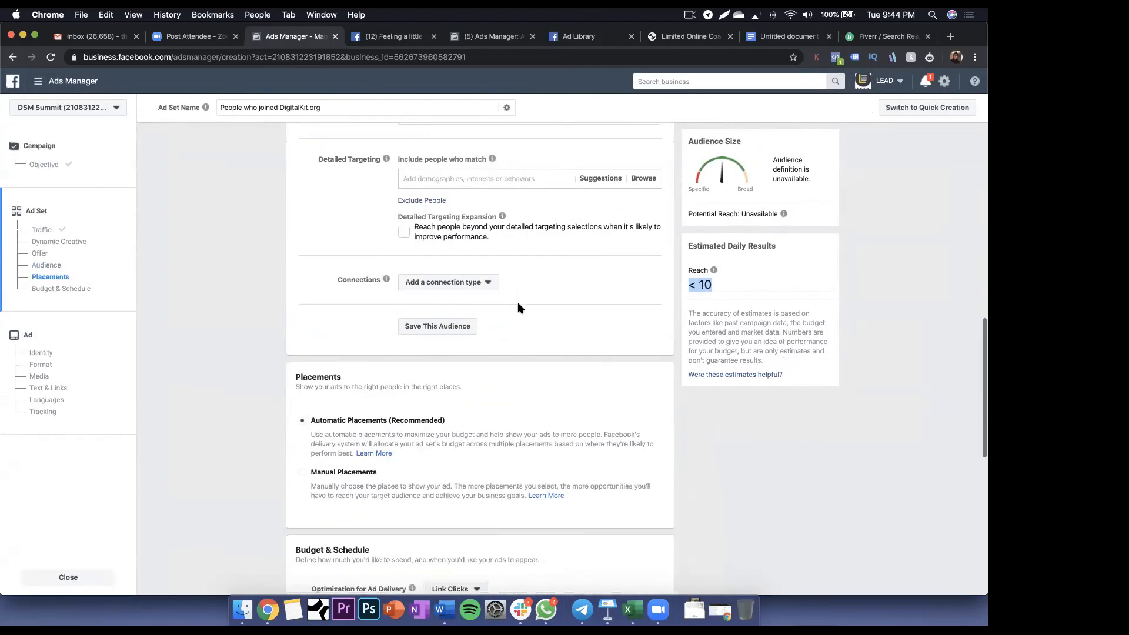
scroll(517, 307, "down", 3)
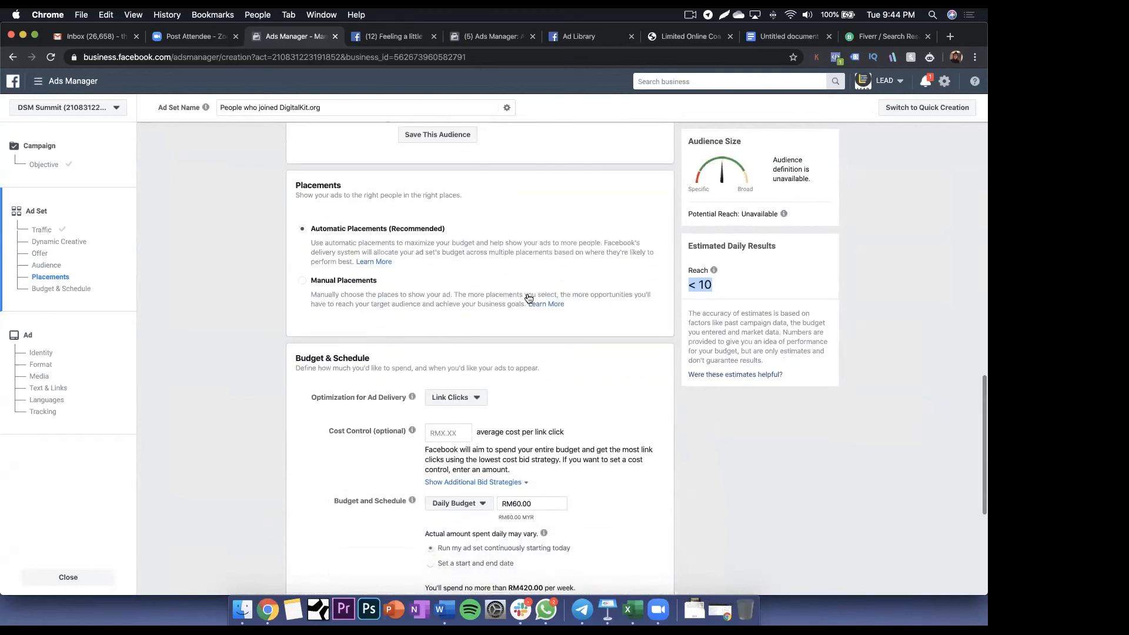
scroll(451, 323, "down", 4)
scroll(350, 274, "up", 3)
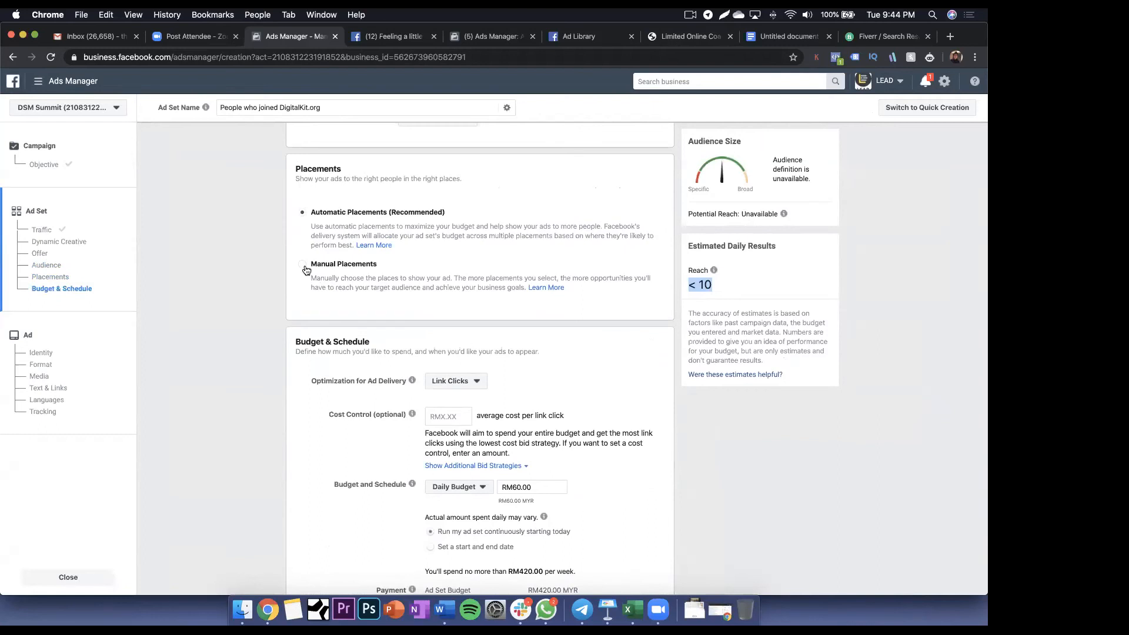
scroll(386, 381, "down", 3)
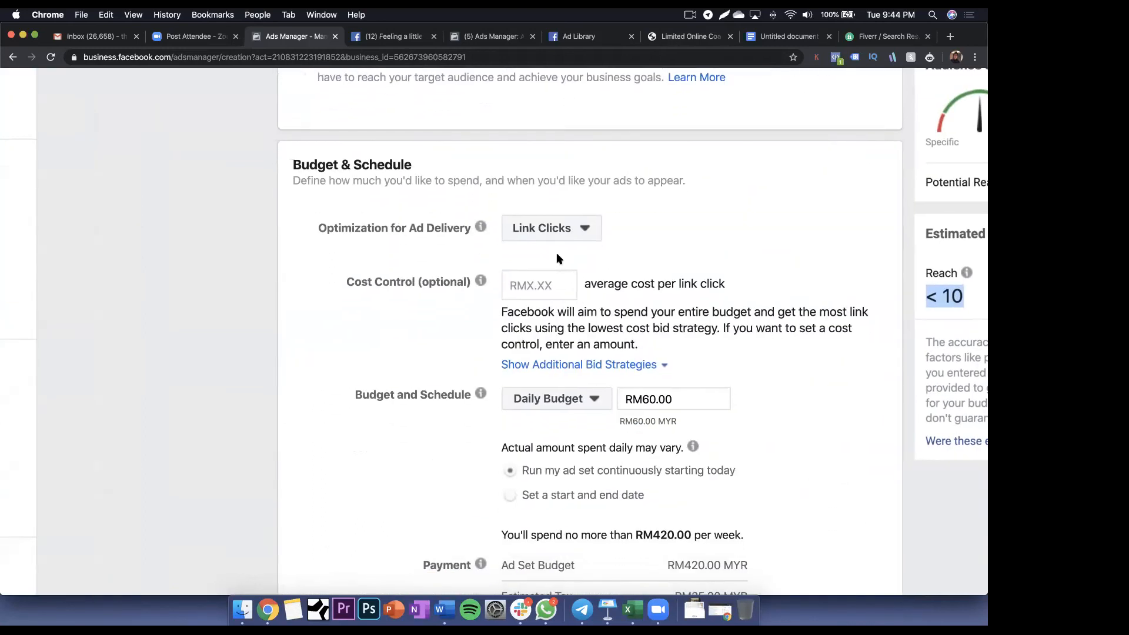
scroll(557, 258, "right", 3)
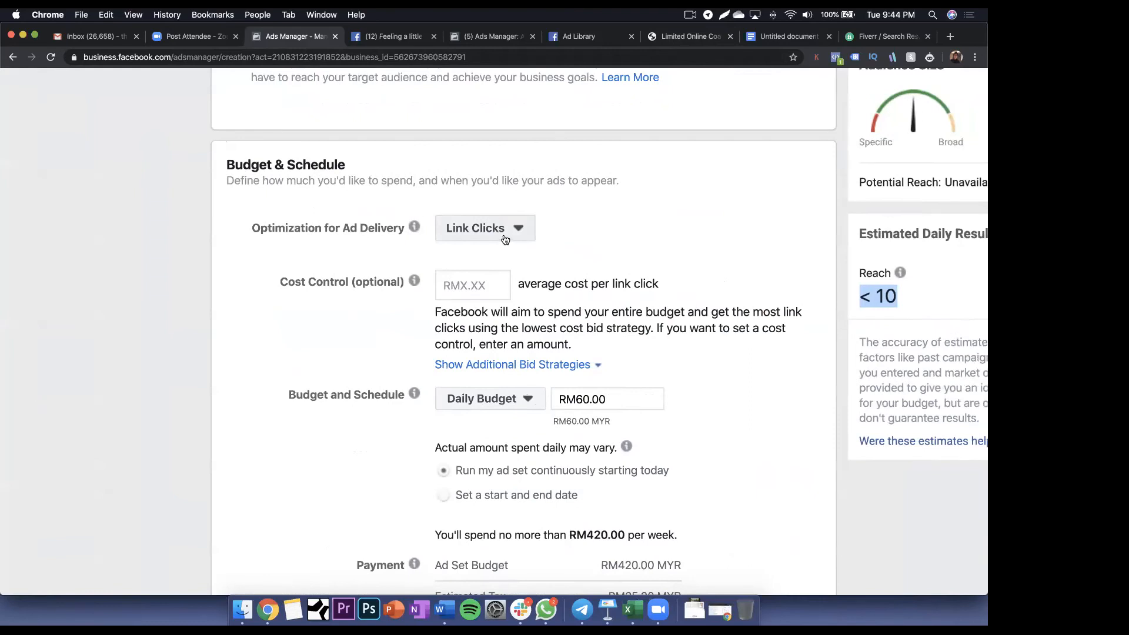
left_click(505, 239)
left_click(487, 354)
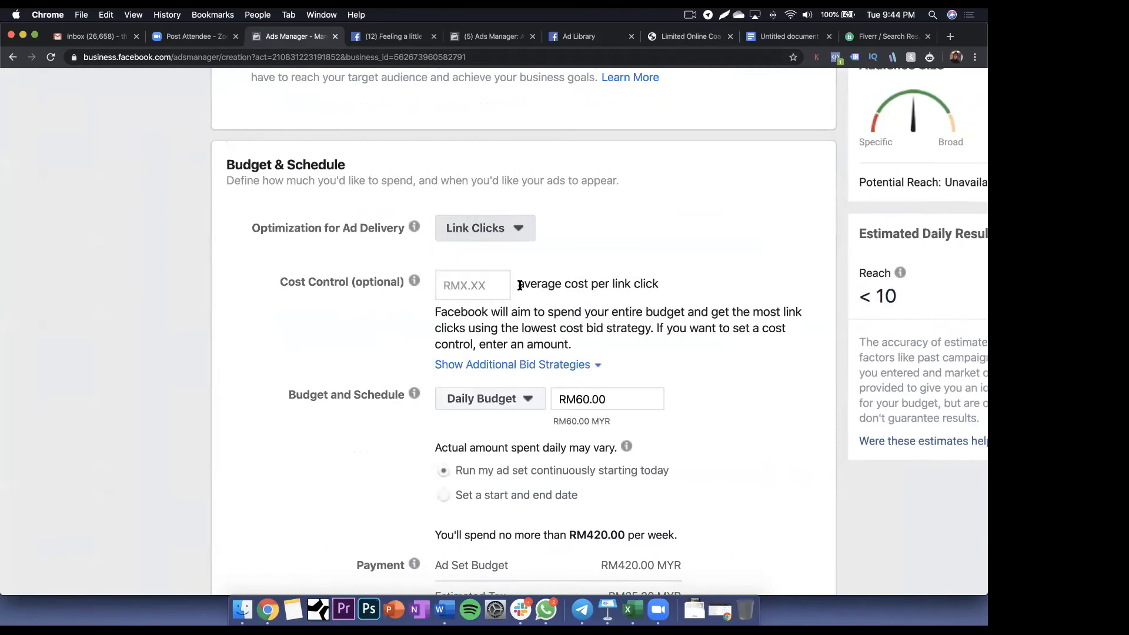
Leave the RM60.00 daily budget unchanged and continue to the ad step
scroll(483, 287, "left", 1)
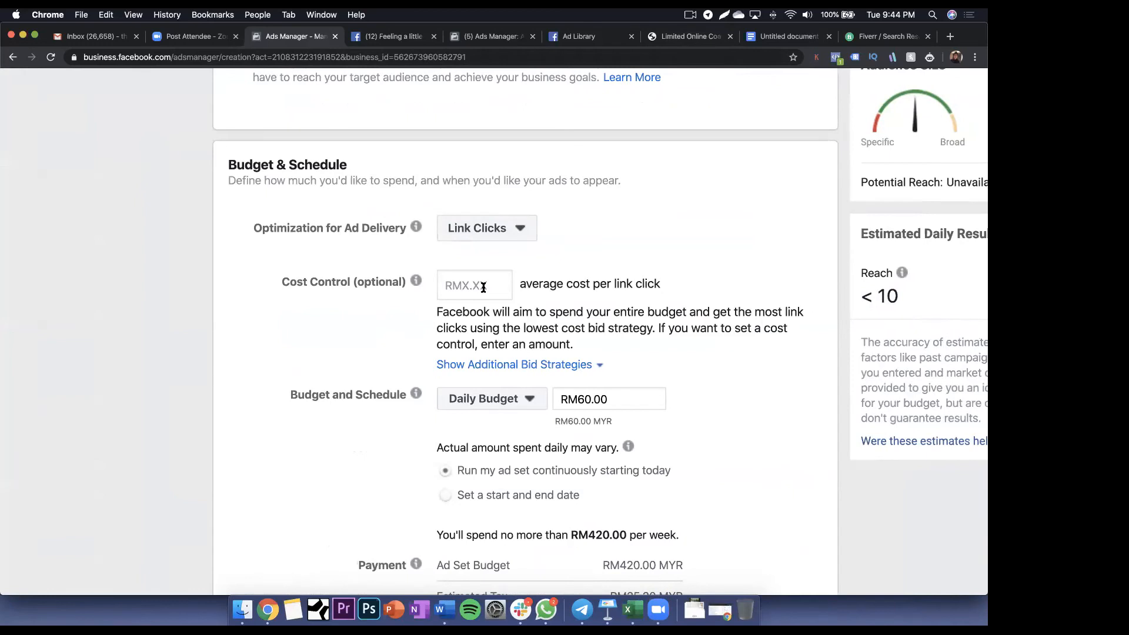
scroll(764, 395, "down", 5)
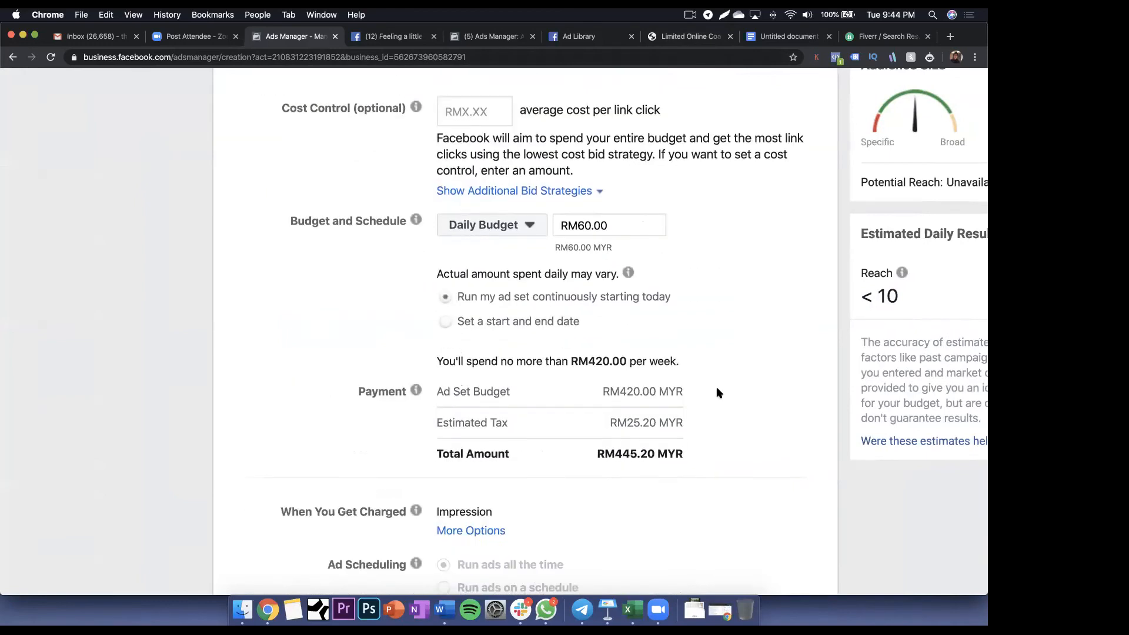
scroll(717, 391, "right", 2)
scroll(649, 388, "down", 5)
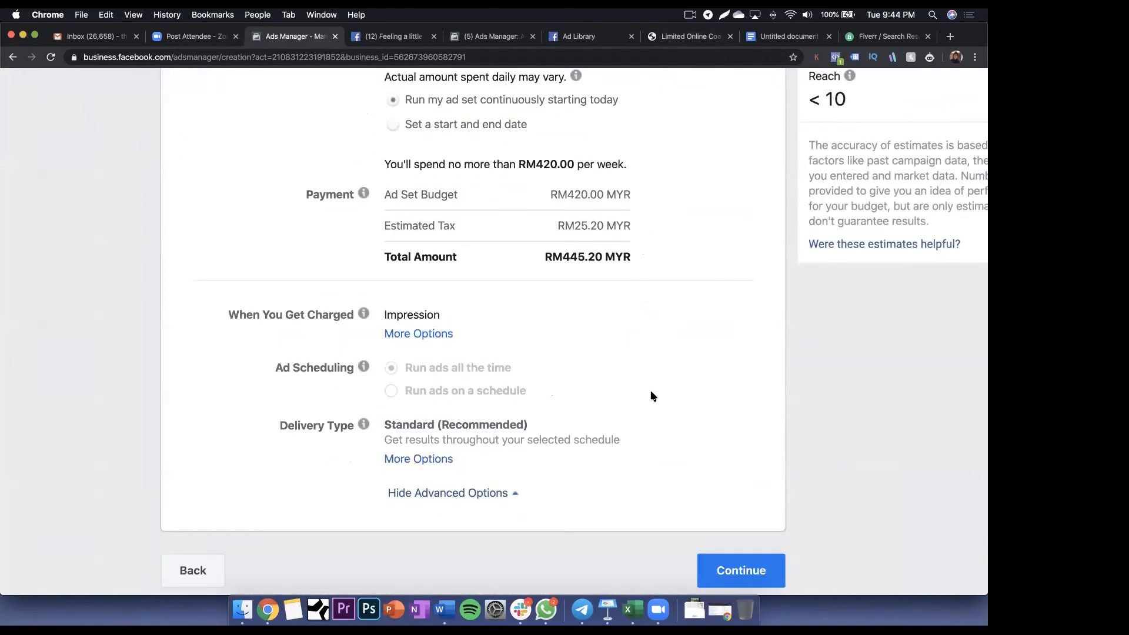
scroll(651, 391, "down", 1)
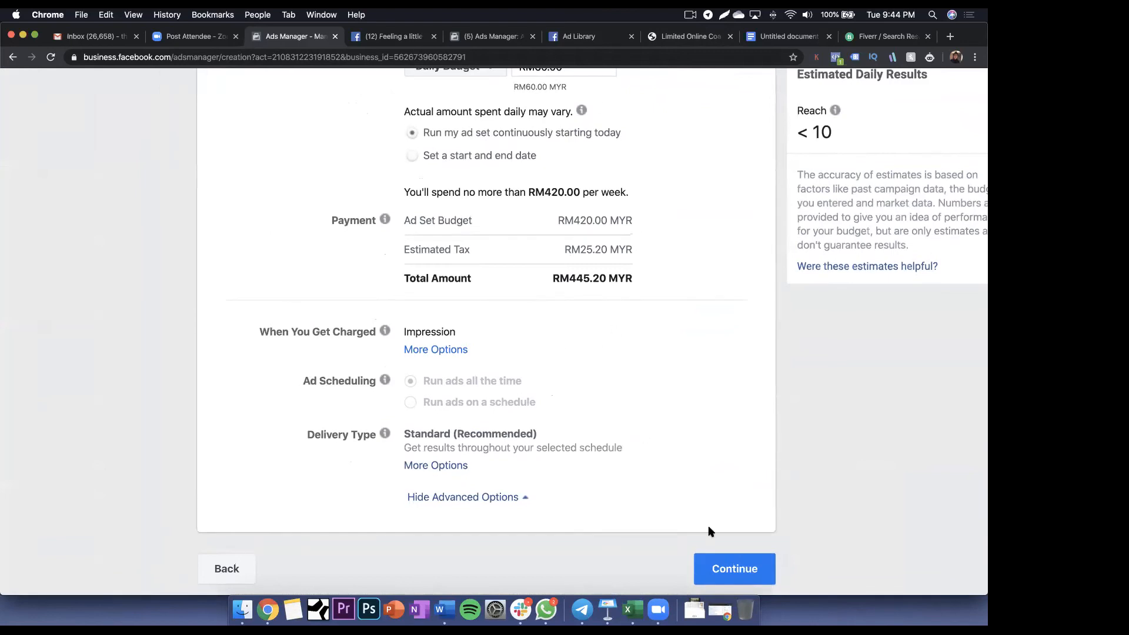
left_click(733, 583)
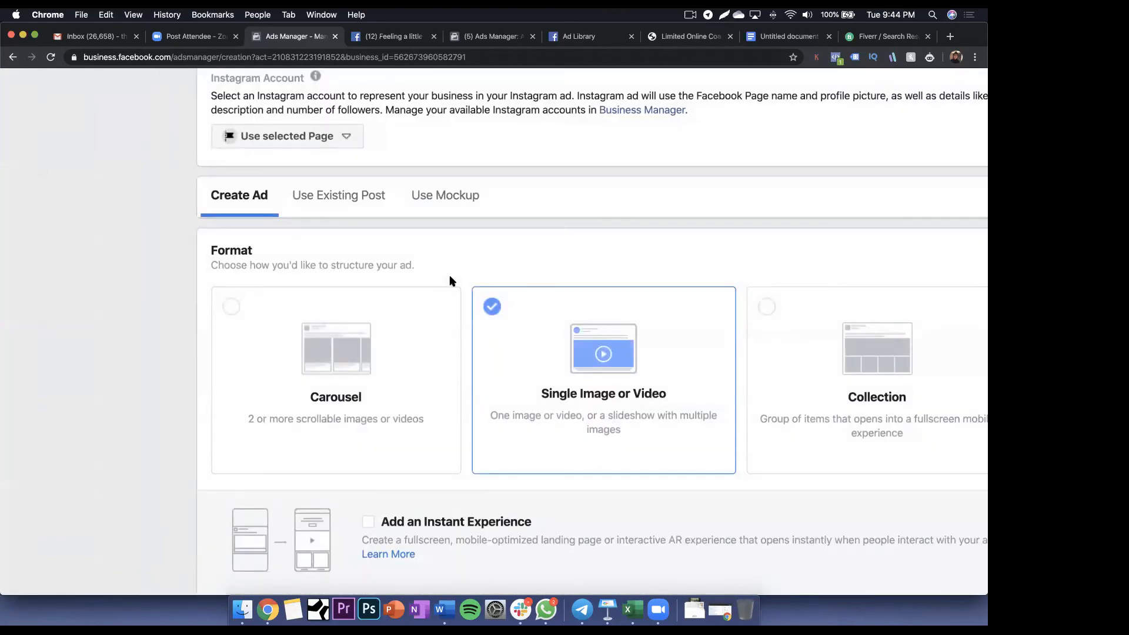
Use home workout.jpg from the account's image library as the ad image
scroll(411, 276, "down", 10)
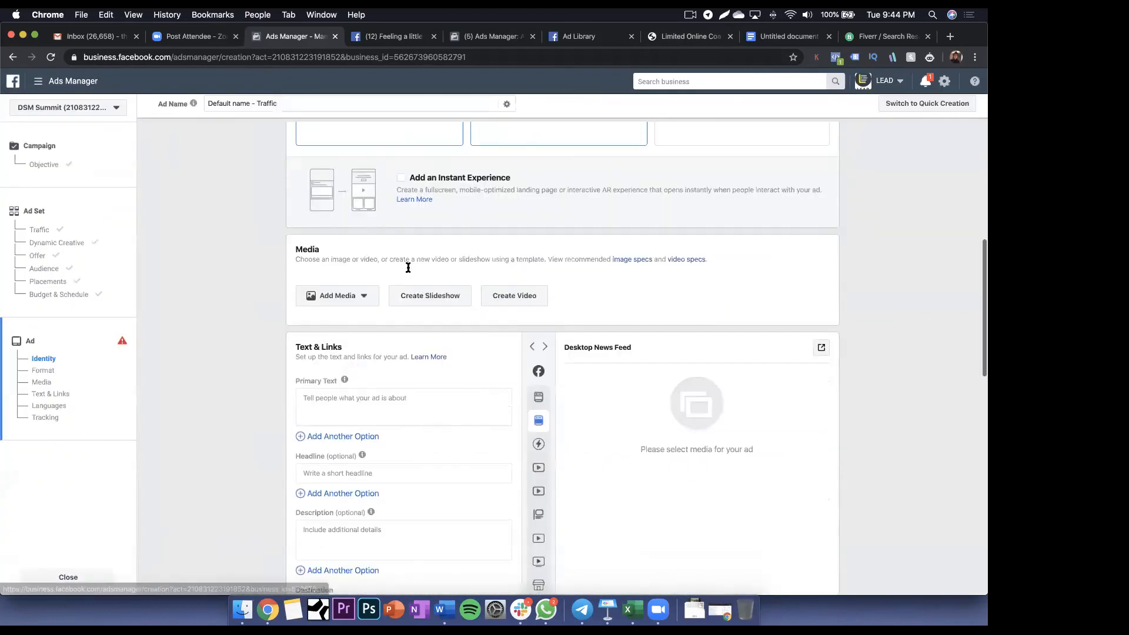
scroll(428, 284, "up", 5)
scroll(421, 277, "down", 5)
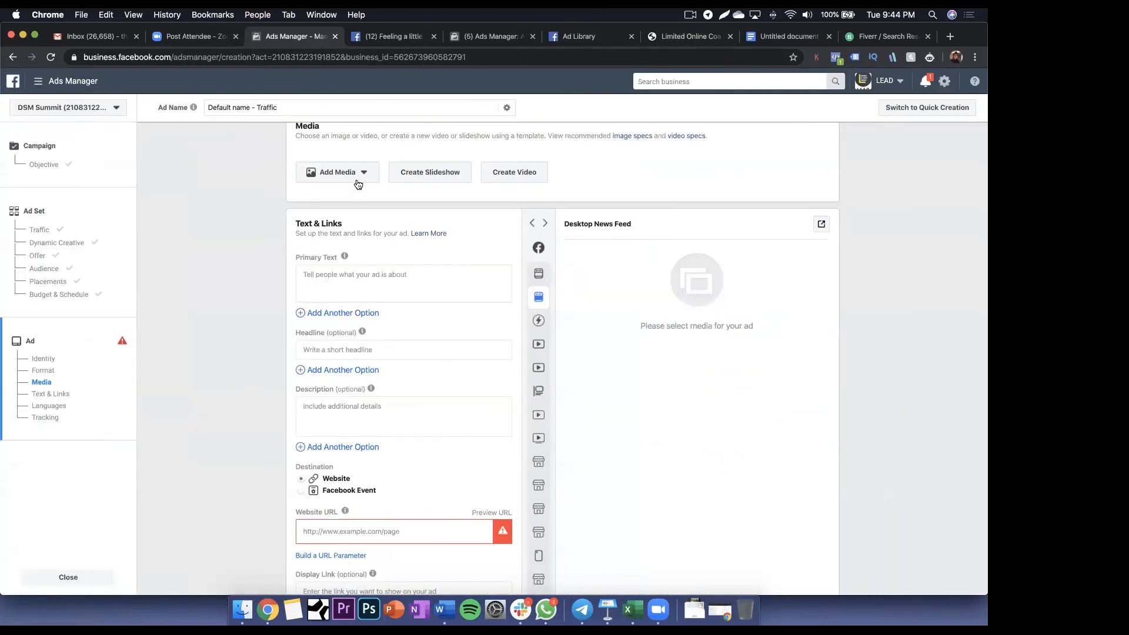
left_click(358, 171)
left_click(351, 197)
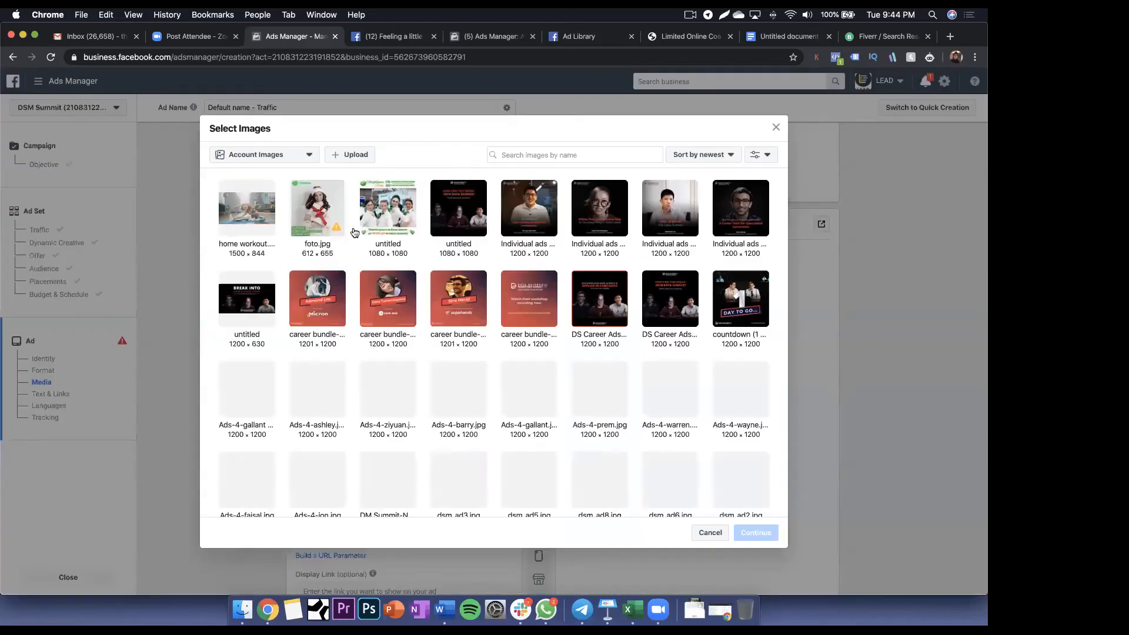
left_click(248, 213)
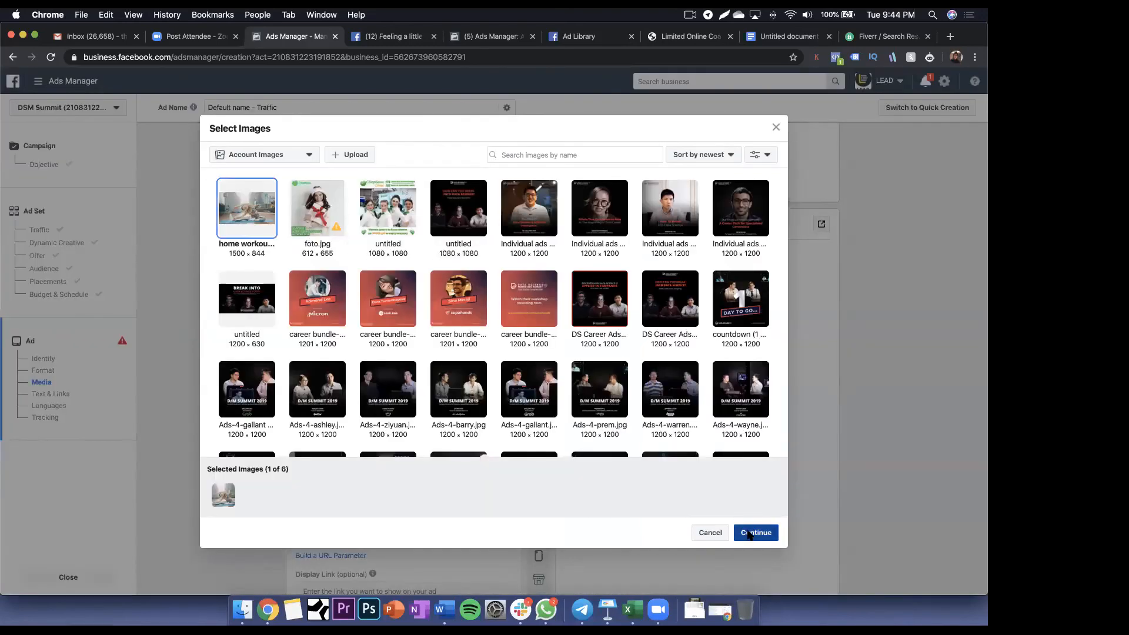
left_click(756, 533)
scroll(714, 386, "down", 3)
scroll(544, 383, "up", 1)
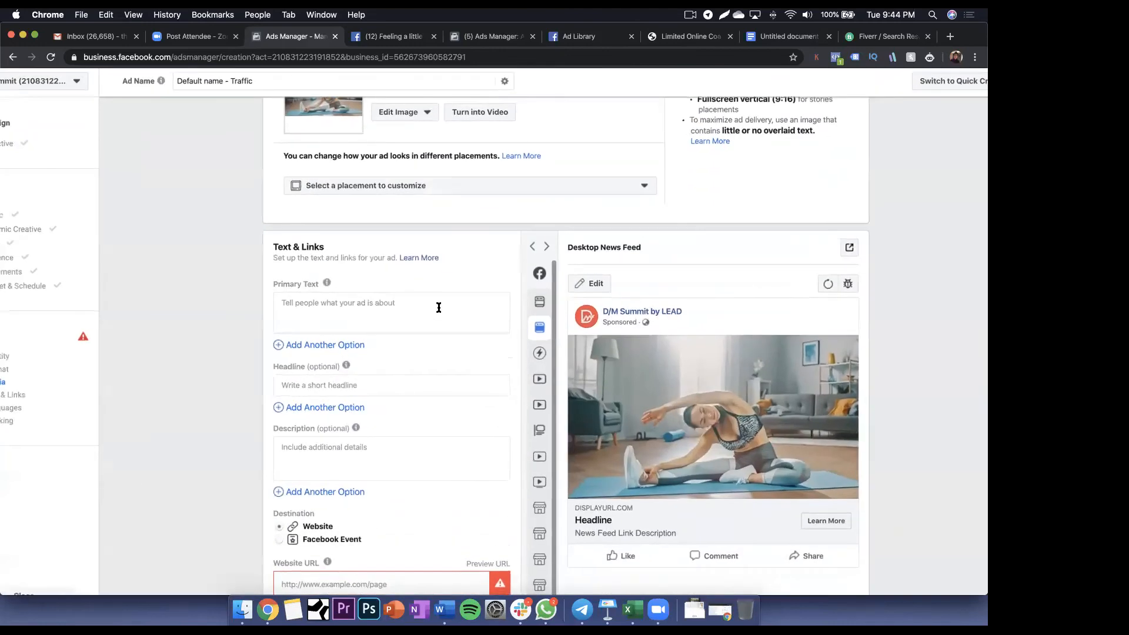
scroll(445, 310, "right", 1)
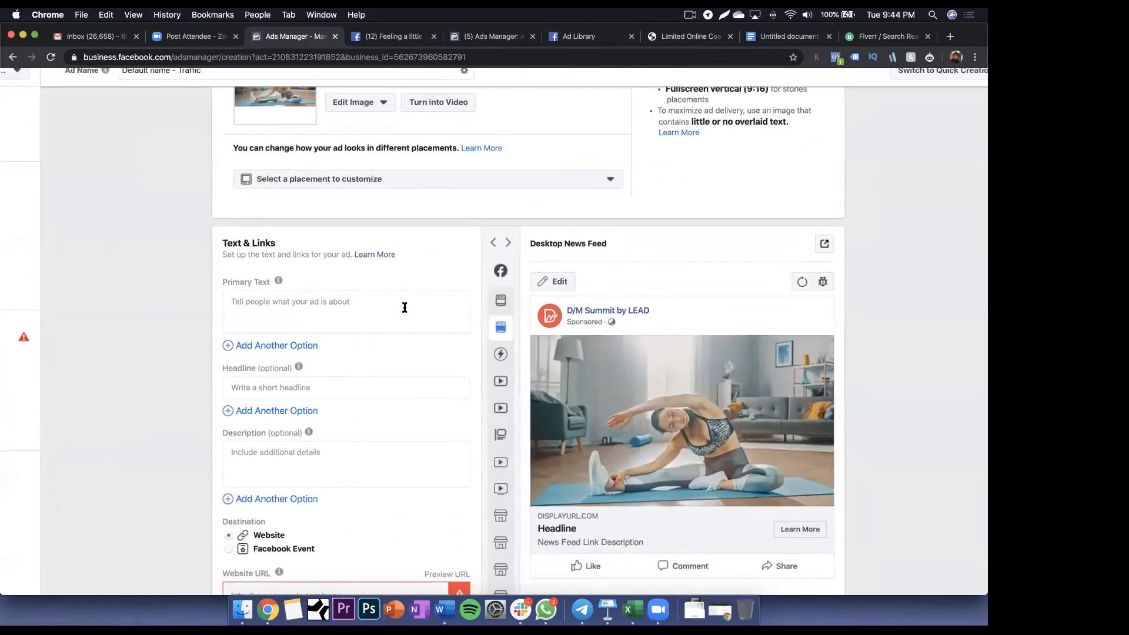
Write the primary text's first line: 'Hey, how was the workout plan the other day? Good?'
left_click(440, 321)
scroll(441, 320, "up", 1)
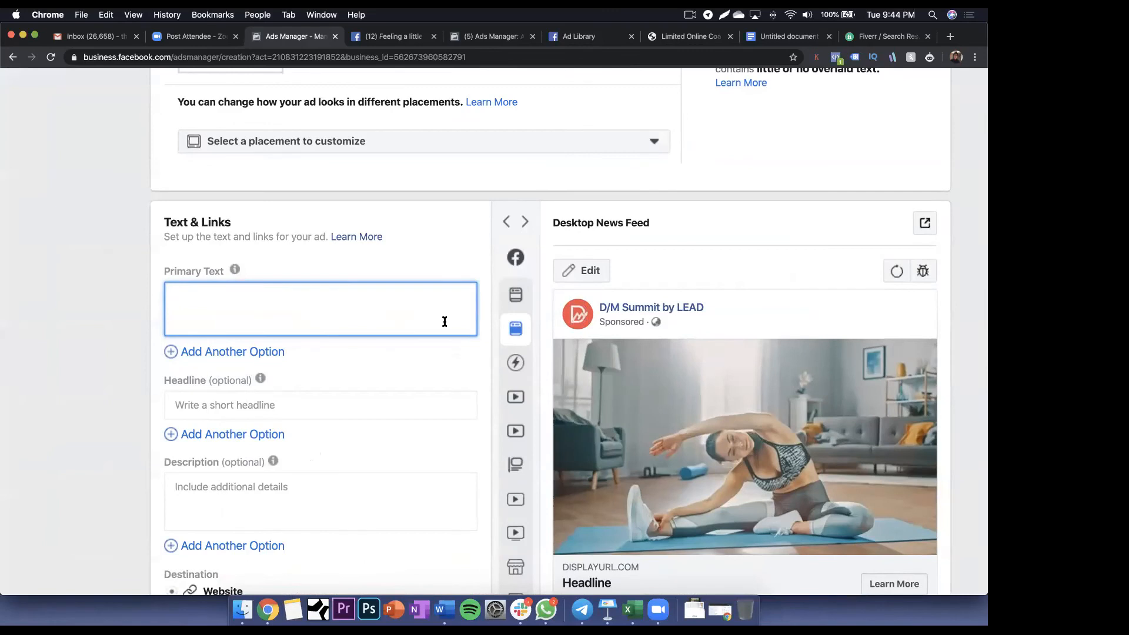
type("Hey, you tried the workp")
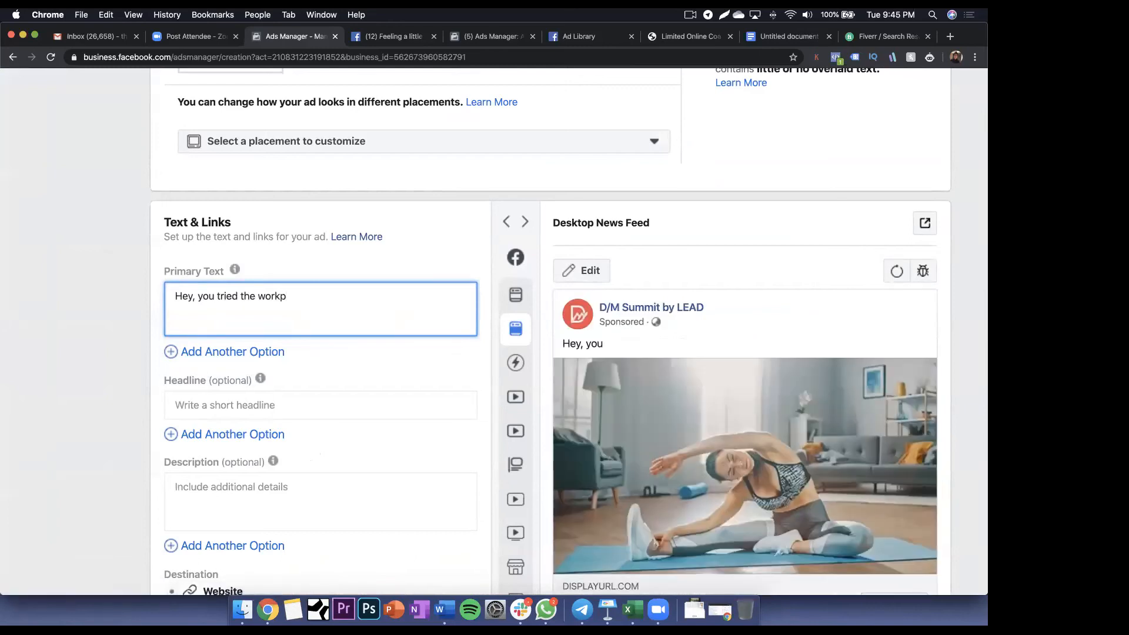
key("BackSpace")
type("ou")
key("super+a")
type("Hey, how was the workout plan the oth")
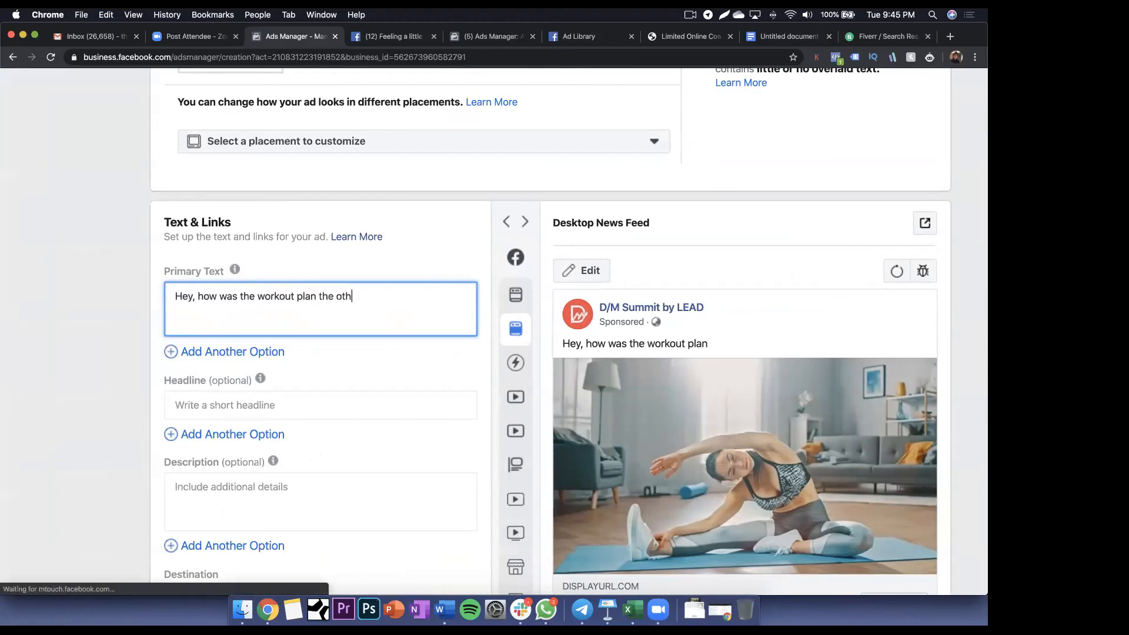
type("er day? Good?")
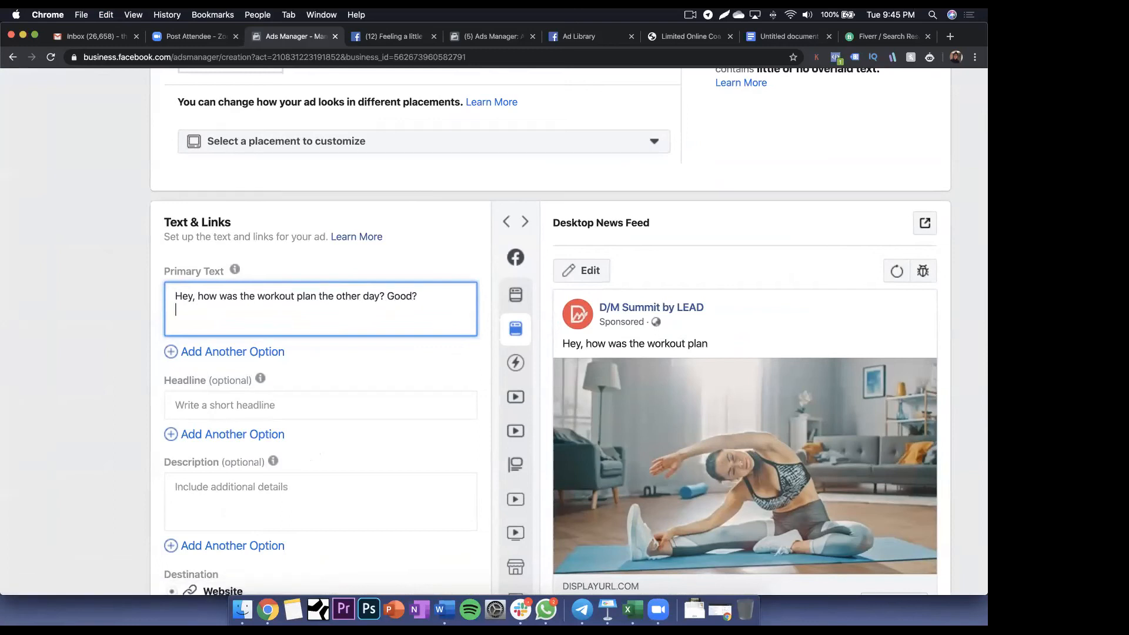
key("Return")
key("Return")
Add a second line saying we have more at a really good price you'll like
type("We have more at a really amazing offer")
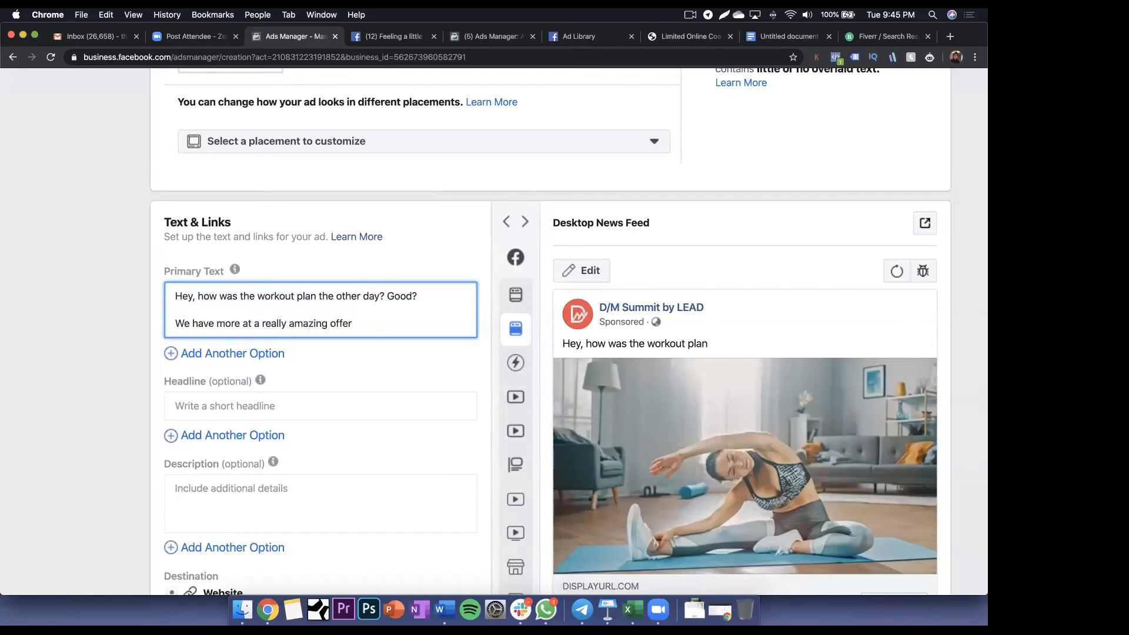
key("BackSpace")
key("BackSpace")
key("BackSpace")
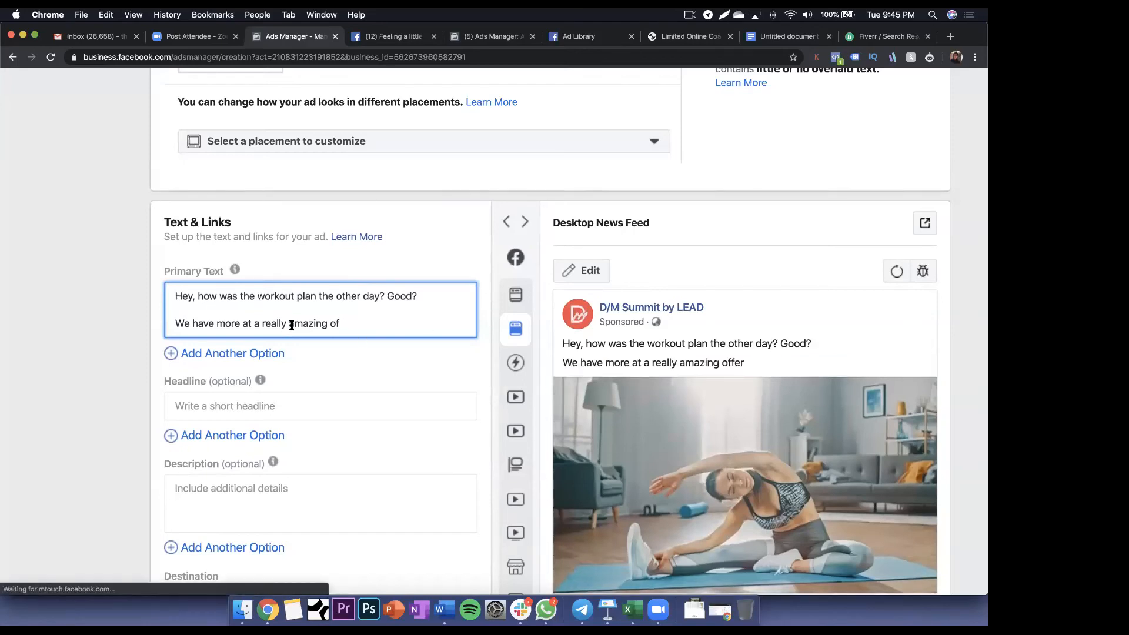
left_click_drag(292, 325, 341, 325)
type("goo")
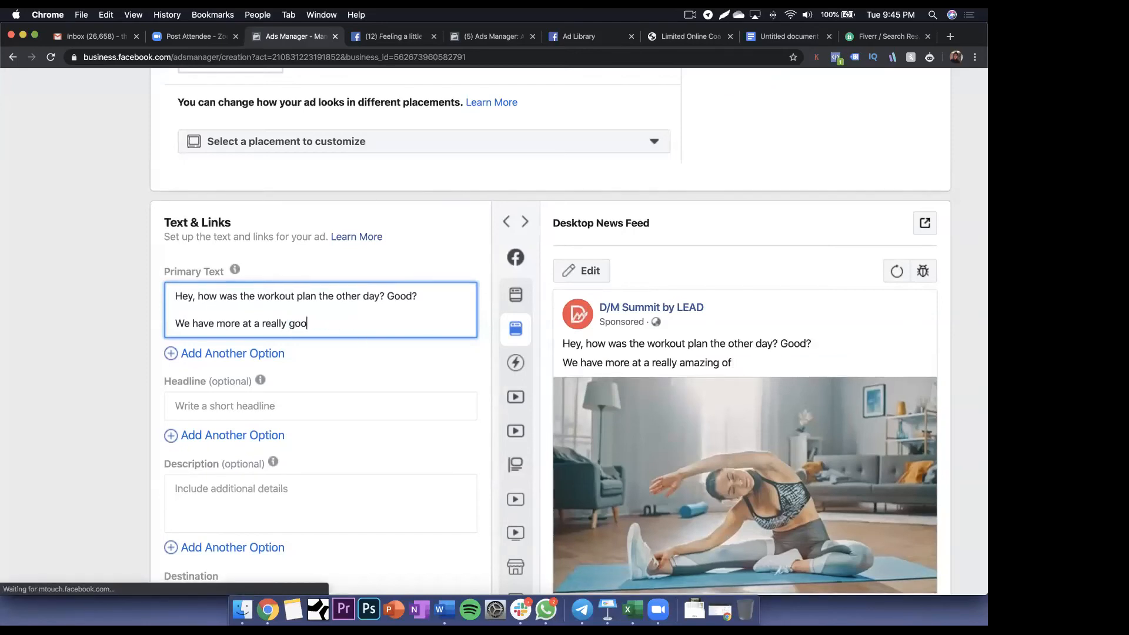
type("d price. And Iwe think ")
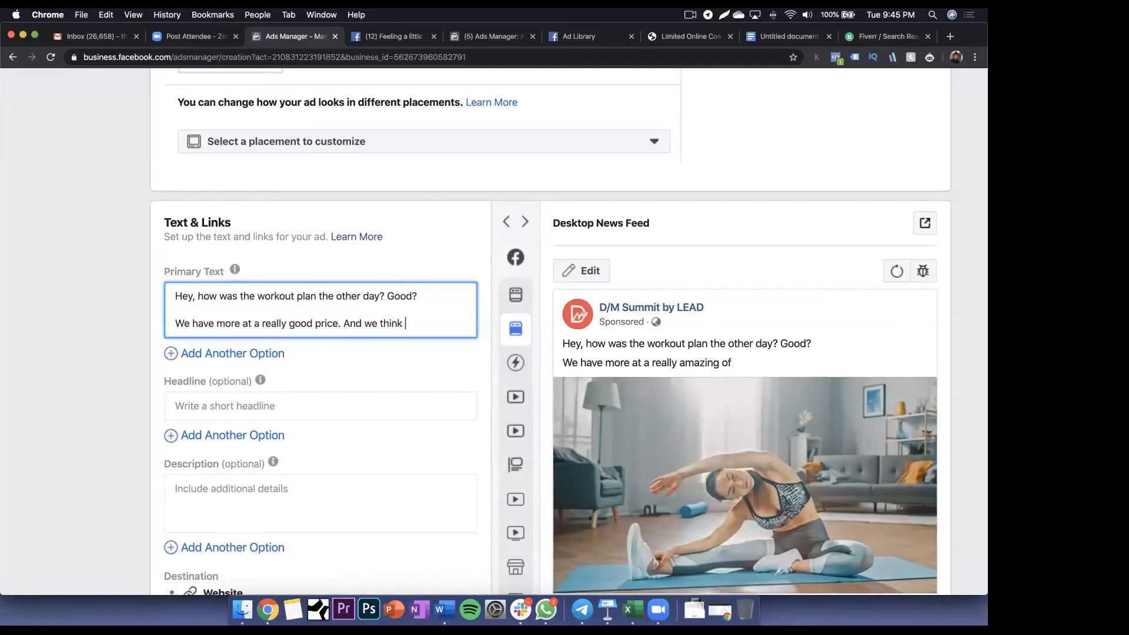
type("you'll like it.")
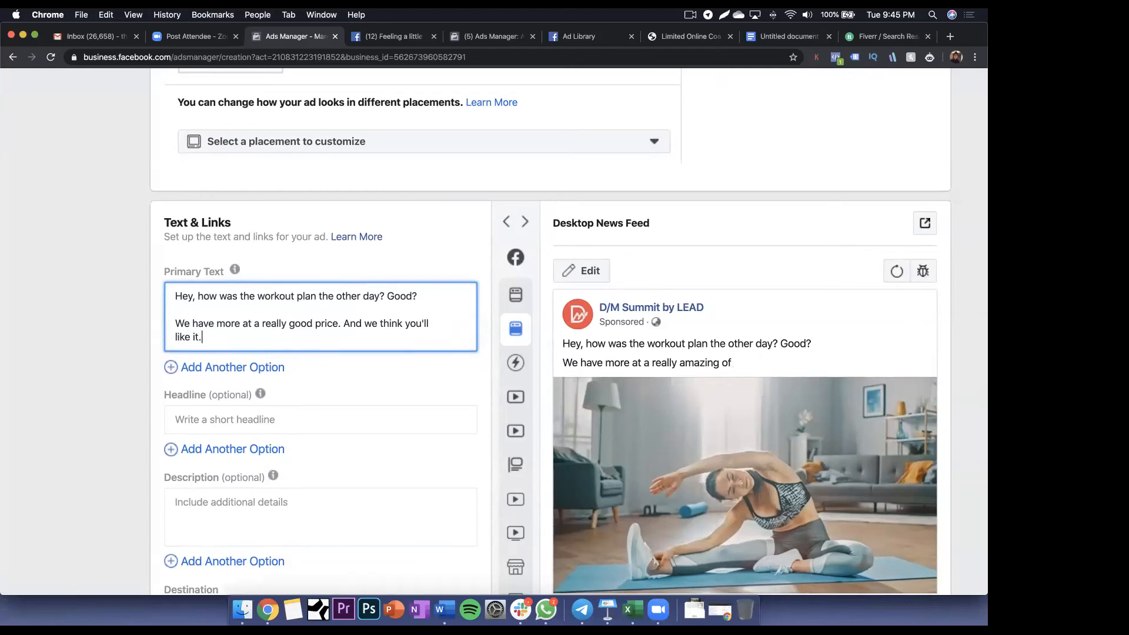
scroll(250, 382, "down", 3)
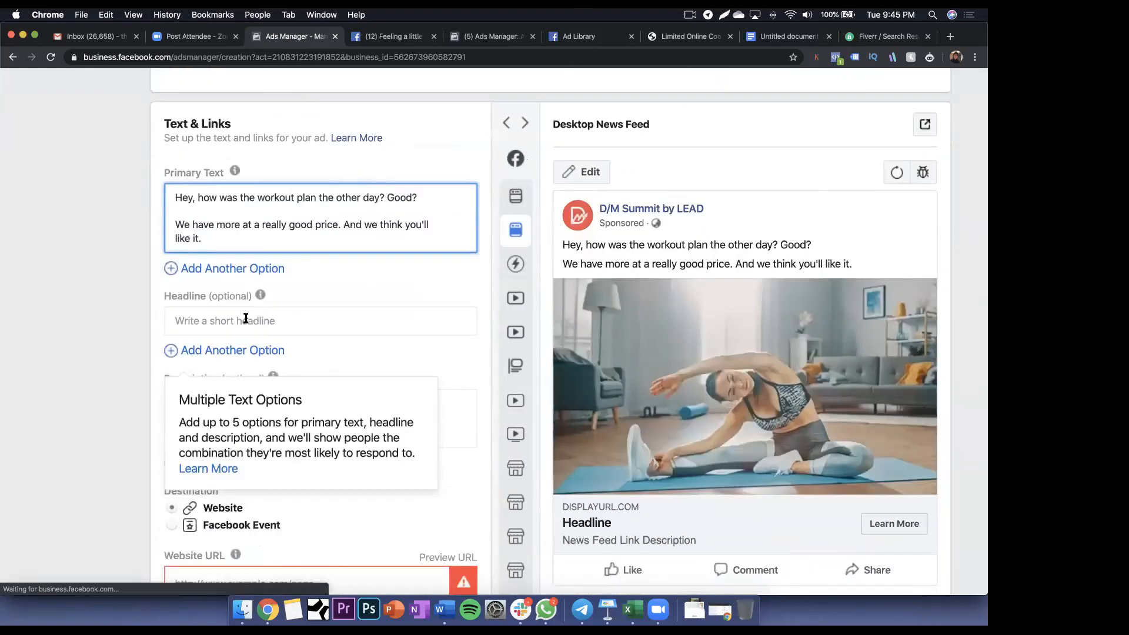
left_click(235, 321)
Set the headline to '75% Off For Digital Kit Members' and leave Description blank
scroll(495, 386, "down", 1)
type("Spe")
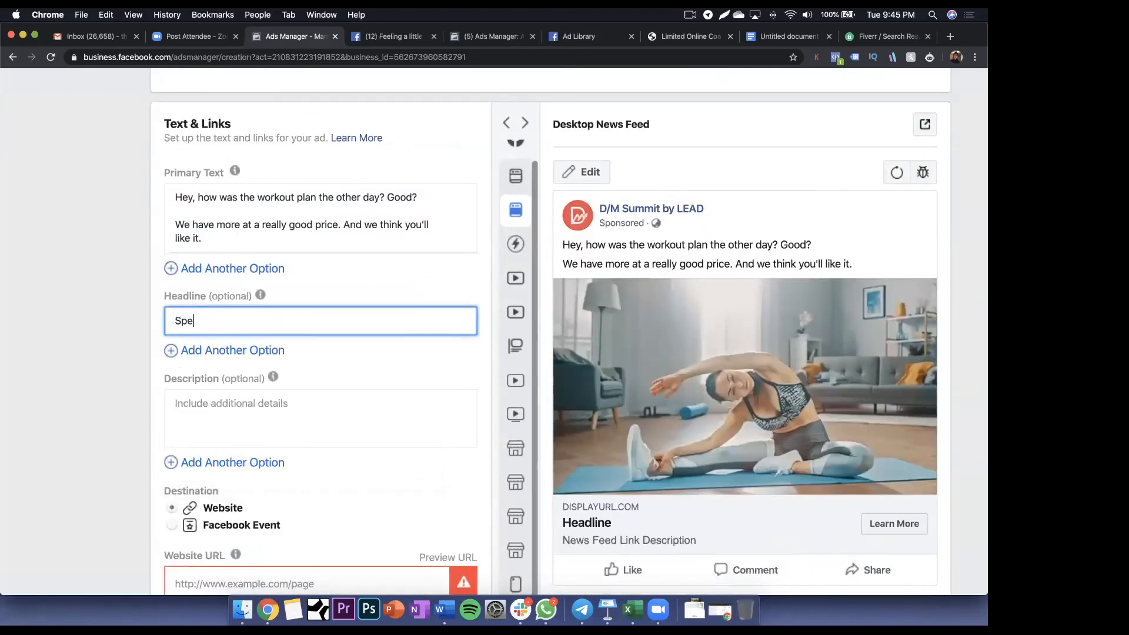
key("super+a")
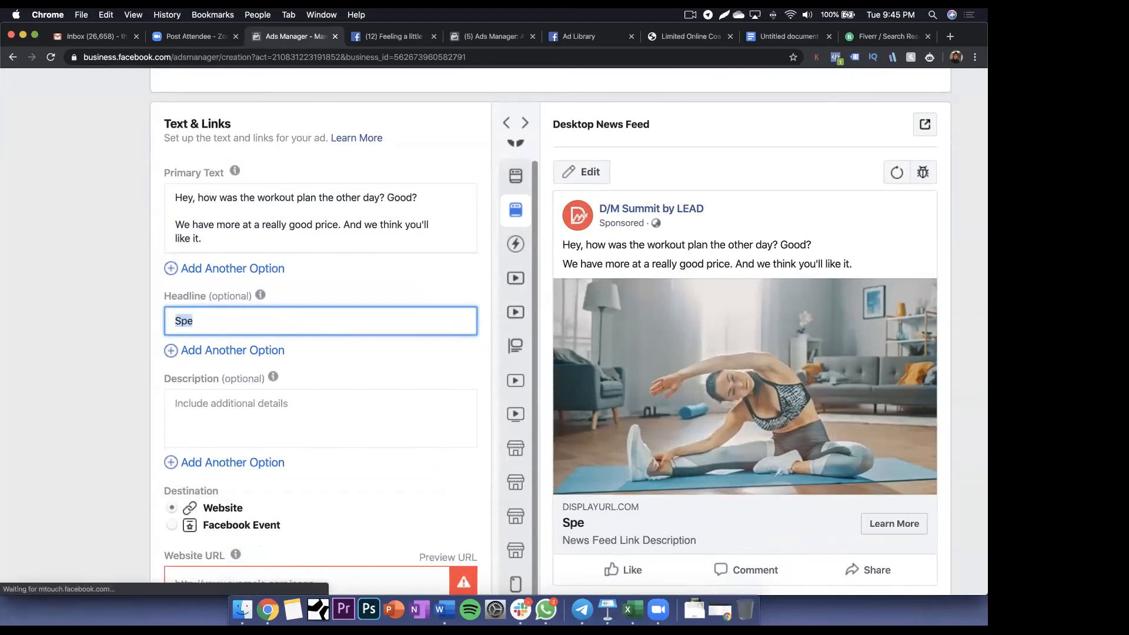
type("75%")
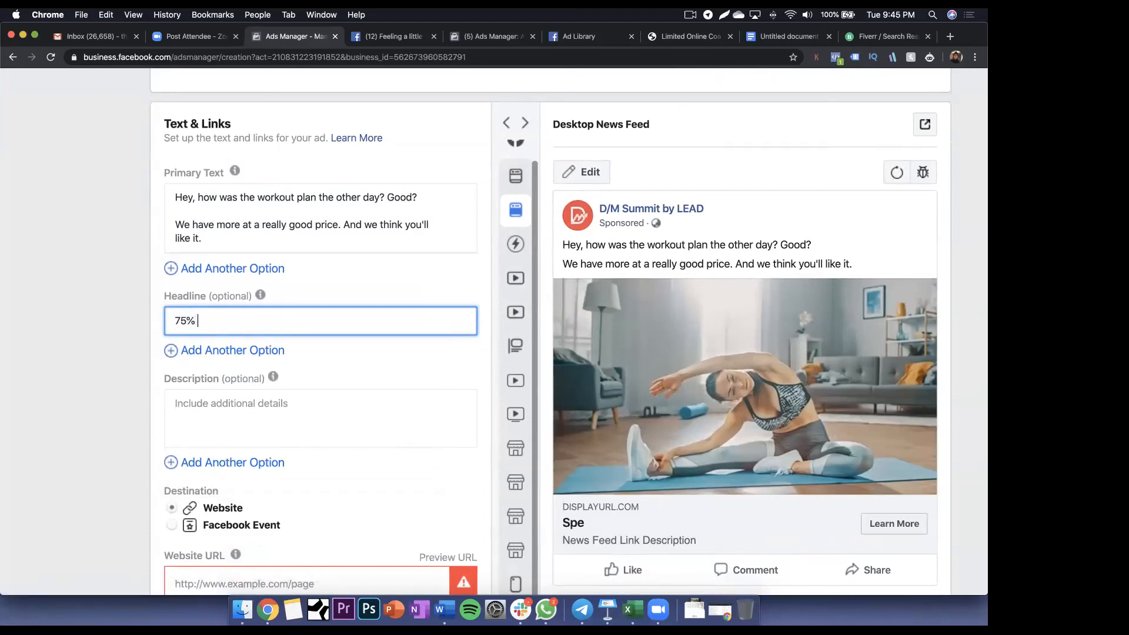
type(" -")
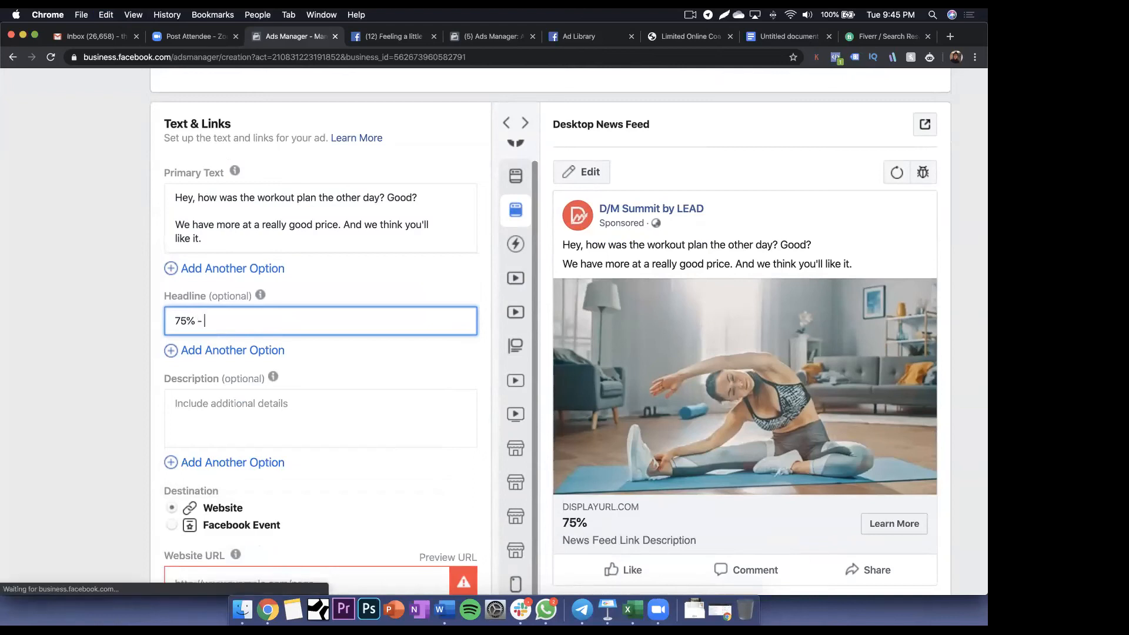
key("BackSpace")
key("BackSpace")
type("Off For Digital Kit Members")
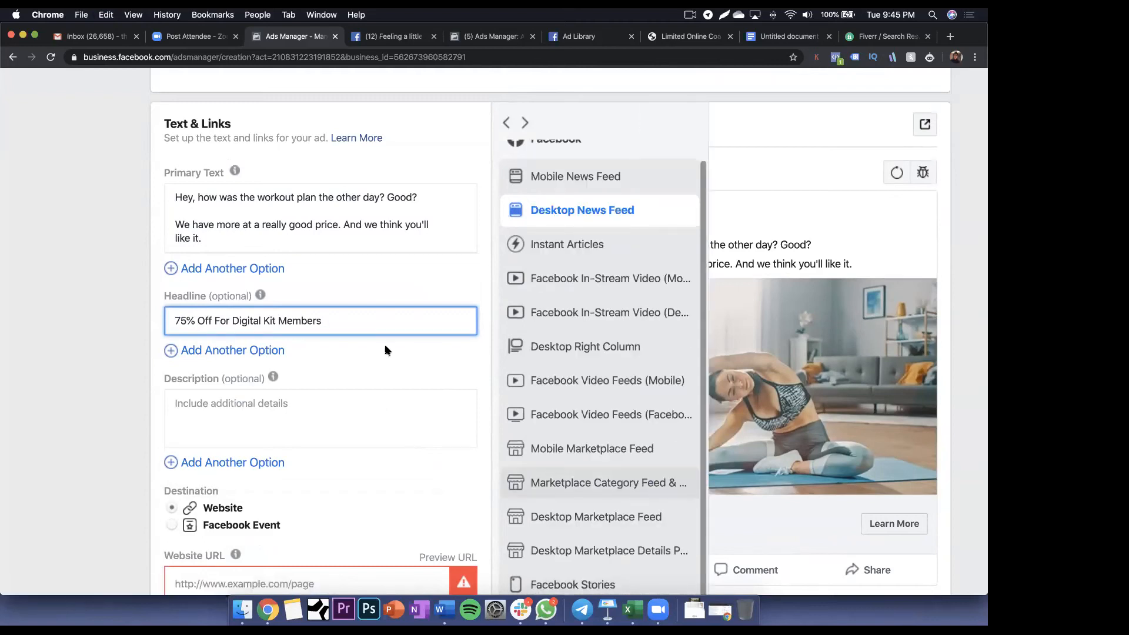
left_click(385, 412)
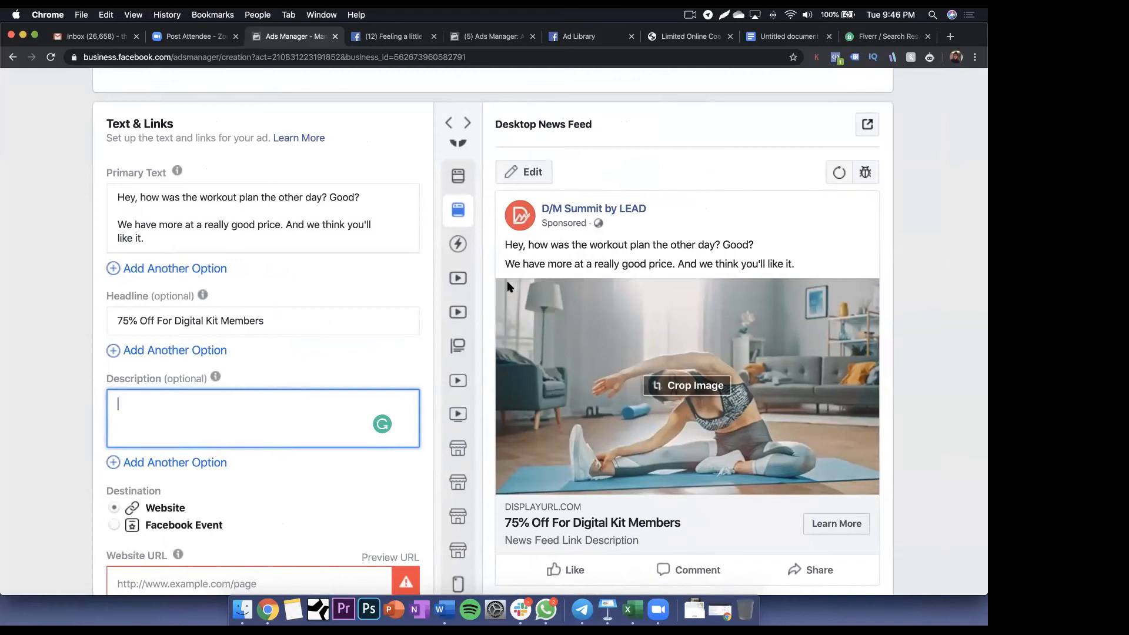
left_click(505, 250)
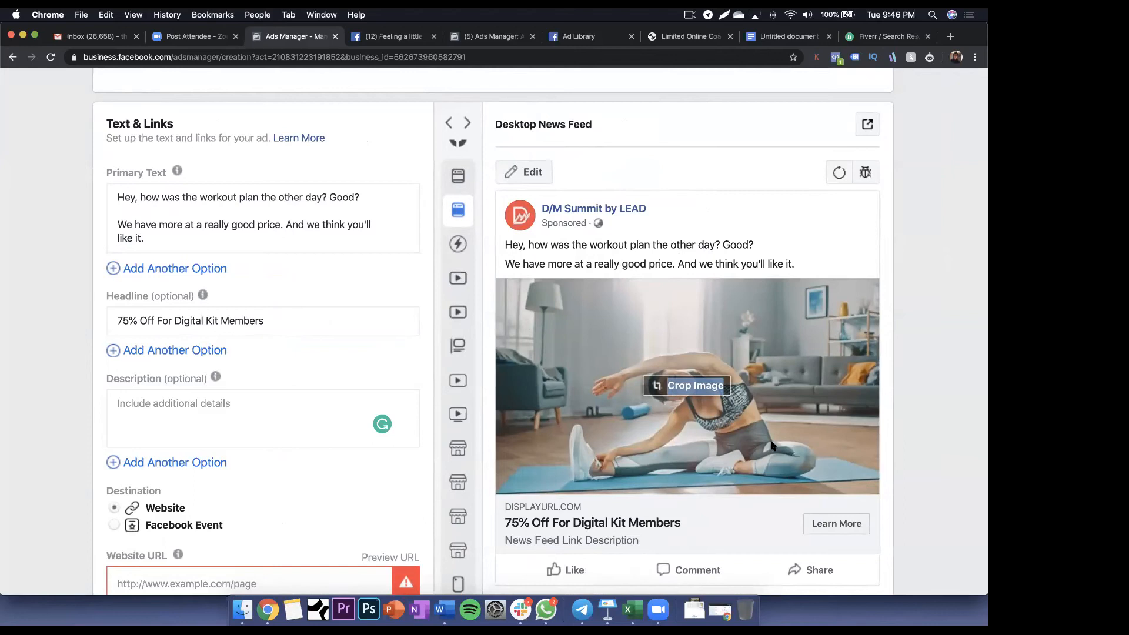
scroll(707, 478, "down", 3)
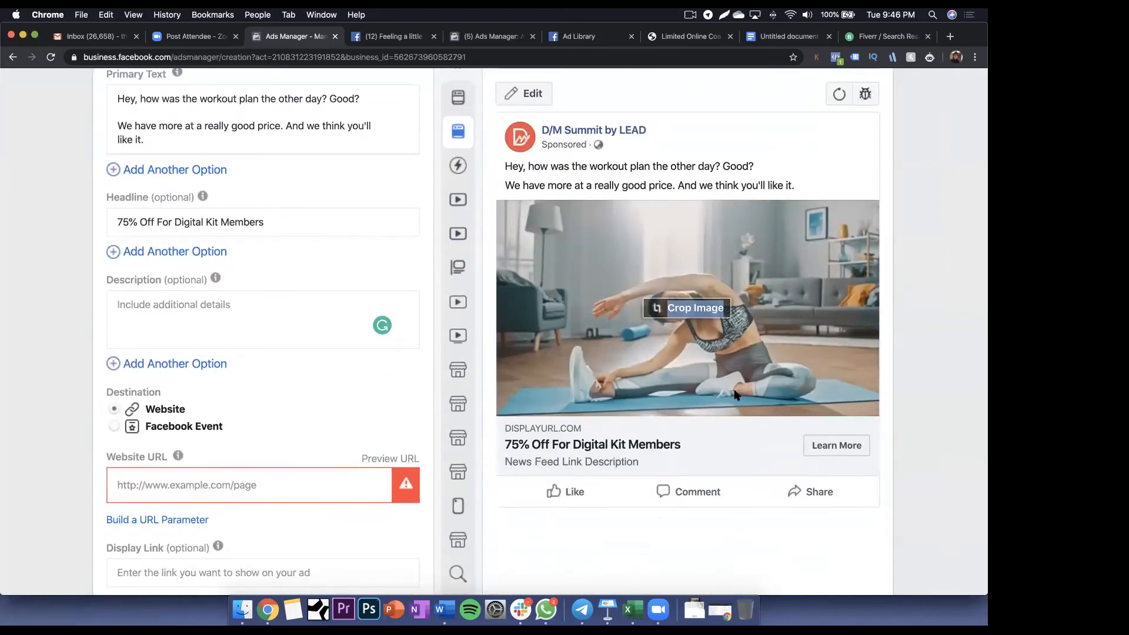
scroll(735, 394, "down", 3)
left_click(181, 390)
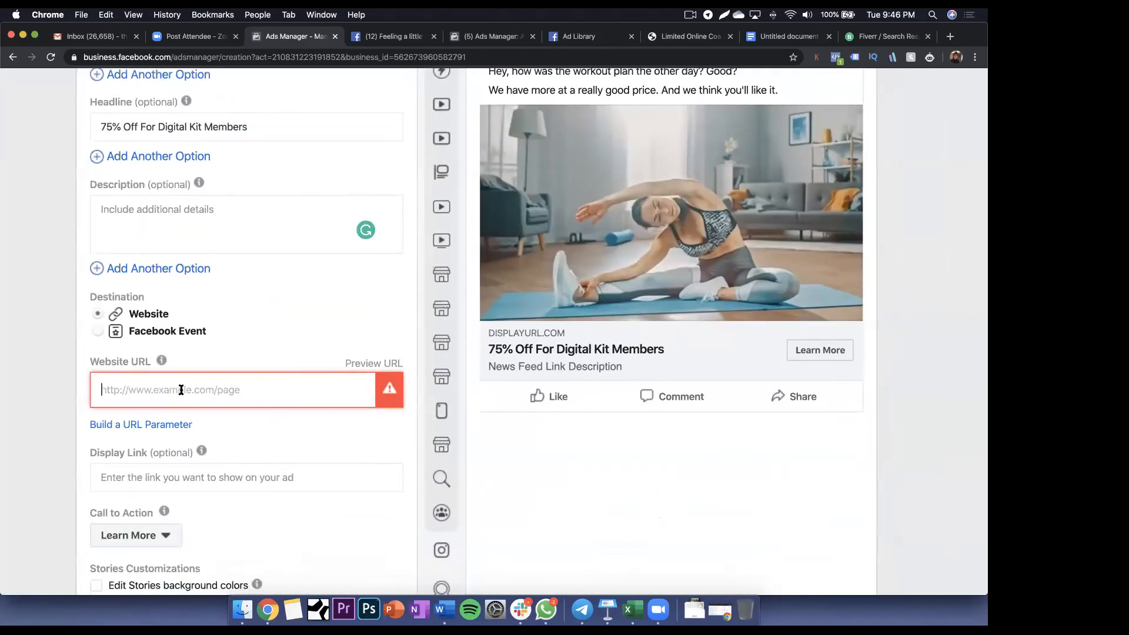
key("super+v")
key("super+z")
left_click(681, 38)
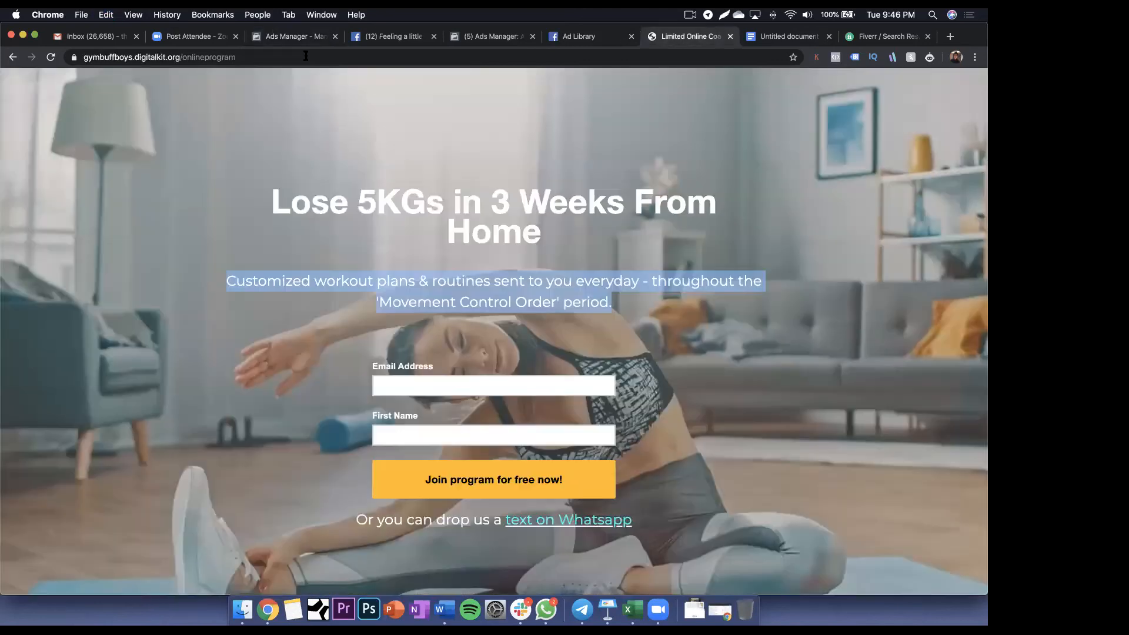
left_click(319, 57)
key("super+c")
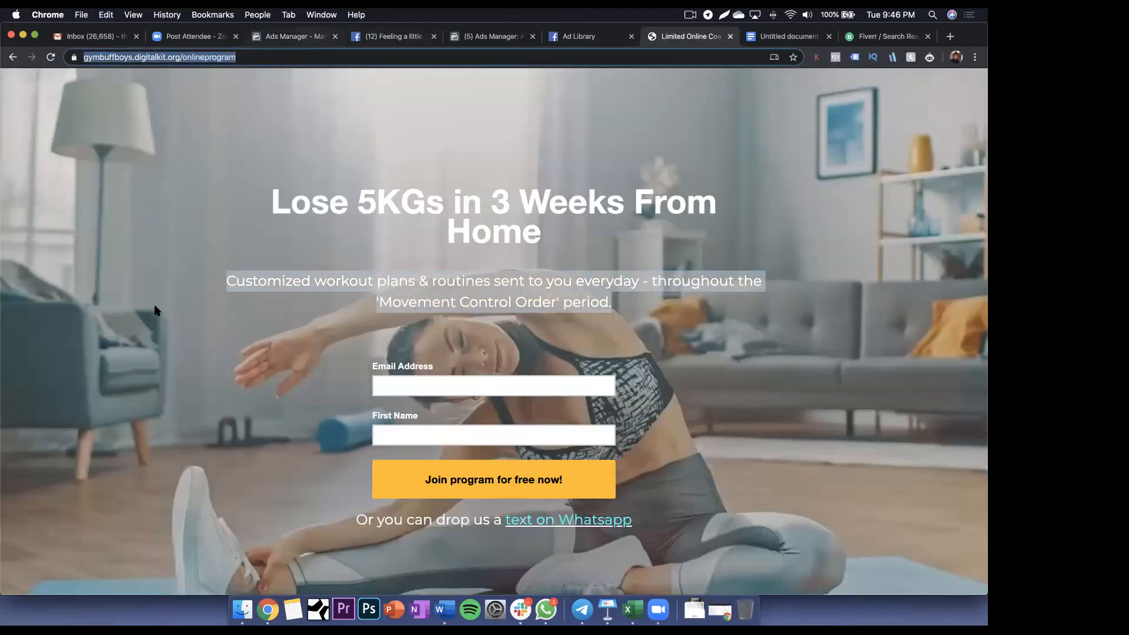
left_click(312, 38)
key("super+v")
scroll(363, 438, "down", 1)
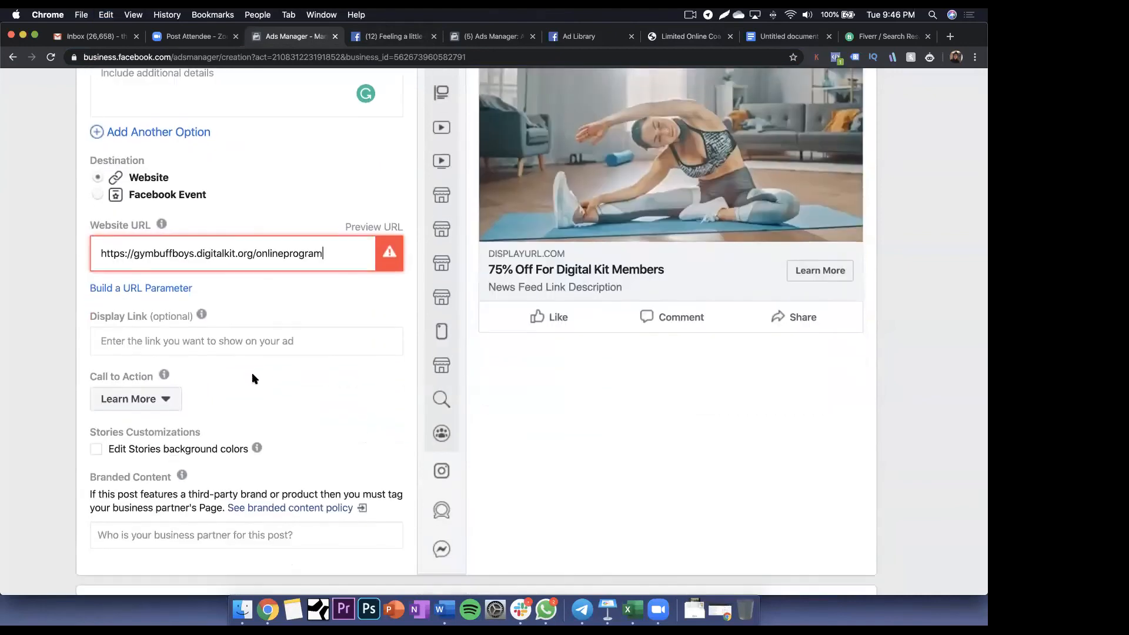
scroll(385, 441, "down", 5)
scroll(177, 460, "down", 6)
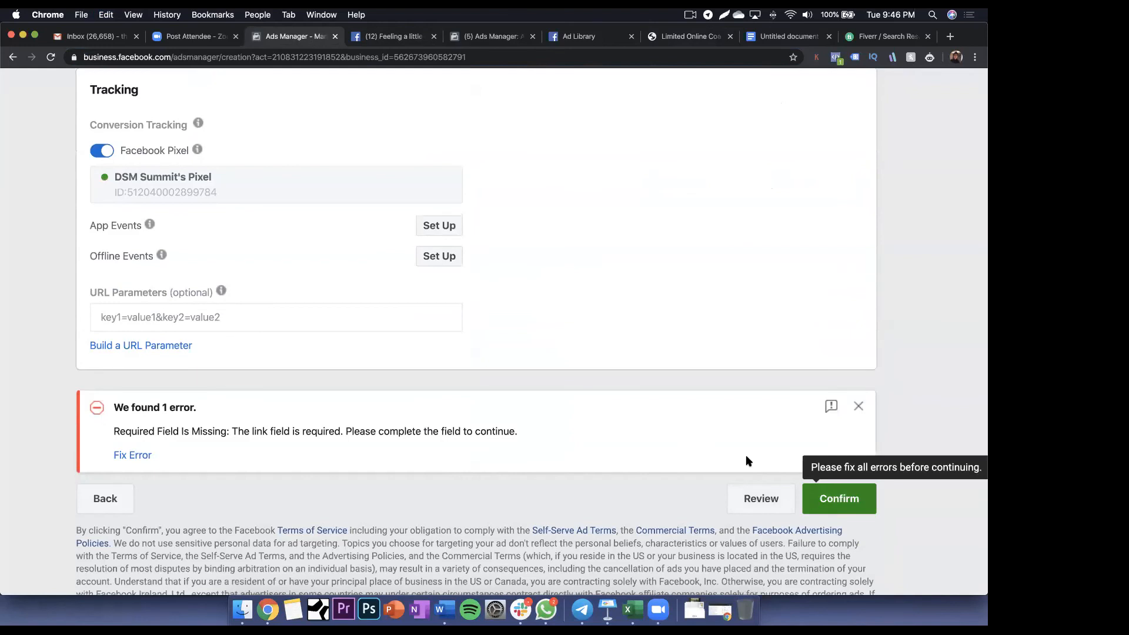
Attempt to confirm the finished Traffic ad
scroll(677, 395, "down", 5)
scroll(639, 372, "up", 3)
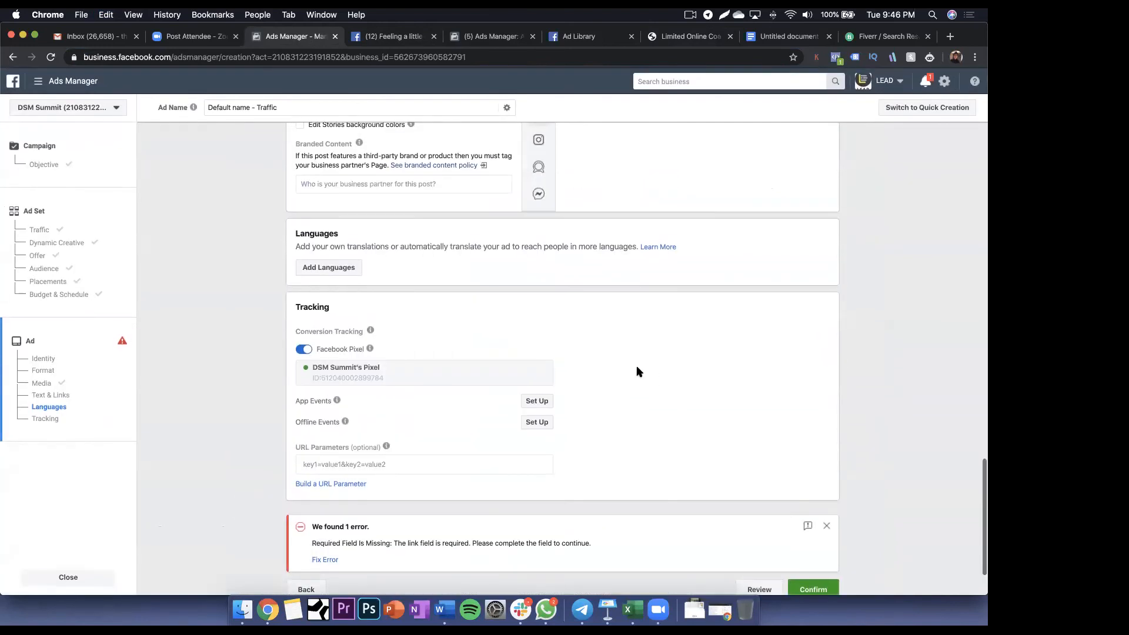
scroll(653, 382, "down", 3)
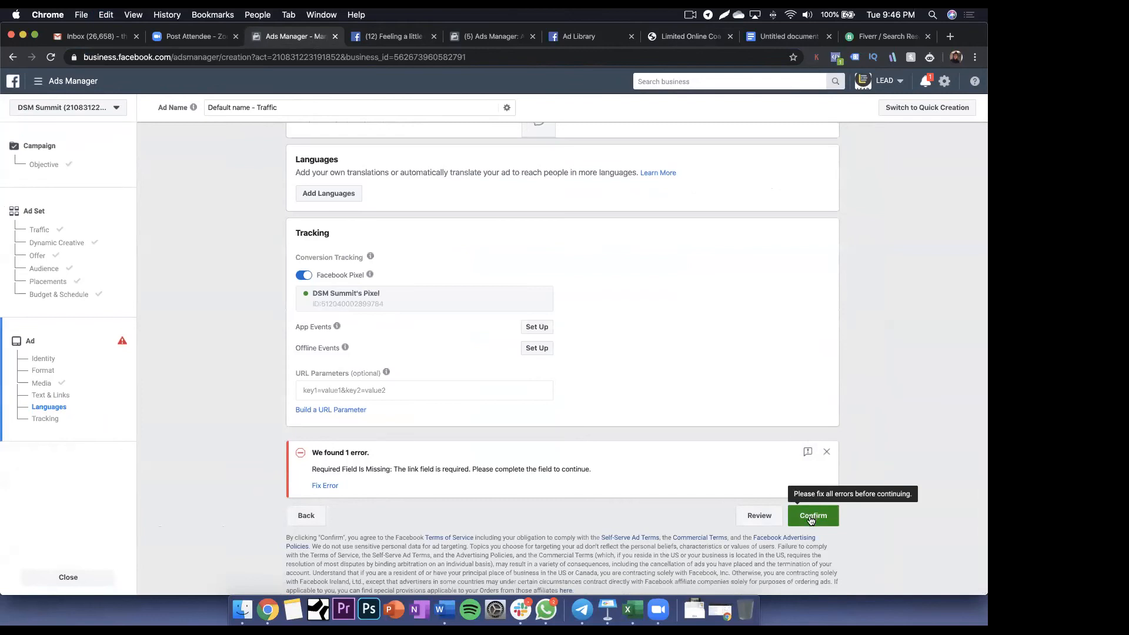
left_click(813, 516)
Review the Website URL error and the home workout.jpg Media section
scroll(846, 474, "up", 3)
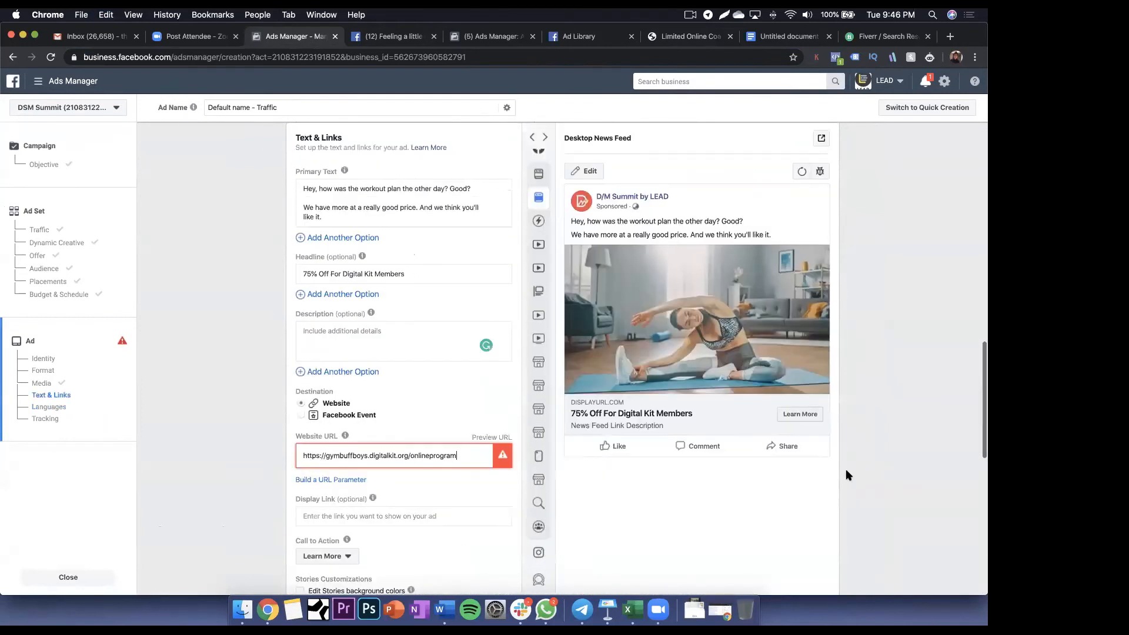
scroll(835, 479, "down", 1)
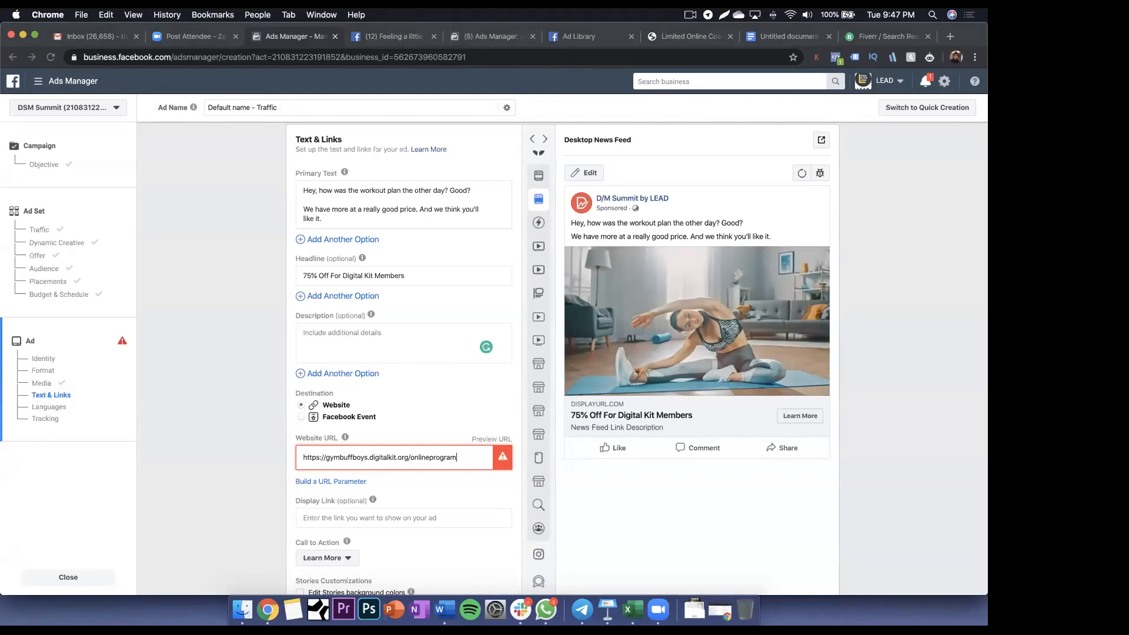
scroll(346, 217, "up", 5)
scroll(329, 217, "up", 5)
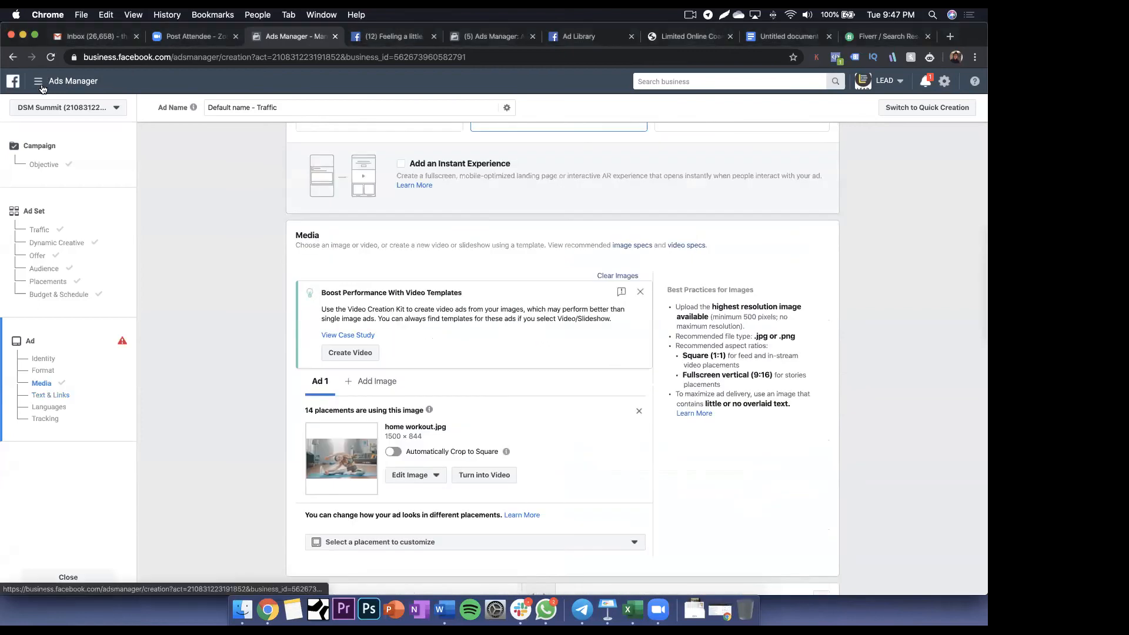
Open a new unpublished photo post in Page Posts and inspect its ad-only option
left_click(39, 82)
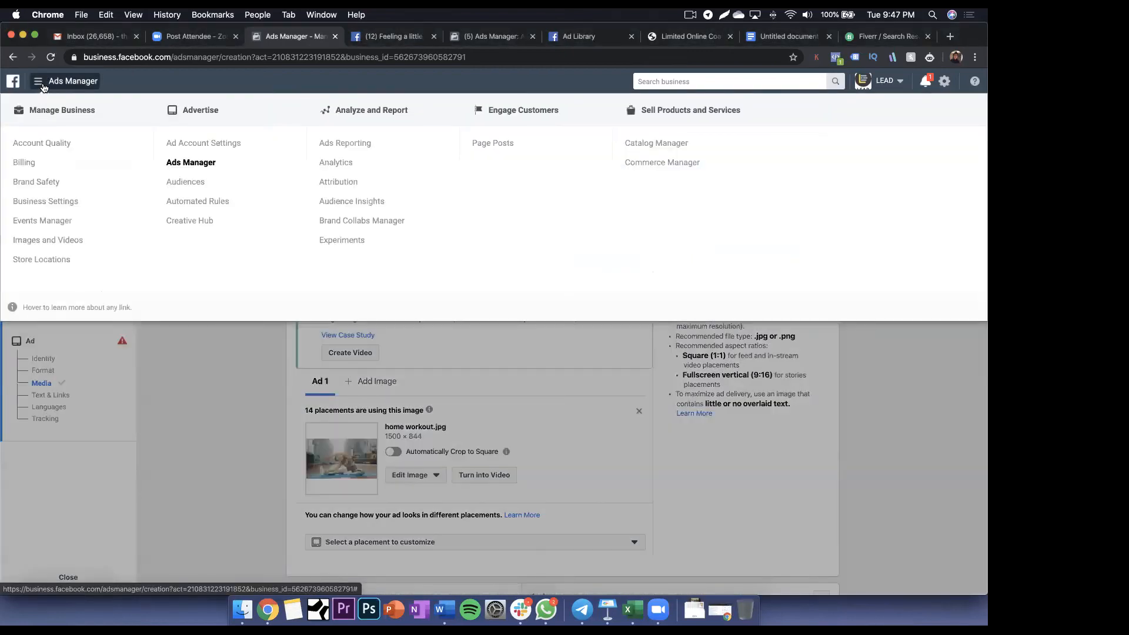
left_click(483, 144)
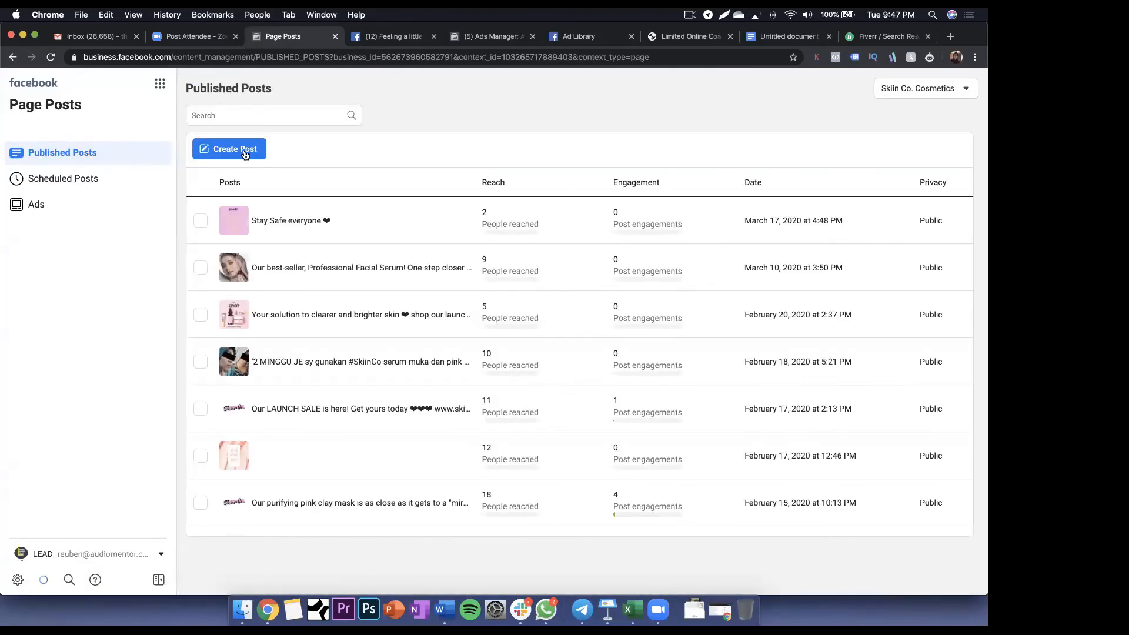
left_click(246, 152)
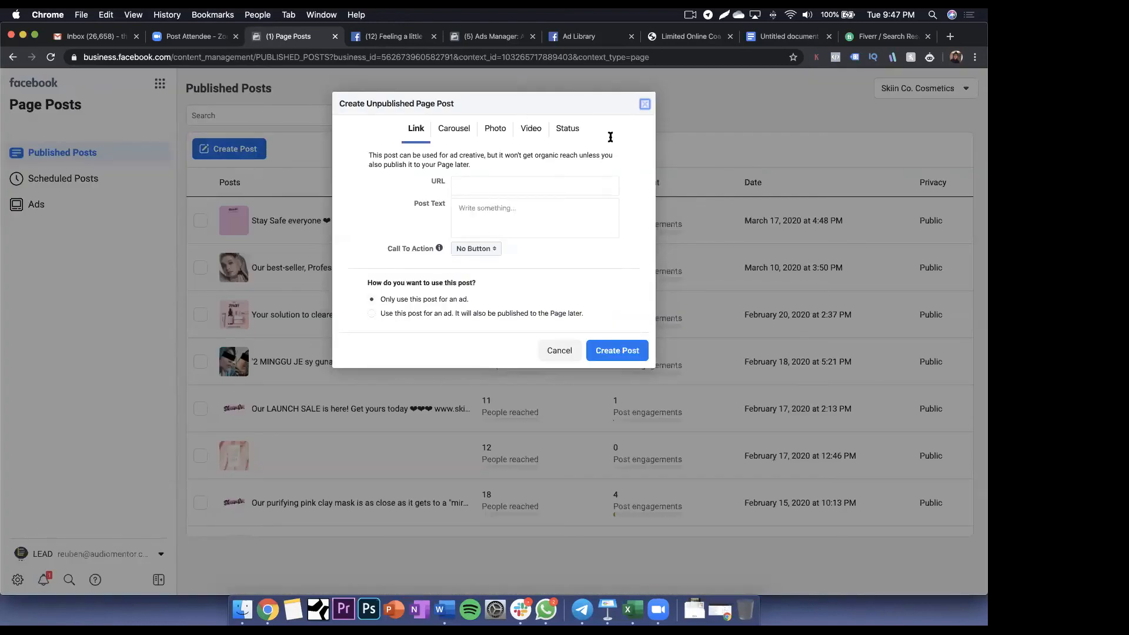
left_click(487, 183)
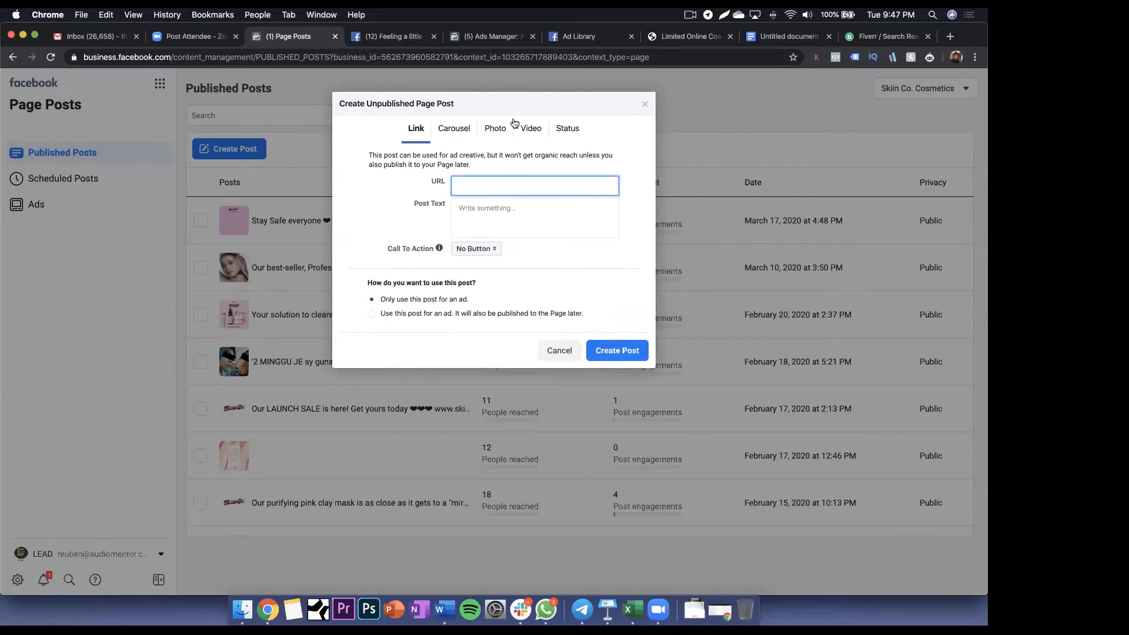
left_click(495, 131)
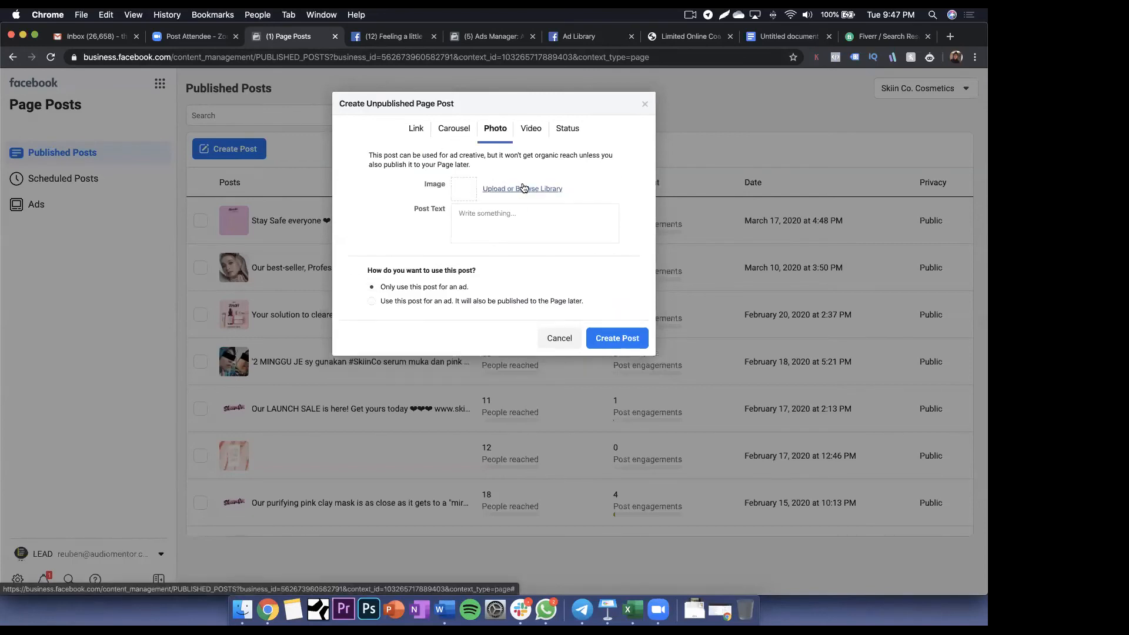
scroll(453, 290, "up", 5)
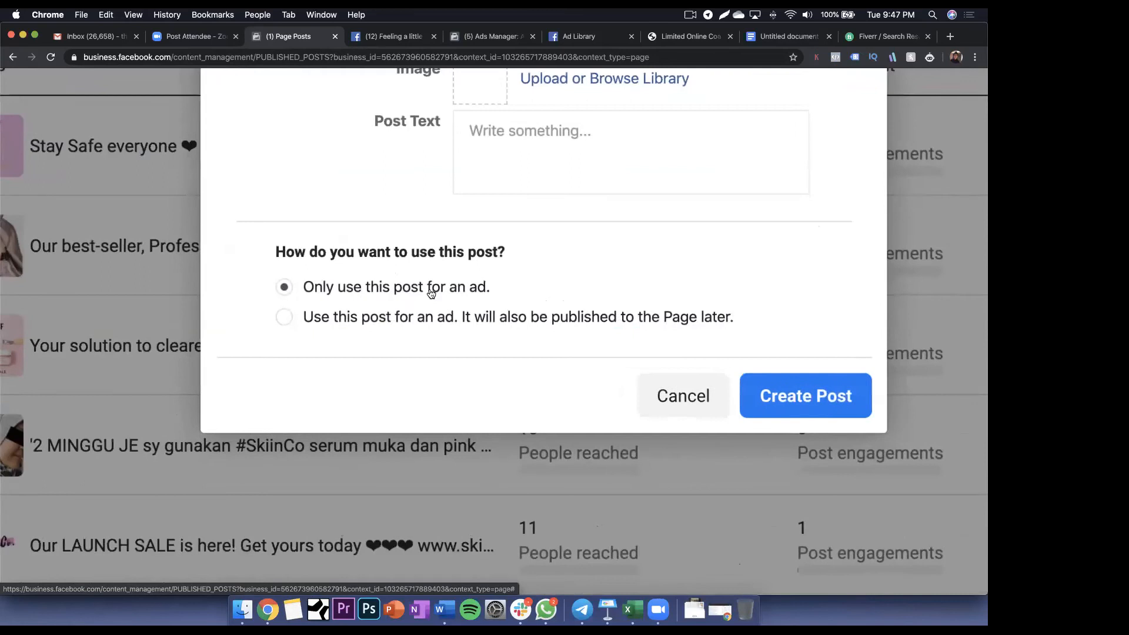
left_click_drag(421, 287, 483, 290)
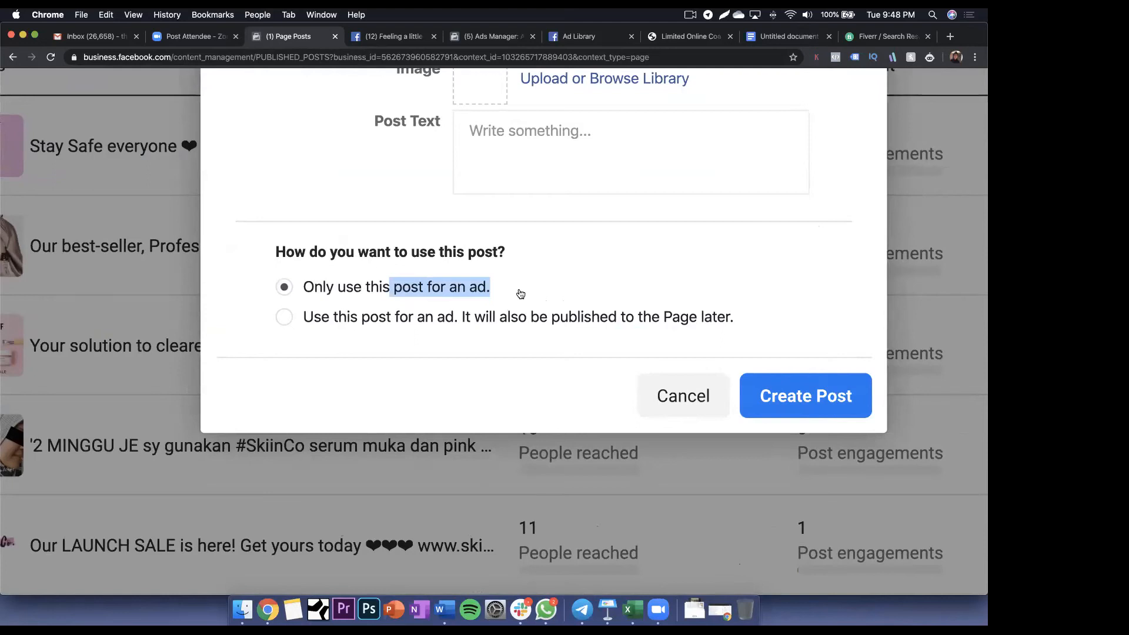
scroll(520, 294, "down", 5)
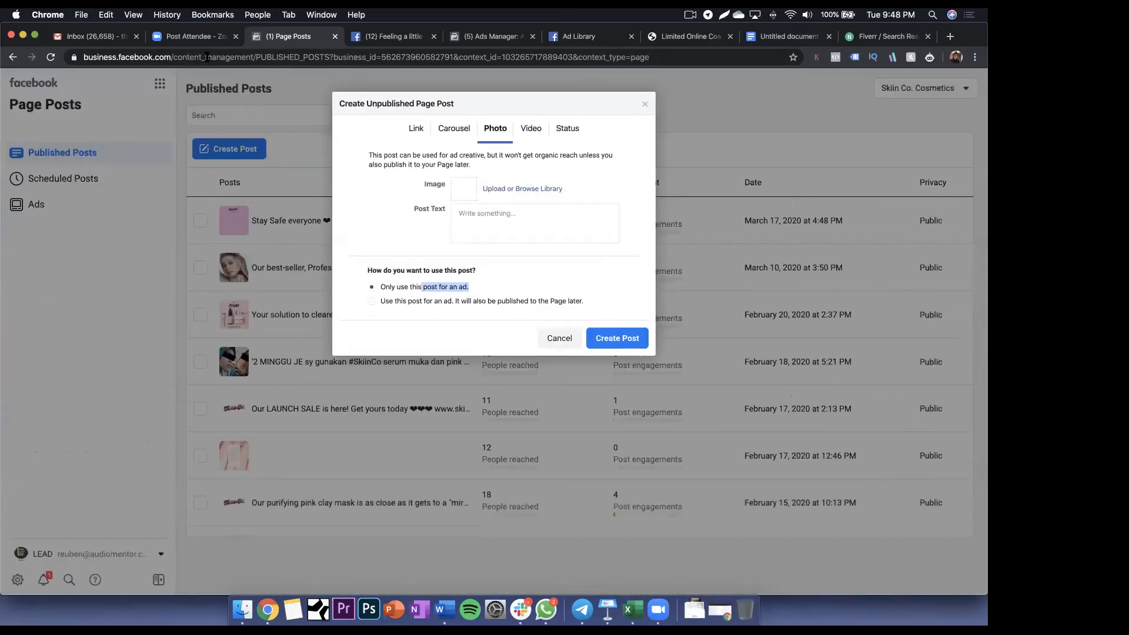
Cancel the post and return to the Ads Manager draft summary
left_click(12, 57)
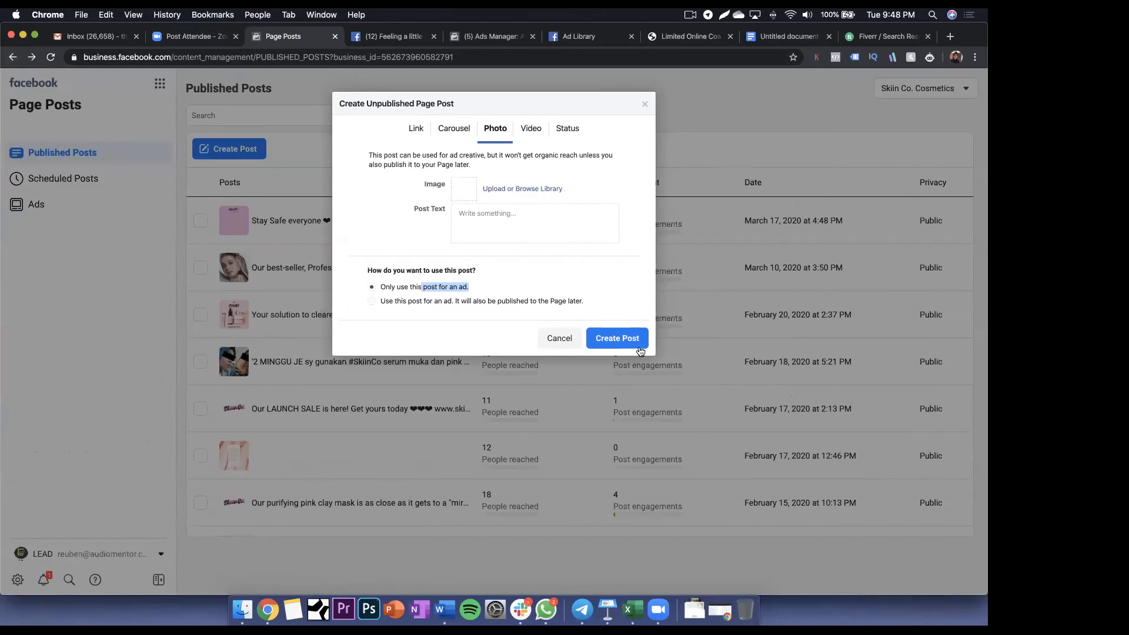
left_click(554, 341)
left_click(13, 57)
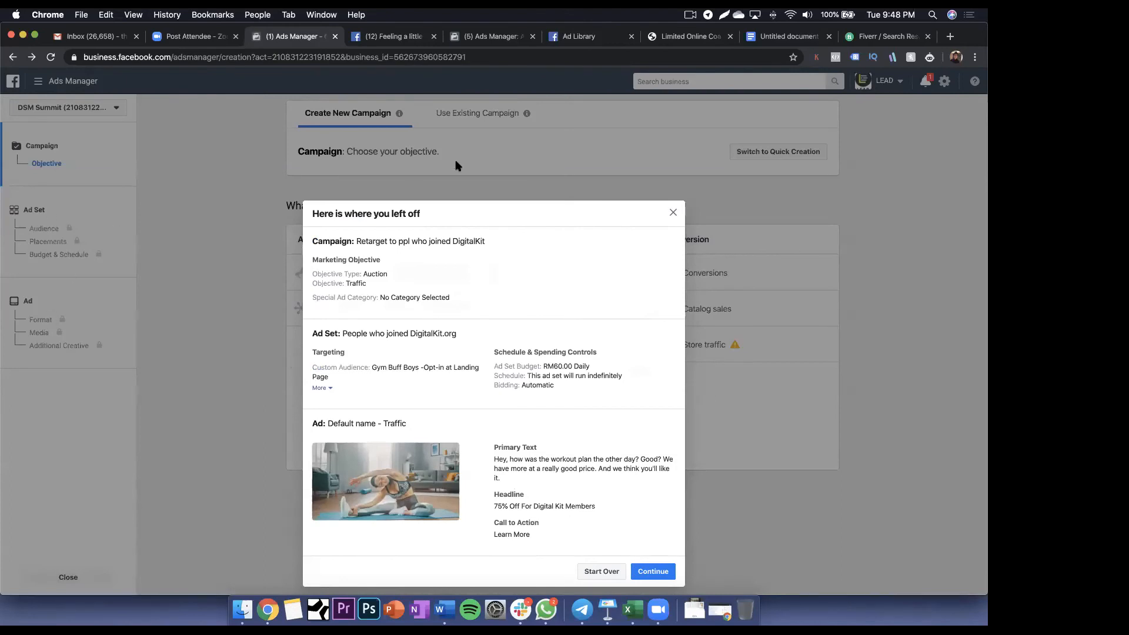
Dismiss the draft summary and start a Traffic-objective campaign, continuing to the ad set
left_click(673, 212)
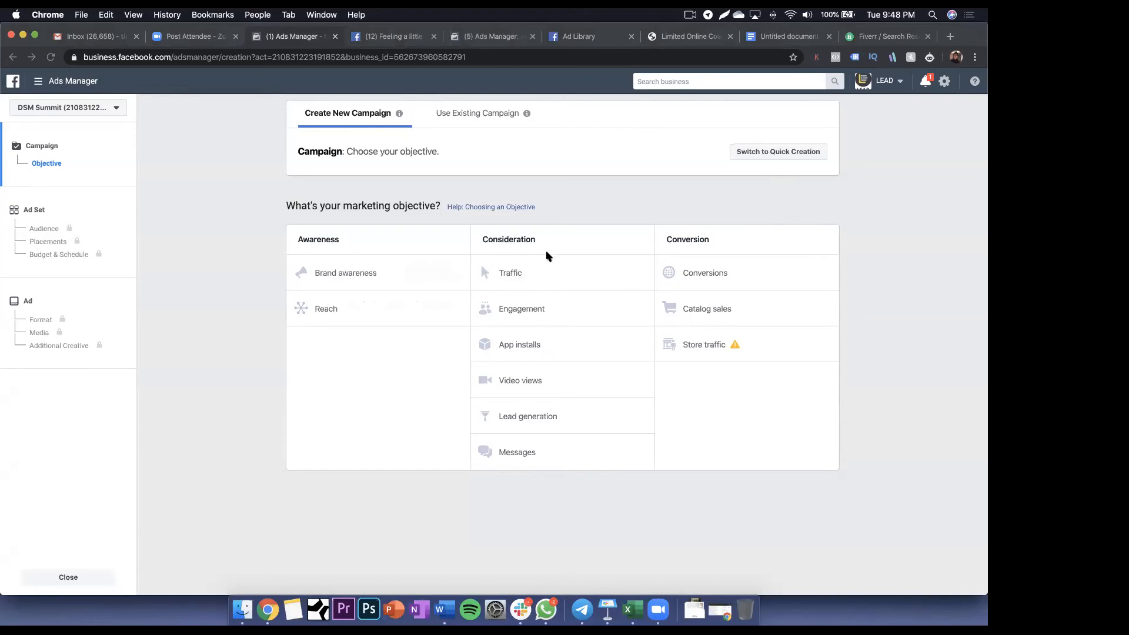
left_click(543, 273)
left_click(542, 269)
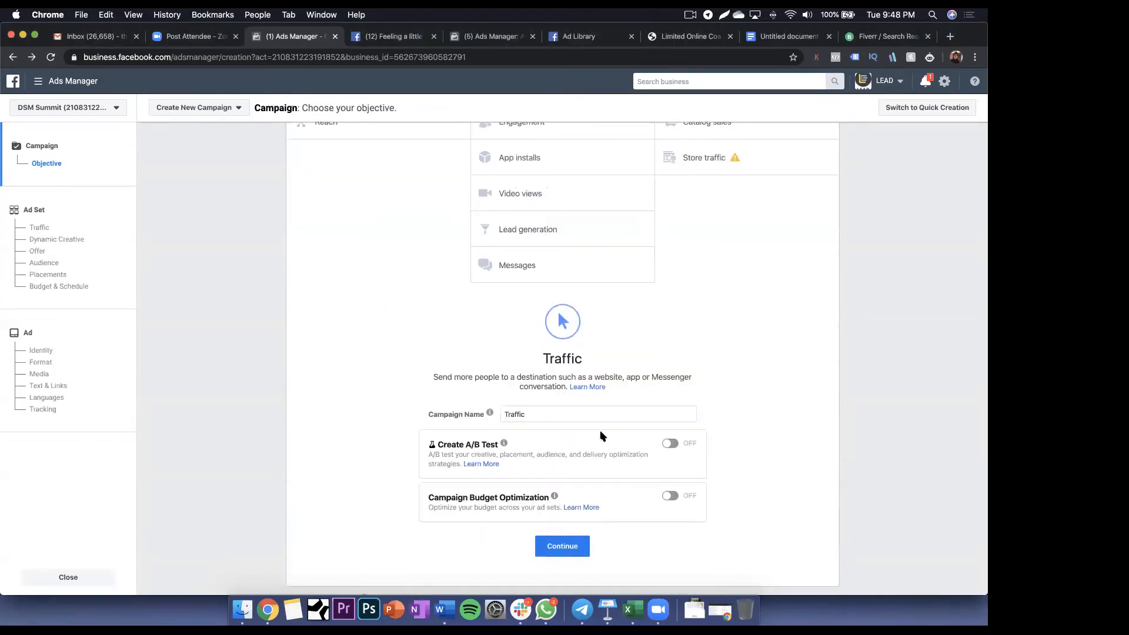
left_click(561, 556)
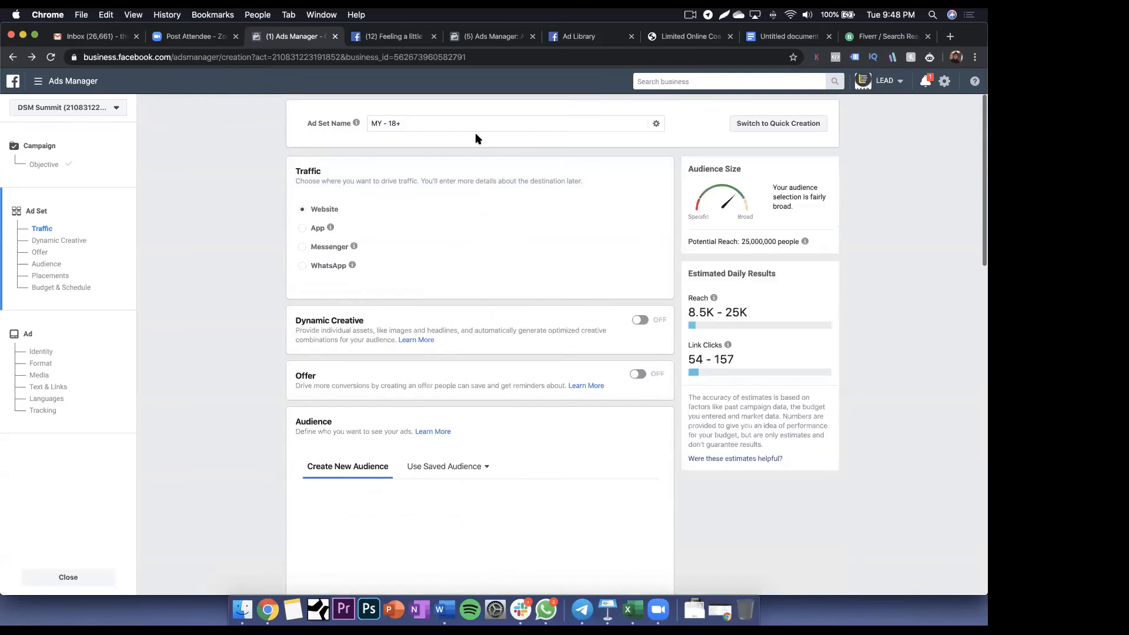
Create a new custom audience from a customer list
scroll(483, 335, "down", 5)
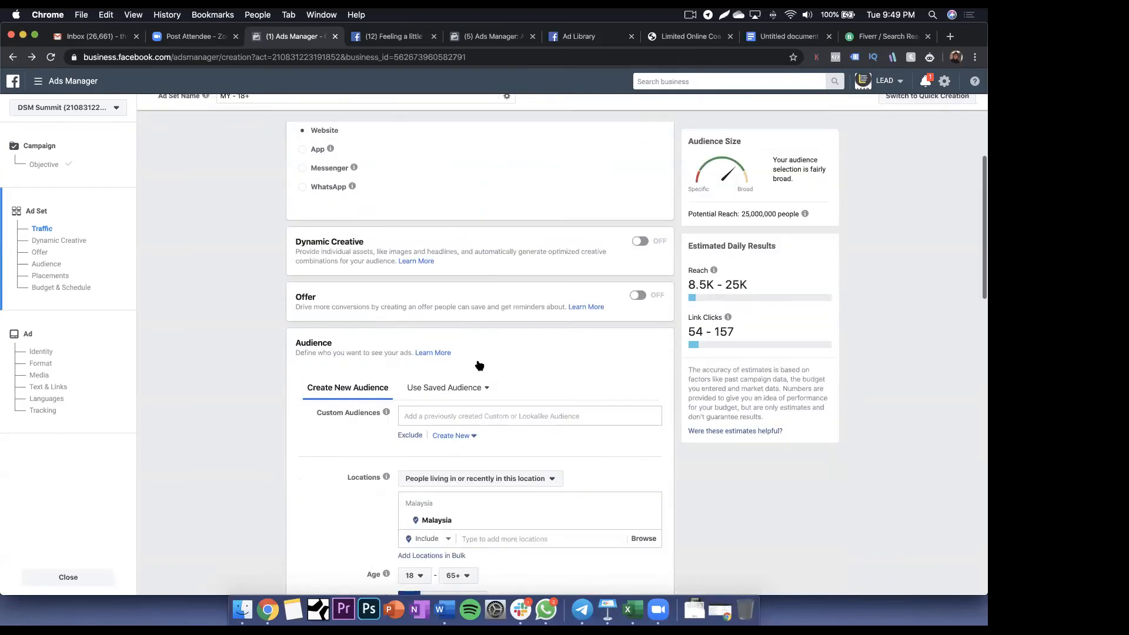
scroll(479, 338, "down", 1)
scroll(470, 246, "up", 5)
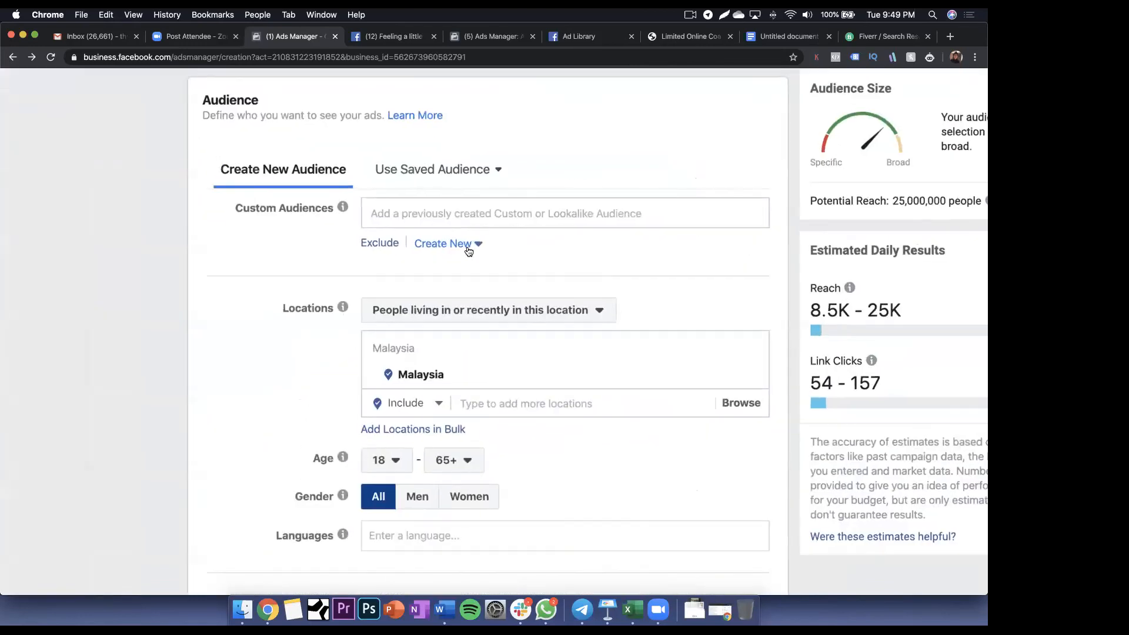
left_click(467, 248)
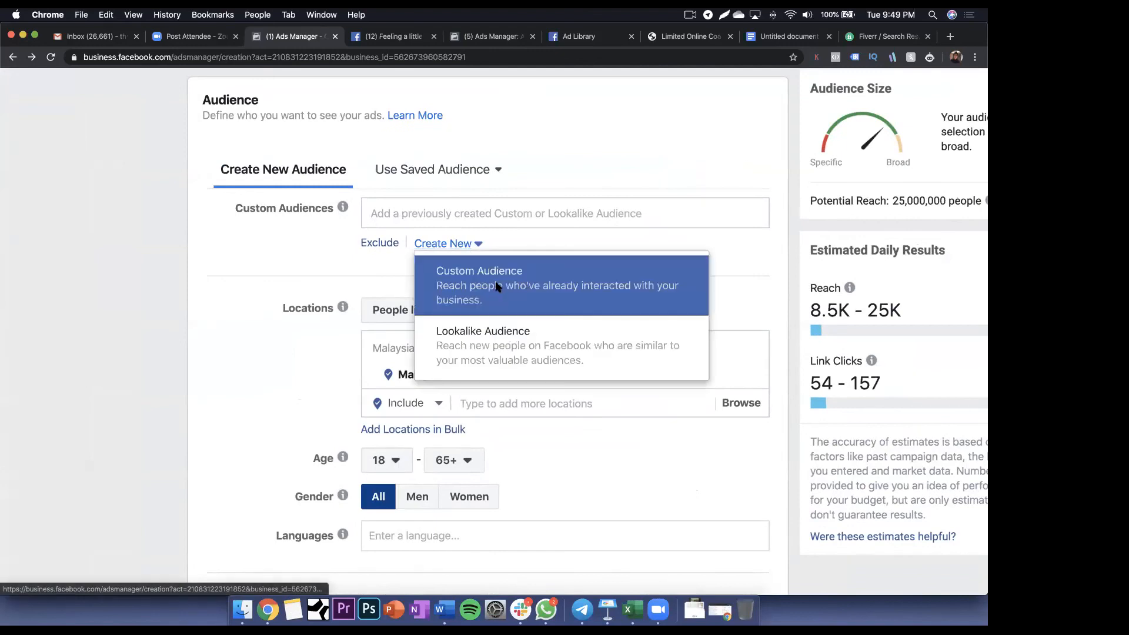
left_click(497, 287)
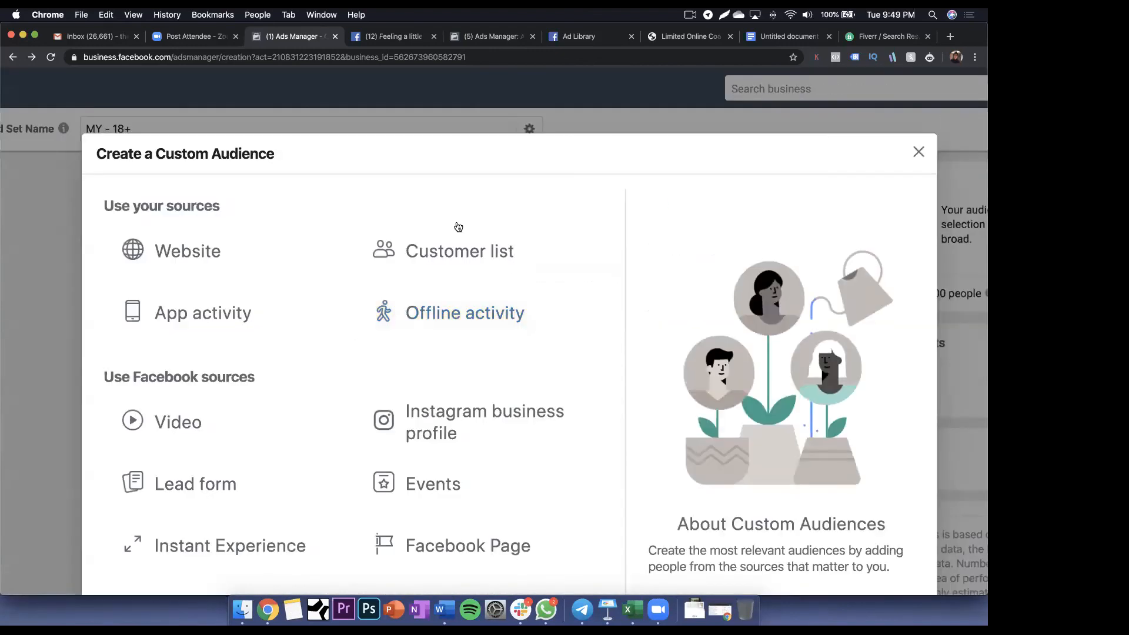
scroll(506, 235, "down", 2)
left_click(518, 187)
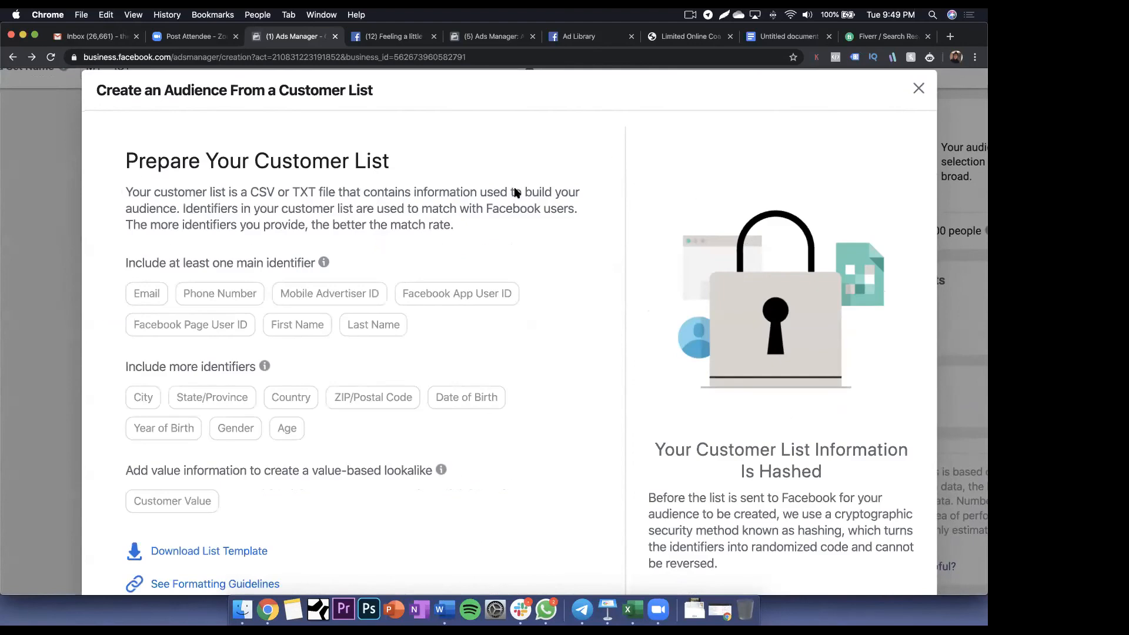
Download the customer list template and open it in Excel
scroll(513, 192, "down", 5)
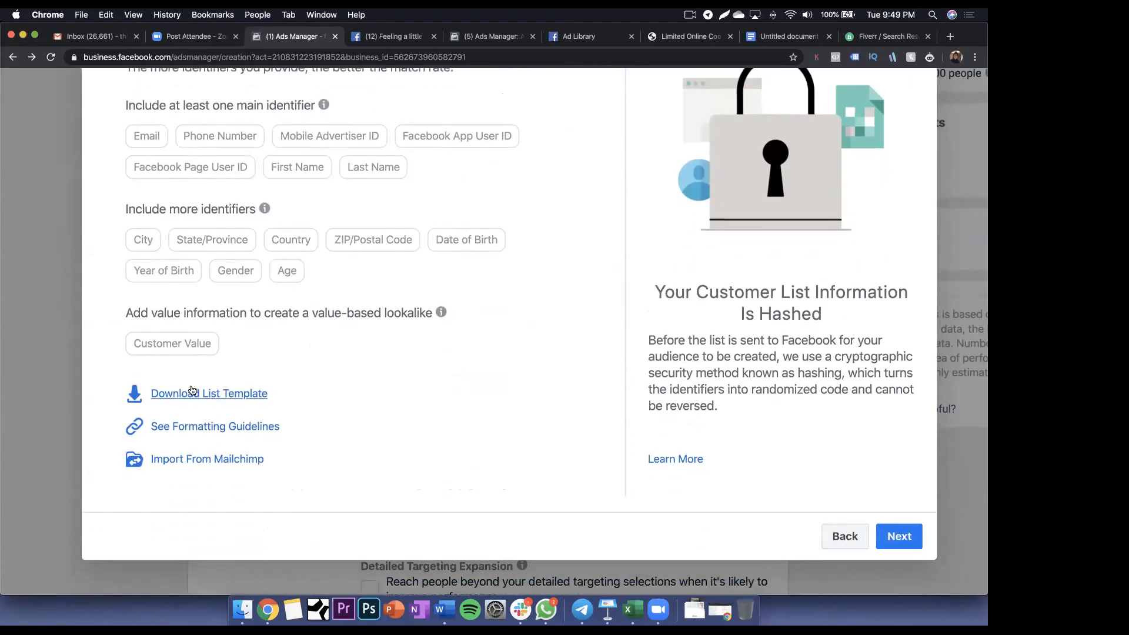
scroll(192, 386, "left", 1)
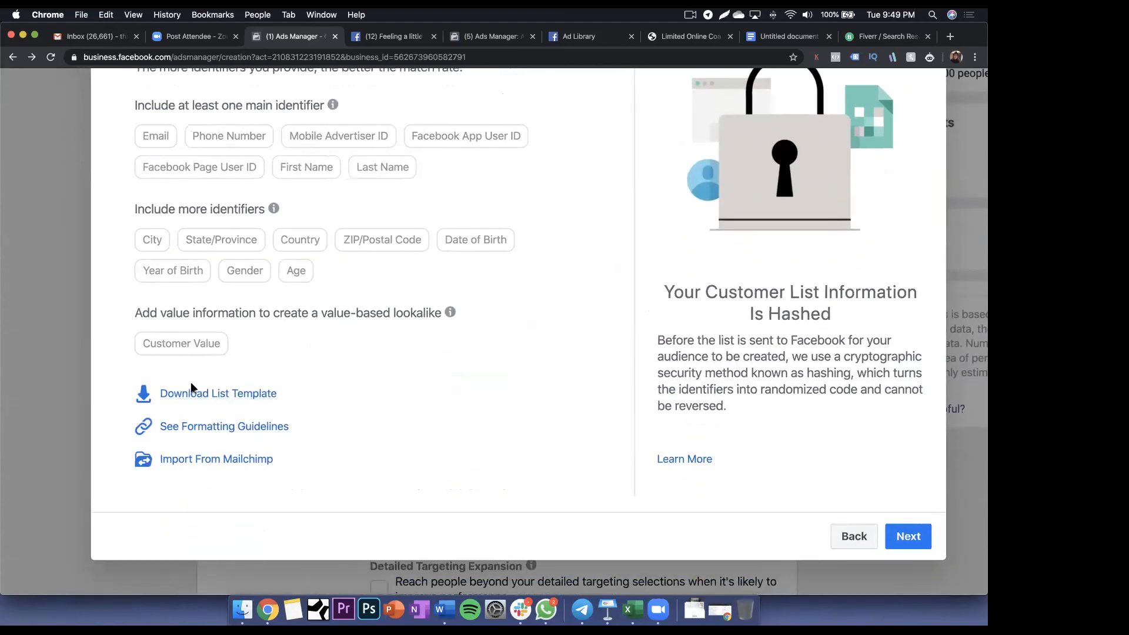
left_click(242, 395)
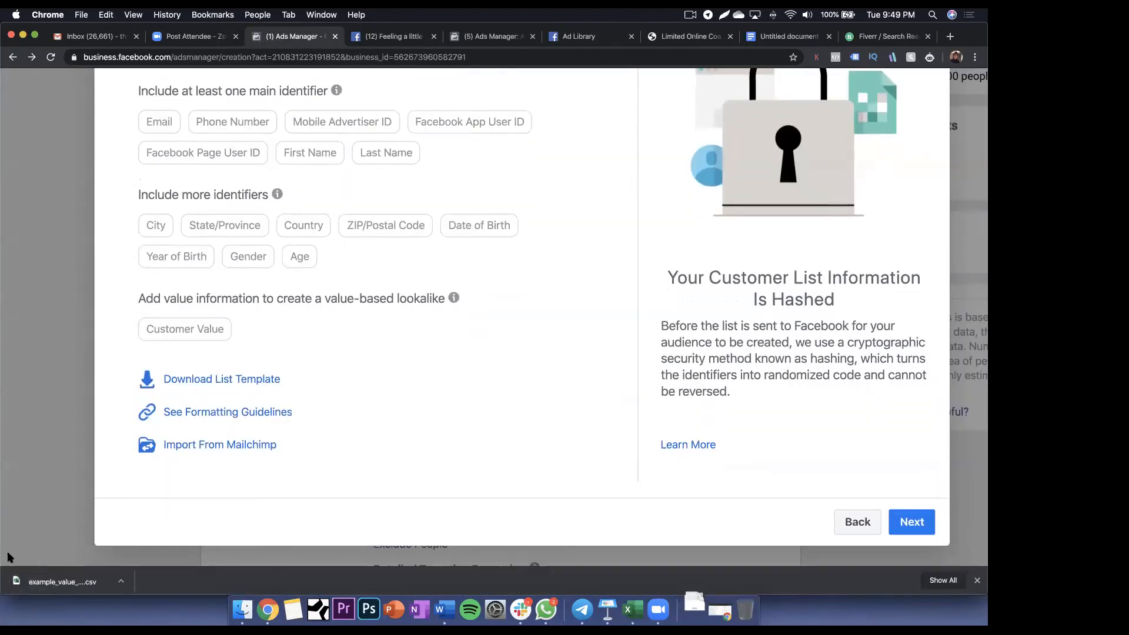
left_click(68, 583)
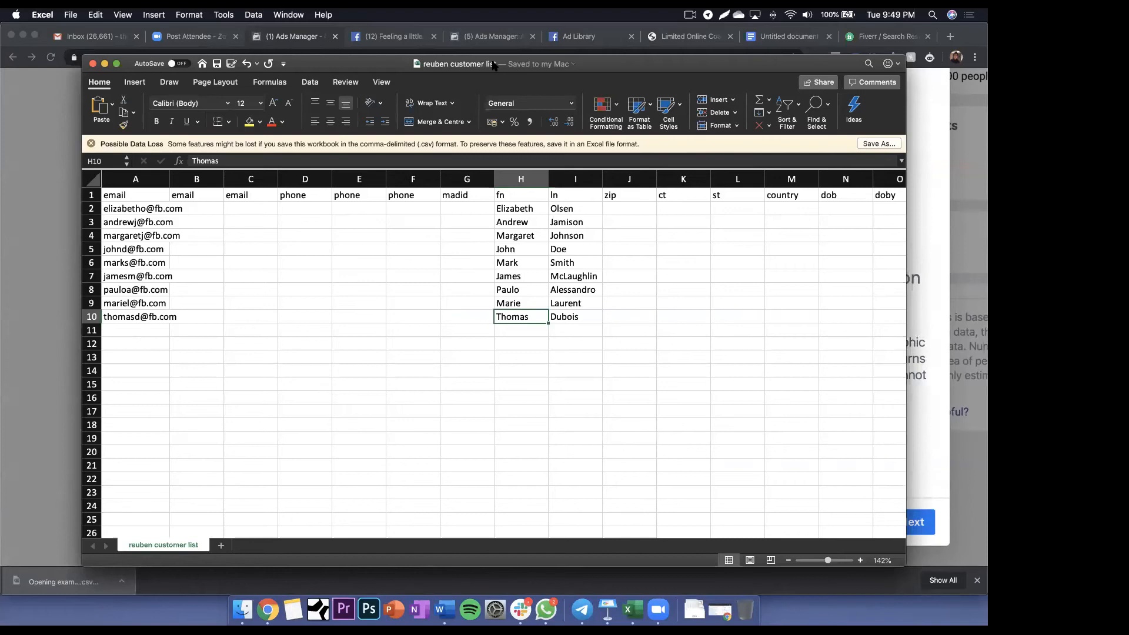
Delete sample rows A2:T19 from the Excel audience template, keeping the headers, then return to Chrome
left_click(376, 59)
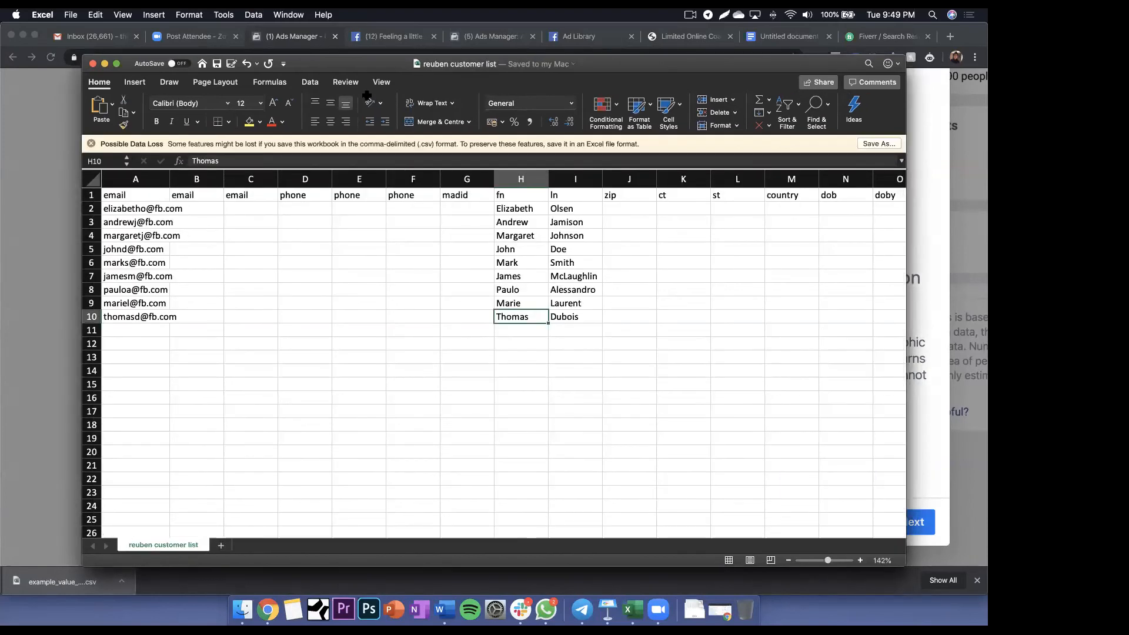
left_click_drag(376, 60, 378, 109)
key("super+s")
left_click(406, 97)
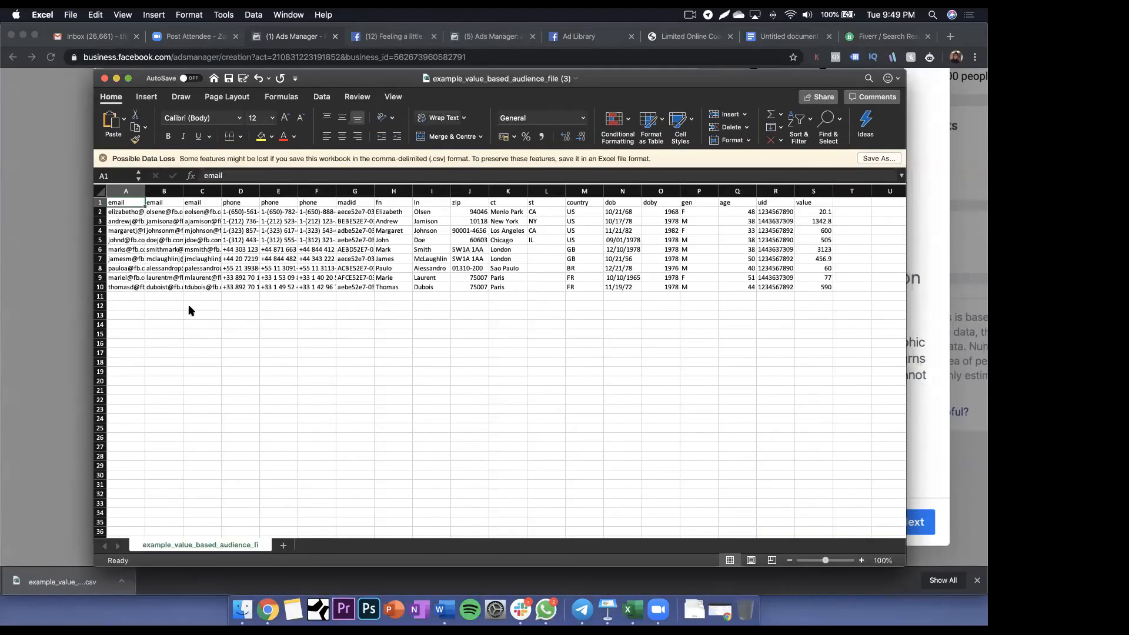
left_click_drag(121, 213, 857, 367)
key("Delete")
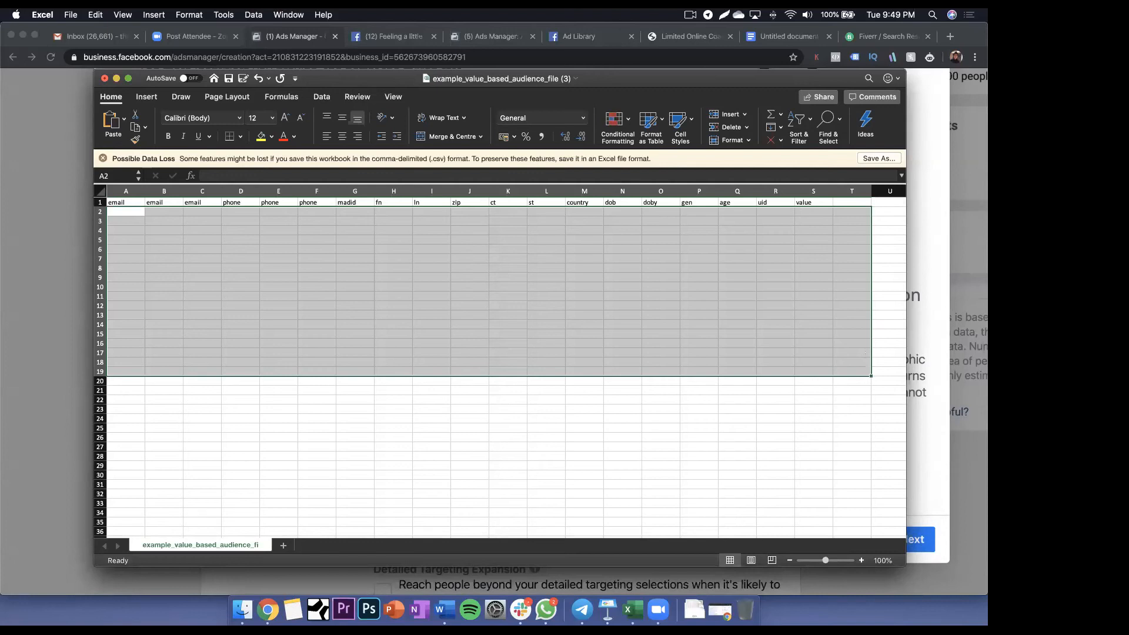
left_click(299, 45)
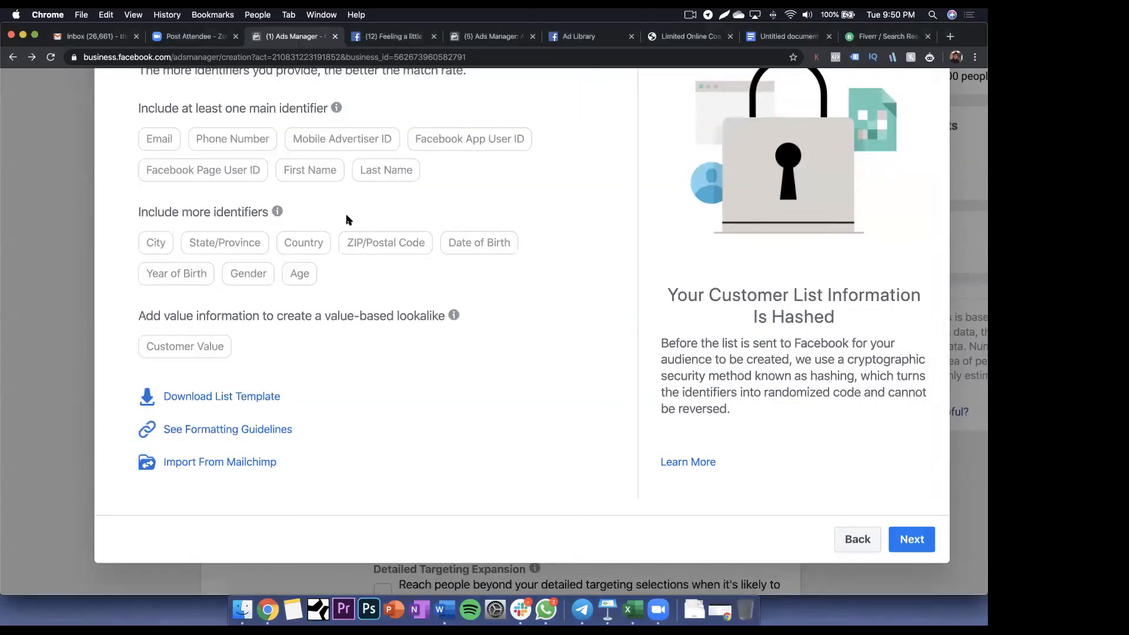
Go back to the audience source list and choose Video as the custom audience source
scroll(592, 261, "up", 3)
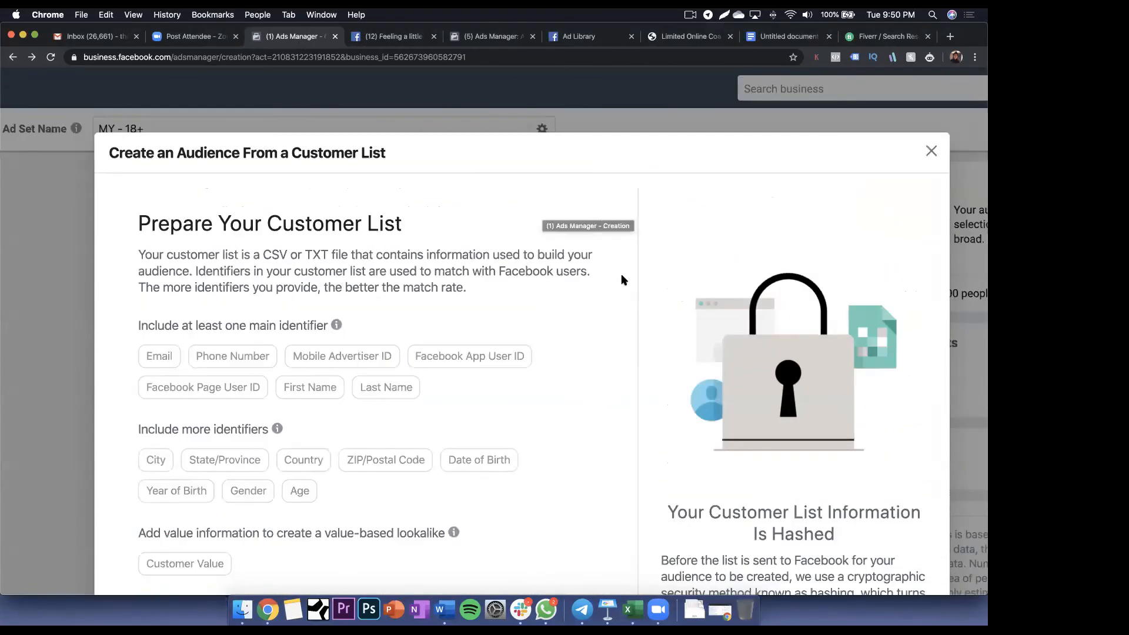
scroll(621, 273, "down", 5)
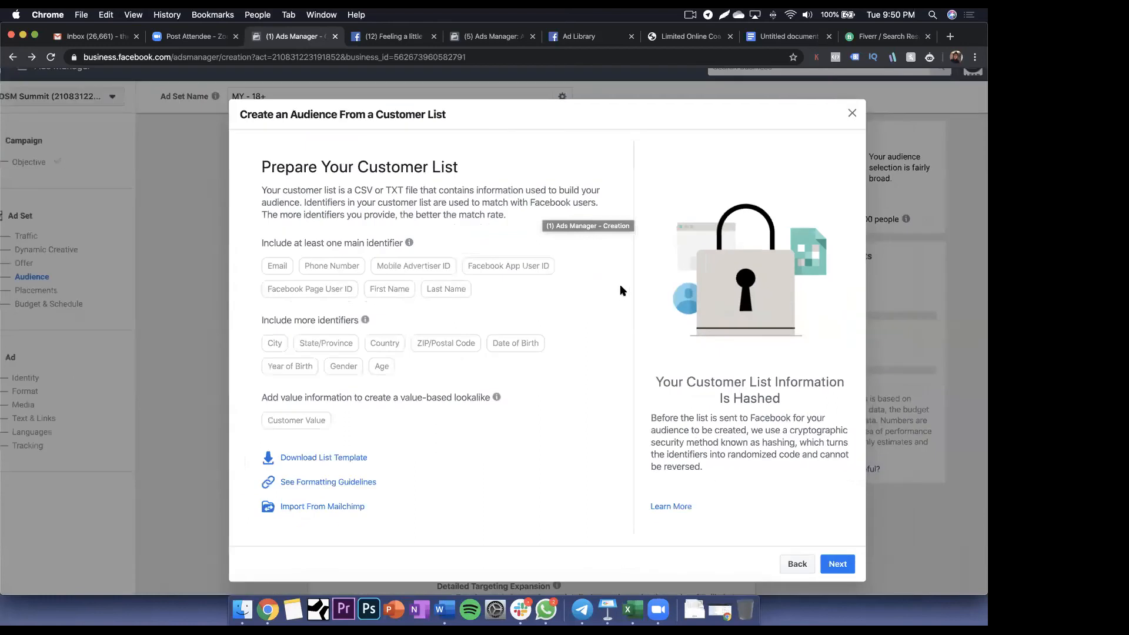
left_click(798, 564)
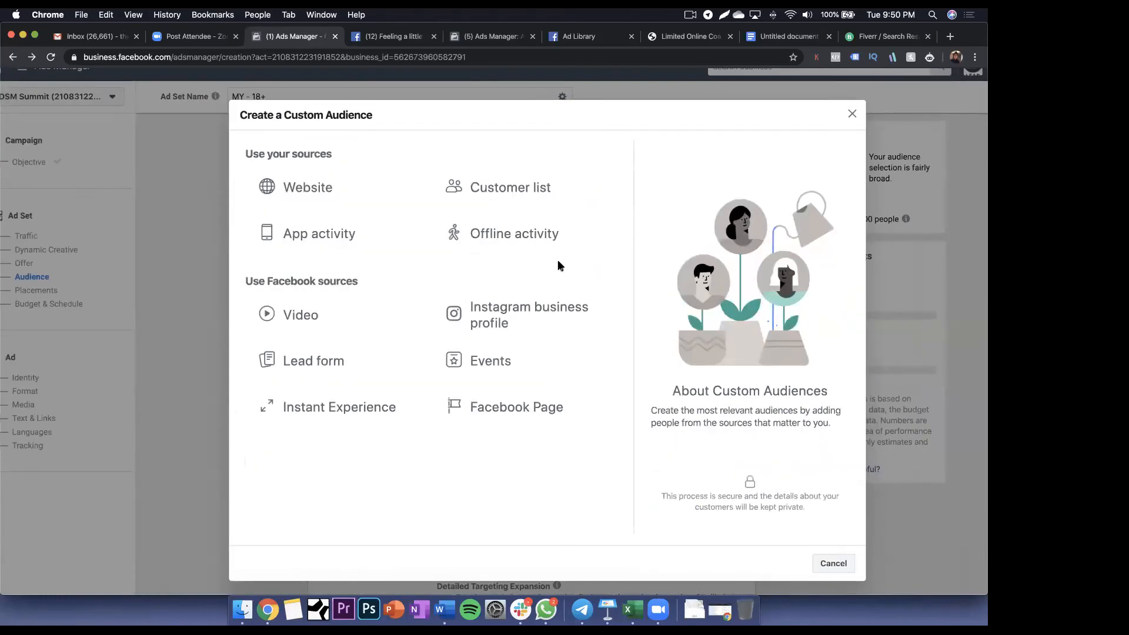
mouse_move(355, 196)
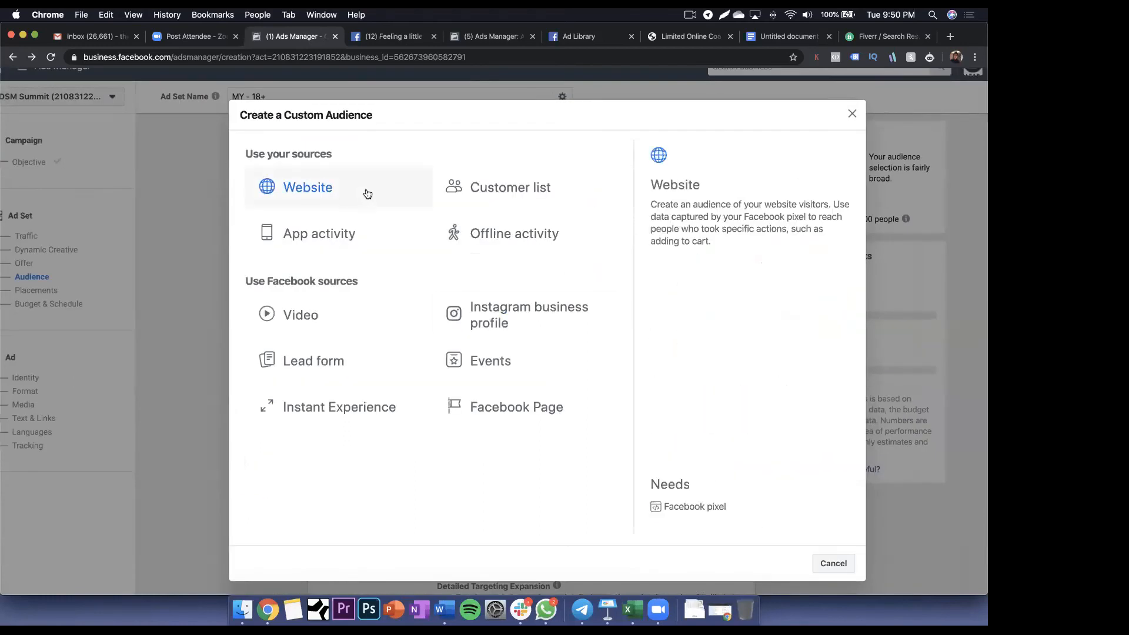
mouse_move(358, 312)
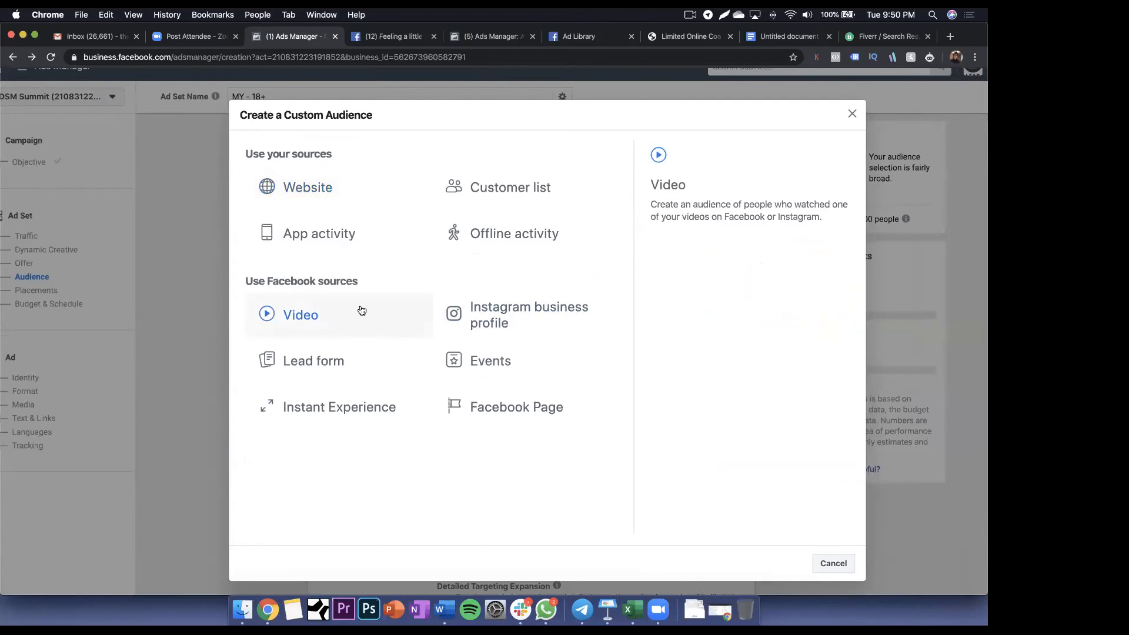
left_click(362, 310)
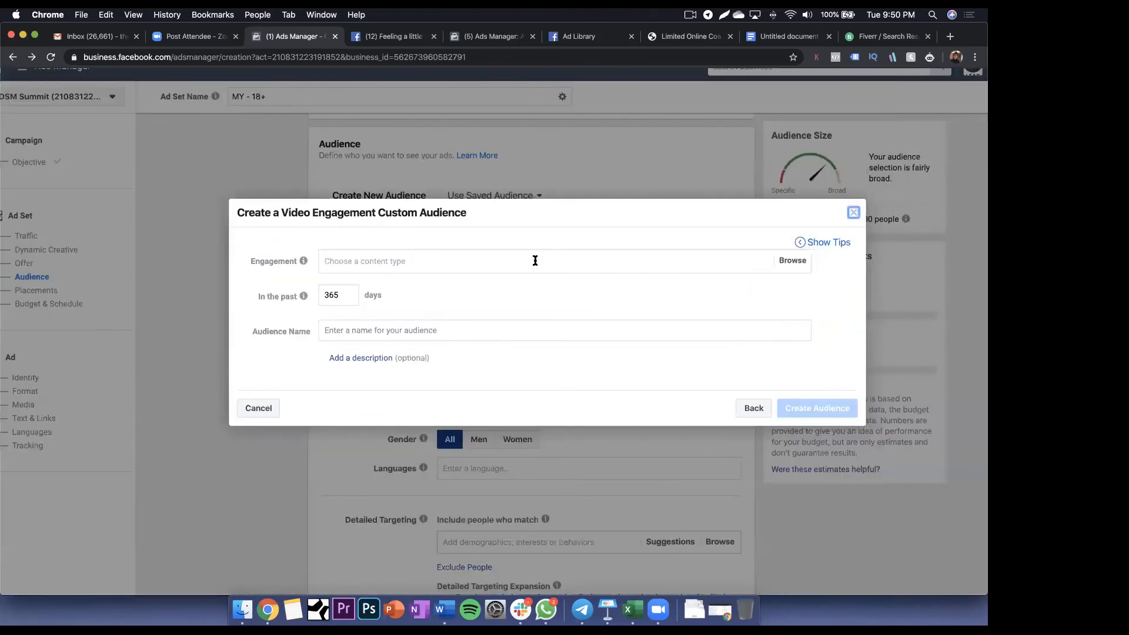
Set engagement to 'People who viewed at least 3 seconds of your video' and open Choose videos
left_click(792, 262)
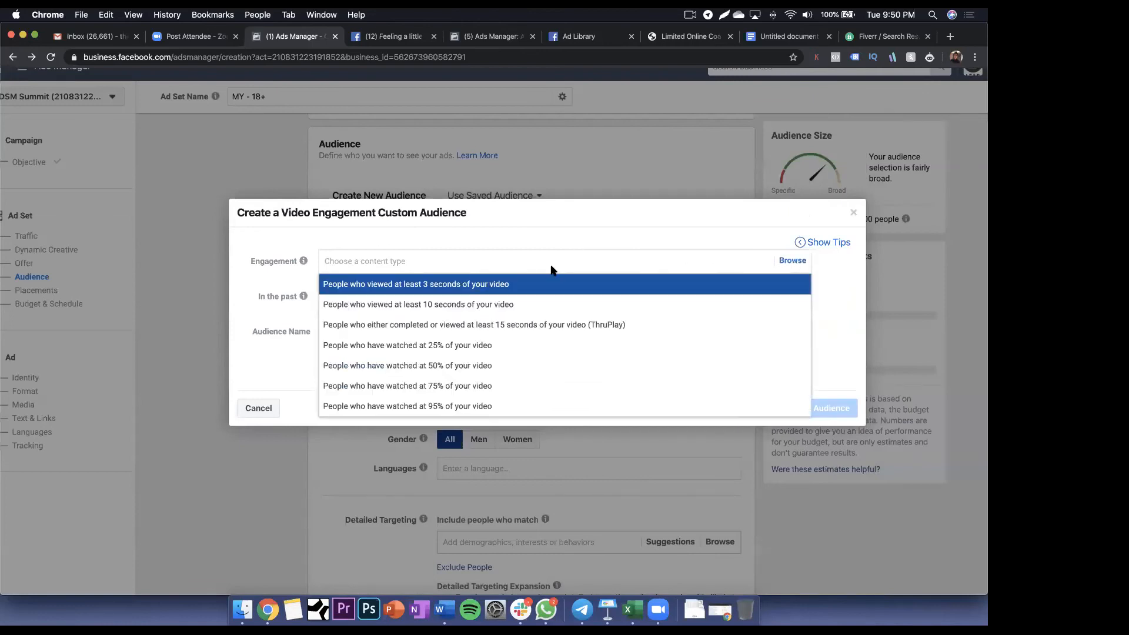
scroll(504, 285, "up", 3)
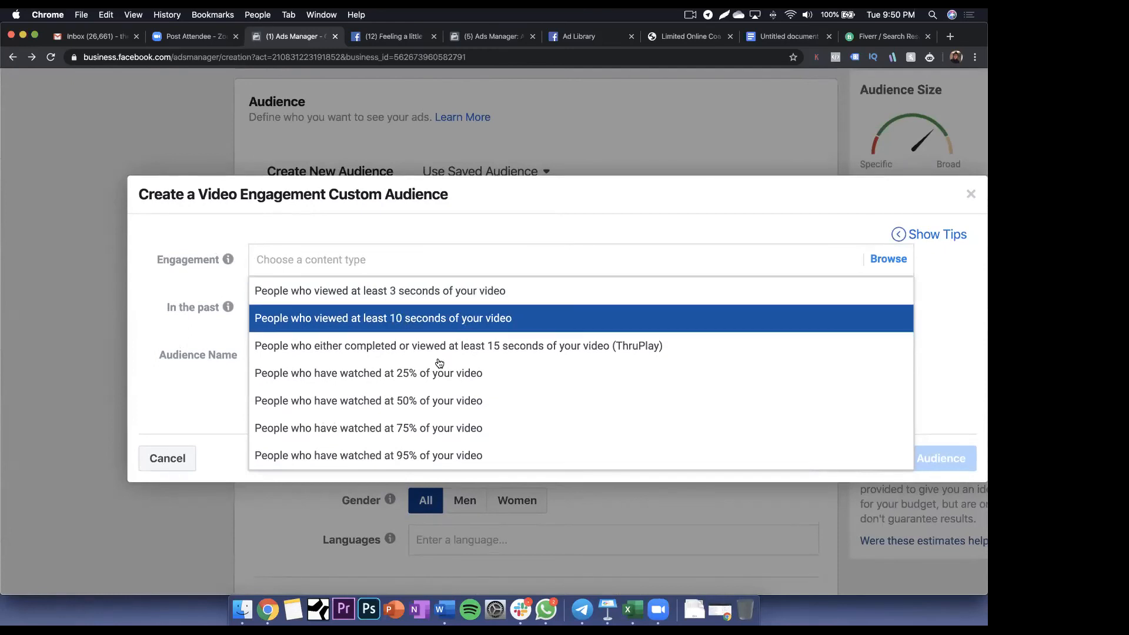
left_click(455, 290)
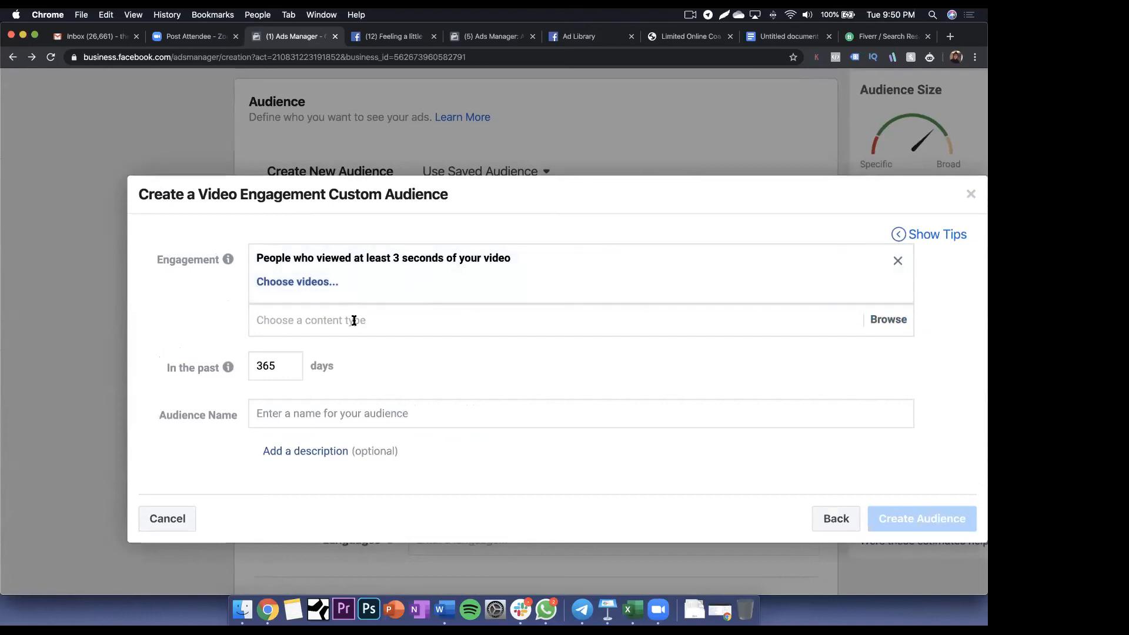
left_click(335, 288)
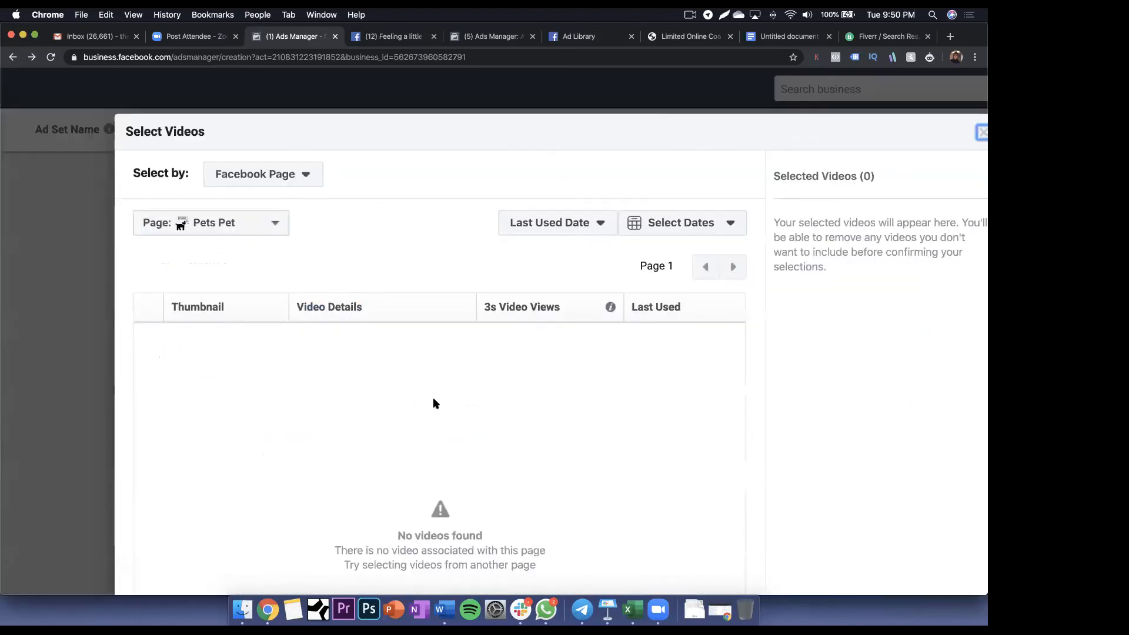
Change the page, then select the Covid19 SME Survival Tips and Fighting Coronavirus videos and confirm
left_click(267, 230)
scroll(253, 405, "down", 10)
scroll(257, 437, "down", 5)
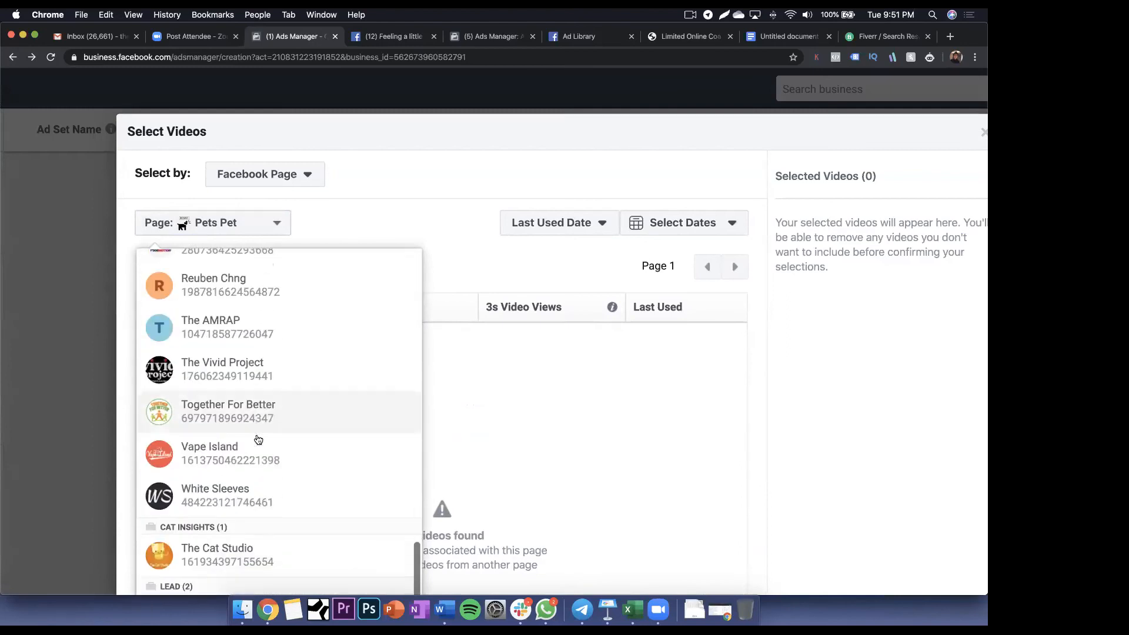
scroll(259, 517, "down", 5)
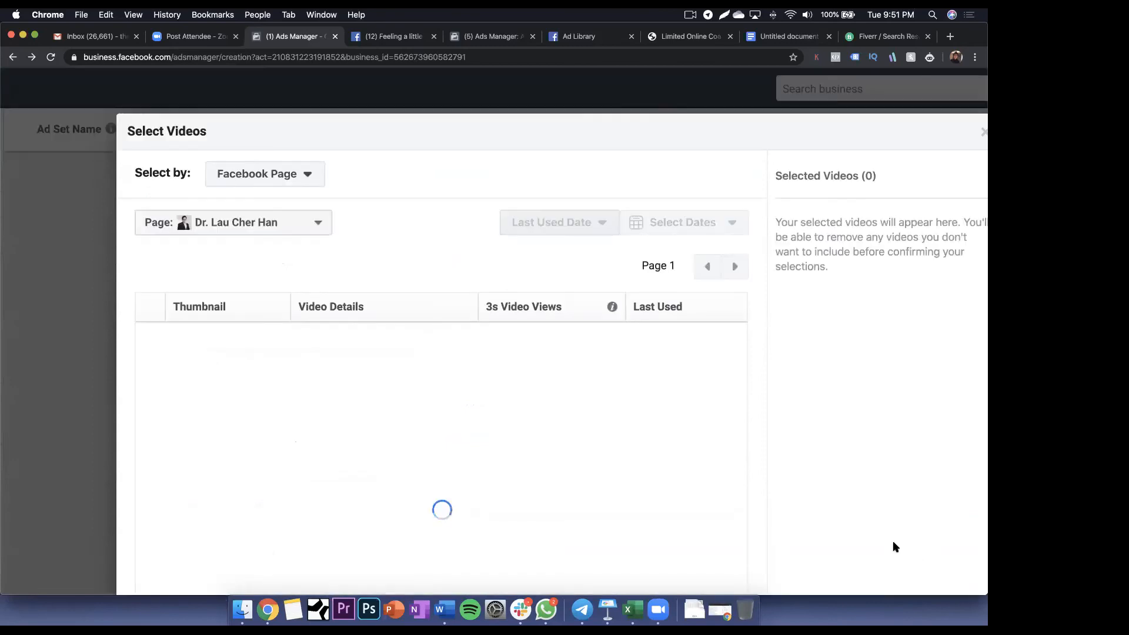
scroll(282, 269, "down", 2)
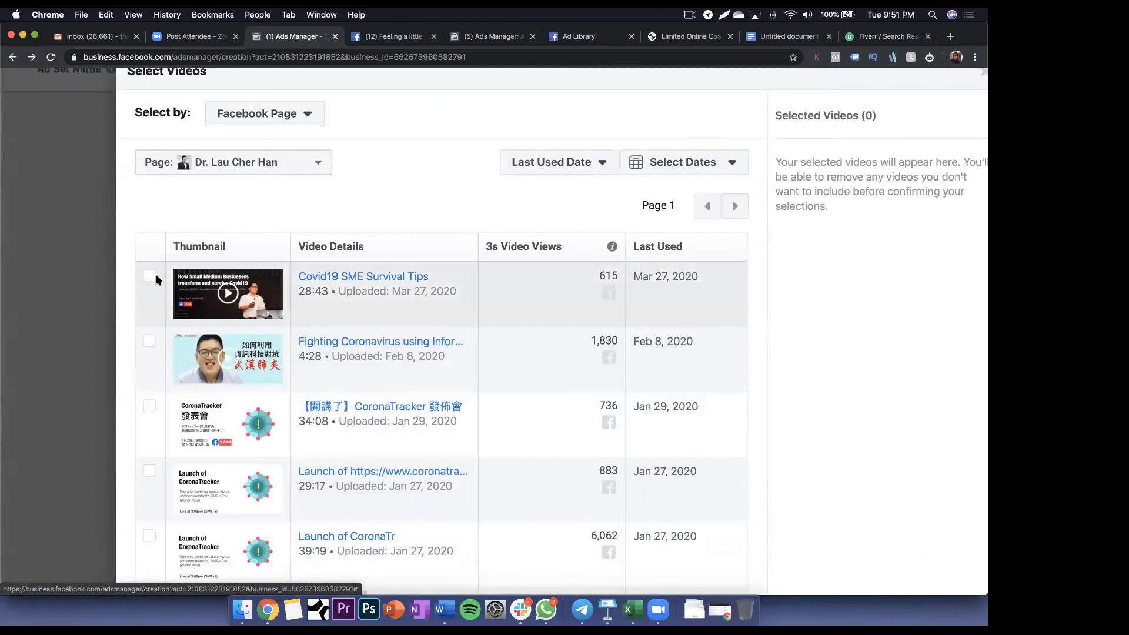
left_click(149, 276)
left_click(149, 341)
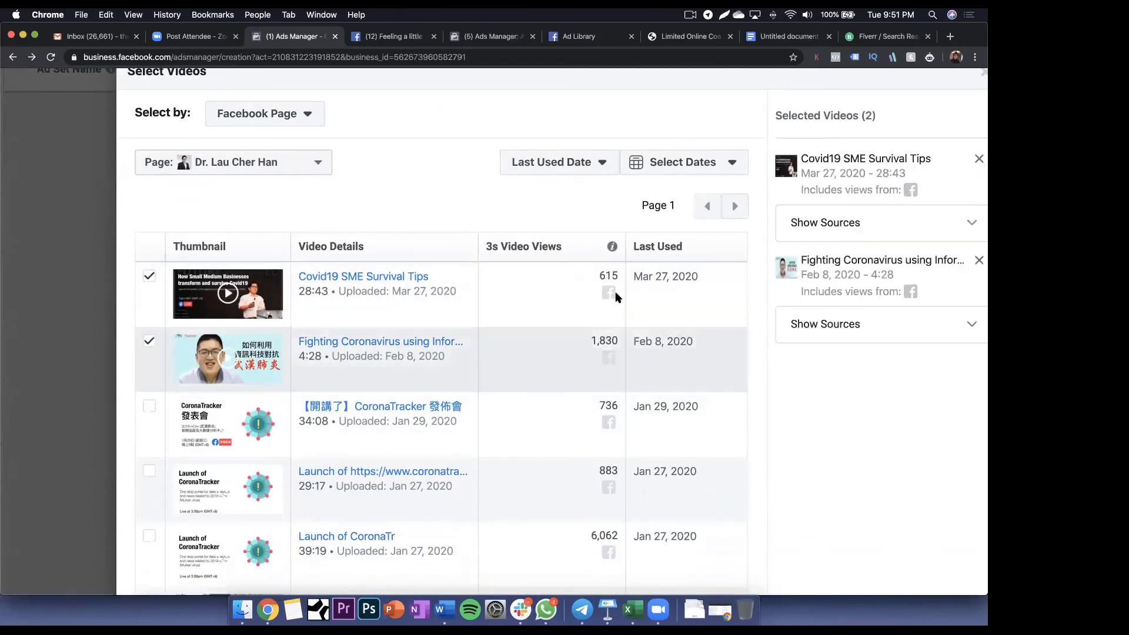
scroll(530, 236, "up", 1)
scroll(579, 206, "up", 1)
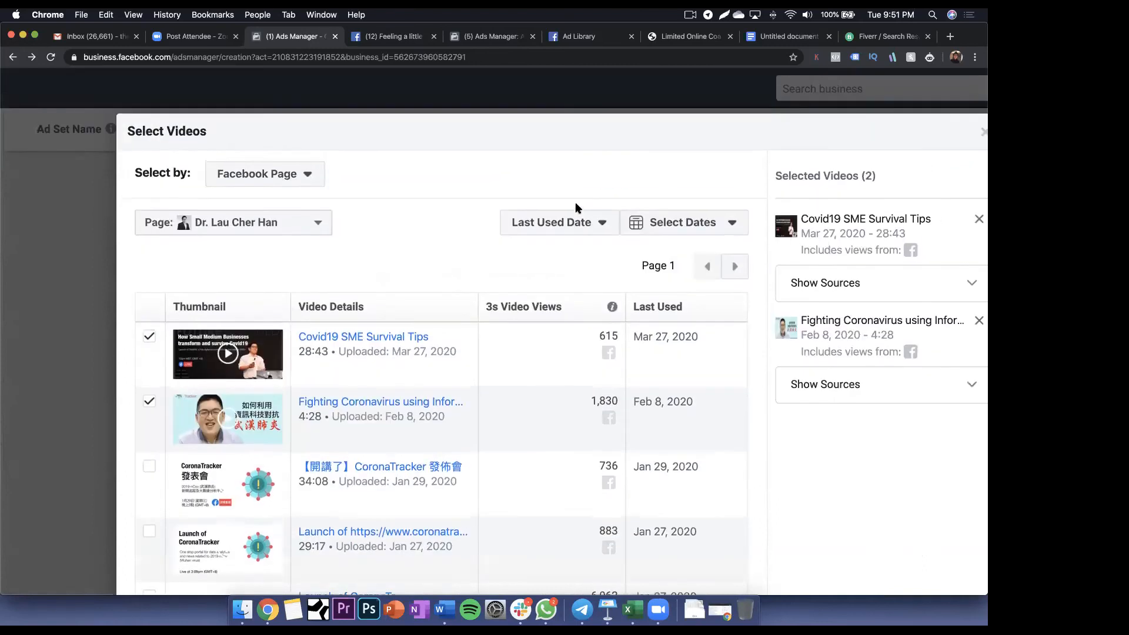
scroll(764, 318, "down", 5)
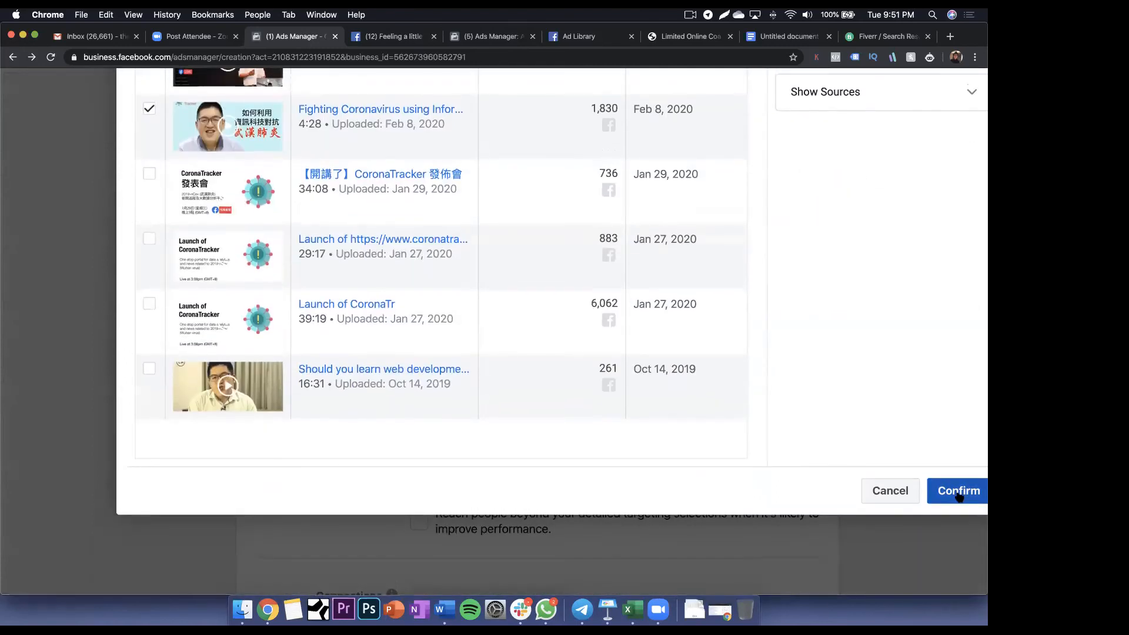
left_click(958, 488)
scroll(441, 283, "up", 2)
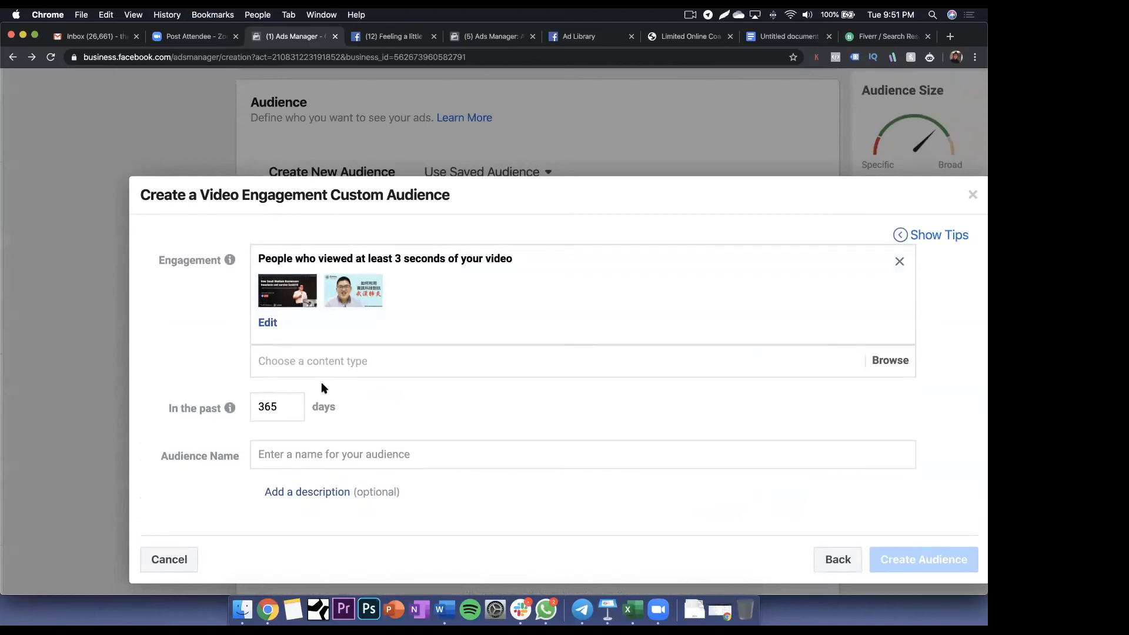
Name the video audience 'Non-interested', create it, and dismiss the confirmation
scroll(377, 450, "down", 1)
left_click(375, 454)
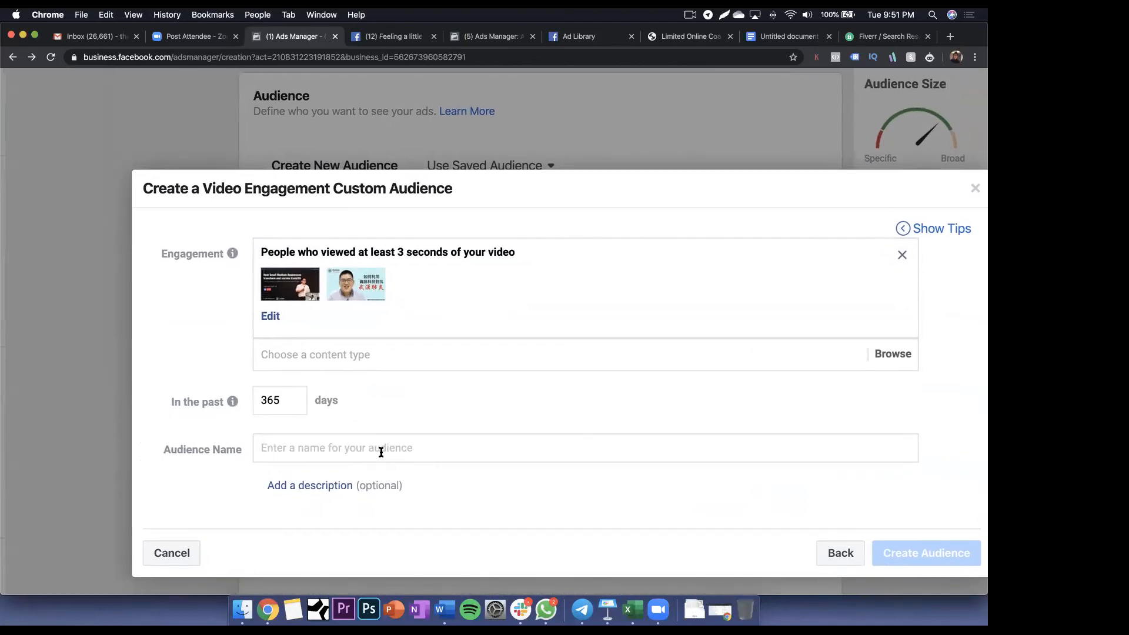
type("Non-interested")
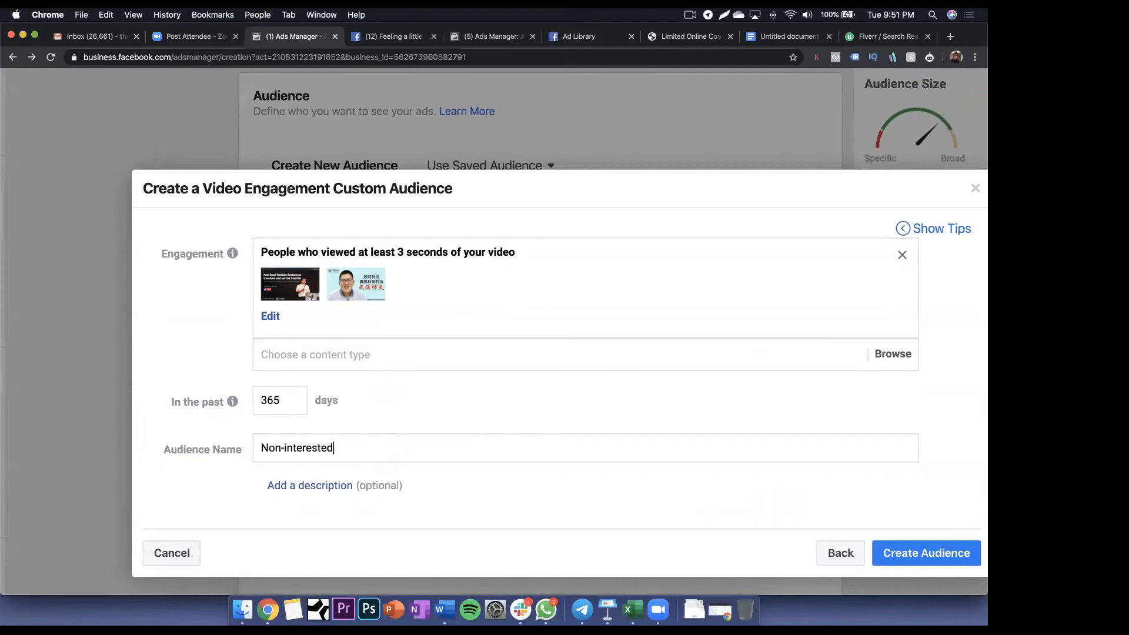
left_click(952, 552)
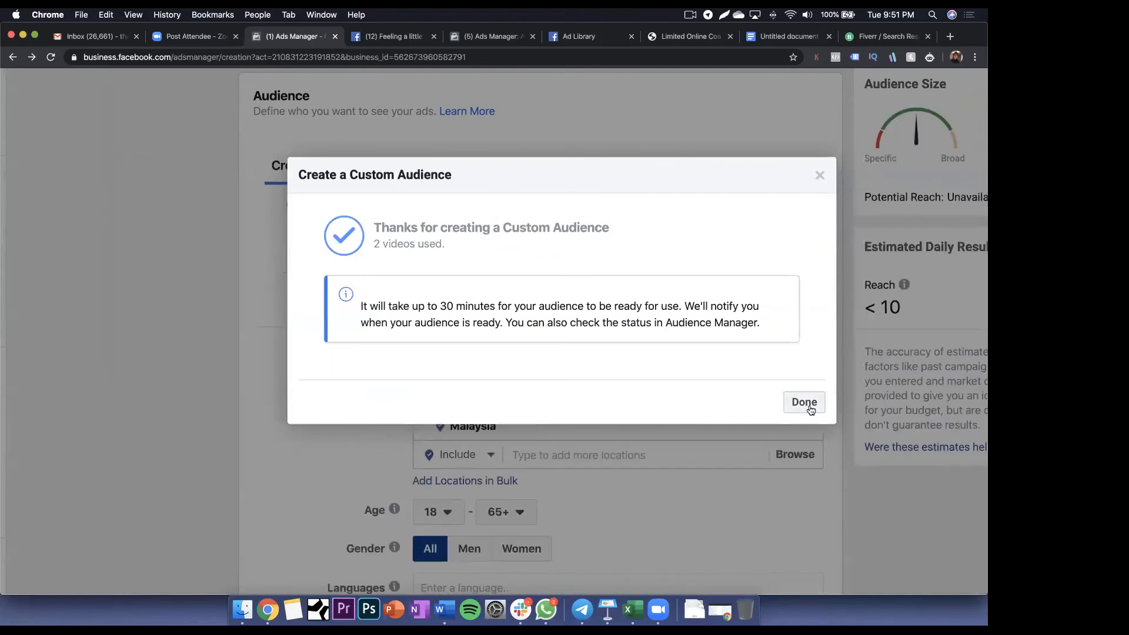
left_click(804, 403)
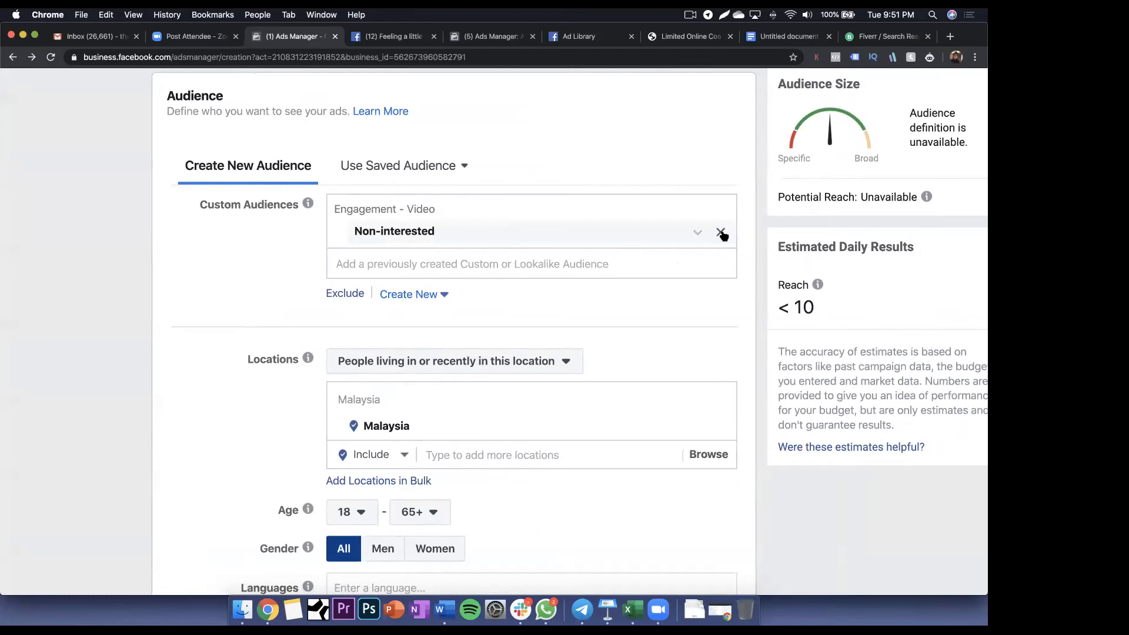
Remove Non-interested from the included custom audiences and add an Exclude list
left_click(721, 233)
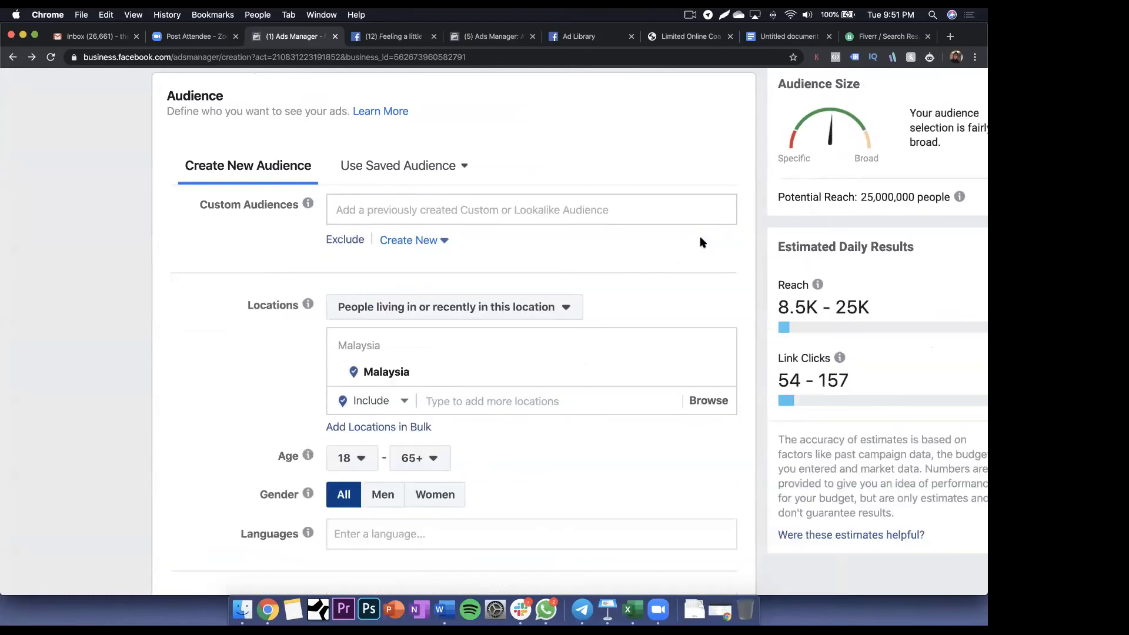
left_click(339, 240)
left_click(364, 226)
type("non")
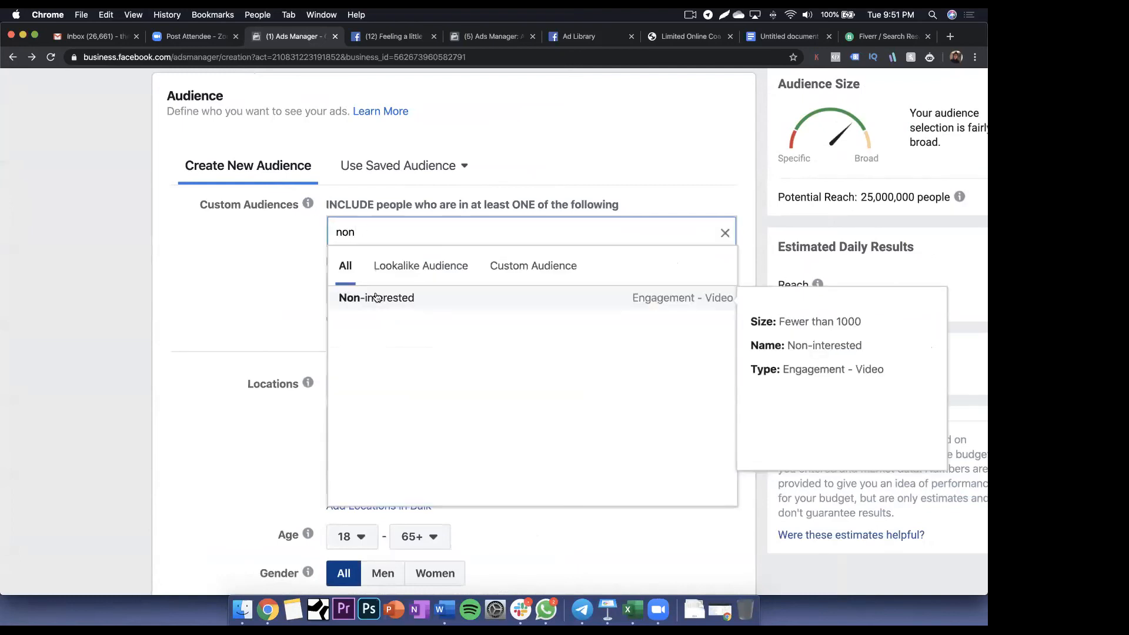
key("Return")
left_click(739, 247)
left_click(721, 255)
Add the Non-interested audience to the excluded audiences
left_click(368, 288)
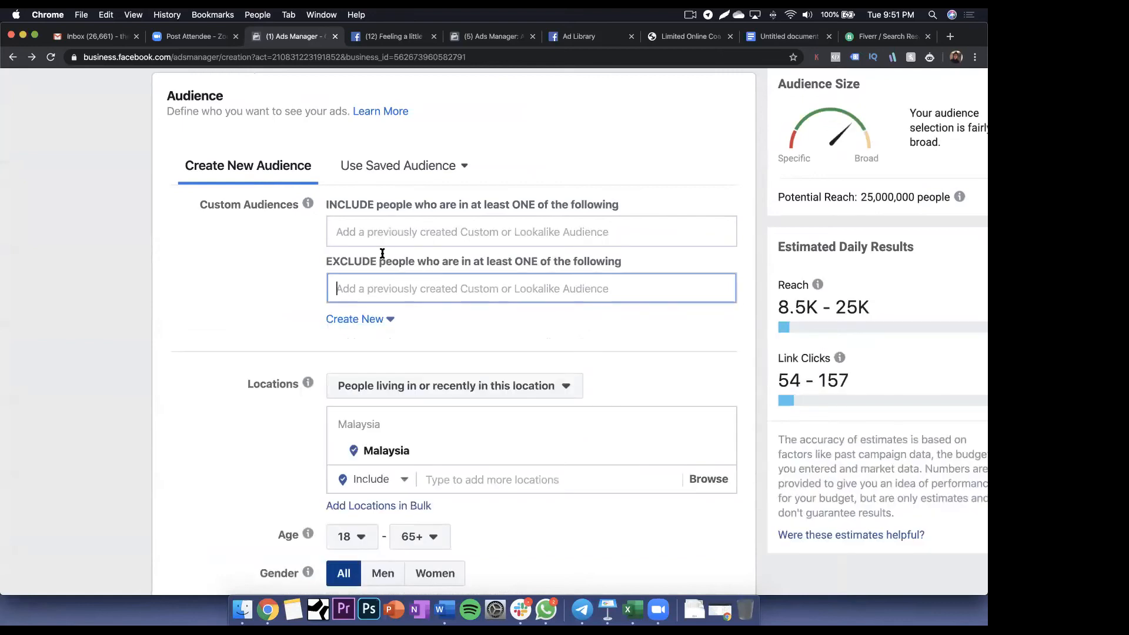
type("non")
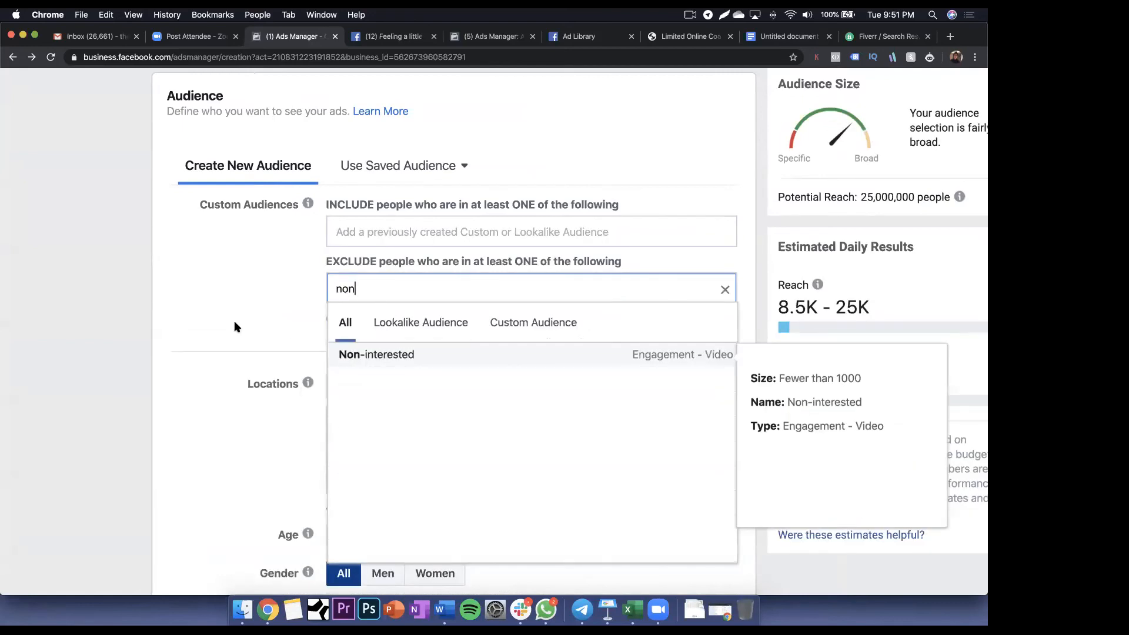
key("Return")
left_click(270, 322)
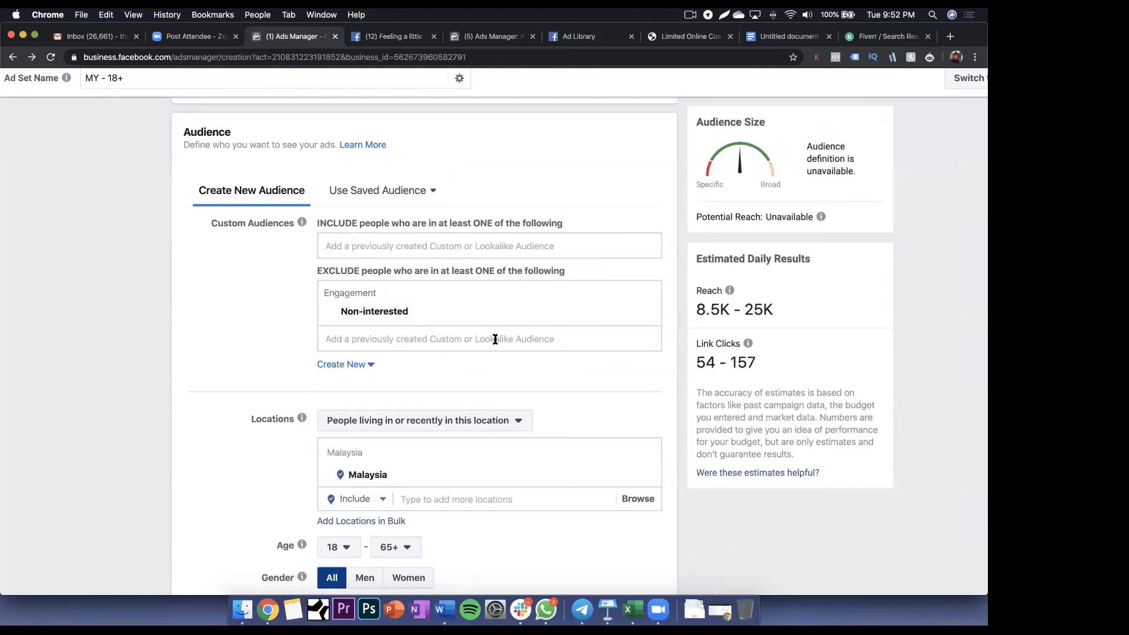
scroll(504, 332, "down", 5)
scroll(338, 375, "down", 3)
scroll(367, 372, "up", 3)
scroll(367, 375, "down", 1)
left_click(367, 377)
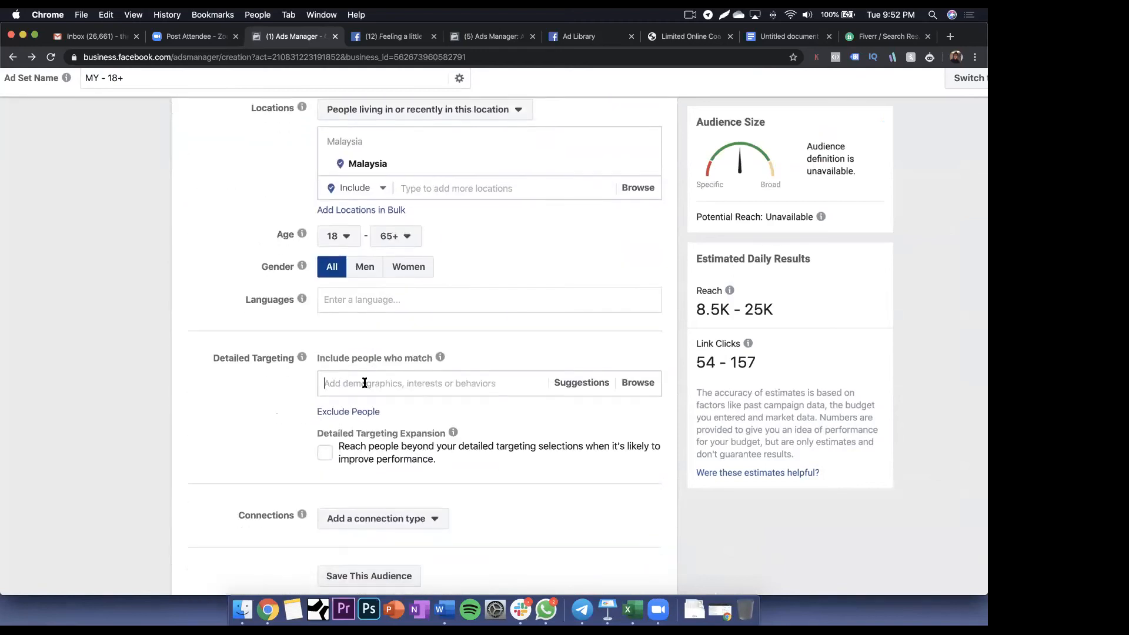
type("data science")
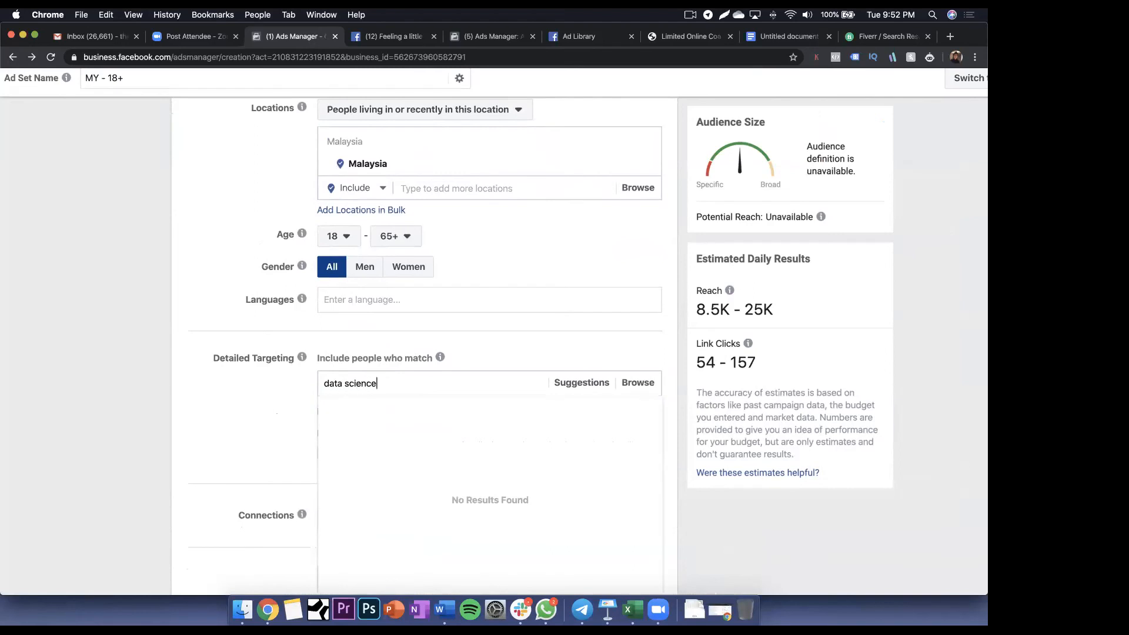
left_click(278, 415)
mouse_move(441, 358)
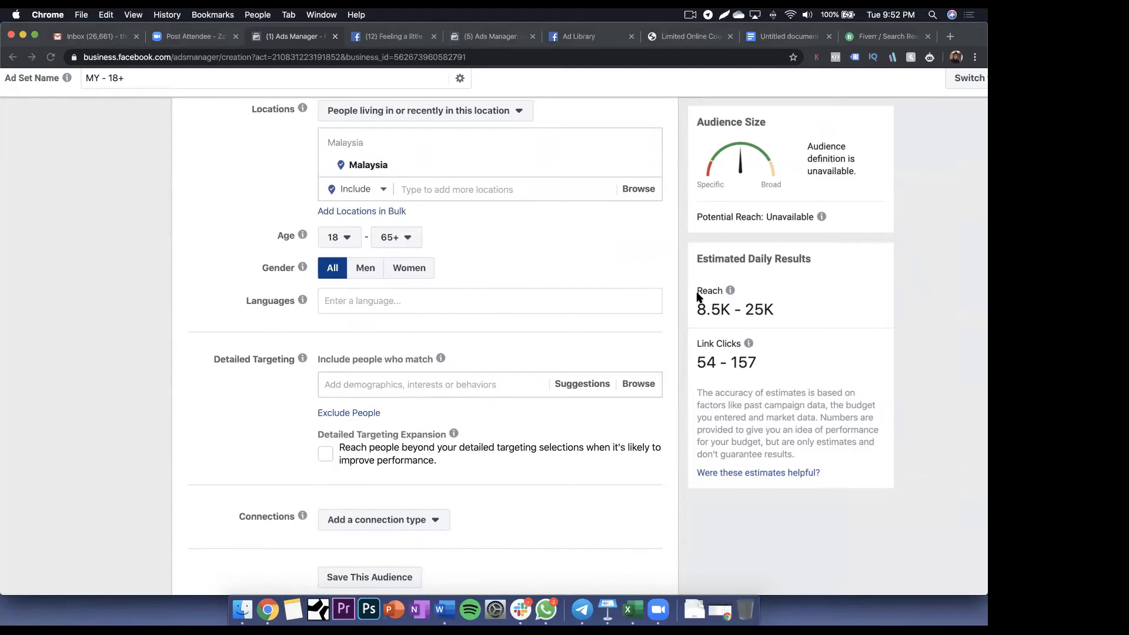
scroll(683, 297, "up", 4)
scroll(683, 298, "up", 4)
scroll(680, 297, "down", 18)
scroll(194, 211, "up", 2)
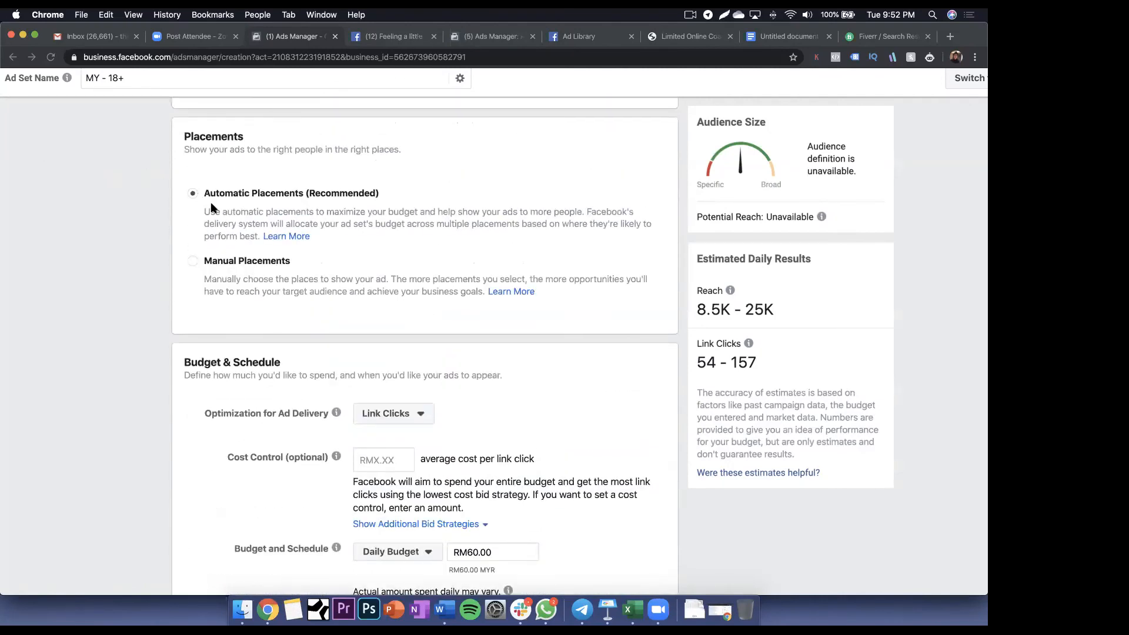
Switch the ad set's placements from automatic to Manual Placements and review the placement list
double_click(184, 135)
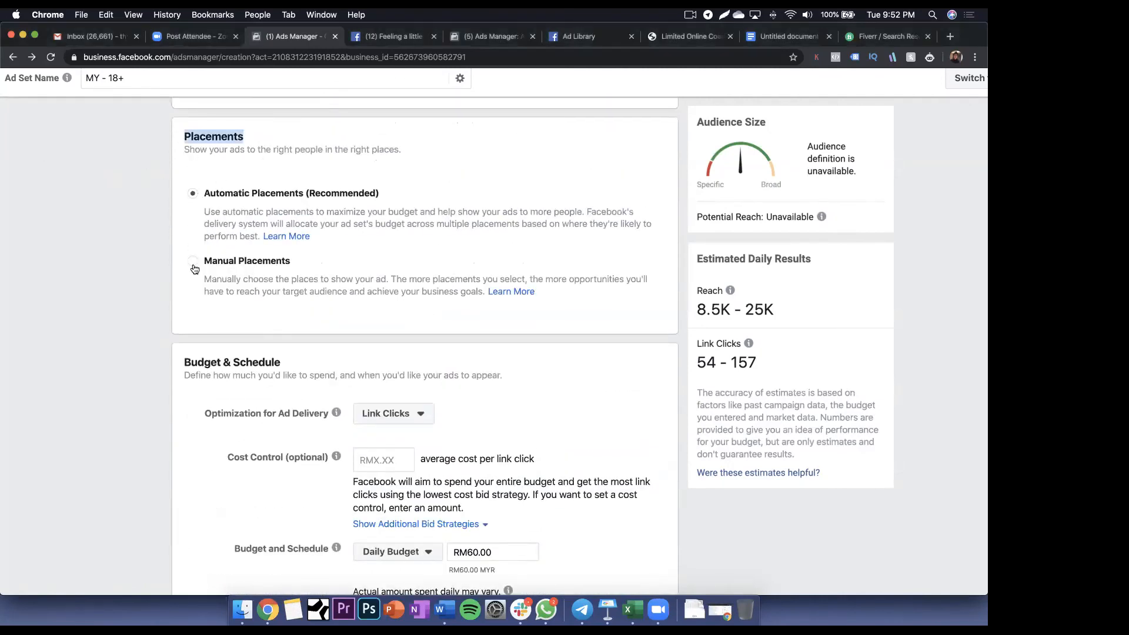
scroll(195, 269, "up", 3)
scroll(194, 266, "up", 1)
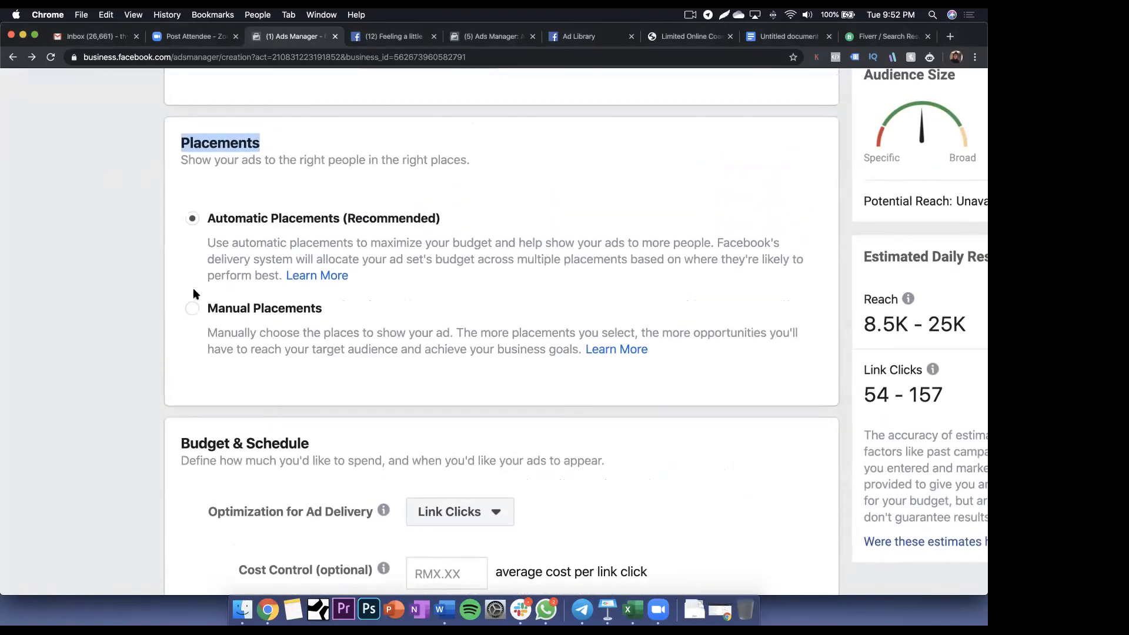
left_click(216, 319)
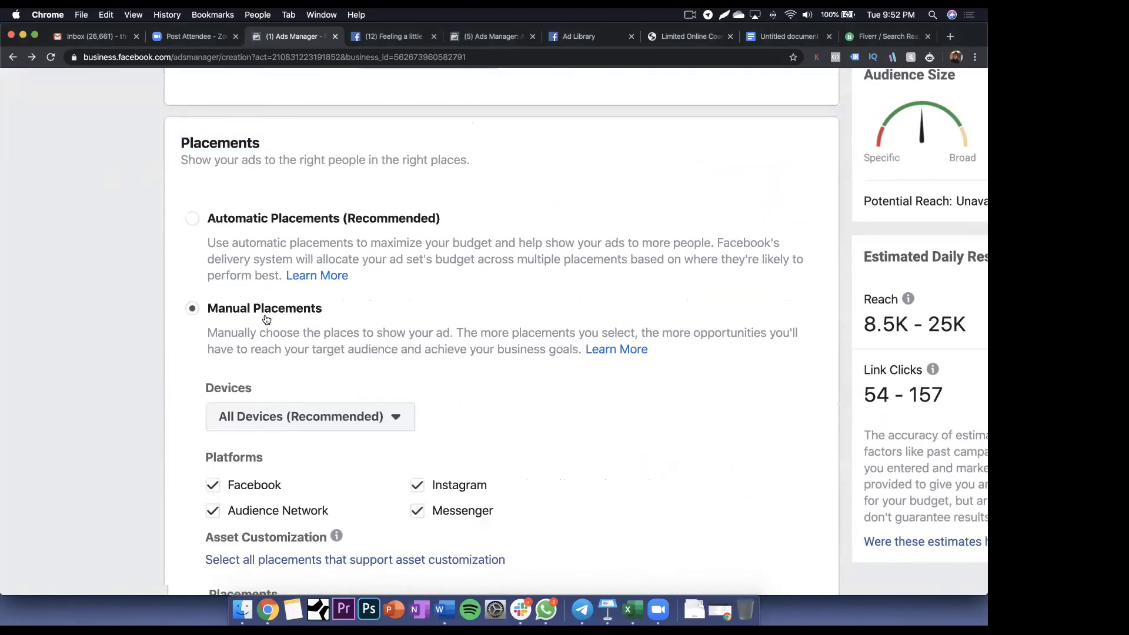
scroll(299, 318, "down", 3)
scroll(537, 266, "down", 5)
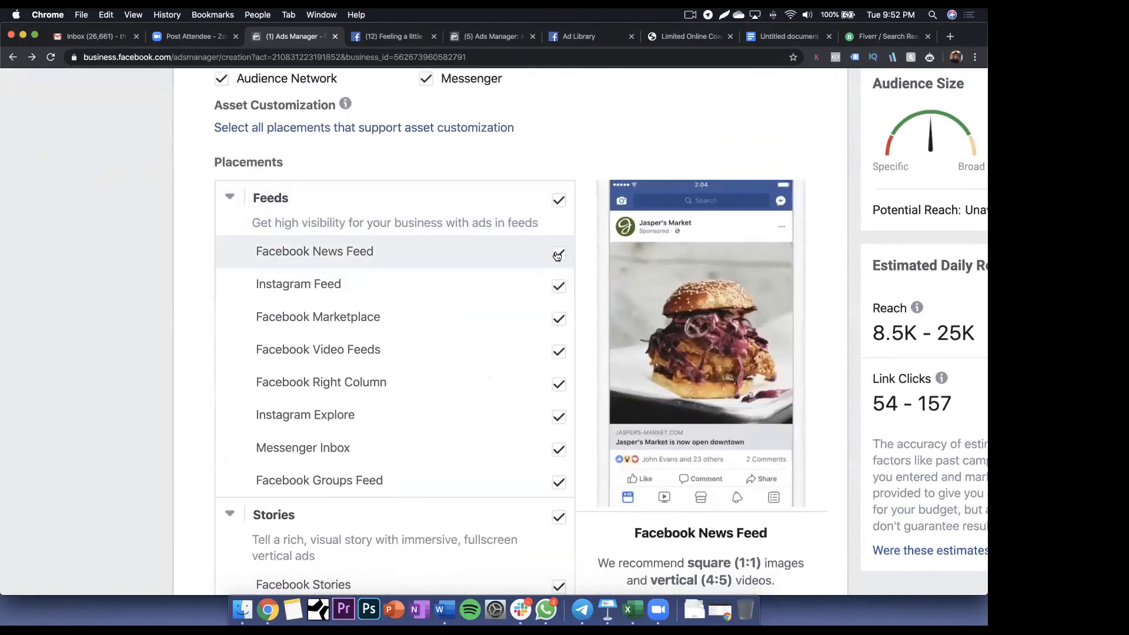
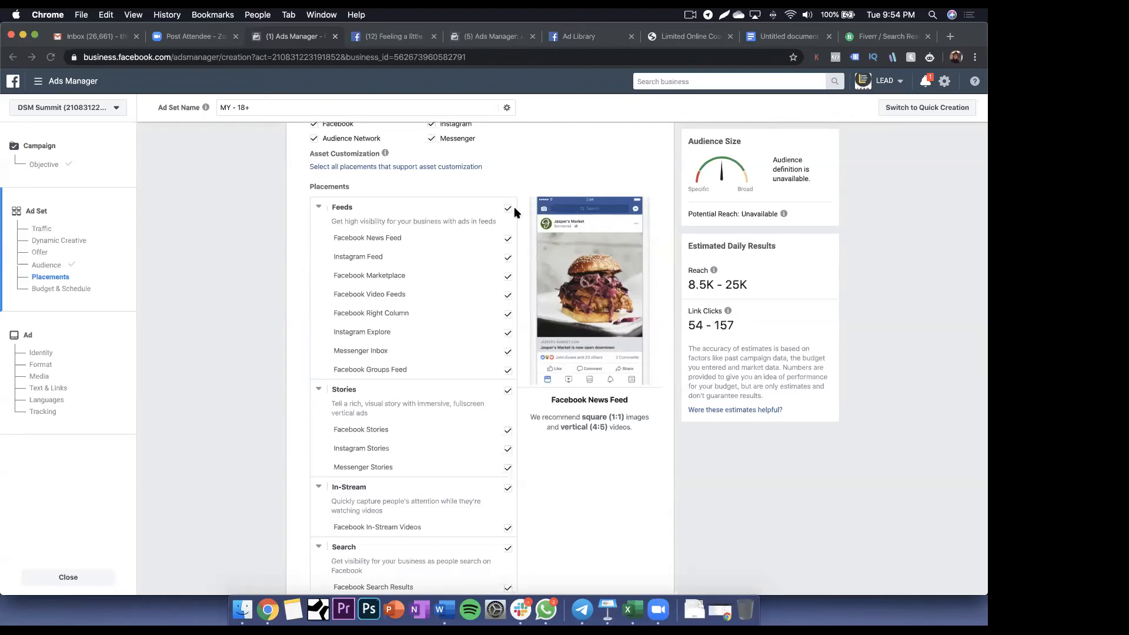
Confirm the RM60.00 daily budget and continue from the ad set to the ad level
scroll(513, 210, "up", 2)
scroll(655, 538, "down", 15)
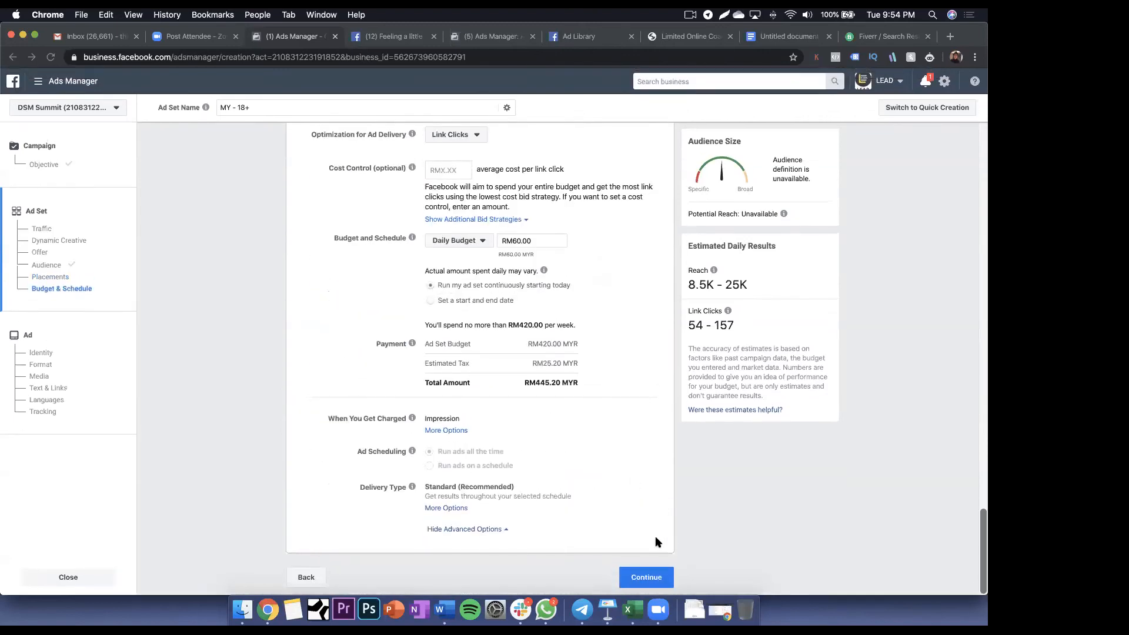
left_click(652, 576)
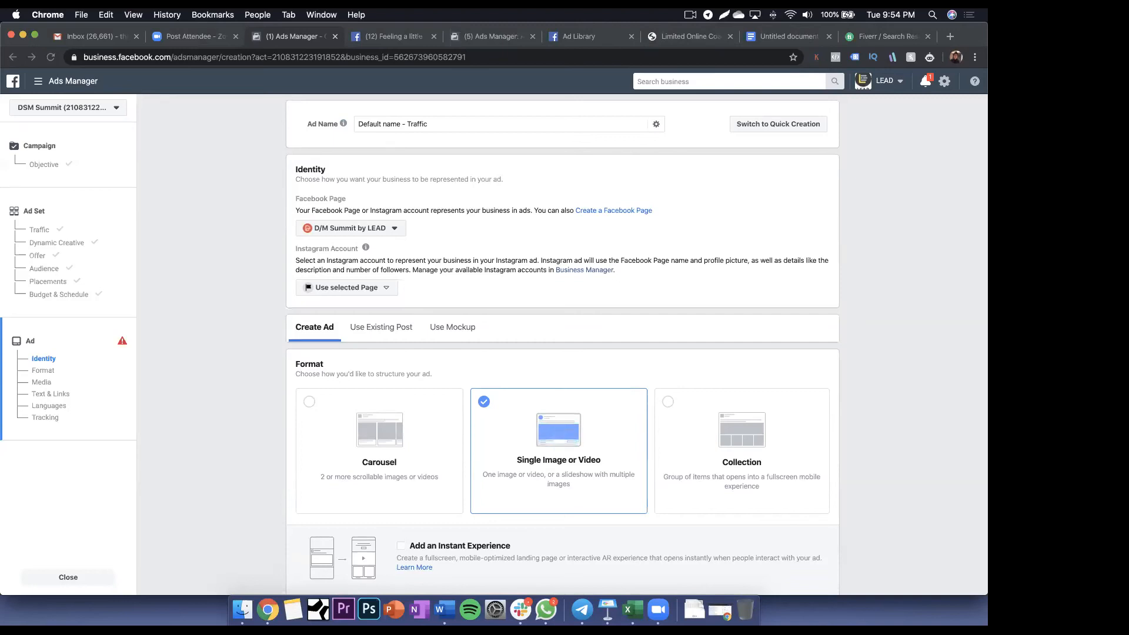
scroll(875, 357, "down", 3)
scroll(517, 306, "up", 3)
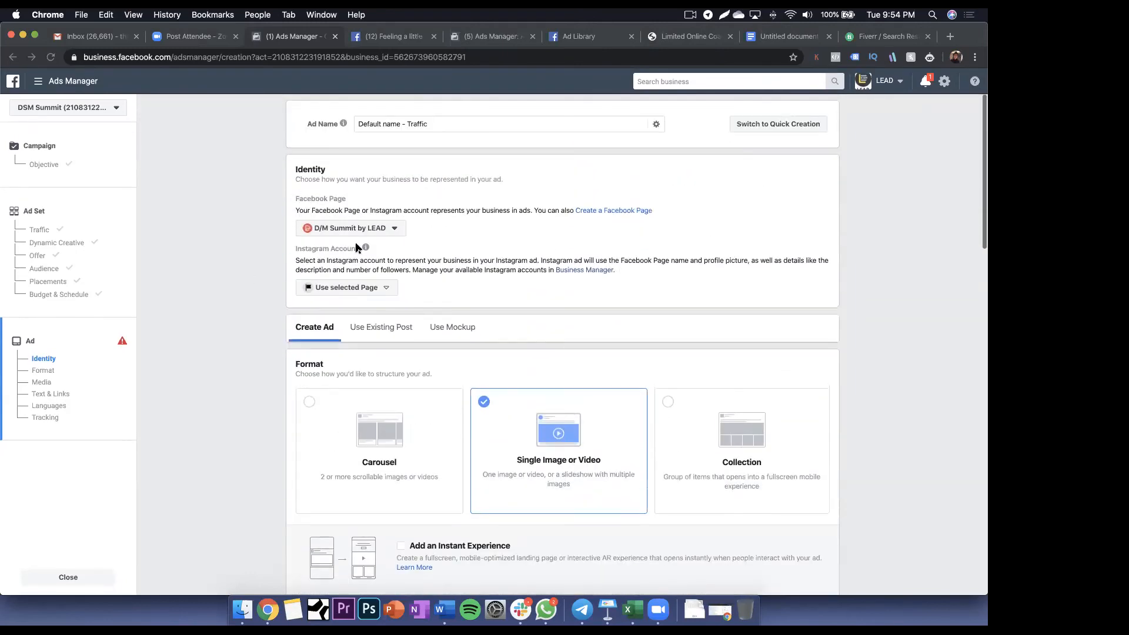
scroll(358, 247, "up", 5)
left_click(325, 329)
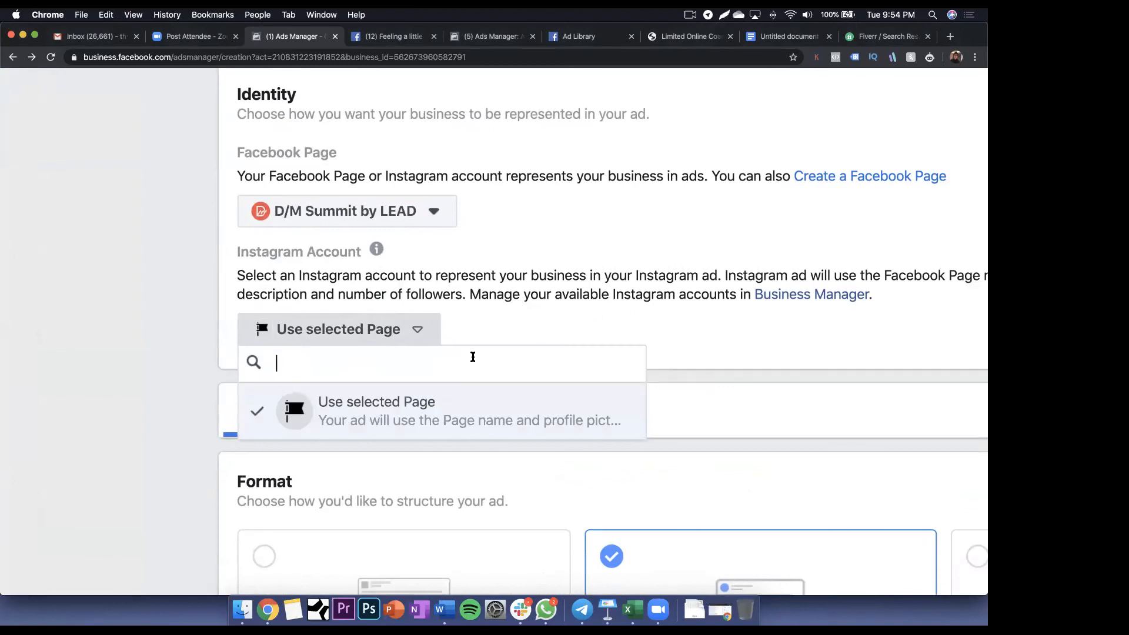
scroll(591, 250, "down", 5)
left_click(592, 244)
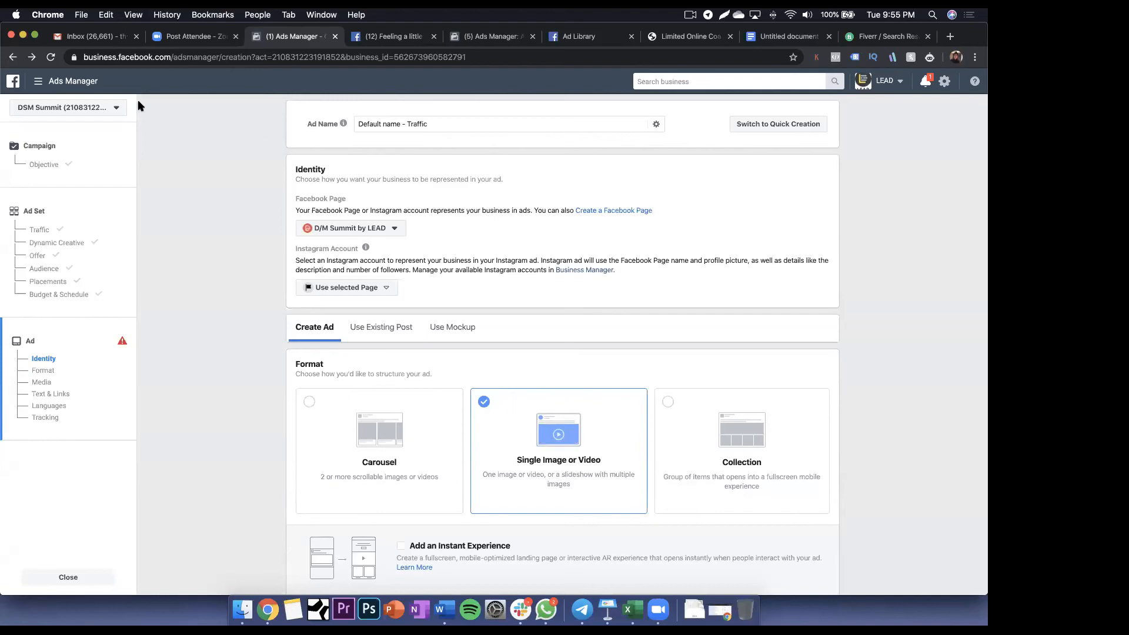
left_click(91, 106)
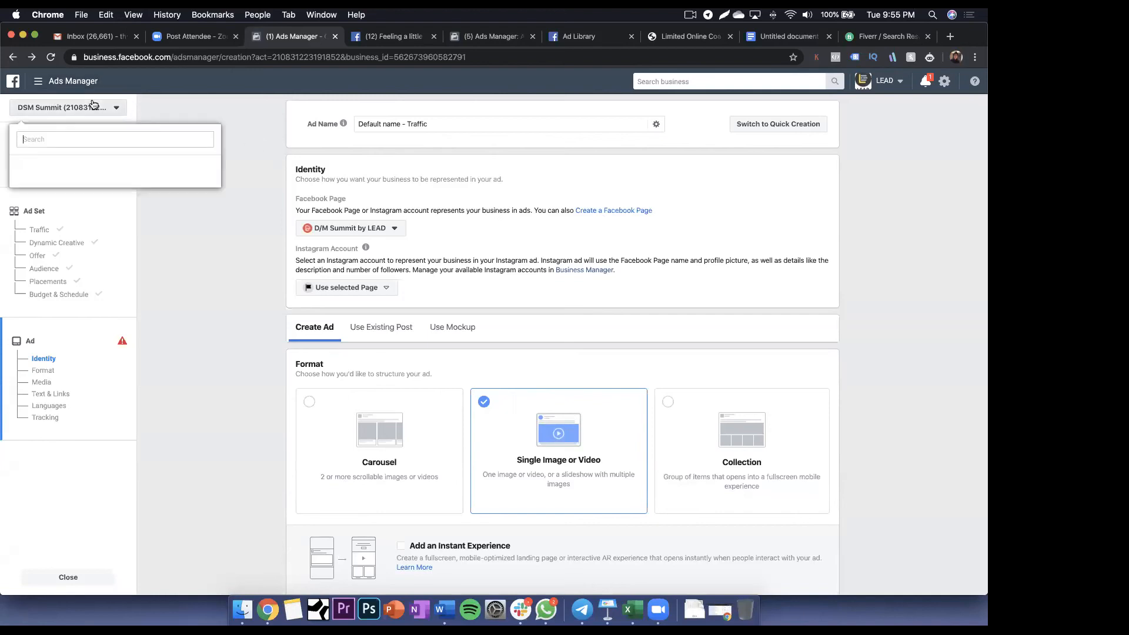
scroll(138, 227, "down", 5)
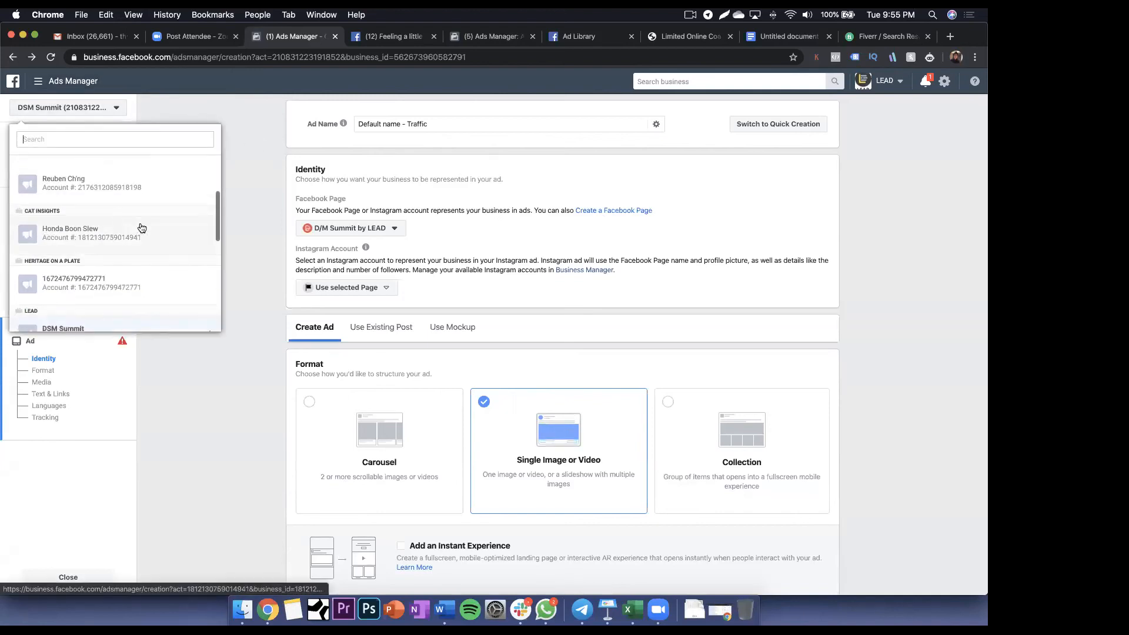
scroll(59, 265, "up", 3)
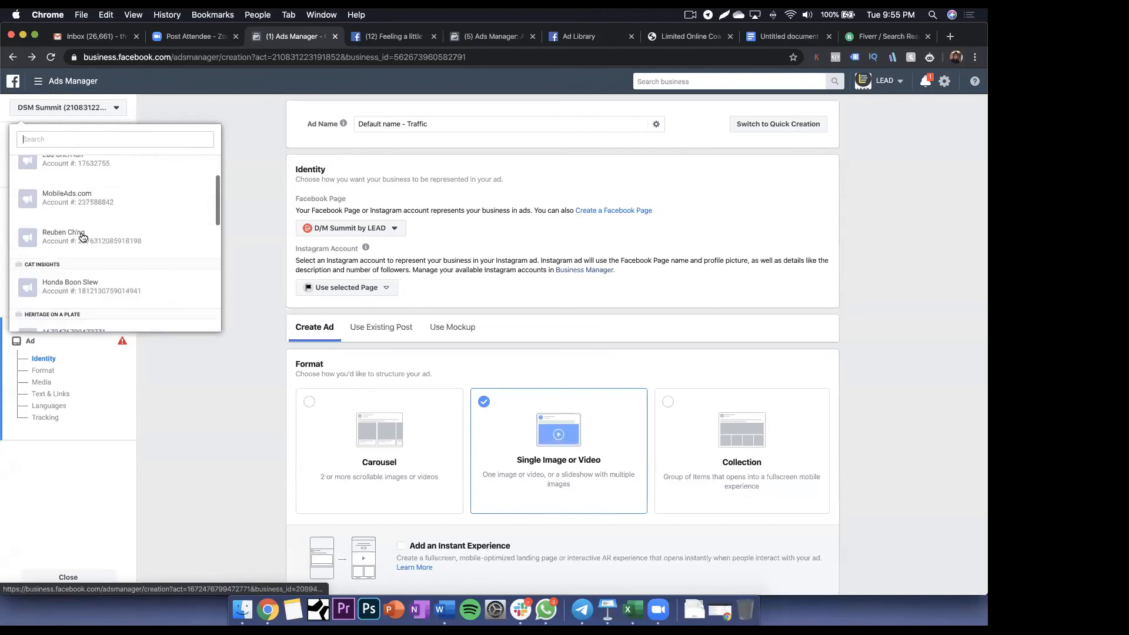
scroll(68, 263, "down", 2)
scroll(68, 254, "up", 5)
scroll(70, 245, "left", 1)
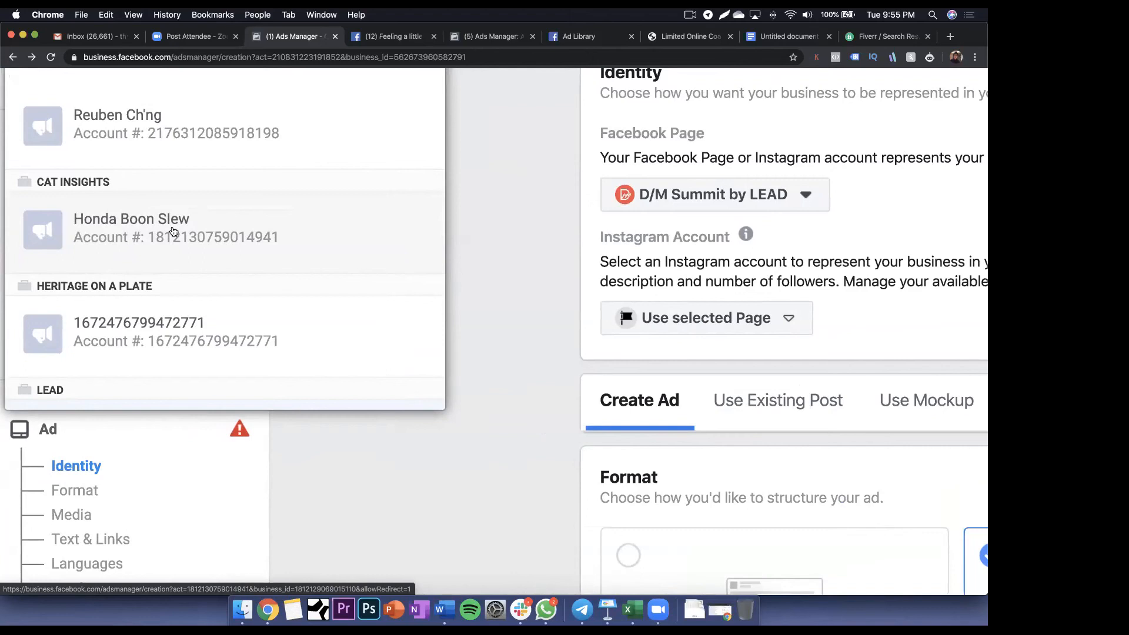
scroll(174, 232, "down", 5)
left_click(240, 214)
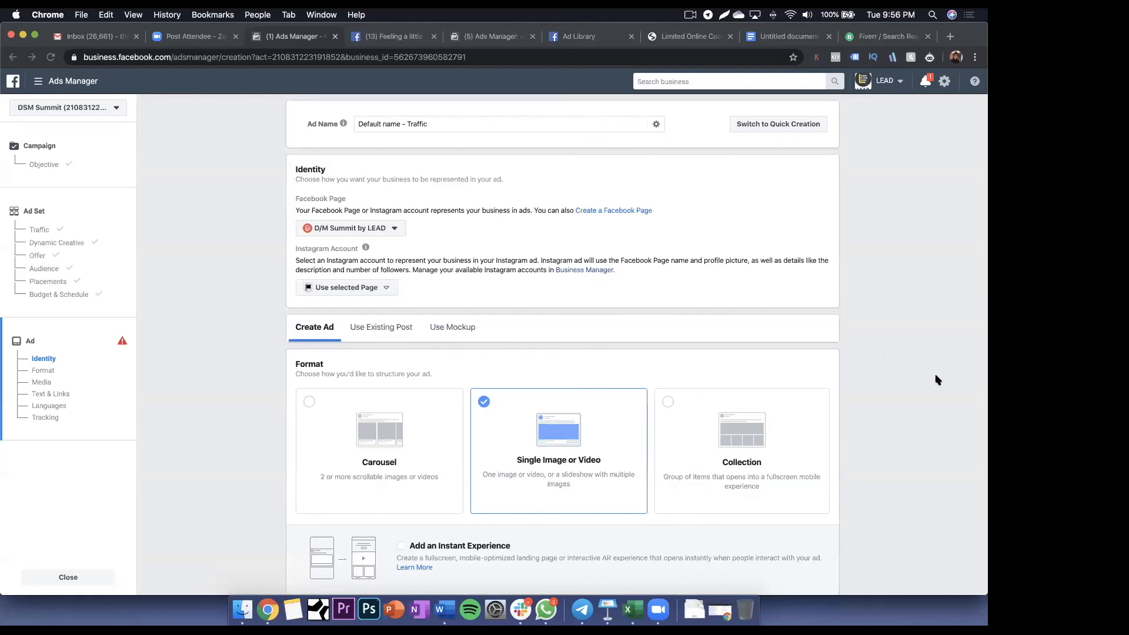
Look through the ad set settings and return to its Dynamic Creative section
scroll(766, 370, "down", 3)
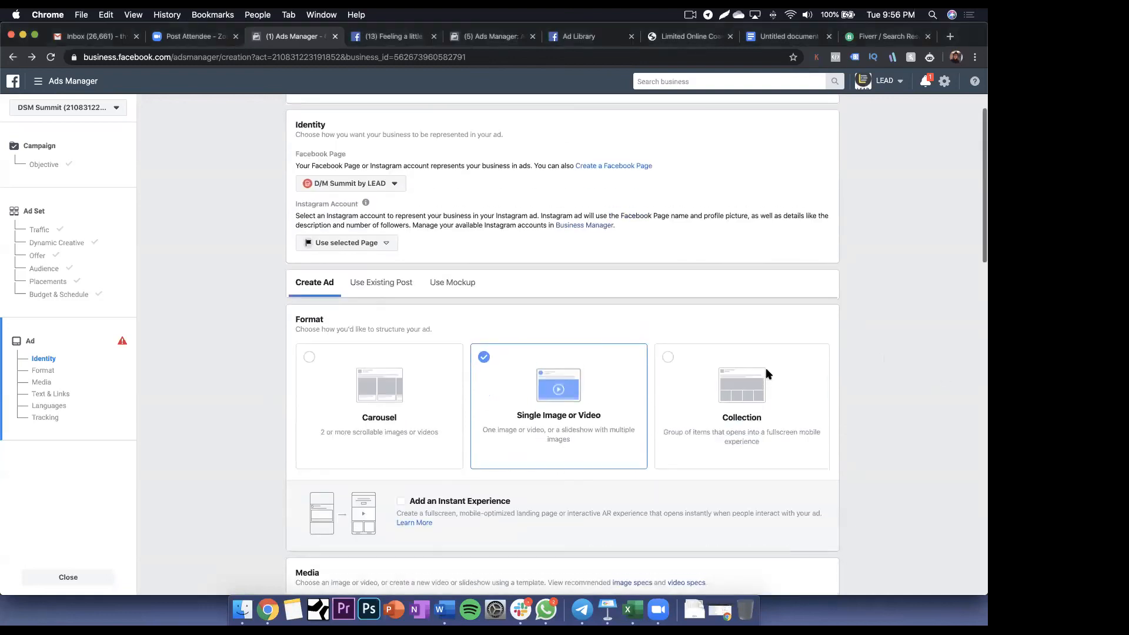
scroll(636, 287, "up", 3)
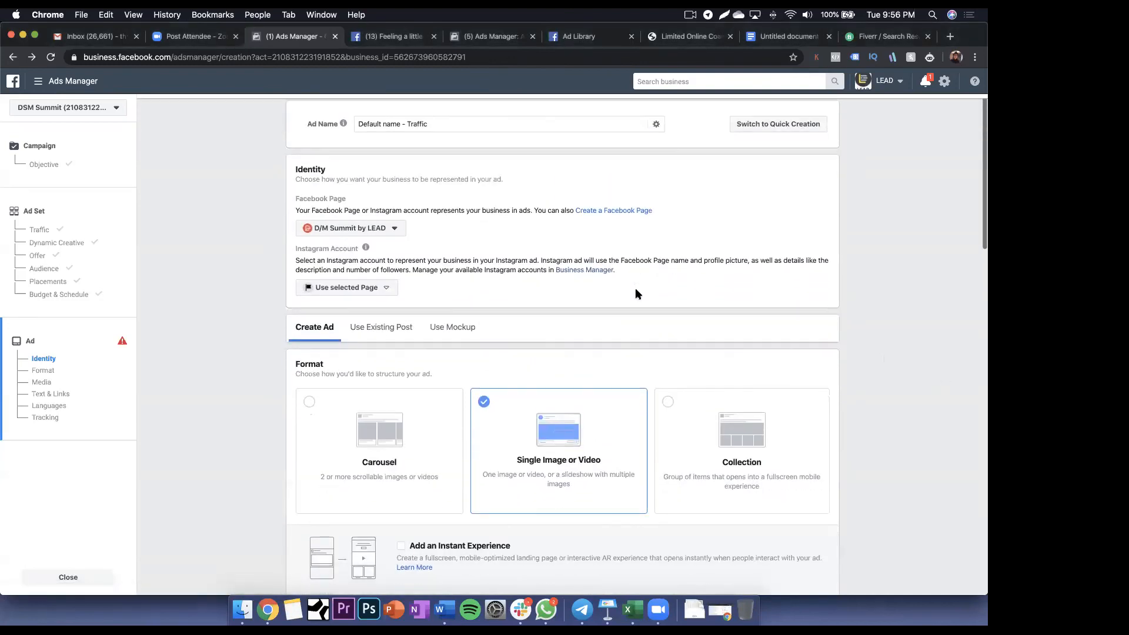
scroll(636, 289, "down", 10)
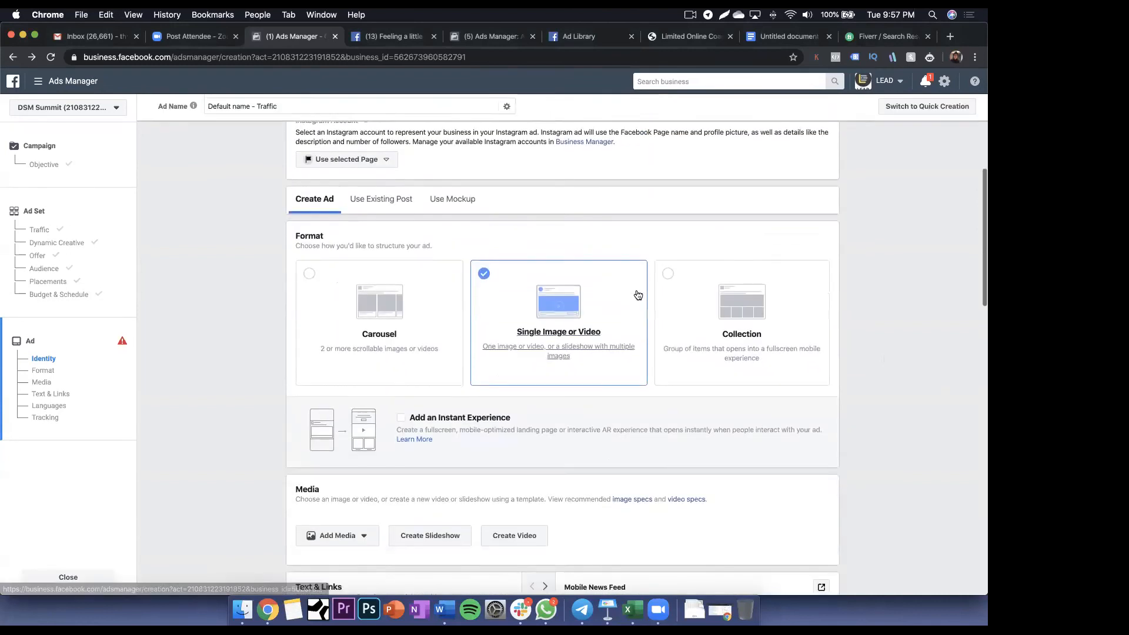
scroll(123, 287, "up", 10)
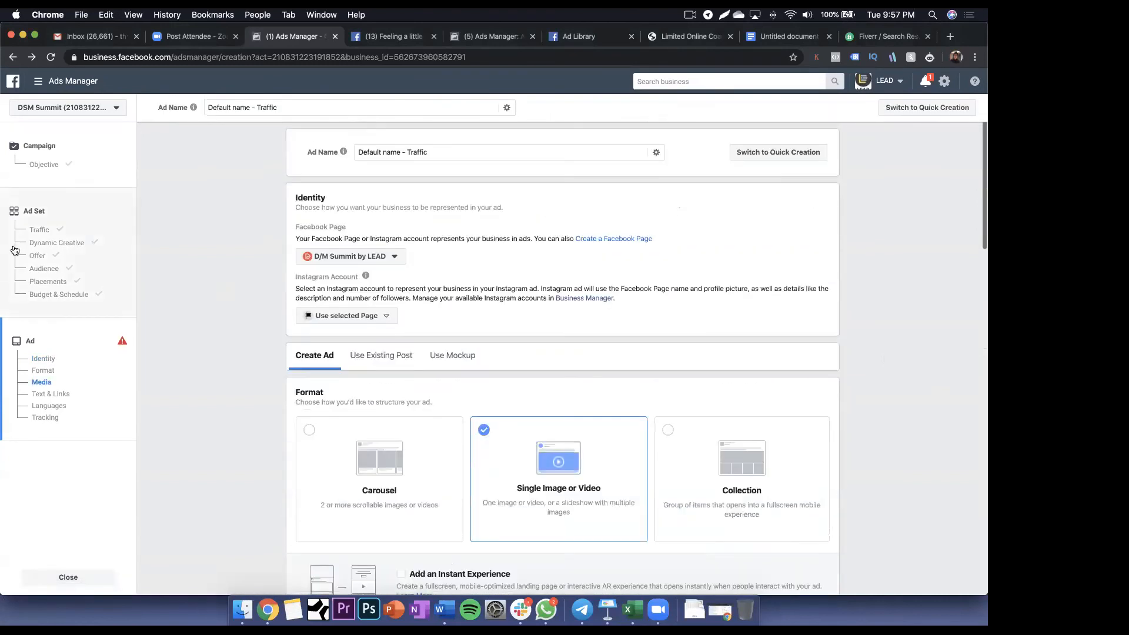
left_click(59, 242)
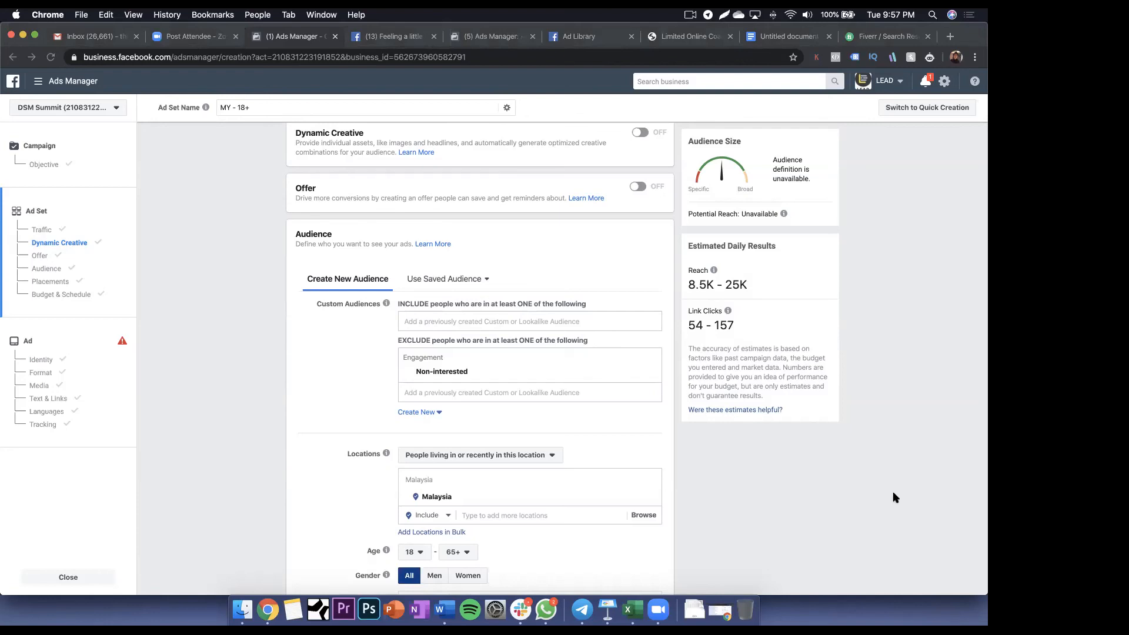
Cancel an accidental page reload and open a new browser tab
key("super+r")
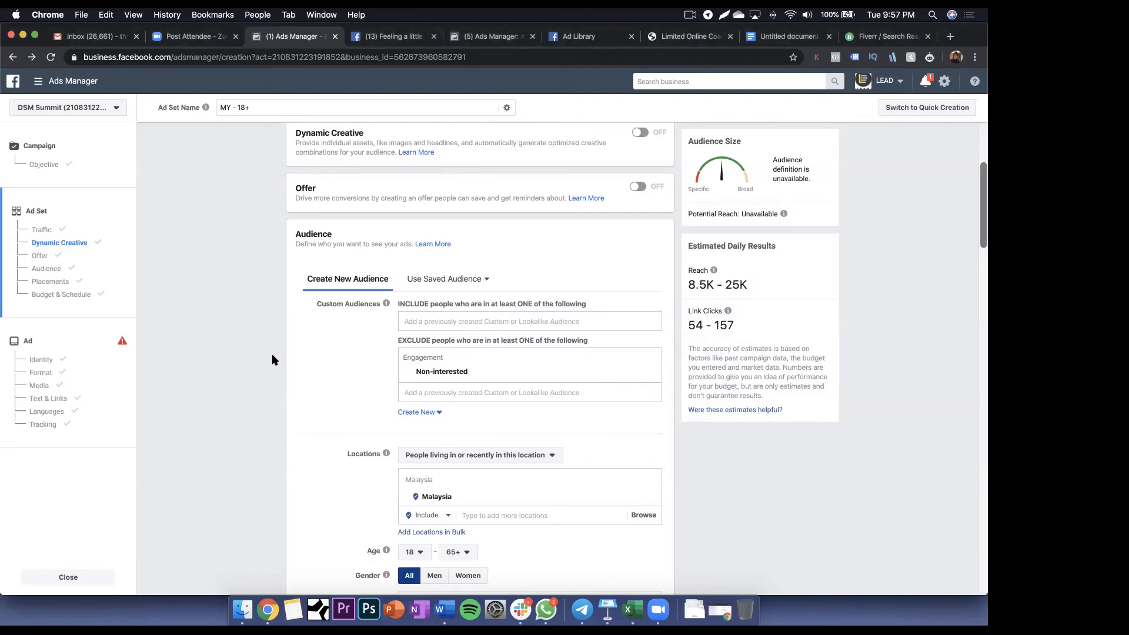
key("Escape")
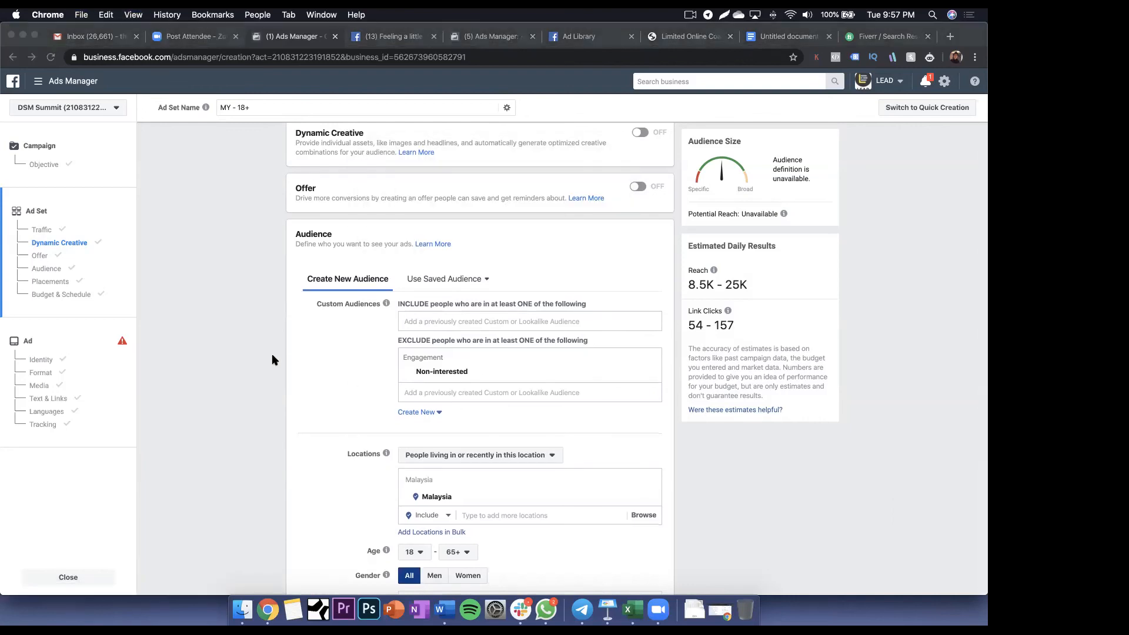
key("super+t")
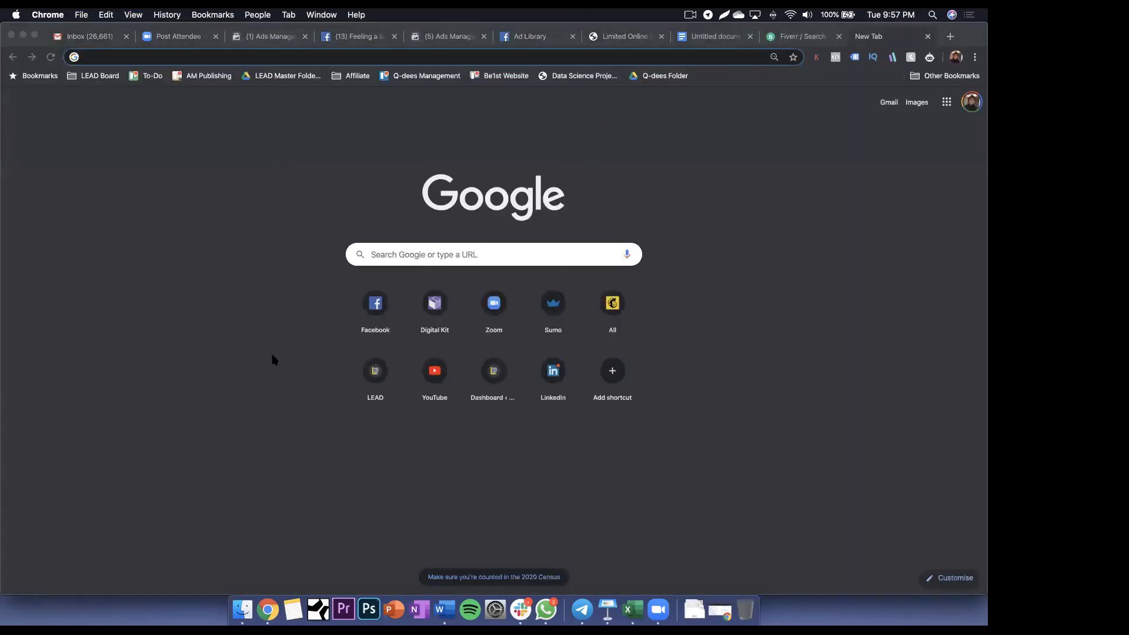
Load lazada.com.my in the new tab
left_click(212, 56)
type("l")
key("Return")
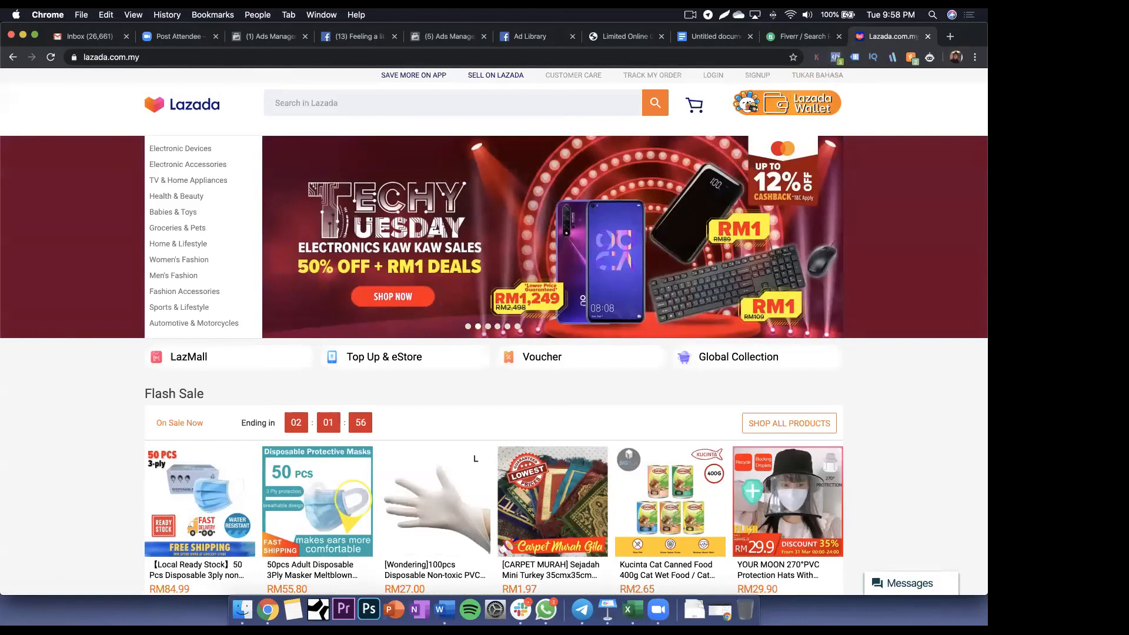
Inspect the Lazada homepage's pixel in Pixel Helper, including its ViewCategory event details
left_click(836, 57)
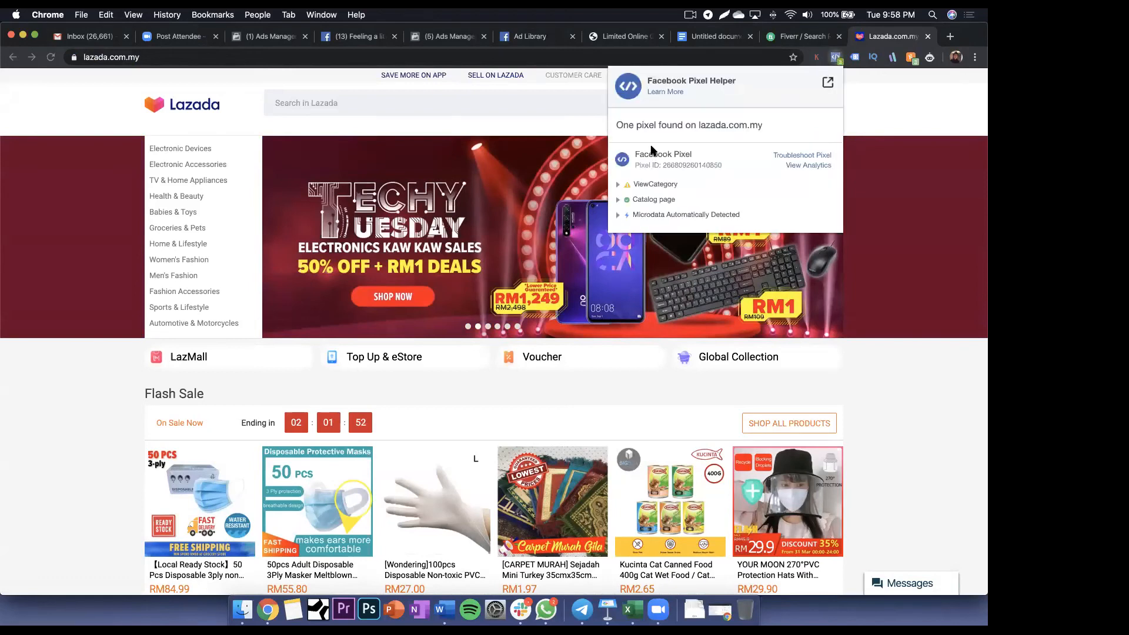
left_click_drag(619, 126, 774, 127)
left_click(694, 125)
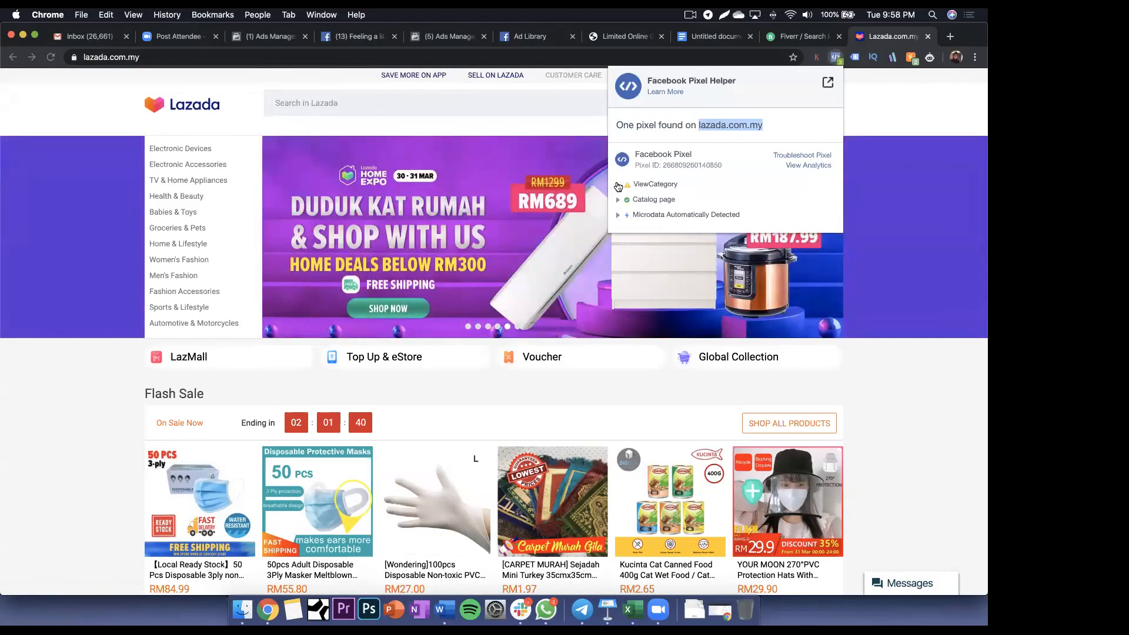
left_click(617, 187)
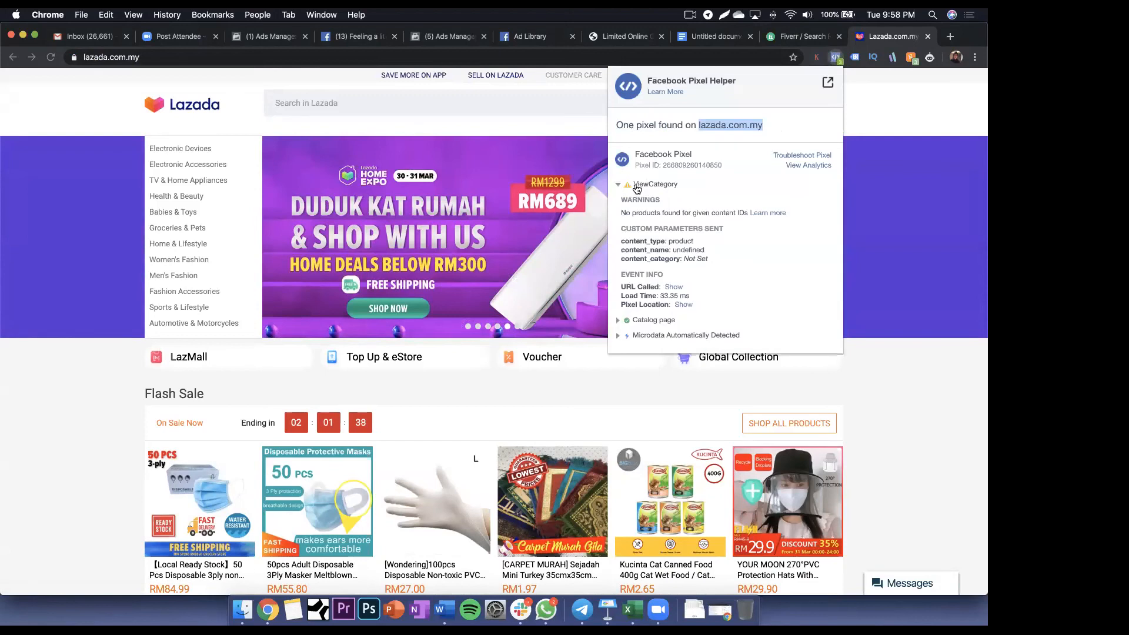
left_click_drag(632, 185, 693, 191)
left_click(694, 191)
scroll(446, 379, "down", 3)
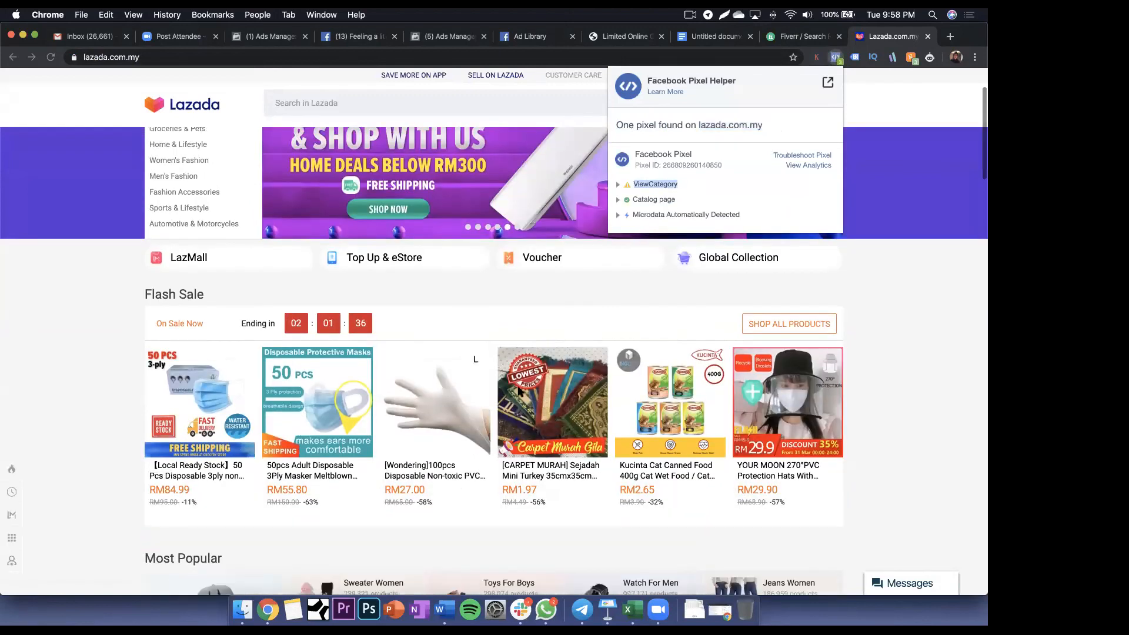
scroll(440, 406, "down", 4)
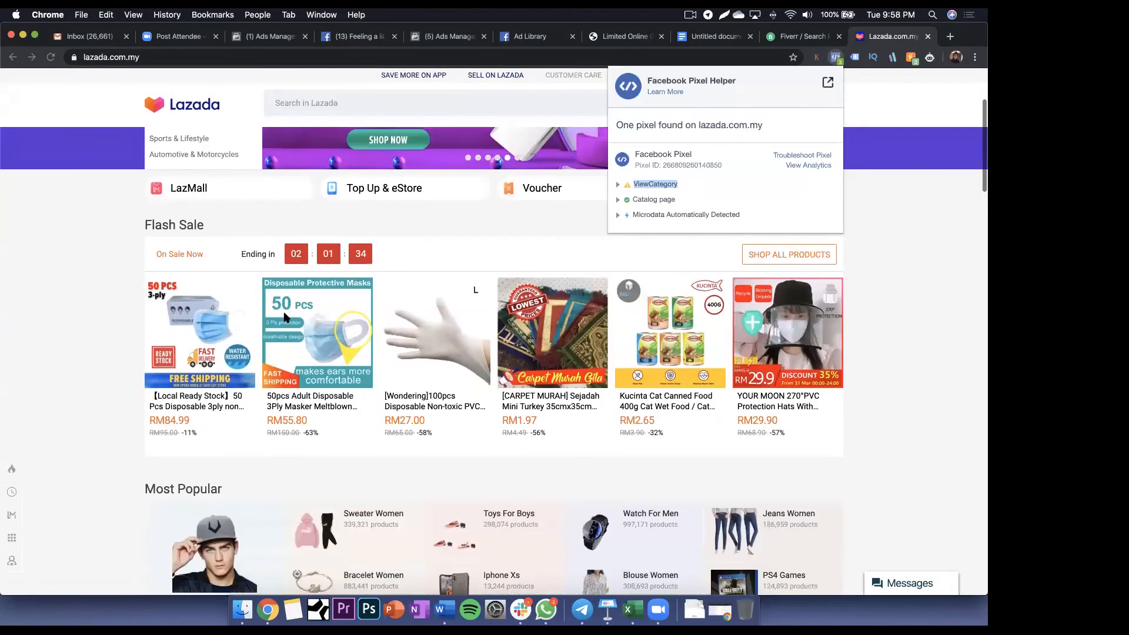
Open the 50 Pcs Disposable 3ply Mask product and check its ViewContent pixel event
left_click(212, 290)
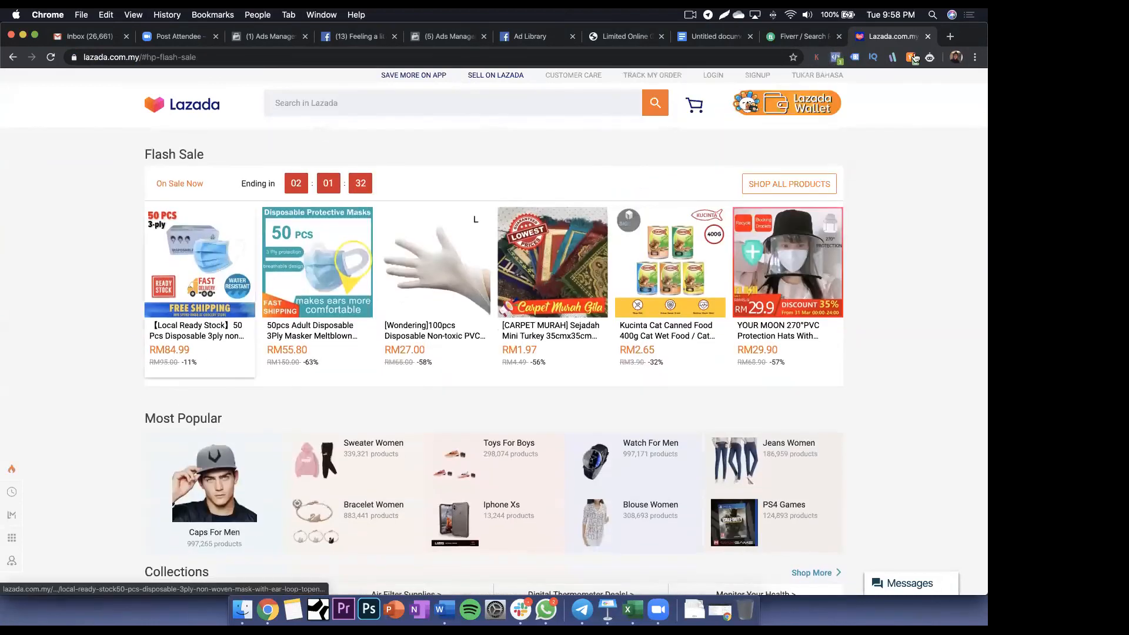
left_click(836, 58)
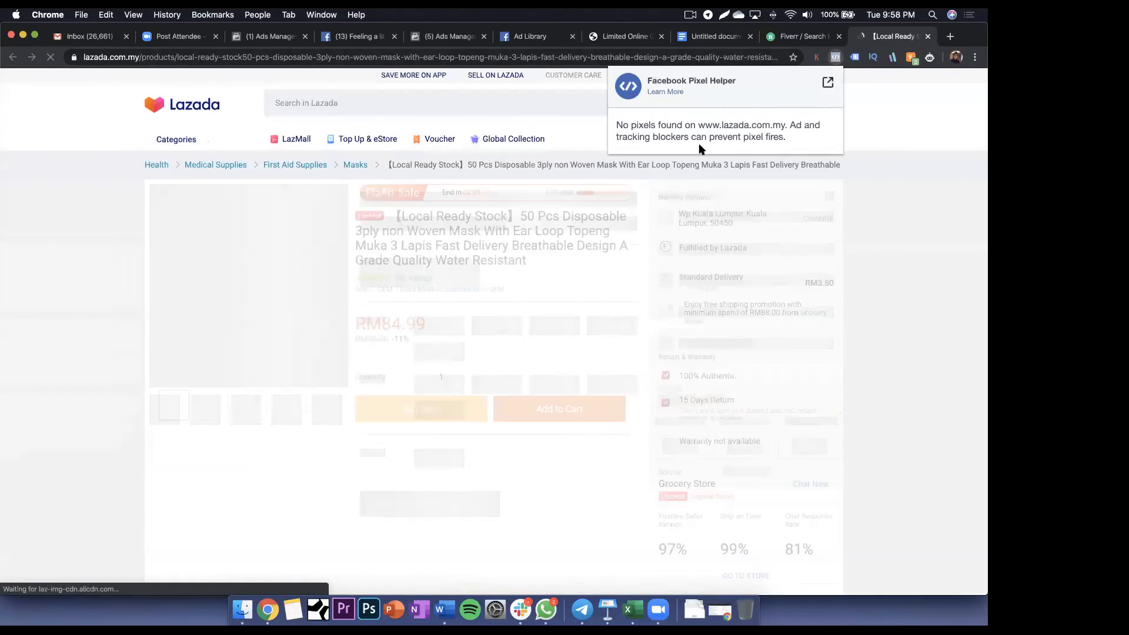
left_click(854, 77)
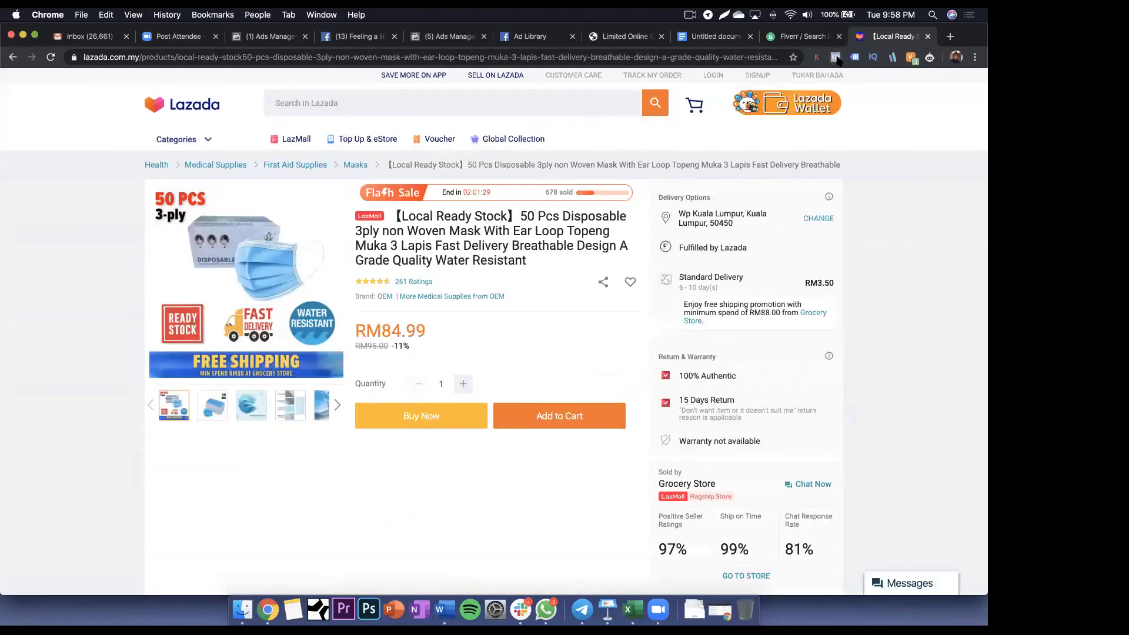
left_click(864, 86)
key("super+r")
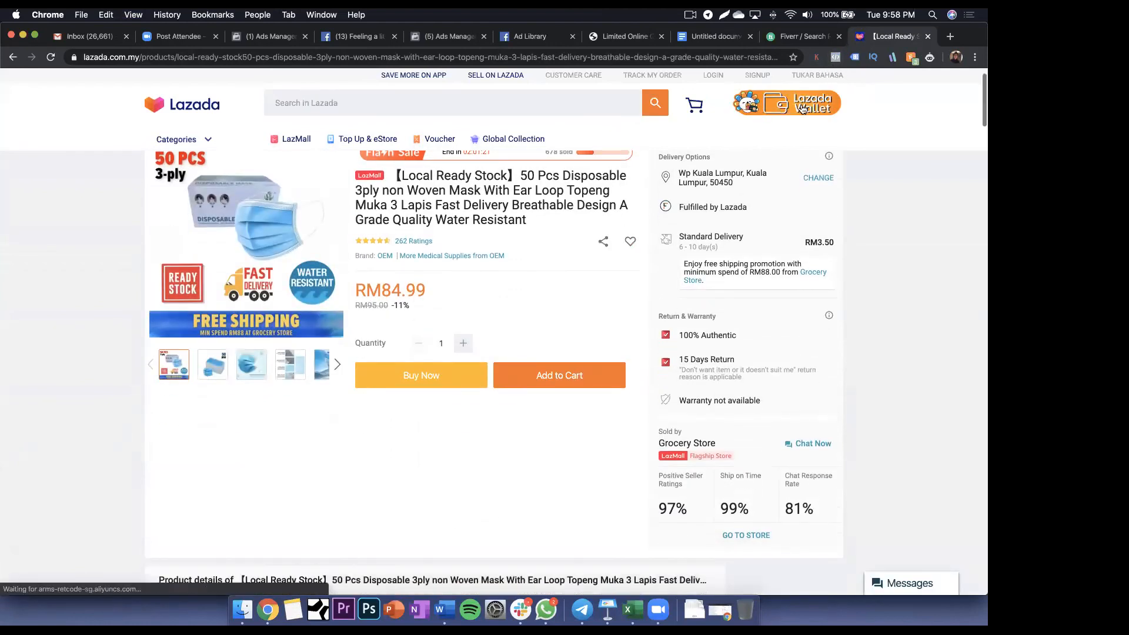
left_click(835, 57)
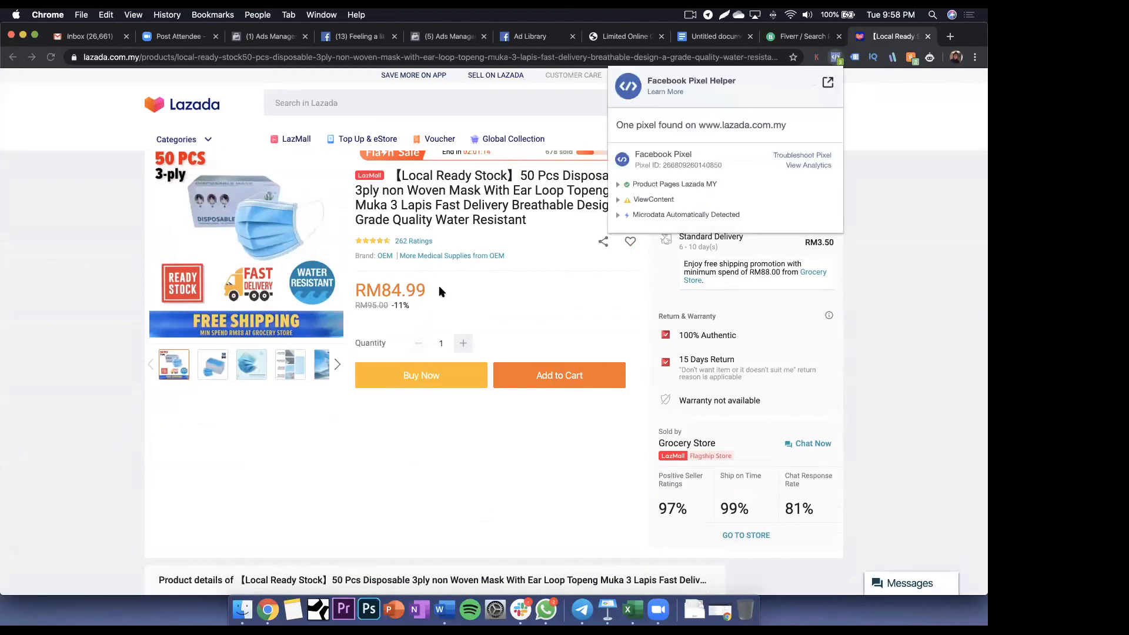
left_click(529, 301)
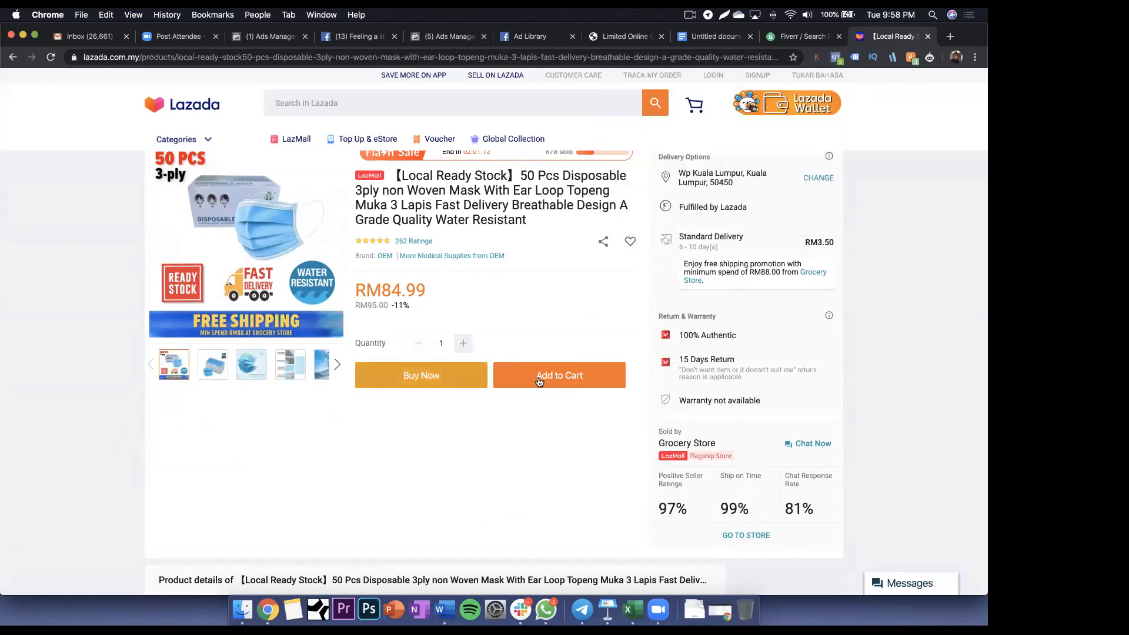
Add the mask to the cart, log in, and view the AddToCart pixel events
left_click(528, 383)
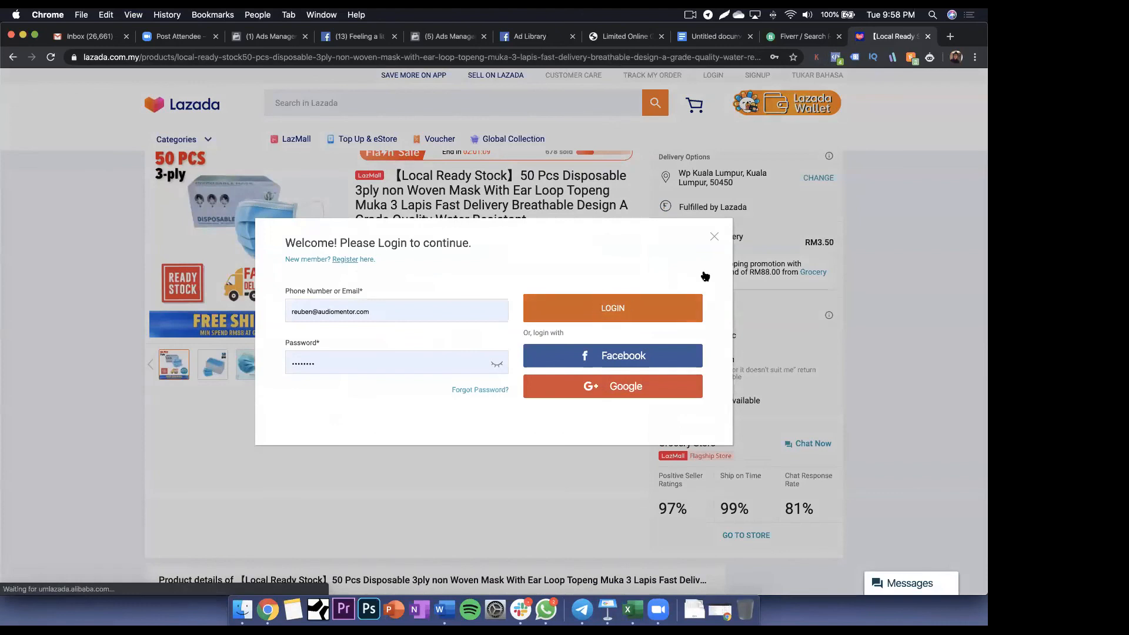
left_click(598, 308)
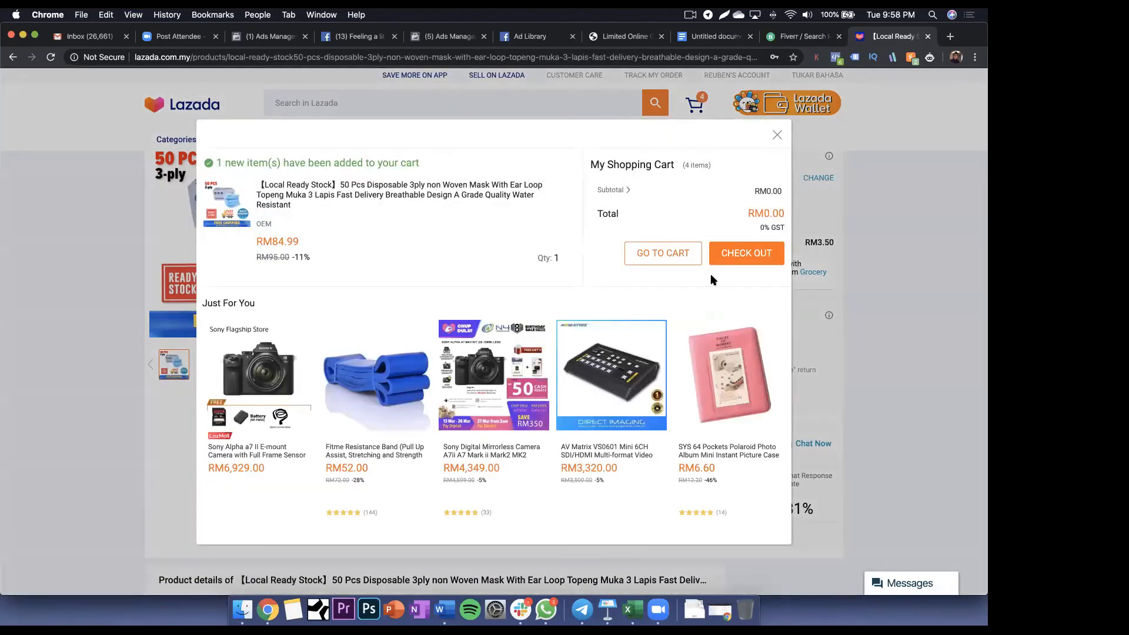
left_click(835, 57)
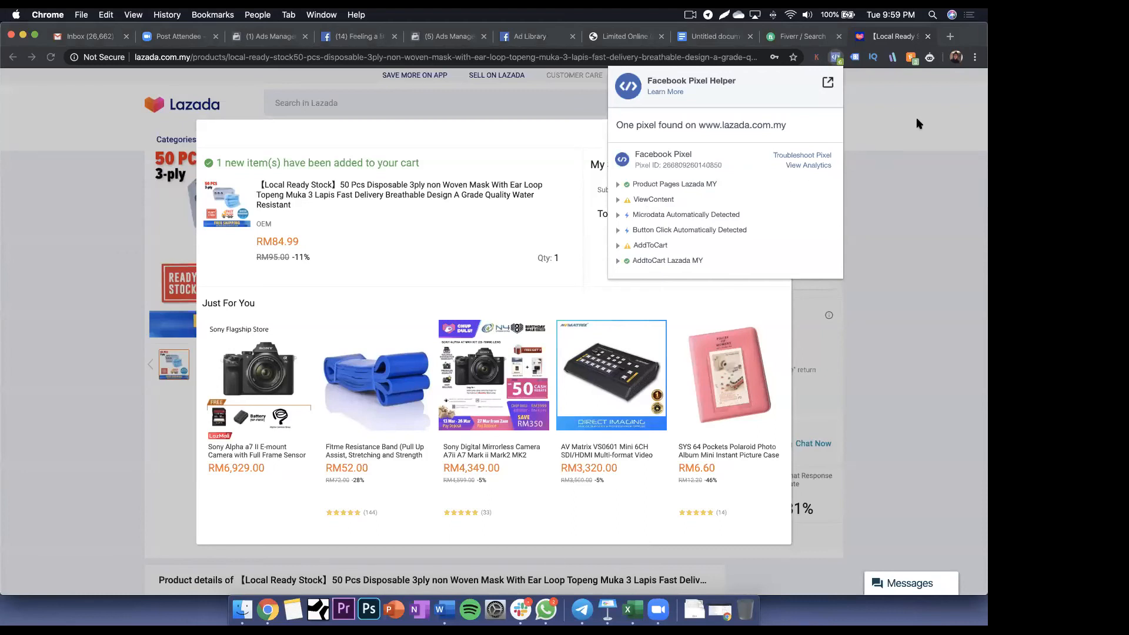
Copy the 'Facebook Pixel Helper' title text to the clipboard
left_click_drag(758, 84, 646, 86)
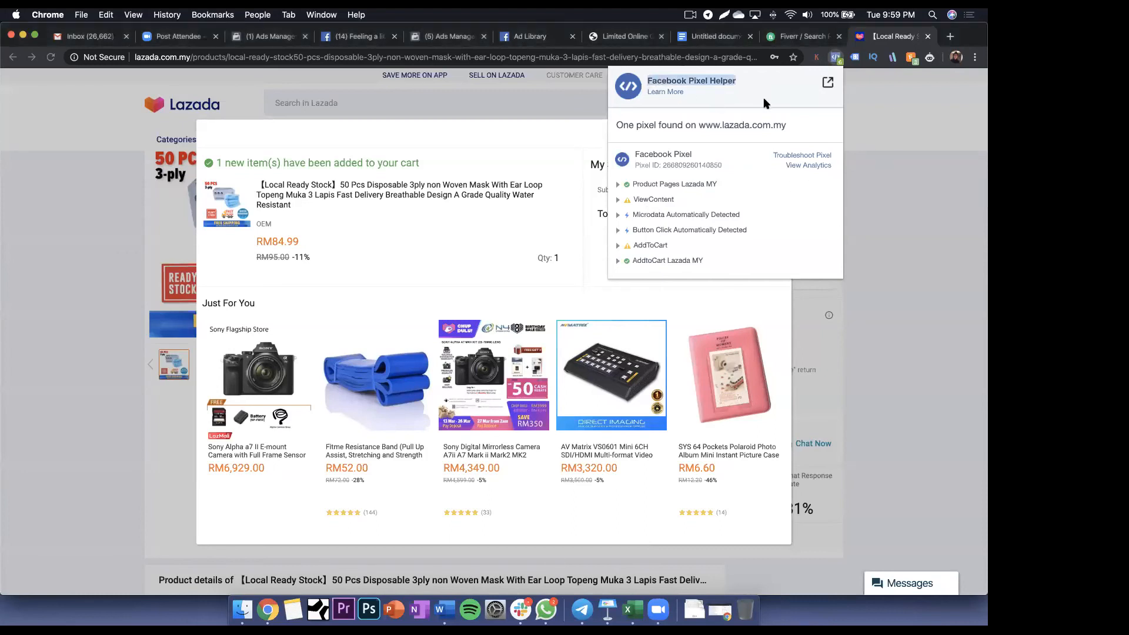
key("super+c")
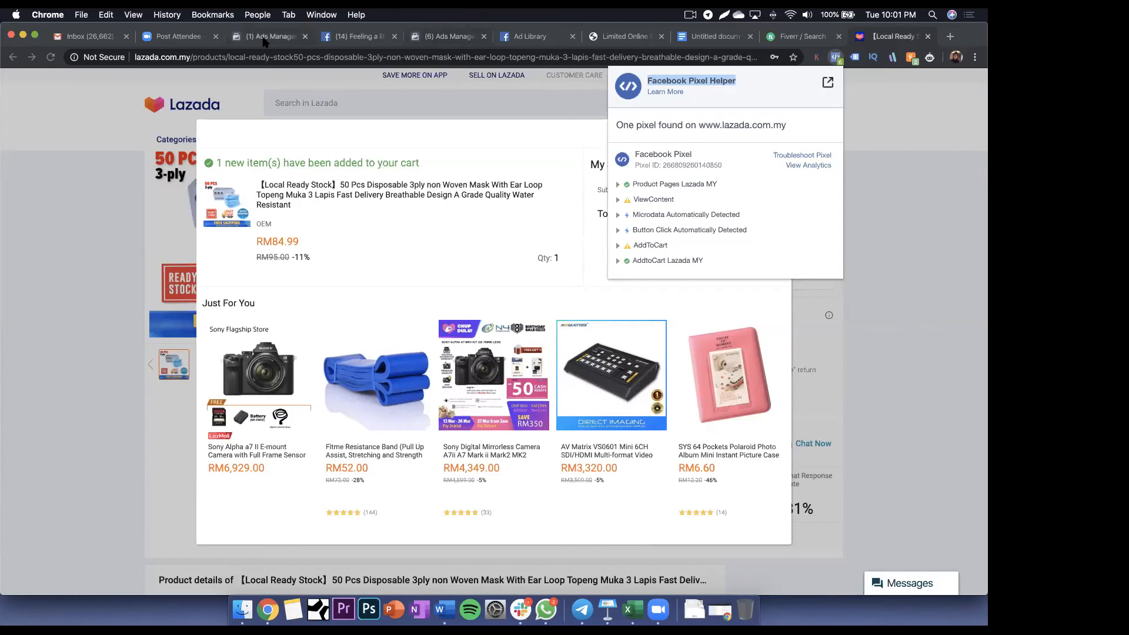
Go from the Ads Manager draft to Events Manager, discarding the unsaved ad set changes
left_click(270, 37)
scroll(190, 222, "up", 4)
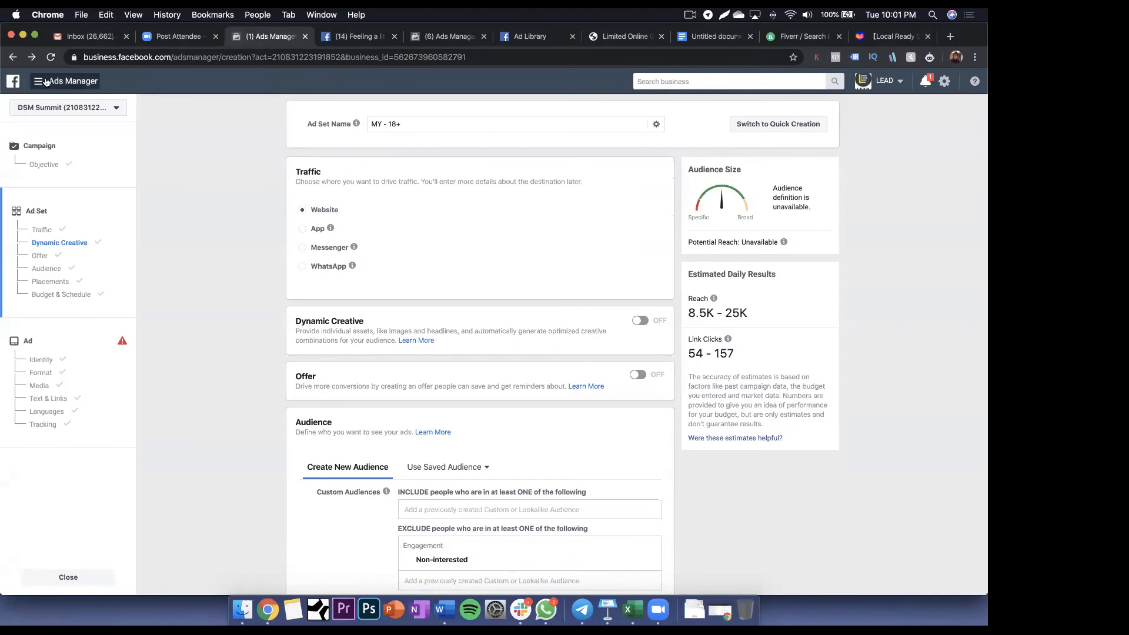
left_click(46, 85)
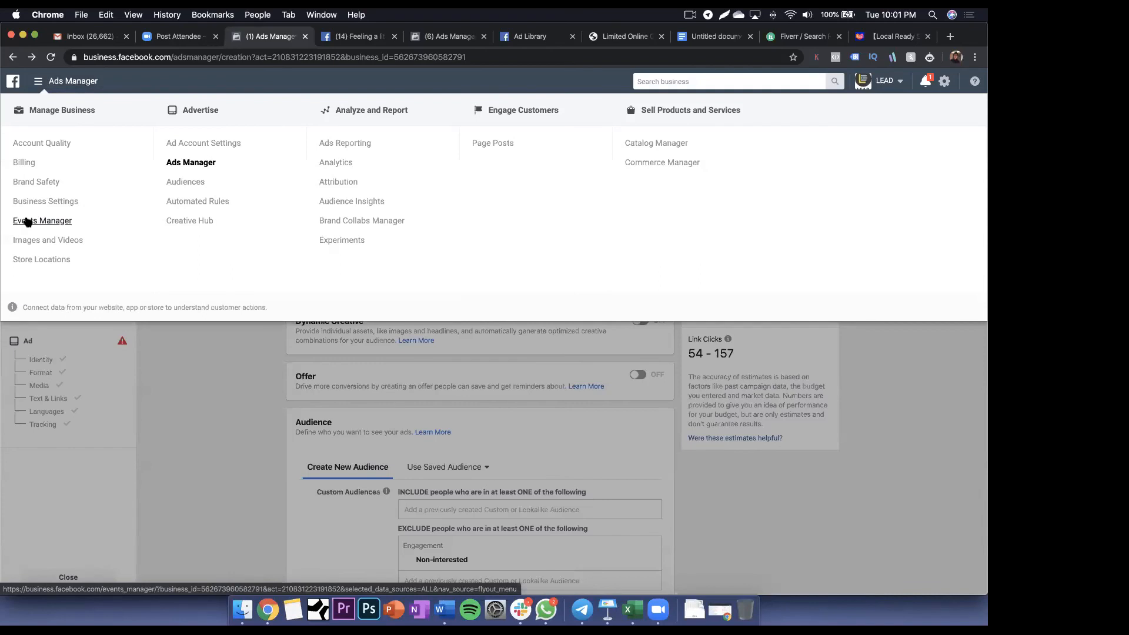
scroll(27, 219, "up", 5)
scroll(47, 235, "up", 3)
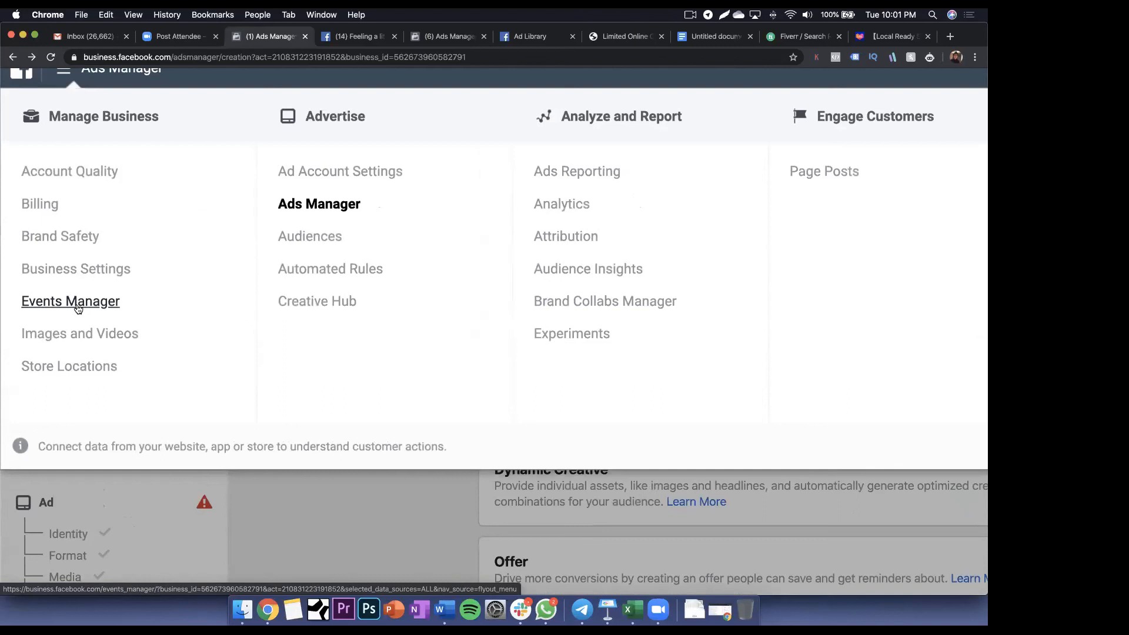
key("super+minus")
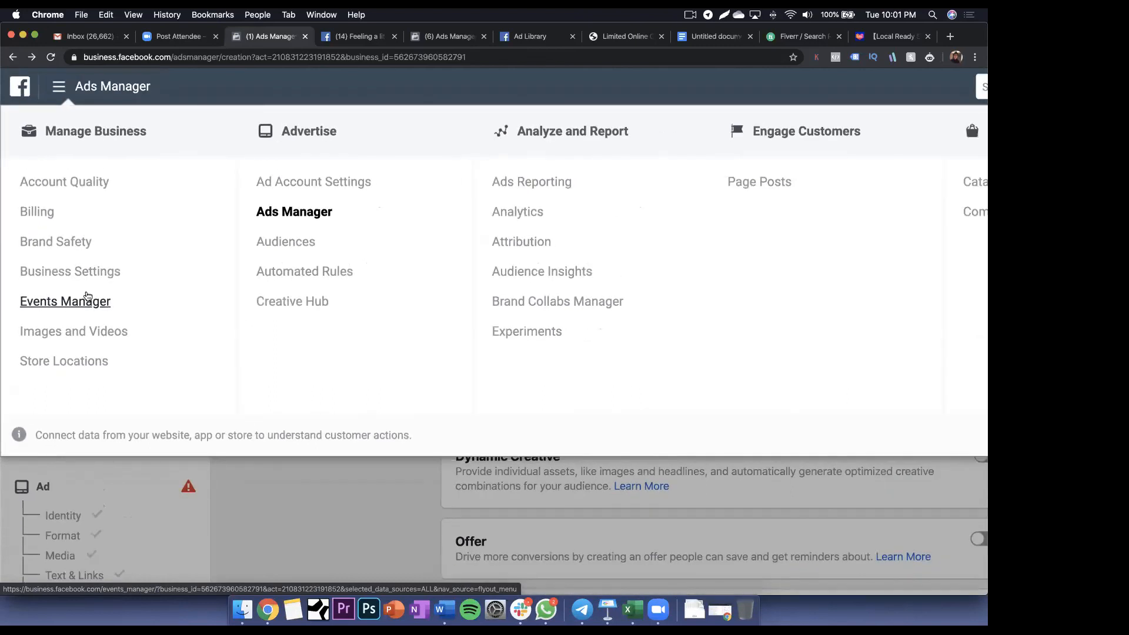
left_click(80, 297)
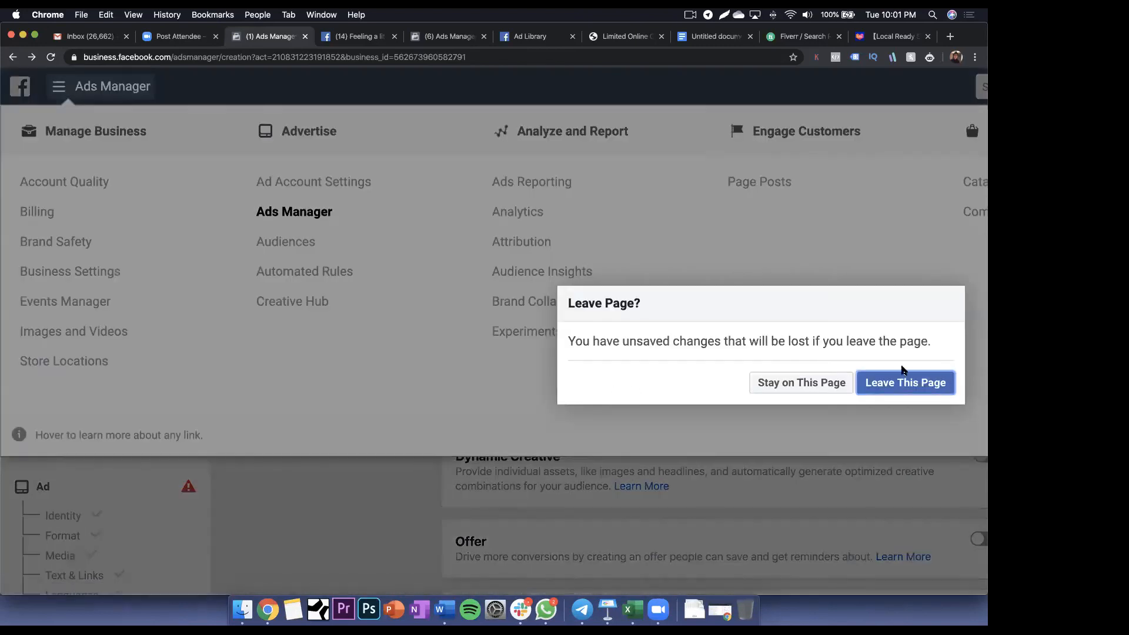
left_click(898, 384)
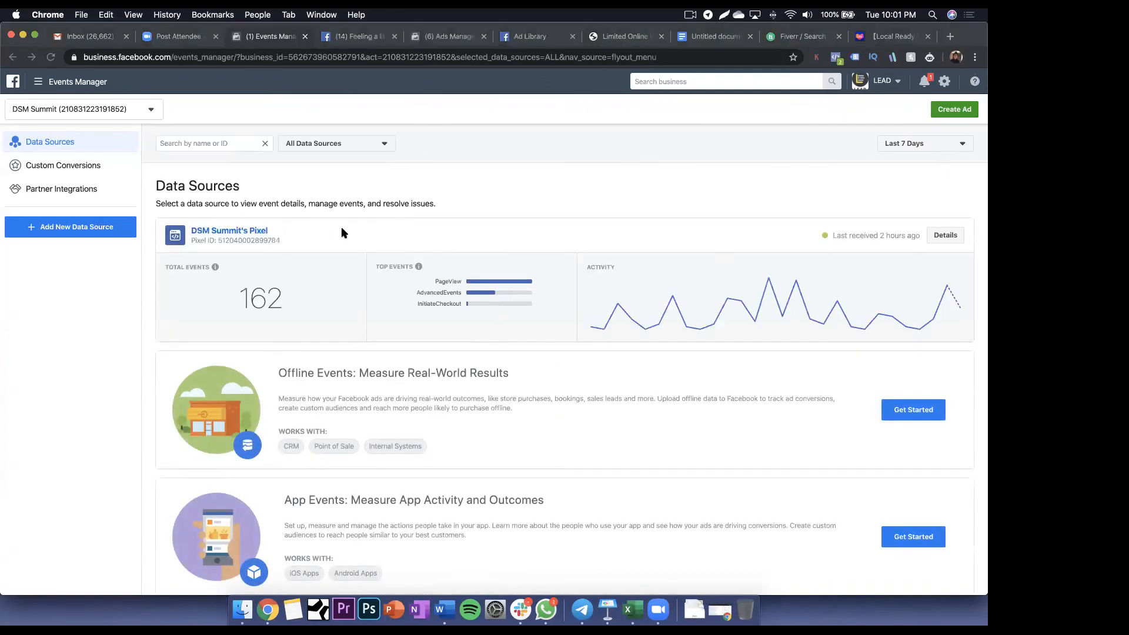
scroll(211, 236, "up", 5)
scroll(231, 235, "up", 1)
left_click_drag(368, 224, 257, 231)
left_click(414, 221)
scroll(426, 224, "down", 1)
scroll(426, 228, "down", 5)
scroll(317, 348, "down", 1)
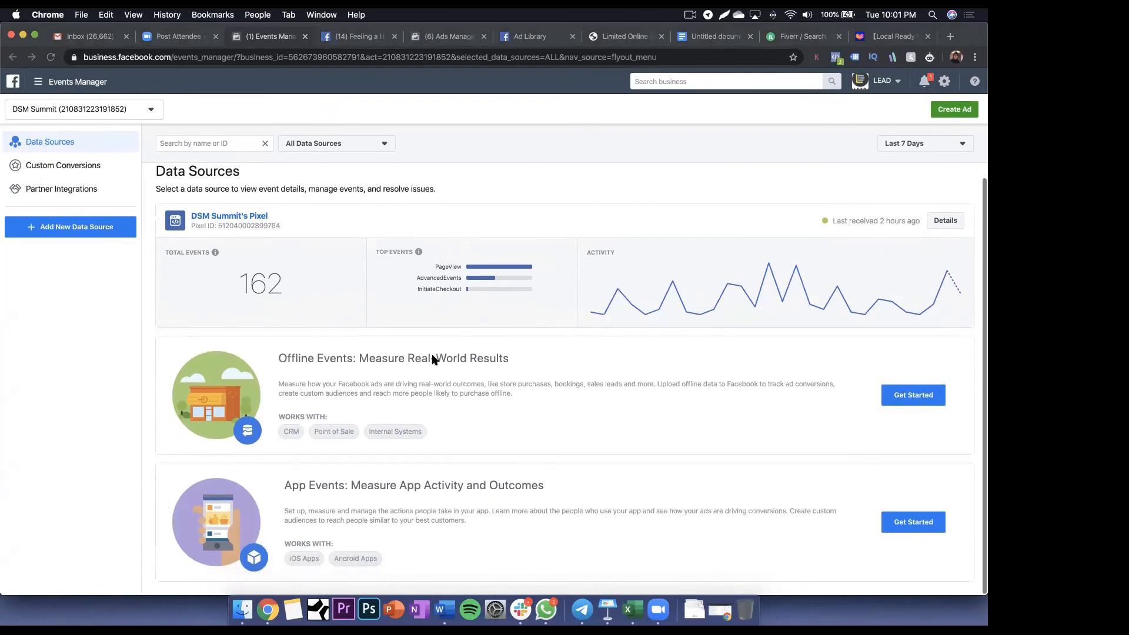
left_click(284, 270)
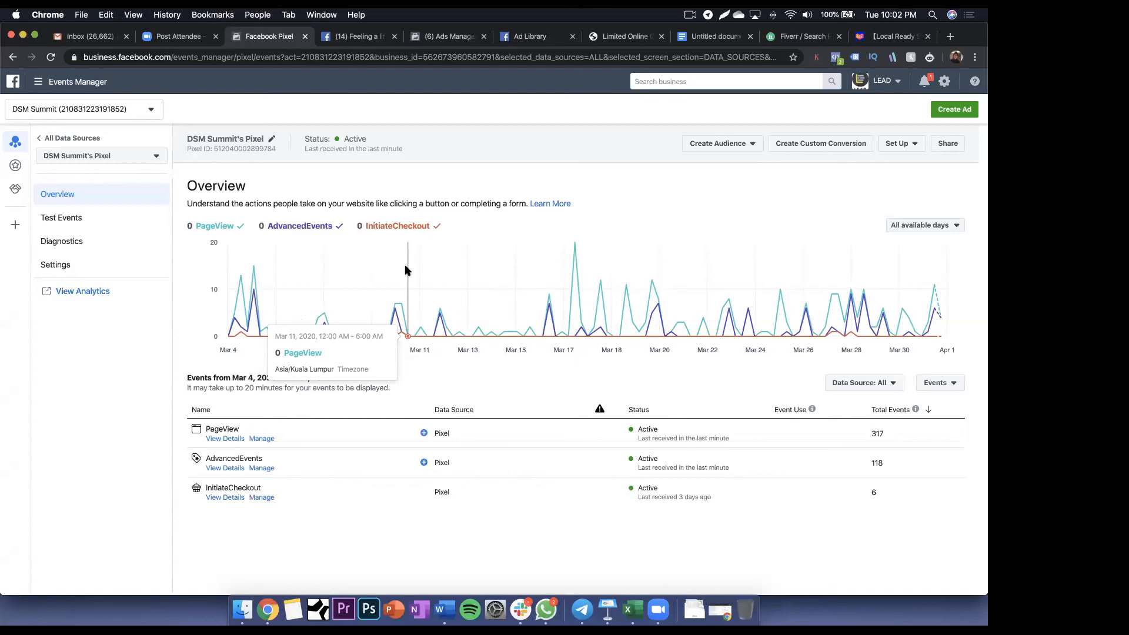
scroll(909, 154, "up", 3)
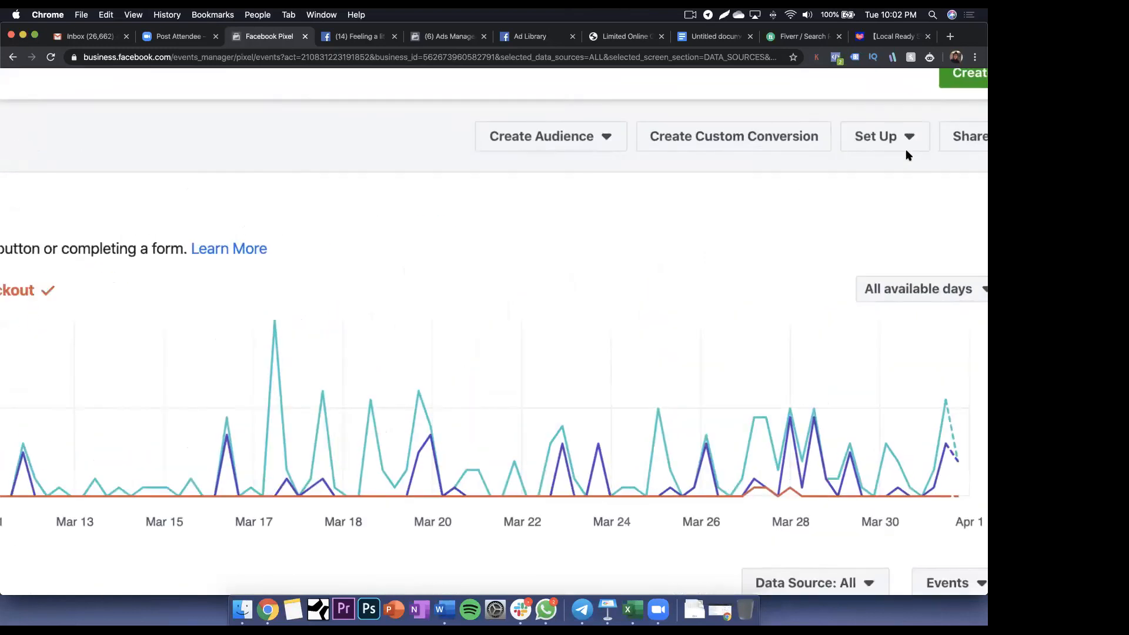
left_click(894, 139)
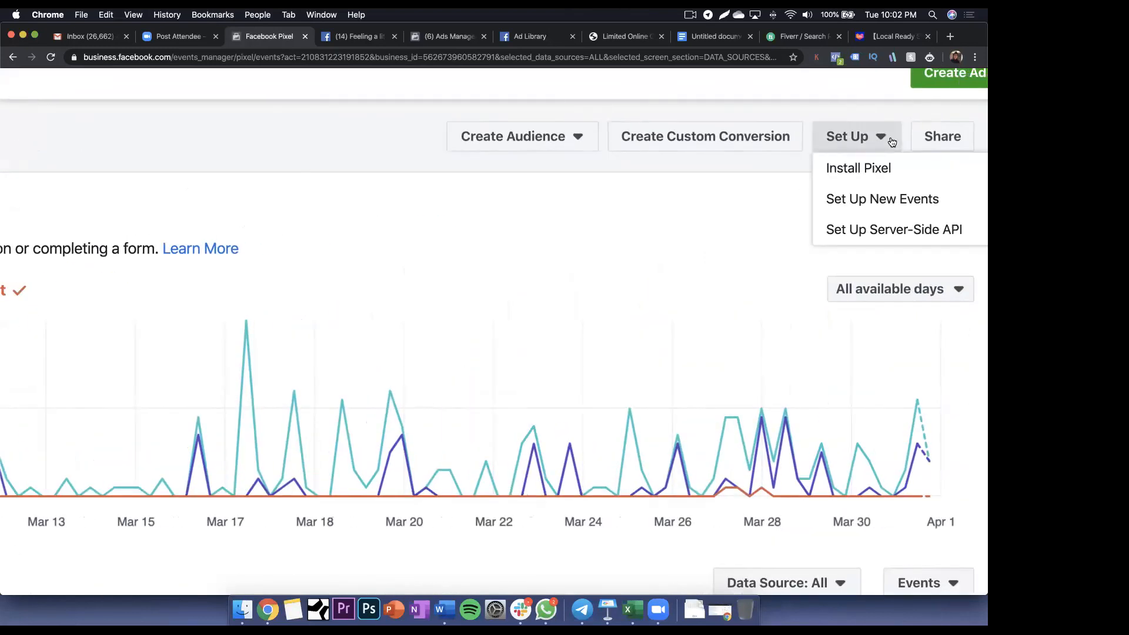
left_click(869, 170)
scroll(243, 289, "down", 2)
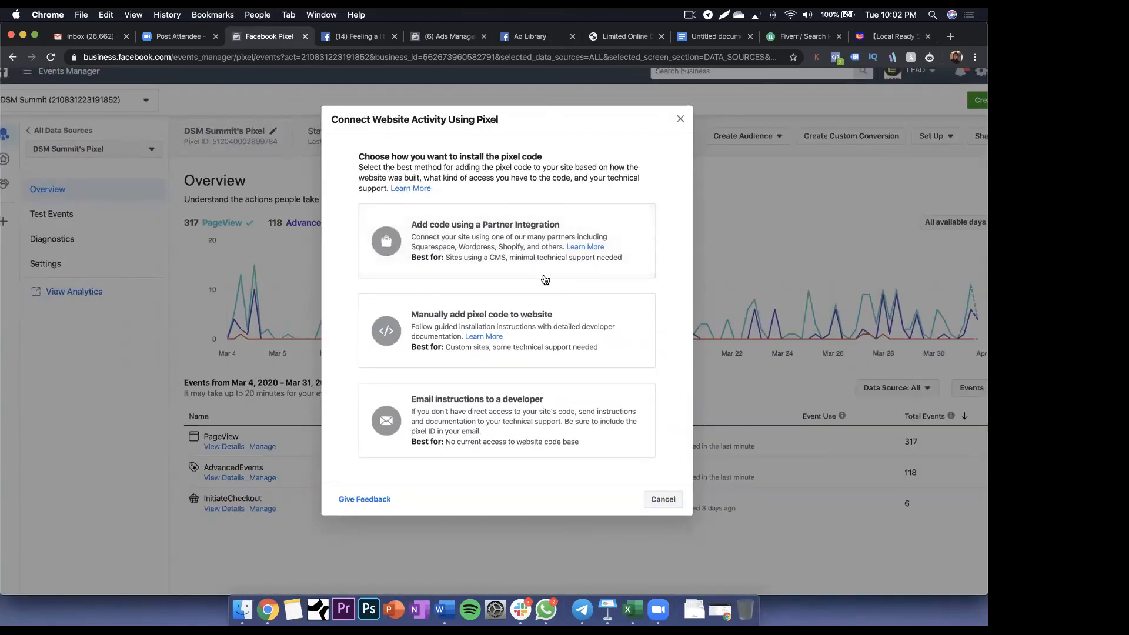
left_click(543, 325)
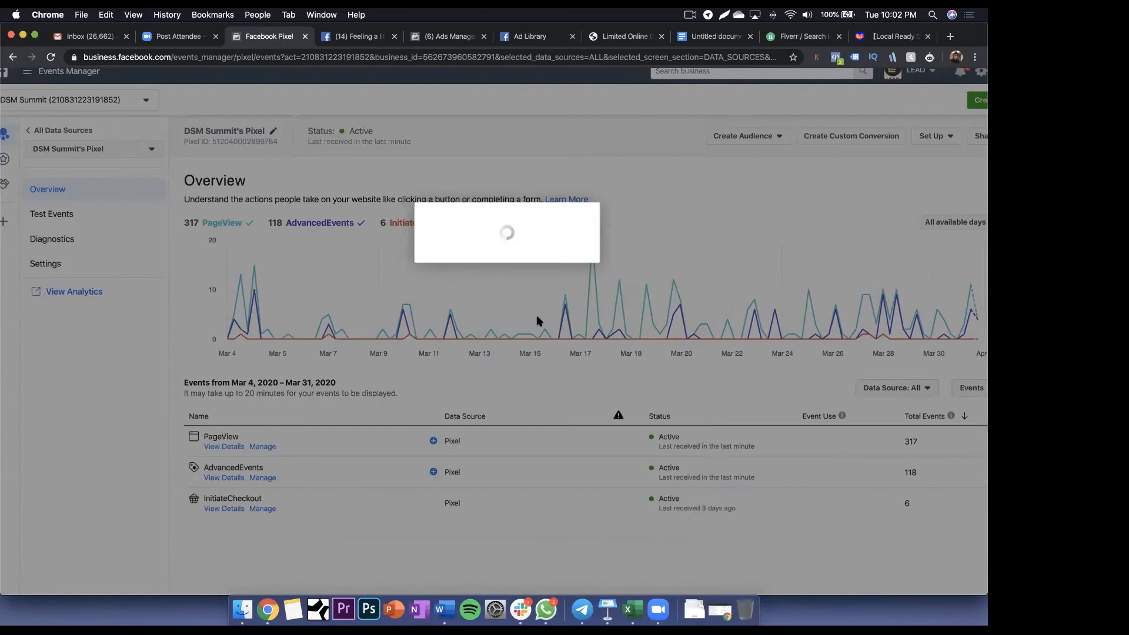
scroll(640, 456, "down", 1)
scroll(639, 457, "up", 3)
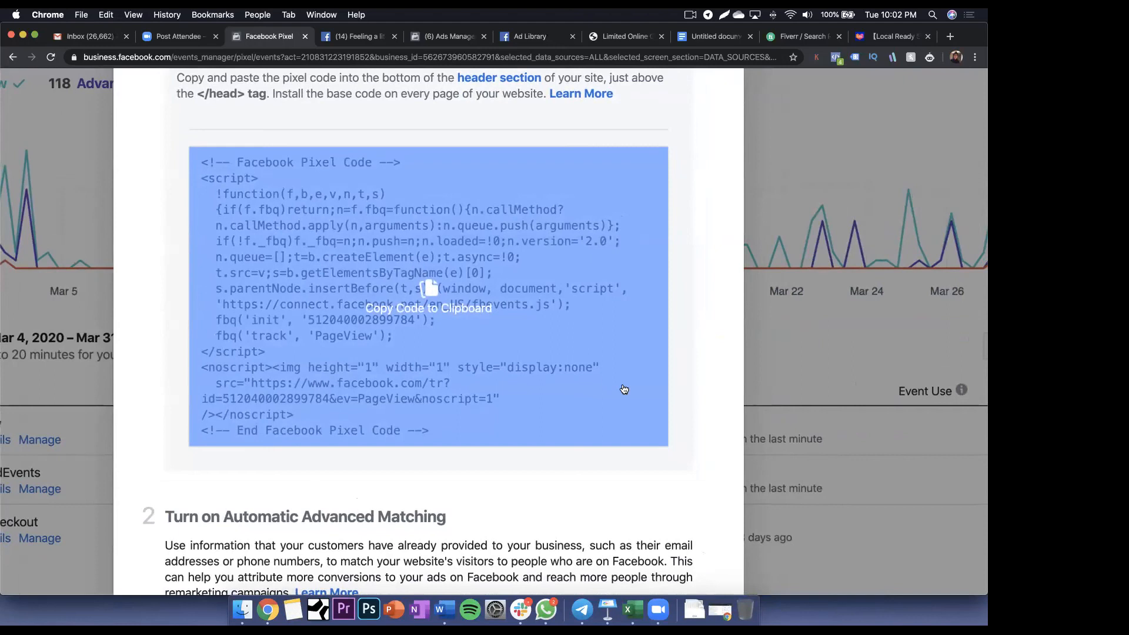
scroll(623, 389, "up", 1)
scroll(624, 389, "down", 5)
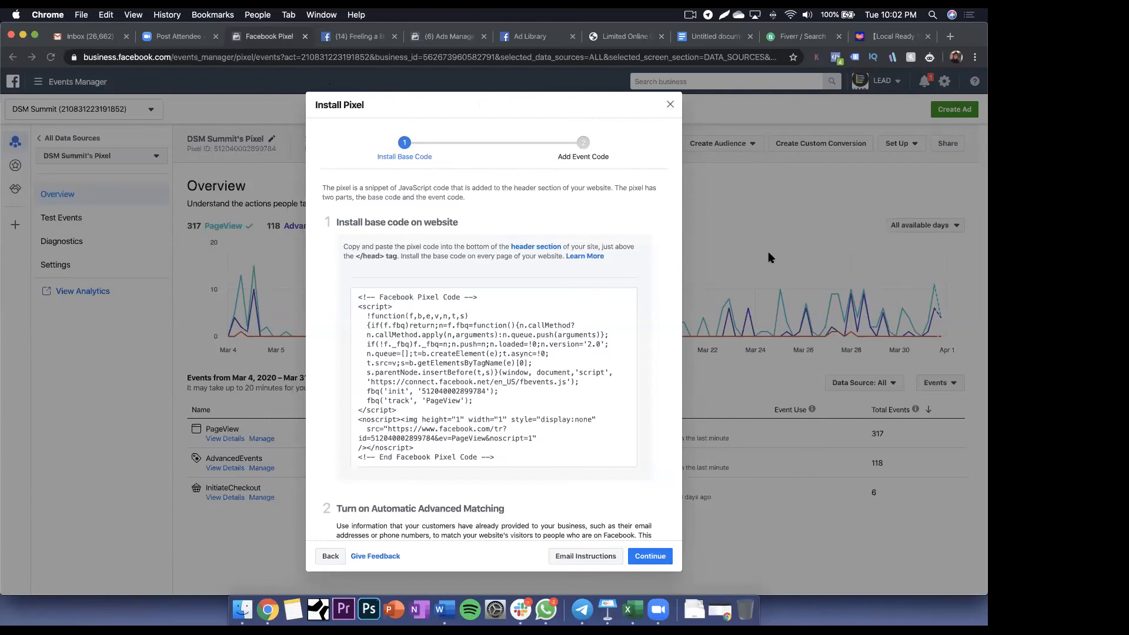
left_click(670, 106)
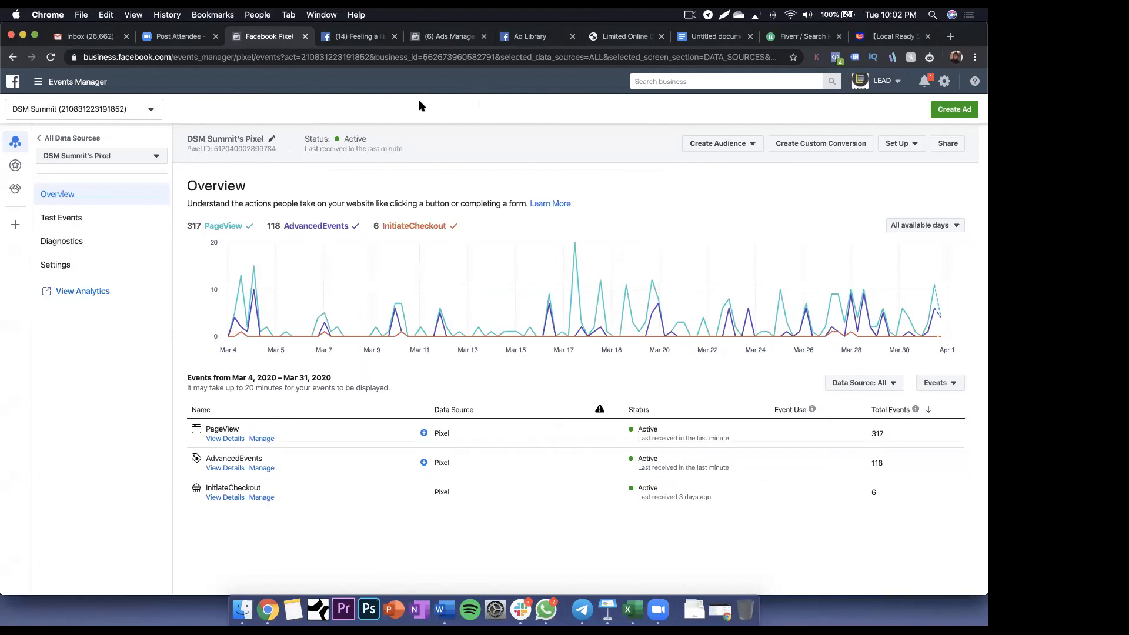
Return to Ads Manager and scroll through the Campaigns table
left_click(39, 81)
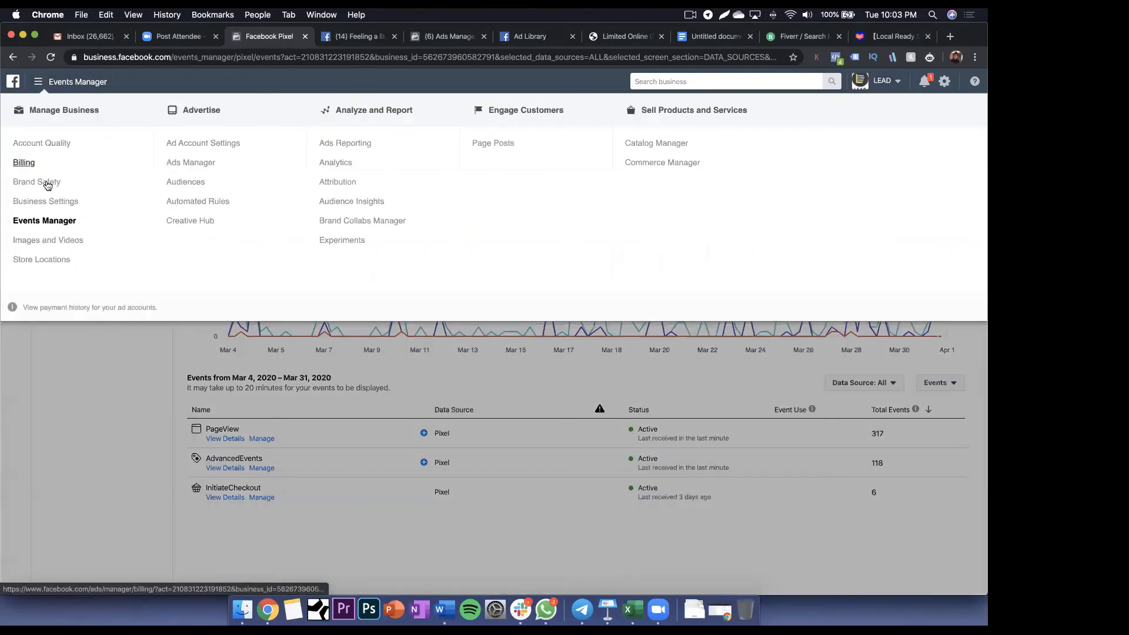
left_click(193, 168)
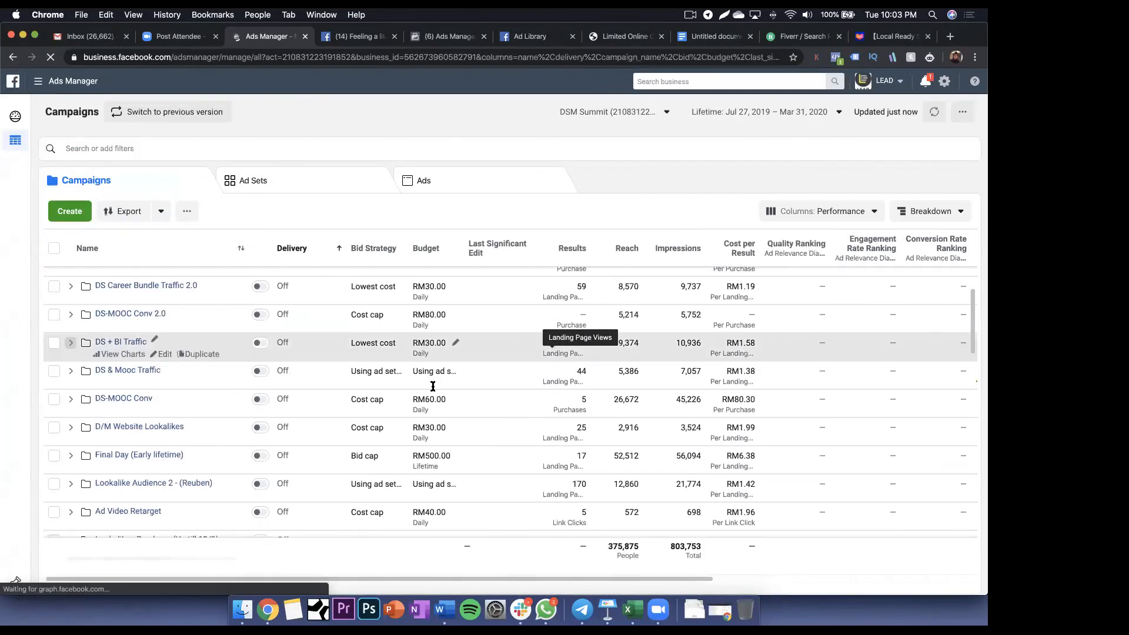
scroll(98, 413, "up", 2)
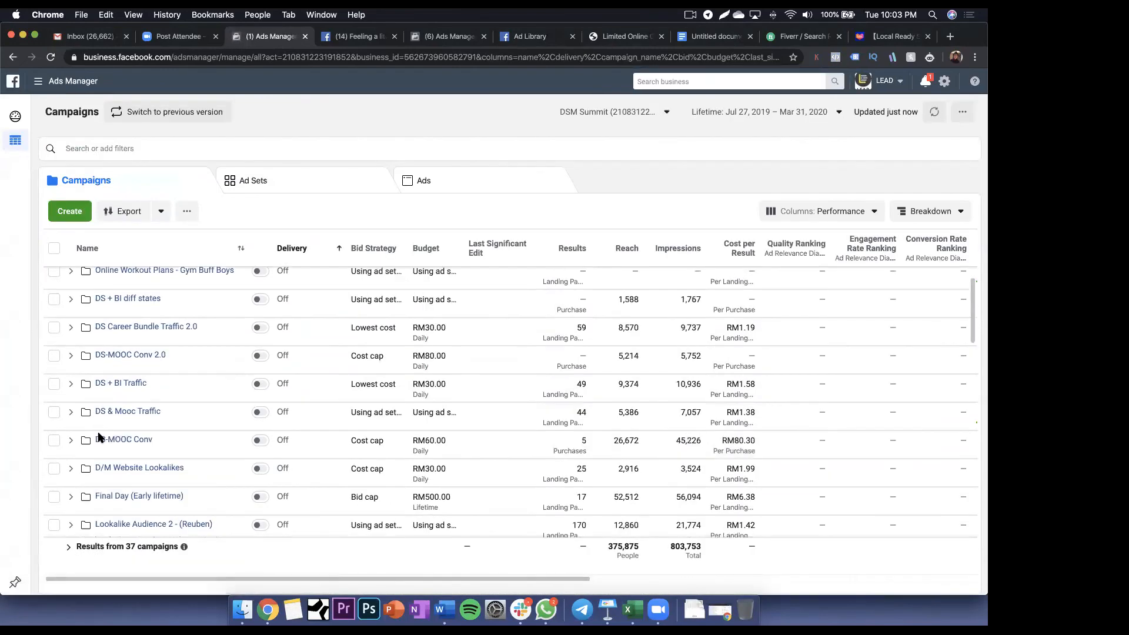
scroll(123, 455, "down", 1)
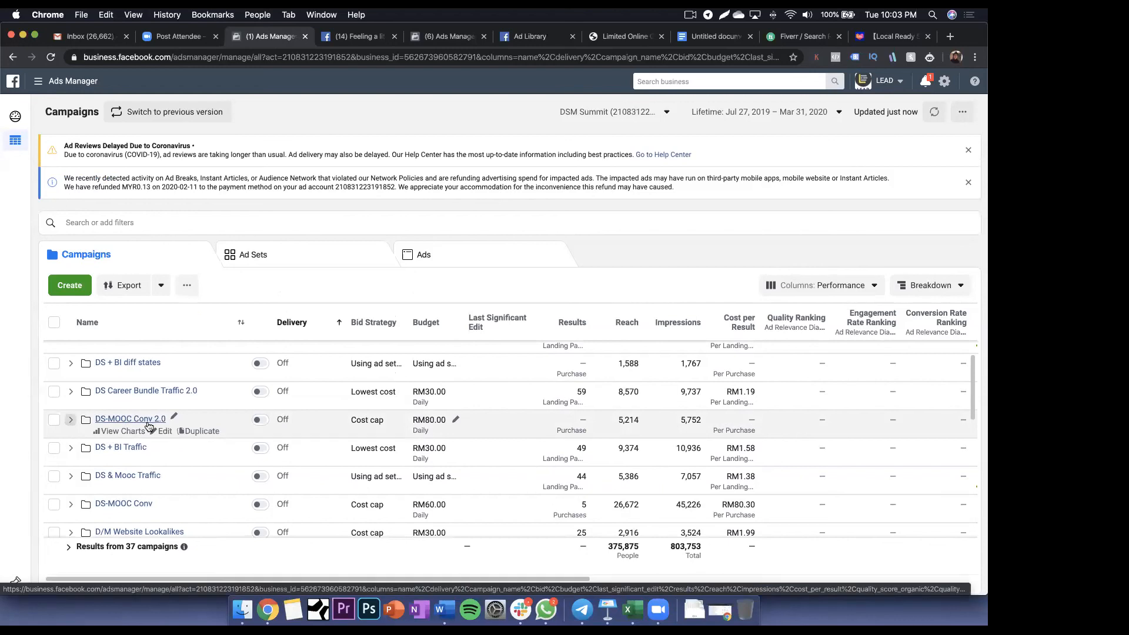
scroll(339, 464, "down", 2)
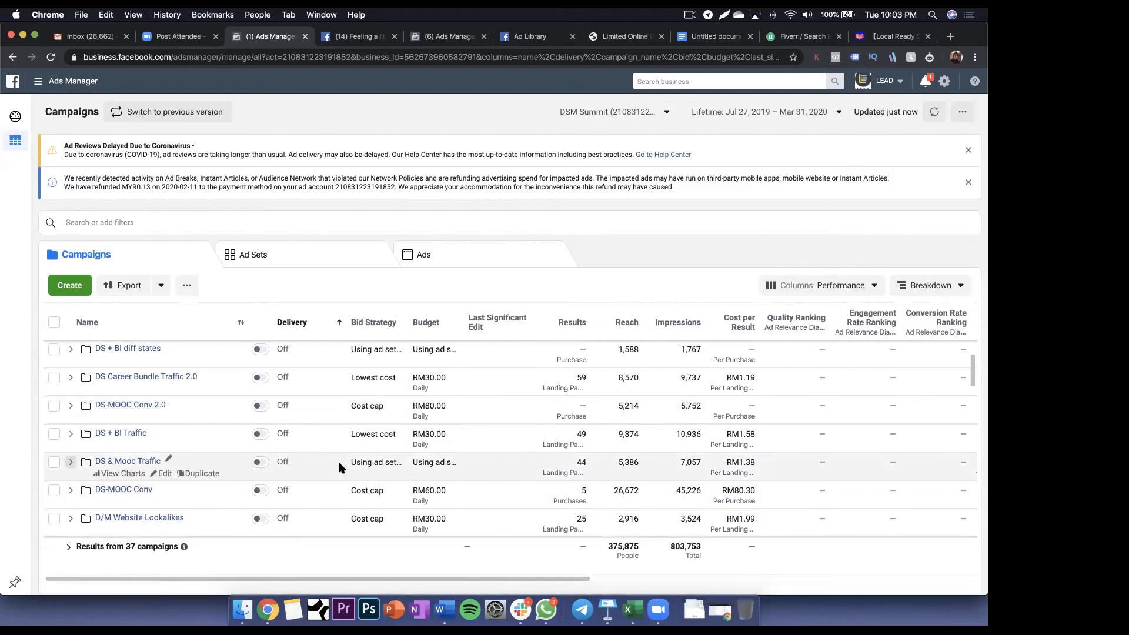
scroll(339, 461, "down", 1)
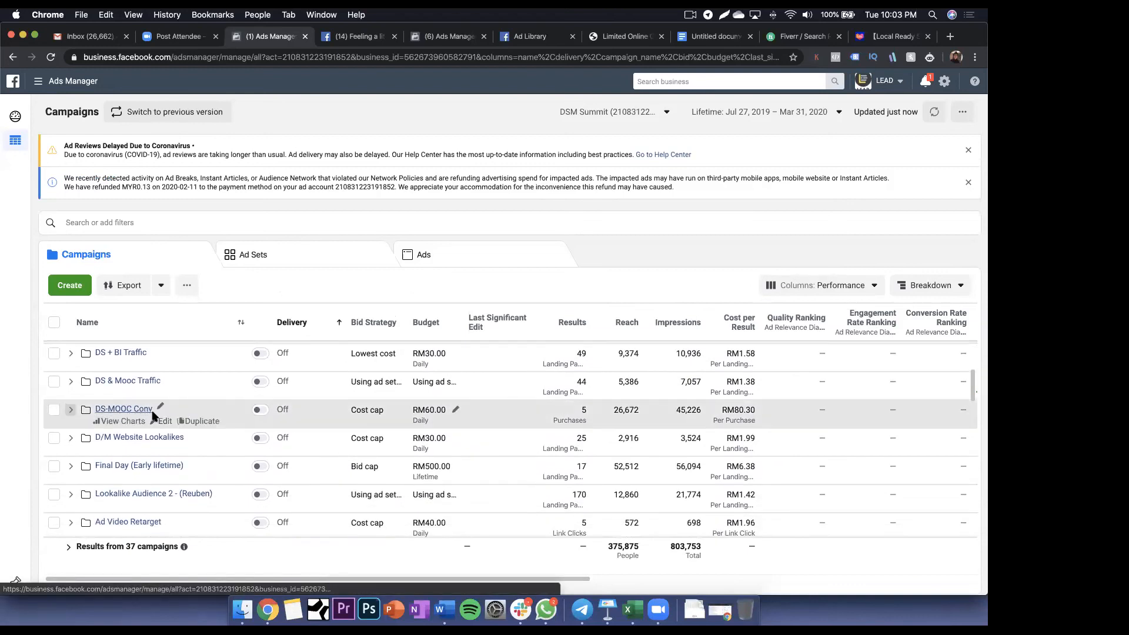
Highlight DS-MOOC Conv's RM80.30 cost per result, then bring up Keynote slide 40
mouse_move(583, 410)
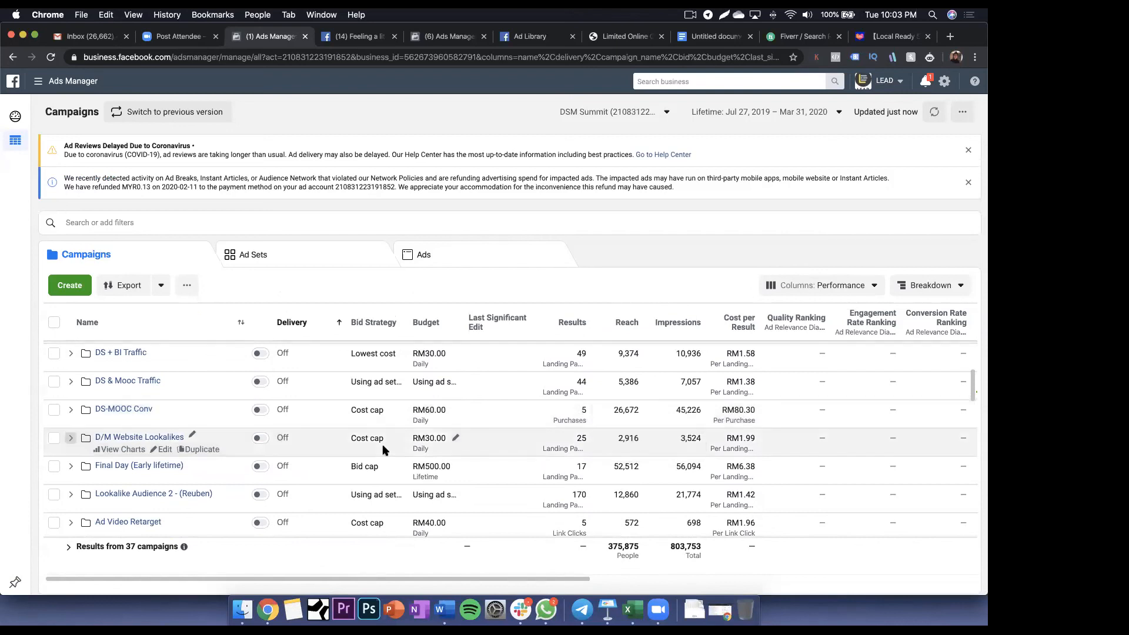
left_click_drag(724, 410, 759, 411)
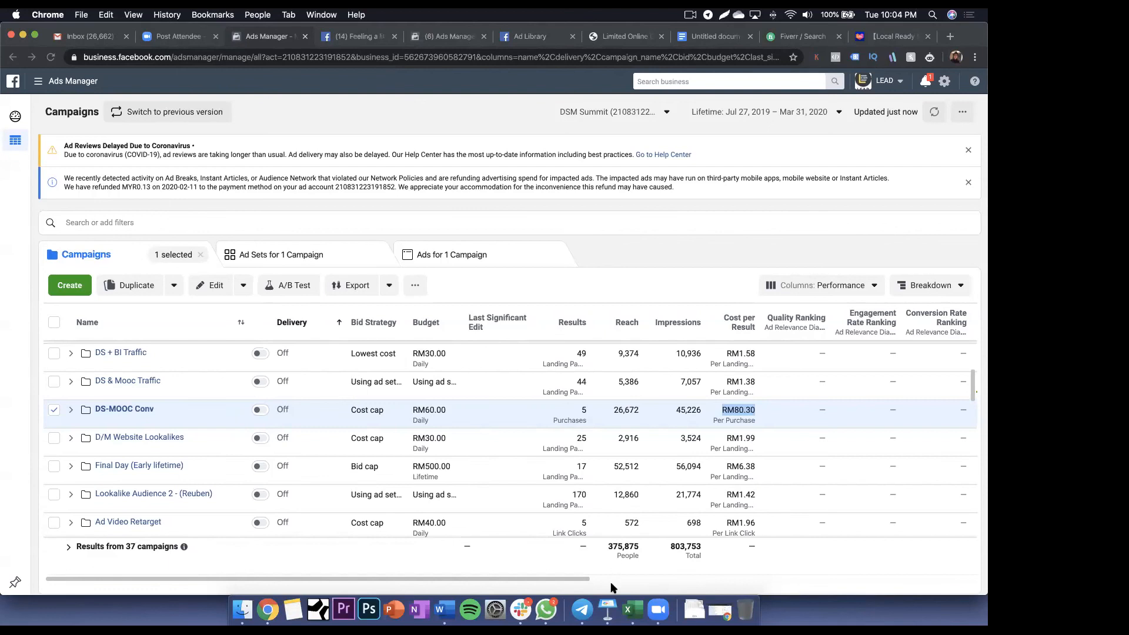
left_click(608, 609)
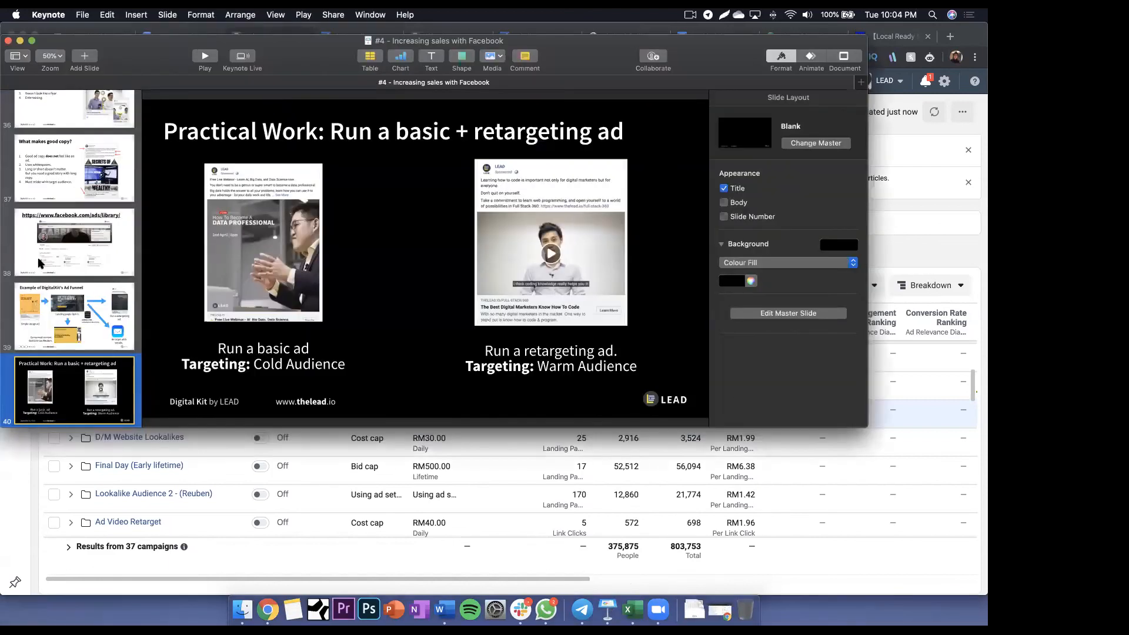
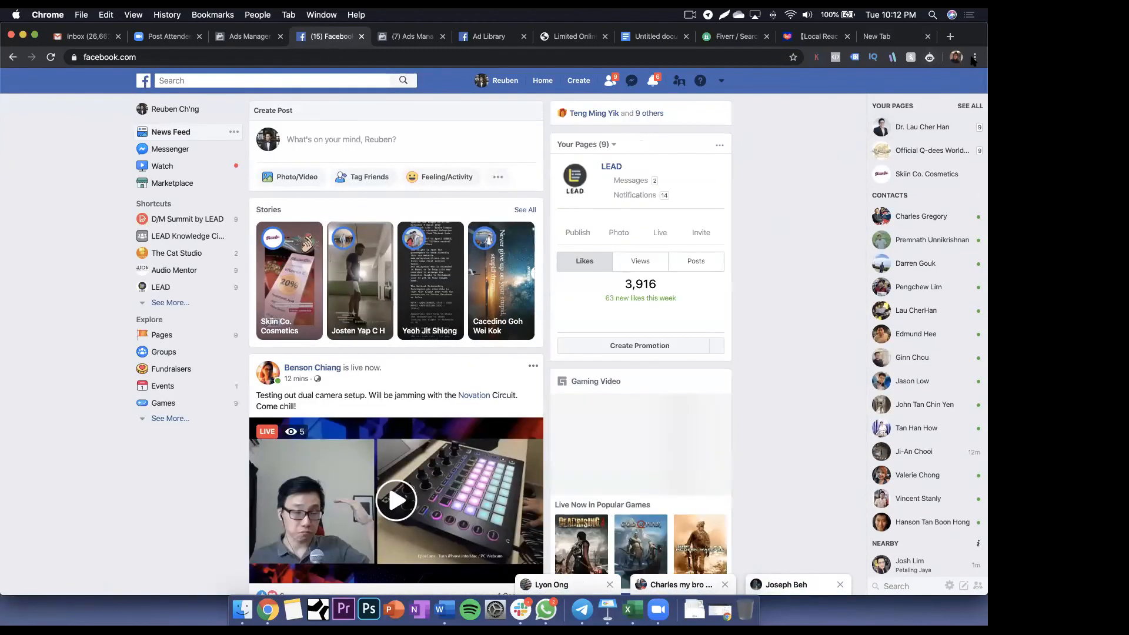
Open Chrome's Extensions page through More Tools, after a brief detour into Settings
left_click(975, 57)
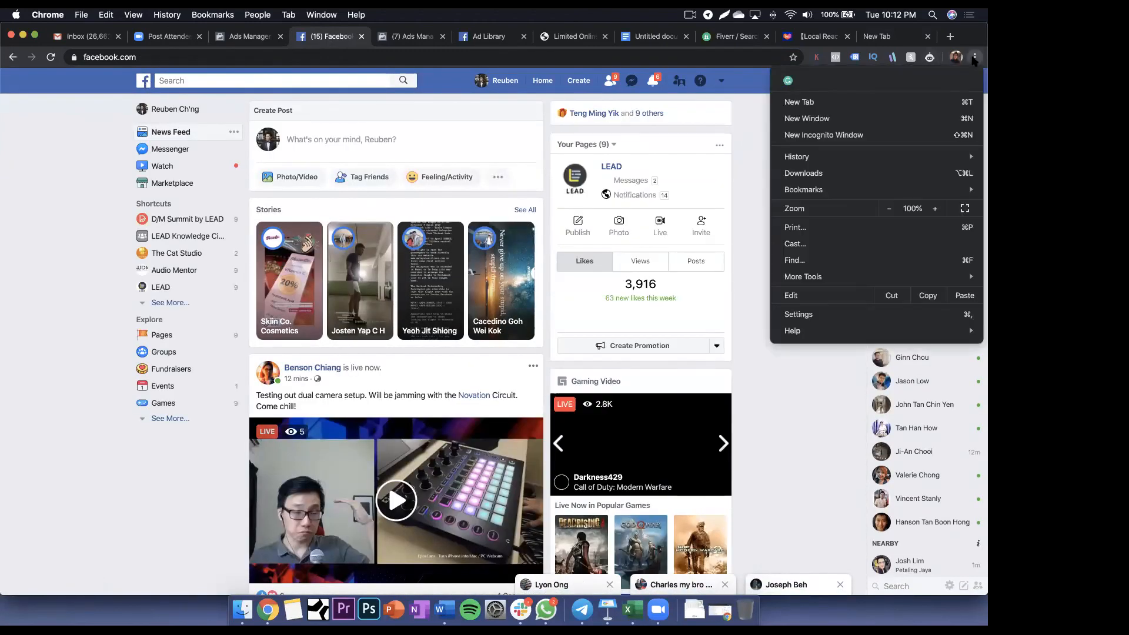
left_click(797, 319)
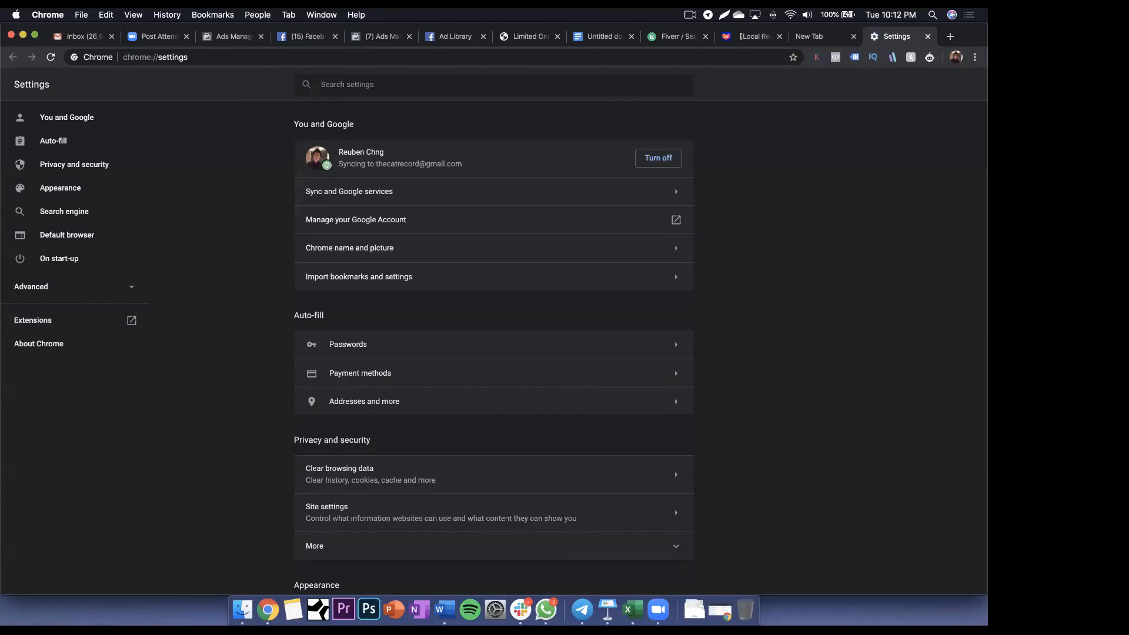
key("super+w")
left_click(975, 57)
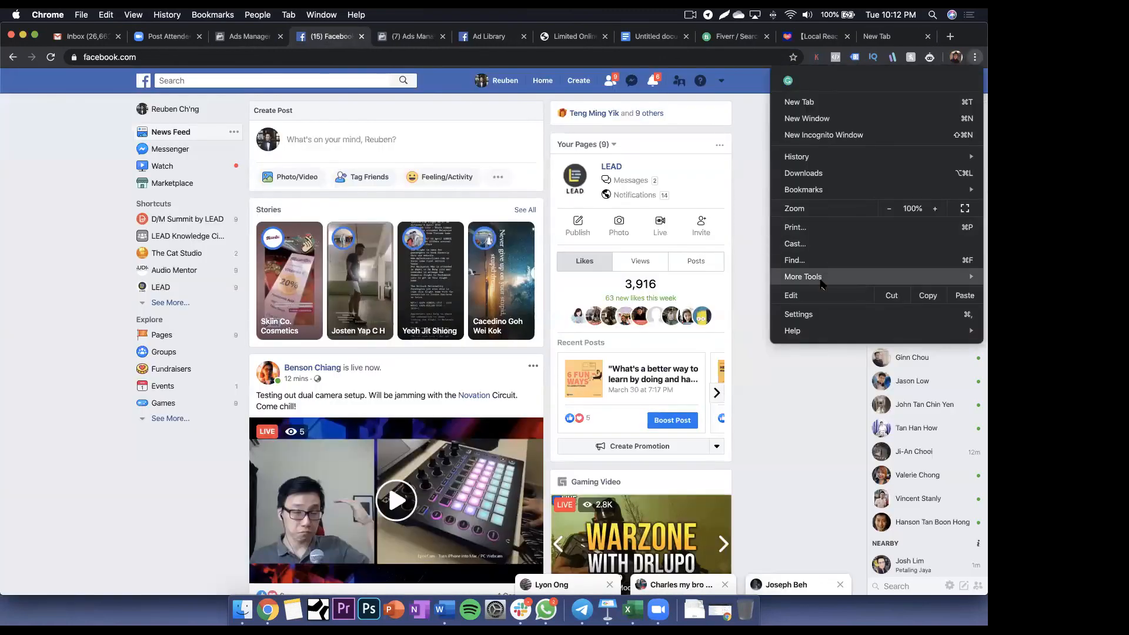
mouse_move(823, 284)
left_click(644, 329)
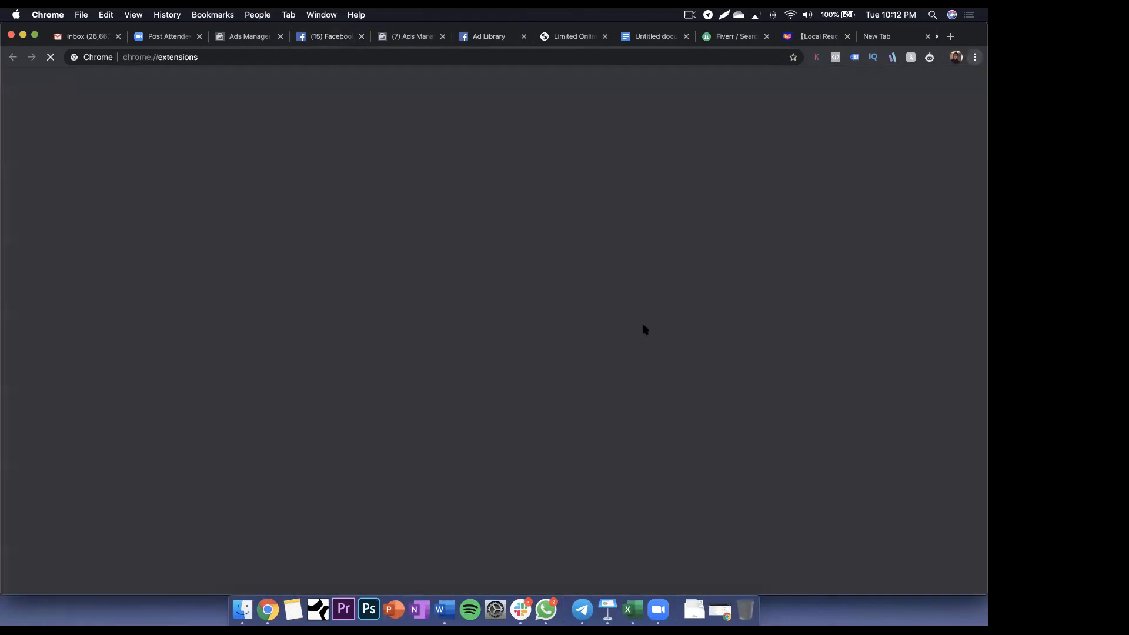
Turn on the Video DownloadHelper extension
scroll(522, 332, "up", 5)
scroll(497, 321, "down", 2)
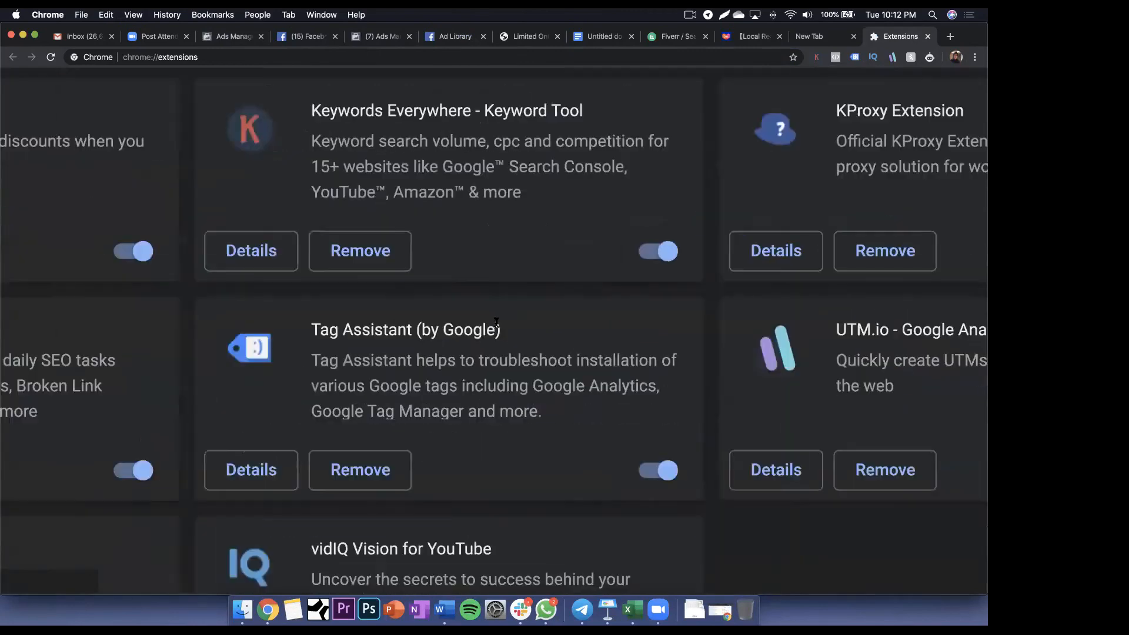
scroll(497, 322, "down", 3)
scroll(130, 494, "up", 5)
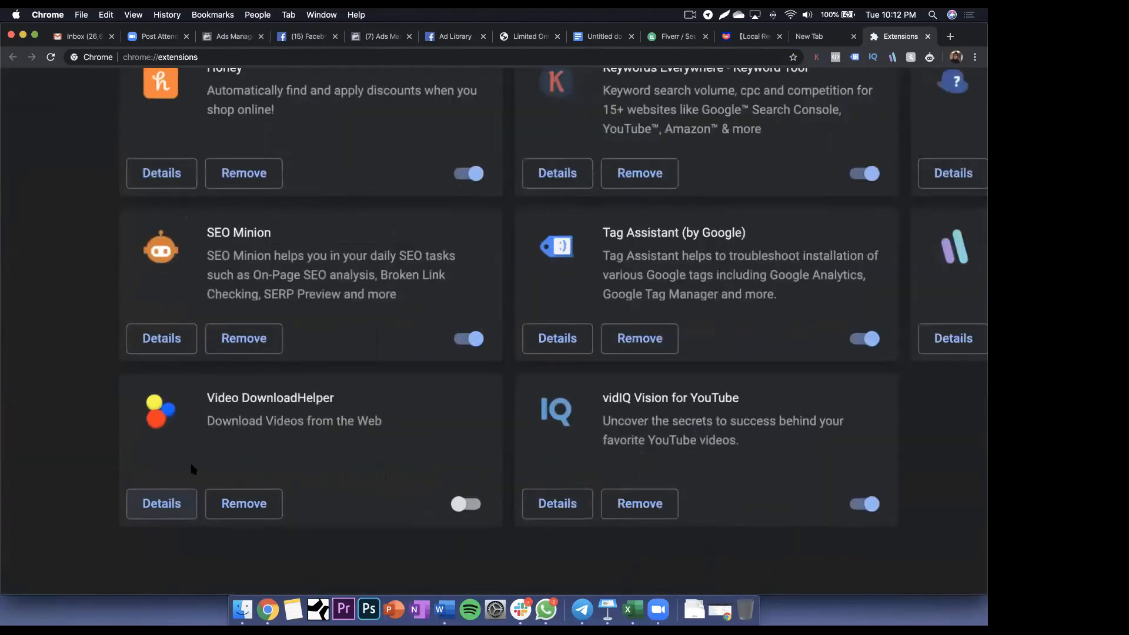
left_click(512, 511)
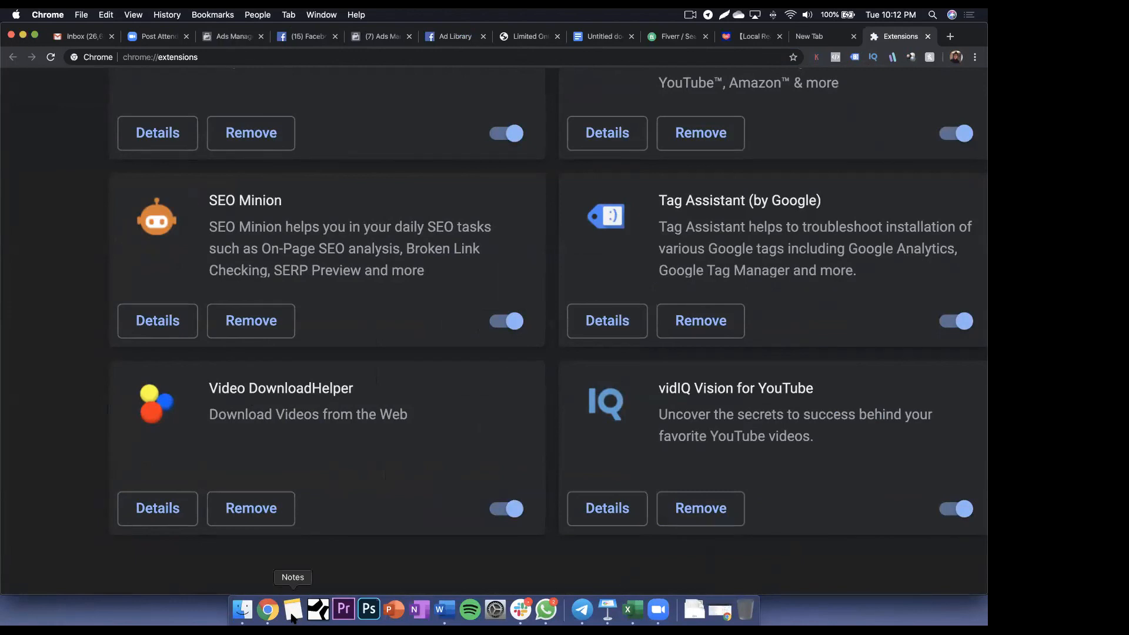
scroll(327, 412, "down", 1)
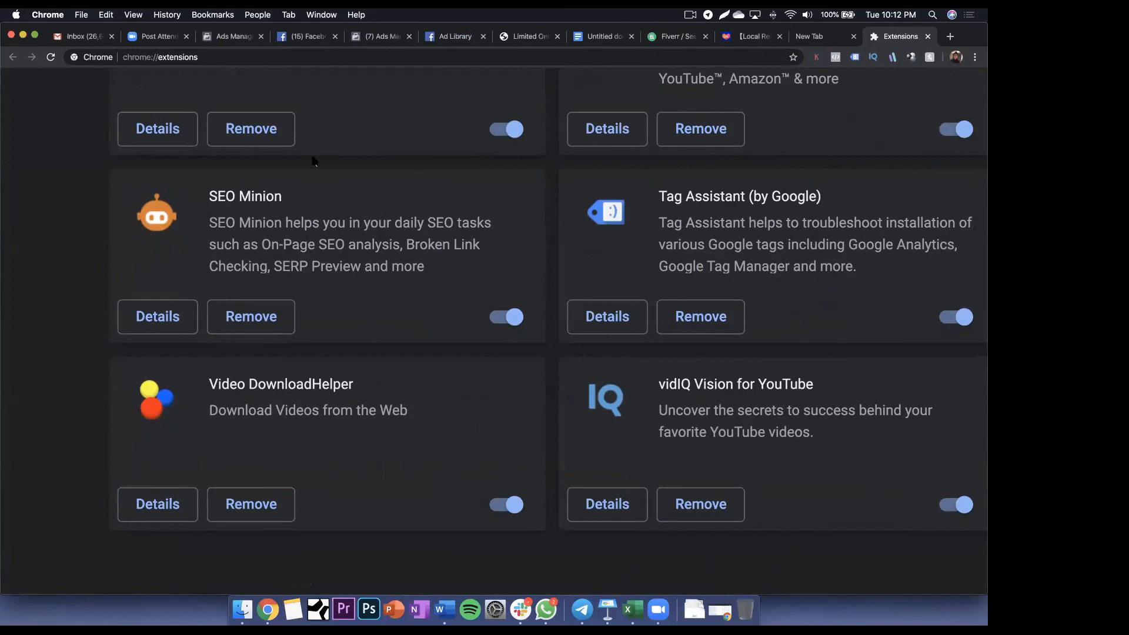
Return to the Facebook tab and scroll down the news feed
left_click(306, 37)
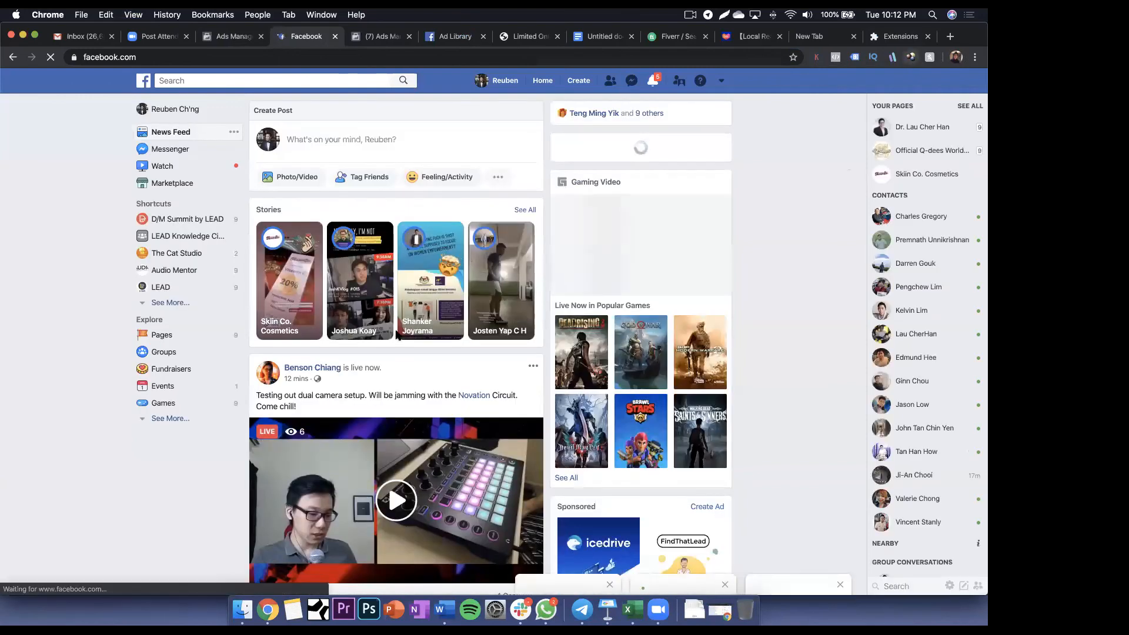
scroll(410, 360, "down", 3)
scroll(410, 360, "down", 8)
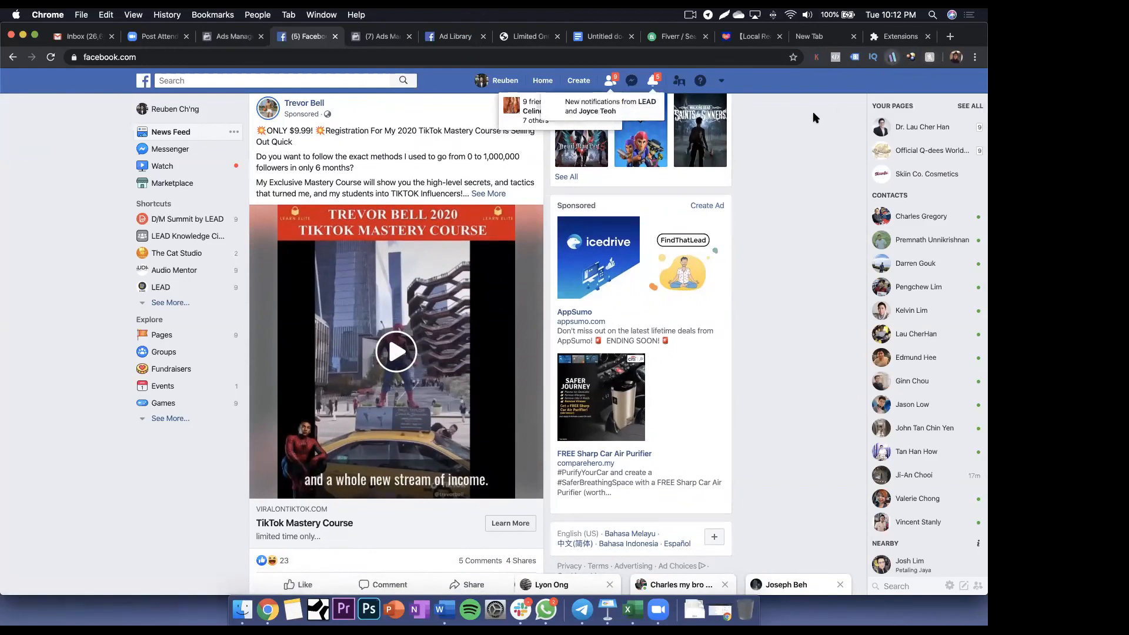
Check the UTM link builder and Keywords Everywhere toolbar extensions, then dismiss their menus
left_click(892, 57)
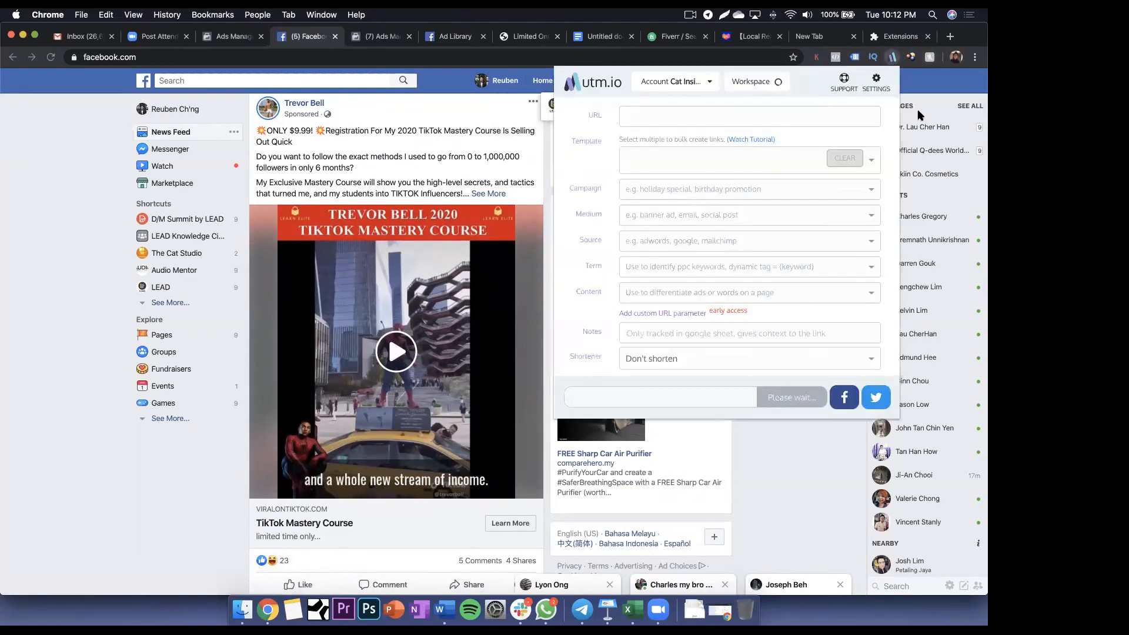
left_click(921, 91)
right_click(817, 57)
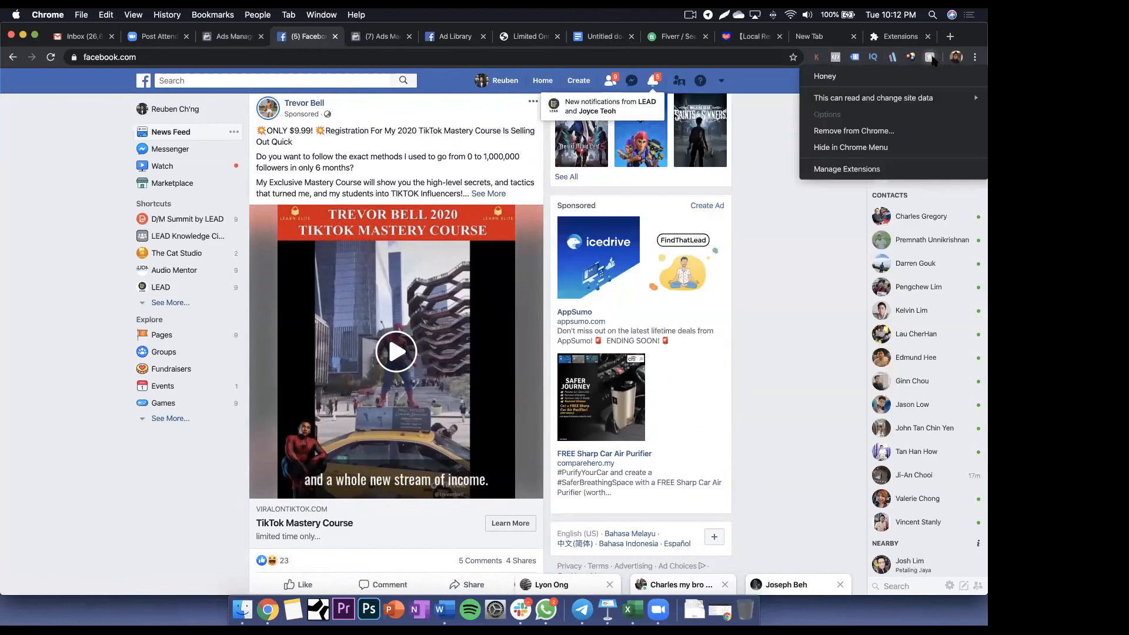
right_click(816, 57)
right_click(816, 57)
left_click(785, 103)
Review Video DownloadHelper's details and permissions on the Extensions page, then close that tab
left_click(975, 57)
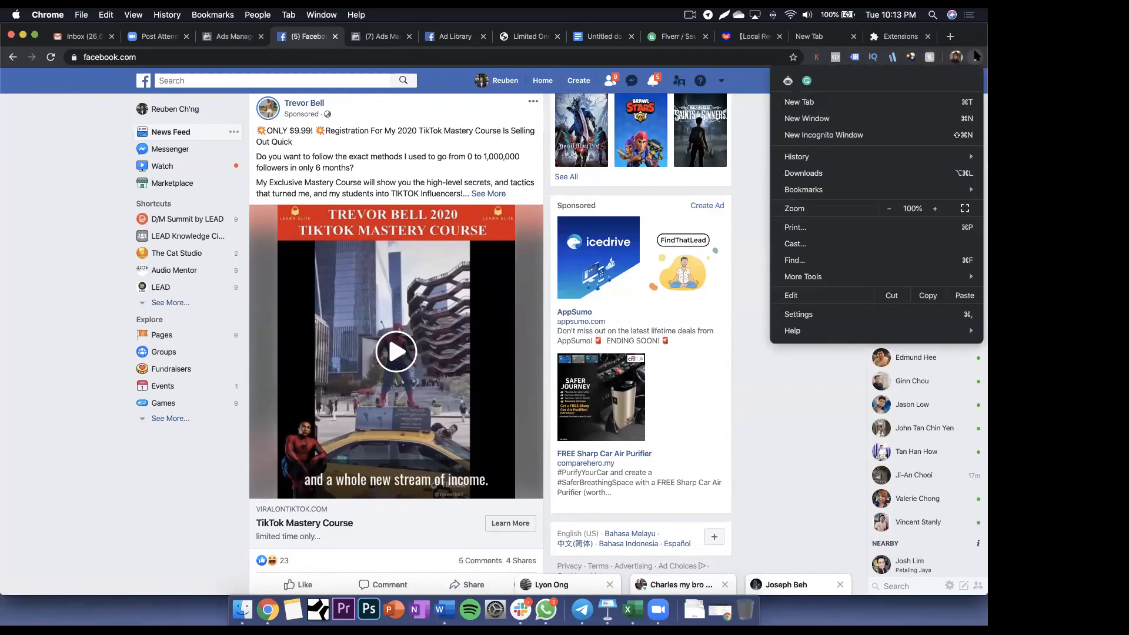
mouse_move(848, 153)
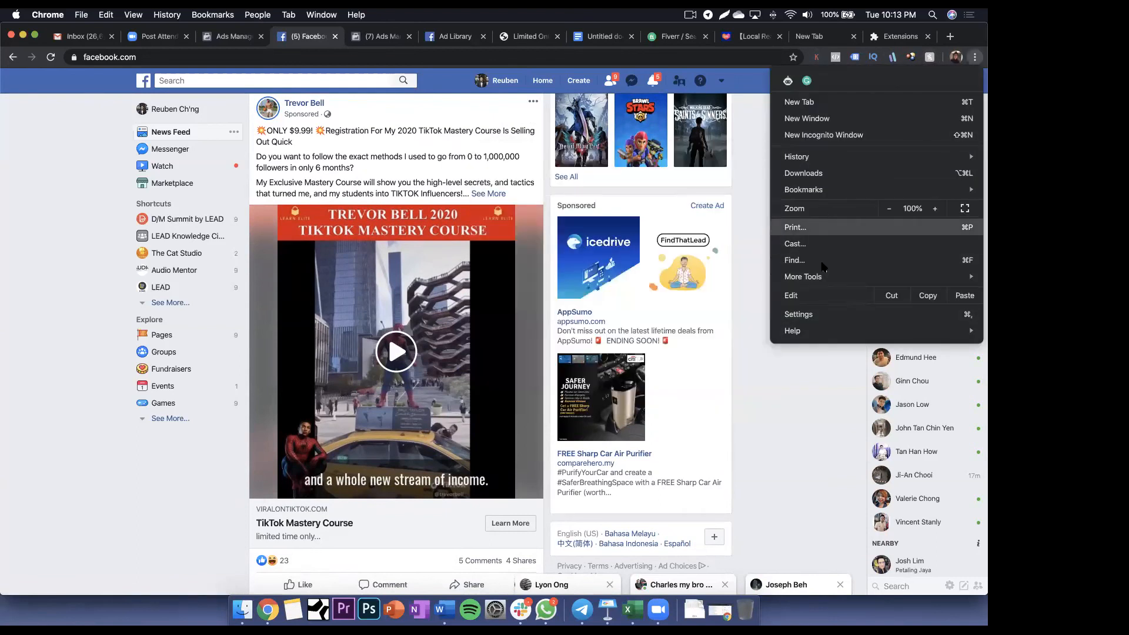
mouse_move(819, 278)
left_click(641, 333)
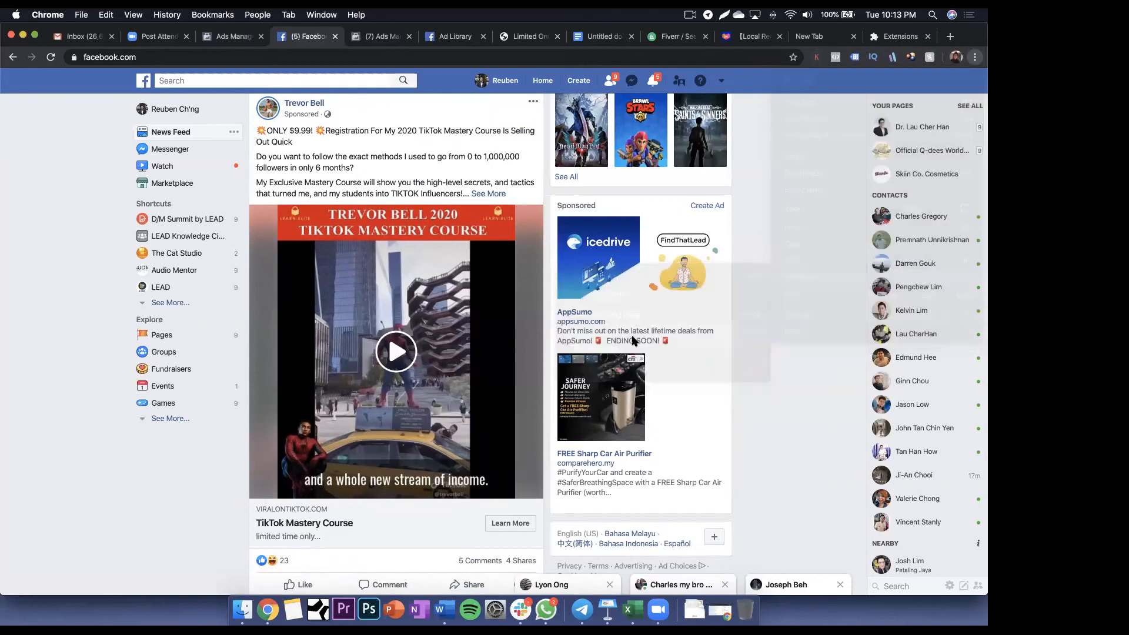
left_click(123, 513)
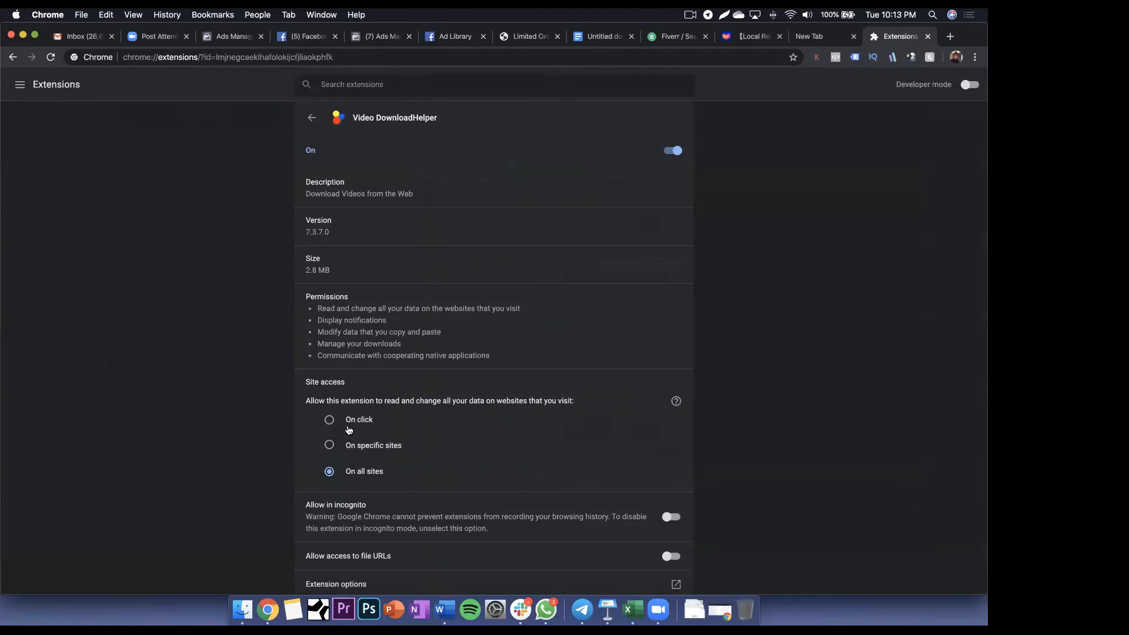
scroll(591, 270, "down", 3)
scroll(591, 271, "up", 3)
key("super+w")
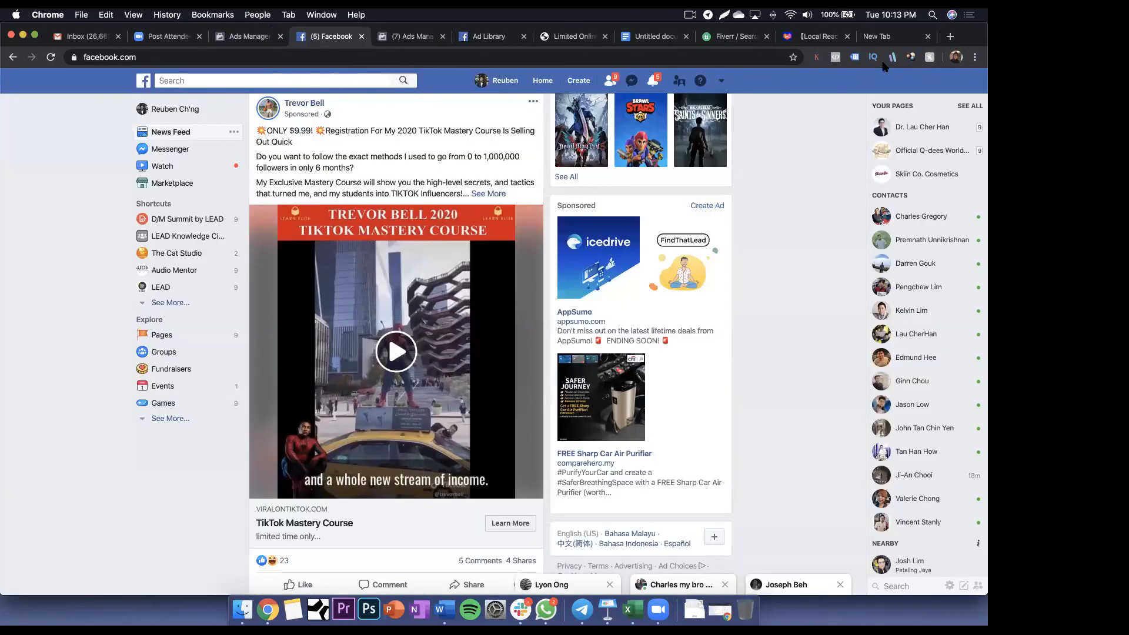
Download a video from the Facebook feed as Facebook.mp4 with Video DownloadHelper
left_click(911, 57)
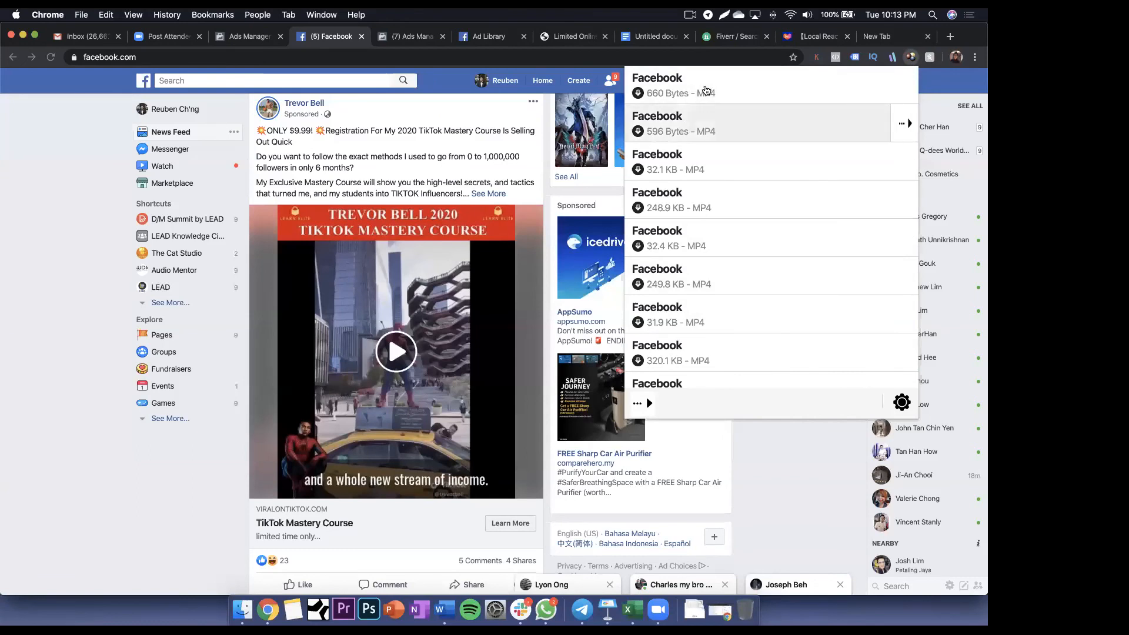
scroll(696, 176, "down", 5)
scroll(710, 237, "down", 5)
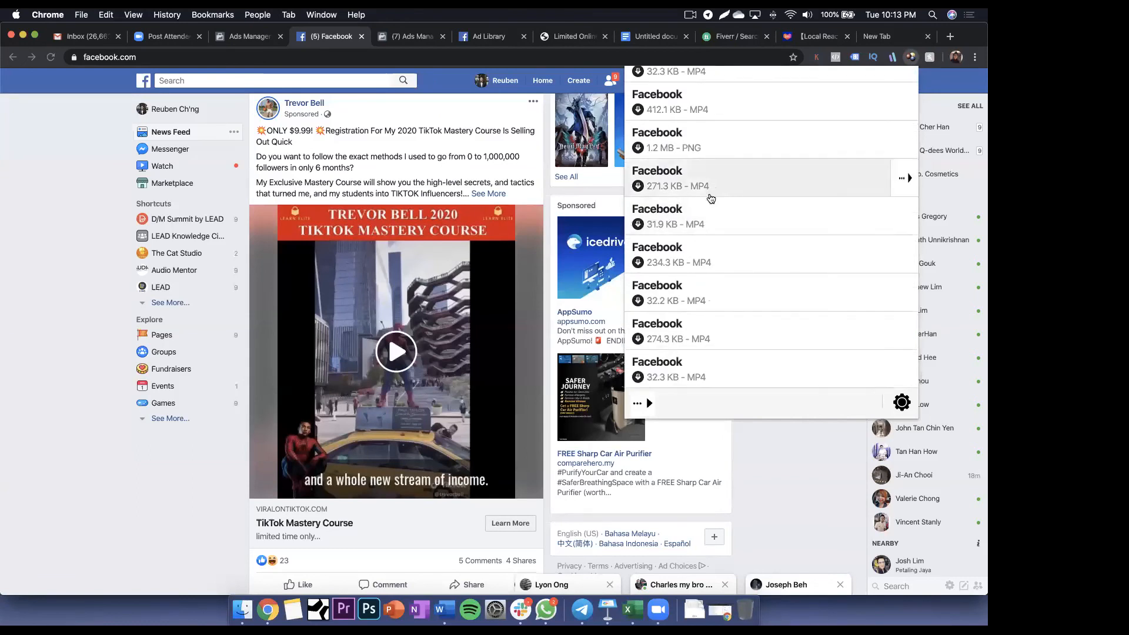
scroll(723, 142, "up", 10)
left_click(732, 121)
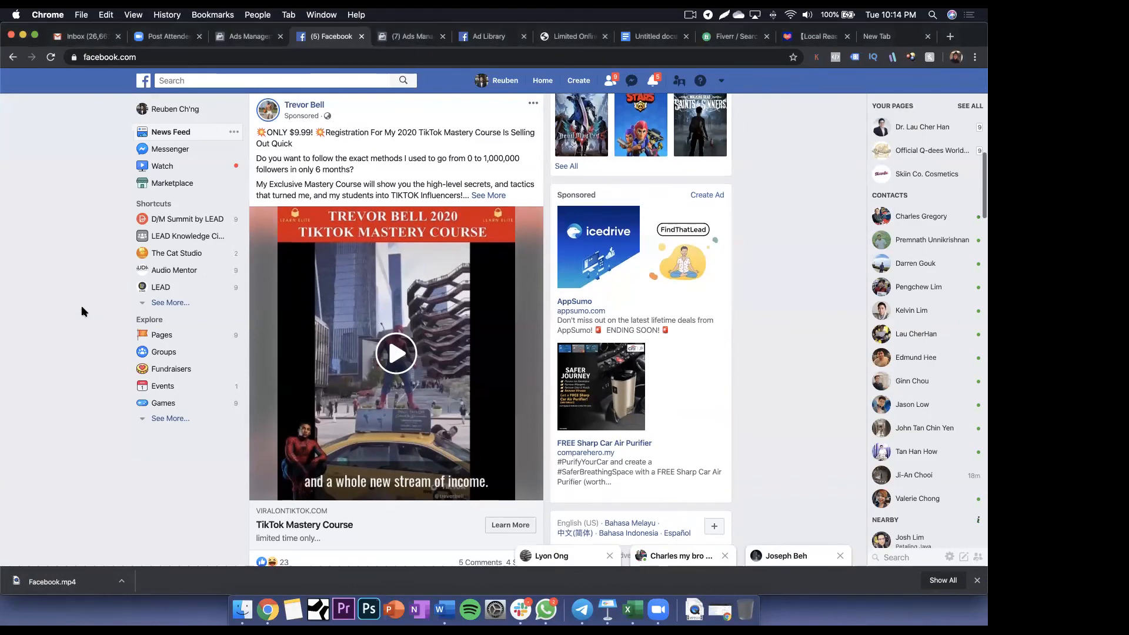
Load hootsuite.com in a new browser tab
key("super+t")
type("hoosu")
key("BackSpace")
key("BackSpace")
type("tsuite.com")
key("Return")
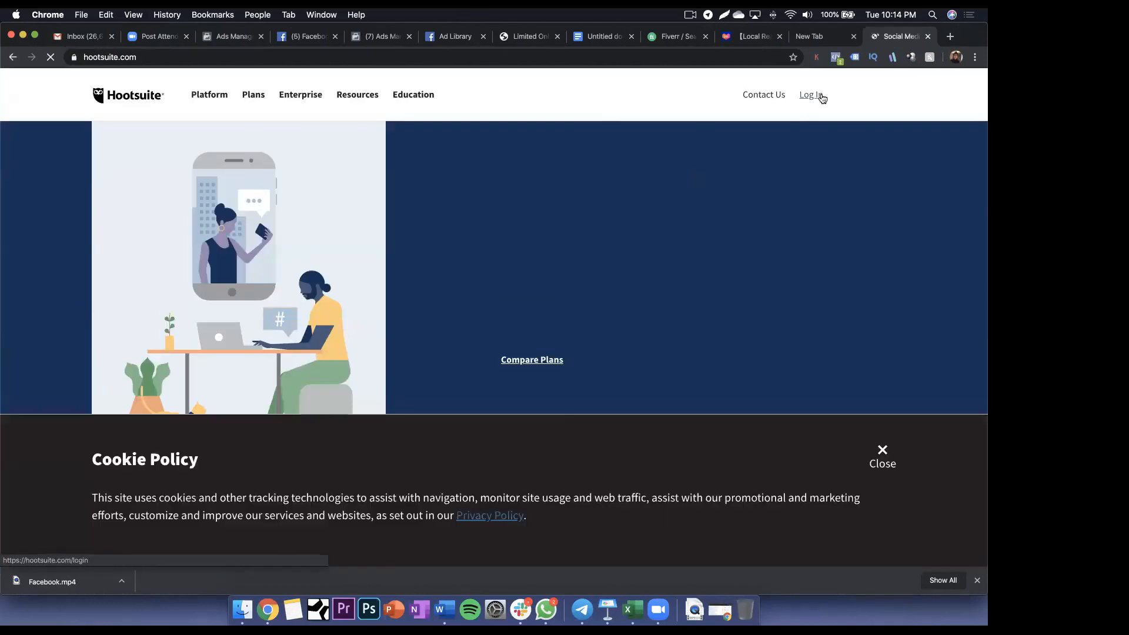
Dismiss the cookie notice and sign in to Hootsuite
left_click(886, 458)
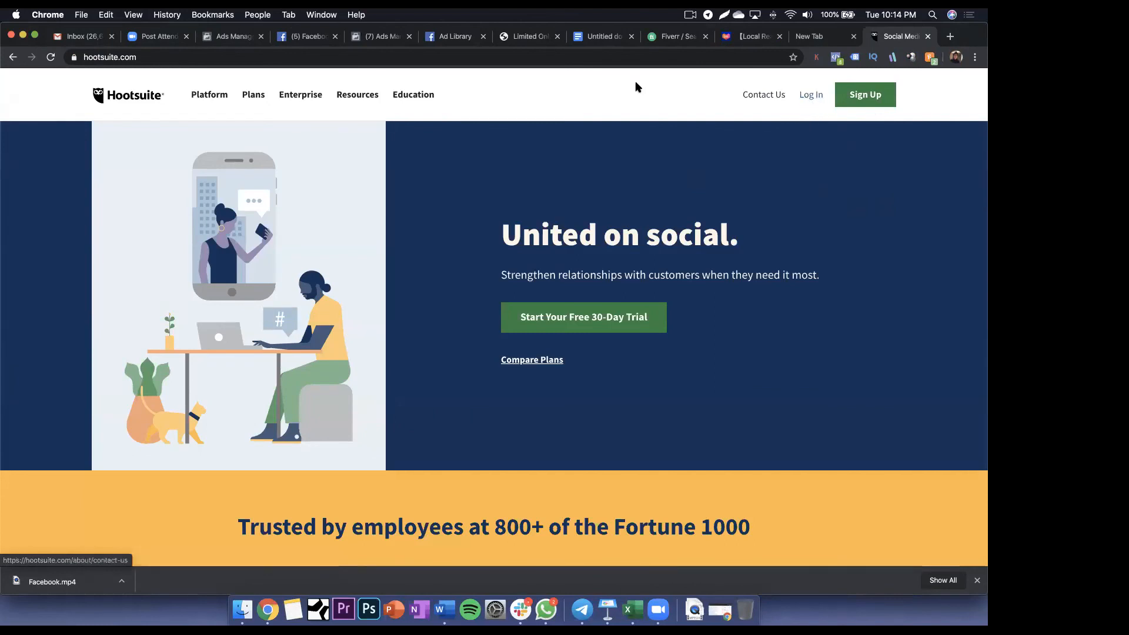
left_click(782, 108)
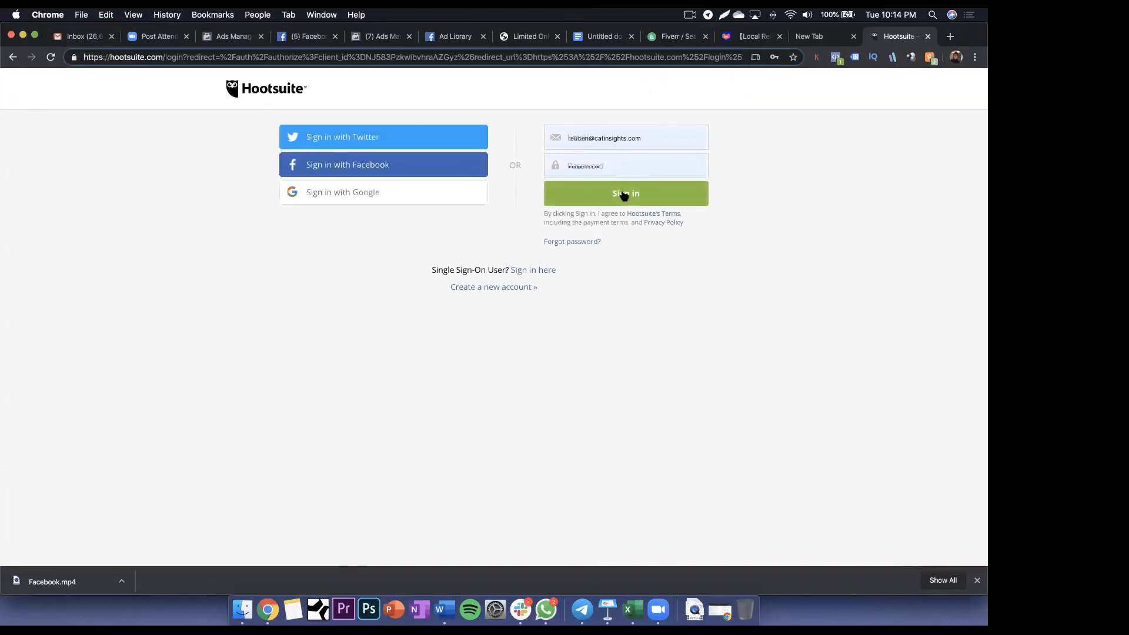
left_click(624, 195)
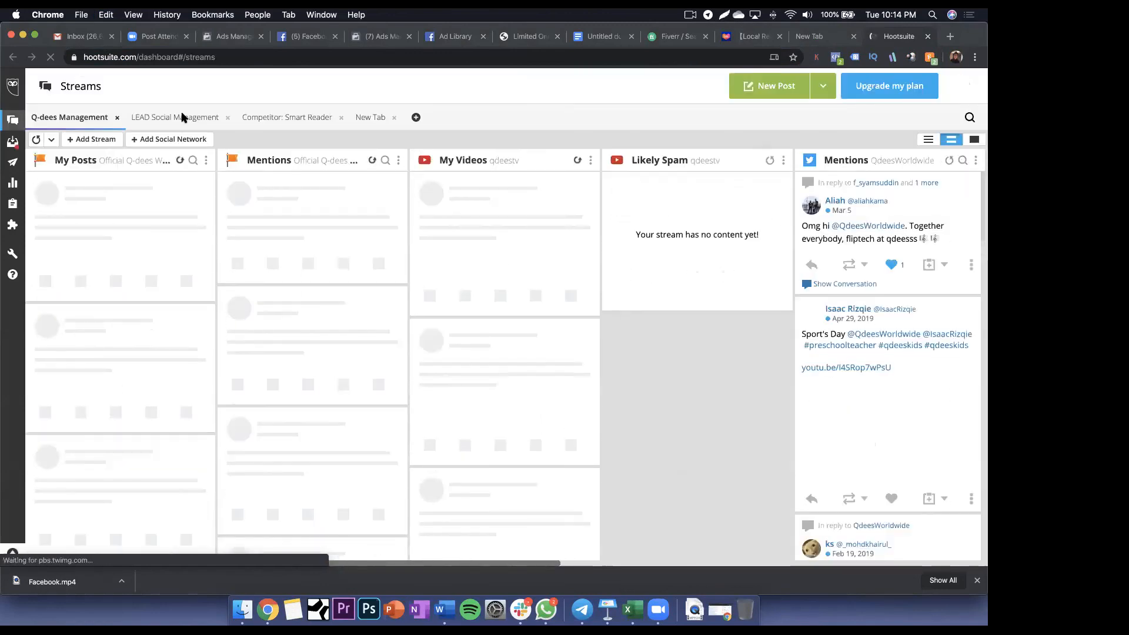
Switch from the LEAD Social Management board to Competitor: Smart Reader, then open New Post
left_click(182, 117)
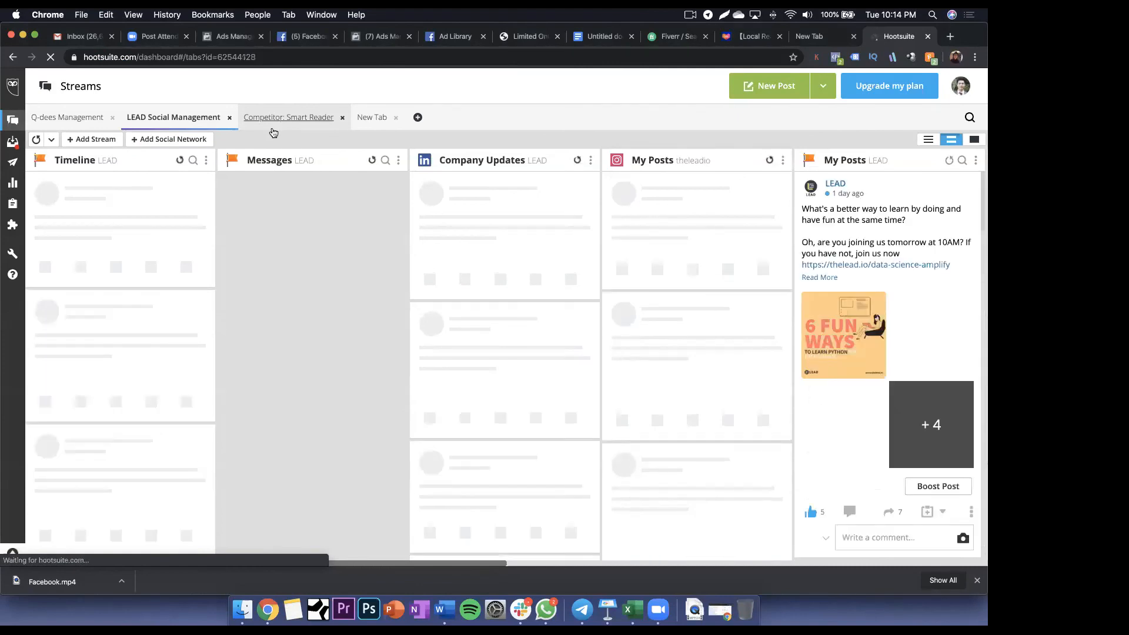
left_click(276, 117)
left_click(281, 118)
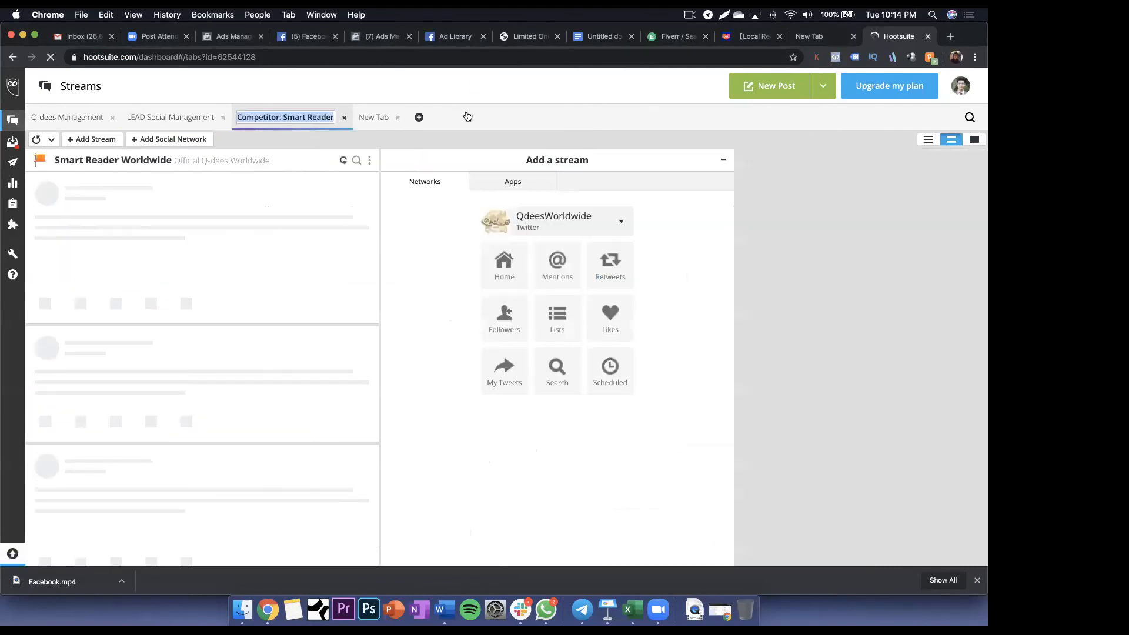
left_click(816, 153)
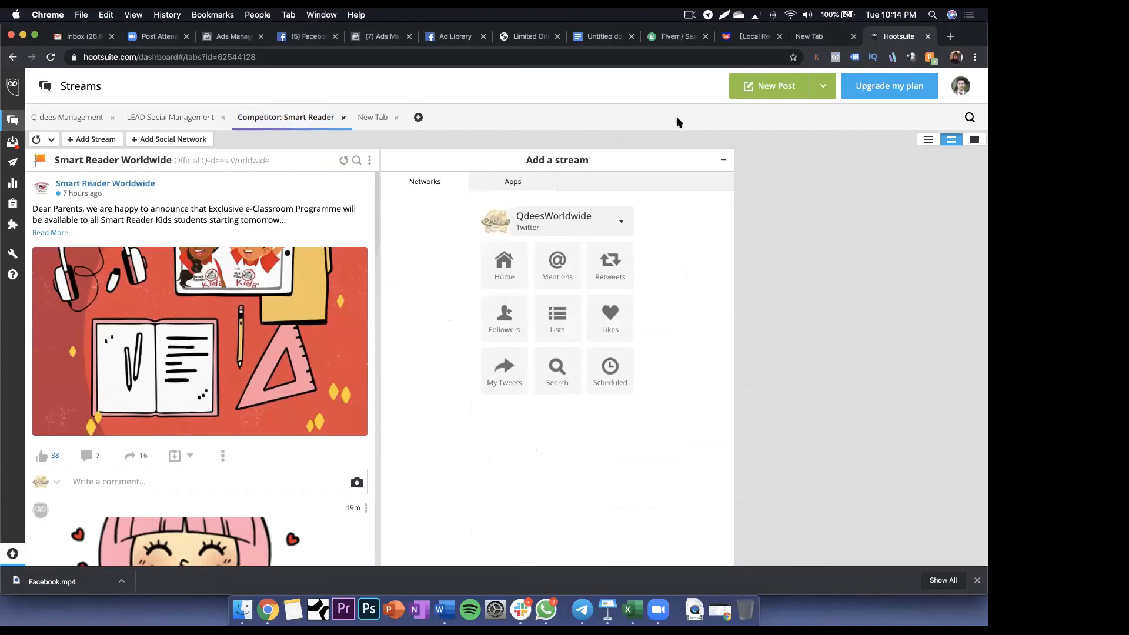
left_click(765, 93)
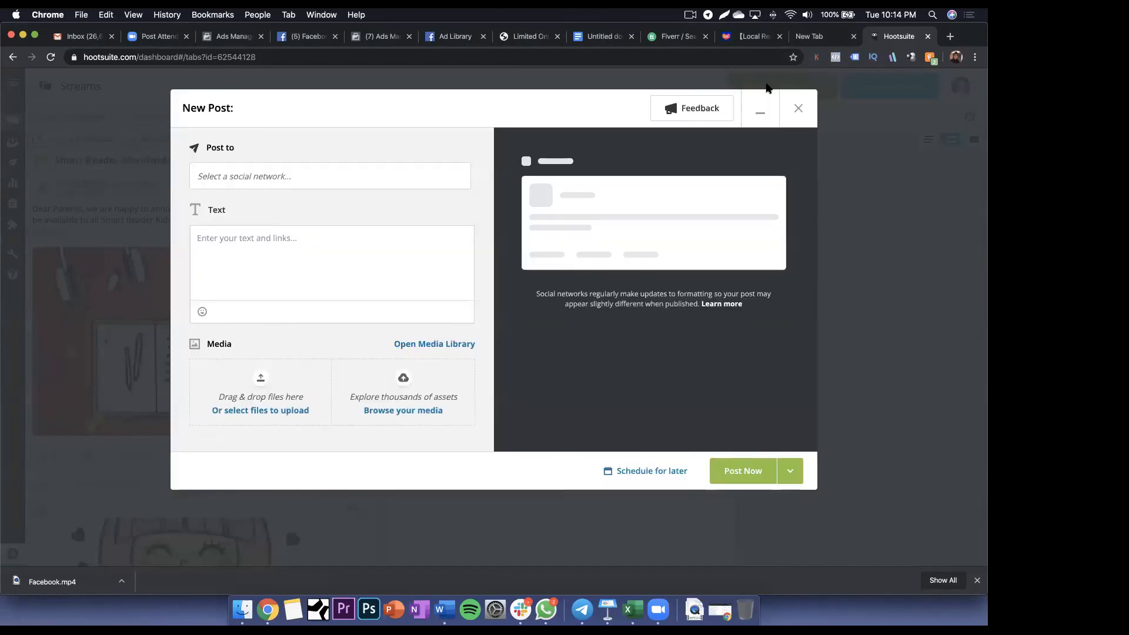
Write 'Haha i wanna post.' and add the LEAD Facebook/LinkedIn pages and Instagram as recipients
left_click(267, 312)
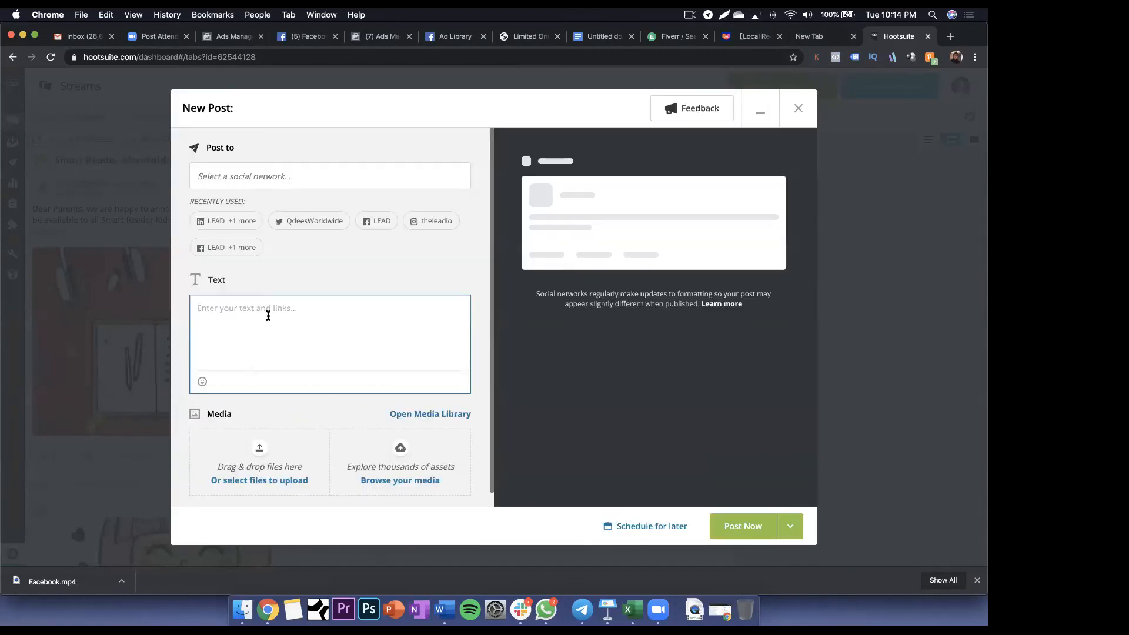
type("Haha i wanna post.")
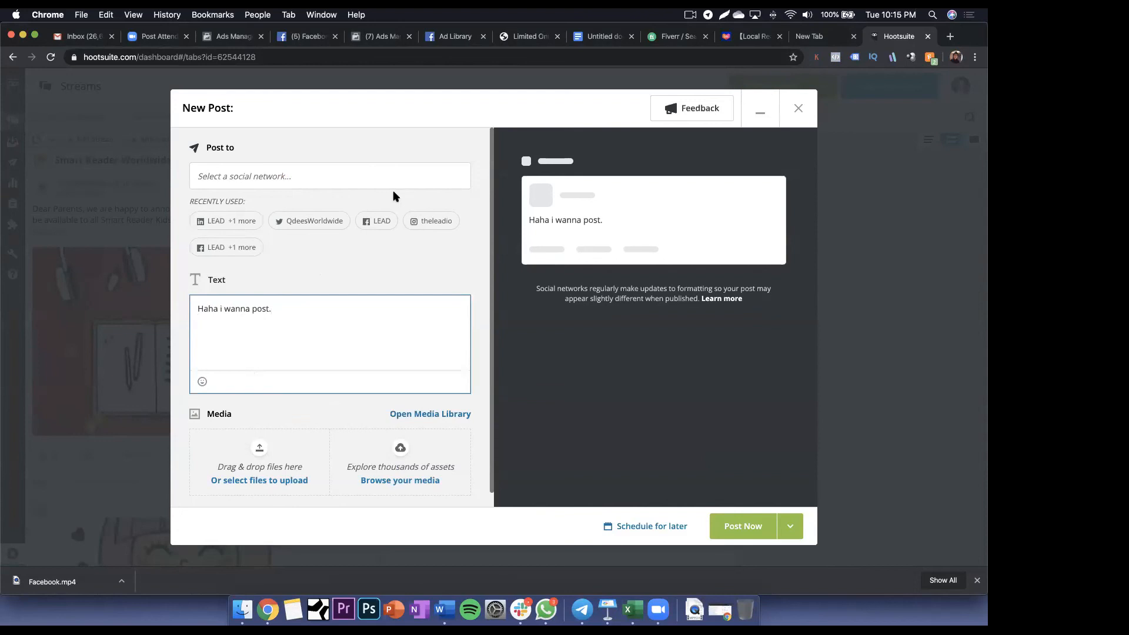
left_click(241, 252)
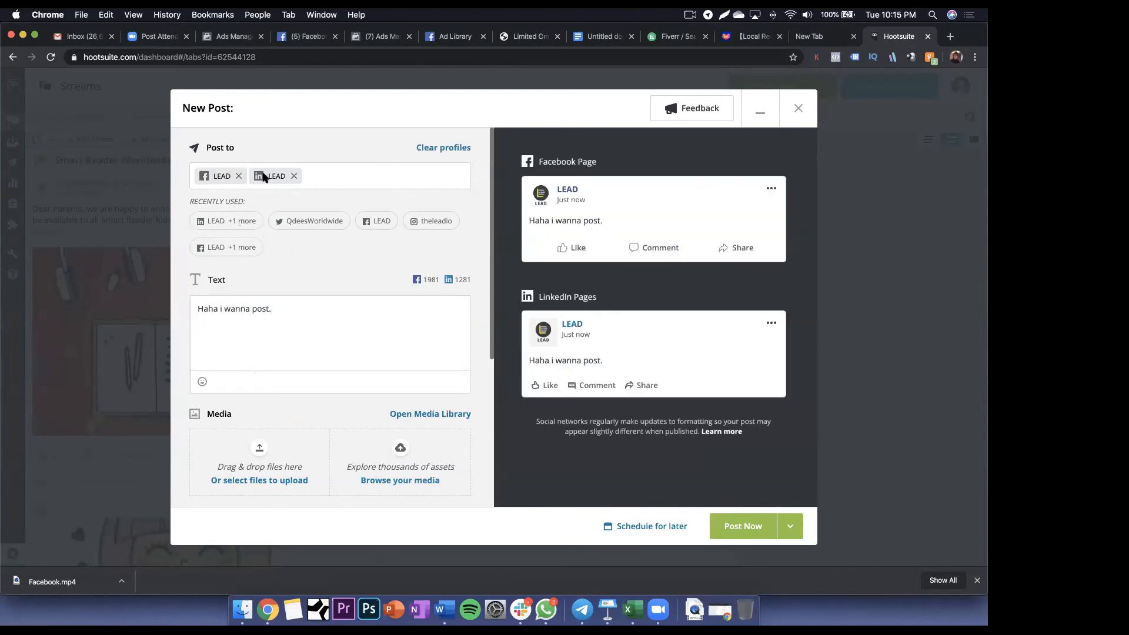
left_click(431, 222)
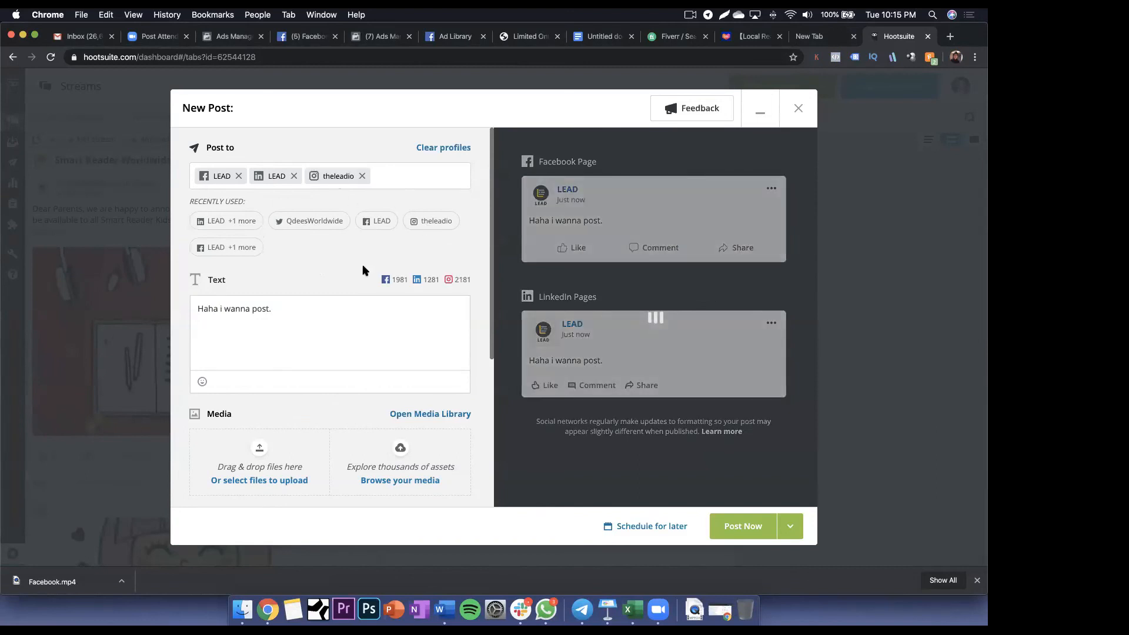
Scroll through the draft's network previews and select the post text
scroll(365, 285, "down", 2)
scroll(614, 210, "down", 1)
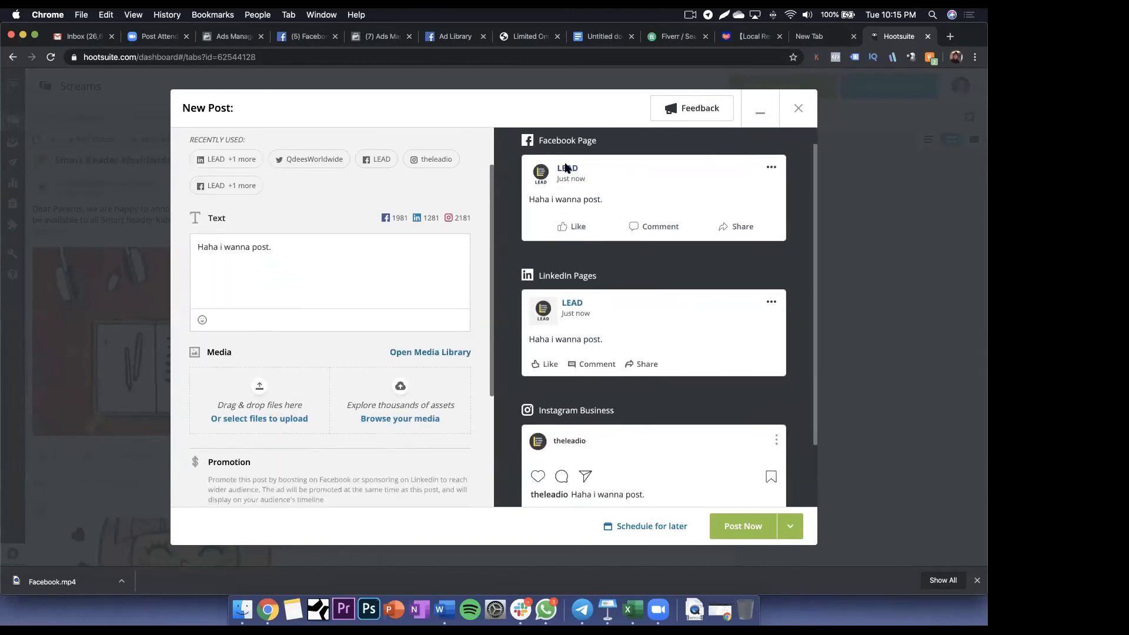
scroll(638, 188, "down", 1)
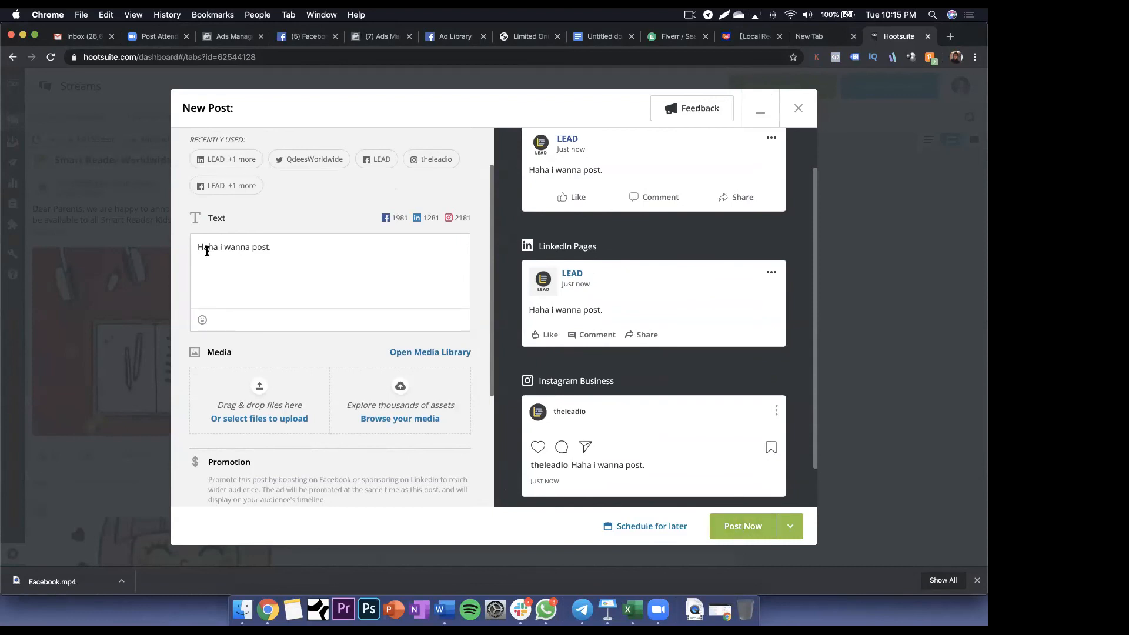
left_click_drag(204, 247, 428, 261)
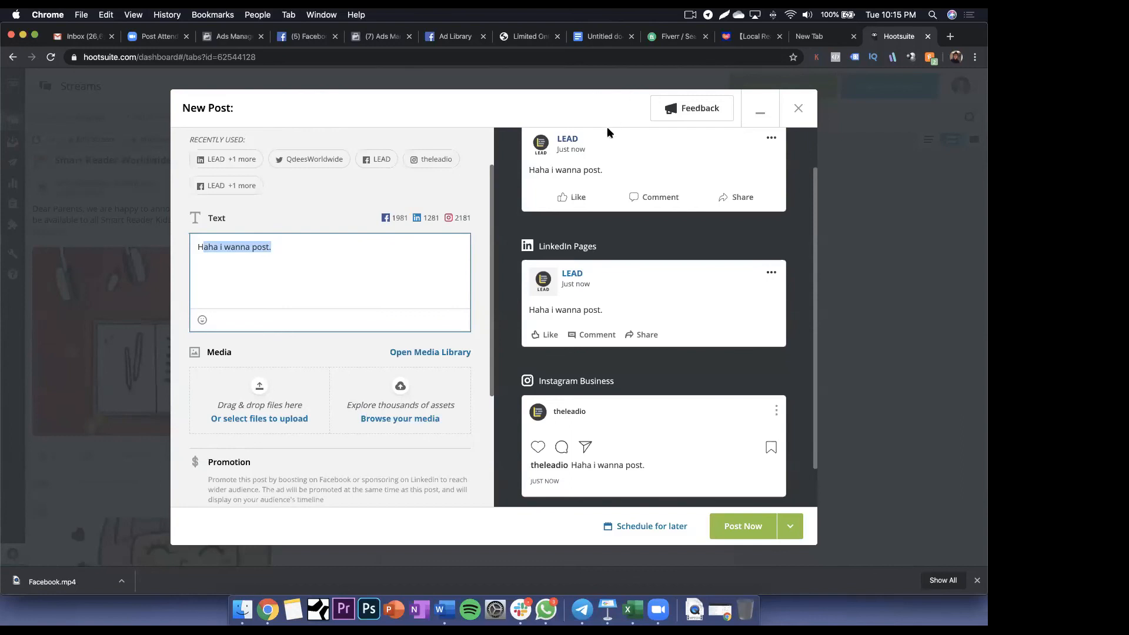
scroll(607, 132, "up", 2)
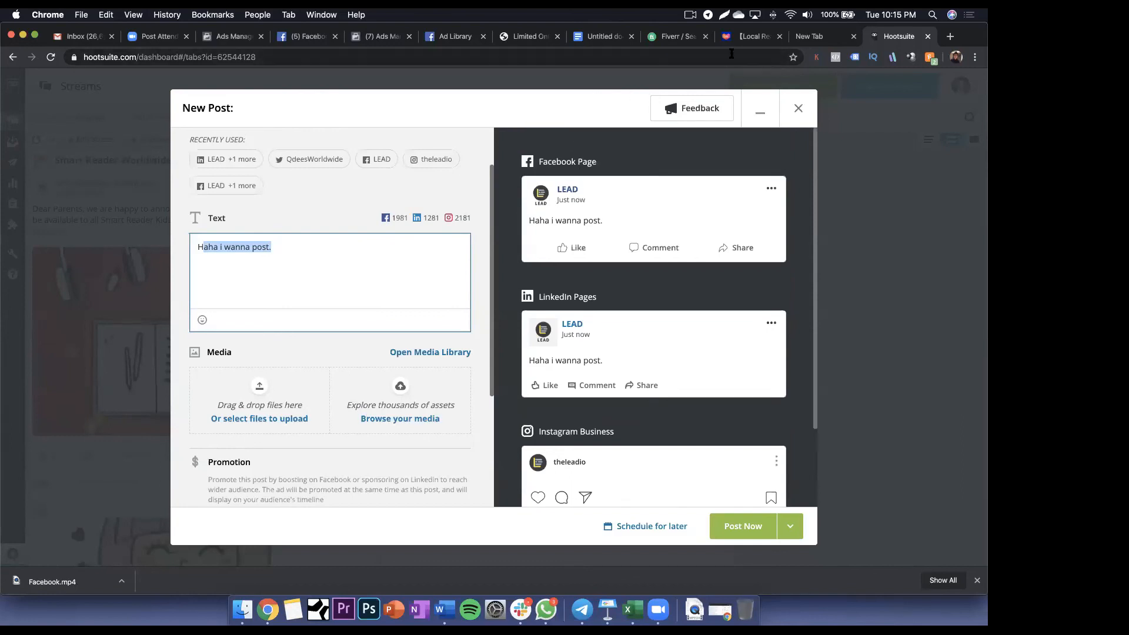
left_click(657, 54)
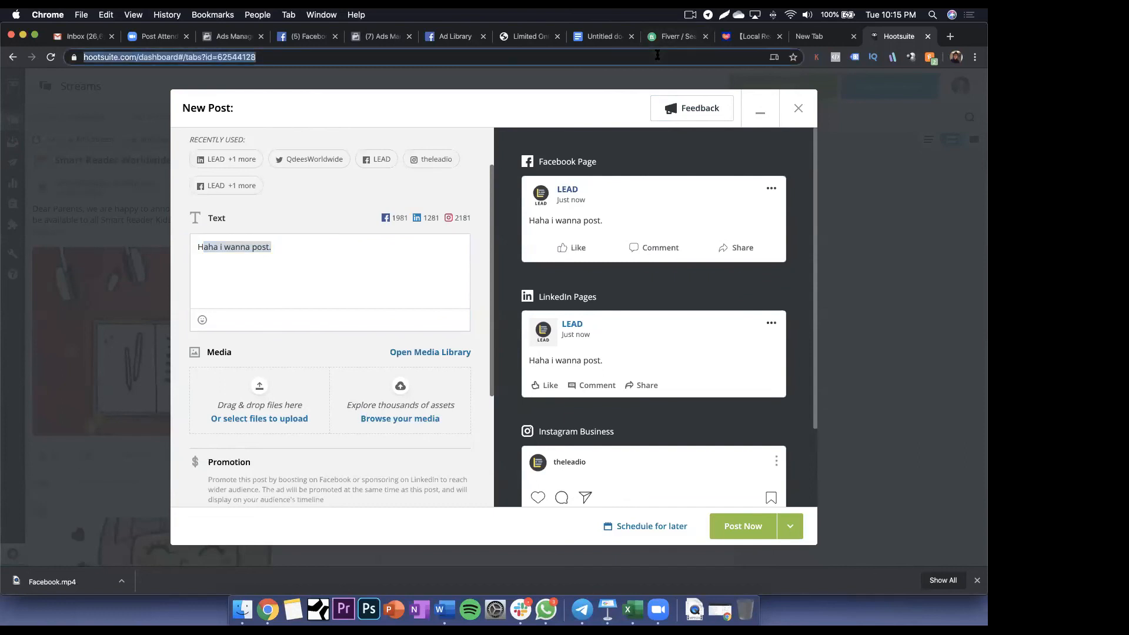
Load Zapier and pair Facebook Pages with Instagram in the app connector
type("zapier.com")
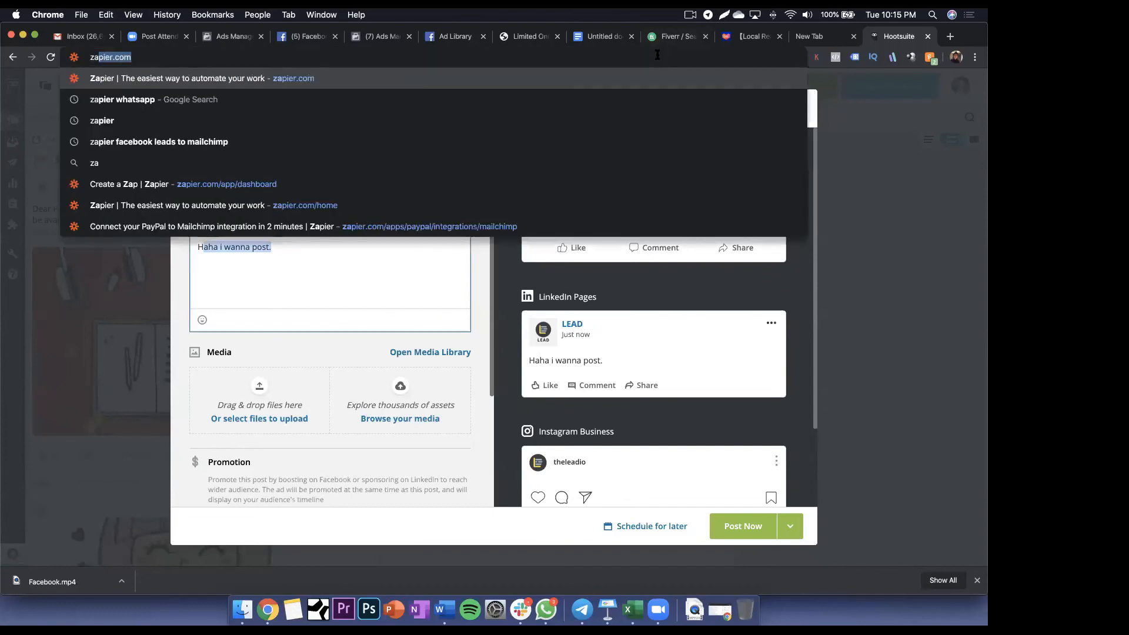
key("Return")
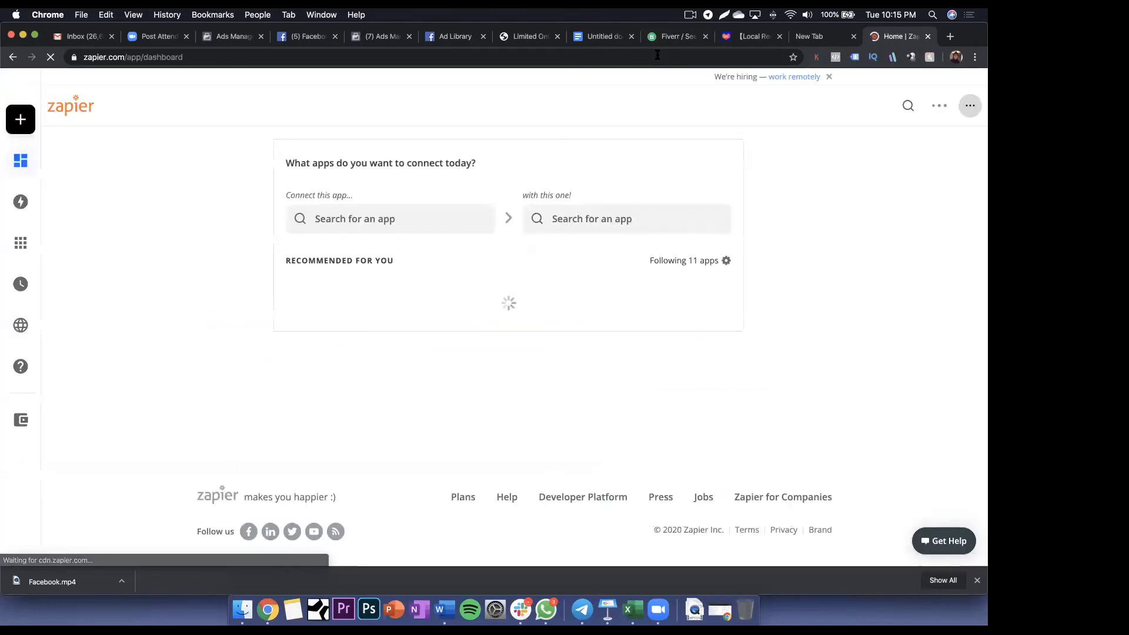
left_click(438, 216)
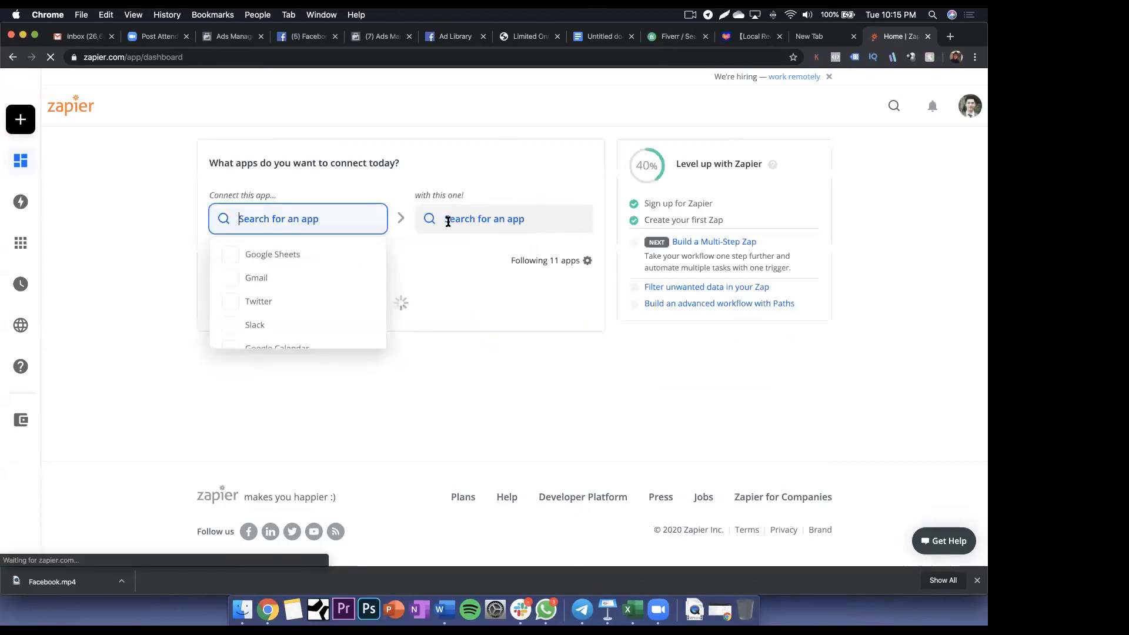
type("facebook")
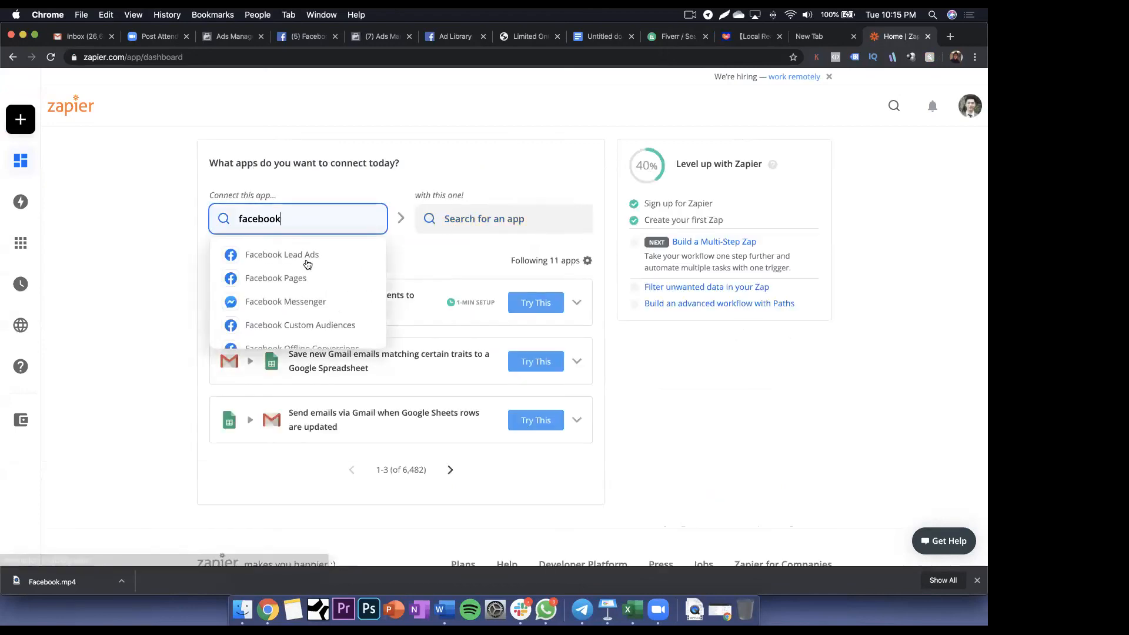
left_click(314, 282)
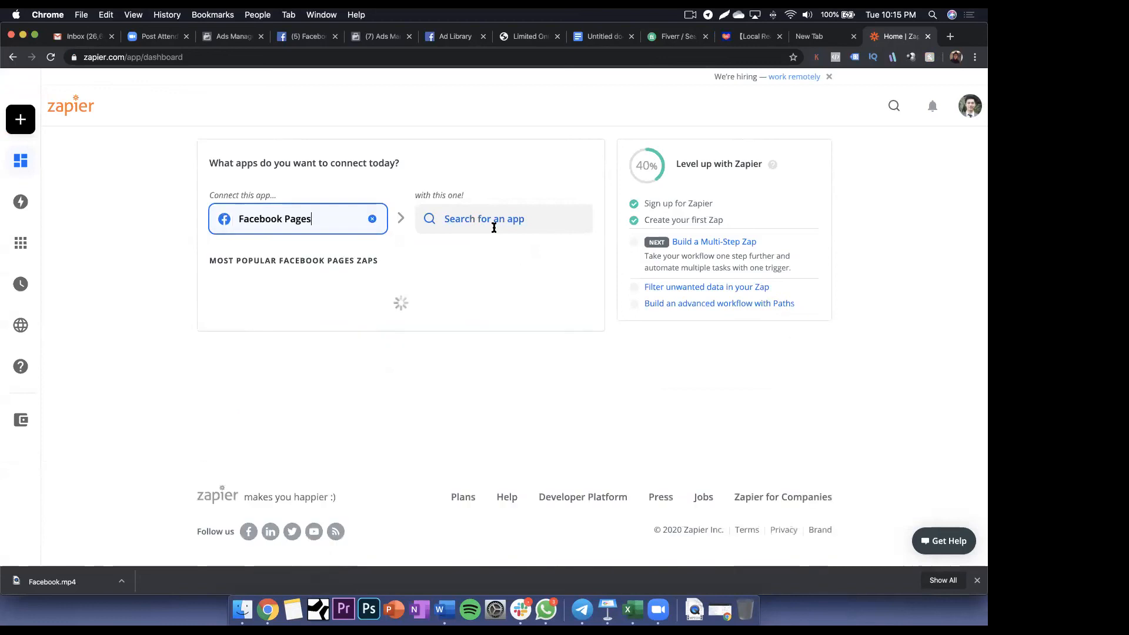
left_click(493, 220)
type("instagram")
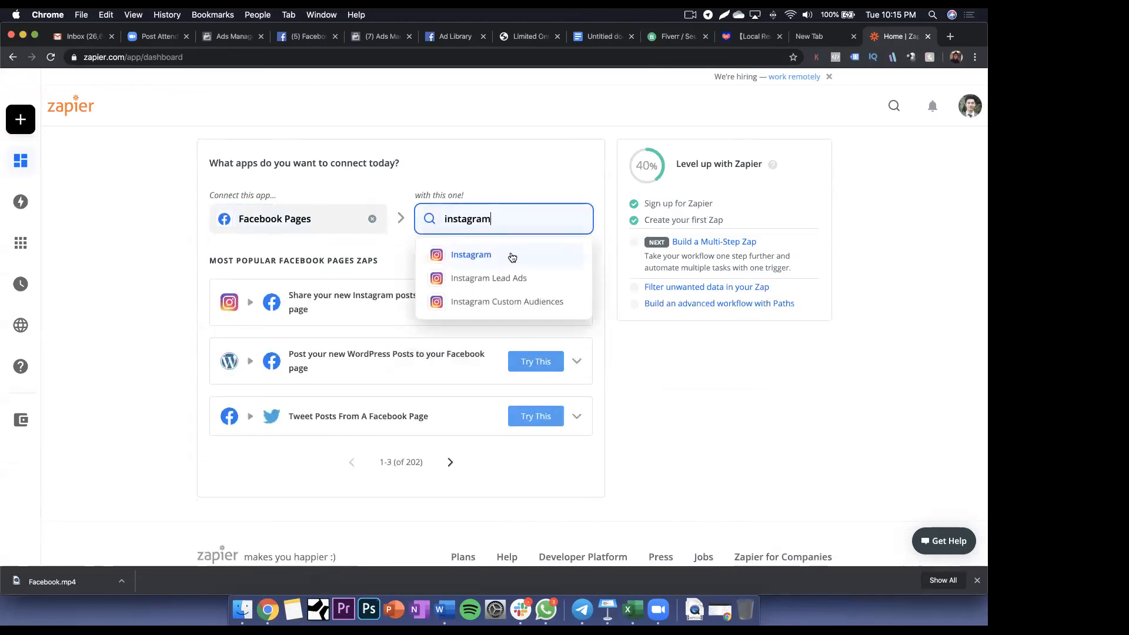
left_click(512, 257)
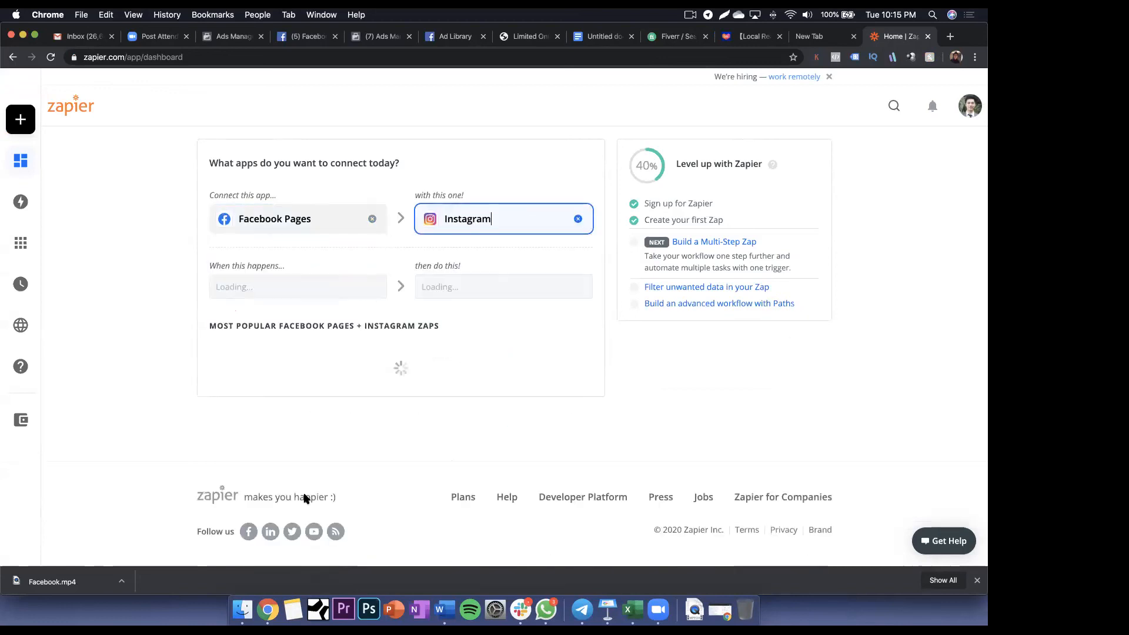
Set the trigger to 'New Post by You' and browse the Facebook actions without picking one
left_click(367, 286)
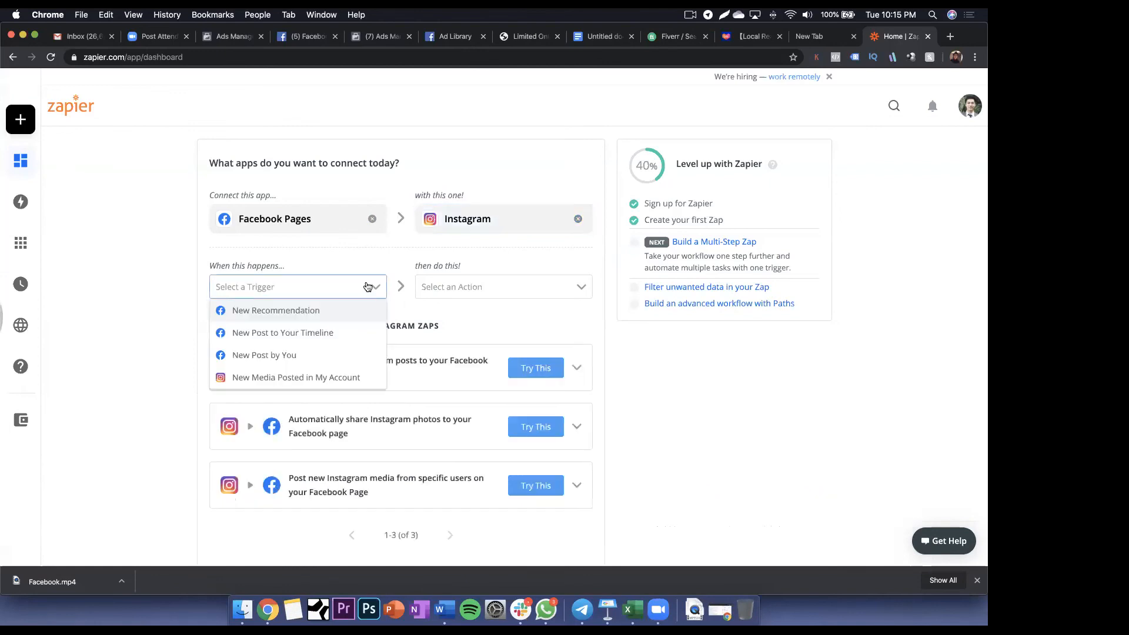
left_click(323, 355)
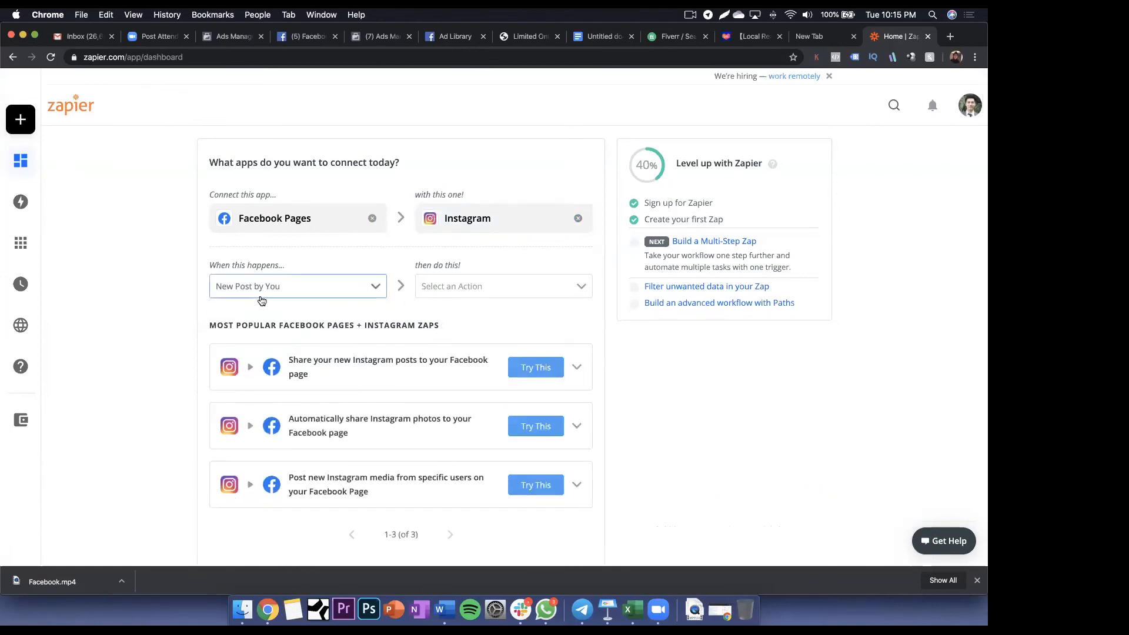
left_click(481, 287)
scroll(504, 321, "down", 3)
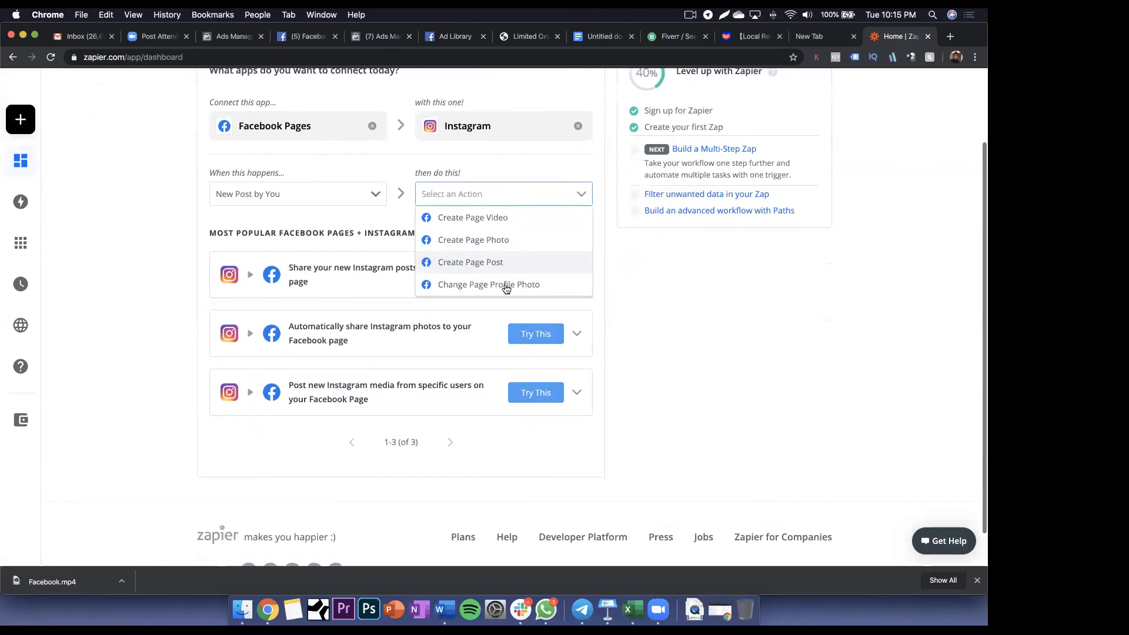
left_click(656, 319)
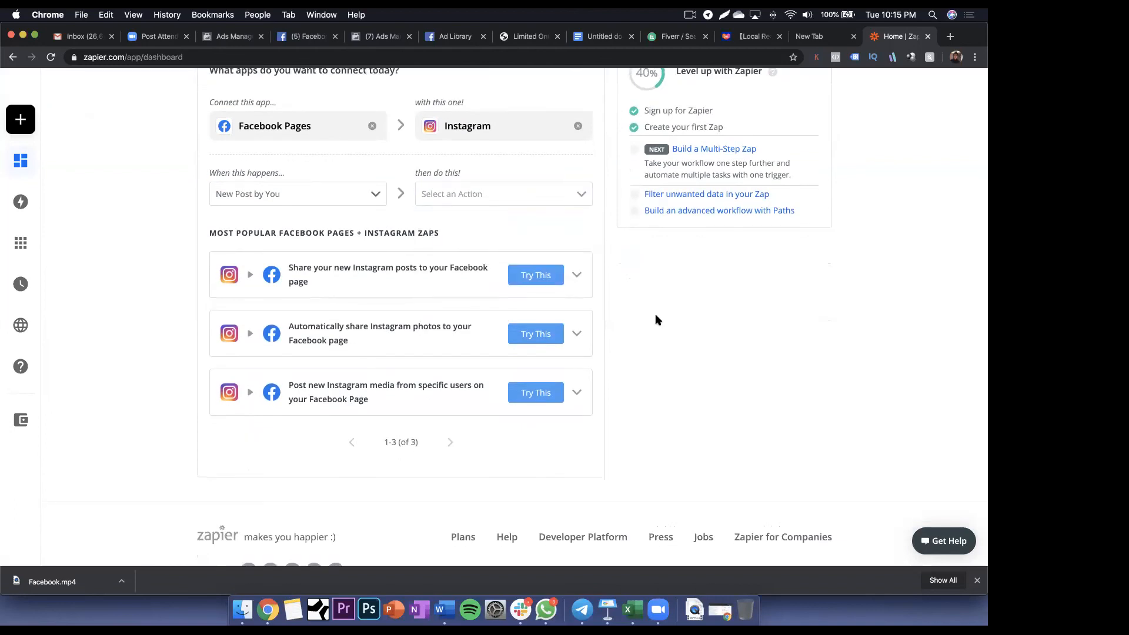